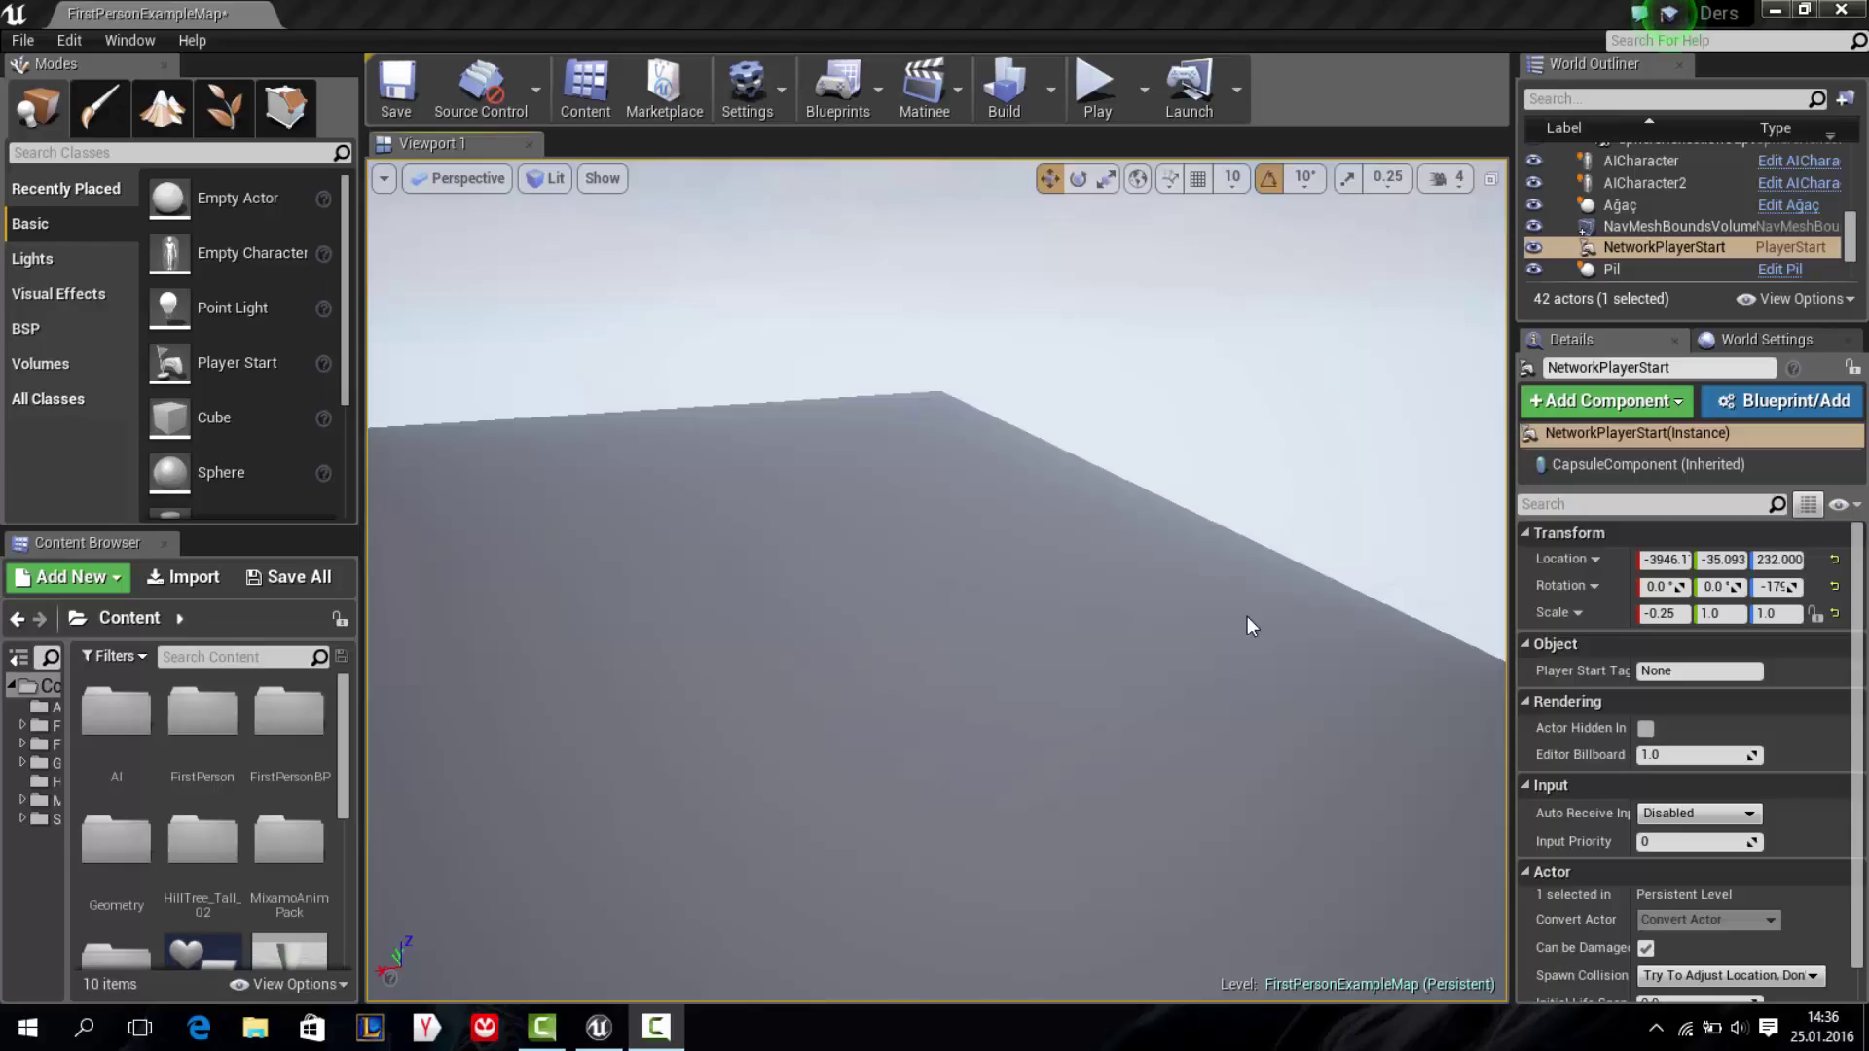
Place a cylinder on the floor, stretch it into a tall pillar, and duplicate it sideways as a second pillar
mouse_move(1071, 588)
right_down()
mouse_move(1061, 506)
mouse_move(1041, 584)
mouse_move(973, 545)
mouse_move(963, 603)
right_up()
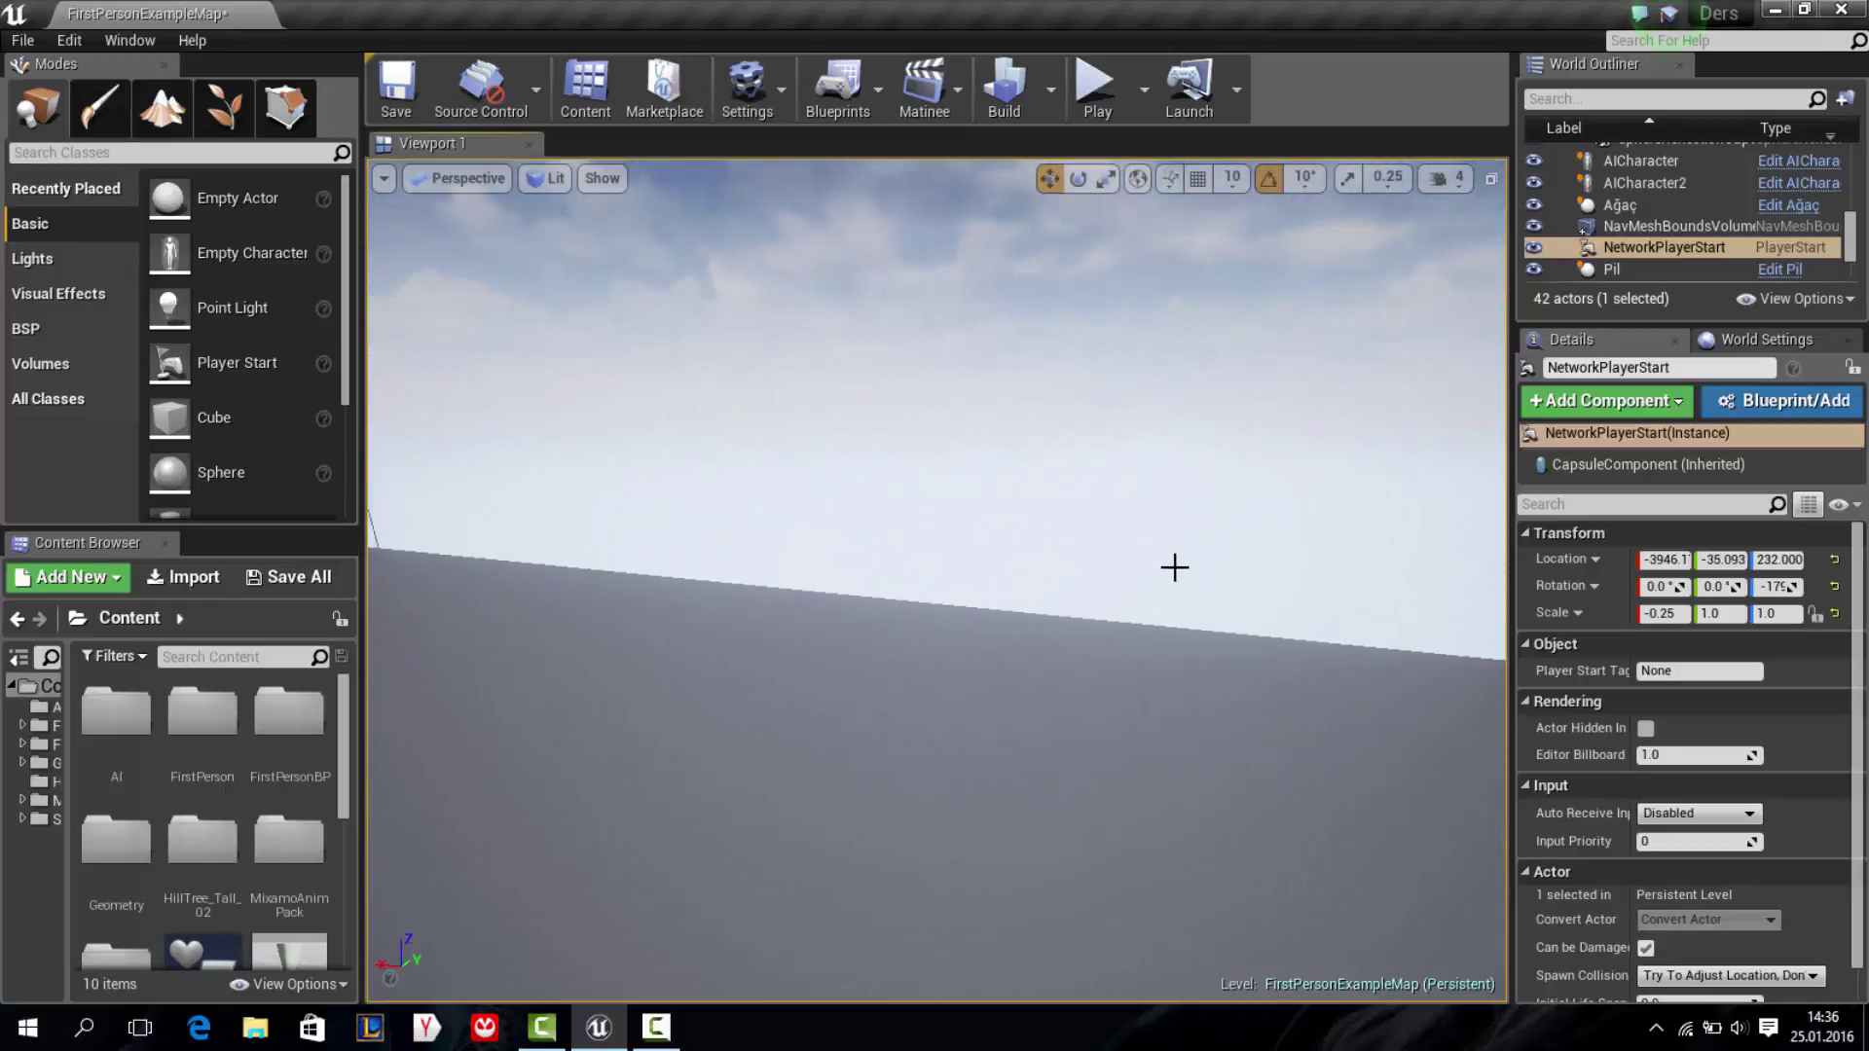
mouse_move(1174, 567)
right_down()
mouse_move(1148, 603)
mouse_move(459, 405)
right_up()
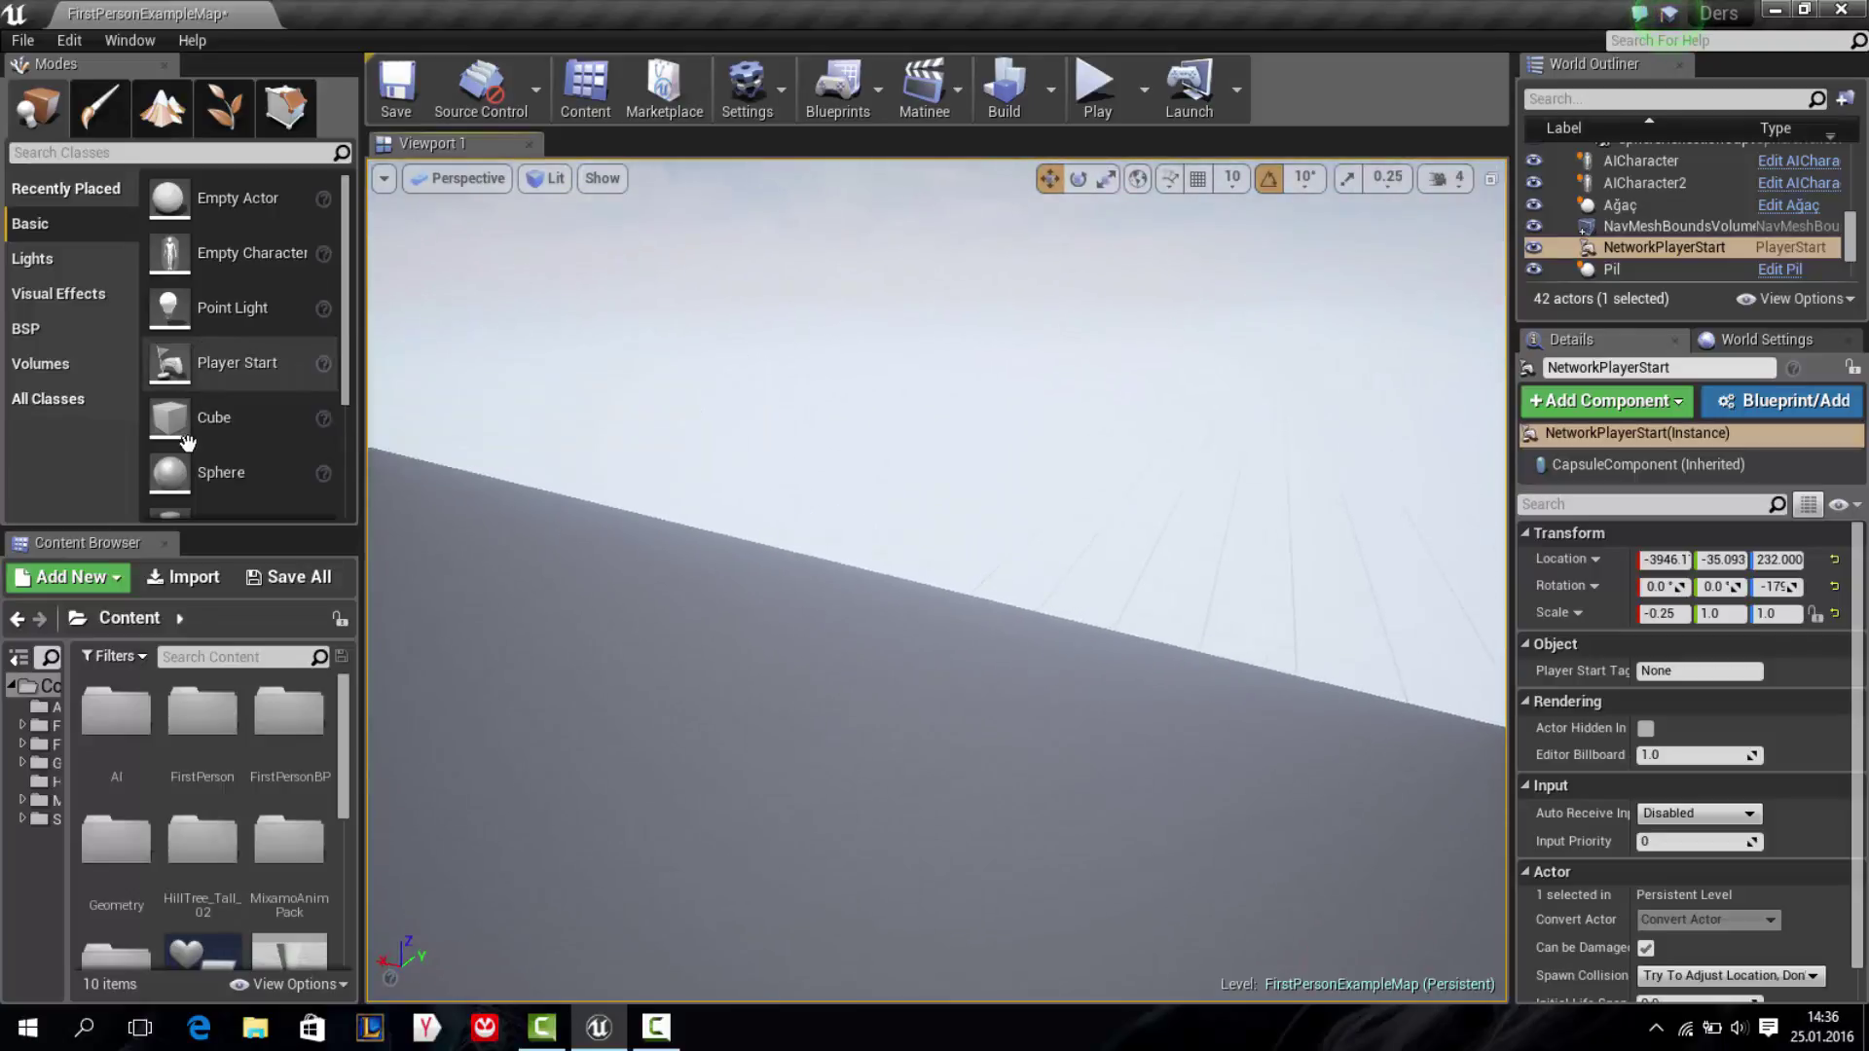
scroll(188, 443, down, 2)
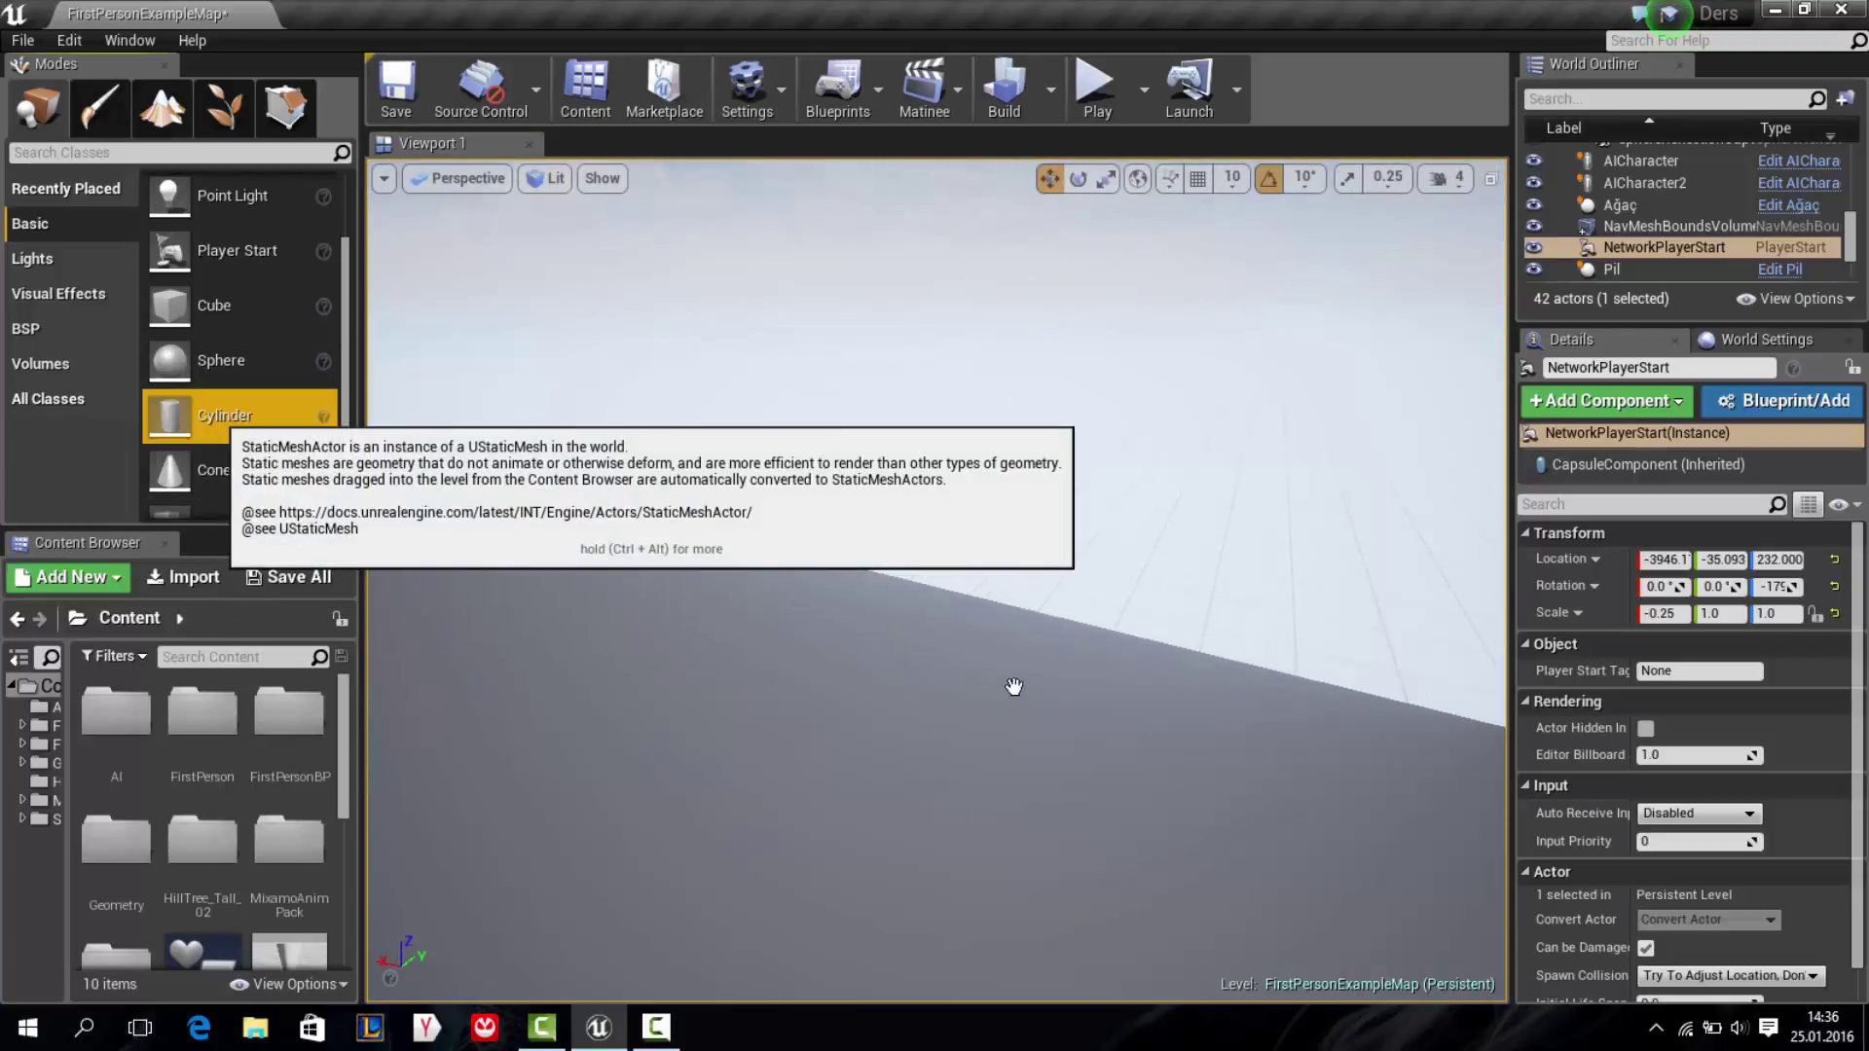
drag(1013, 686, 1124, 853)
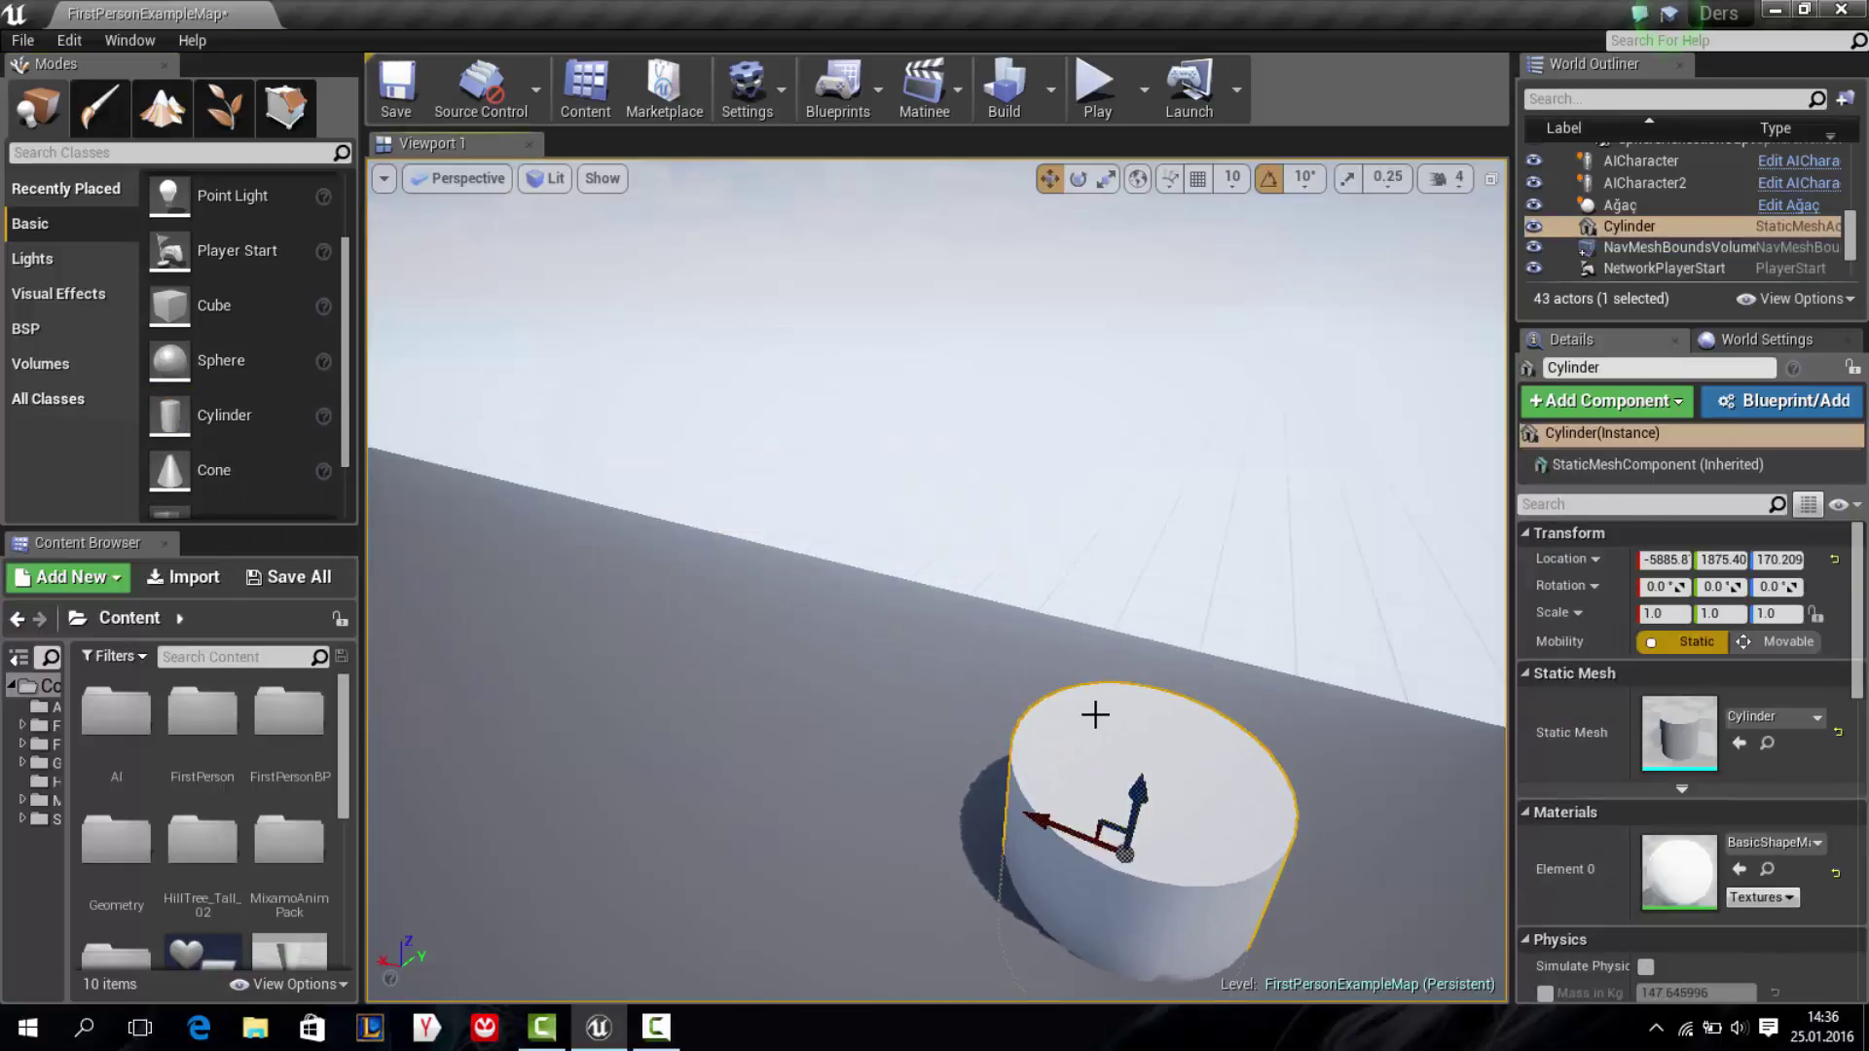
scroll(1095, 715, down, 4)
key(e)
key(r)
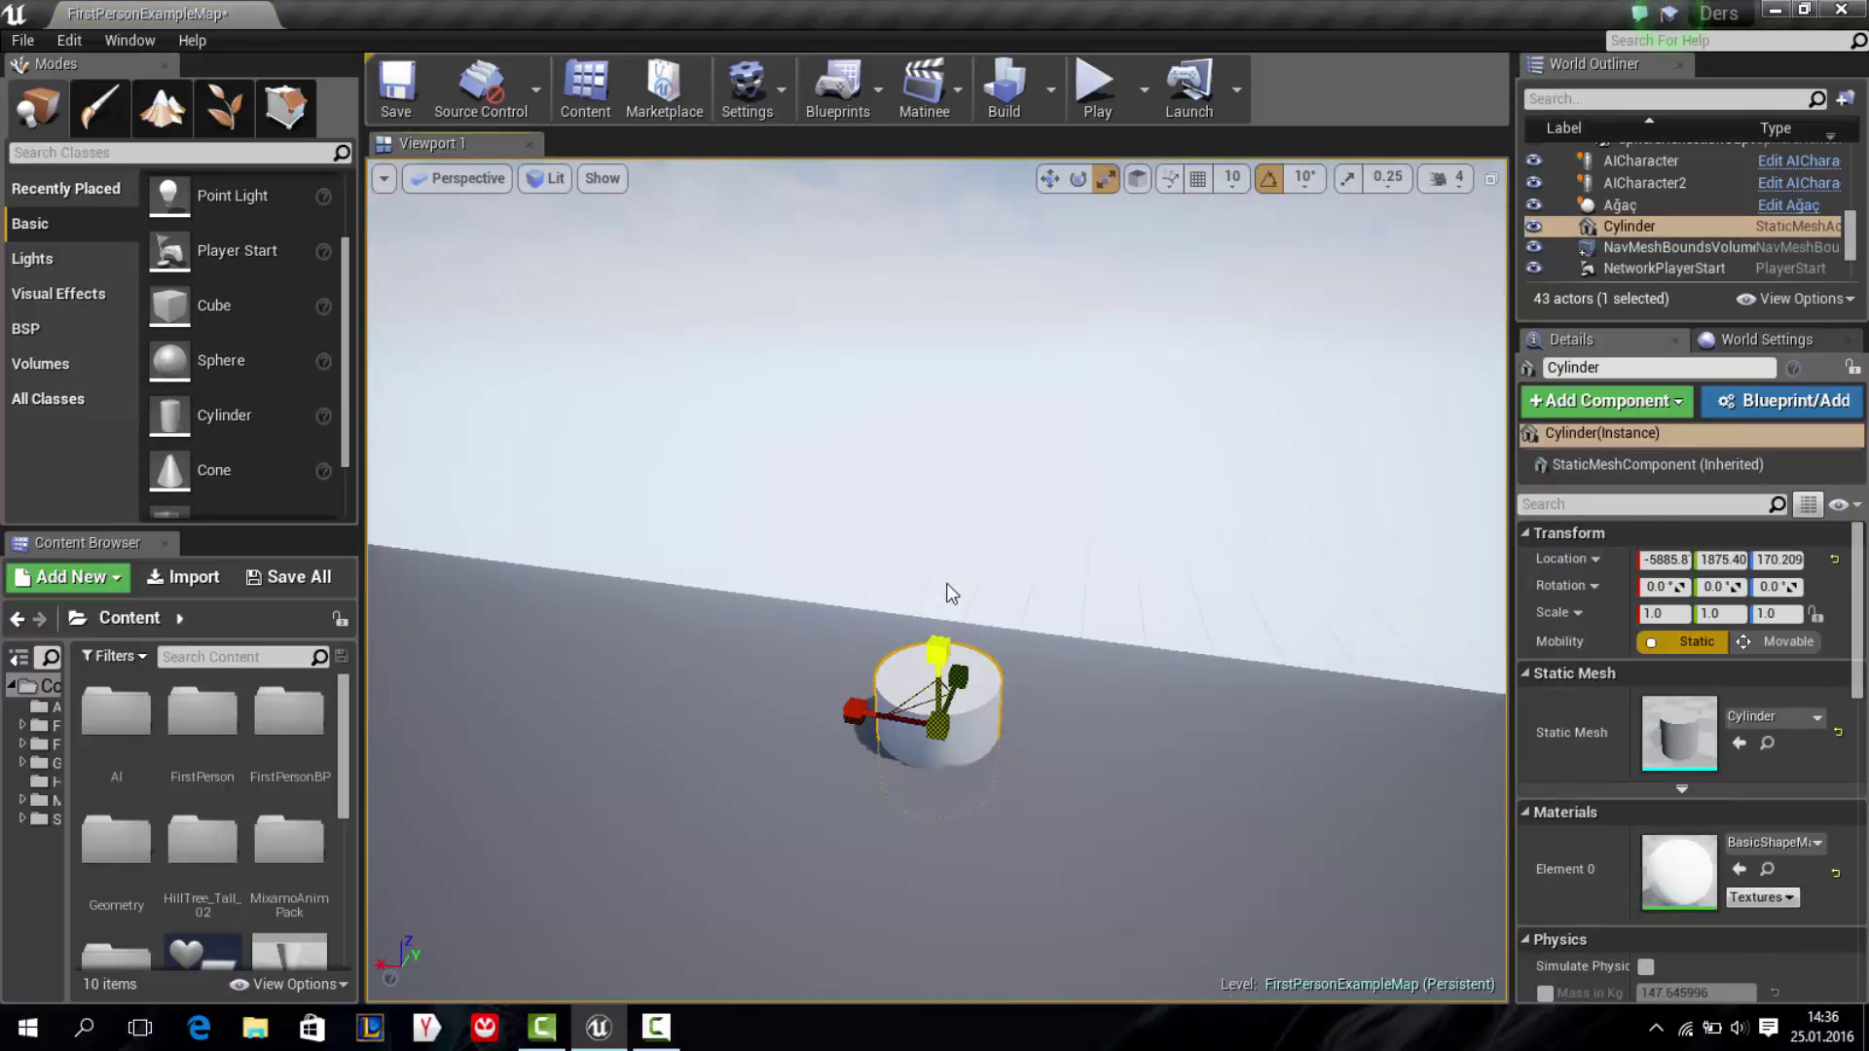
drag(937, 645, 967, 431)
key(w)
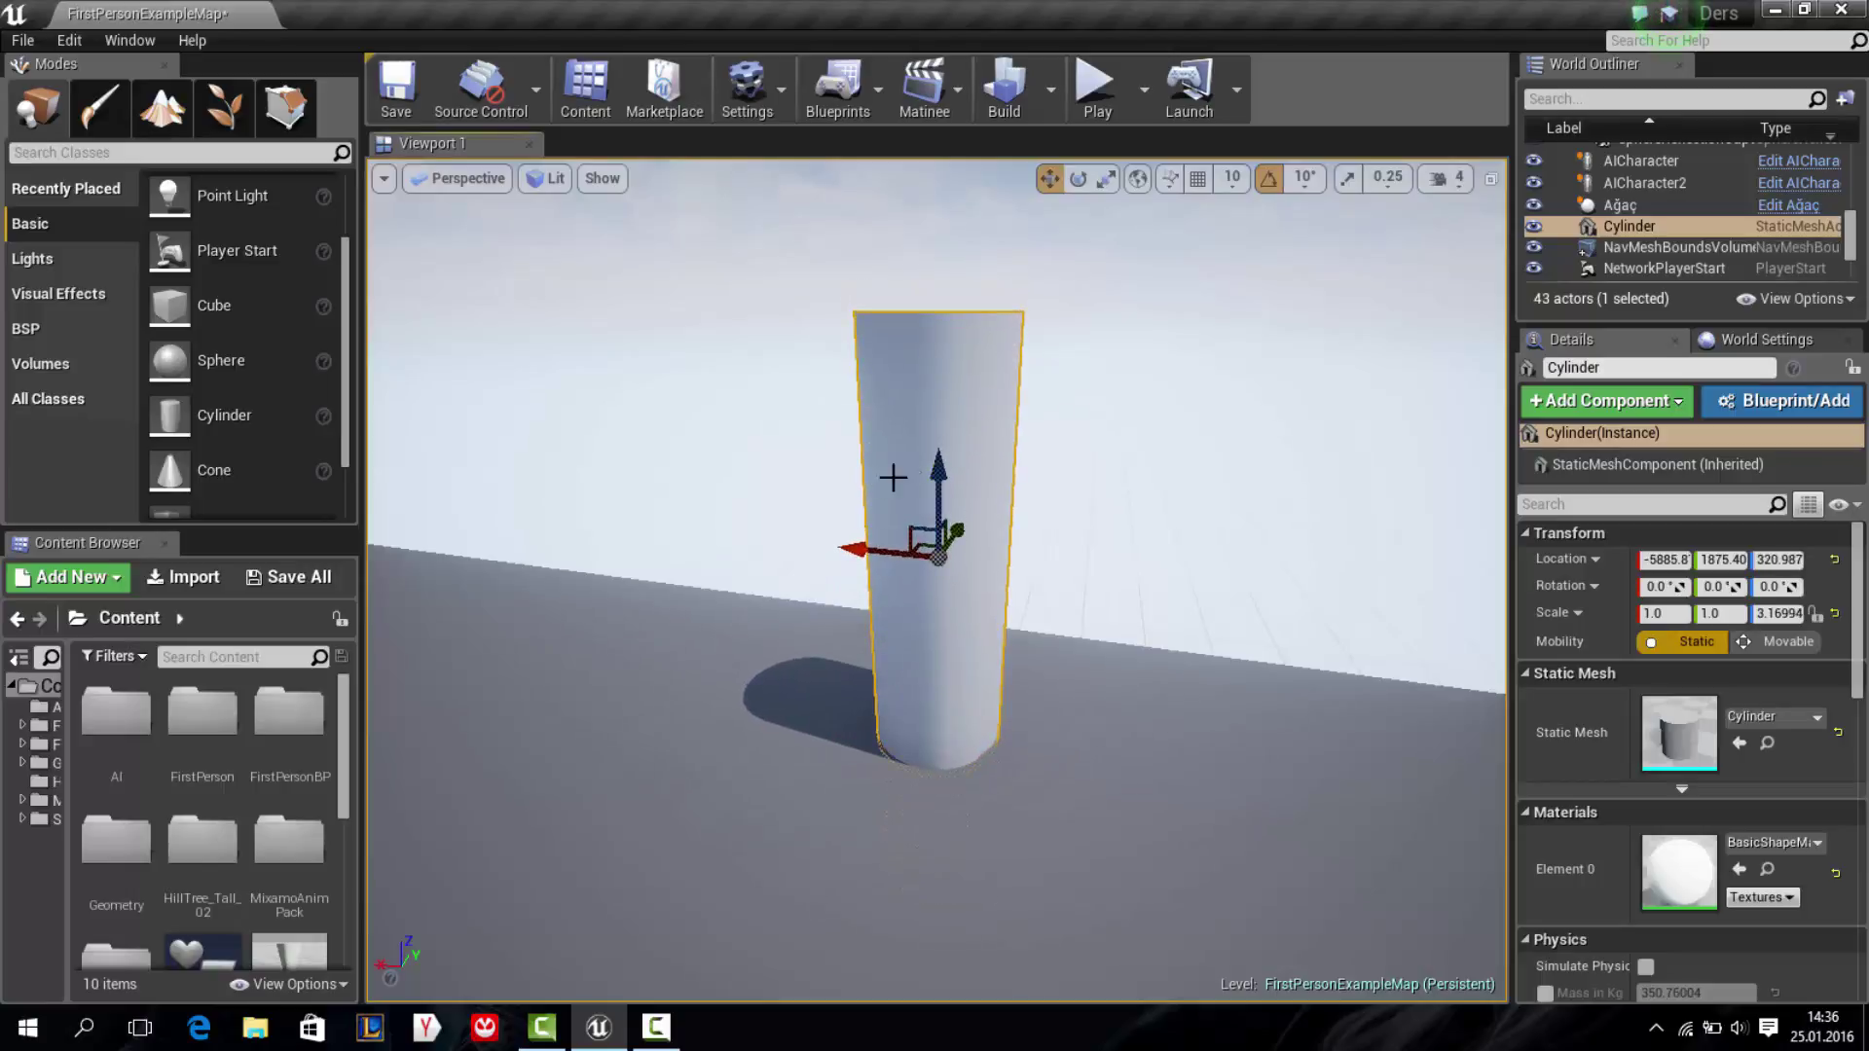
alt+drag(856, 550, 408, 545)
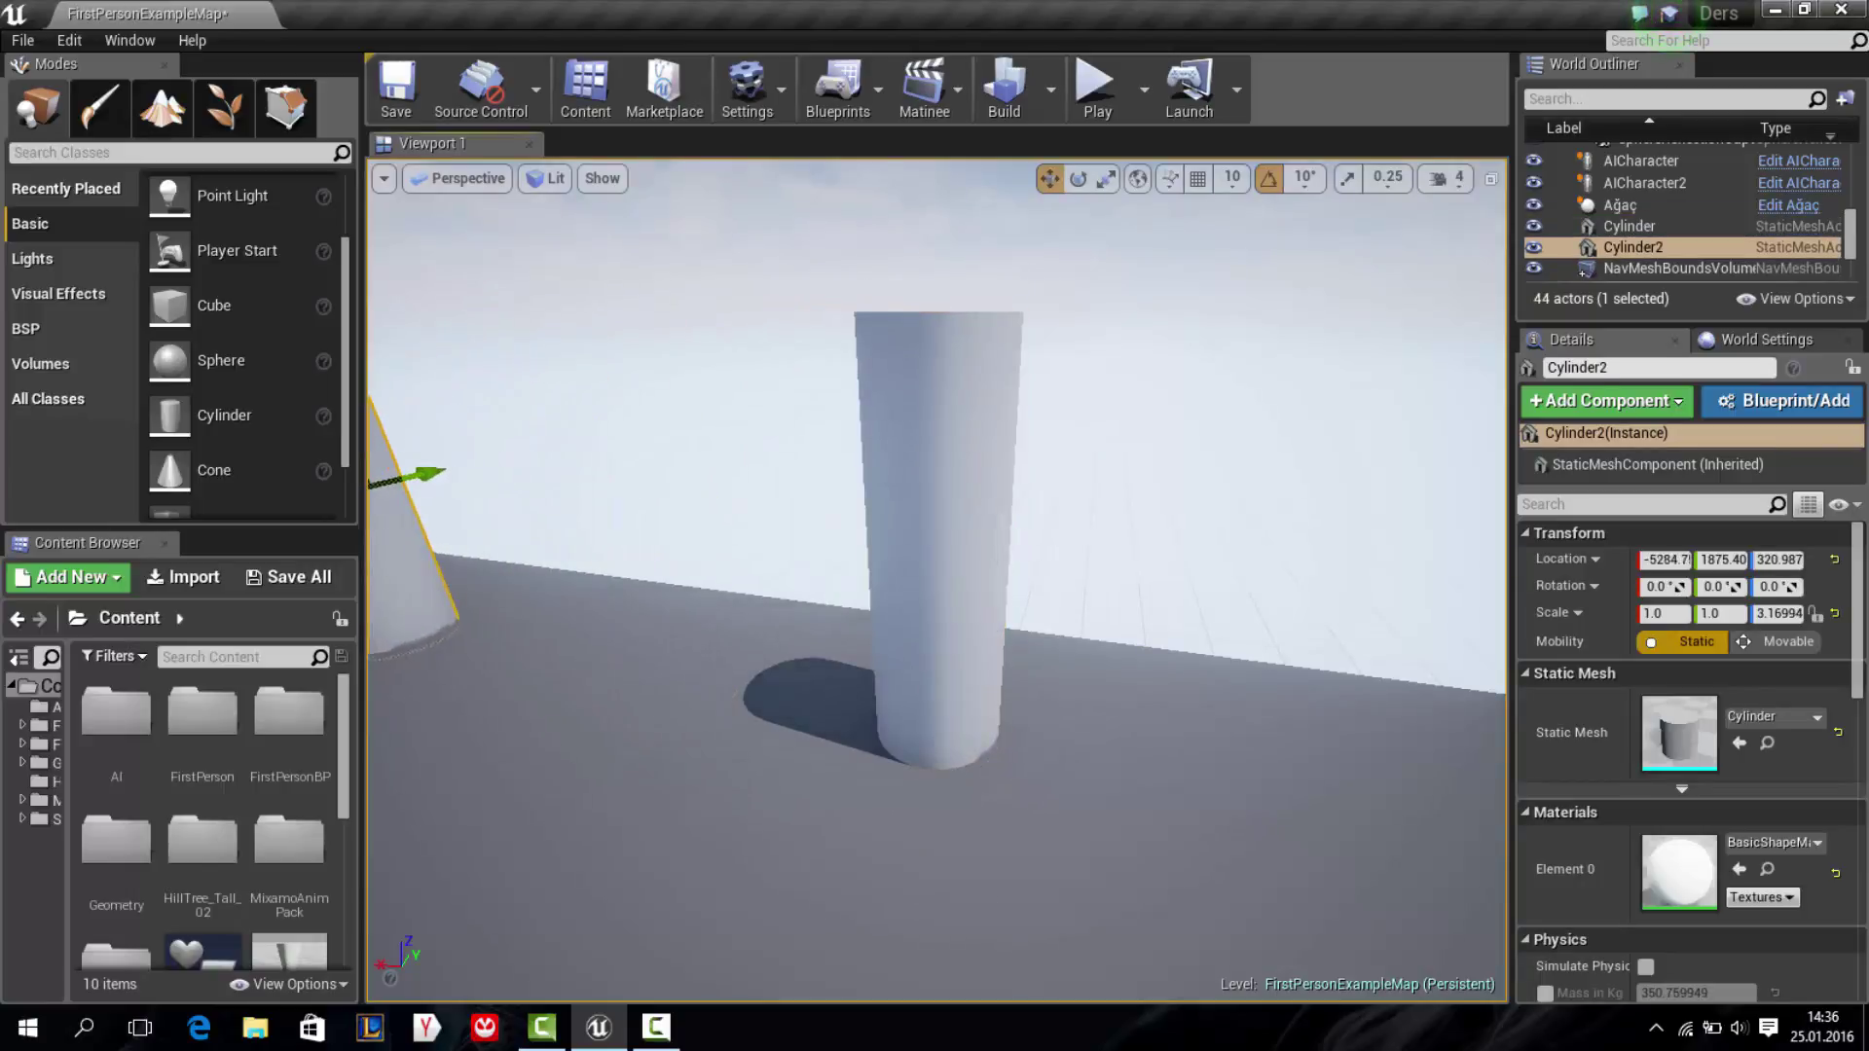
drag(658, 492, 623, 584)
Copy a third cylinder, rotate it -90° to lie horizontal, and lay it across both pillar tops
alt+drag(655, 495, 851, 496)
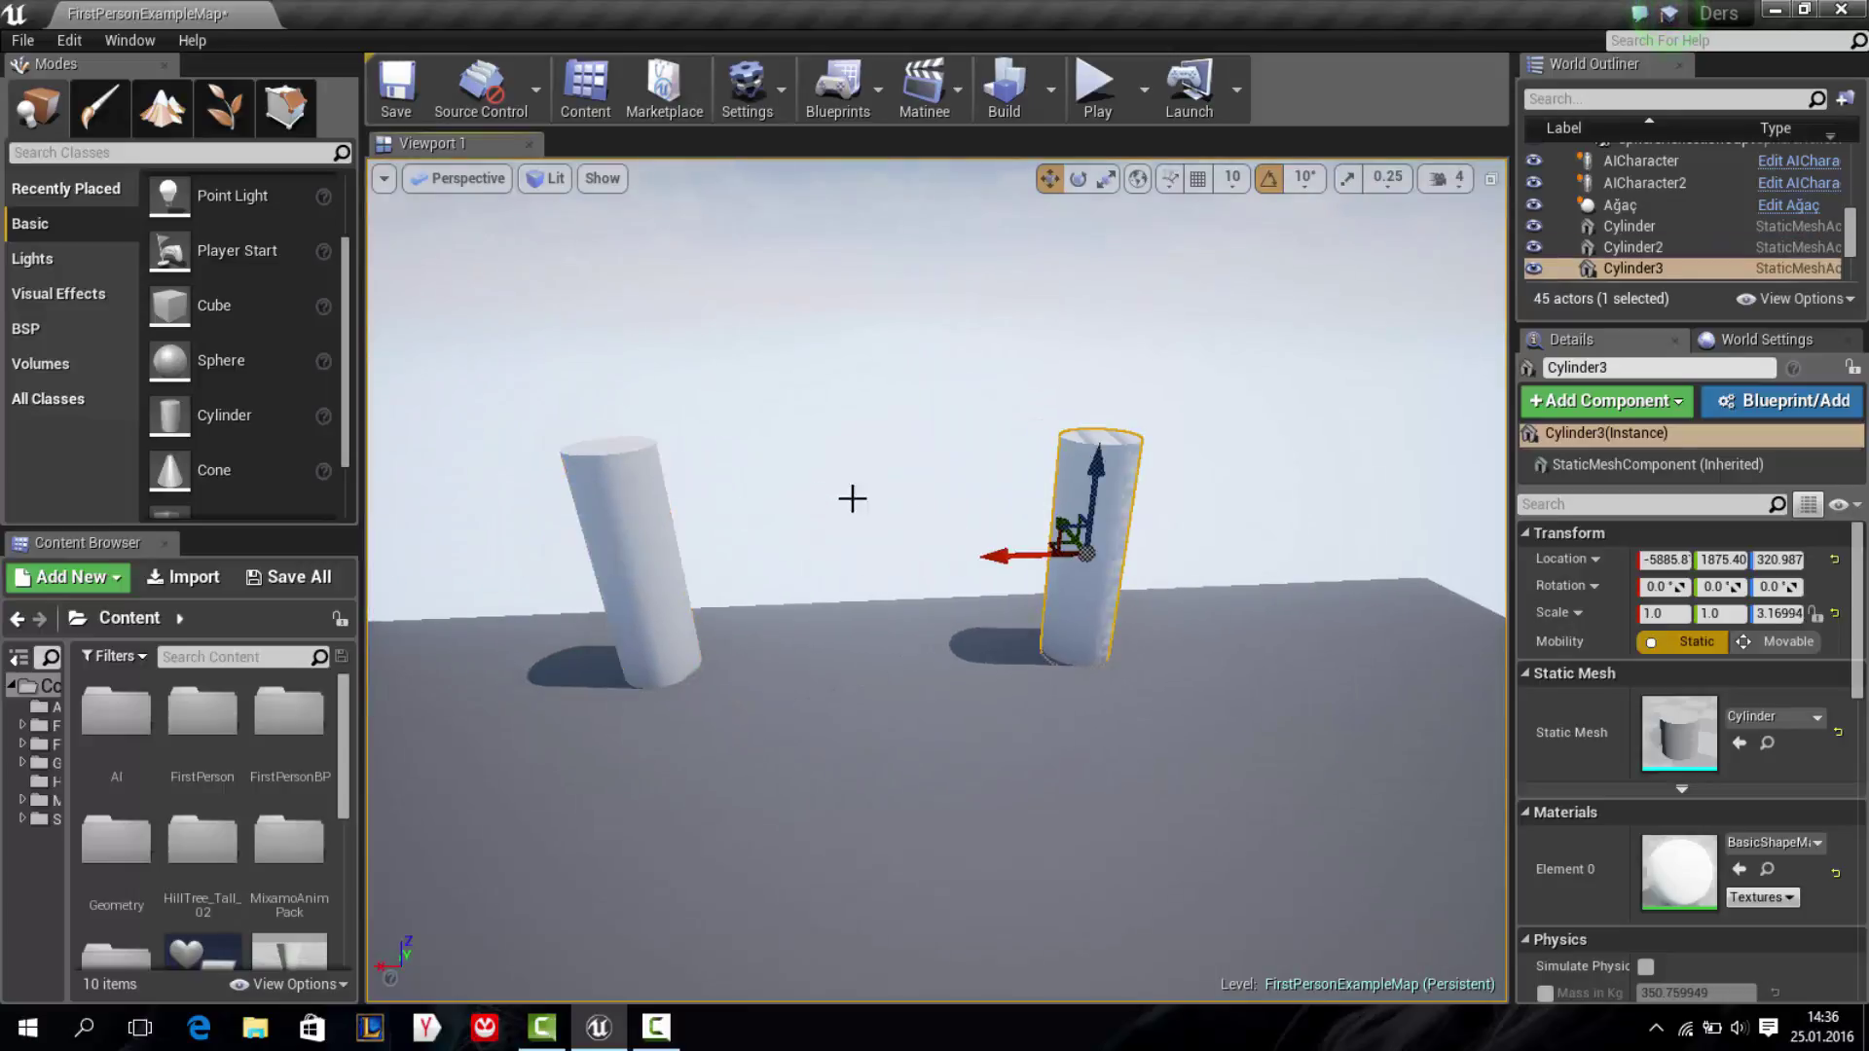
key(e)
drag(966, 474, 980, 538)
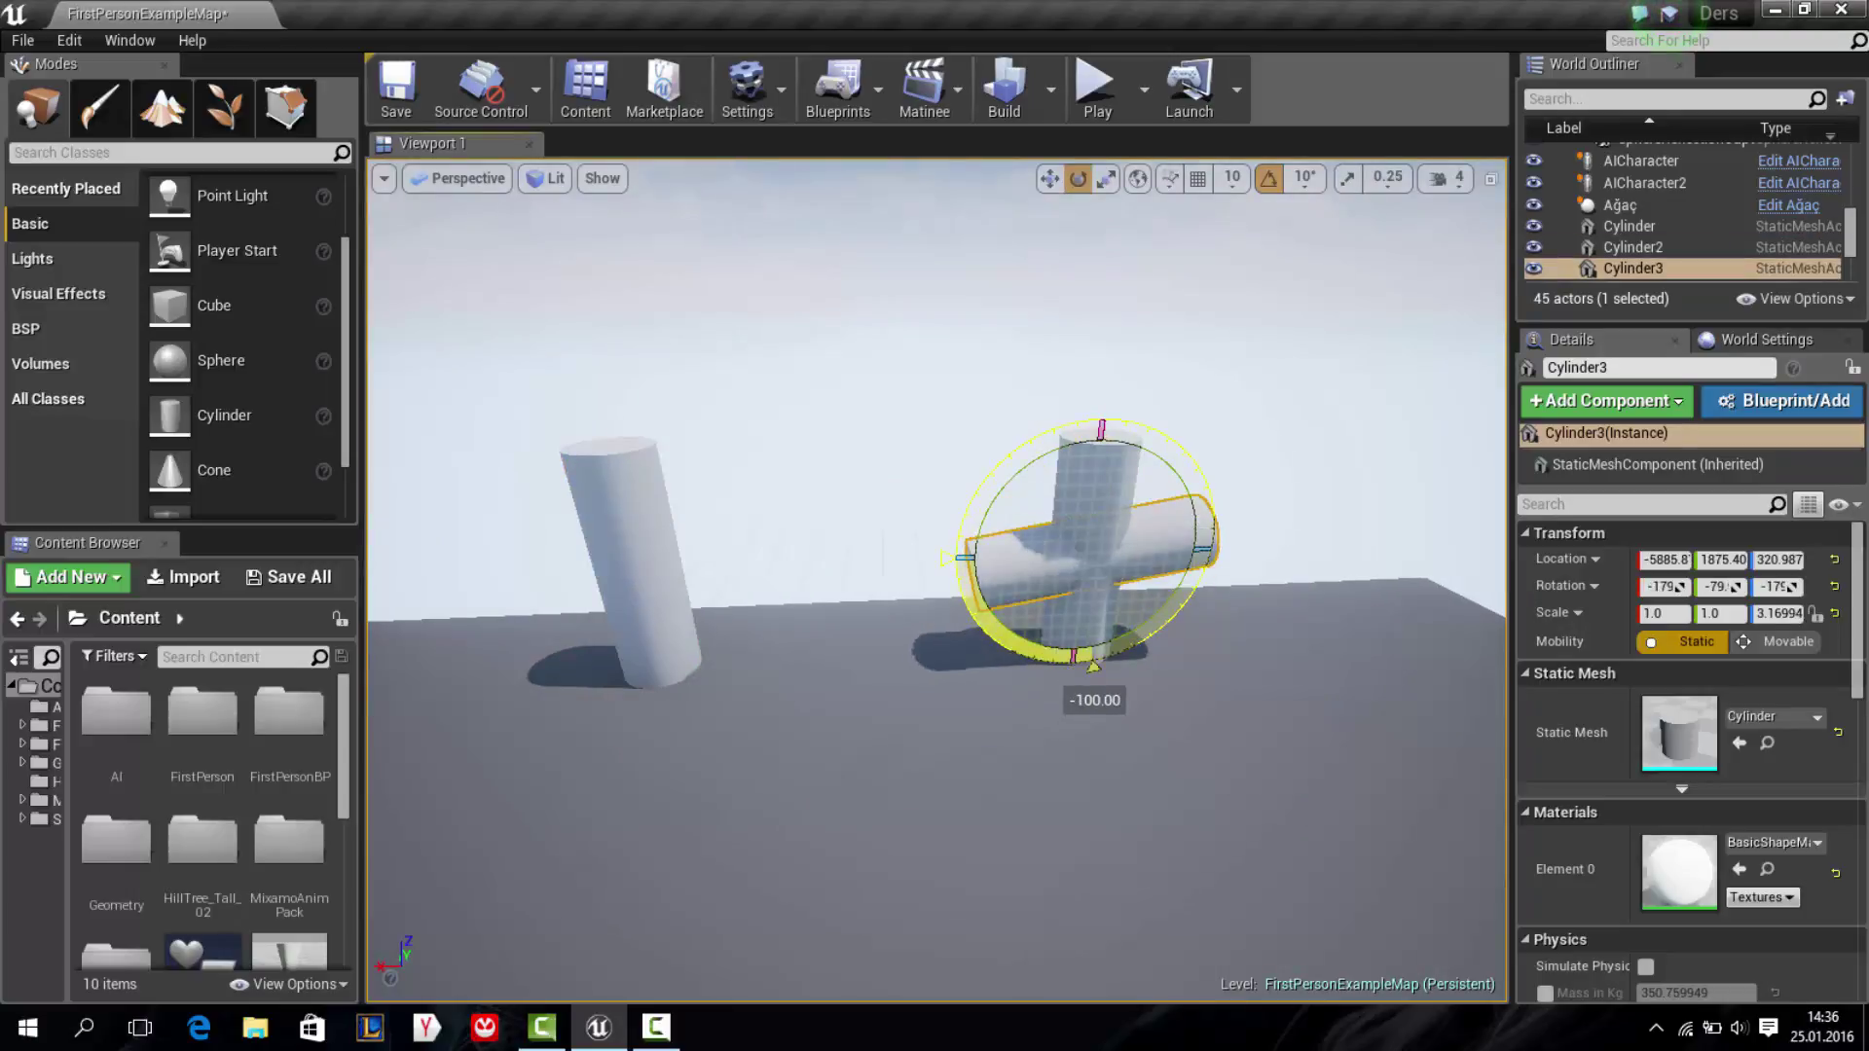
key(r)
key(w)
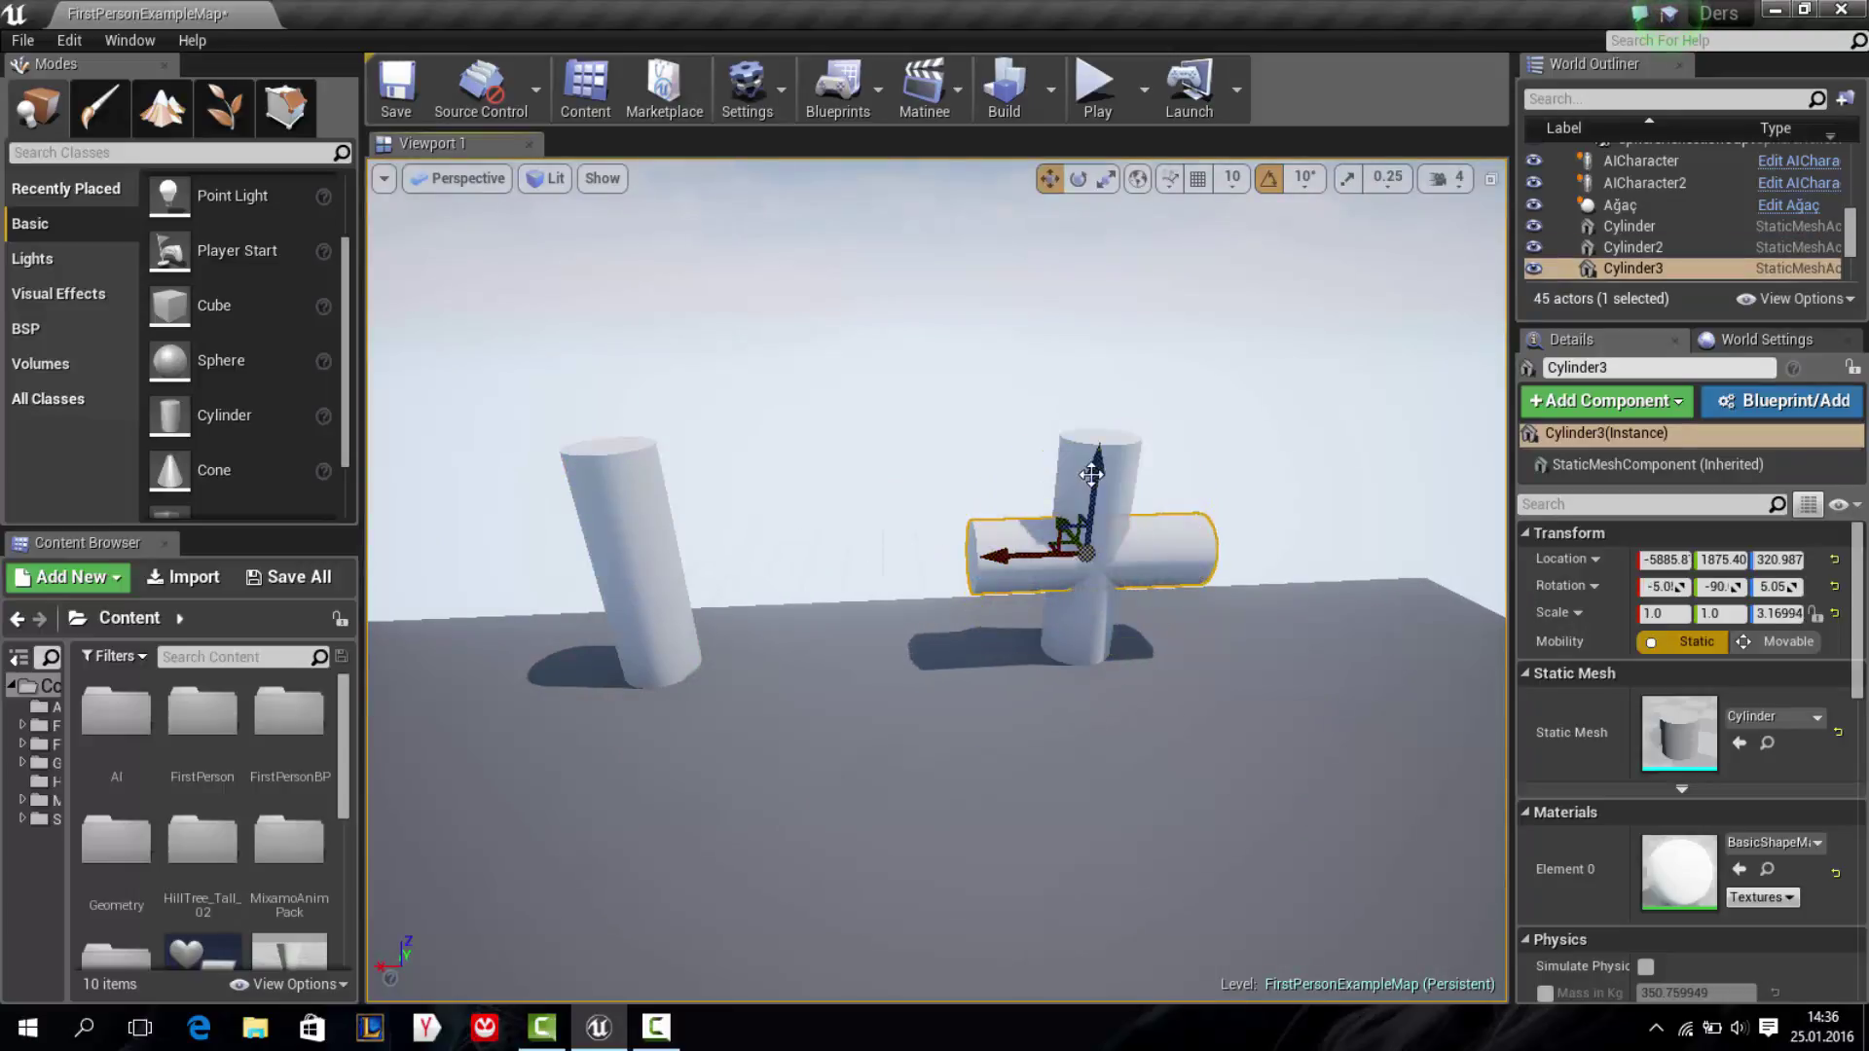
drag(1091, 474, 999, 455)
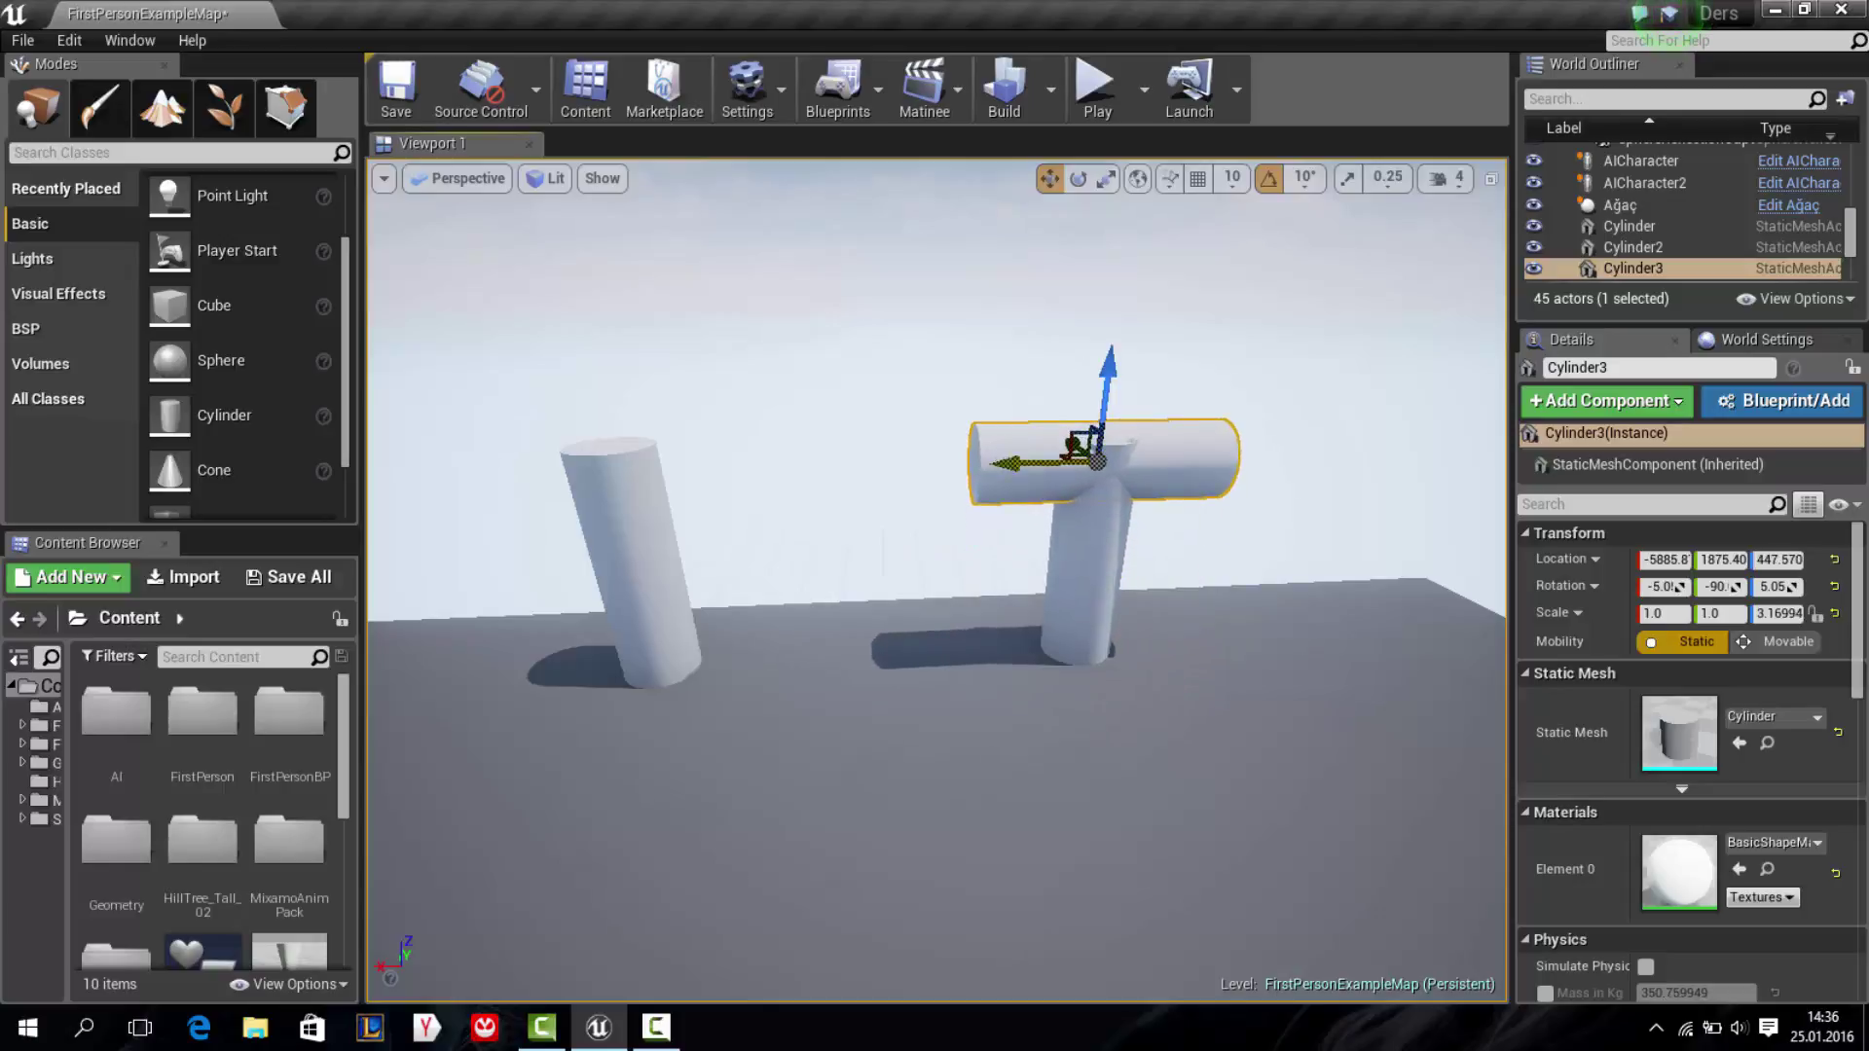
mouse_move(1026, 462)
mouse_down()
mouse_move(763, 429)
mouse_move(681, 467)
mouse_up()
key(r)
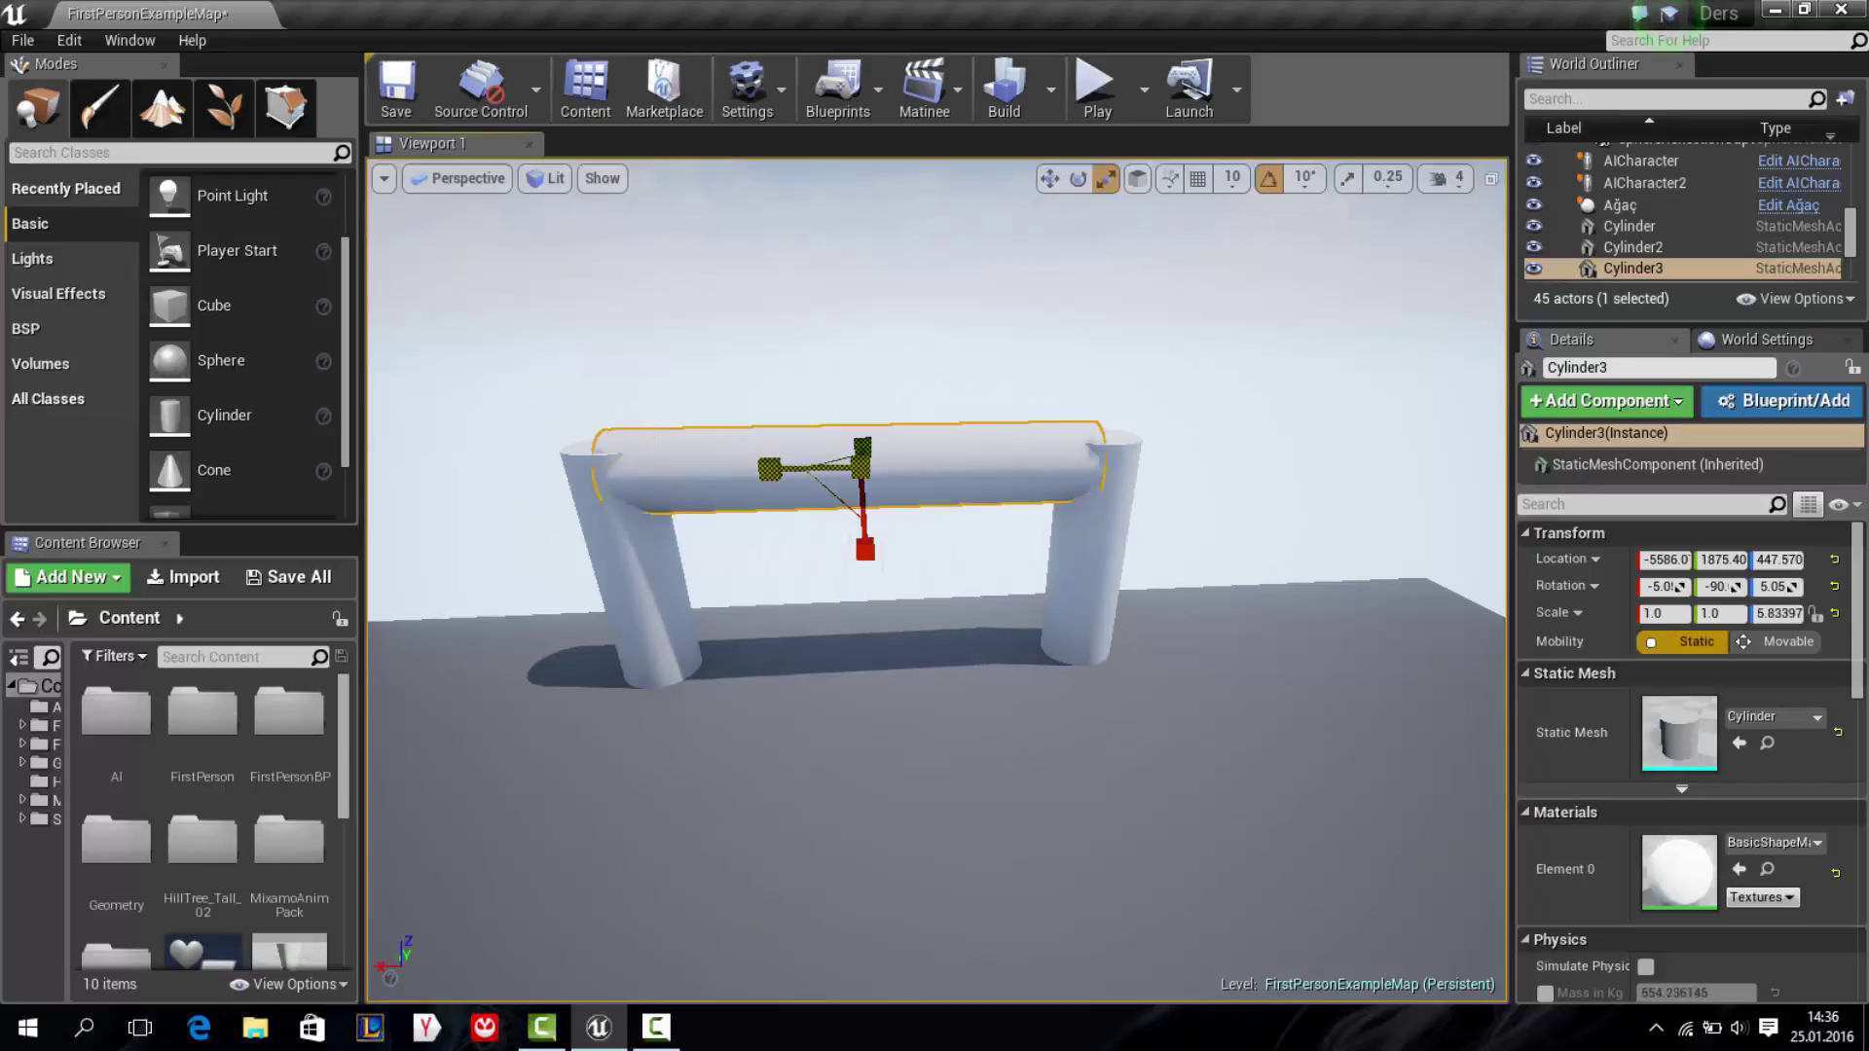
Select all three goal cylinders, duplicate them with Ctrl+W, and move the copy along the floor
ctrl+click(672, 579)
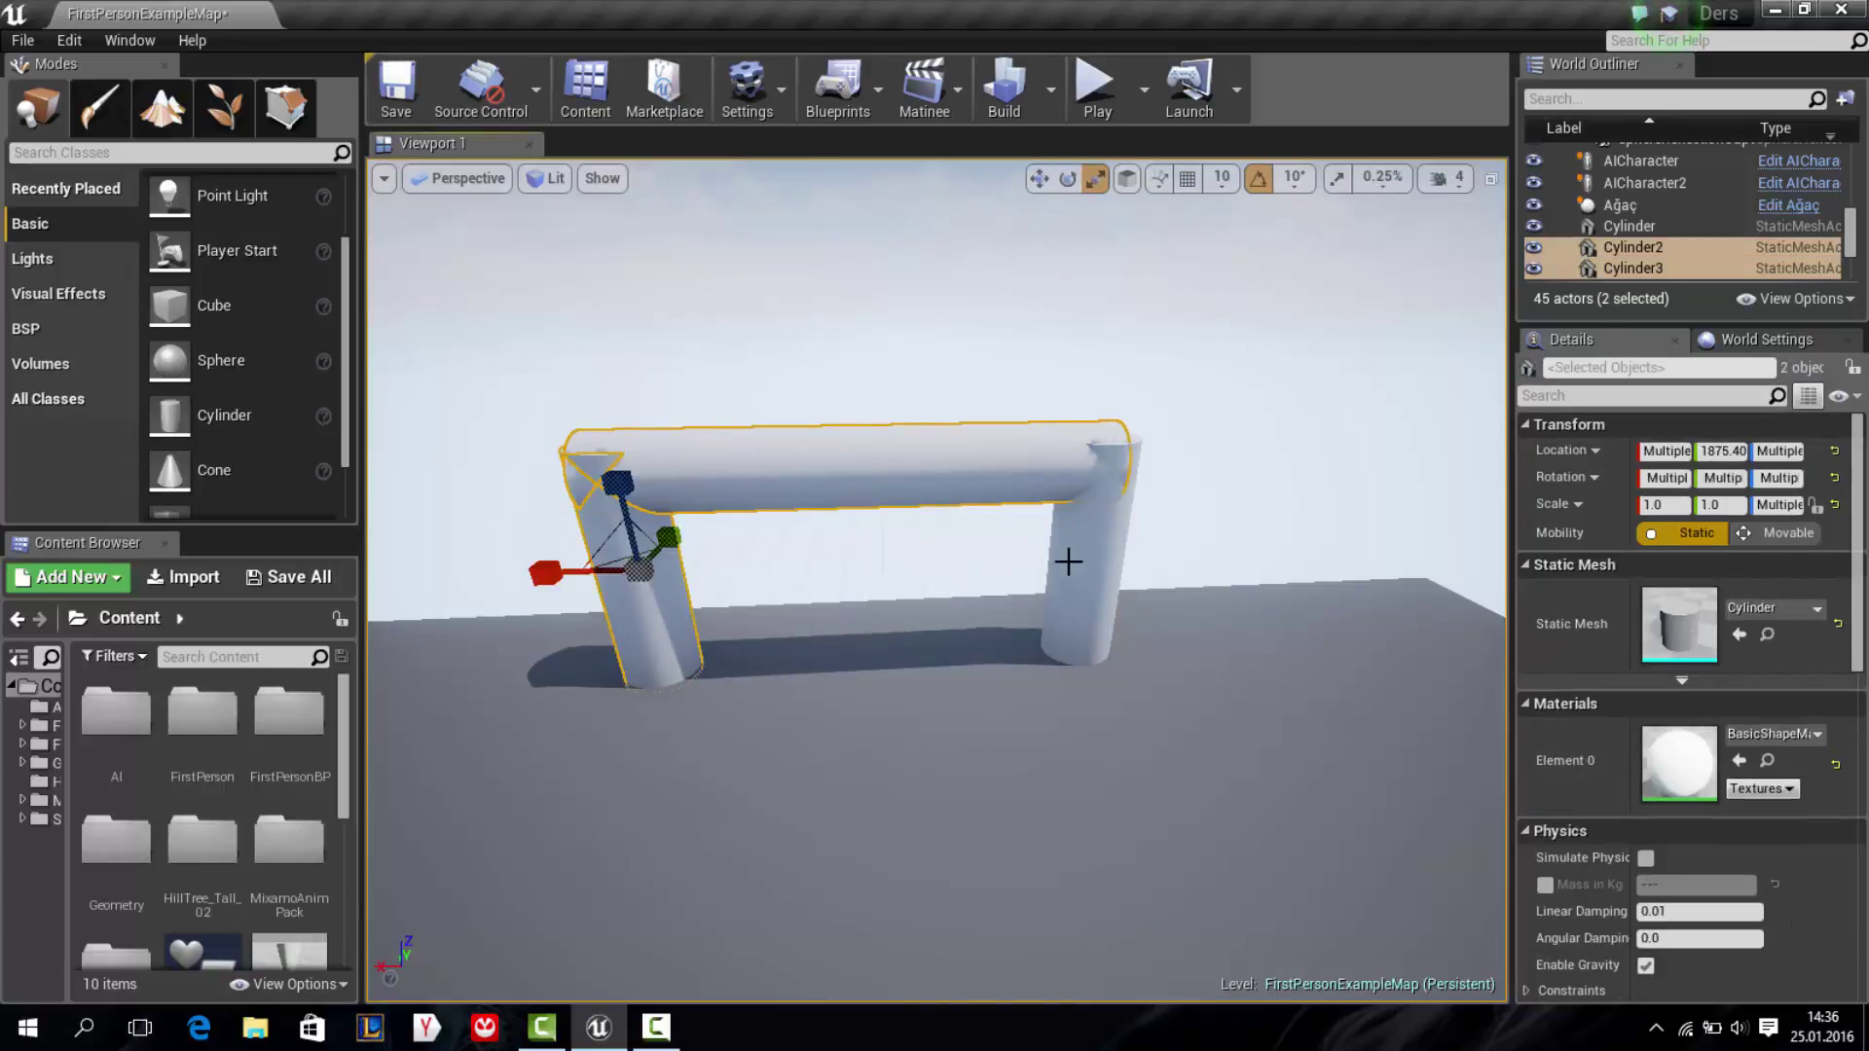
ctrl+click(1067, 554)
alt+drag(1025, 555, 1233, 529)
key(ctrl+w)
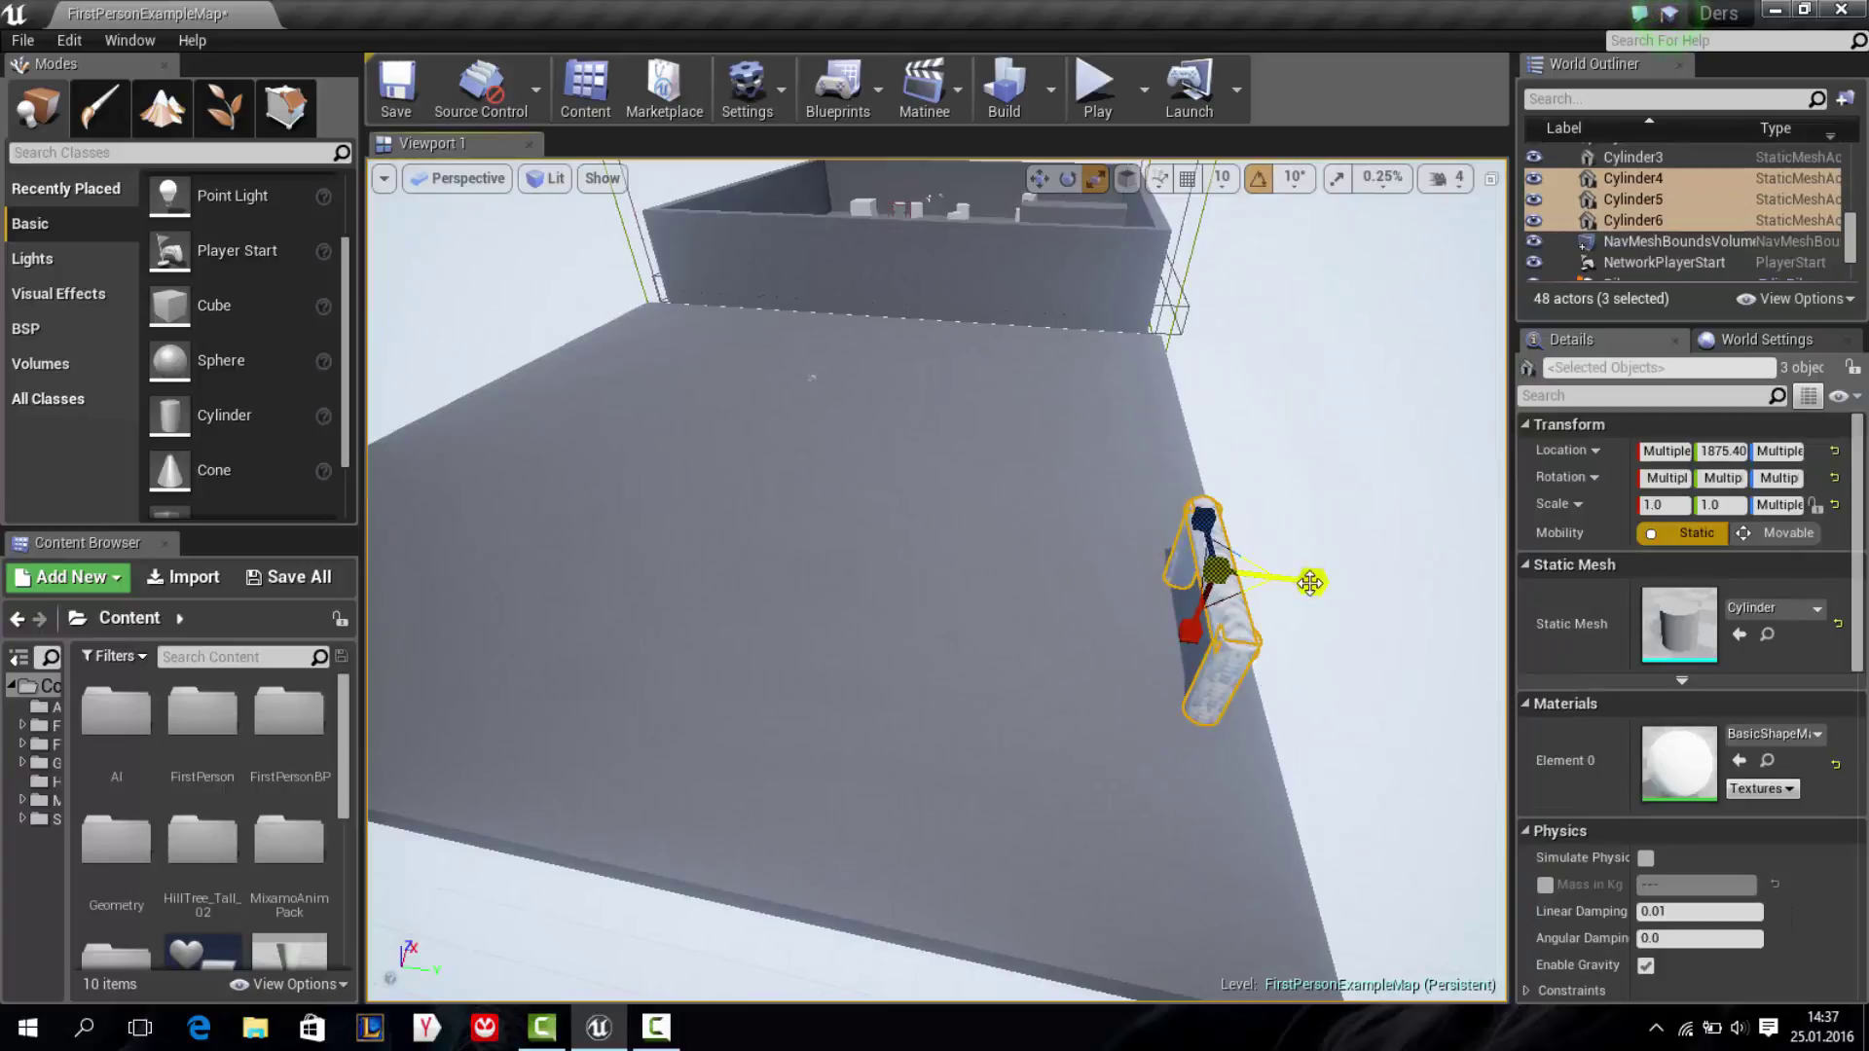
drag(1310, 582, 399, 477)
alt+drag(1018, 530, 676, 655)
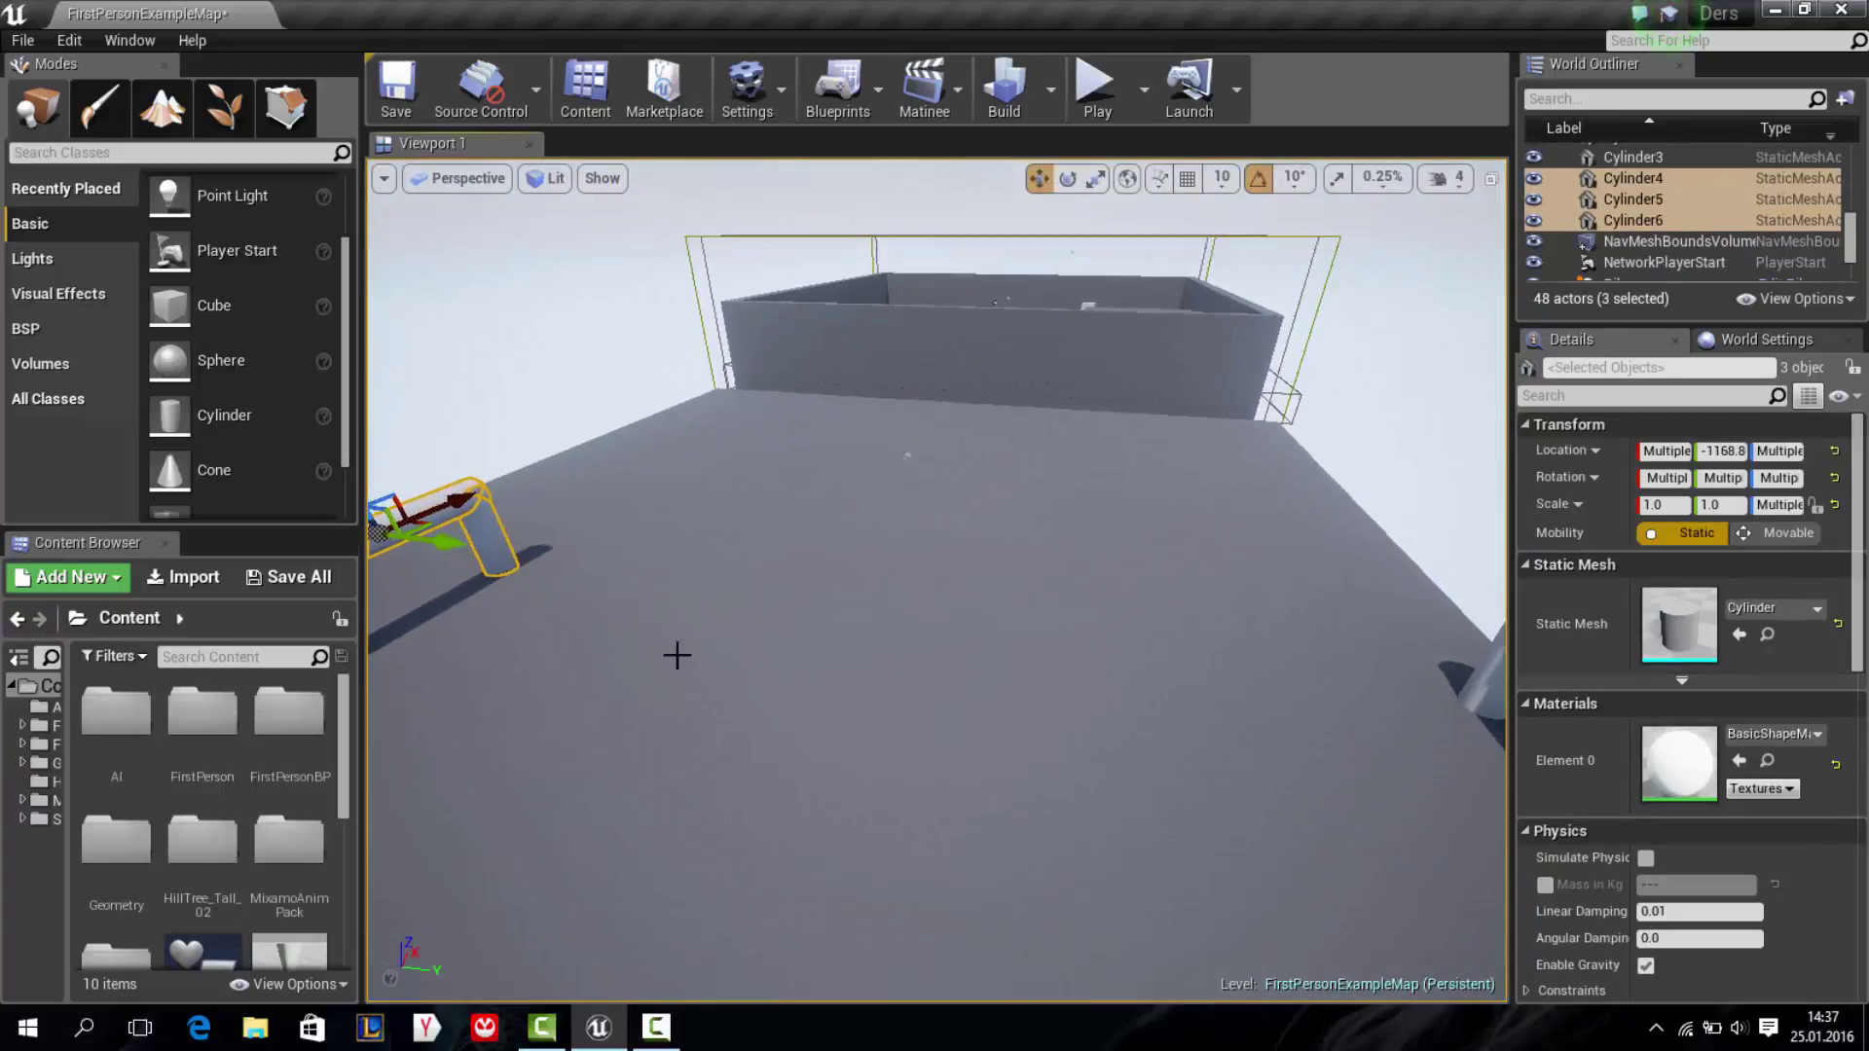
scroll(240, 846, down, 2)
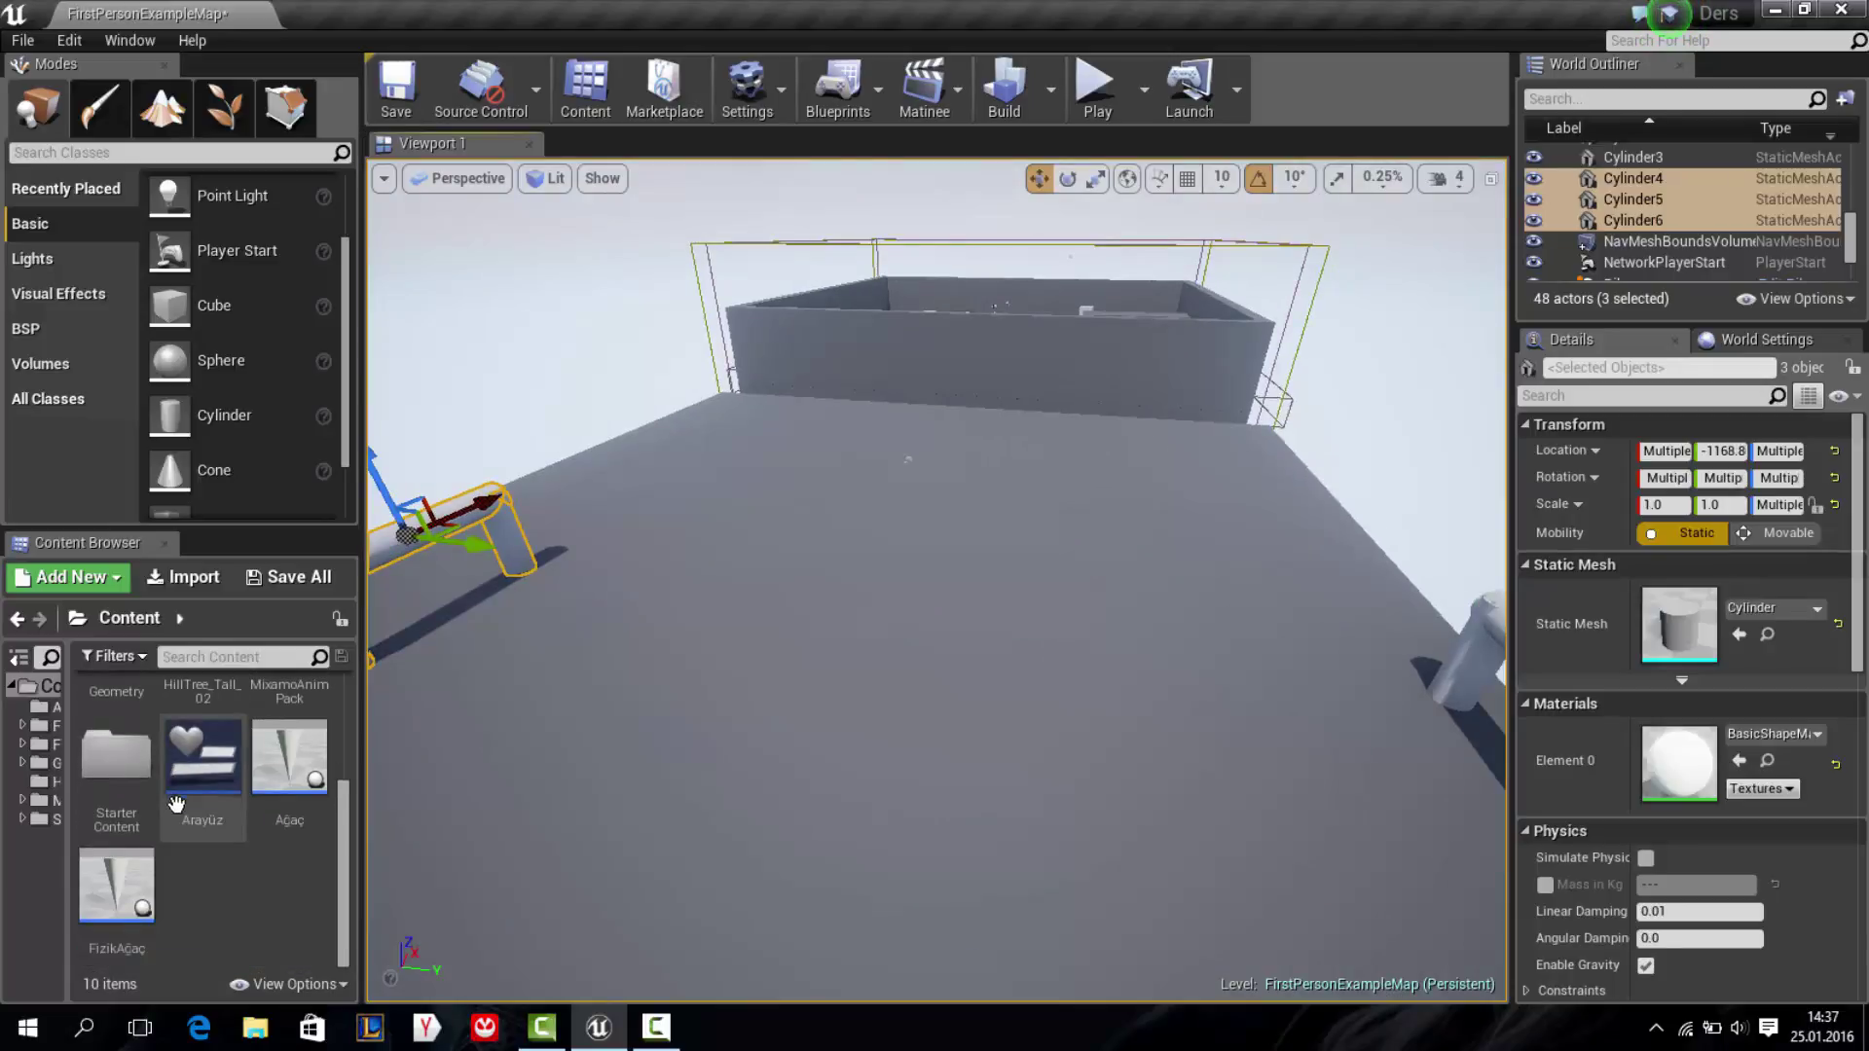
Create an Actor-based Blueprint class named Top in the Content folder and open it
right_click(212, 880)
click(296, 578)
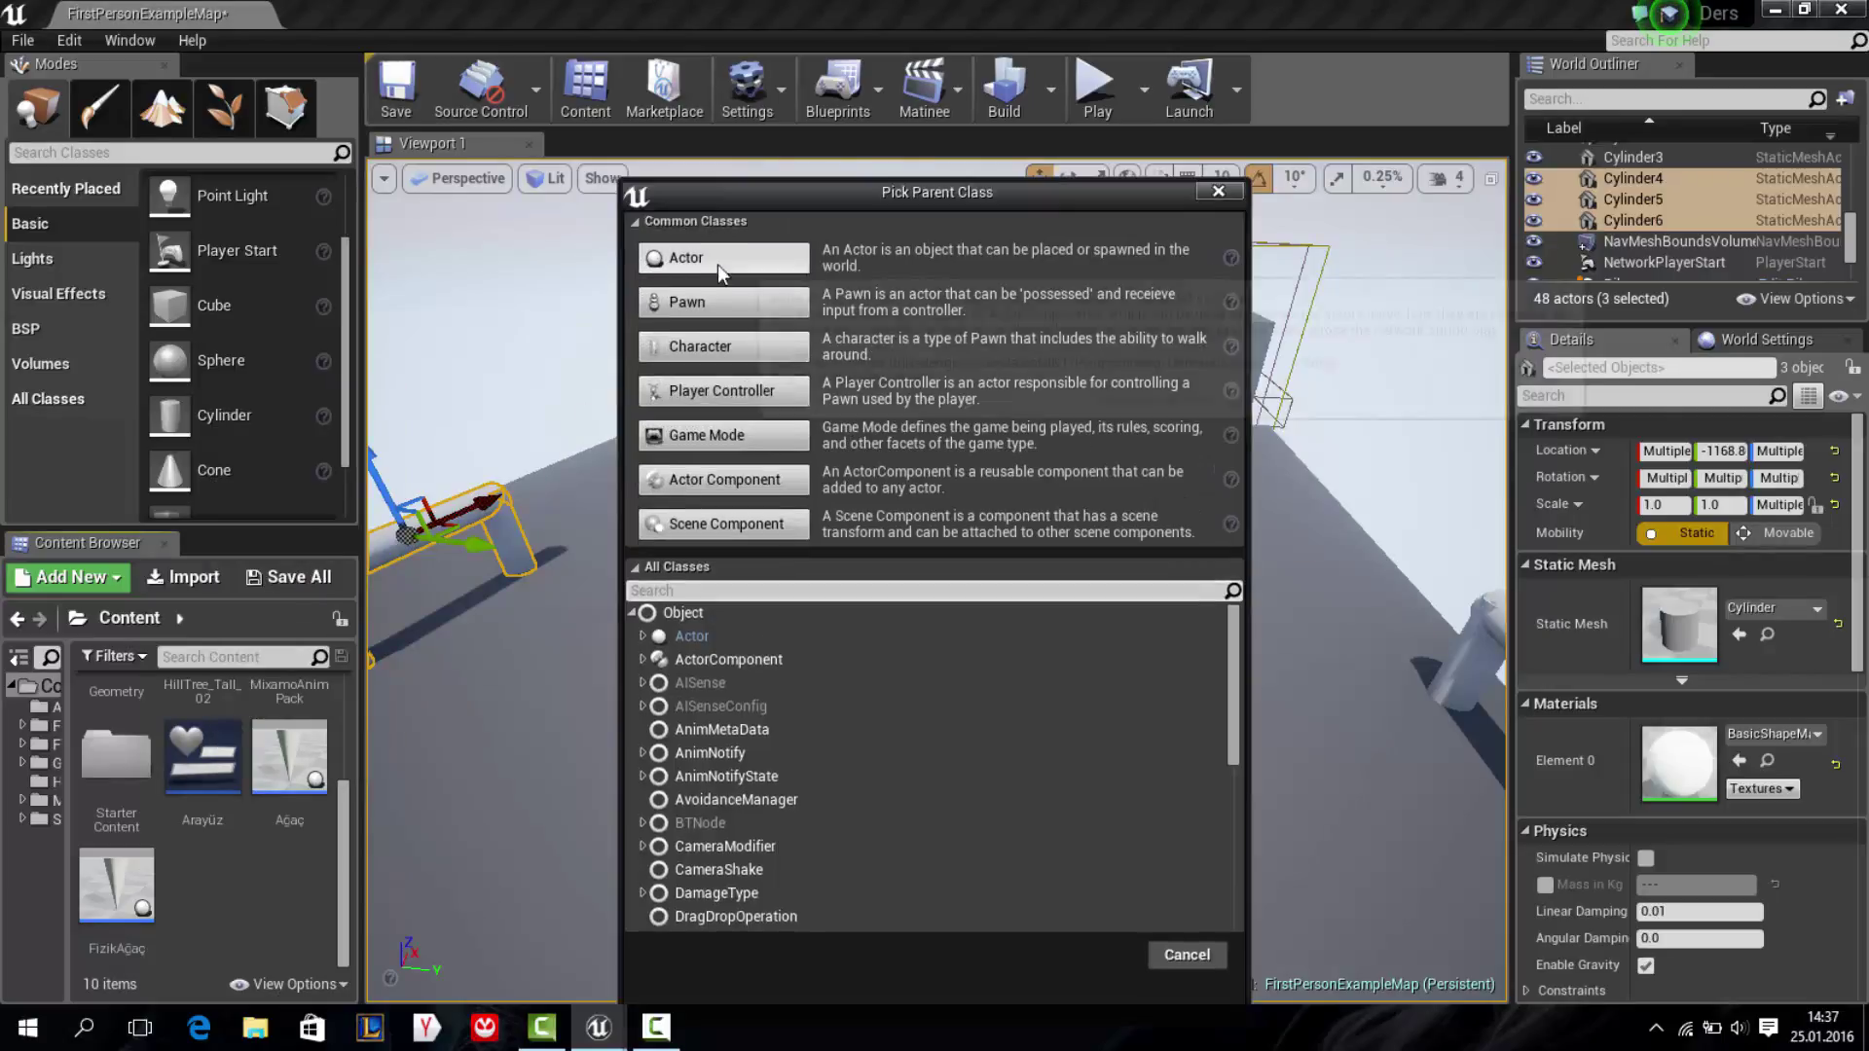
click(711, 279)
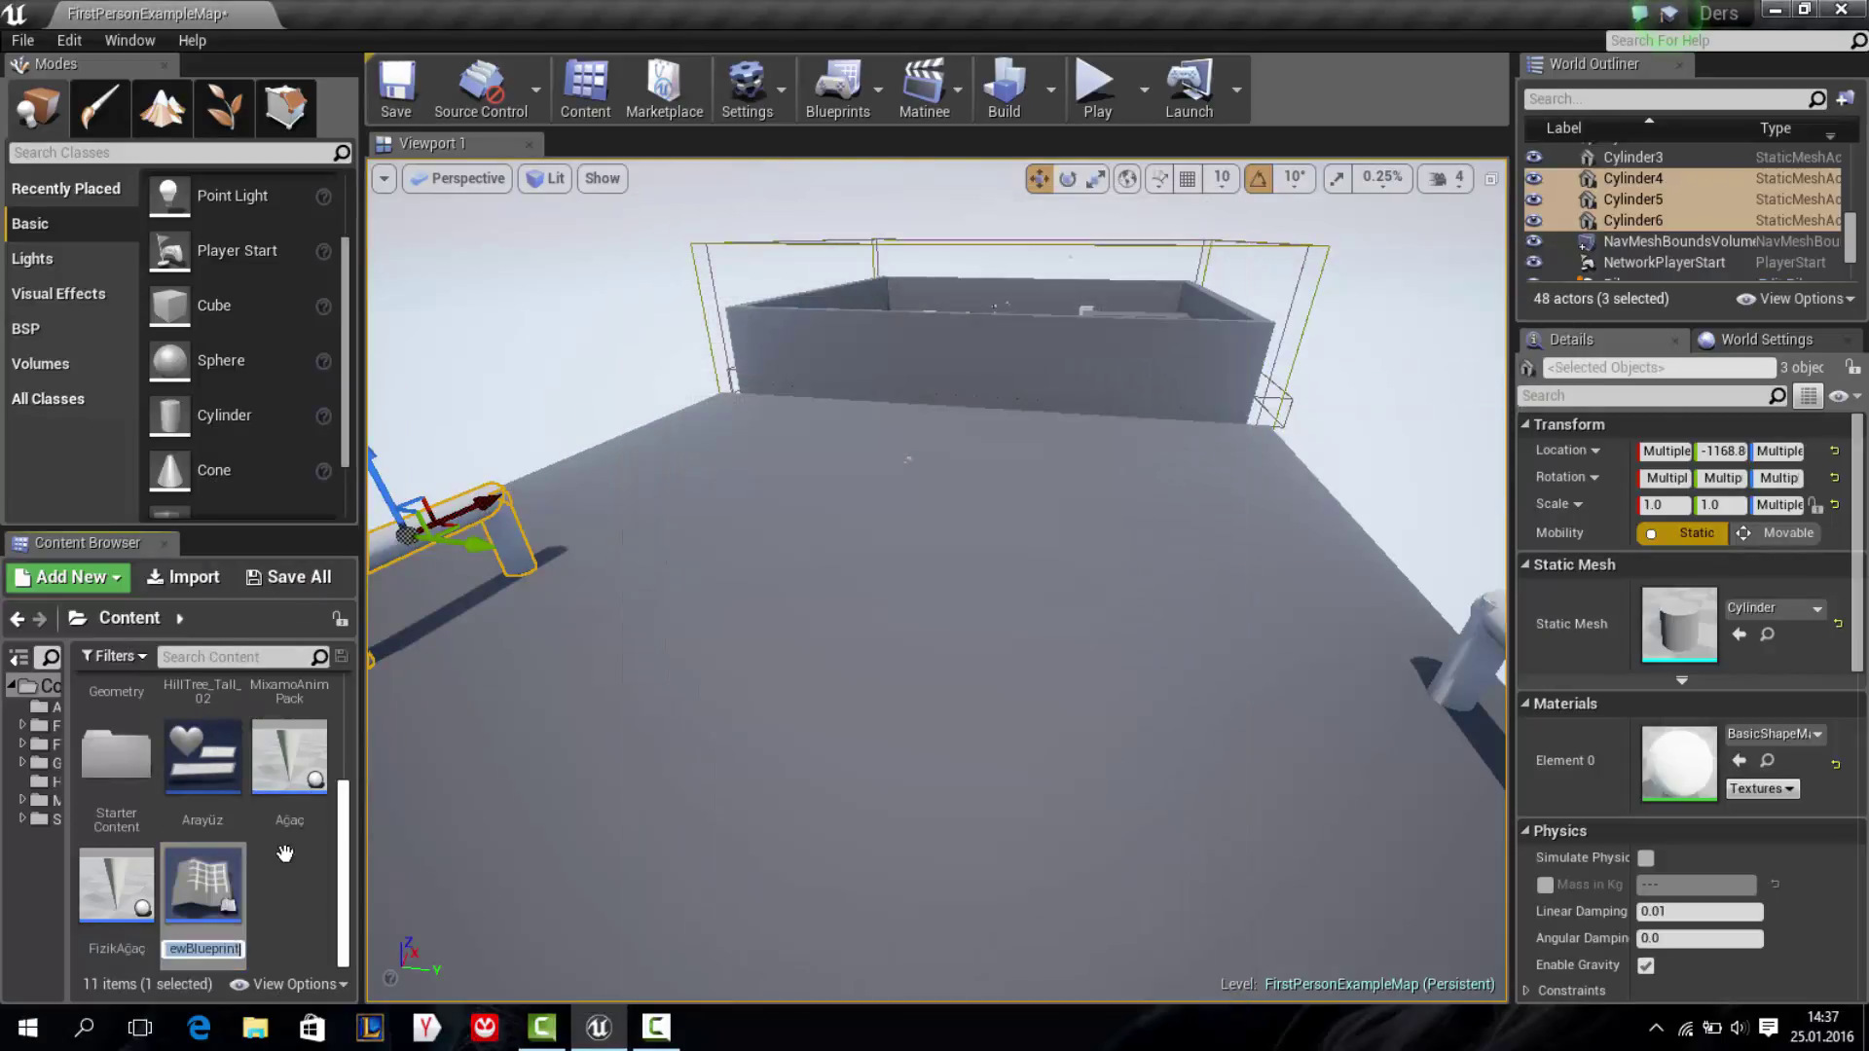
text(Top)
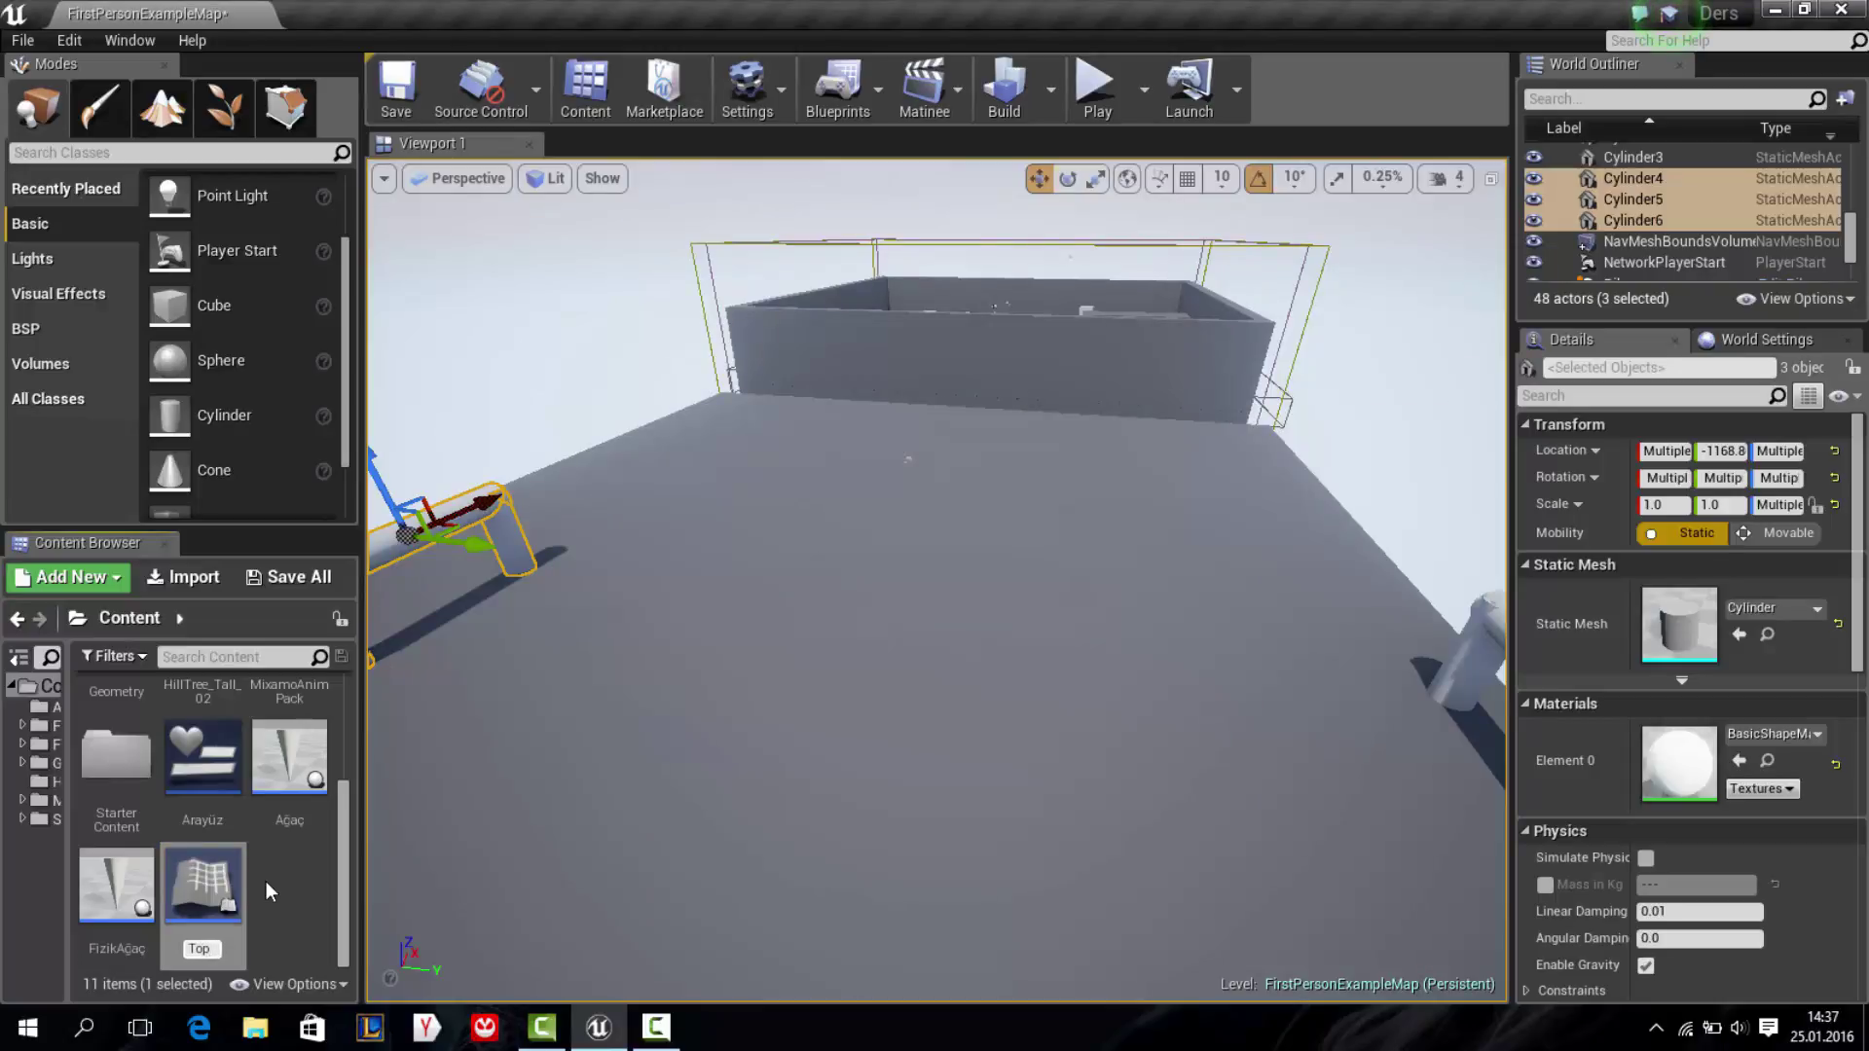
key(Return)
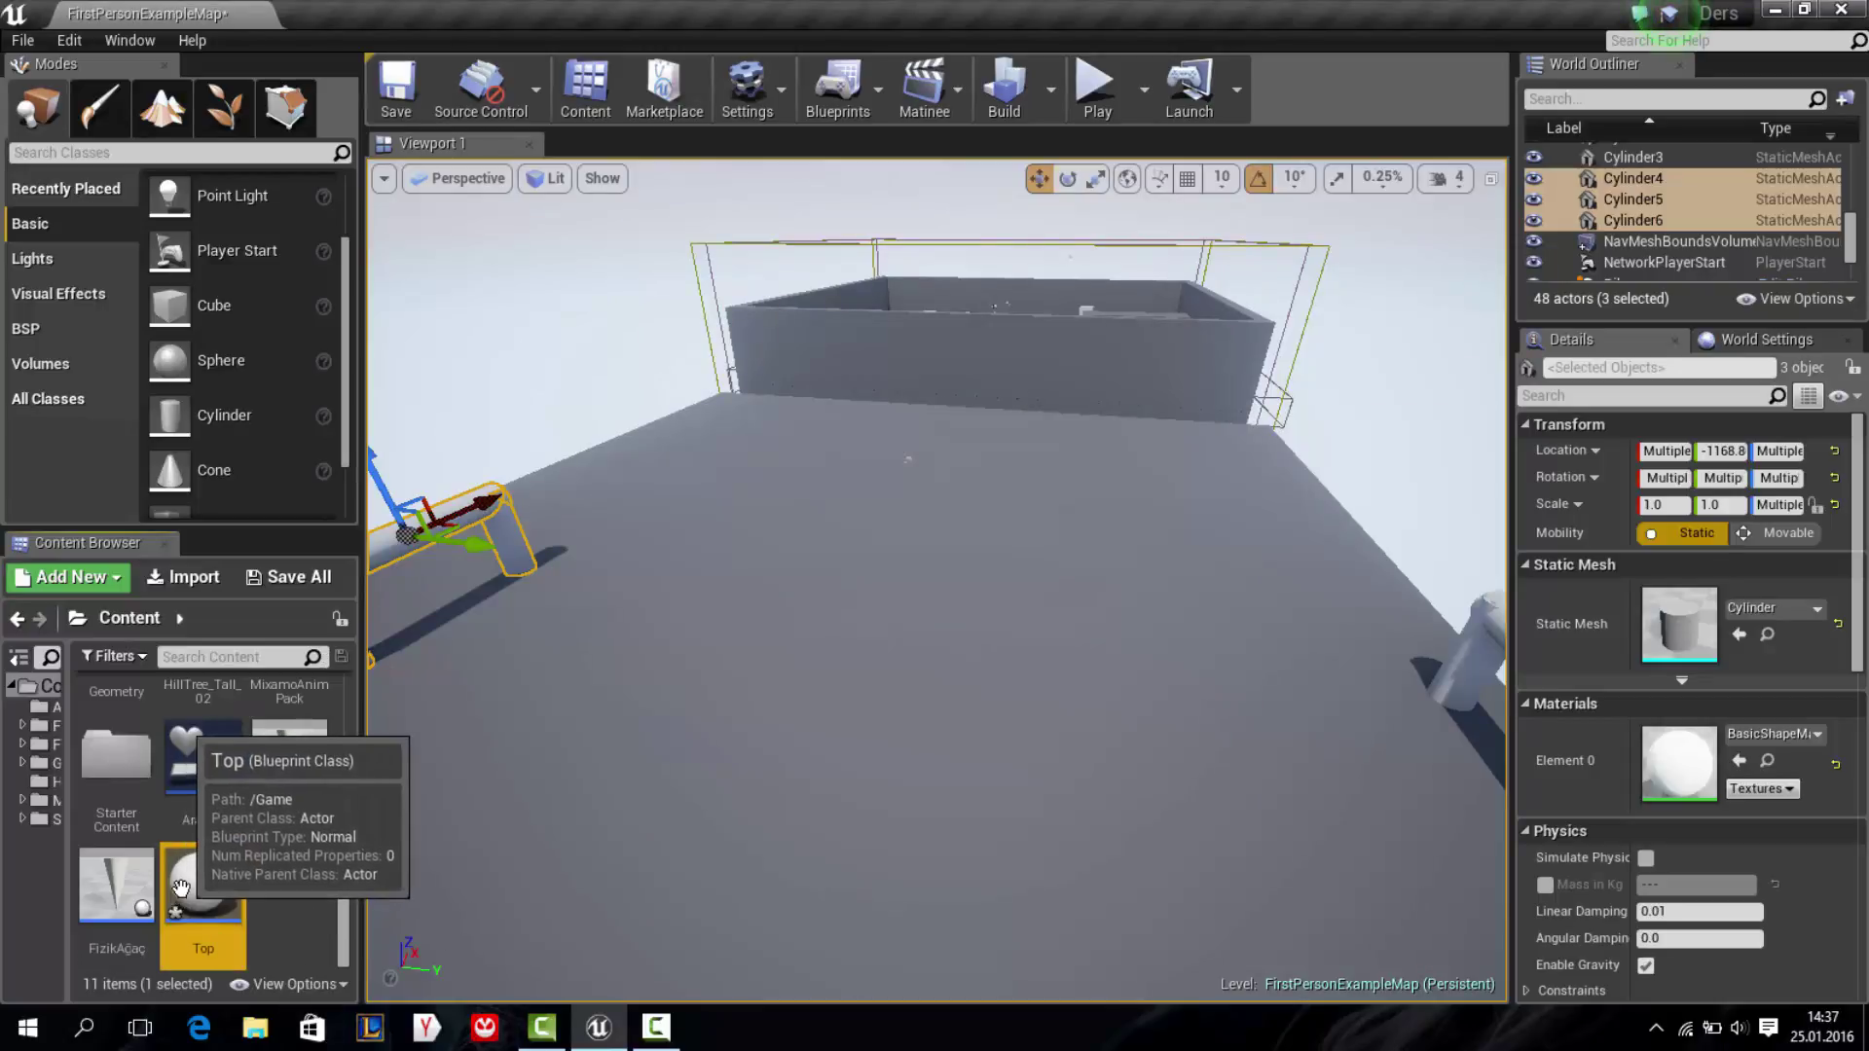
double_click(175, 905)
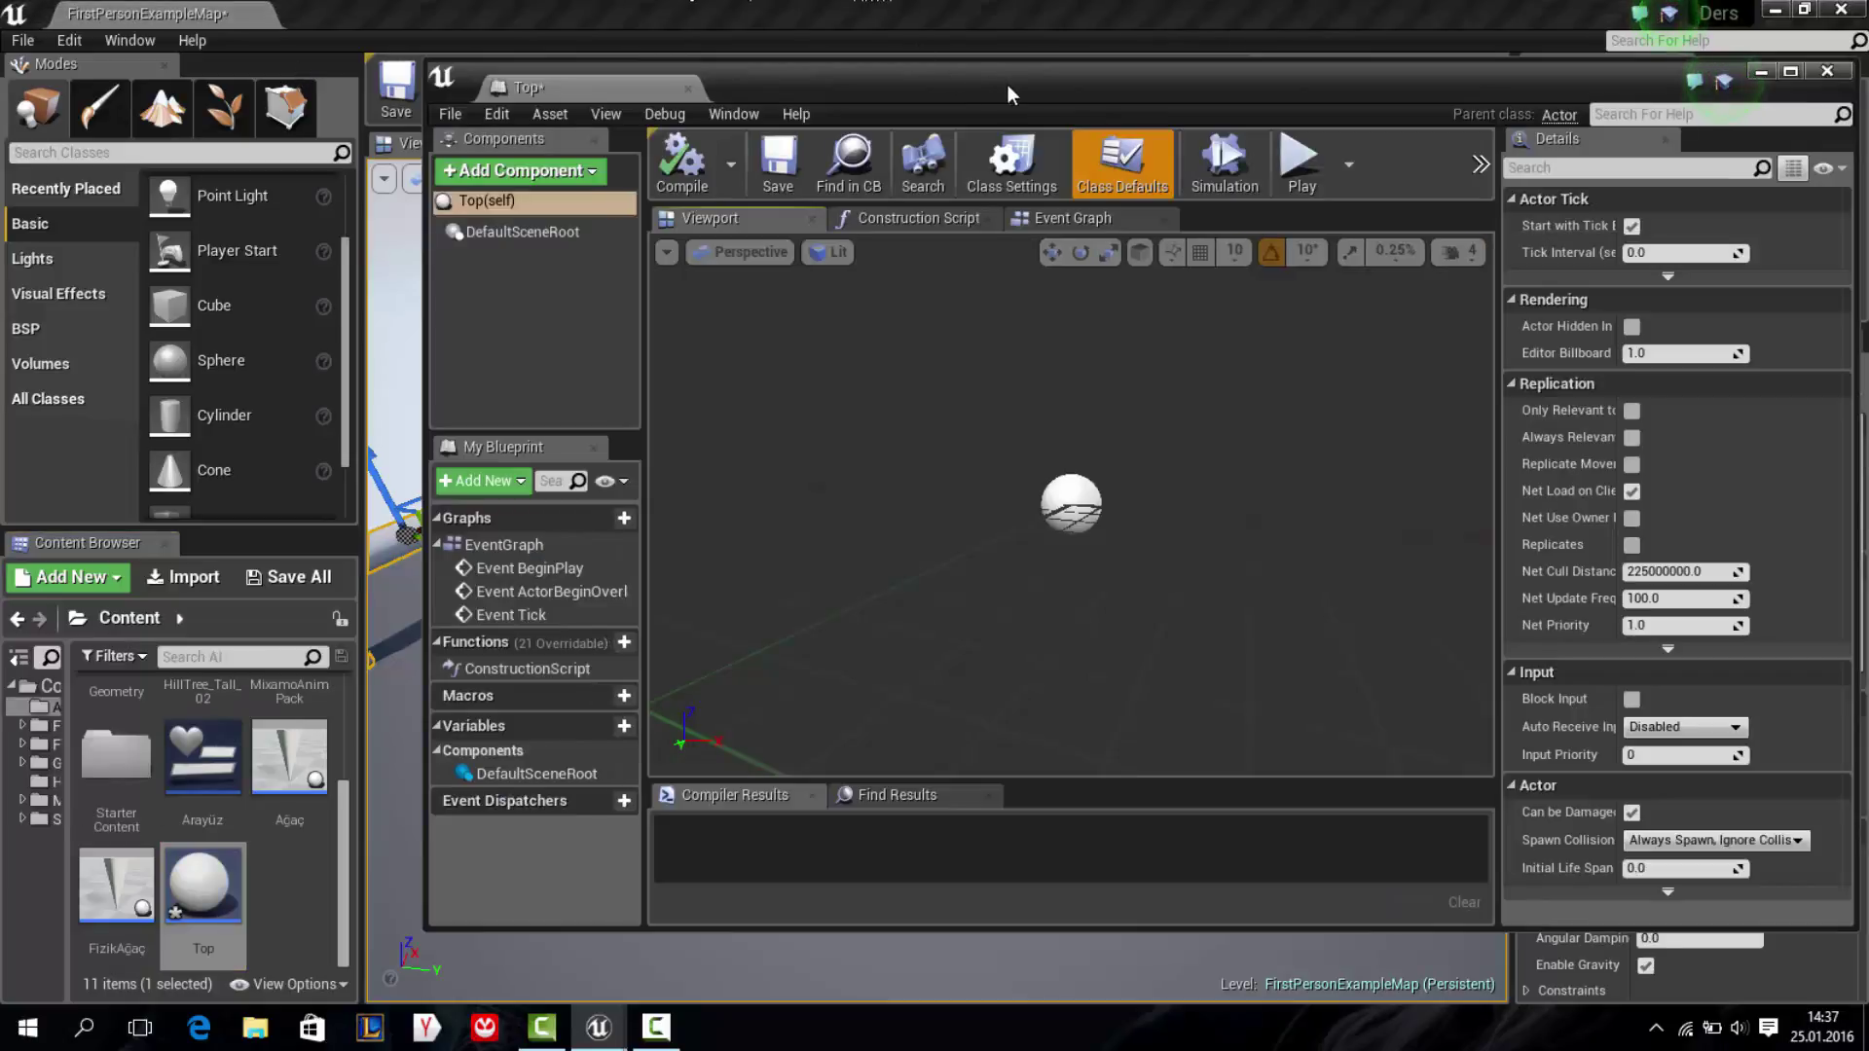
Maximize the Top editor, add a Sphere Collision component, and make Sphere the root
double_click(1008, 85)
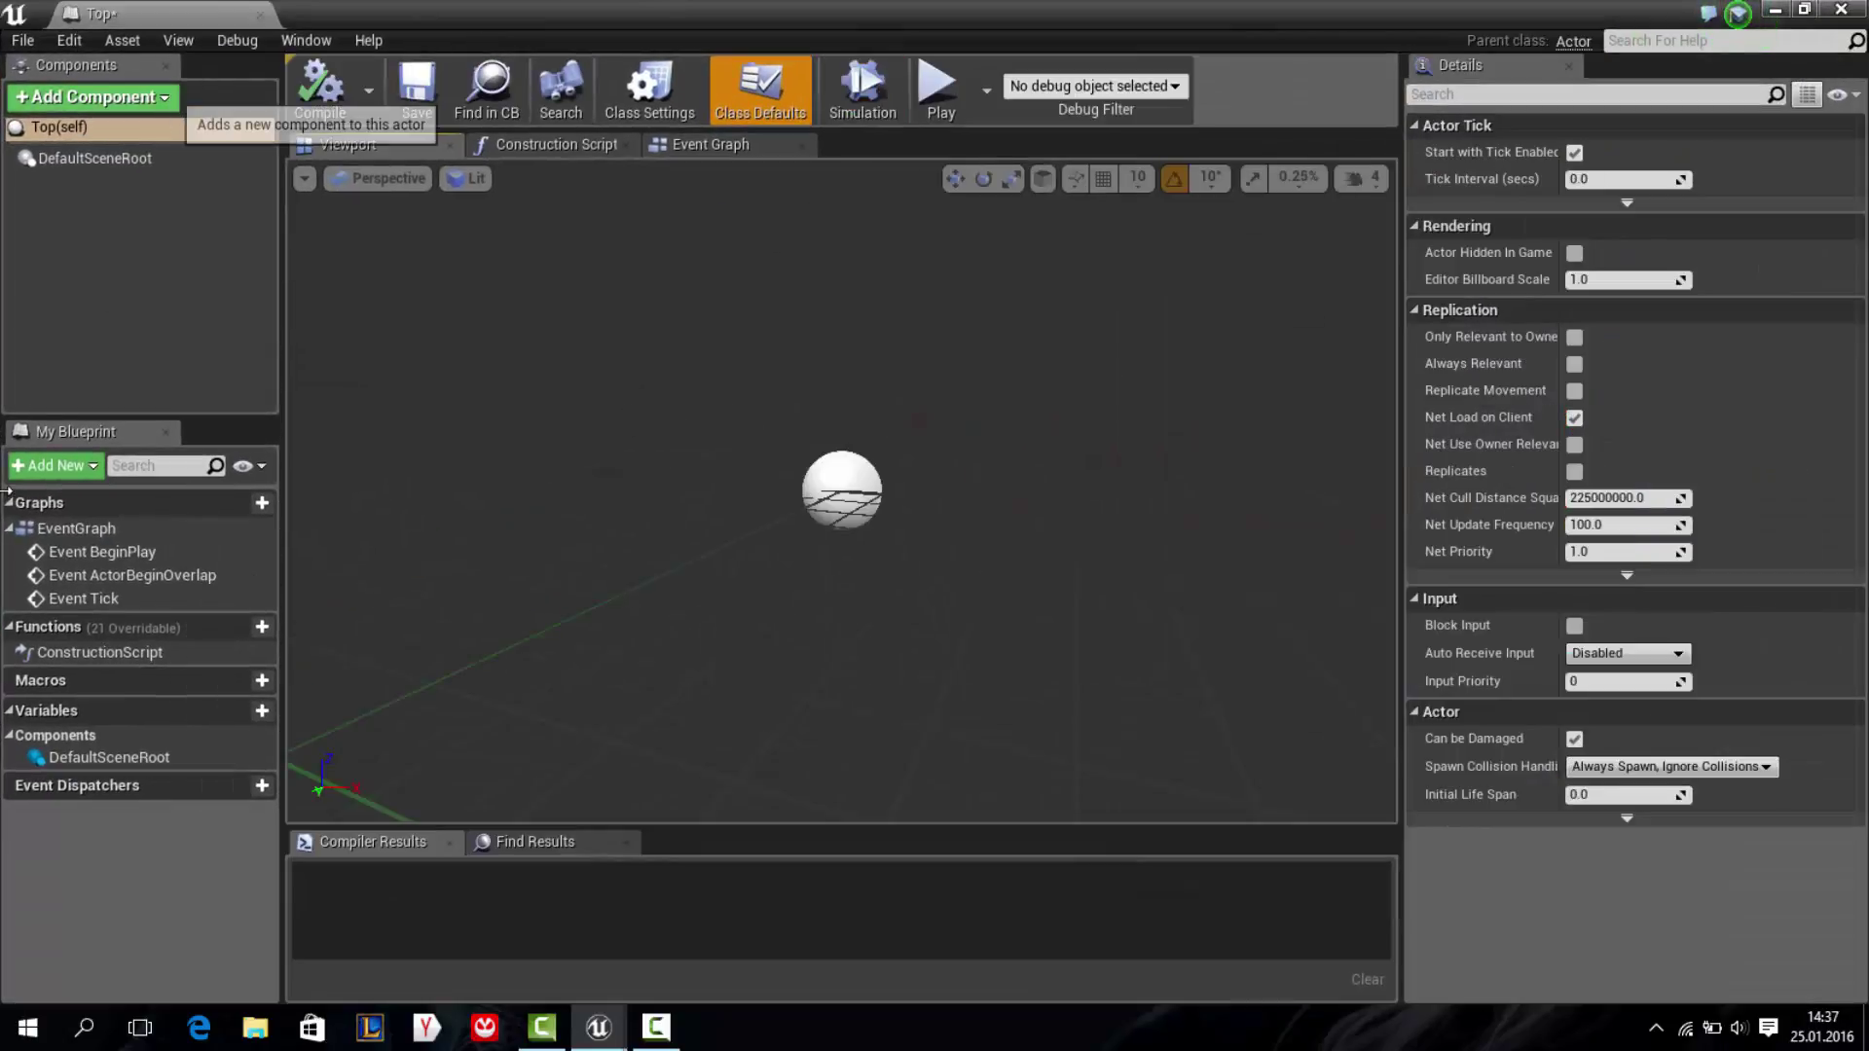
click(171, 95)
scroll(88, 442, down, 3)
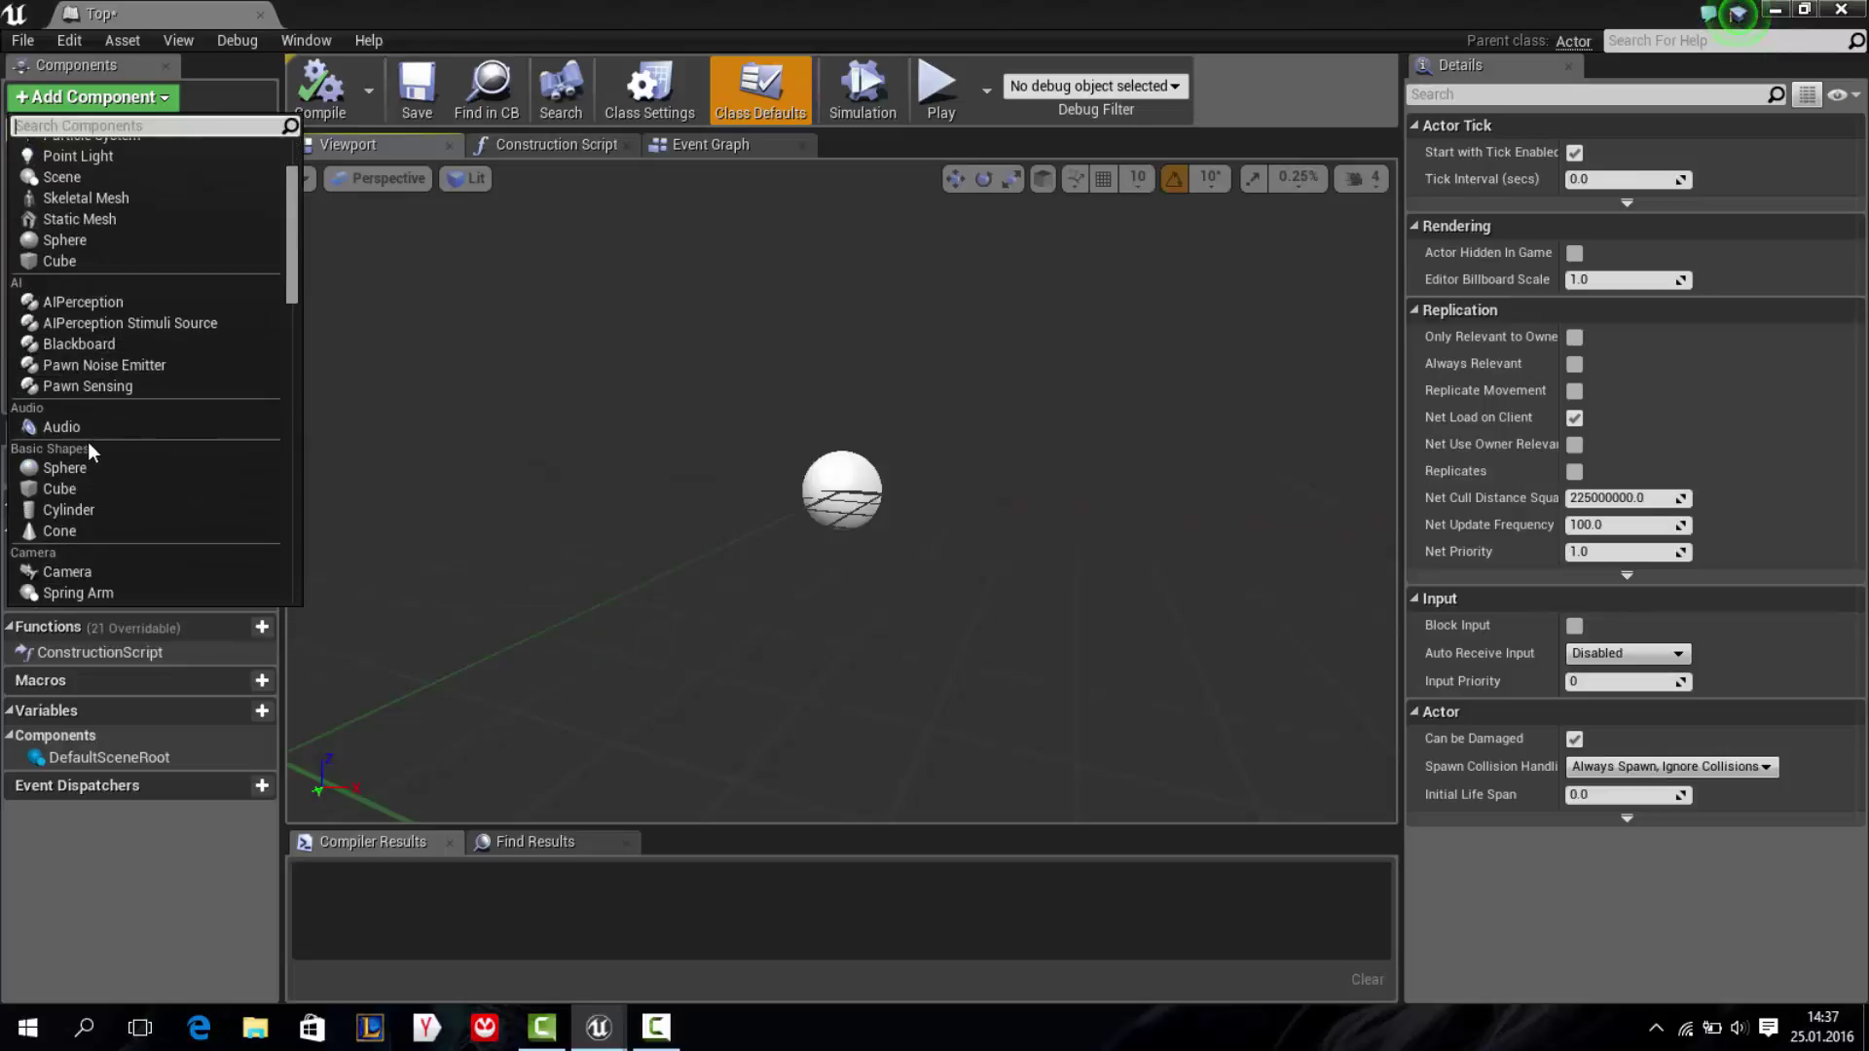
scroll(68, 448, down, 3)
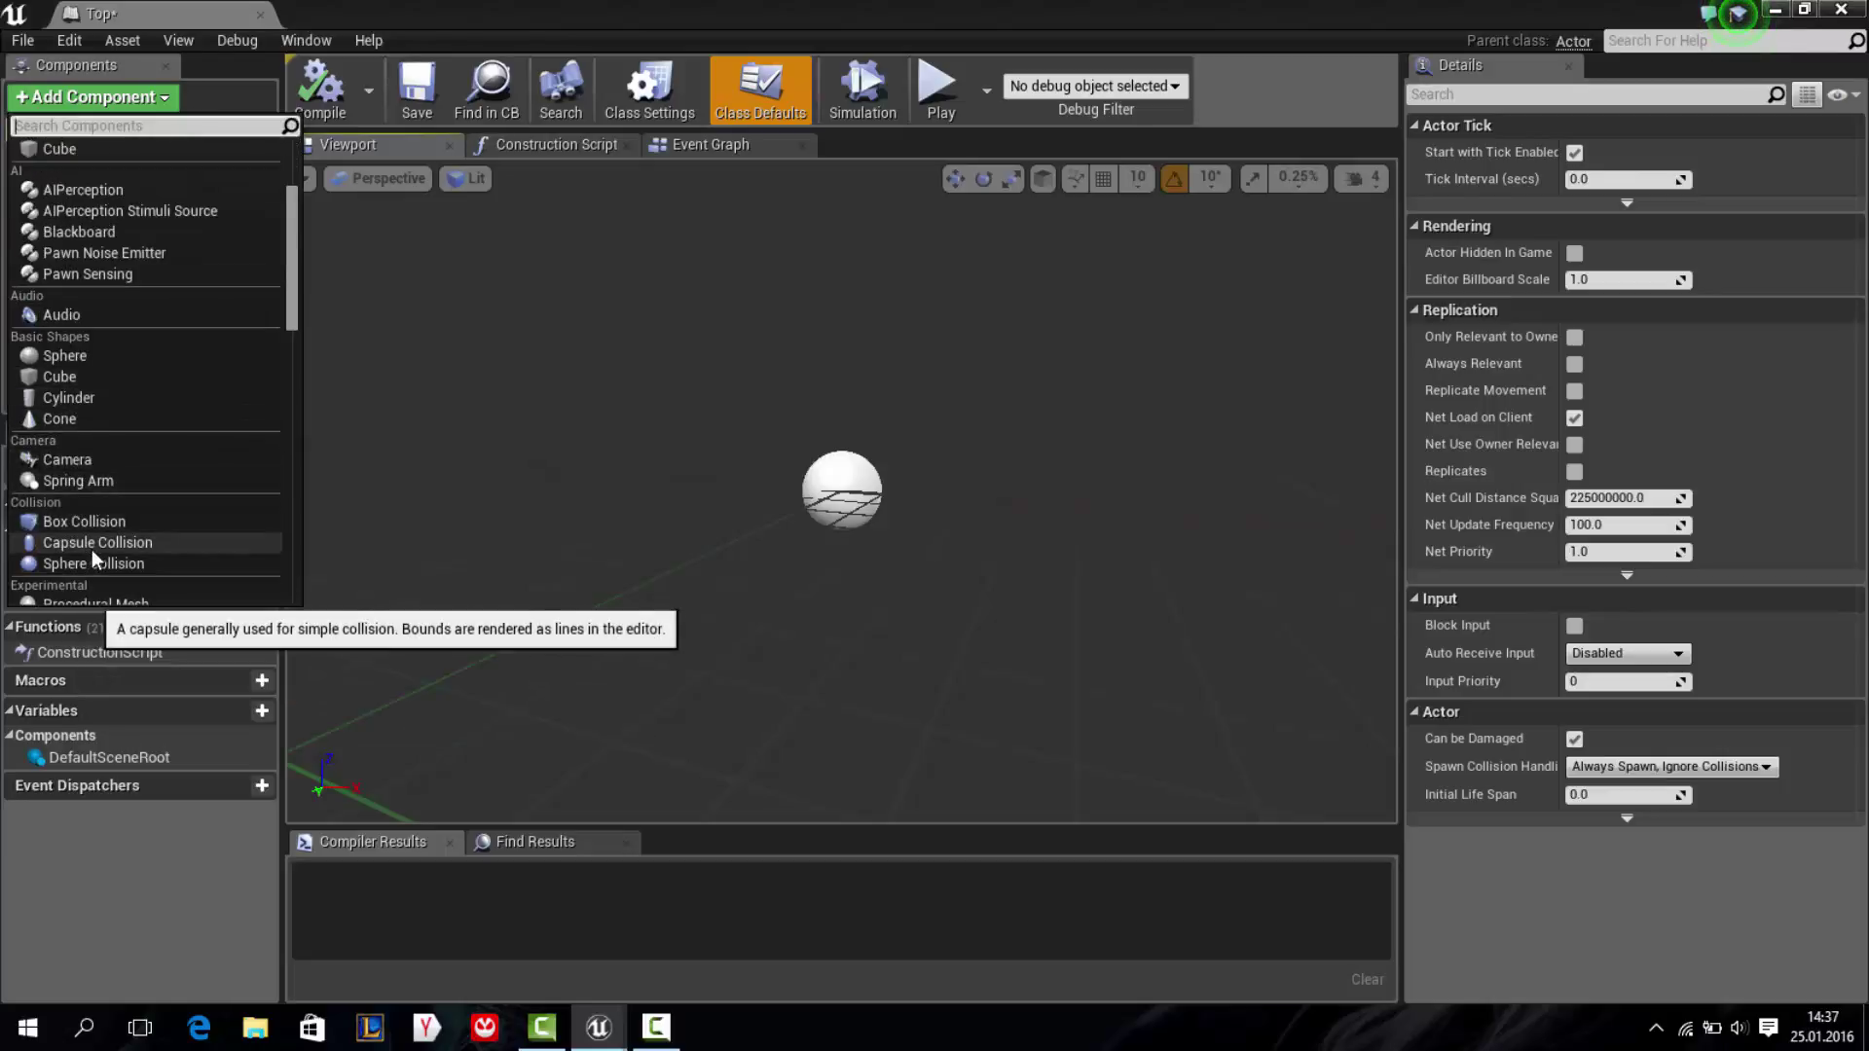
key(Escape)
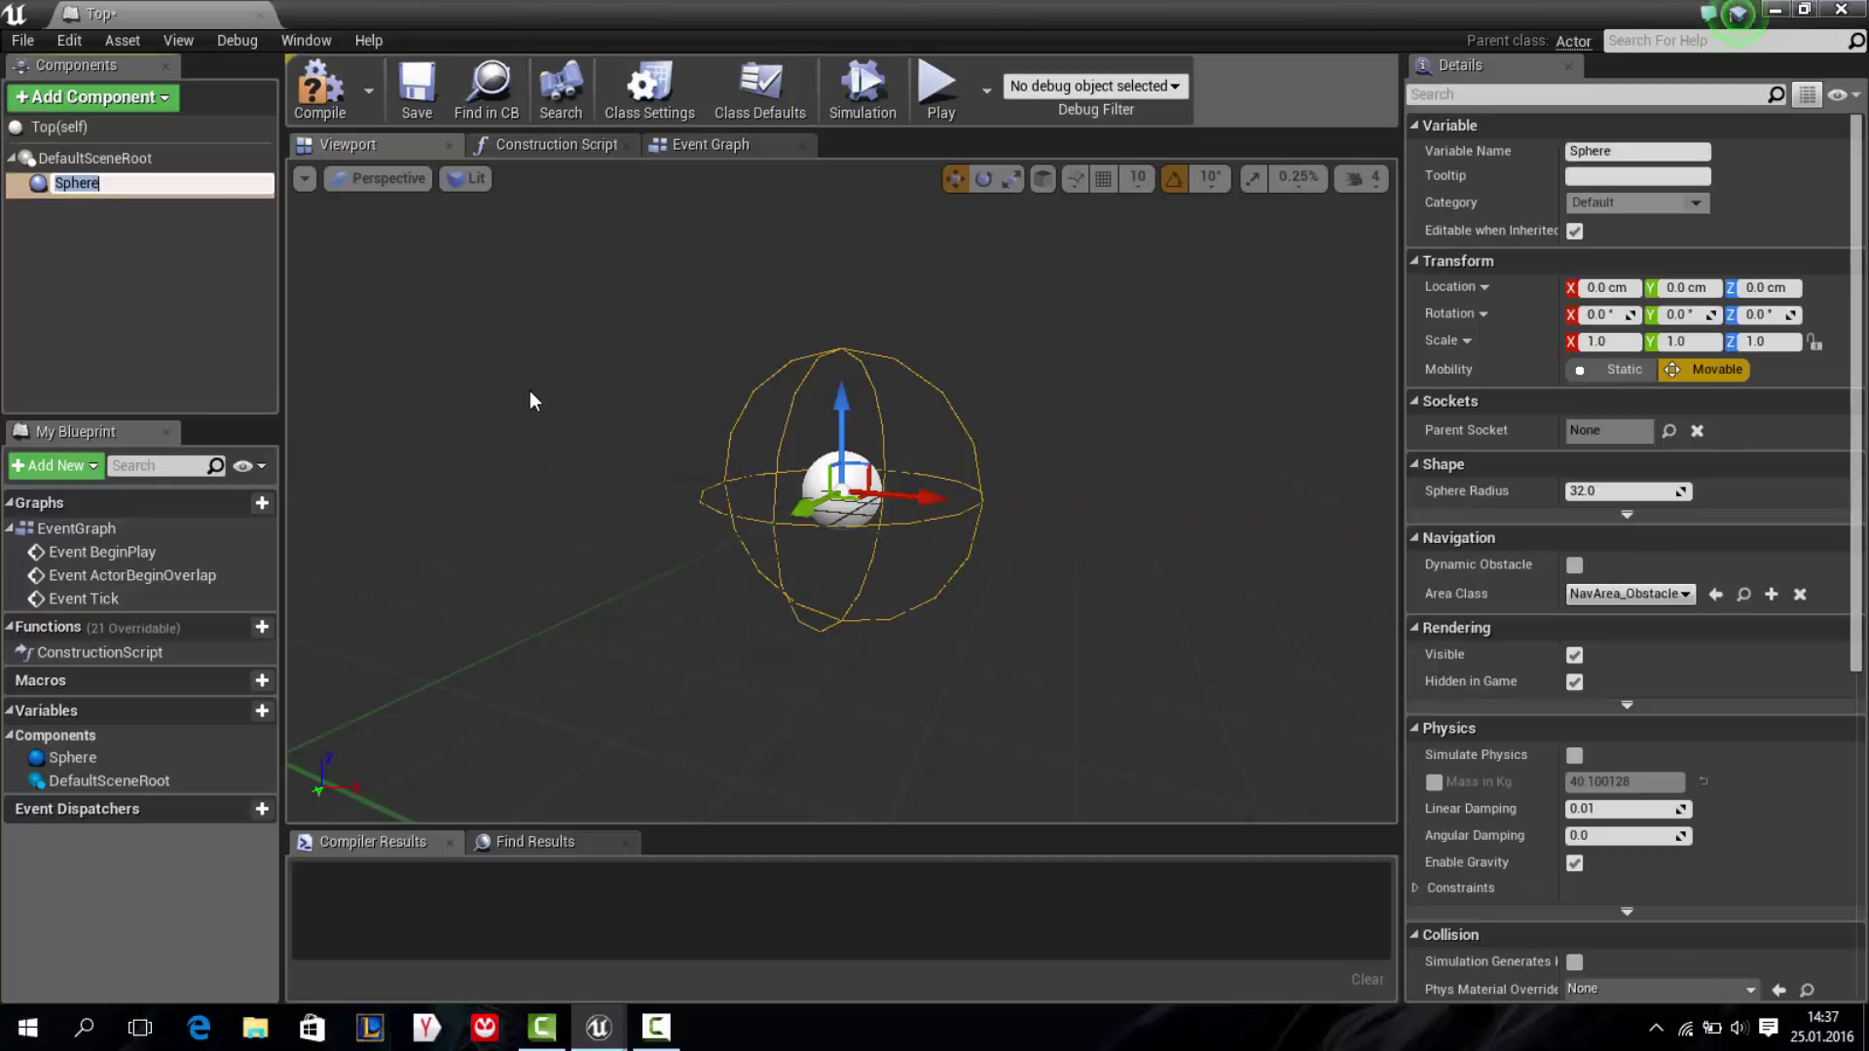
click(126, 234)
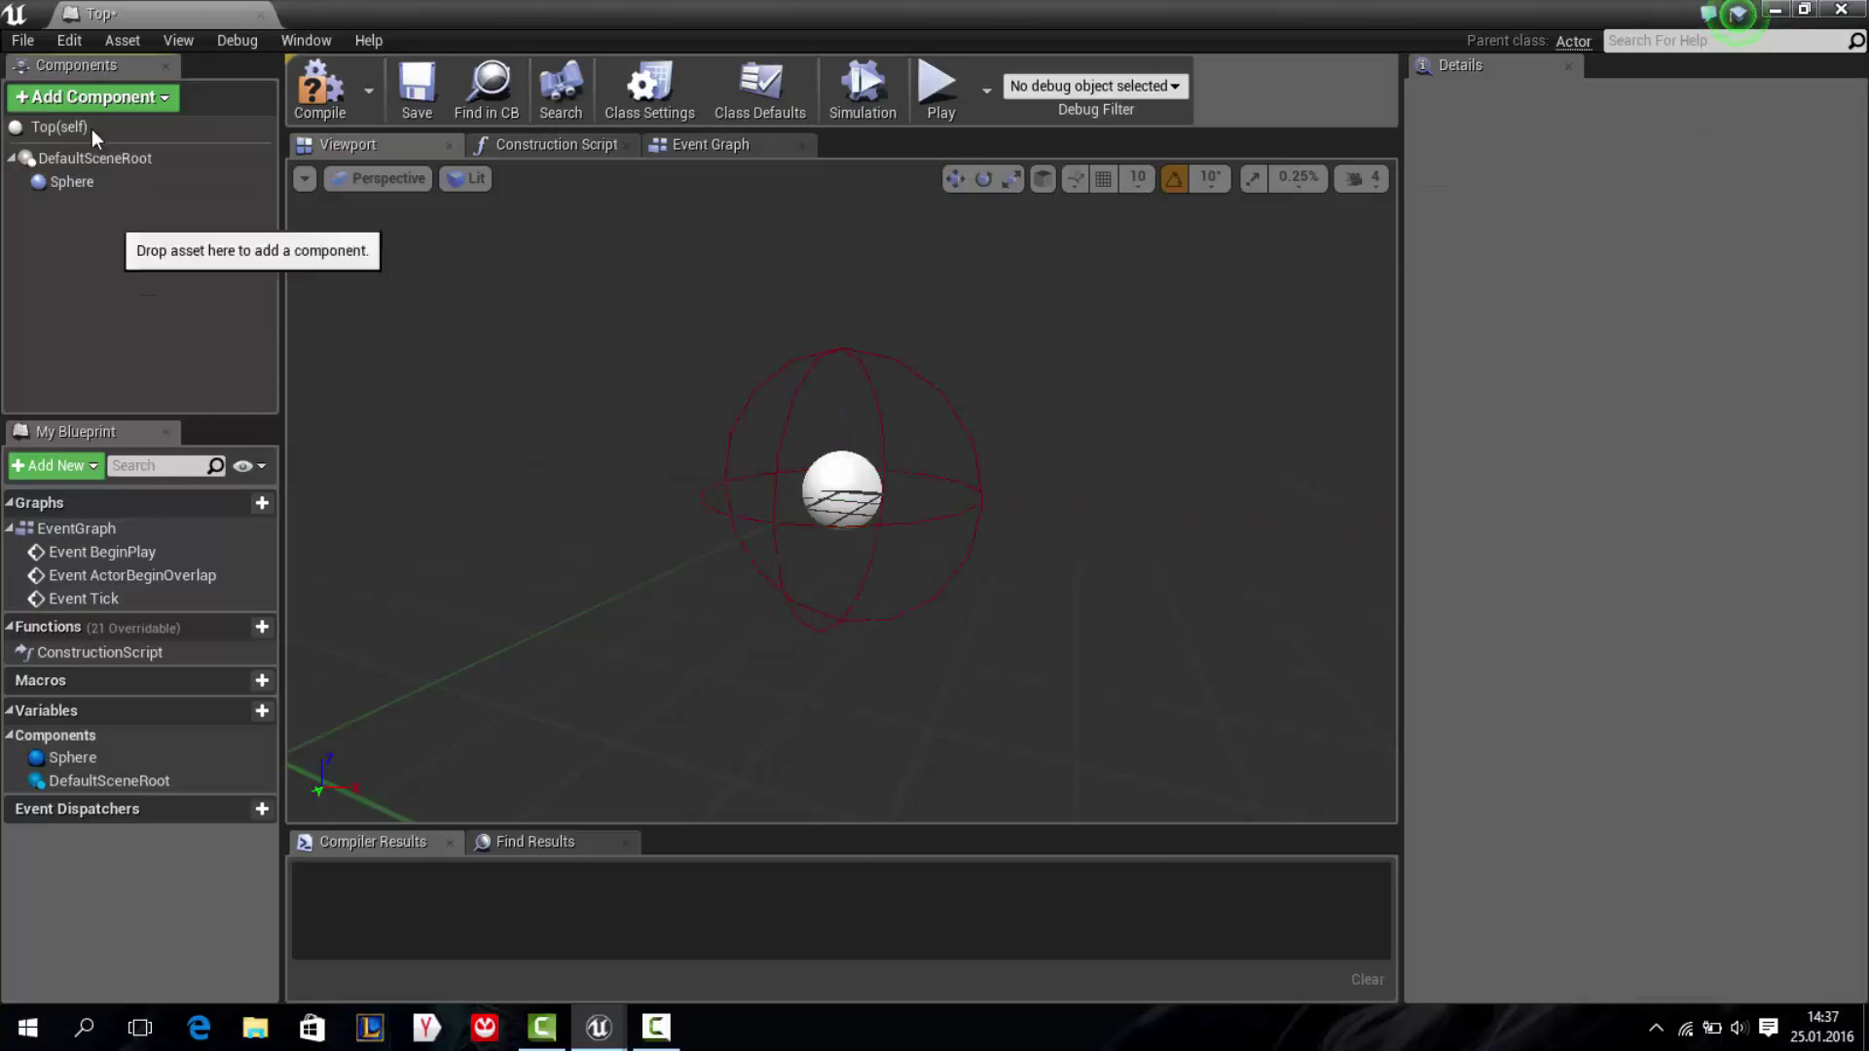
drag(109, 179, 123, 156)
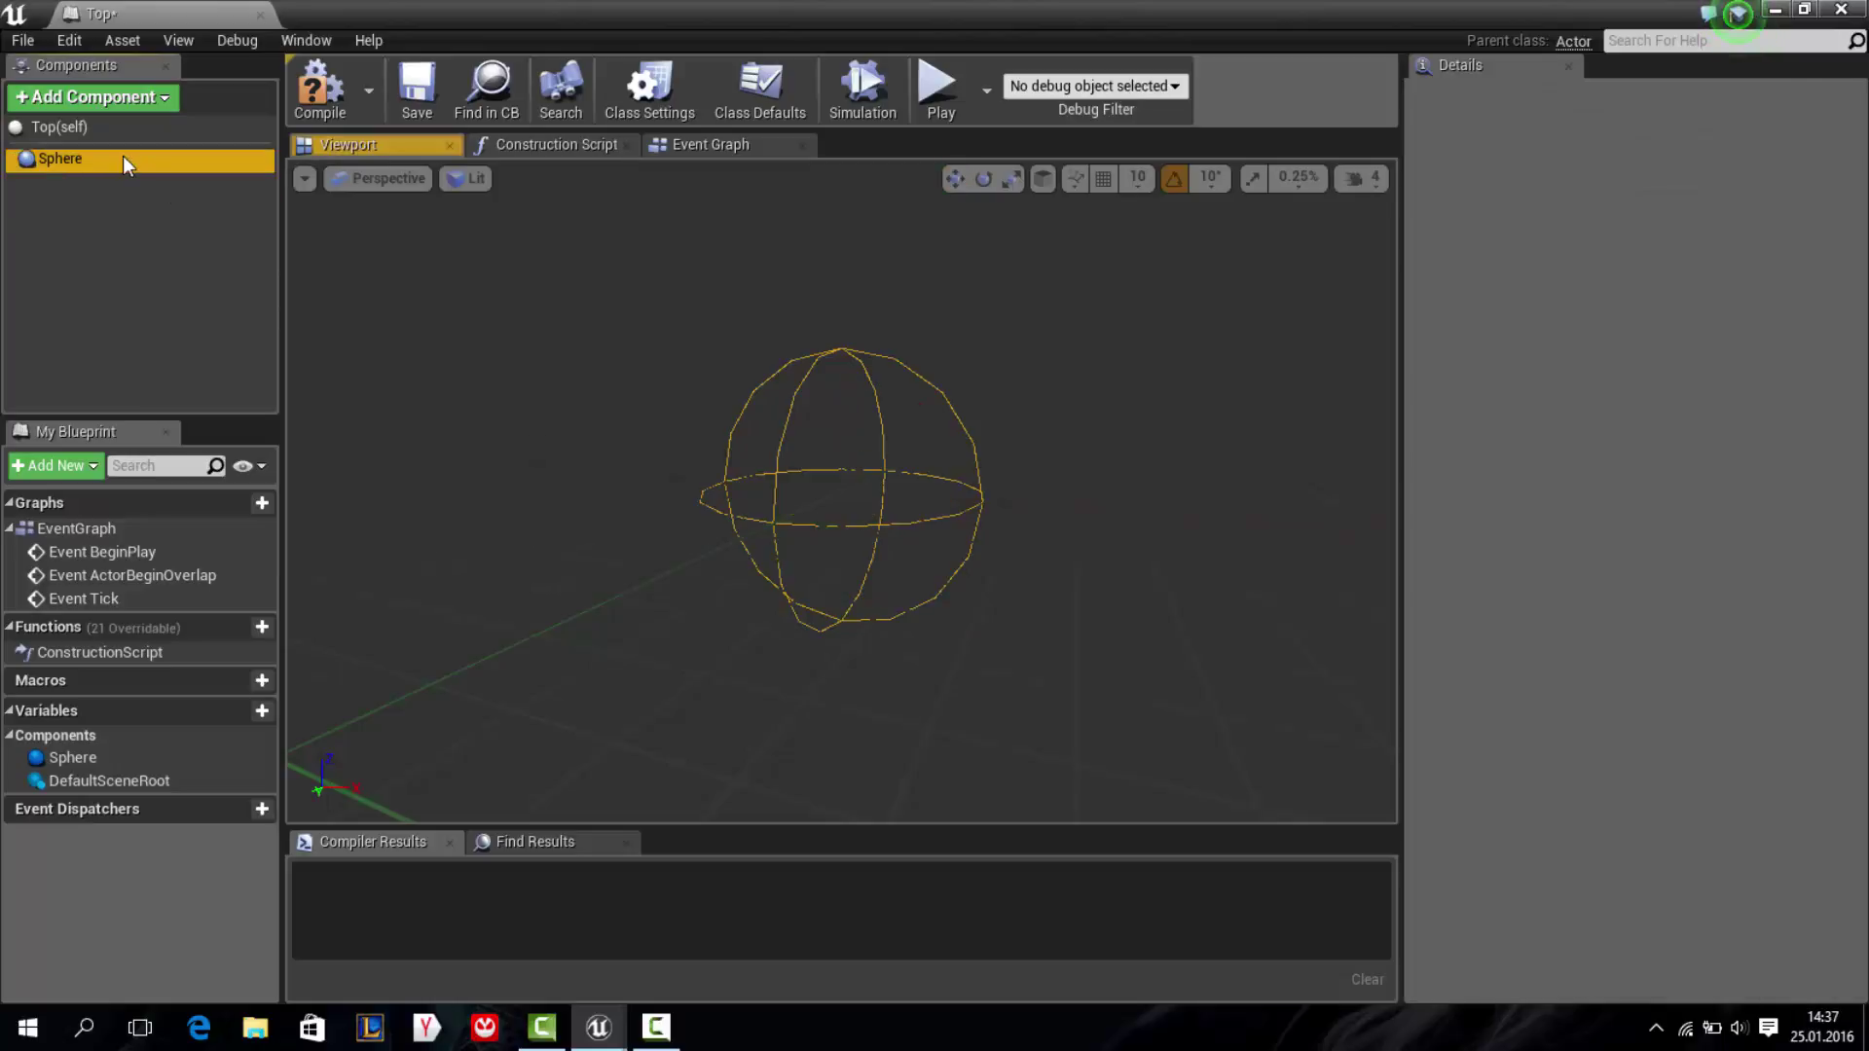
Add a Sphere1 mesh under the collision sphere and scale it down to about 0.61
click(81, 97)
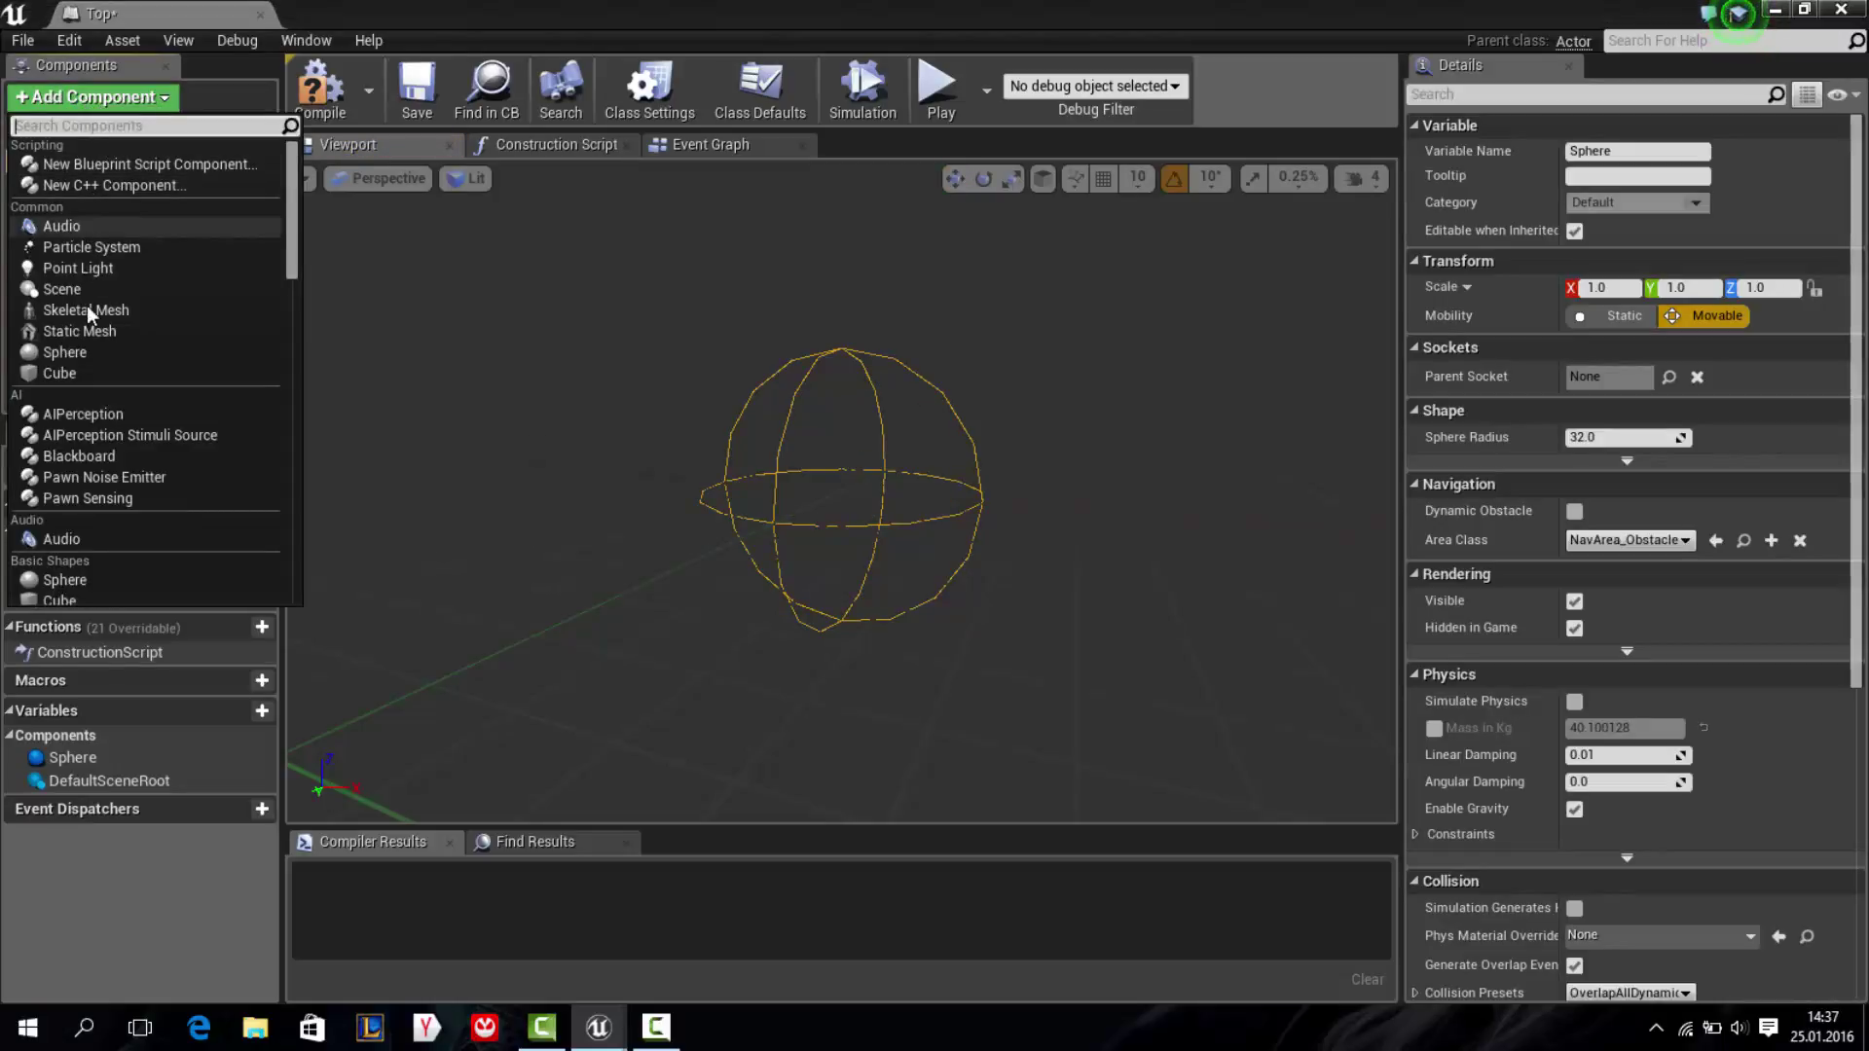
click(74, 353)
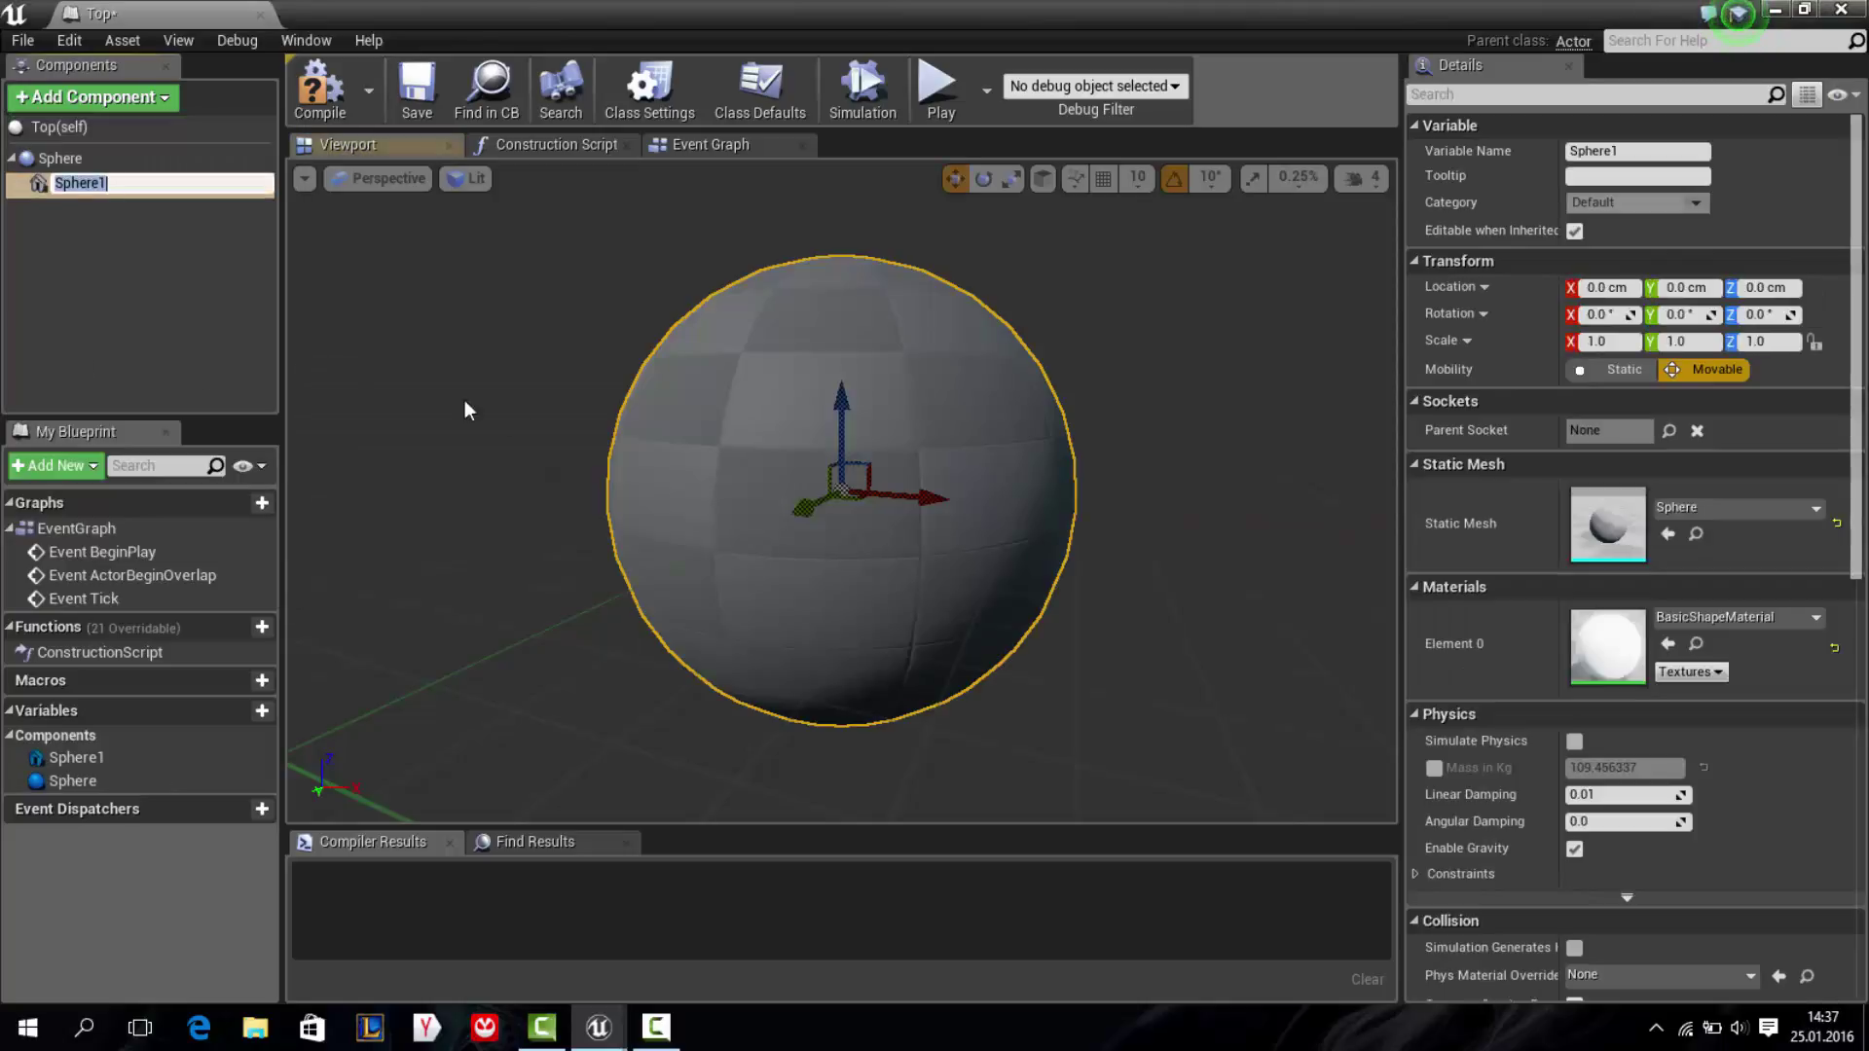
key(Return)
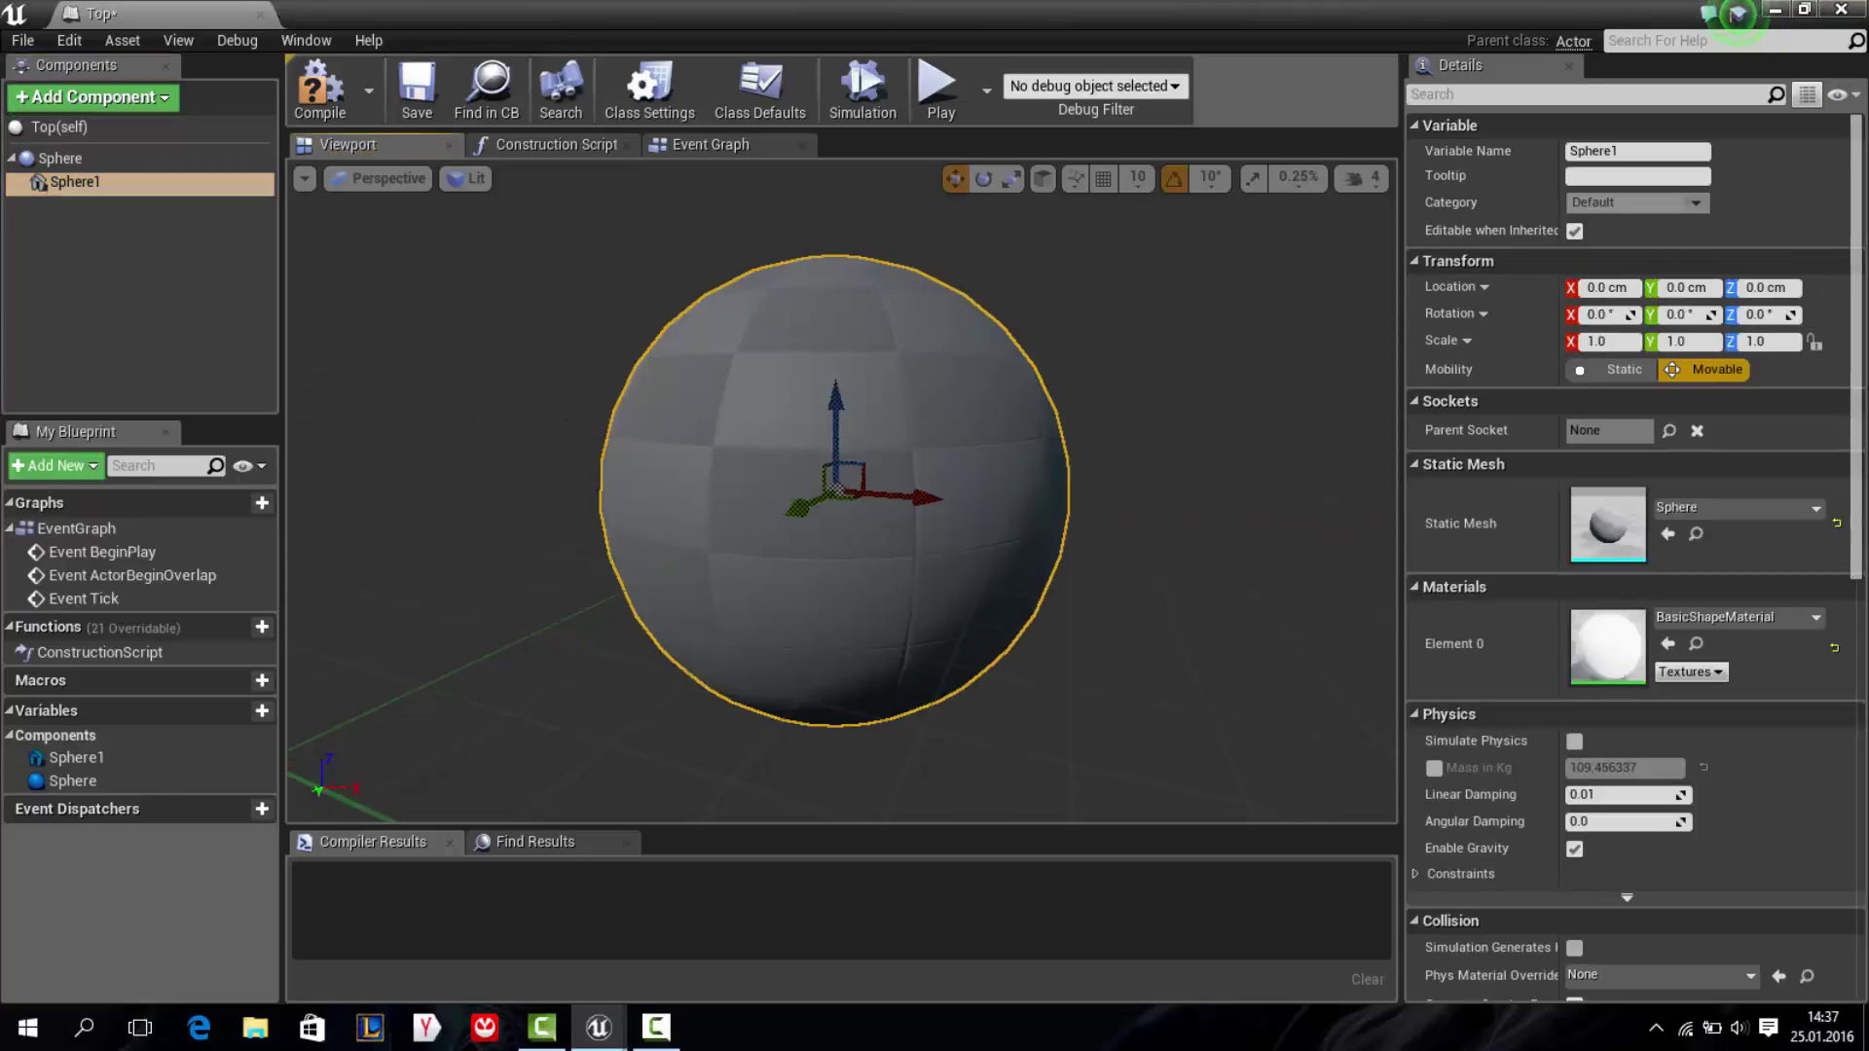
key(e)
key(r)
drag(753, 499, 705, 531)
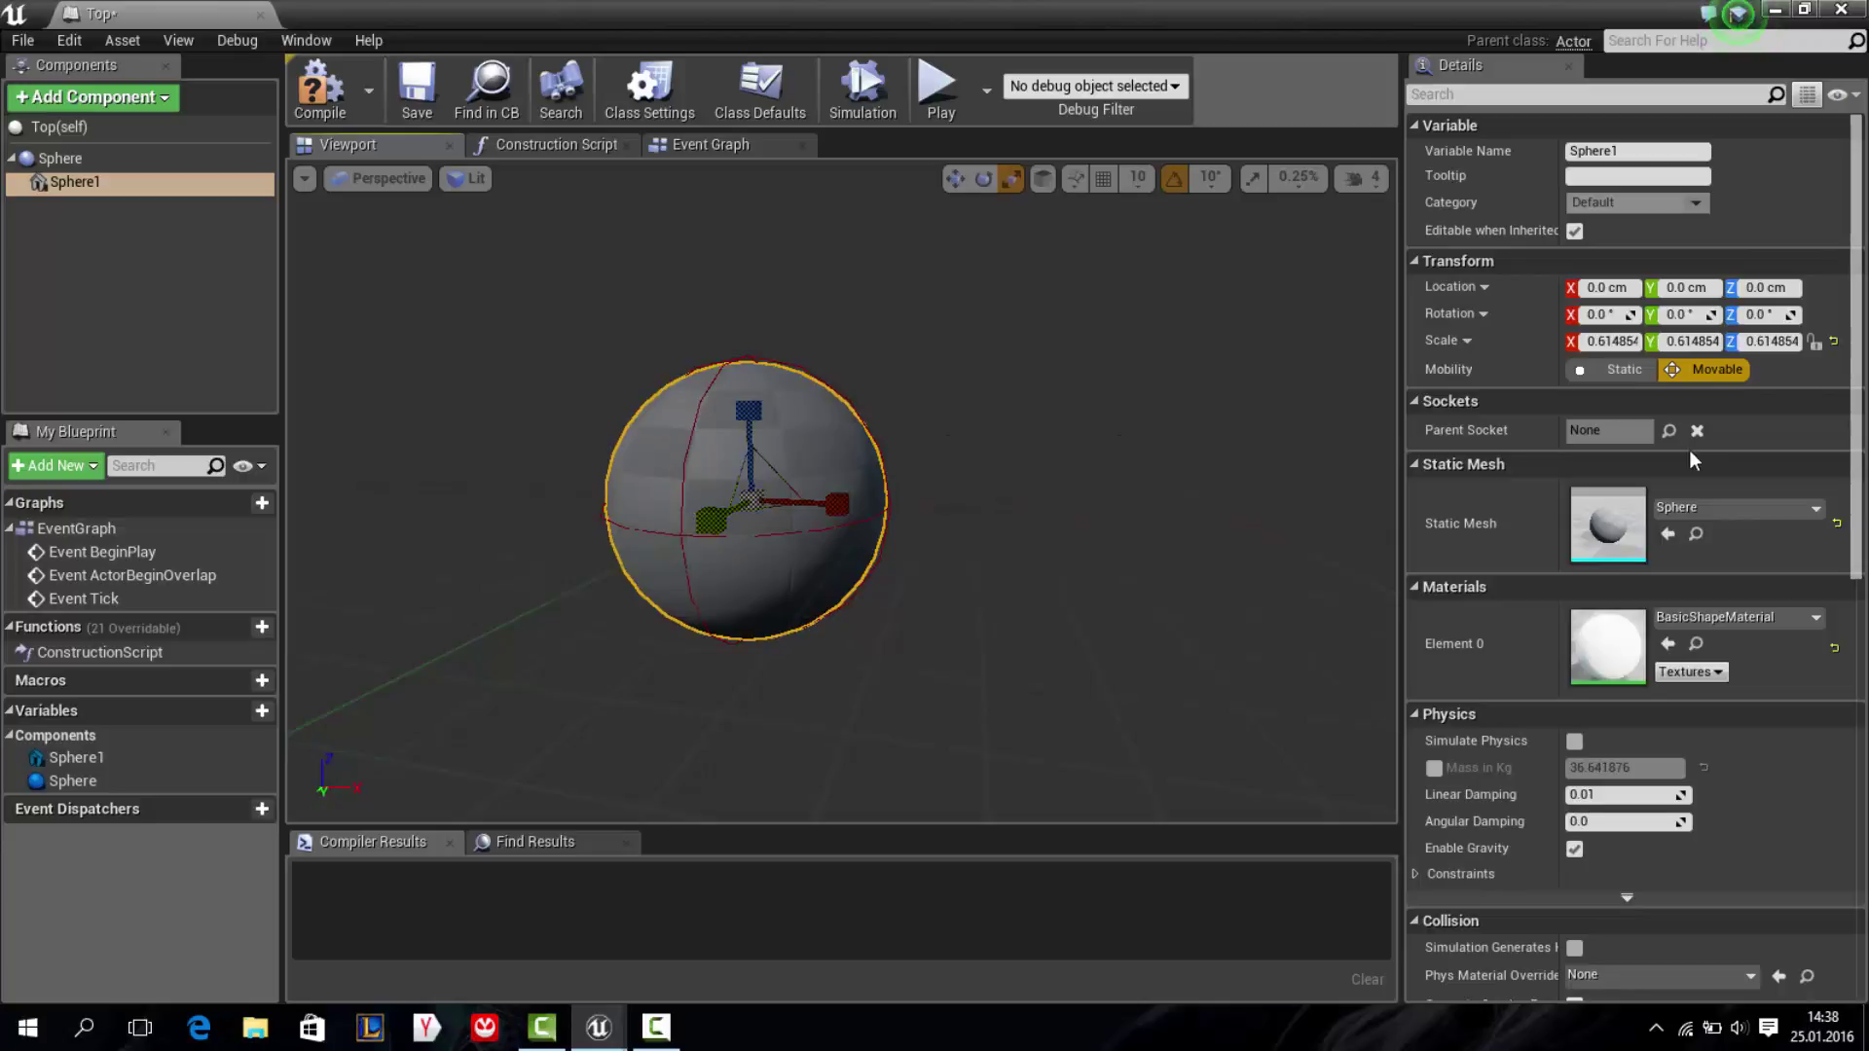
Enable Simulate Physics on Sphere1 and compile the Top Blueprint
scroll(1569, 704, down, 1)
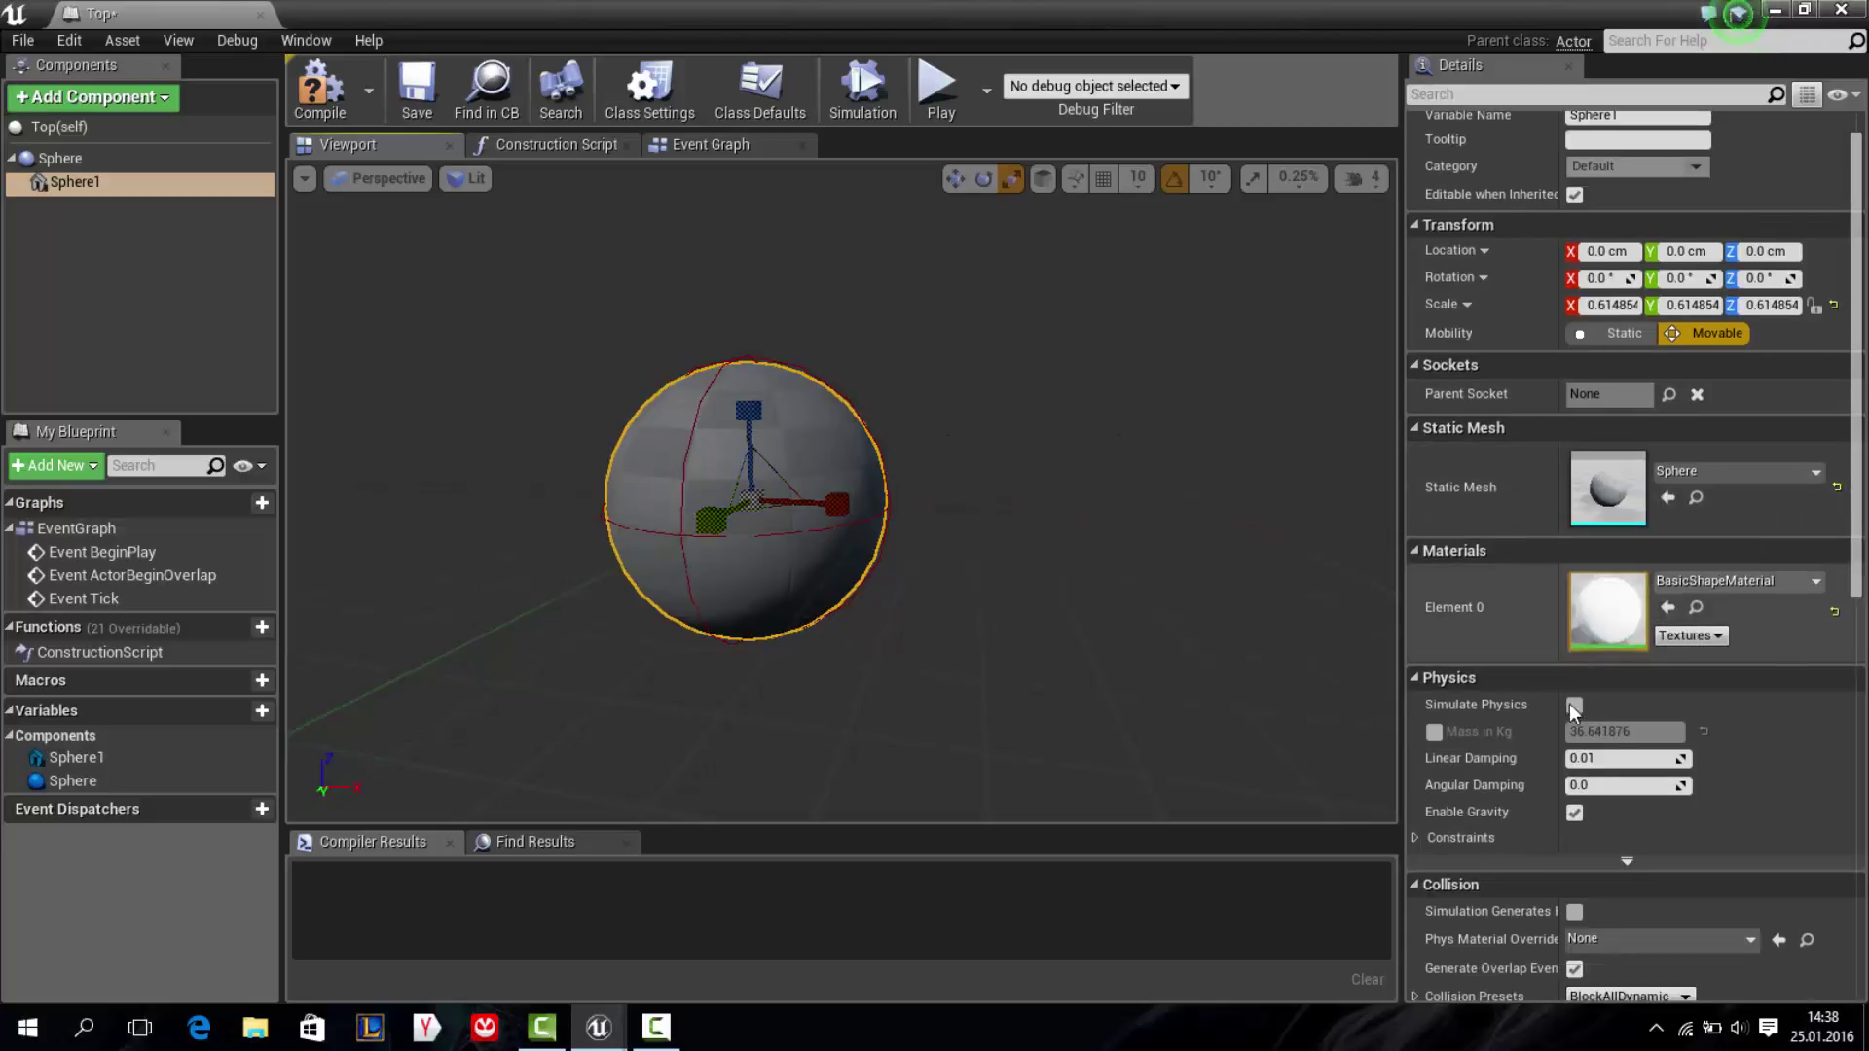
click(1571, 705)
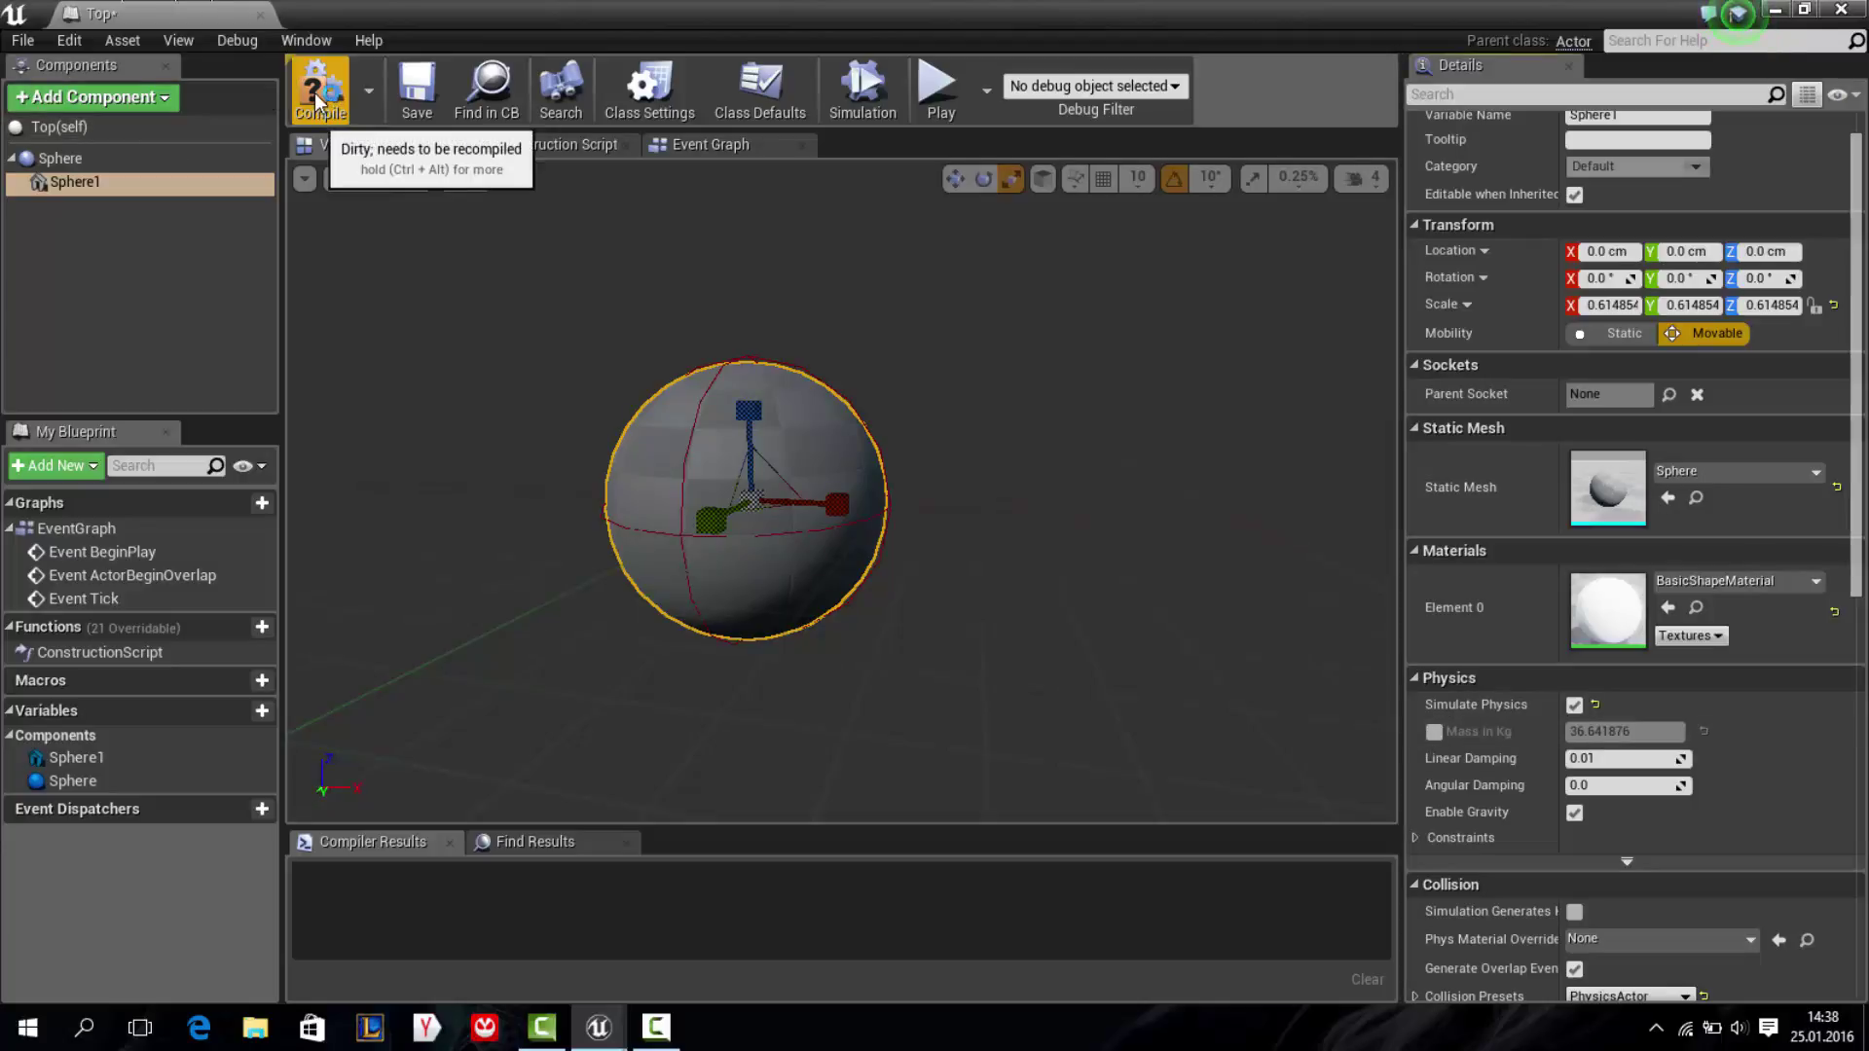
click(418, 97)
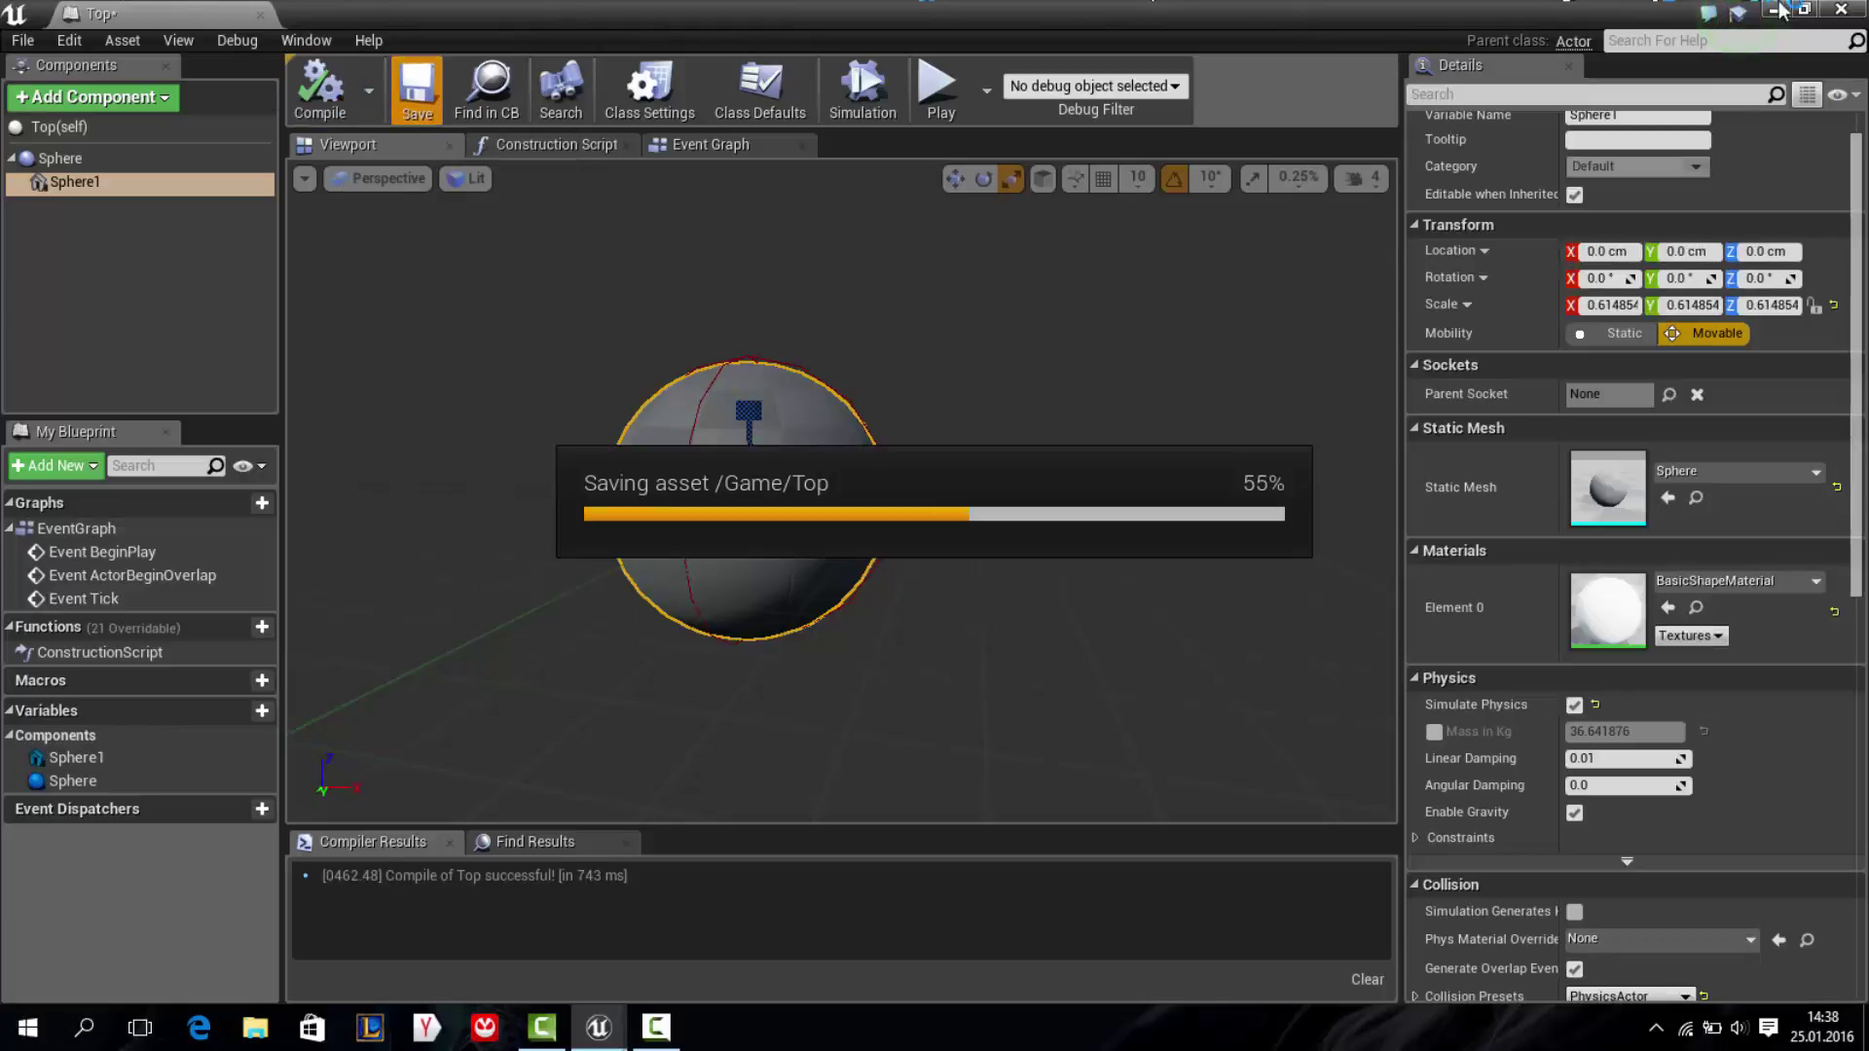
Return to the level and drop a Box Trigger into the first goal arch
click(1774, 10)
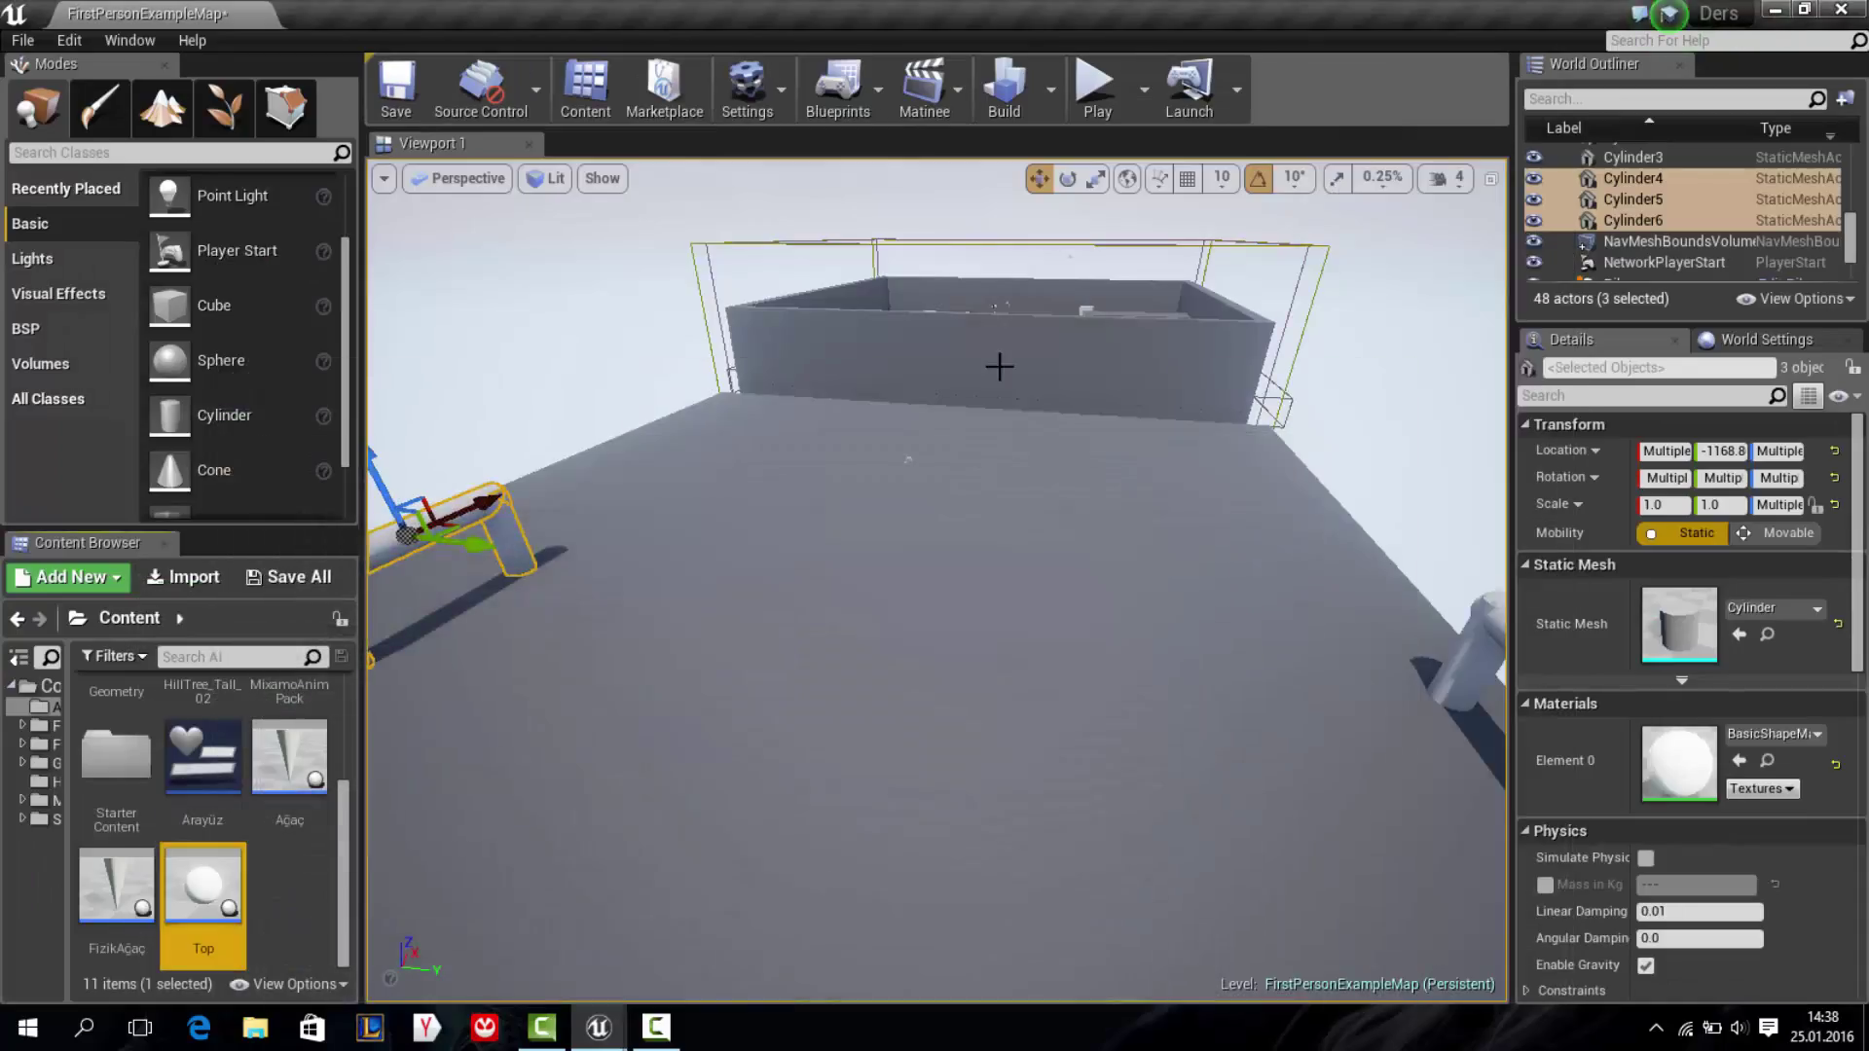
right_drag(931, 473, 931, 472)
right_drag(864, 383, 864, 383)
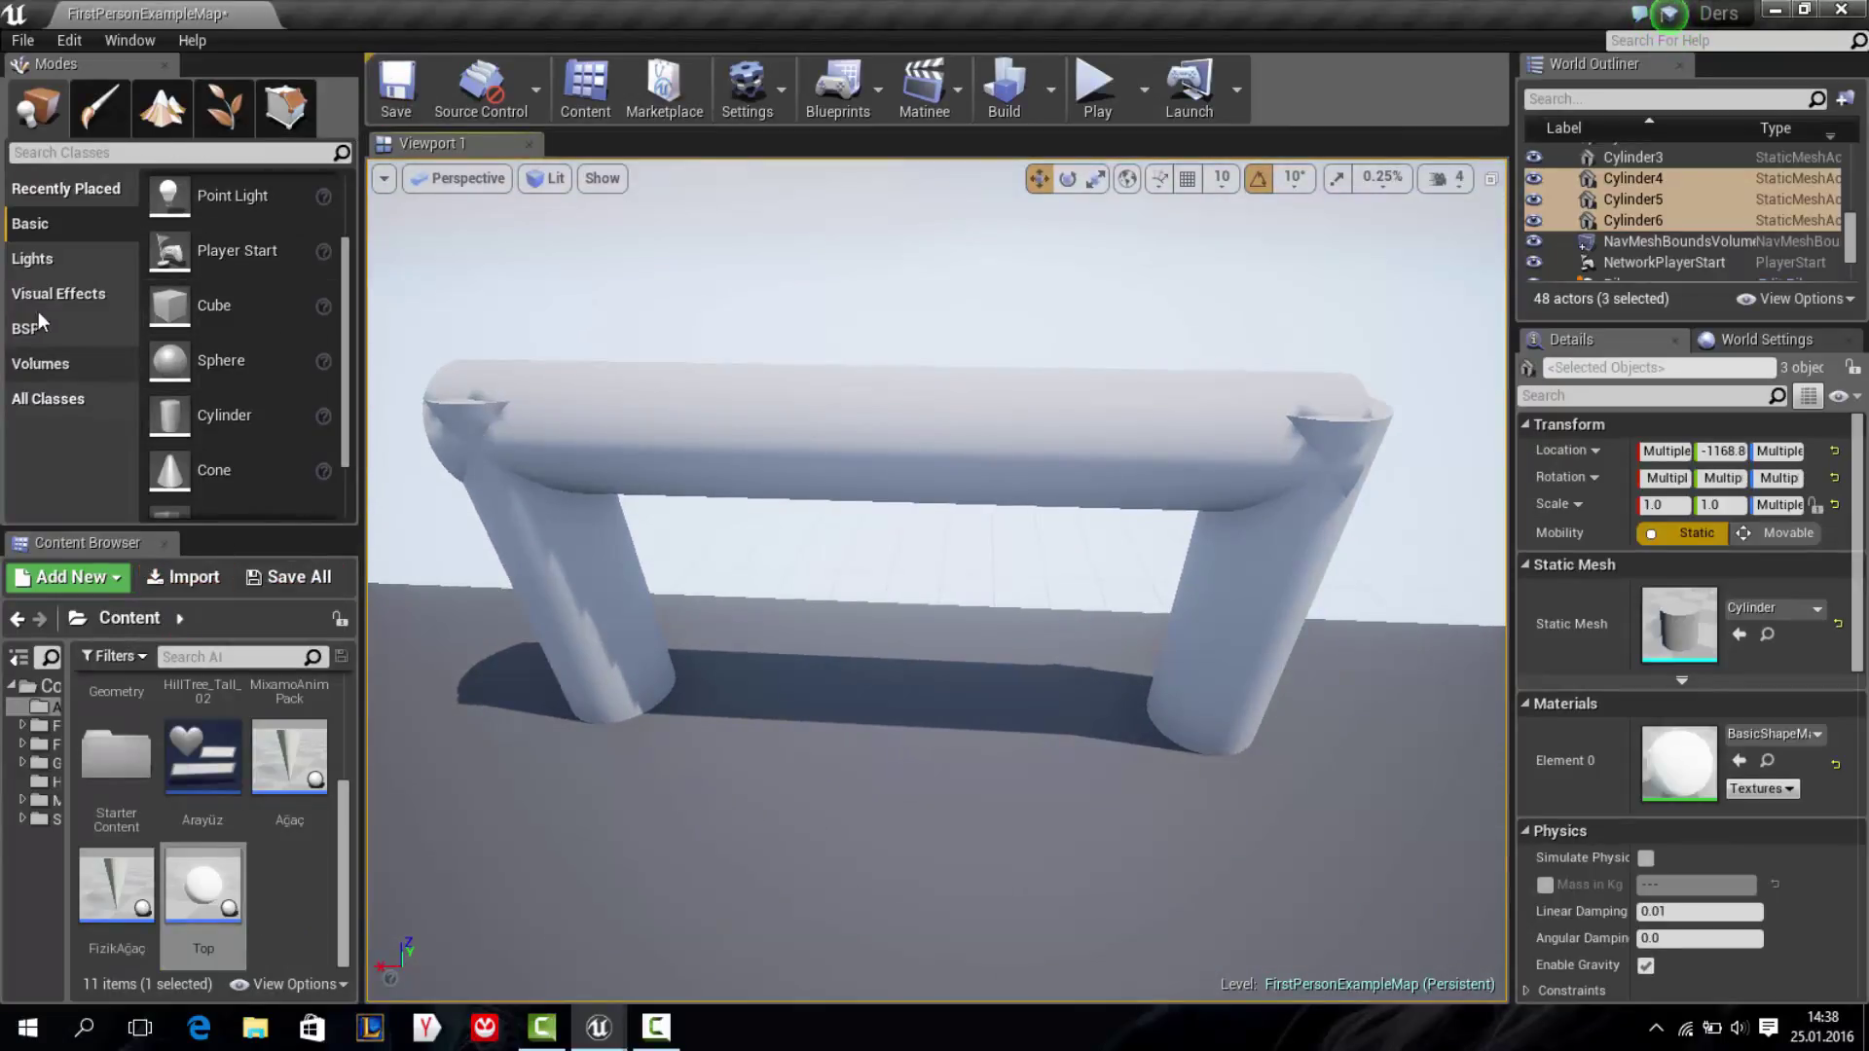
scroll(243, 380, down, 1)
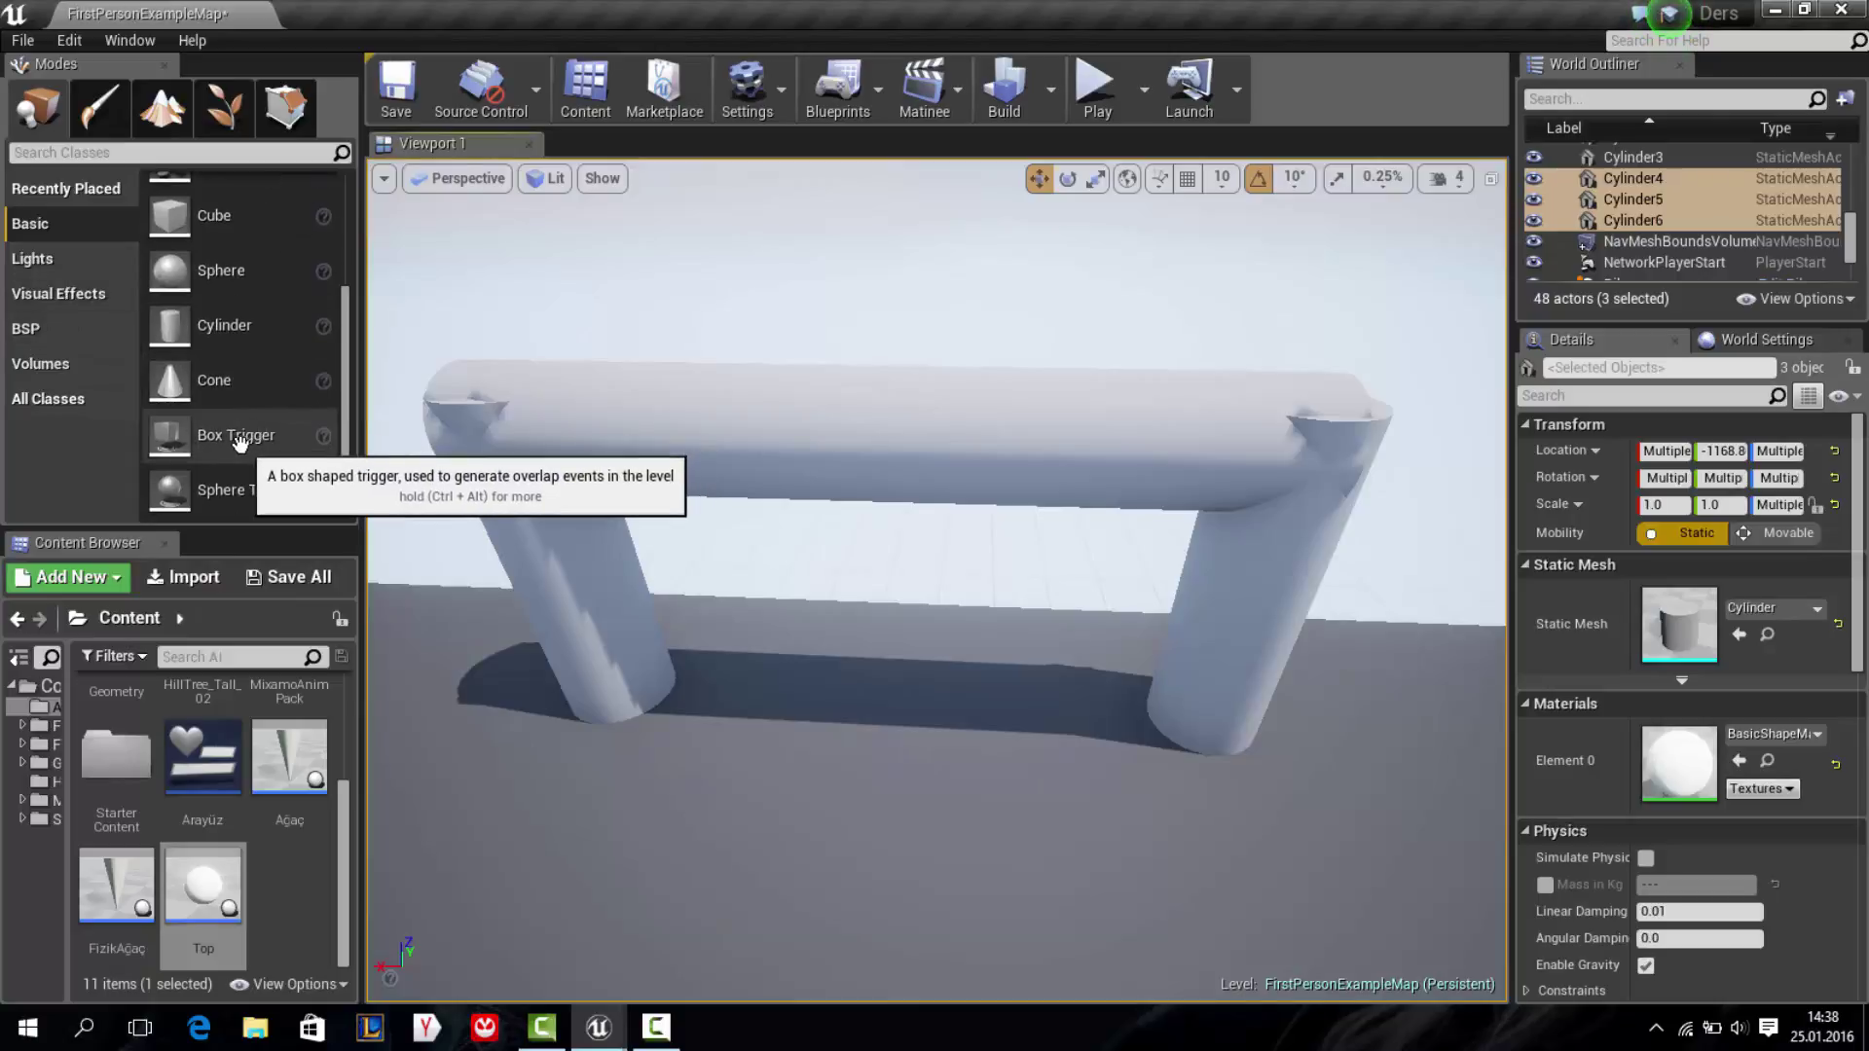
mouse_move(235, 435)
mouse_down()
mouse_move(883, 720)
mouse_move(896, 591)
mouse_up()
Size the trigger to fill the goal opening (about 285×40×139) and rename it mavitakımkale
key(space)
key(space)
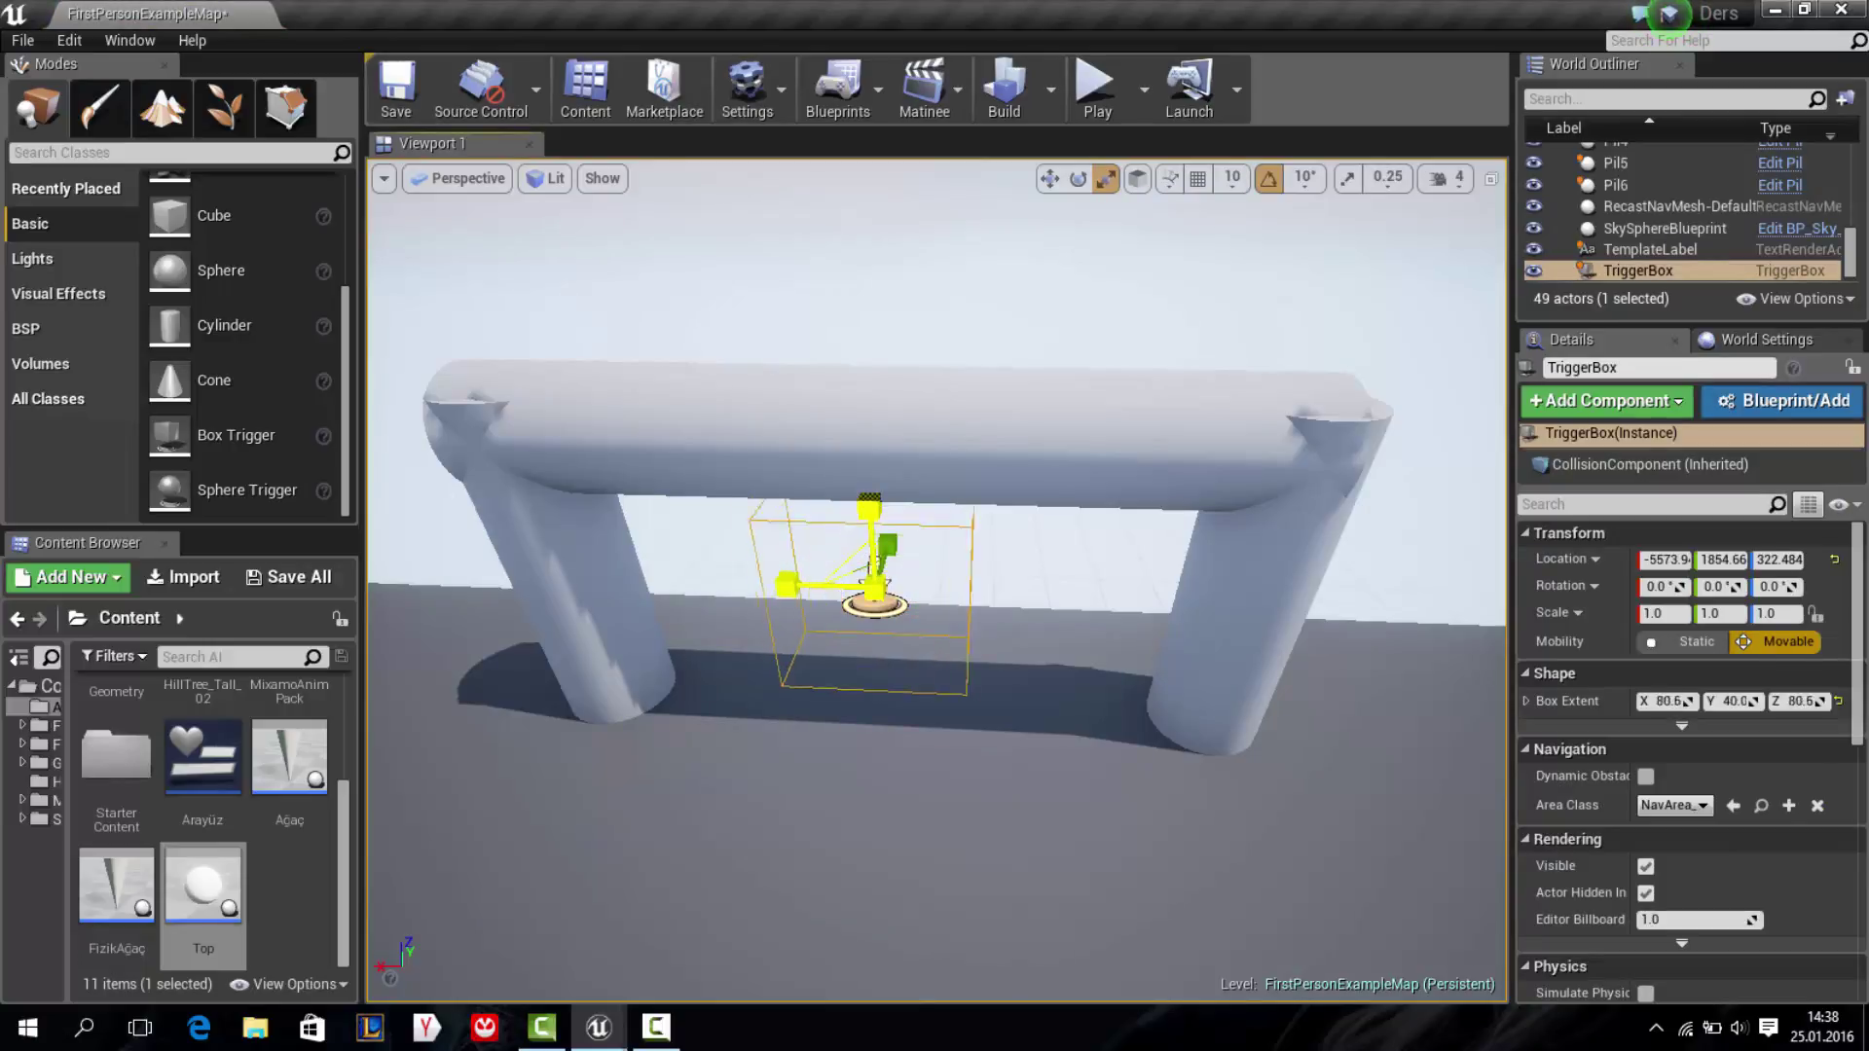
drag(873, 589, 814, 690)
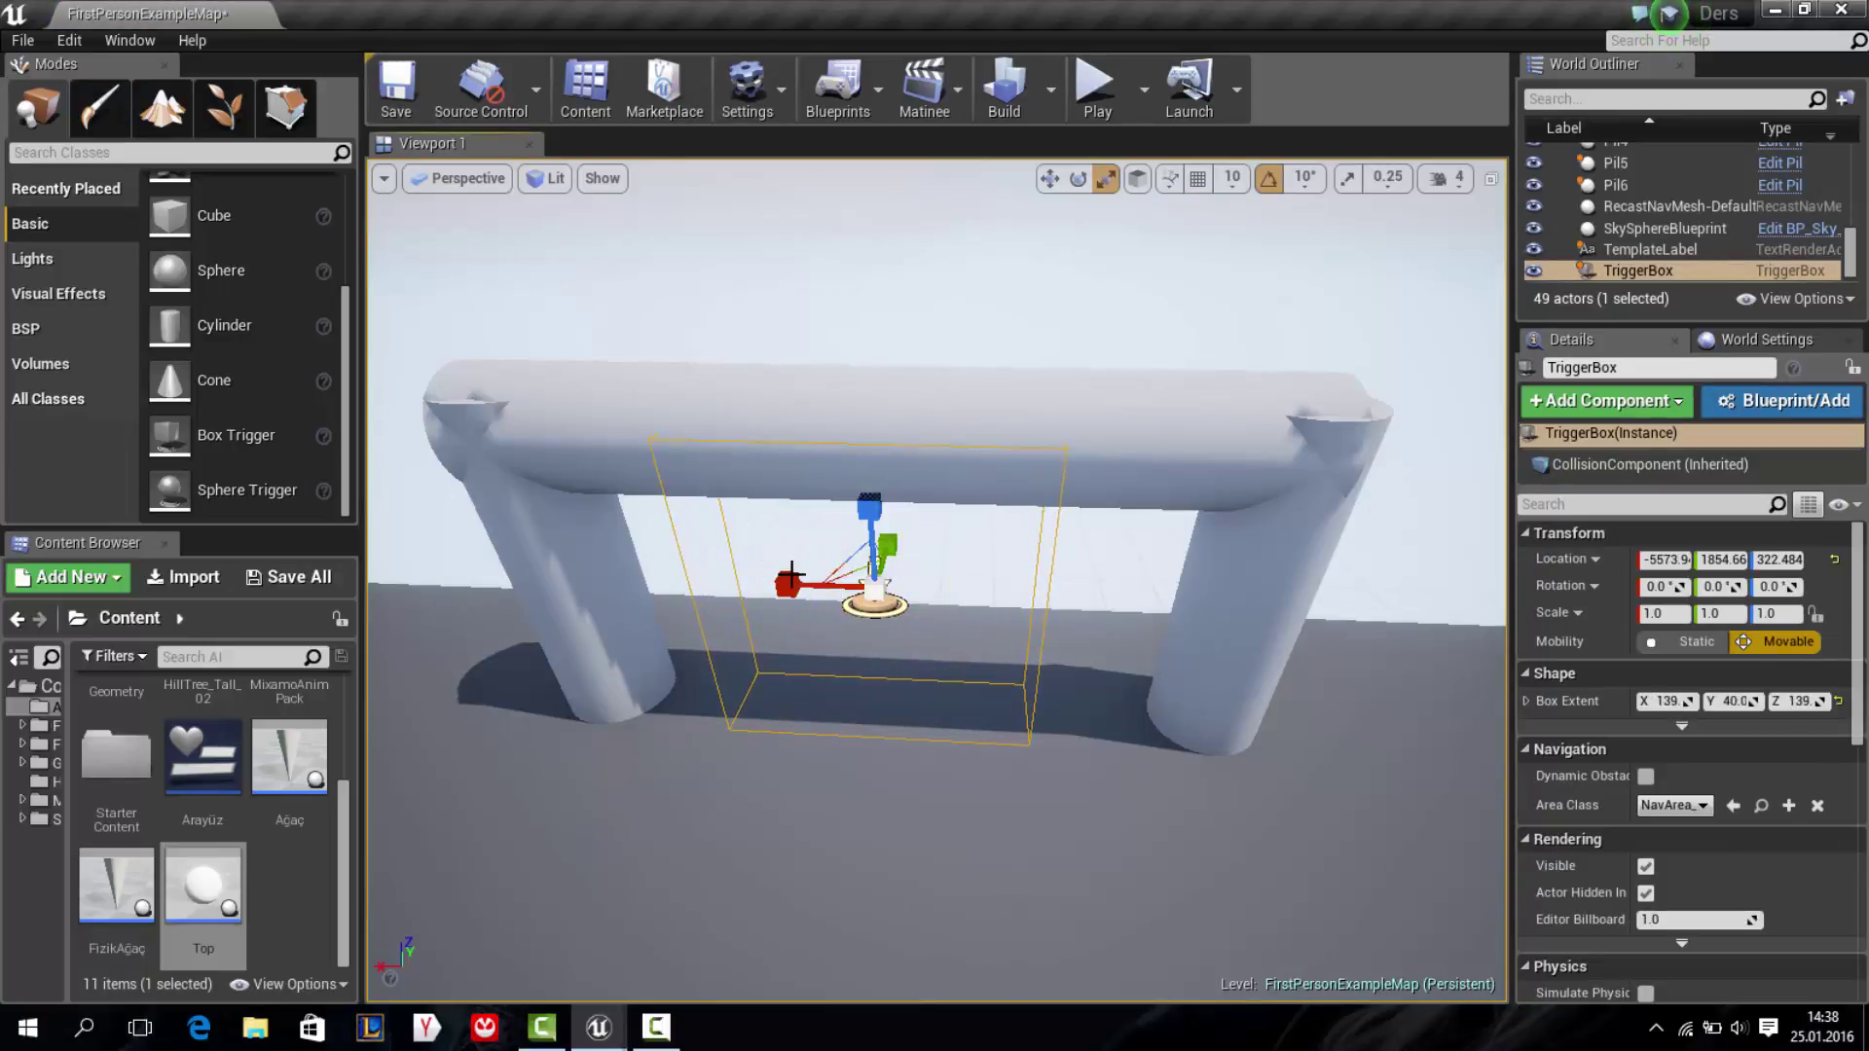
drag(786, 585, 721, 587)
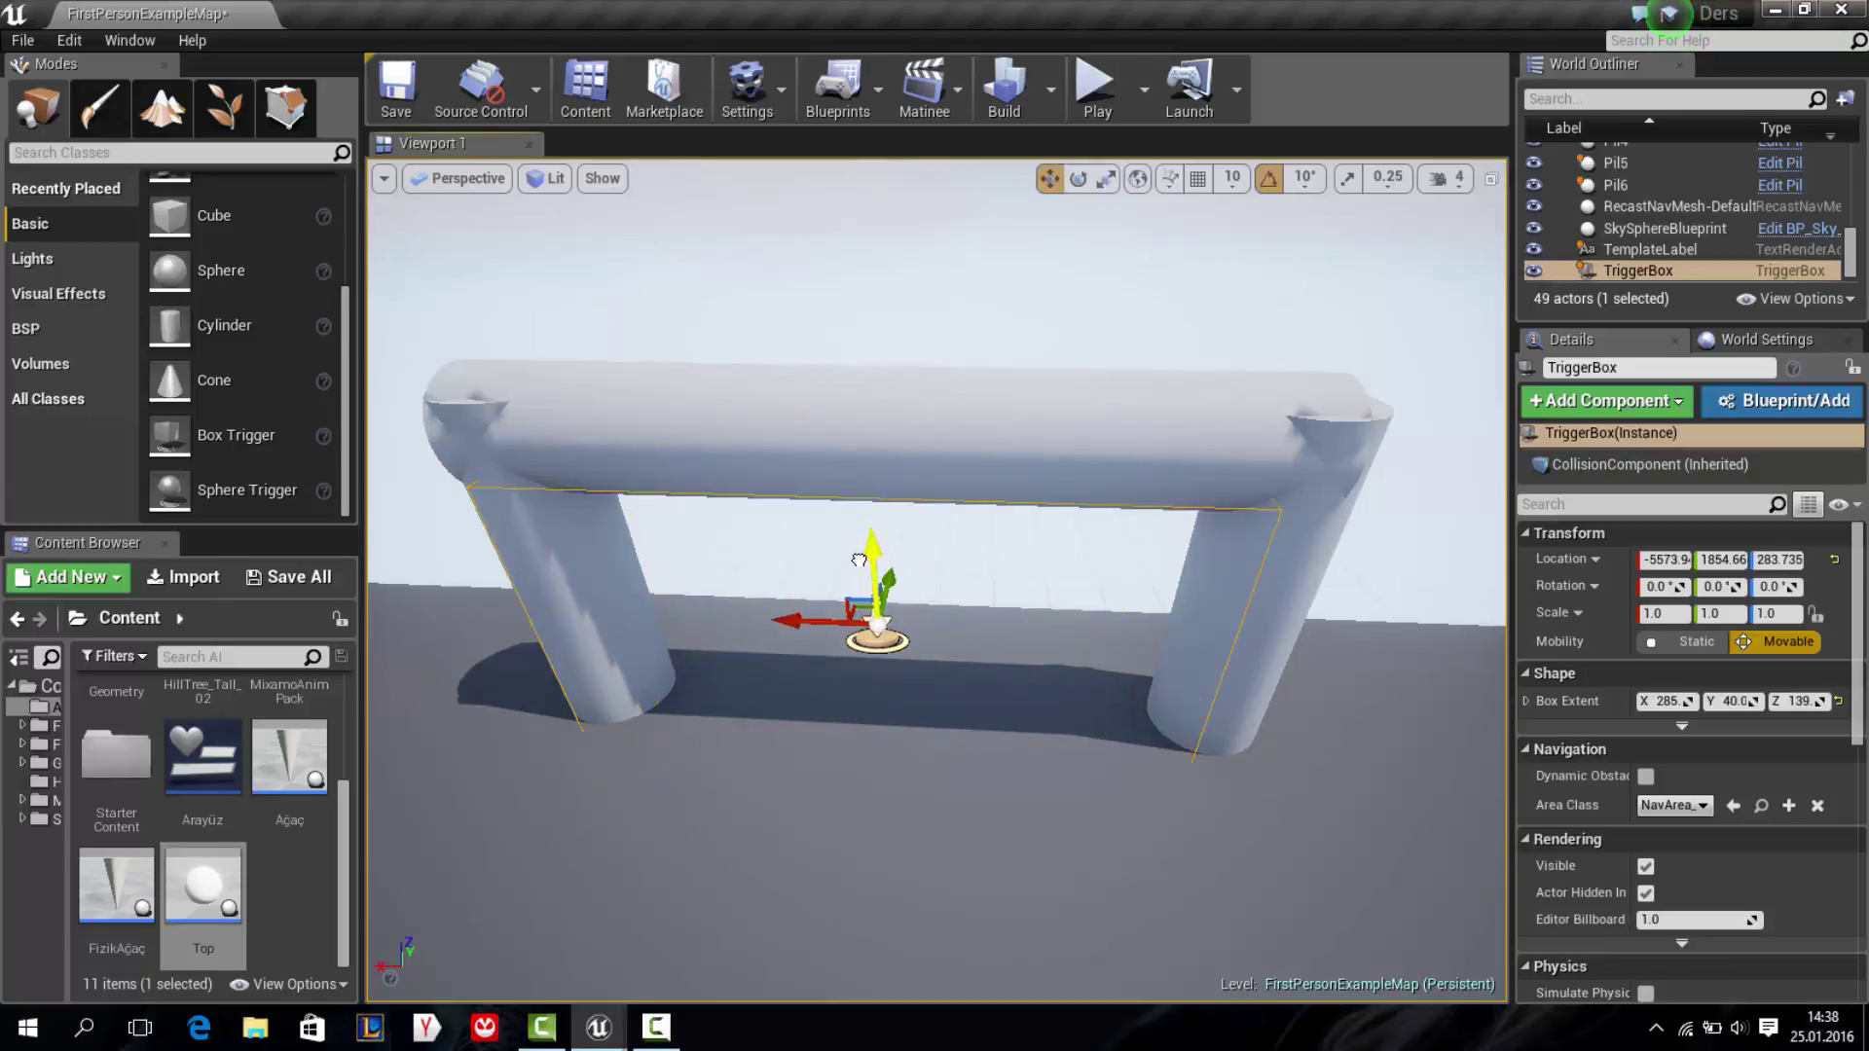
drag(866, 522, 866, 541)
drag(1076, 553, 1032, 516)
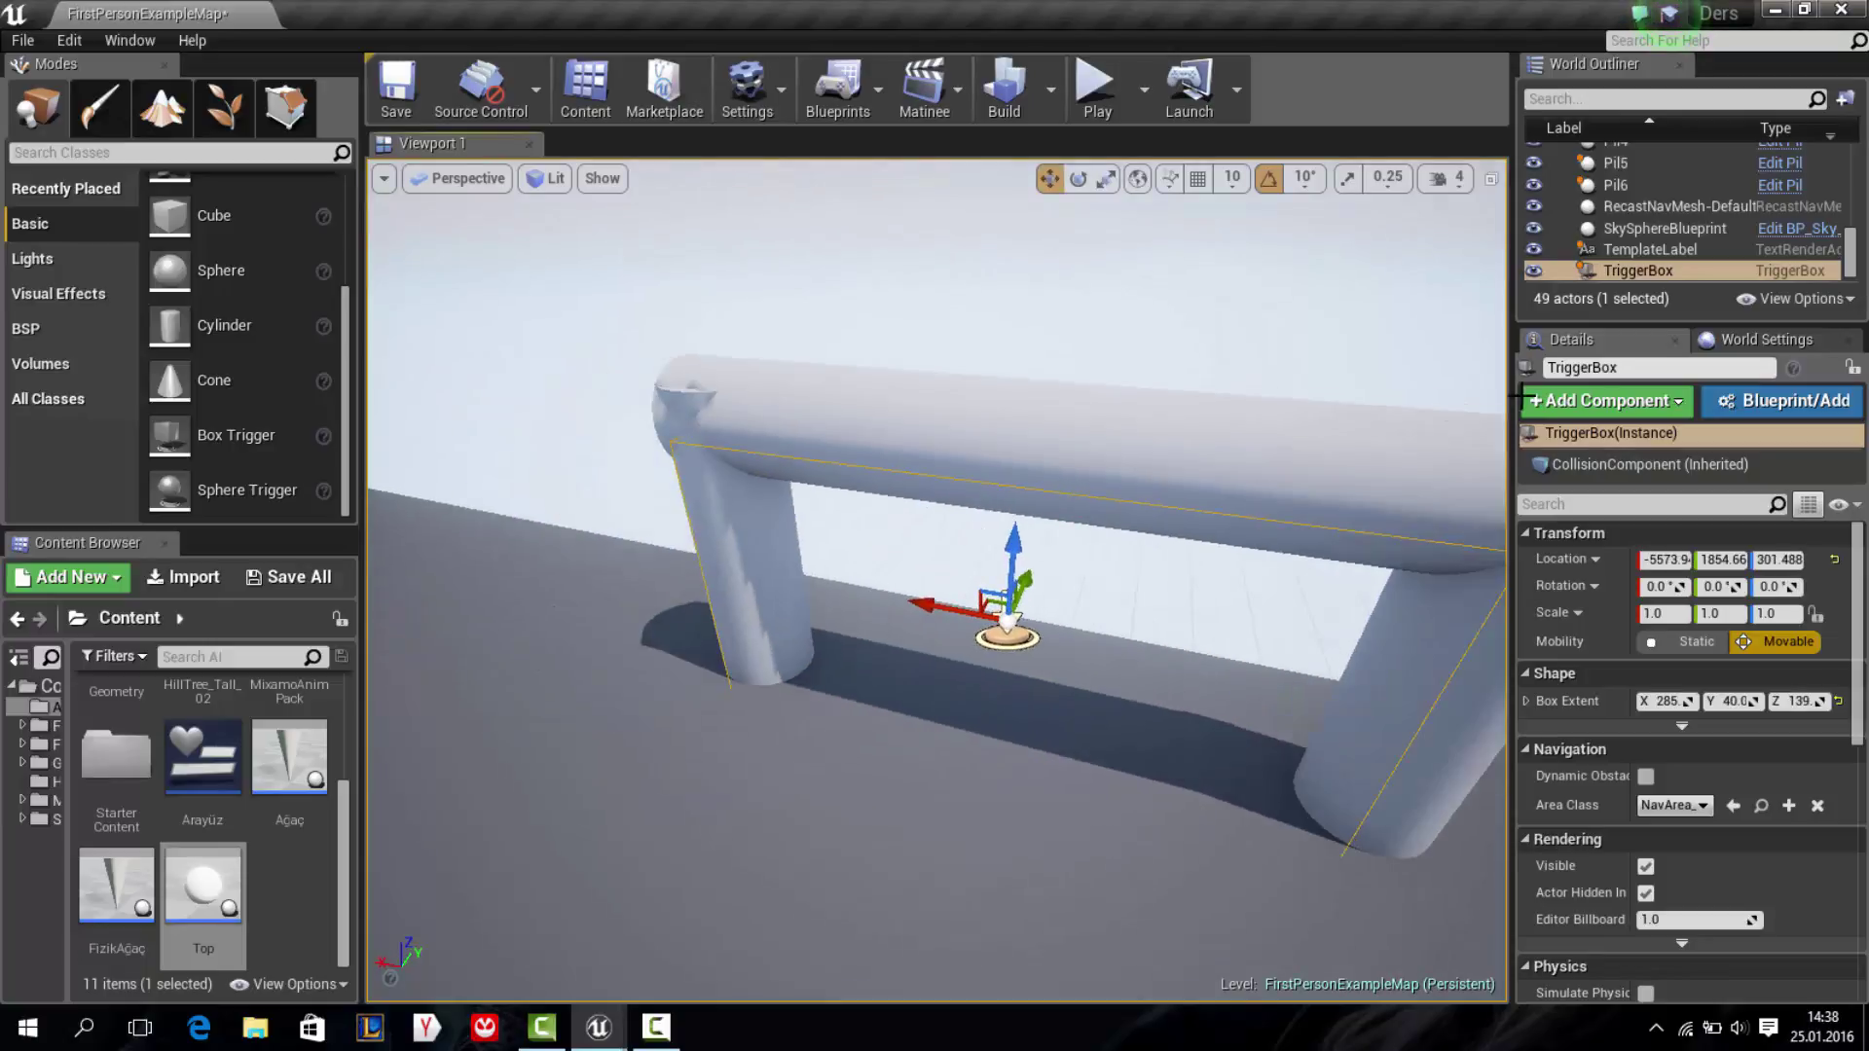
click(1667, 366)
text(mavitakimkale)
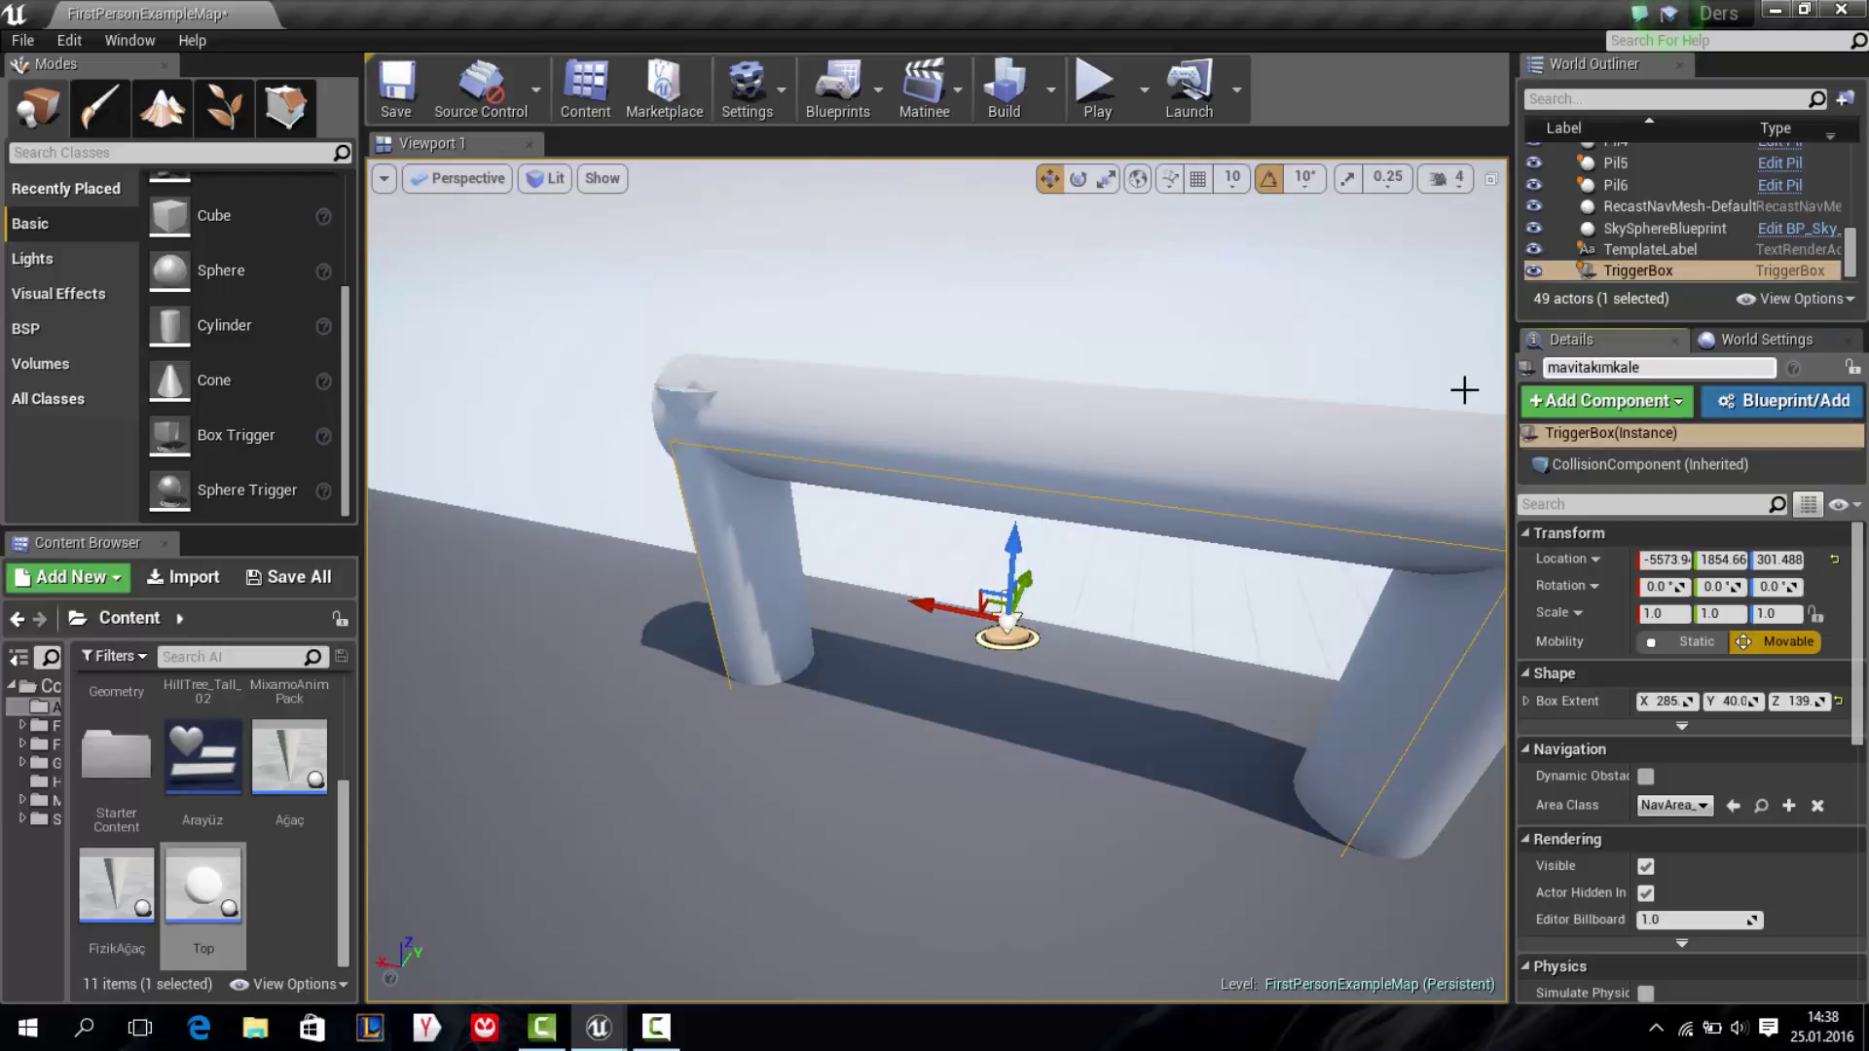
key(Return)
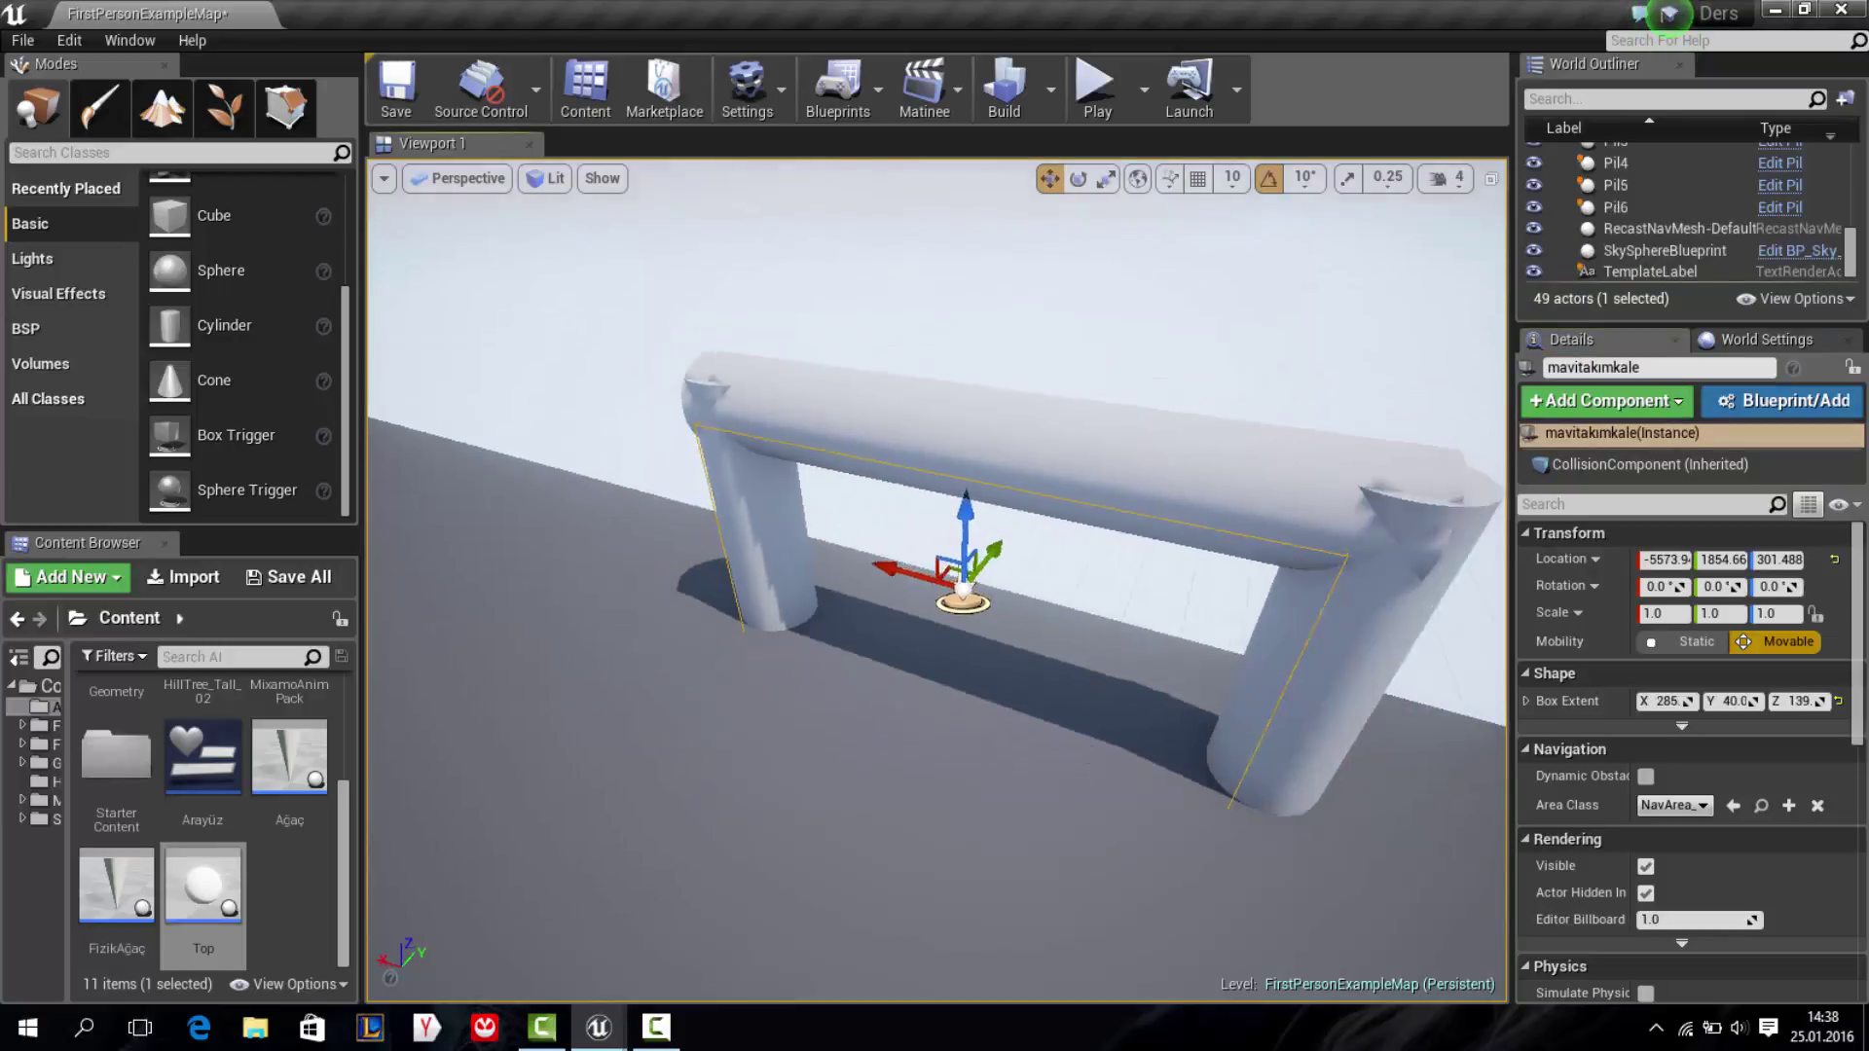
Duplicate the goal trigger into the opposite goal and rename it kırmızıtakımkale
mouse_move(955, 374)
mouse_down()
mouse_move(934, 322)
mouse_move(1013, 408)
mouse_up()
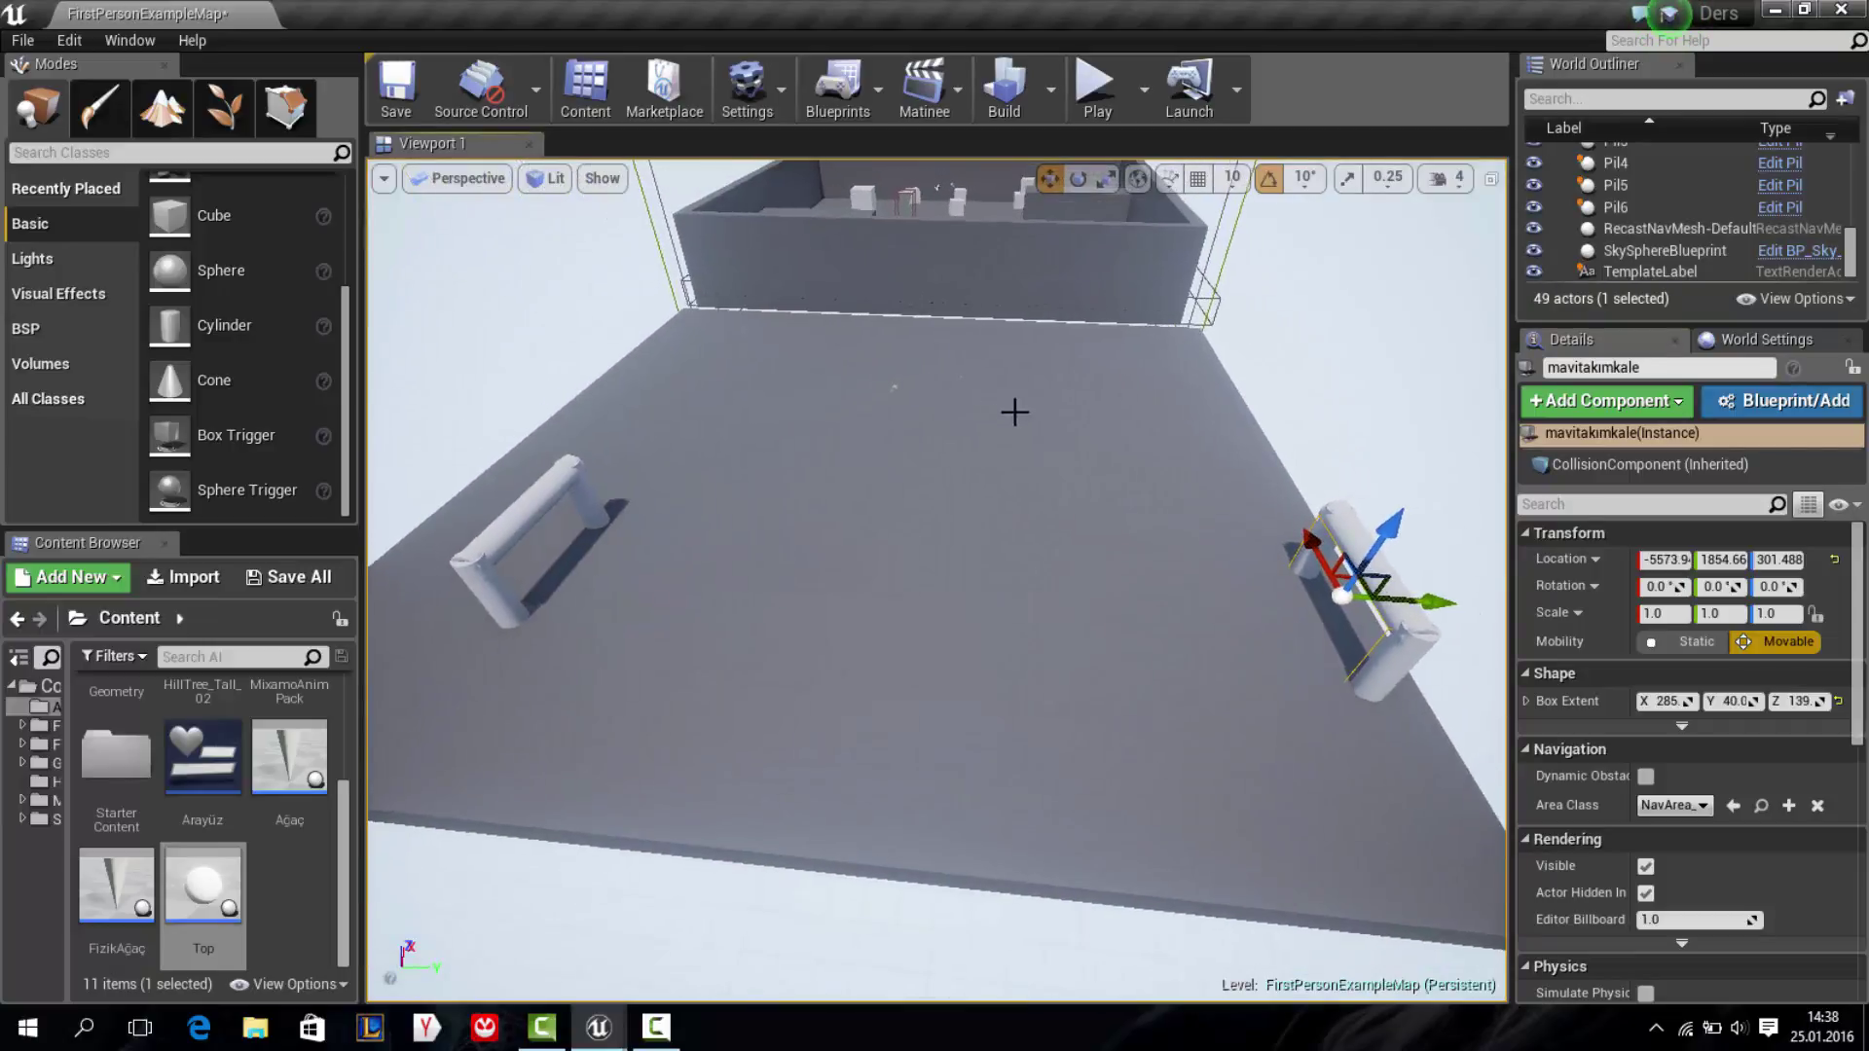
key(ctrl+w)
drag(1437, 601, 634, 568)
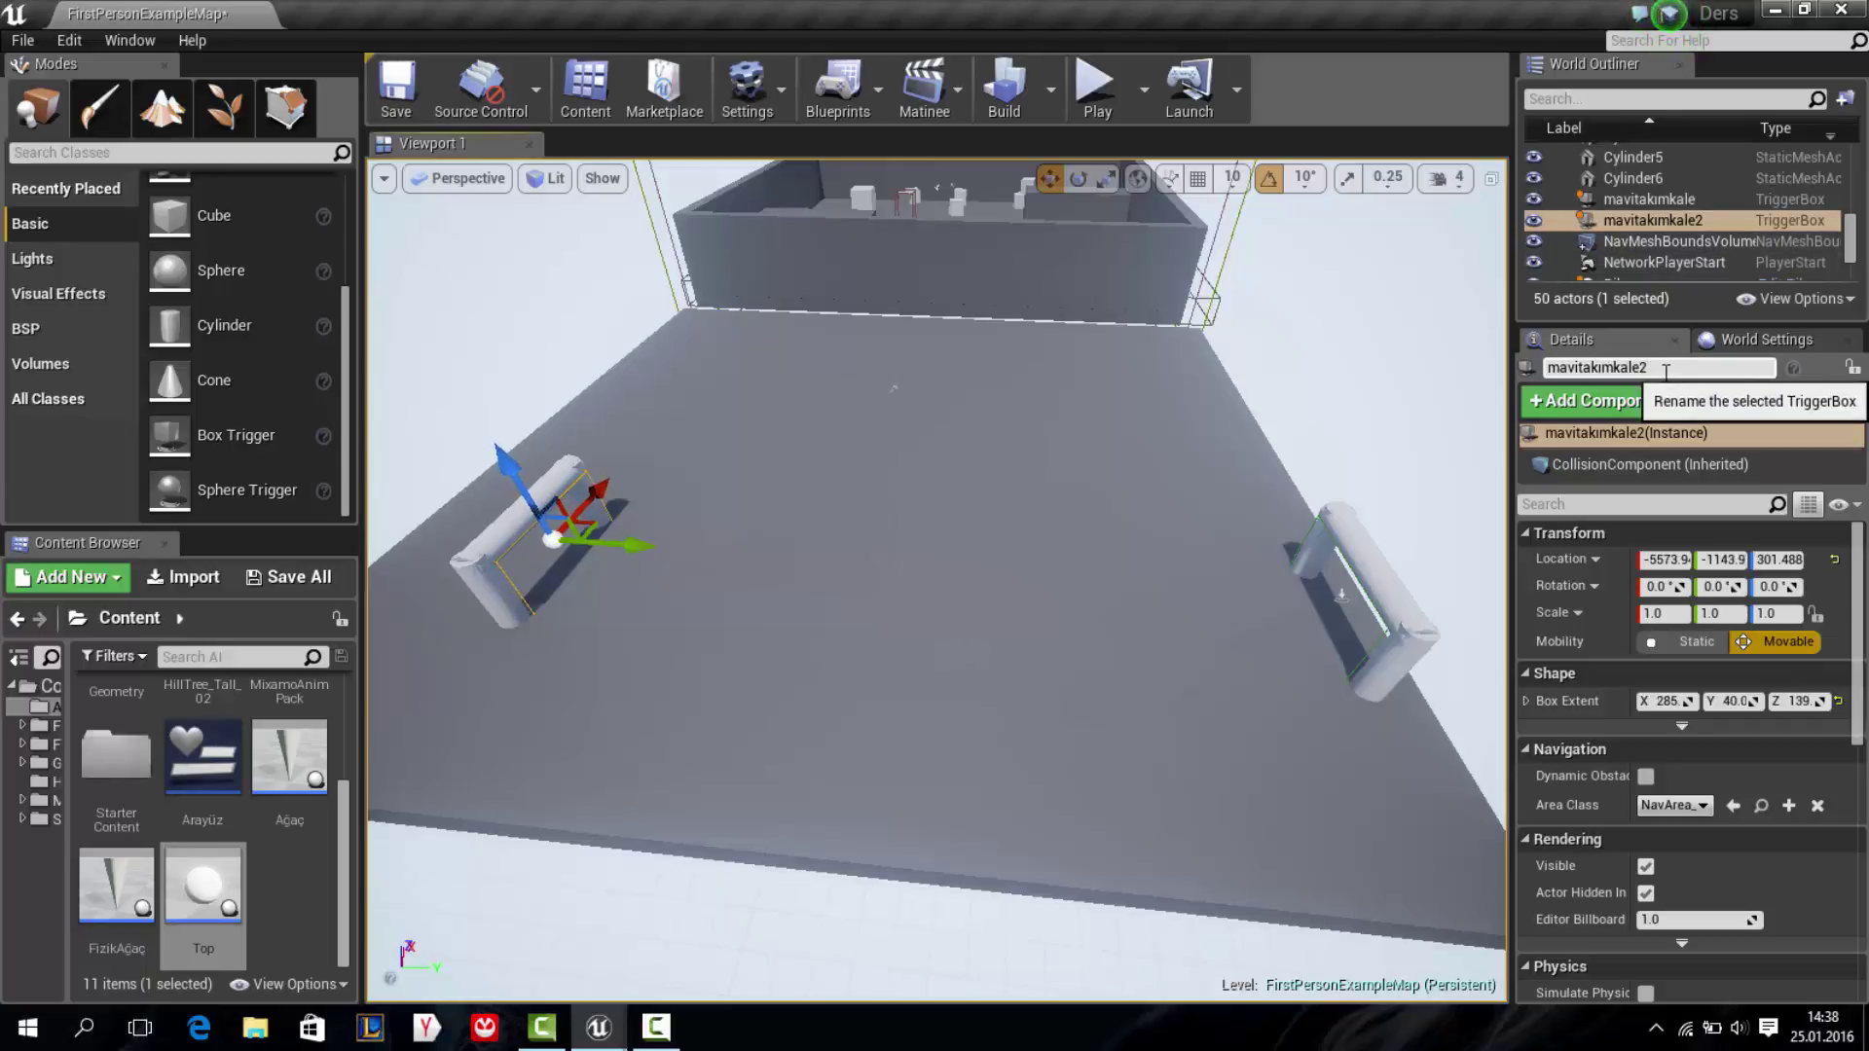
drag(1674, 367, 1497, 379)
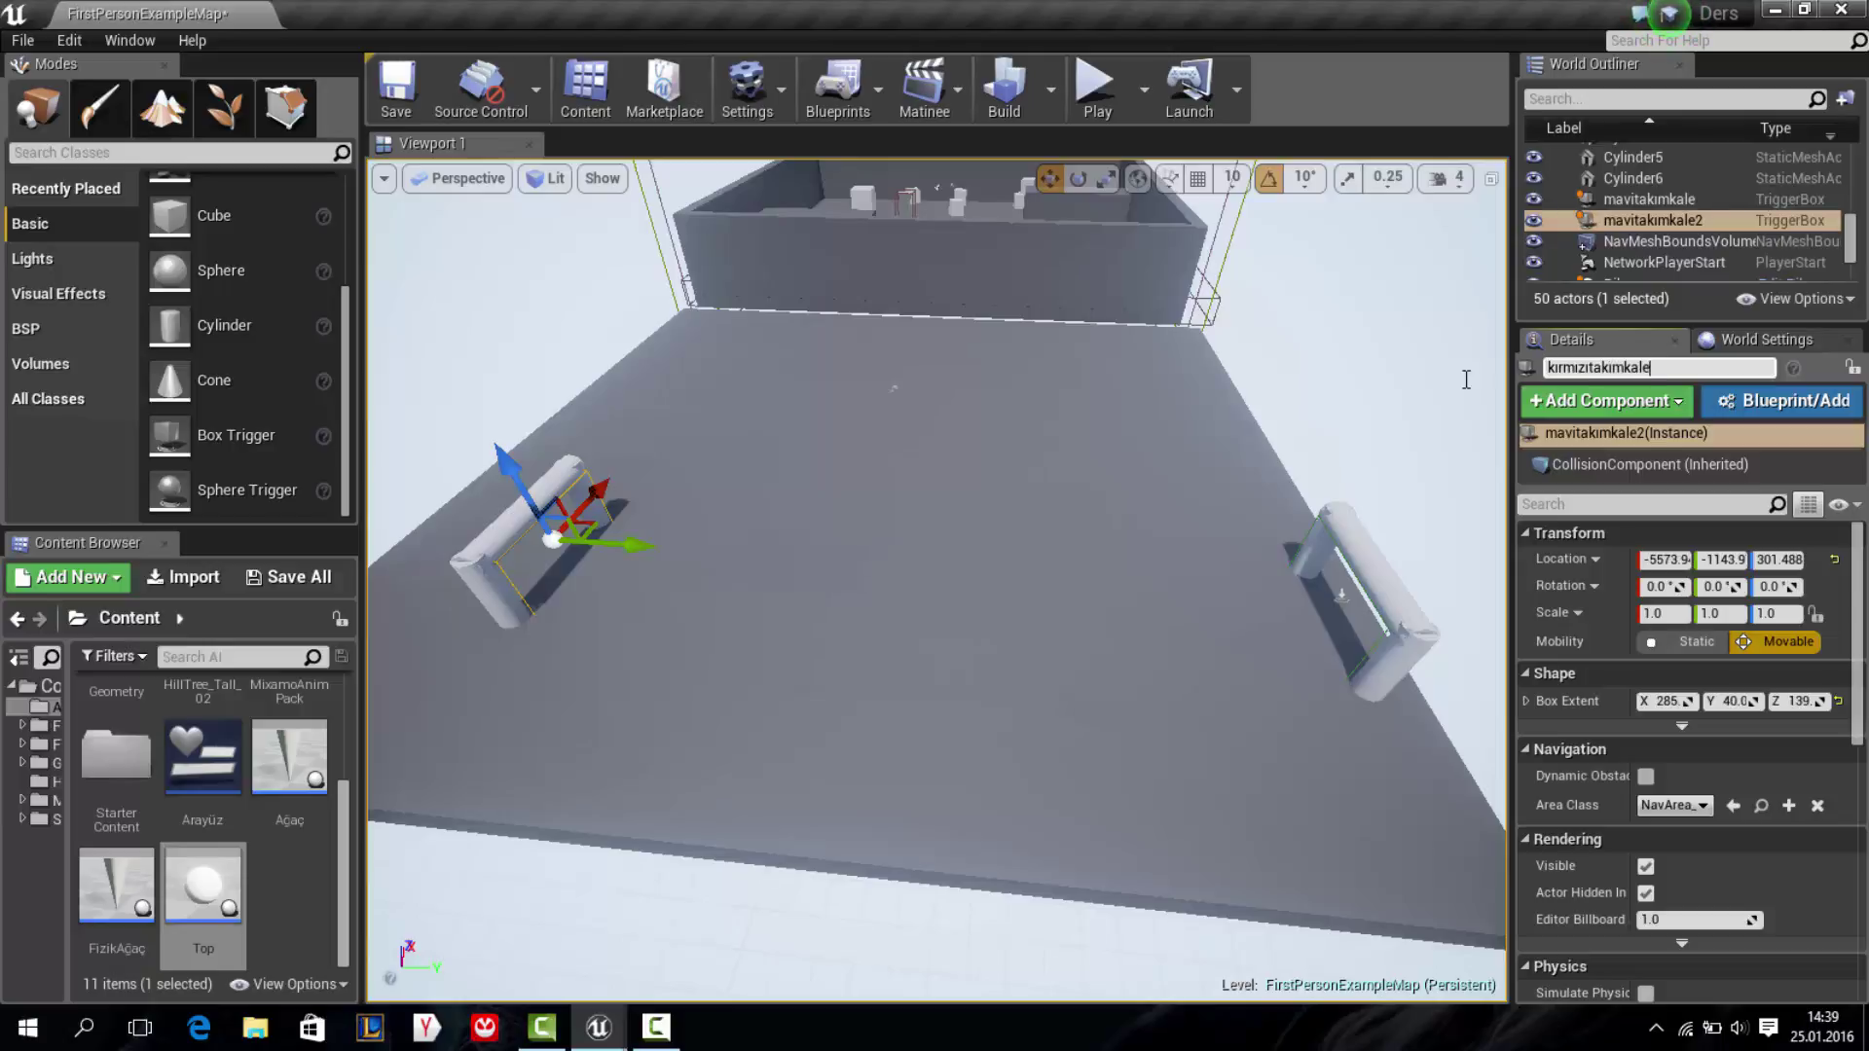
key(Return)
Select the mavitakımkale trigger and open the Blueprints menu
right_drag(1062, 473, 1322, 580)
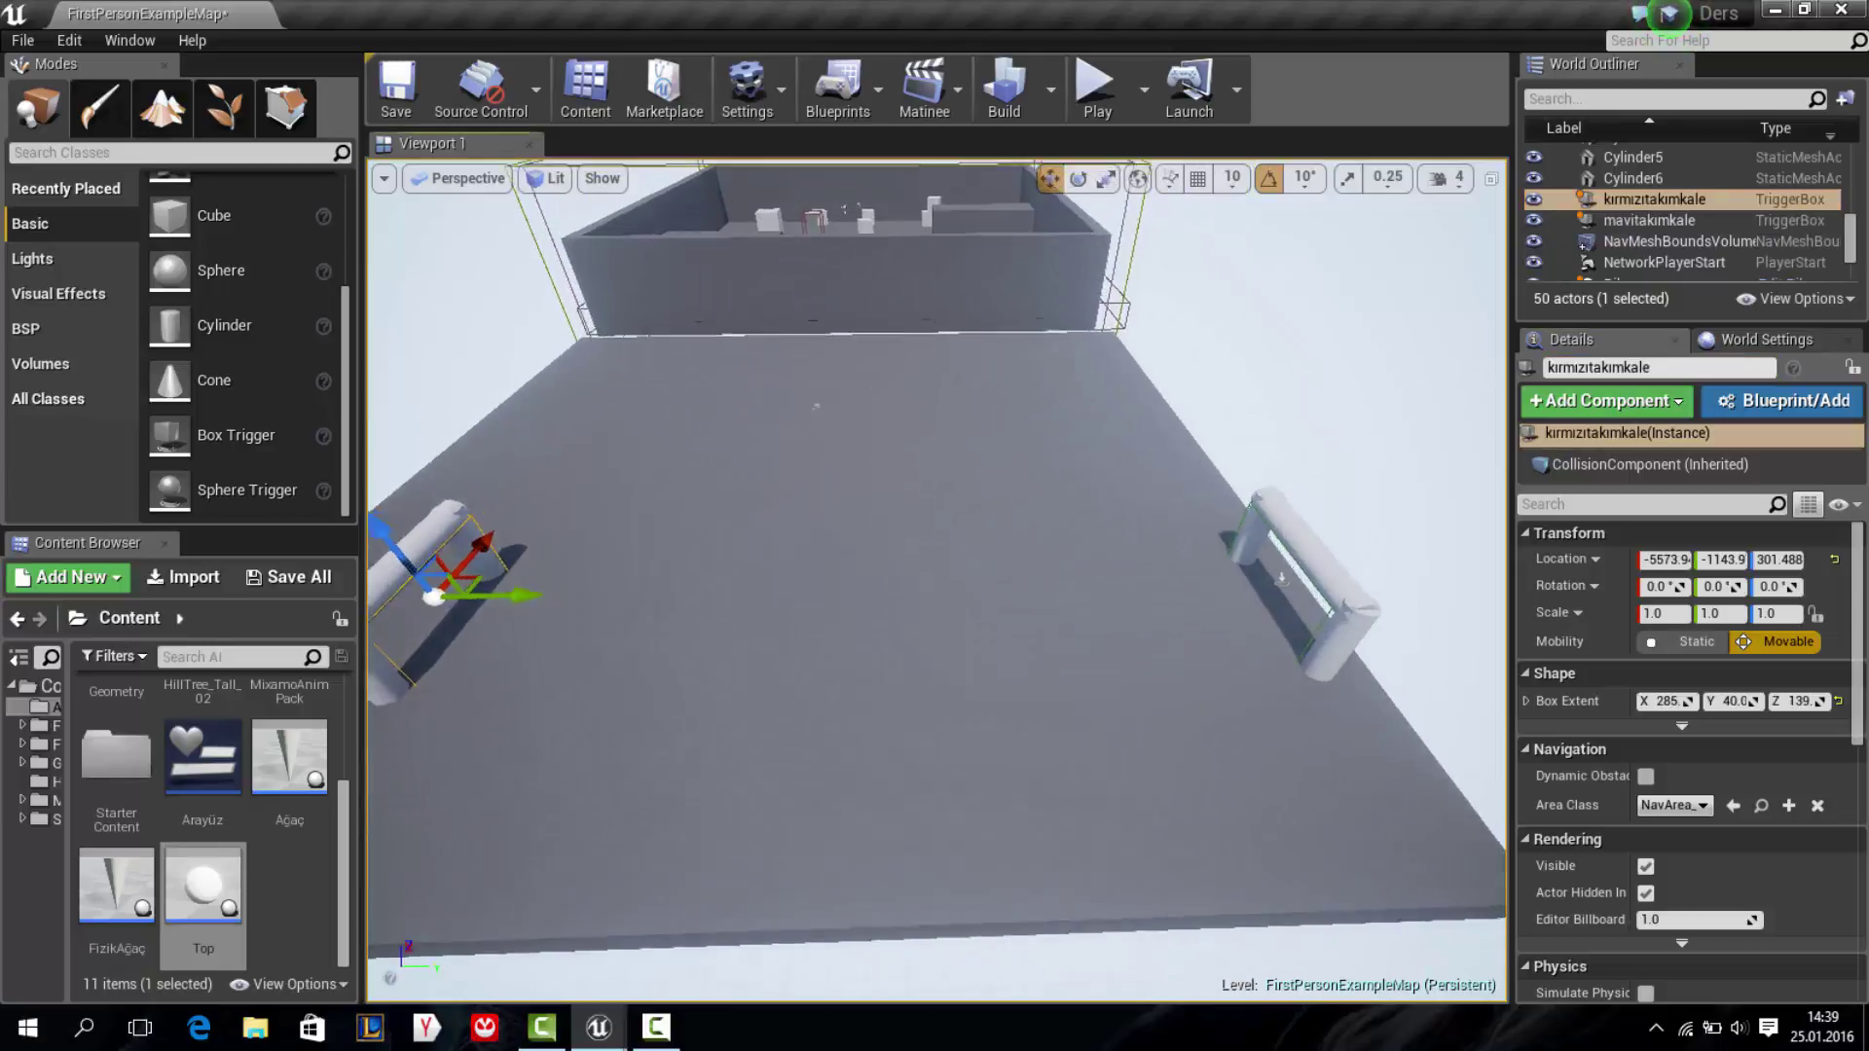
click(1318, 576)
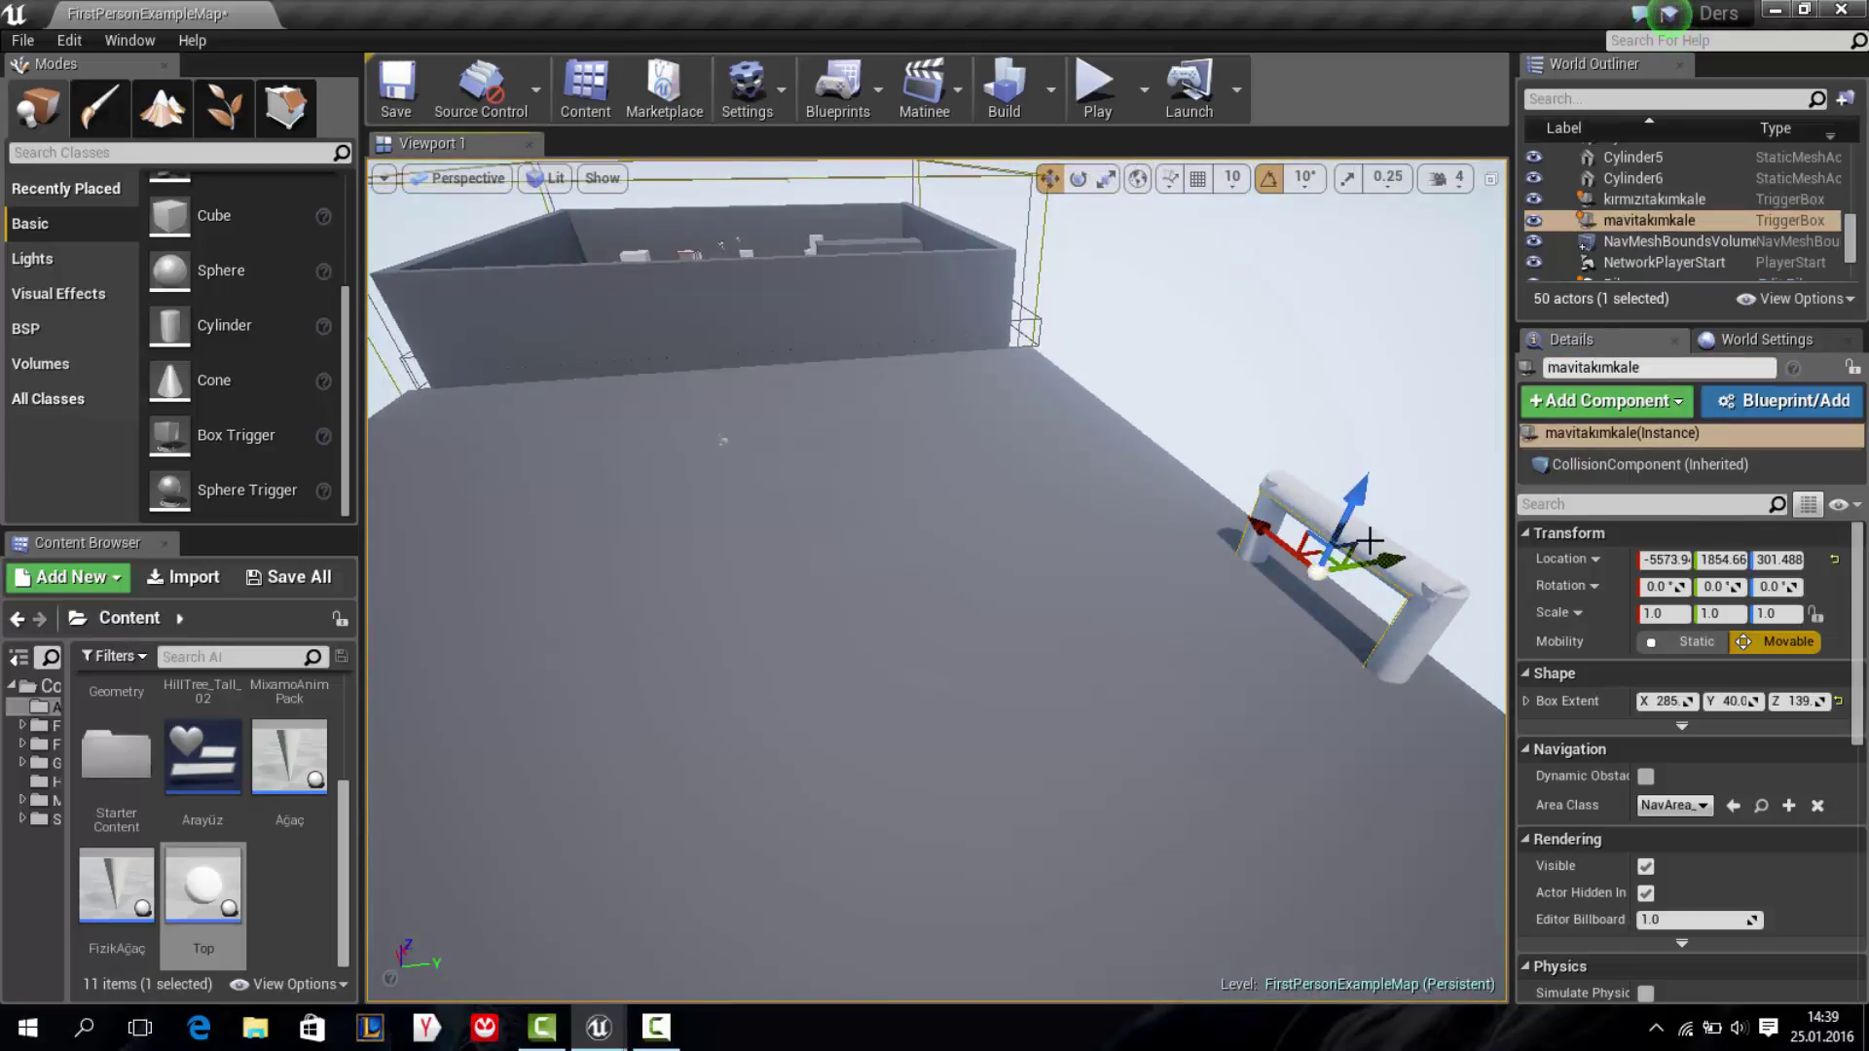
click(837, 89)
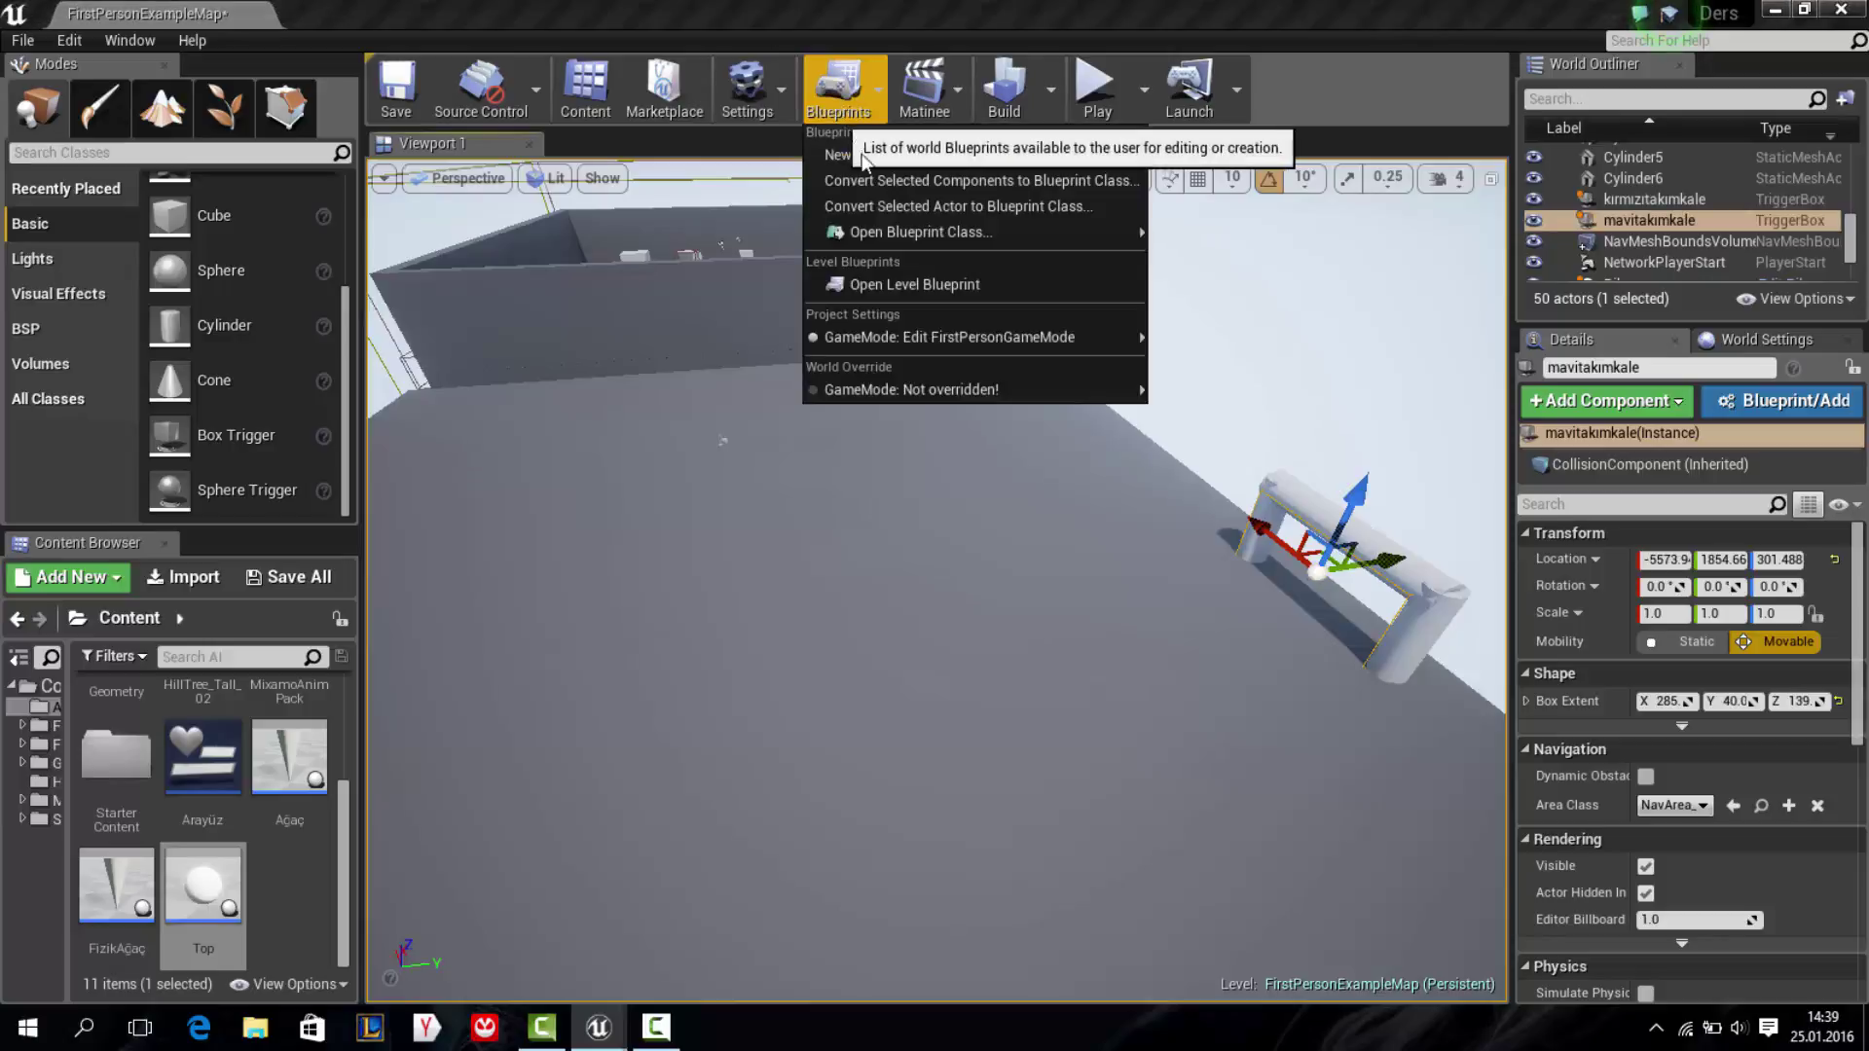
Open the Level Blueprint editor
click(899, 283)
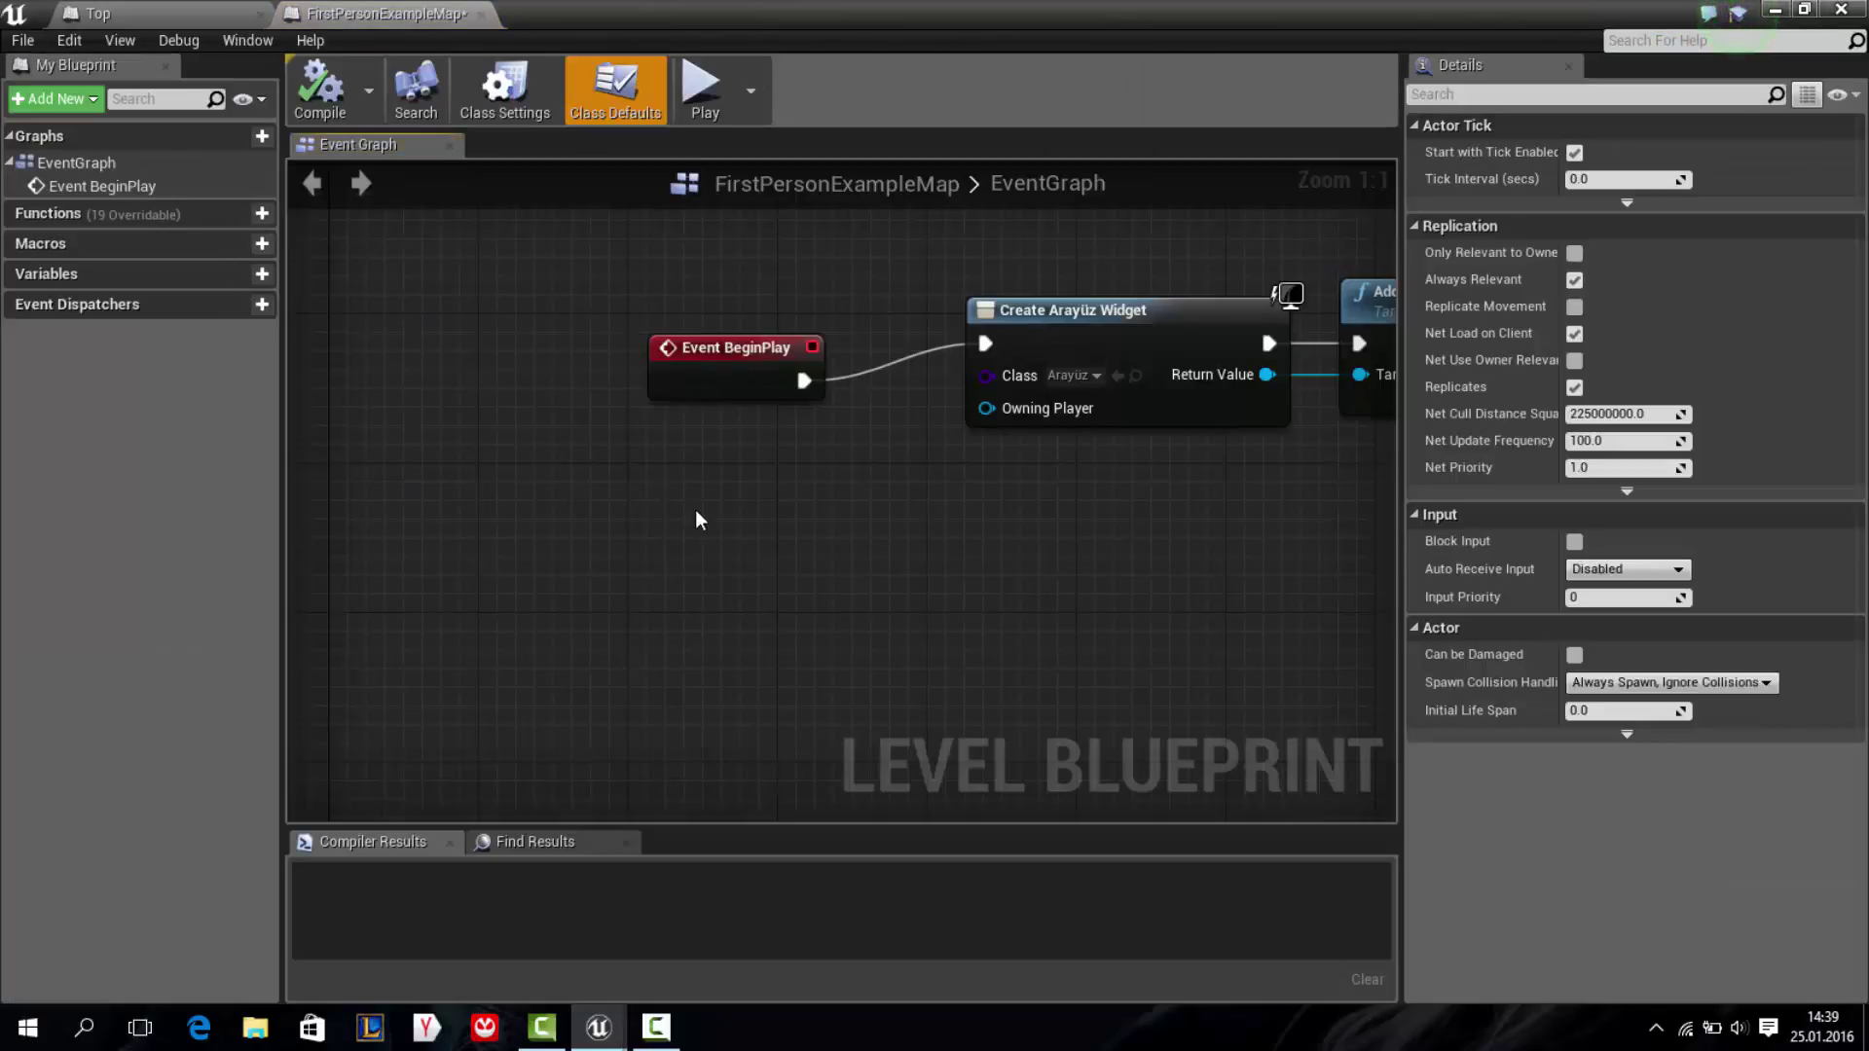
mouse_move(696, 522)
right_down()
mouse_move(584, 419)
mouse_move(680, 375)
right_up()
scroll(584, 419, down, 3)
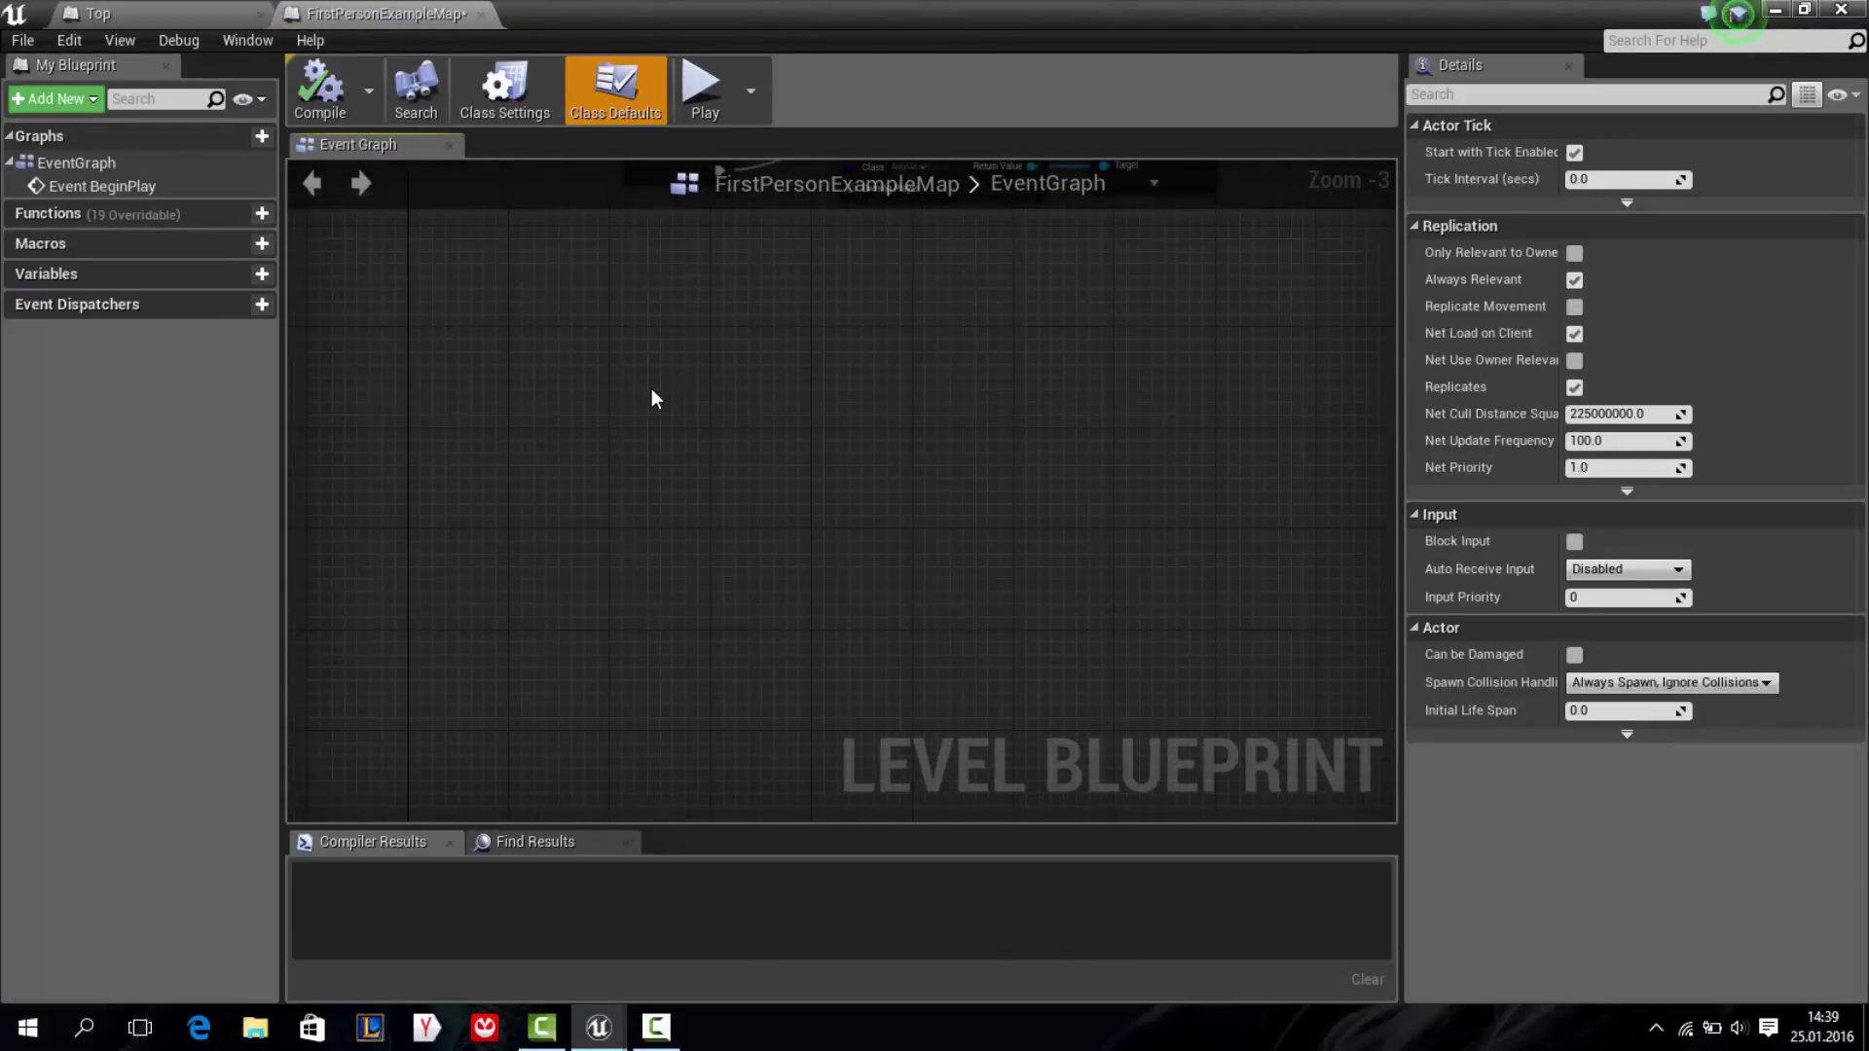
scroll(583, 404, up, 1)
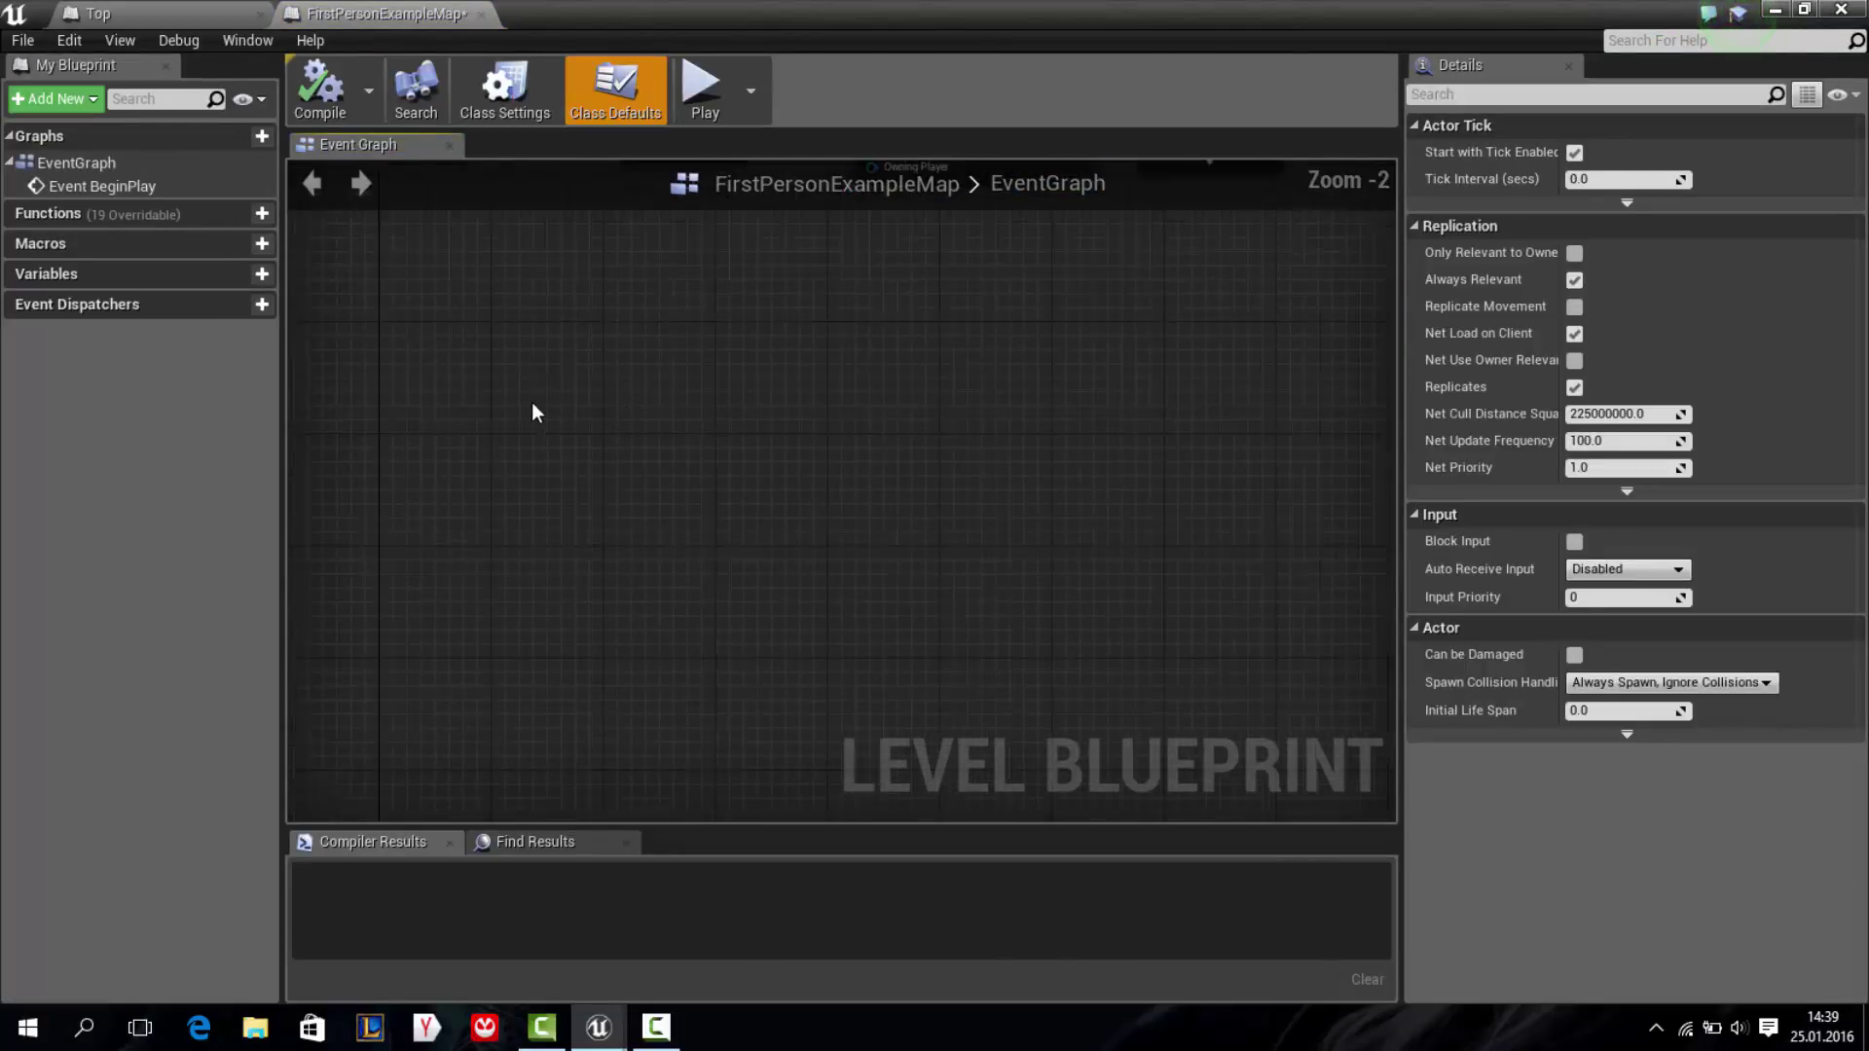
click(1773, 11)
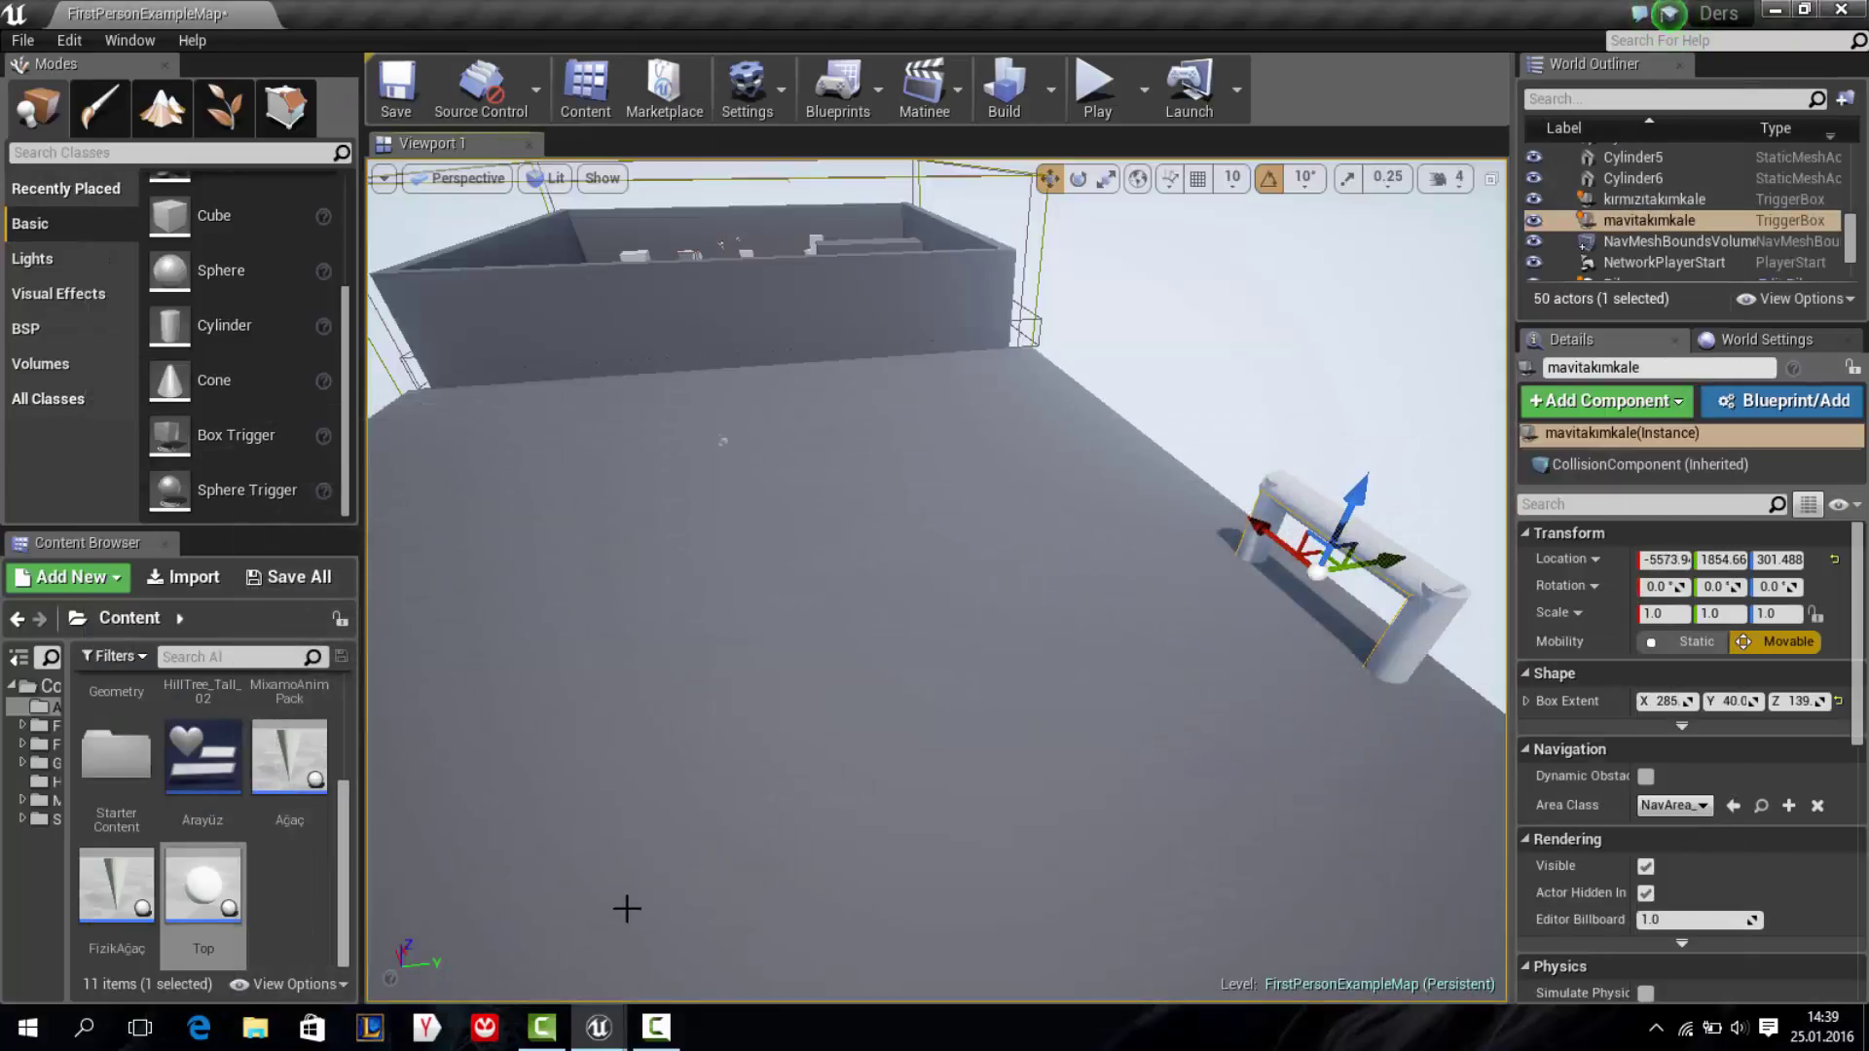
mouse_move(606, 1022)
click(646, 955)
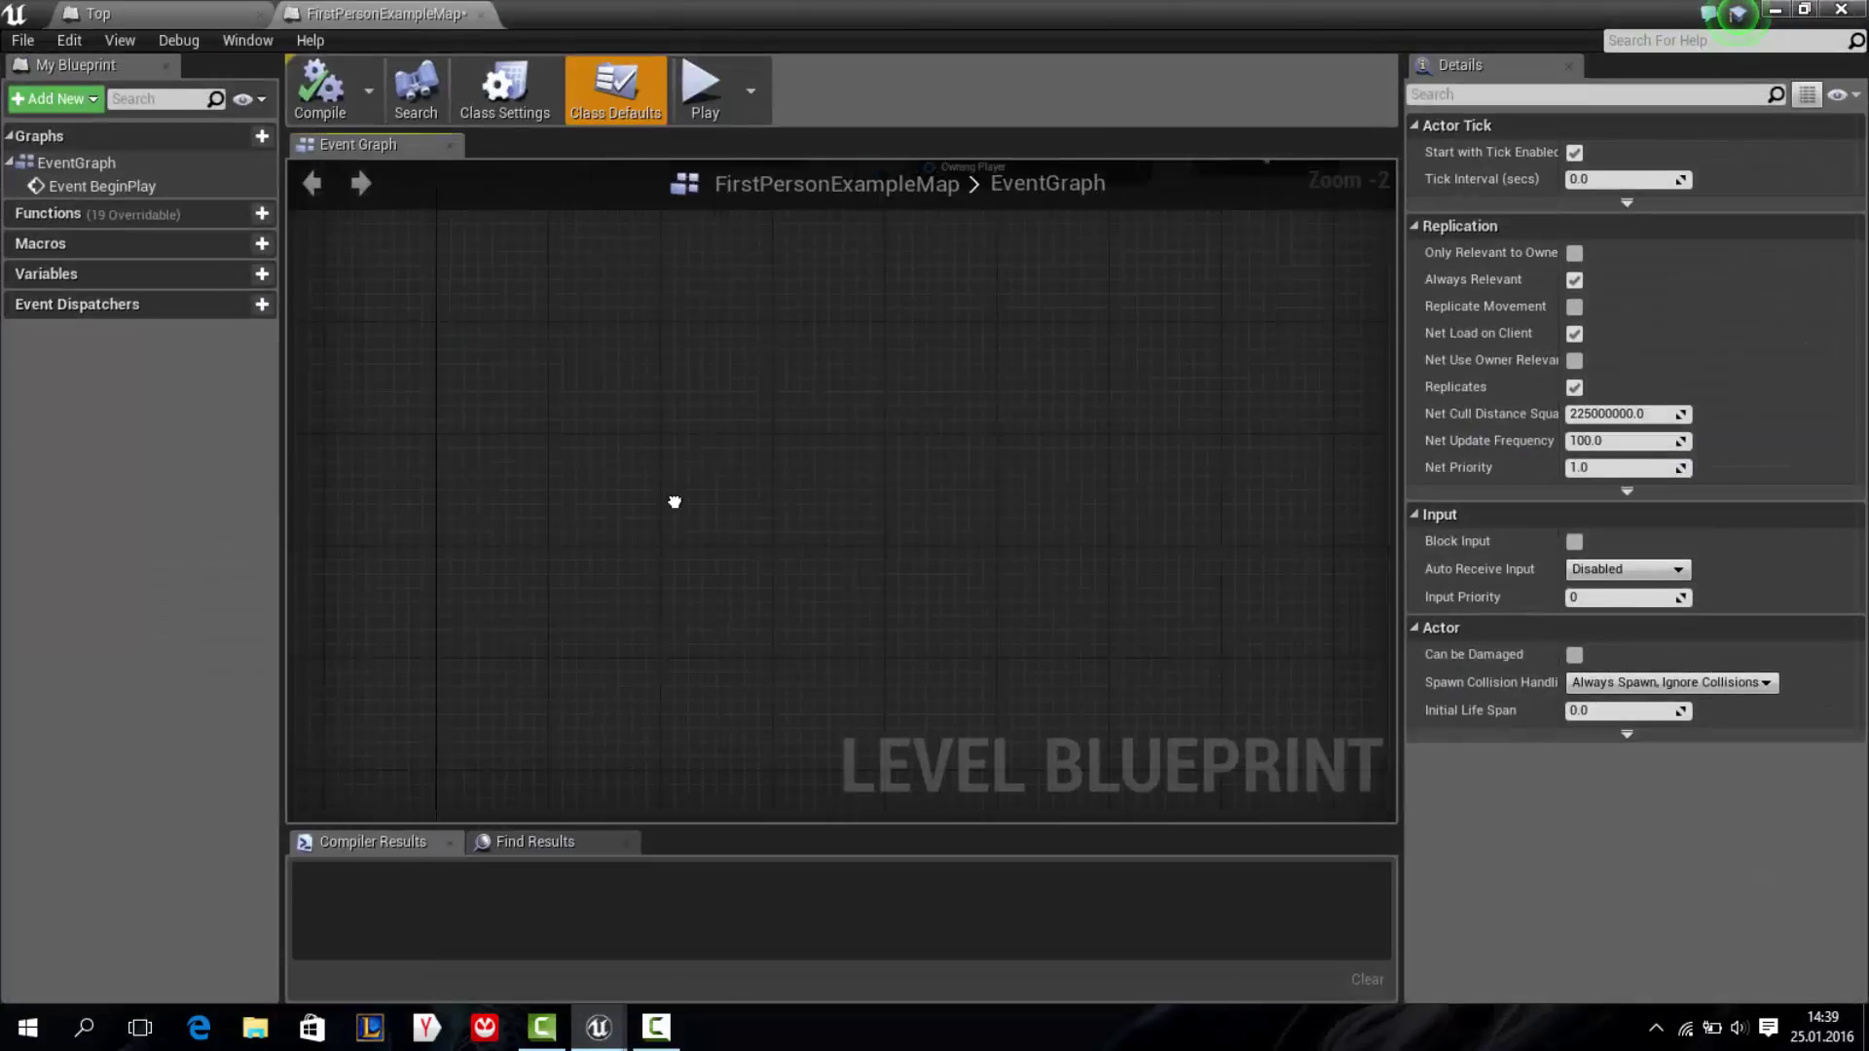
Add an On Actor Begin Overlap event for the mavitakımkale trigger
right_drag(857, 730, 816, 582)
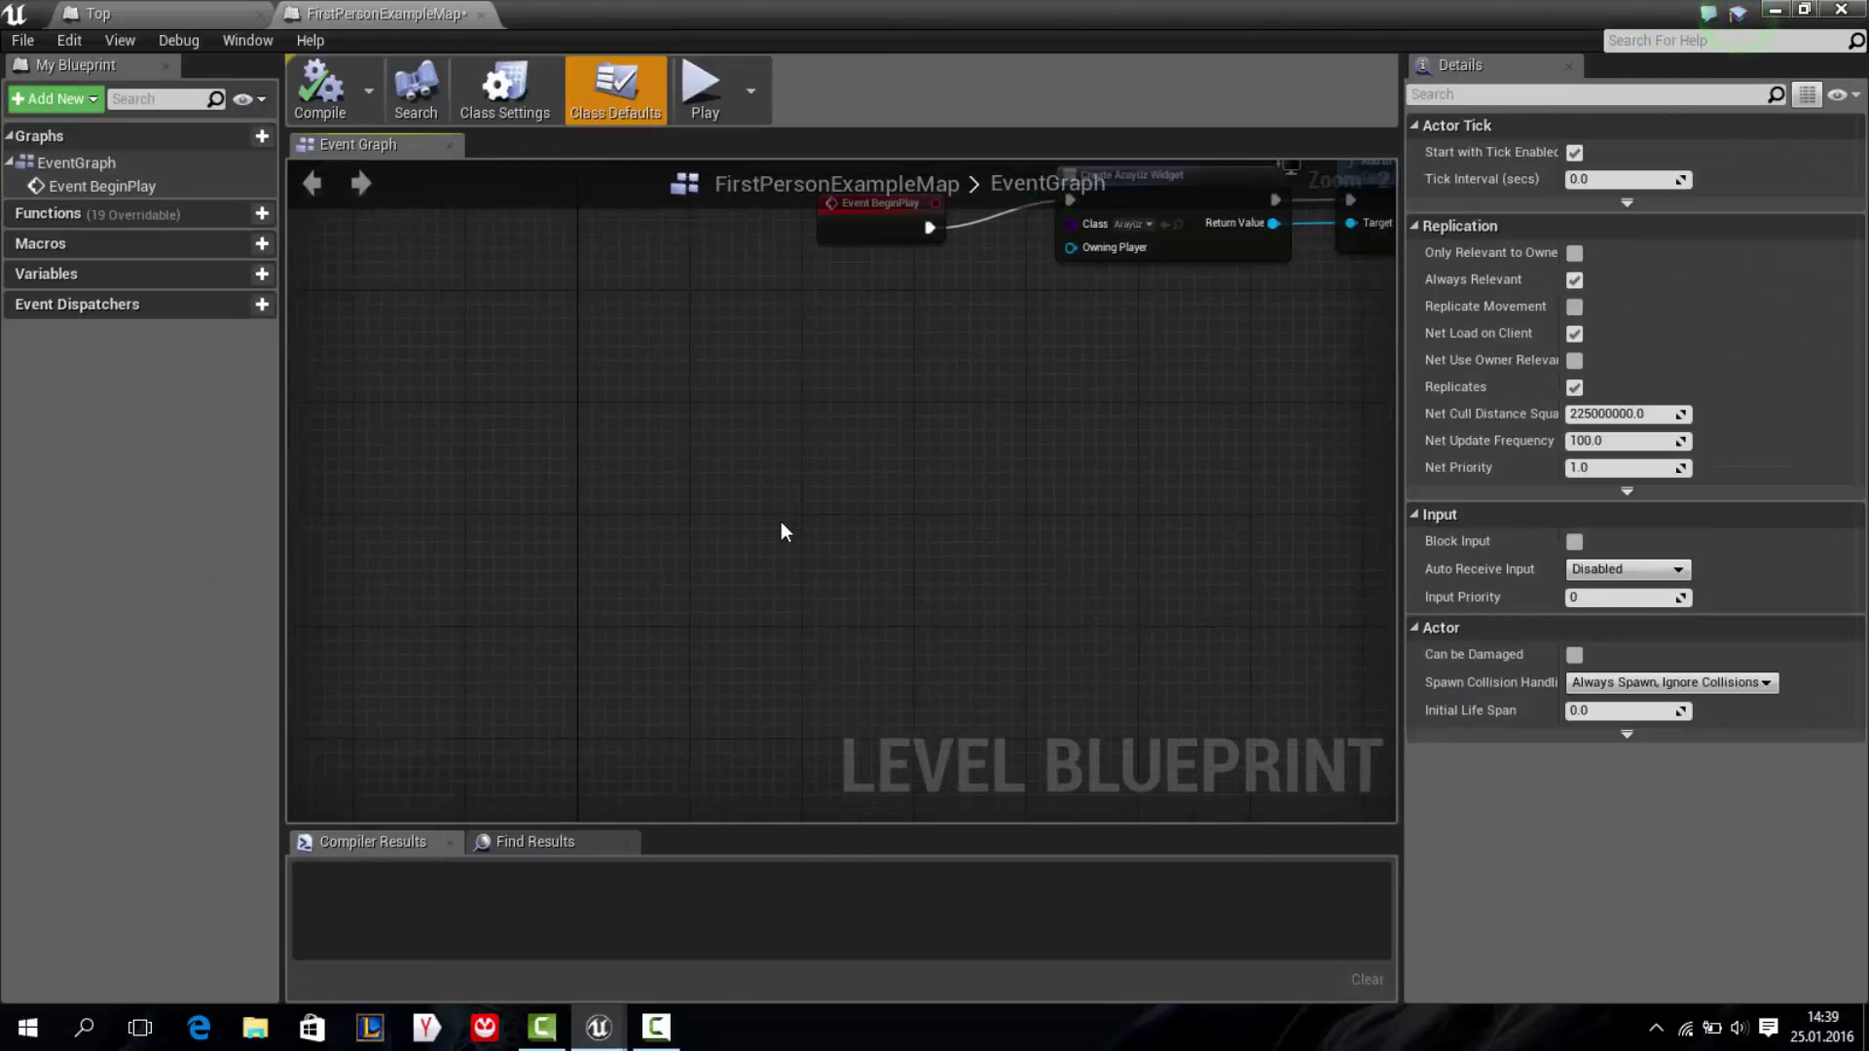
right_click(781, 502)
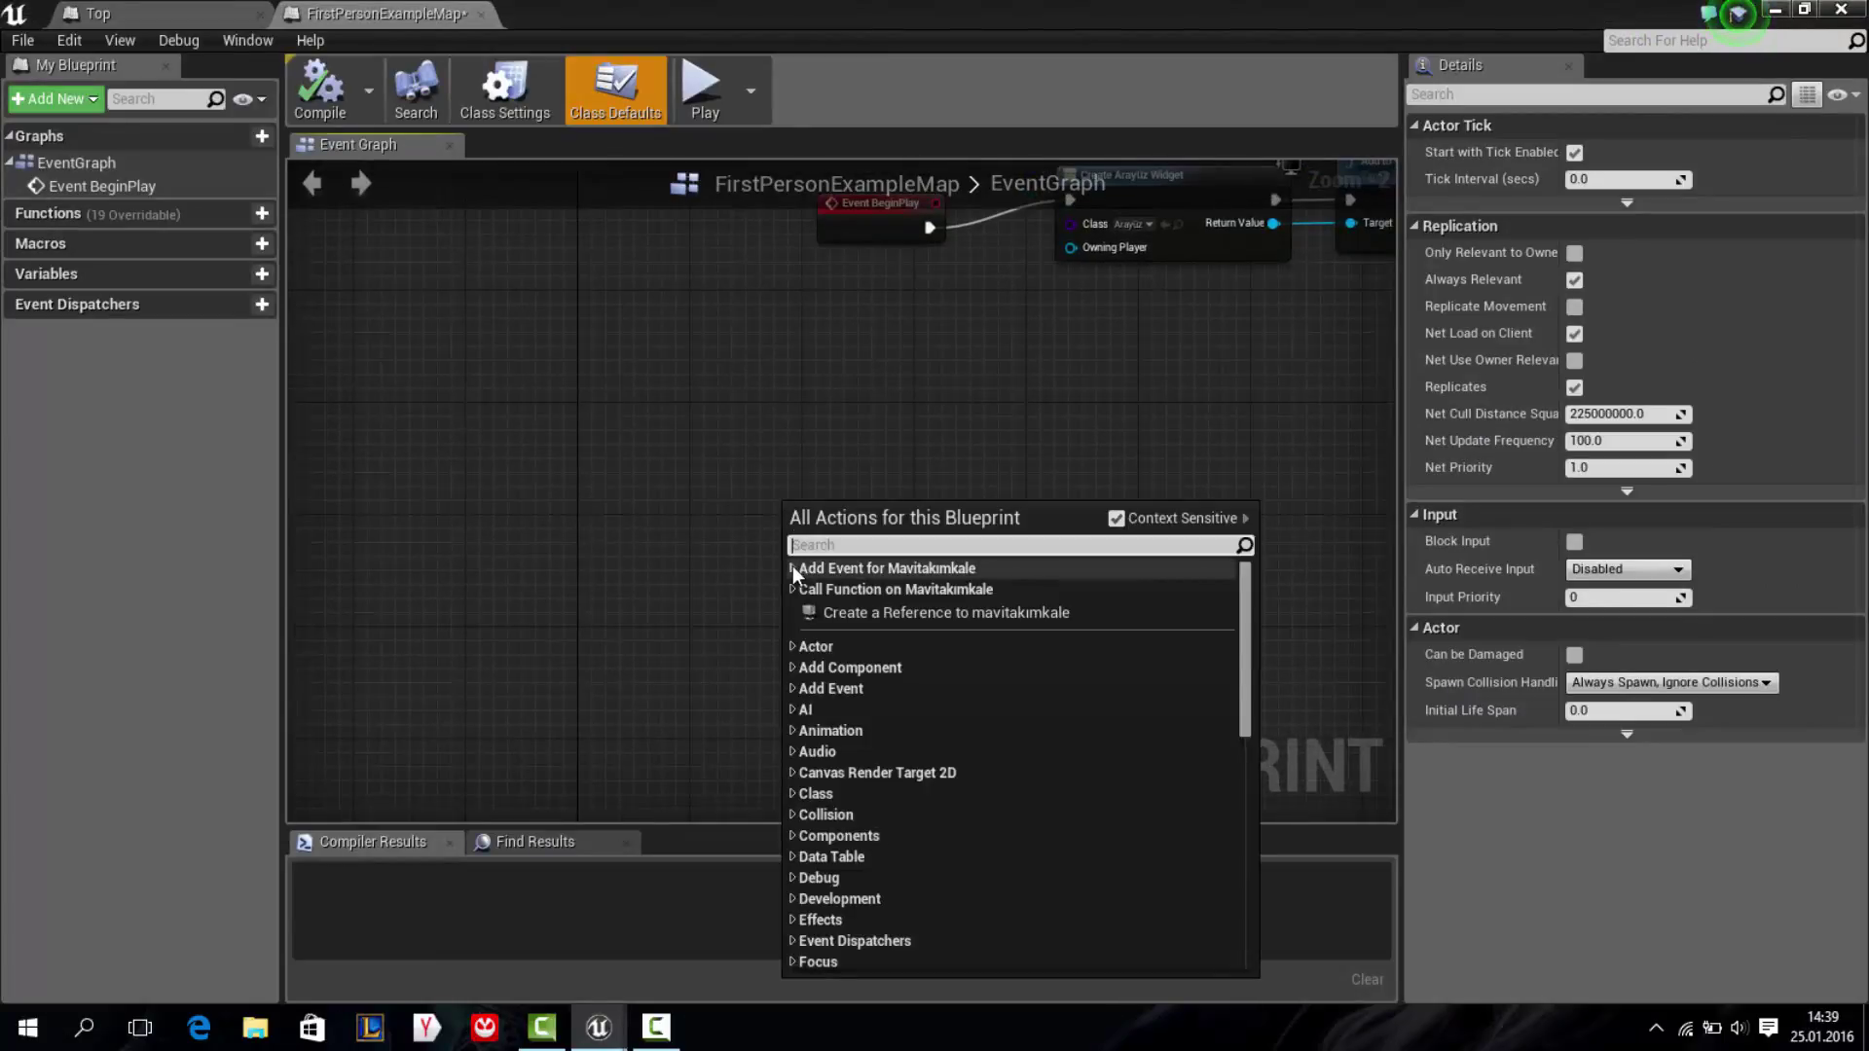
click(792, 566)
click(803, 589)
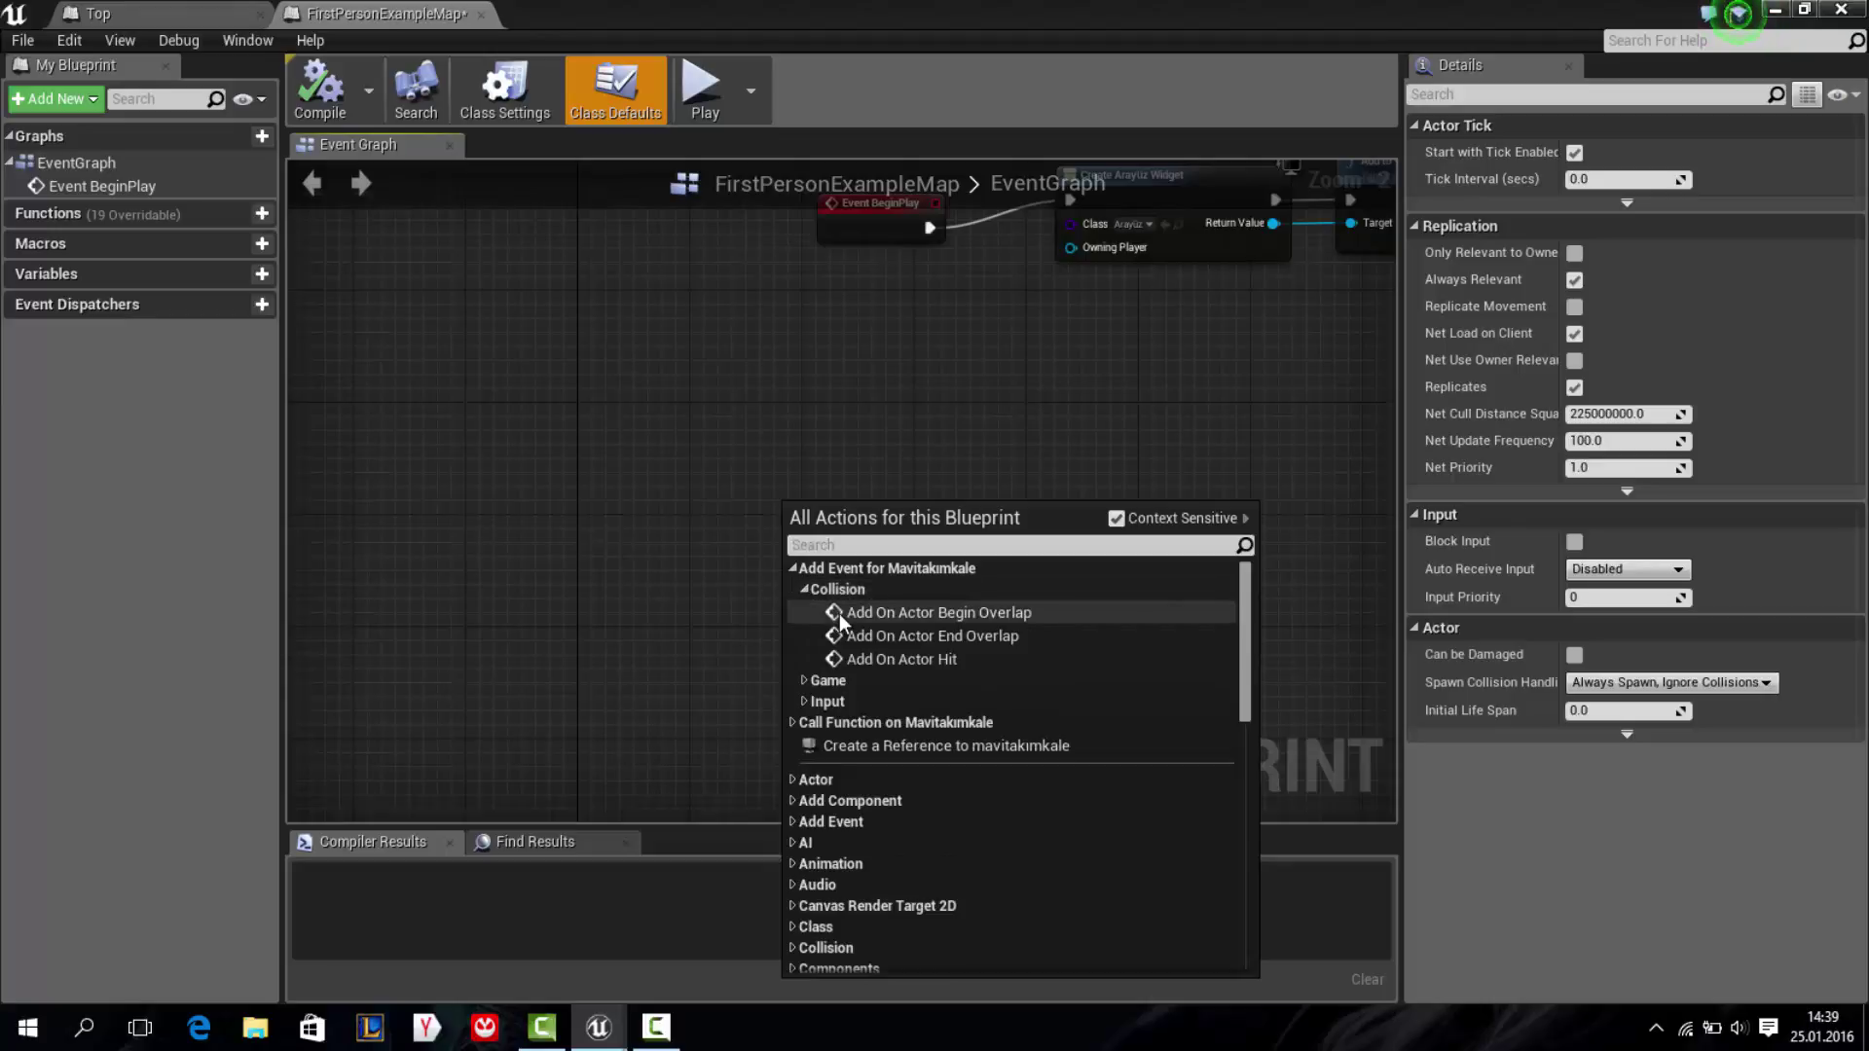
click(841, 614)
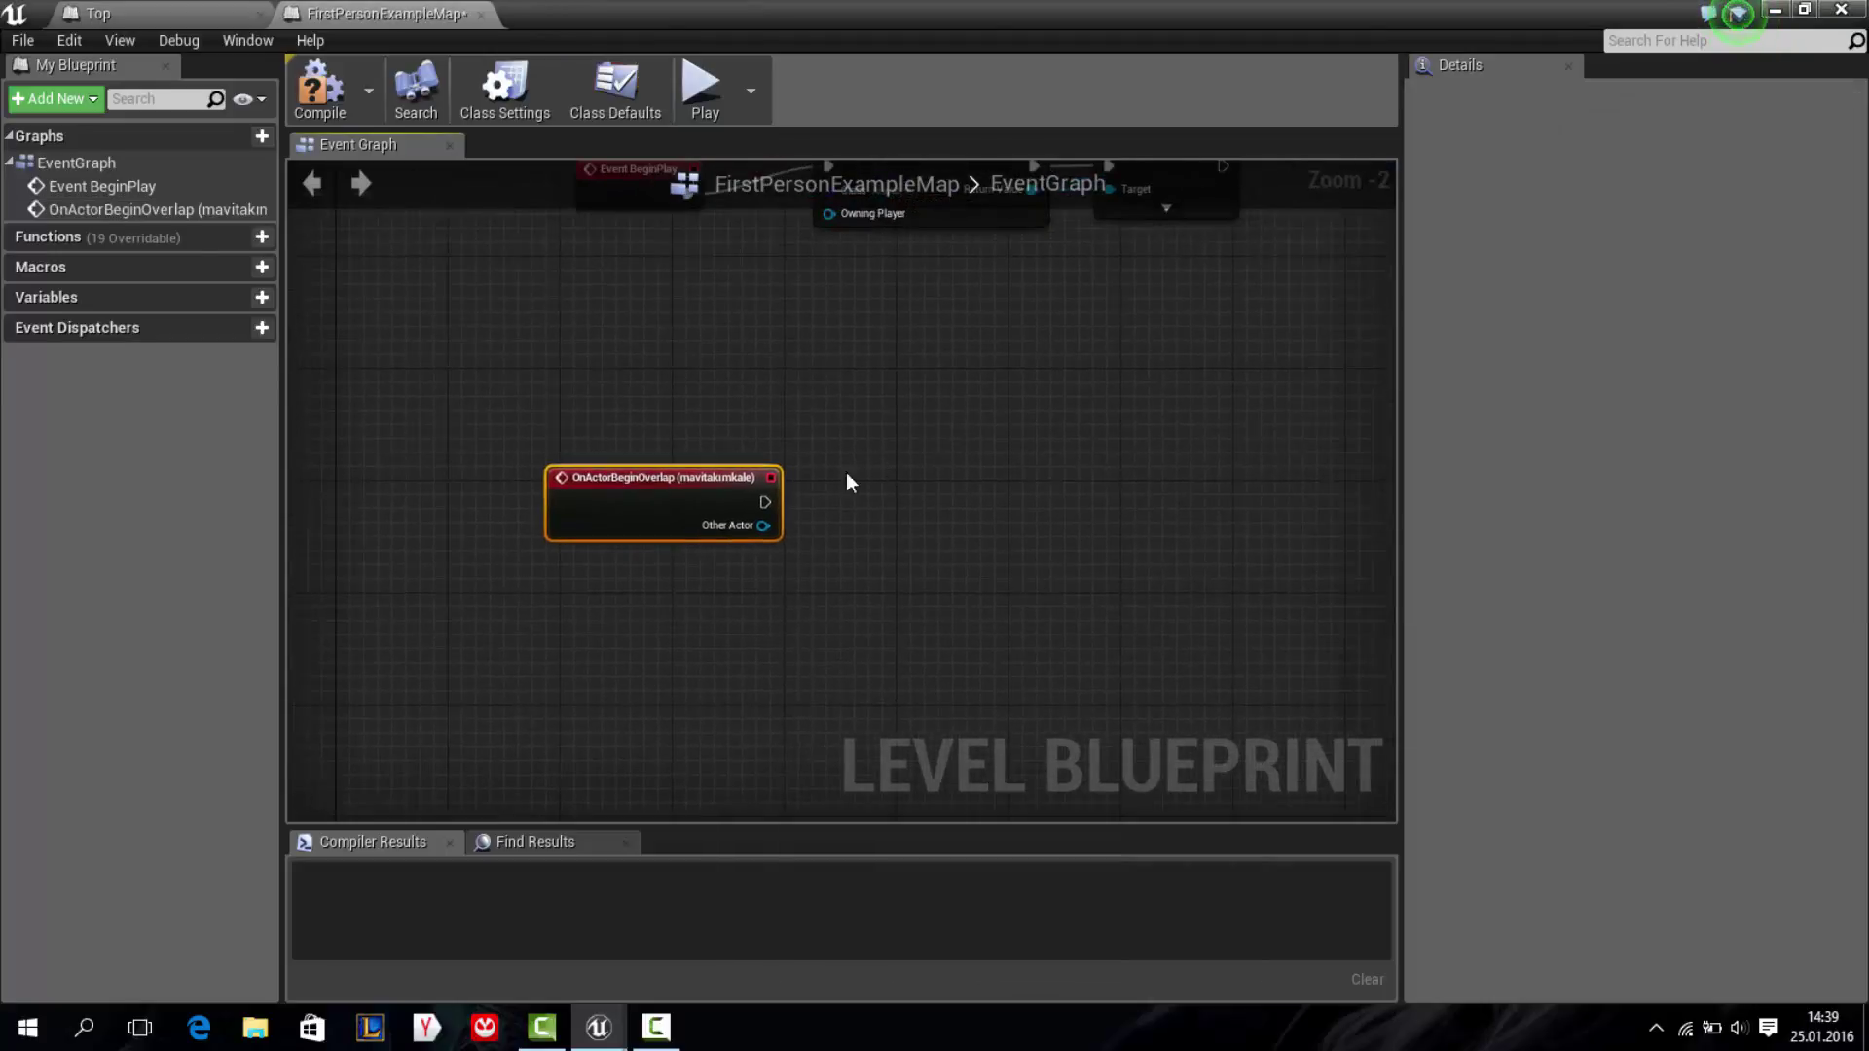
Wire the overlap event into a new Cast To Top node, feeding Other Actor as its Object
mouse_move(759, 506)
mouse_down()
mouse_move(818, 504)
mouse_move(841, 530)
mouse_up()
text(cast to )
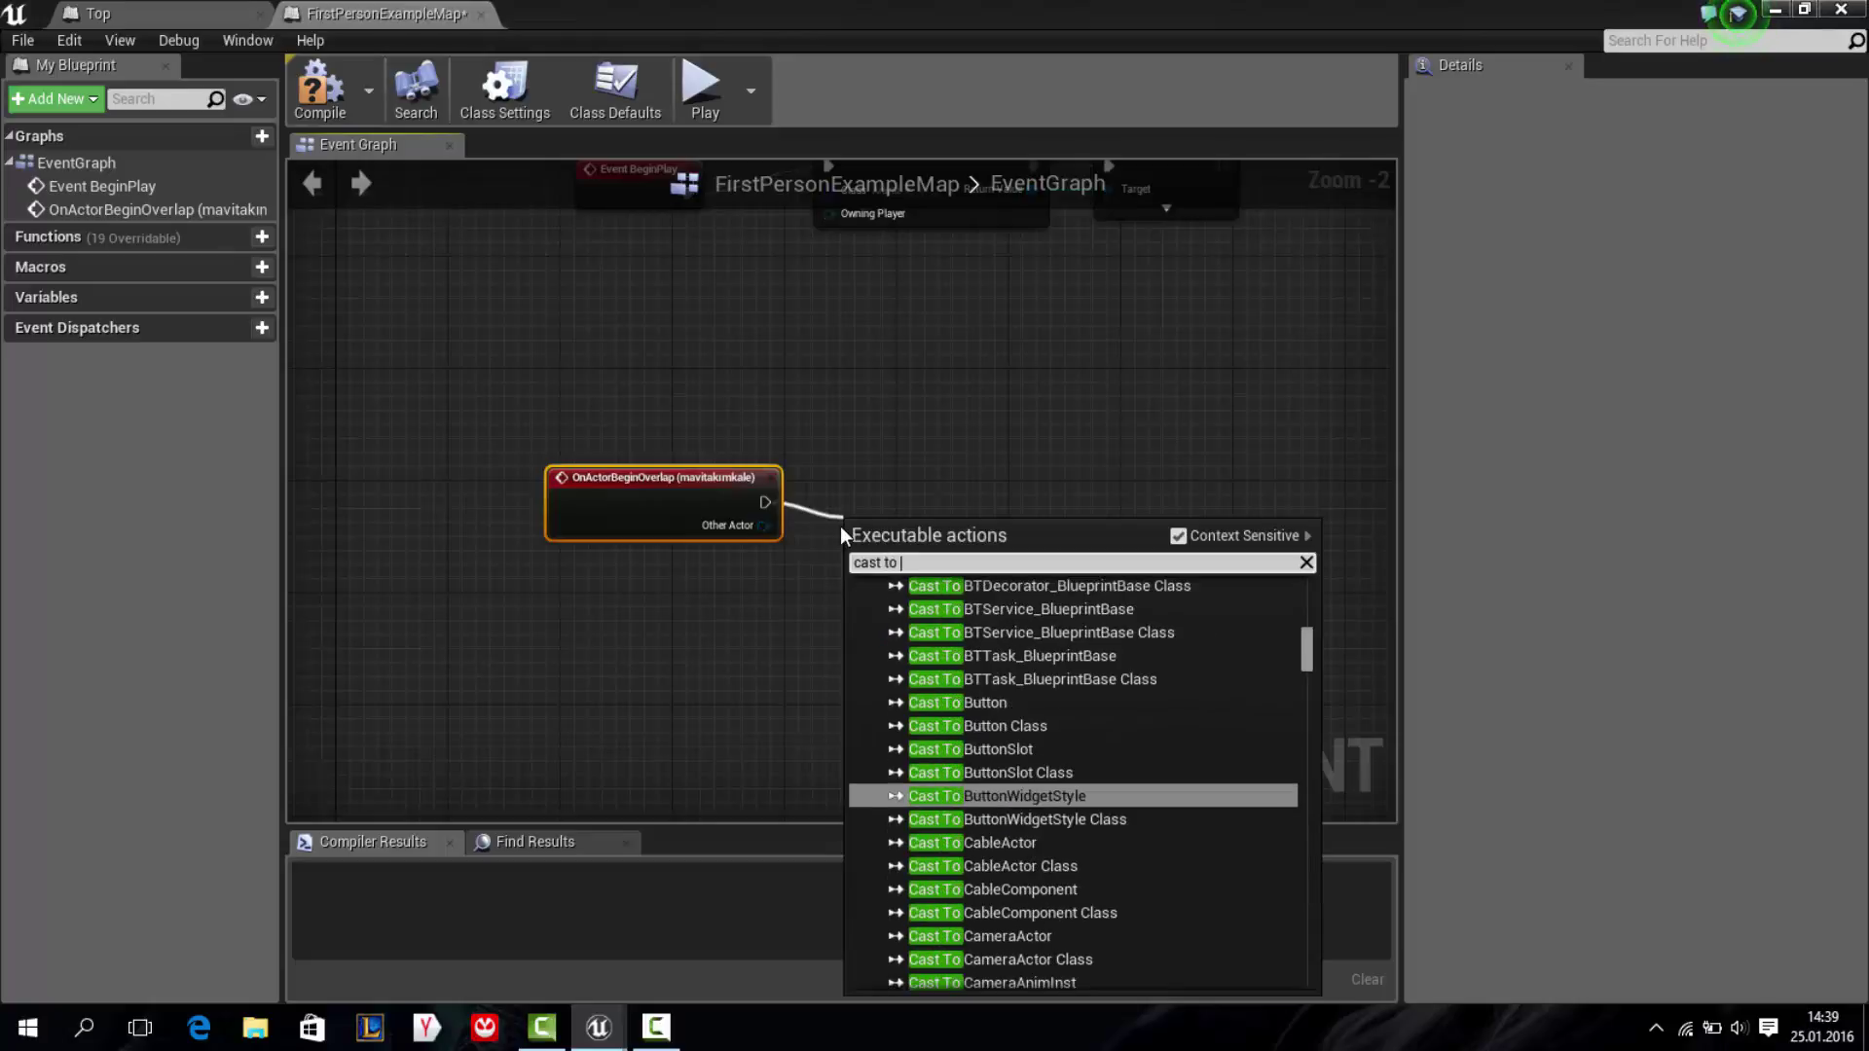
text(top)
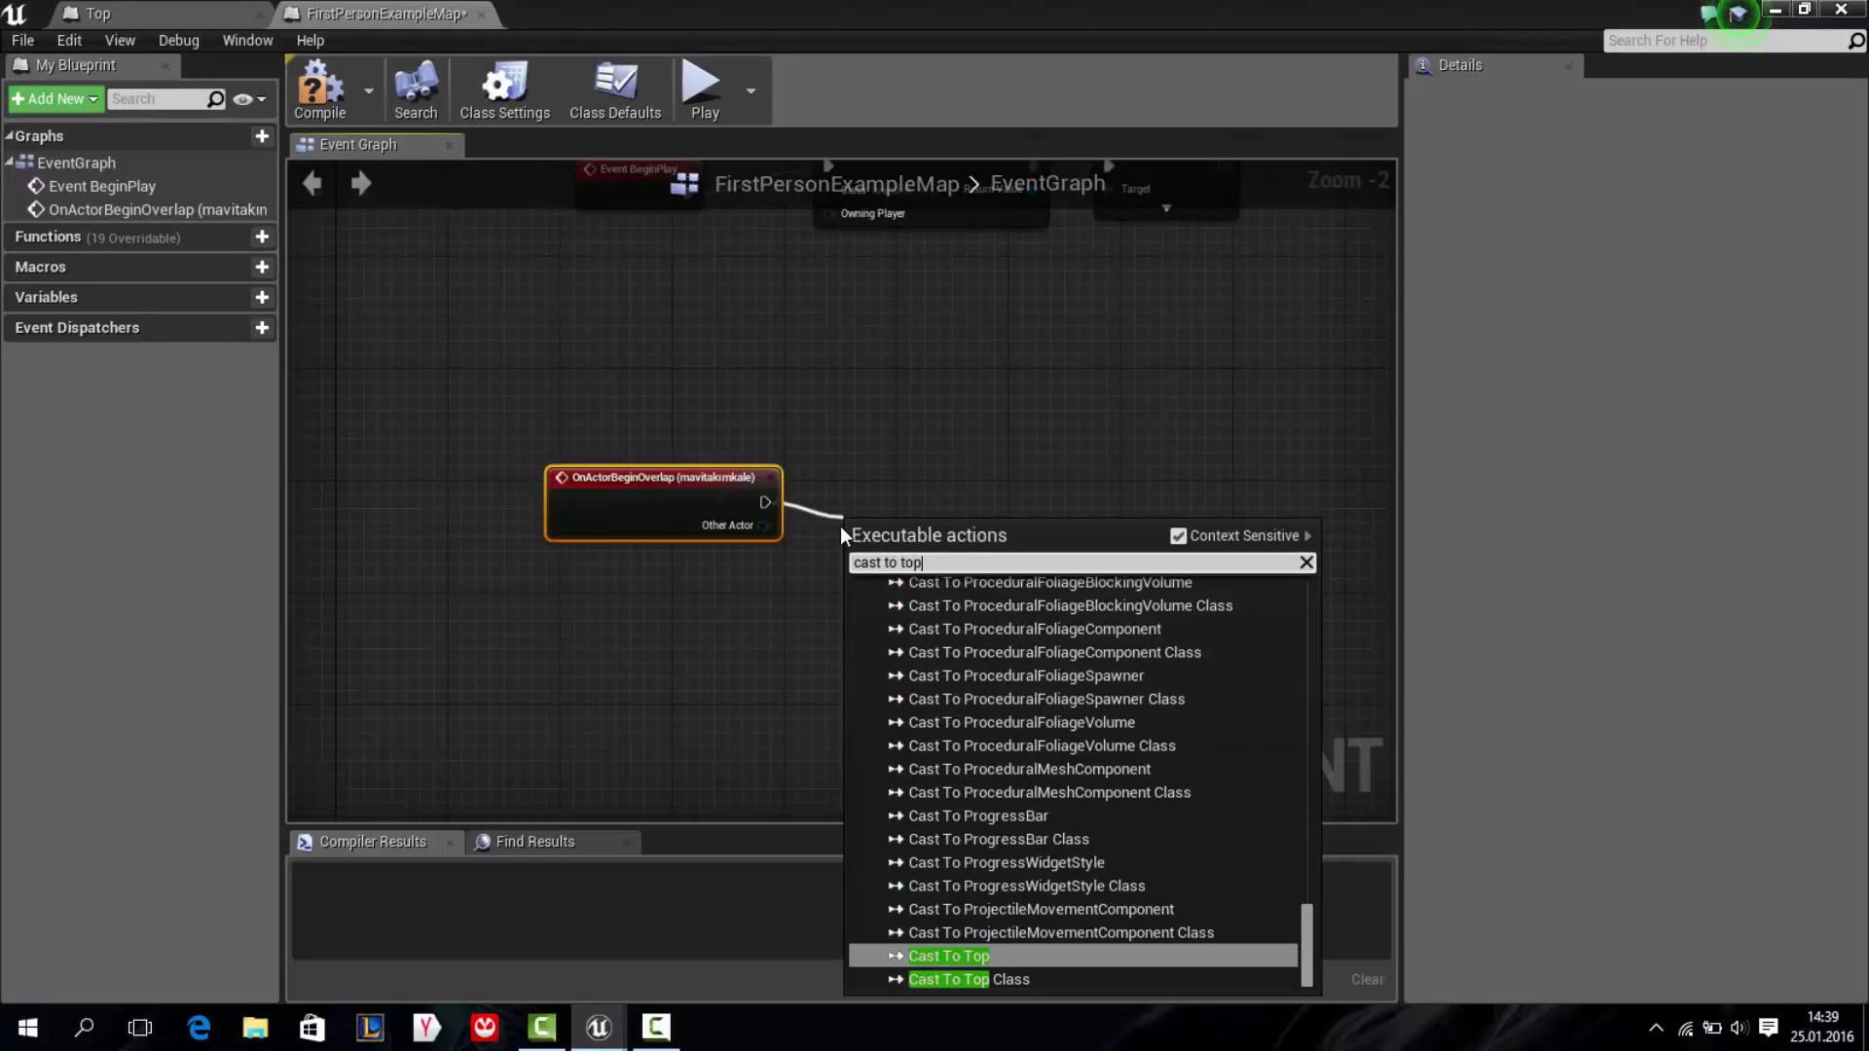
key(Return)
drag(902, 551, 889, 494)
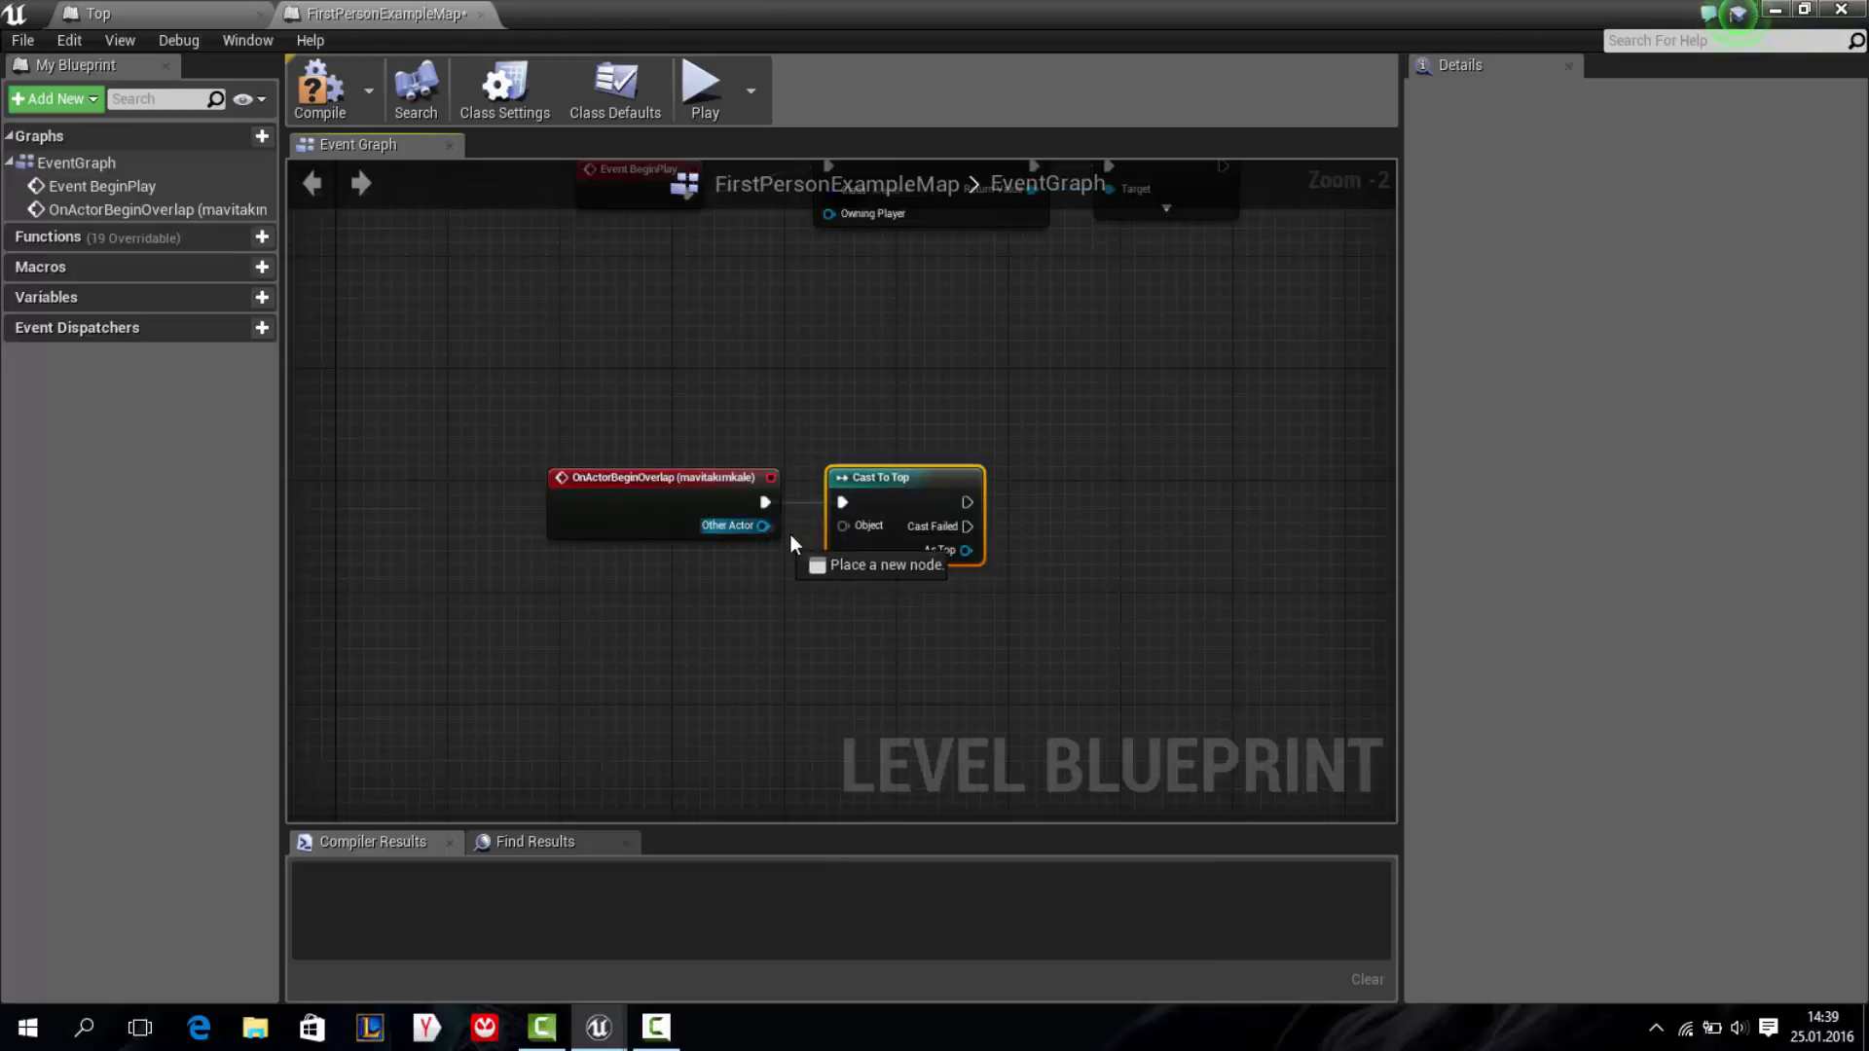
mouse_move(772, 527)
mouse_down()
mouse_move(843, 526)
mouse_move(834, 497)
mouse_up()
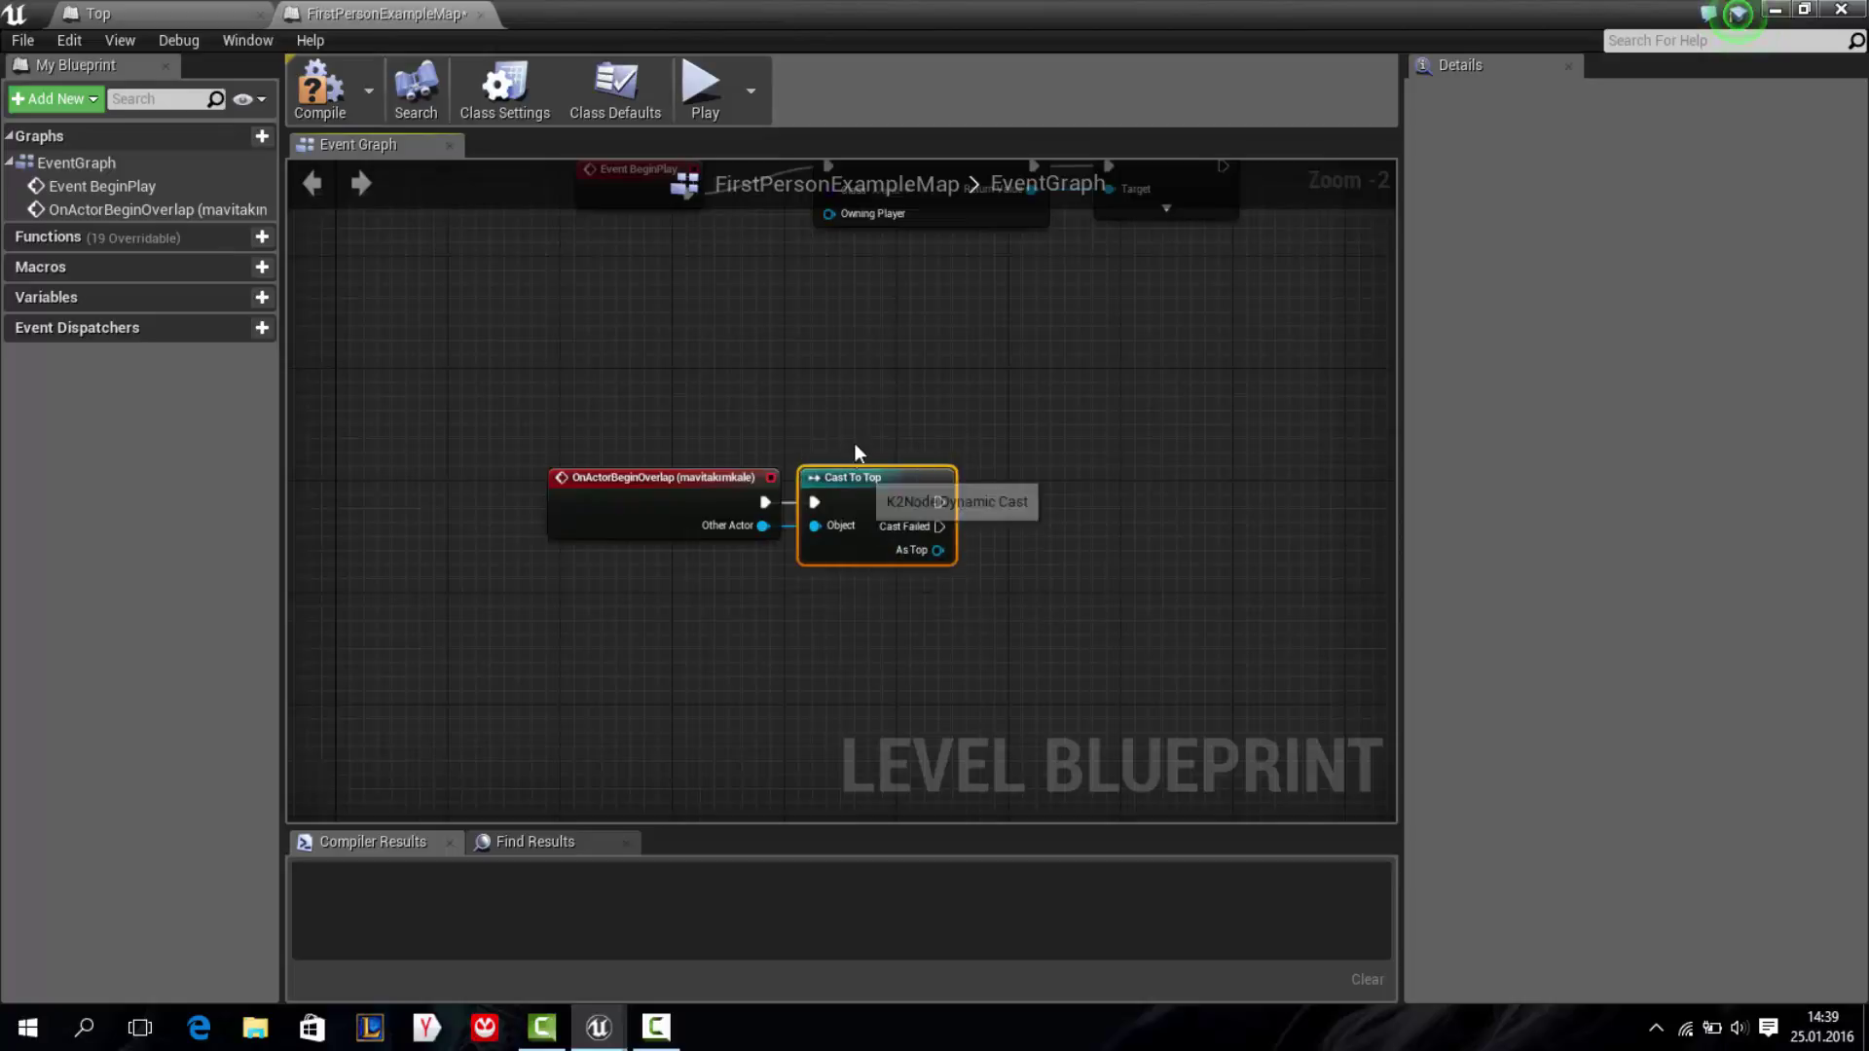
Reposition the event and Cast To Top nodes within the Event Graph
drag(838, 420, 909, 532)
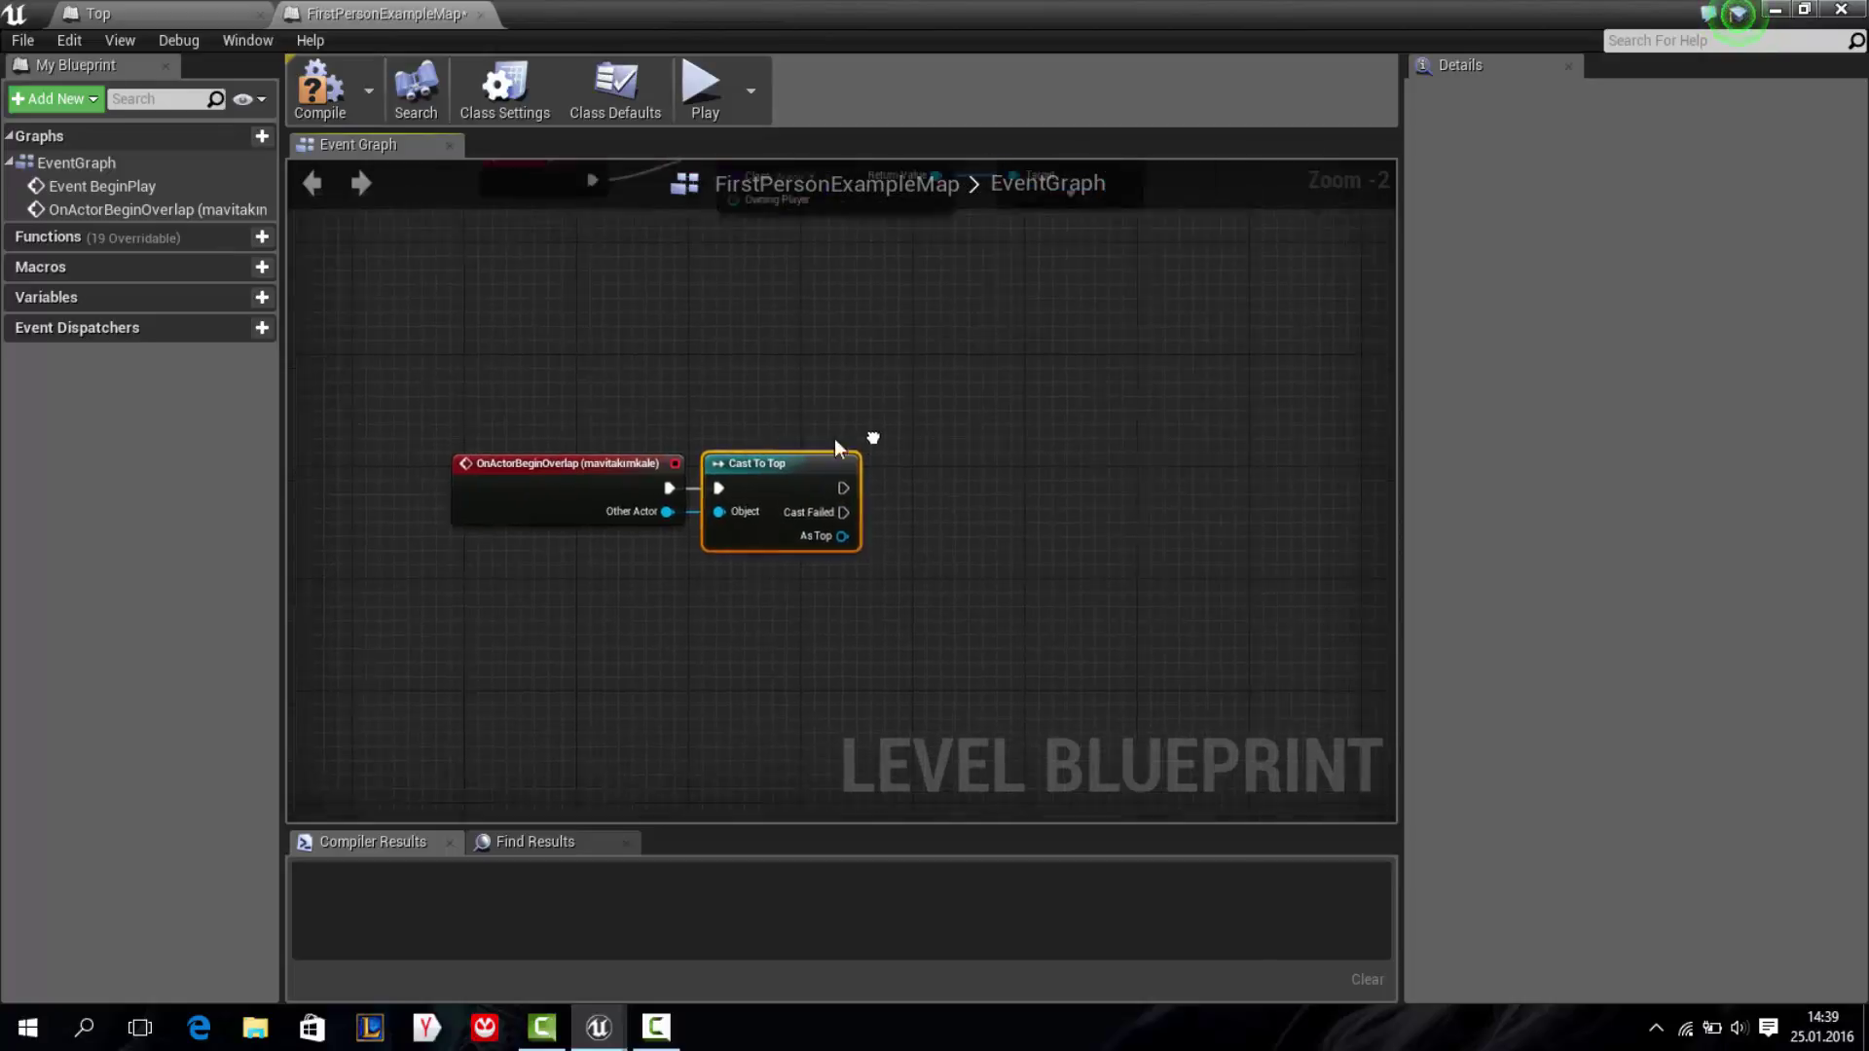
right_drag(924, 467, 790, 449)
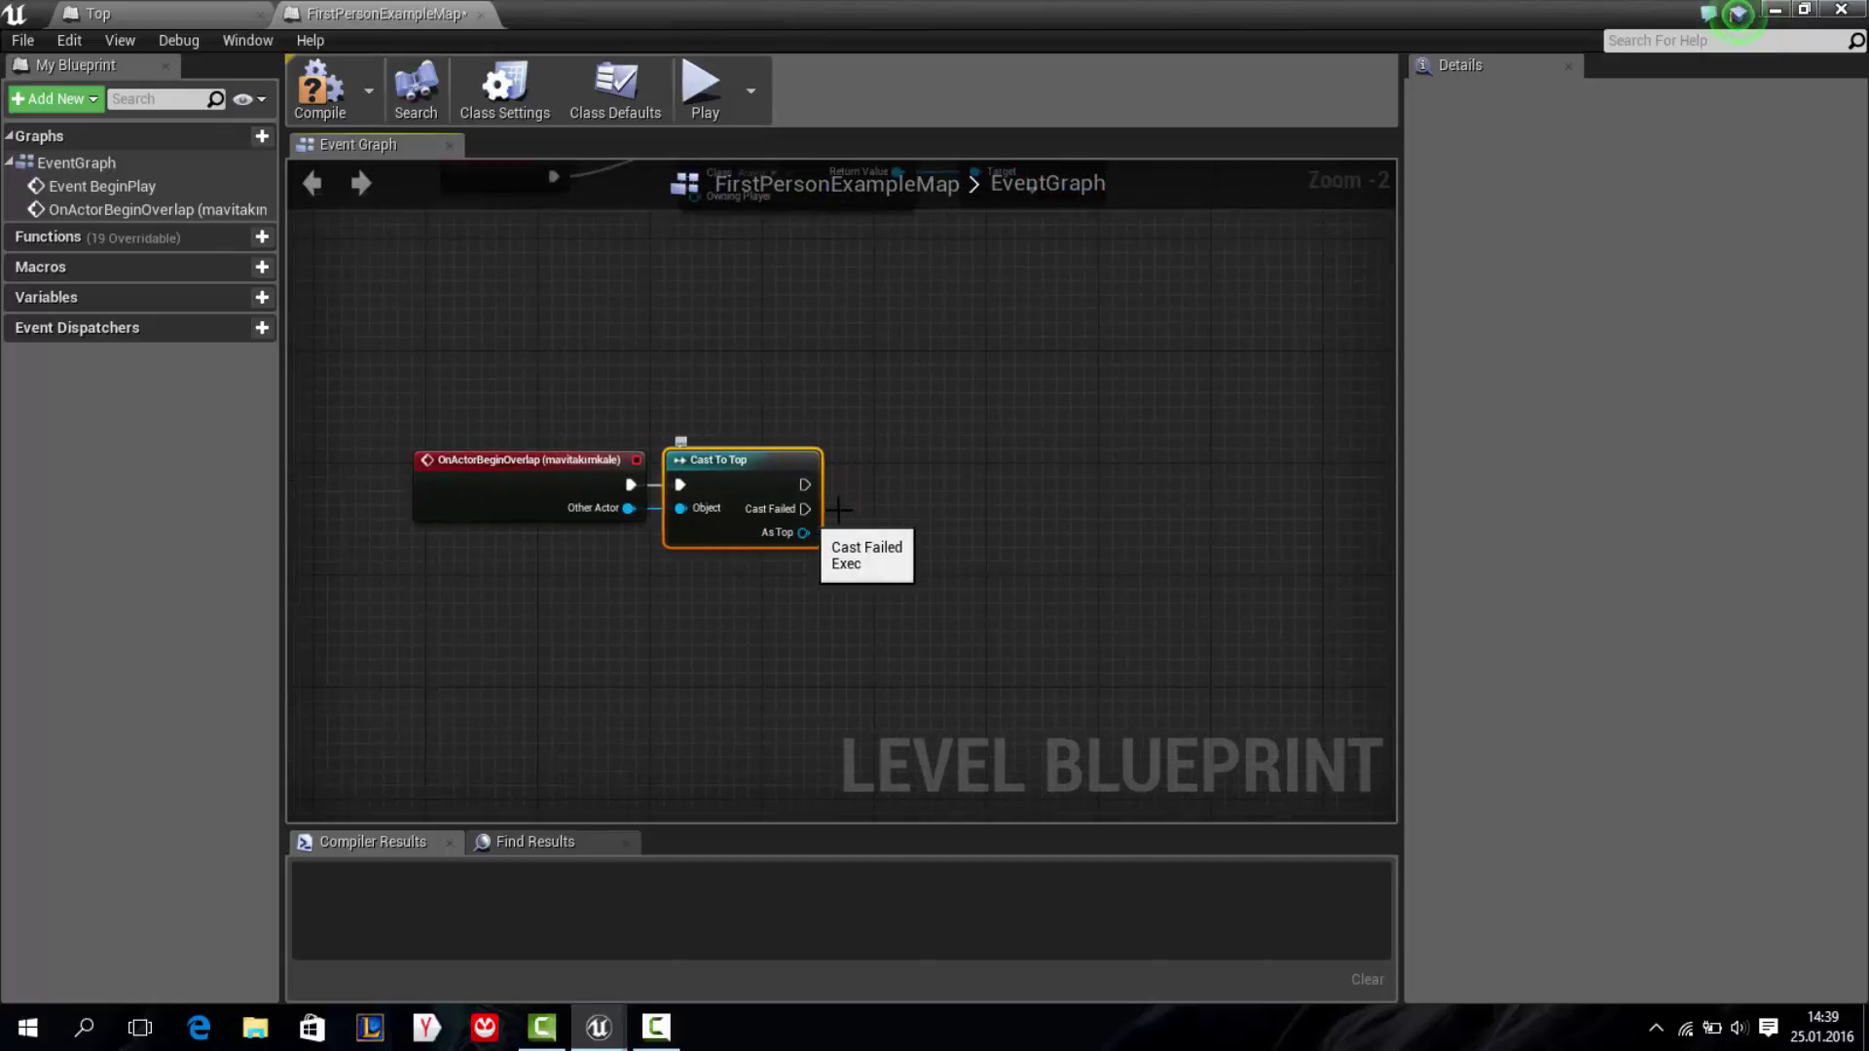
right_drag(812, 521, 761, 516)
drag(761, 521, 728, 525)
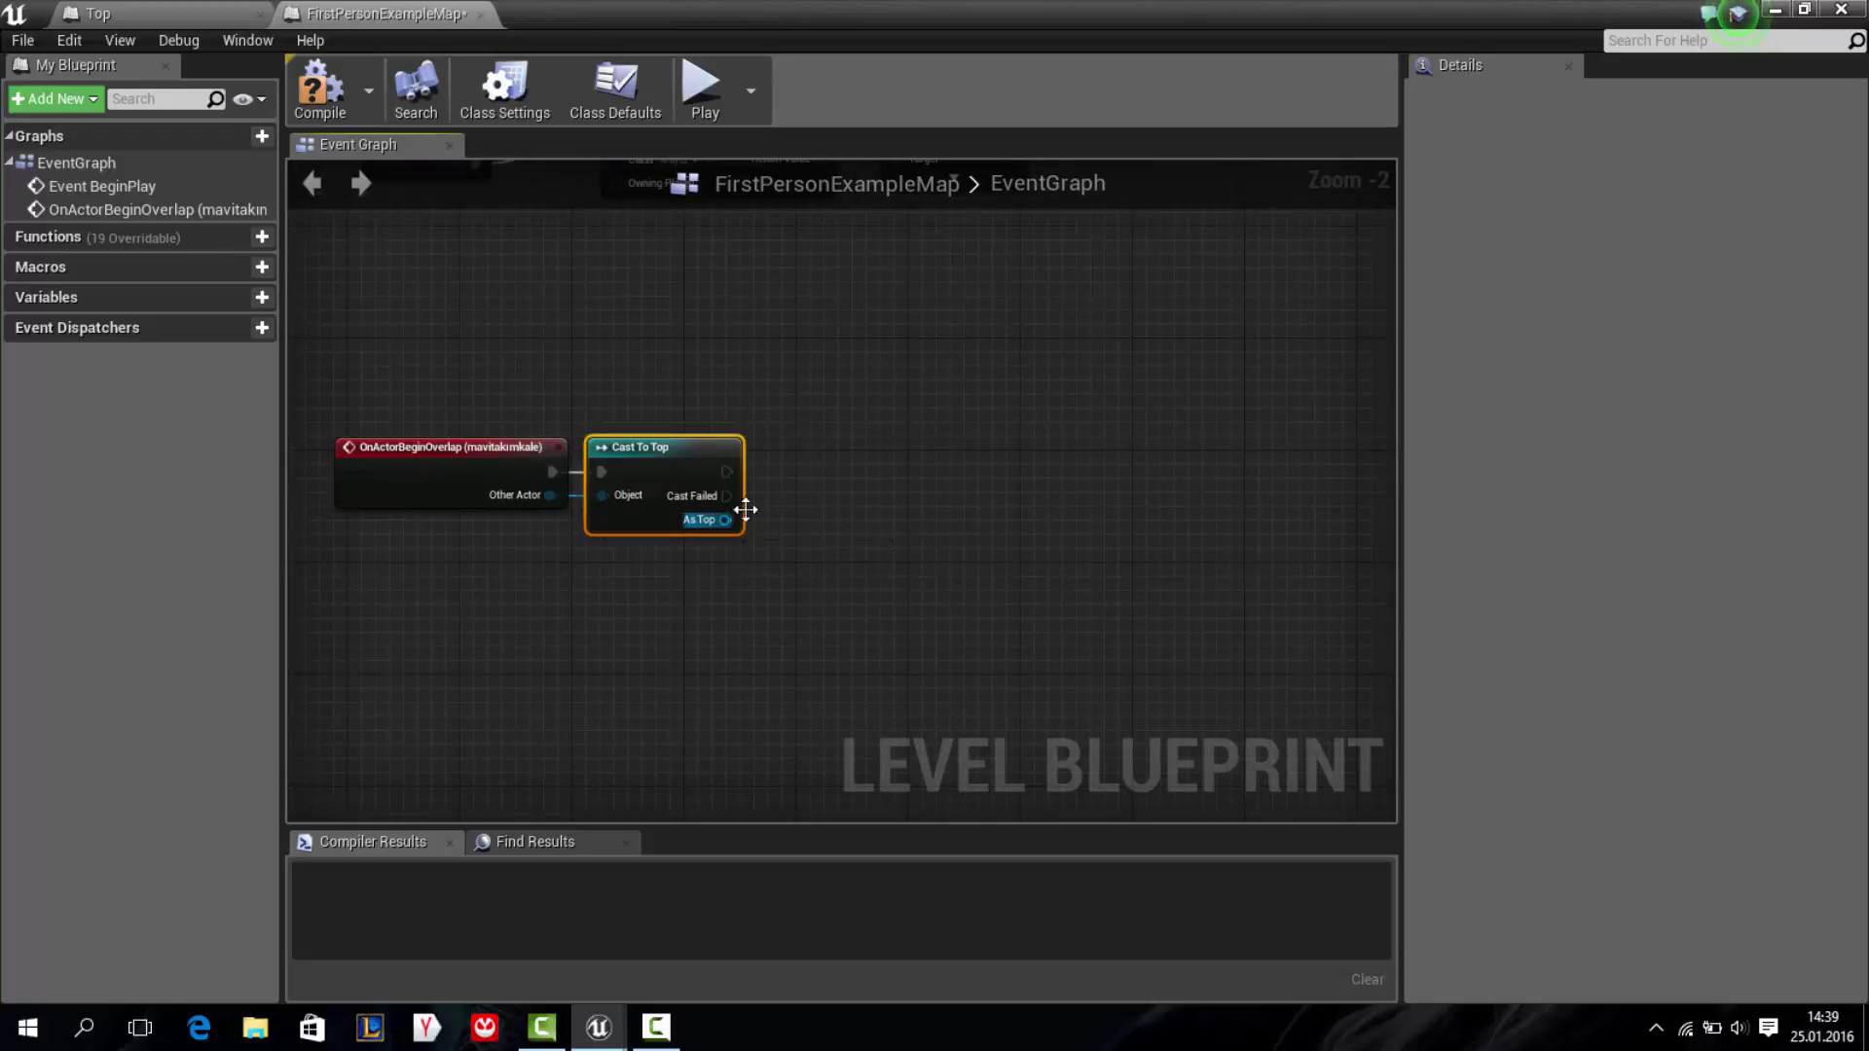
right_drag(769, 501, 849, 498)
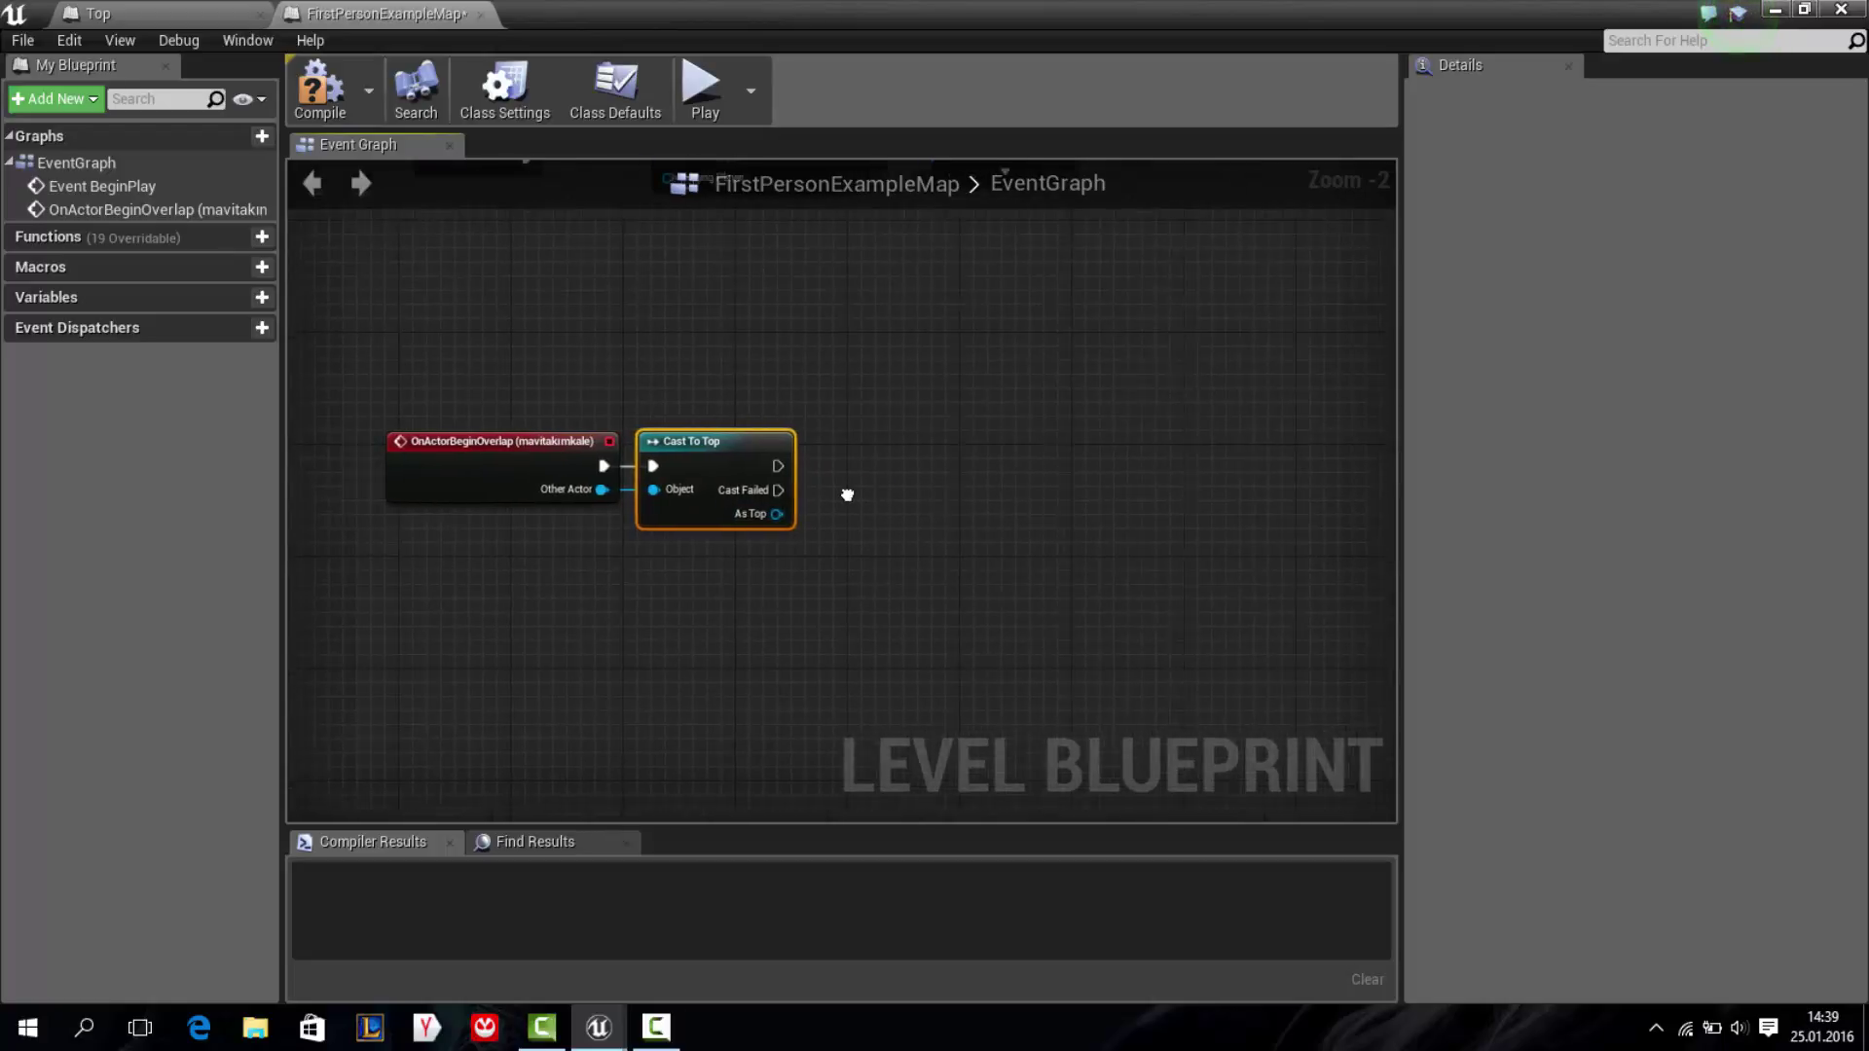
Add a Level Blueprint variable named kırmızıtakımskor and set its type to Integer
click(250, 302)
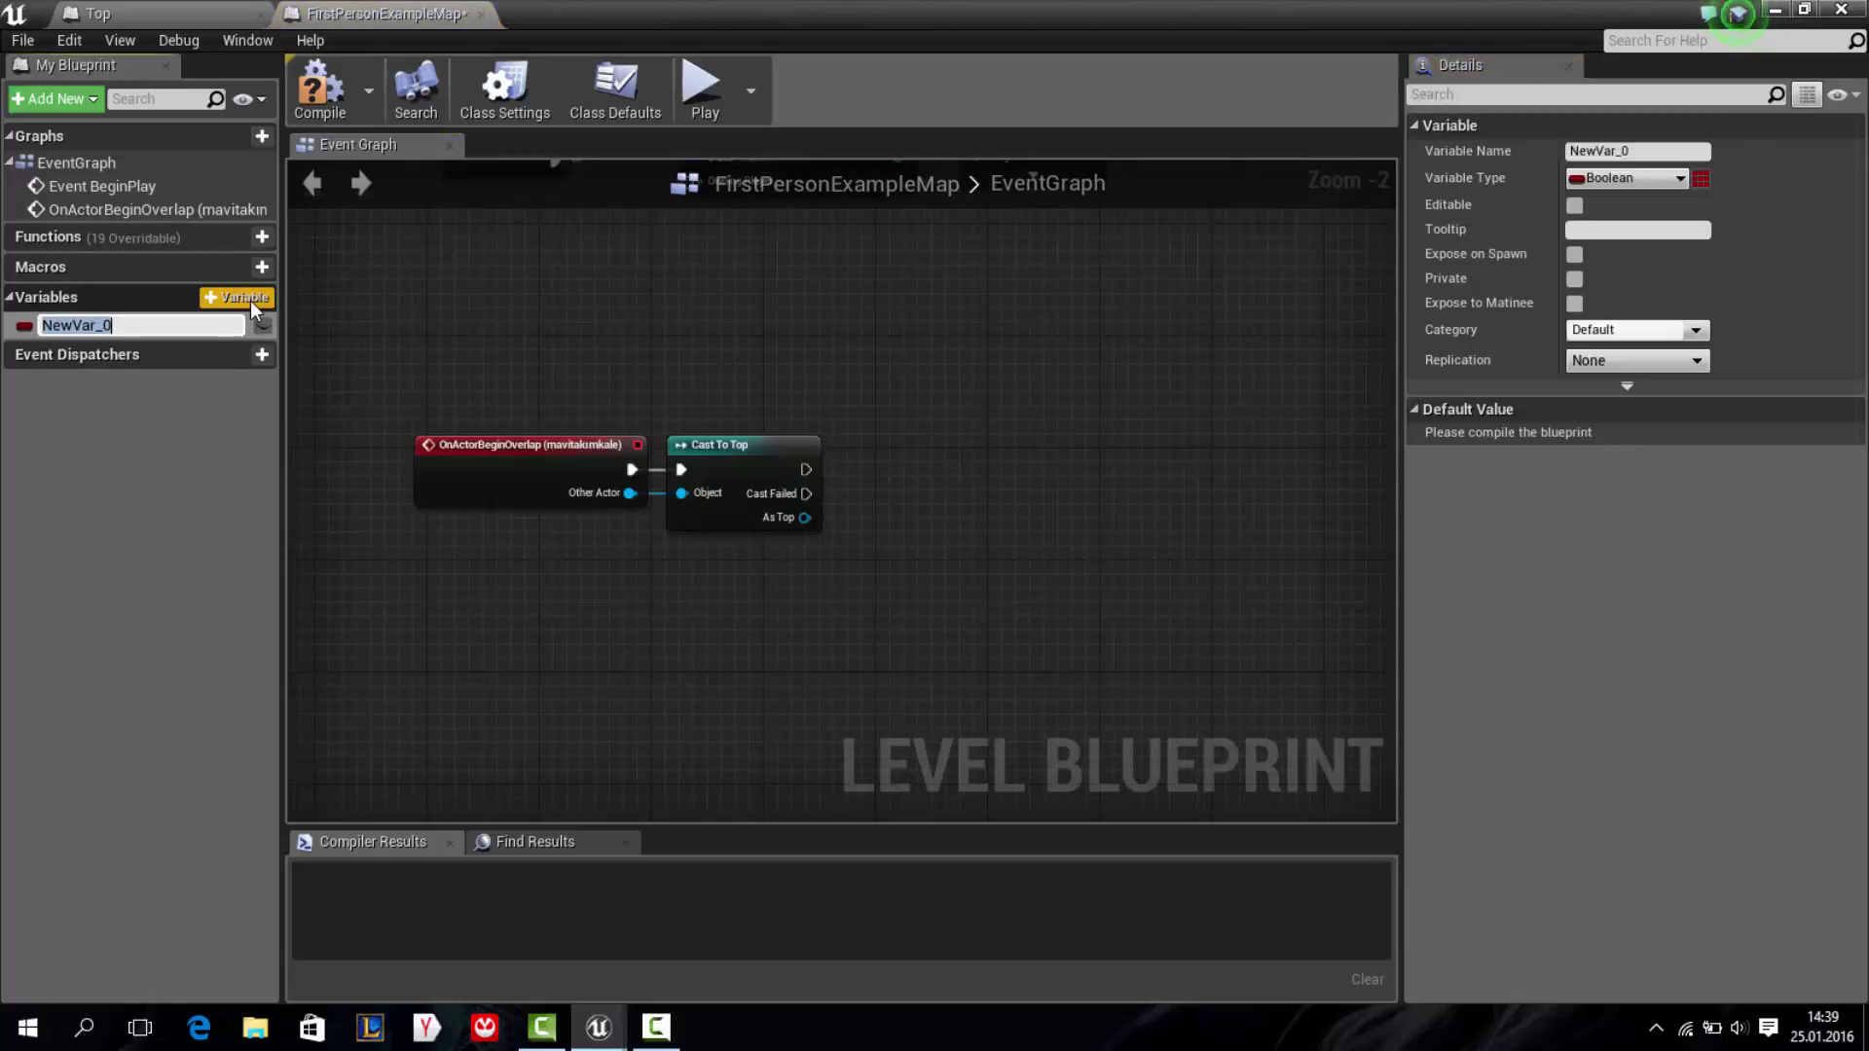
text(kı)
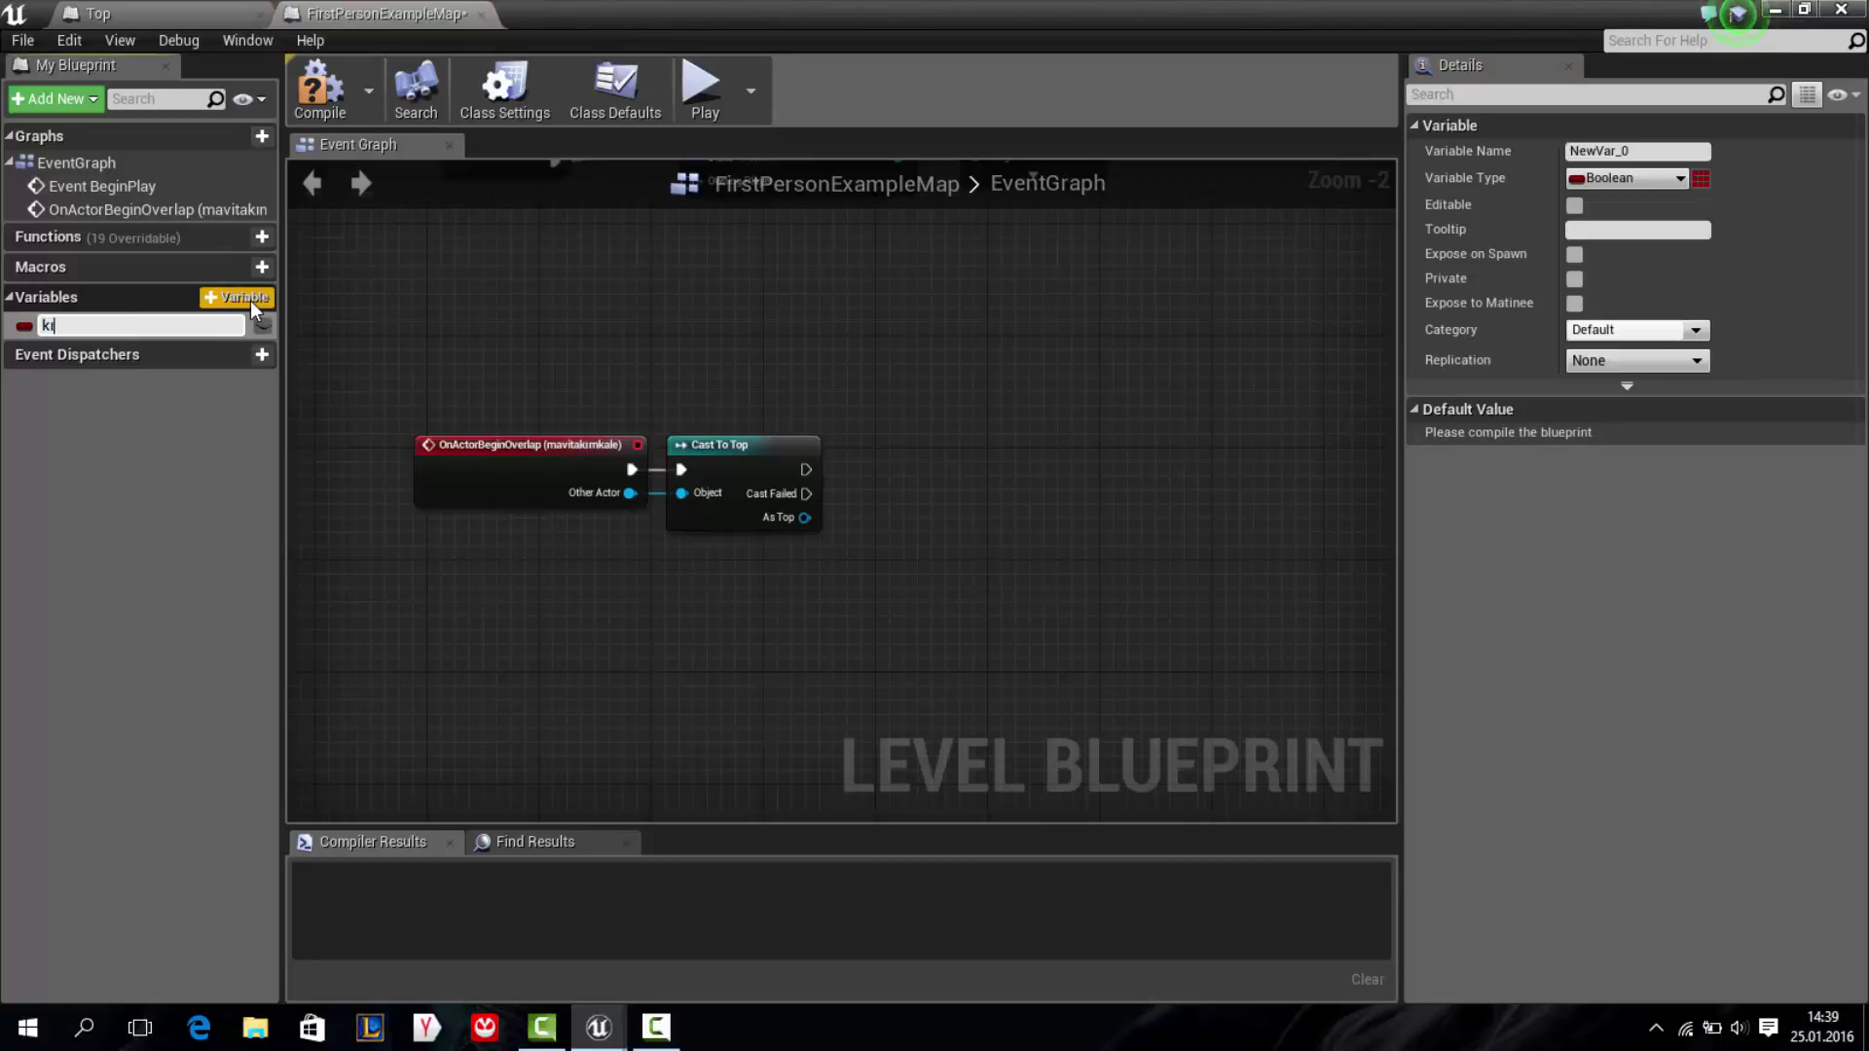
text(rmızıtakım)
text(skor)
key(Return)
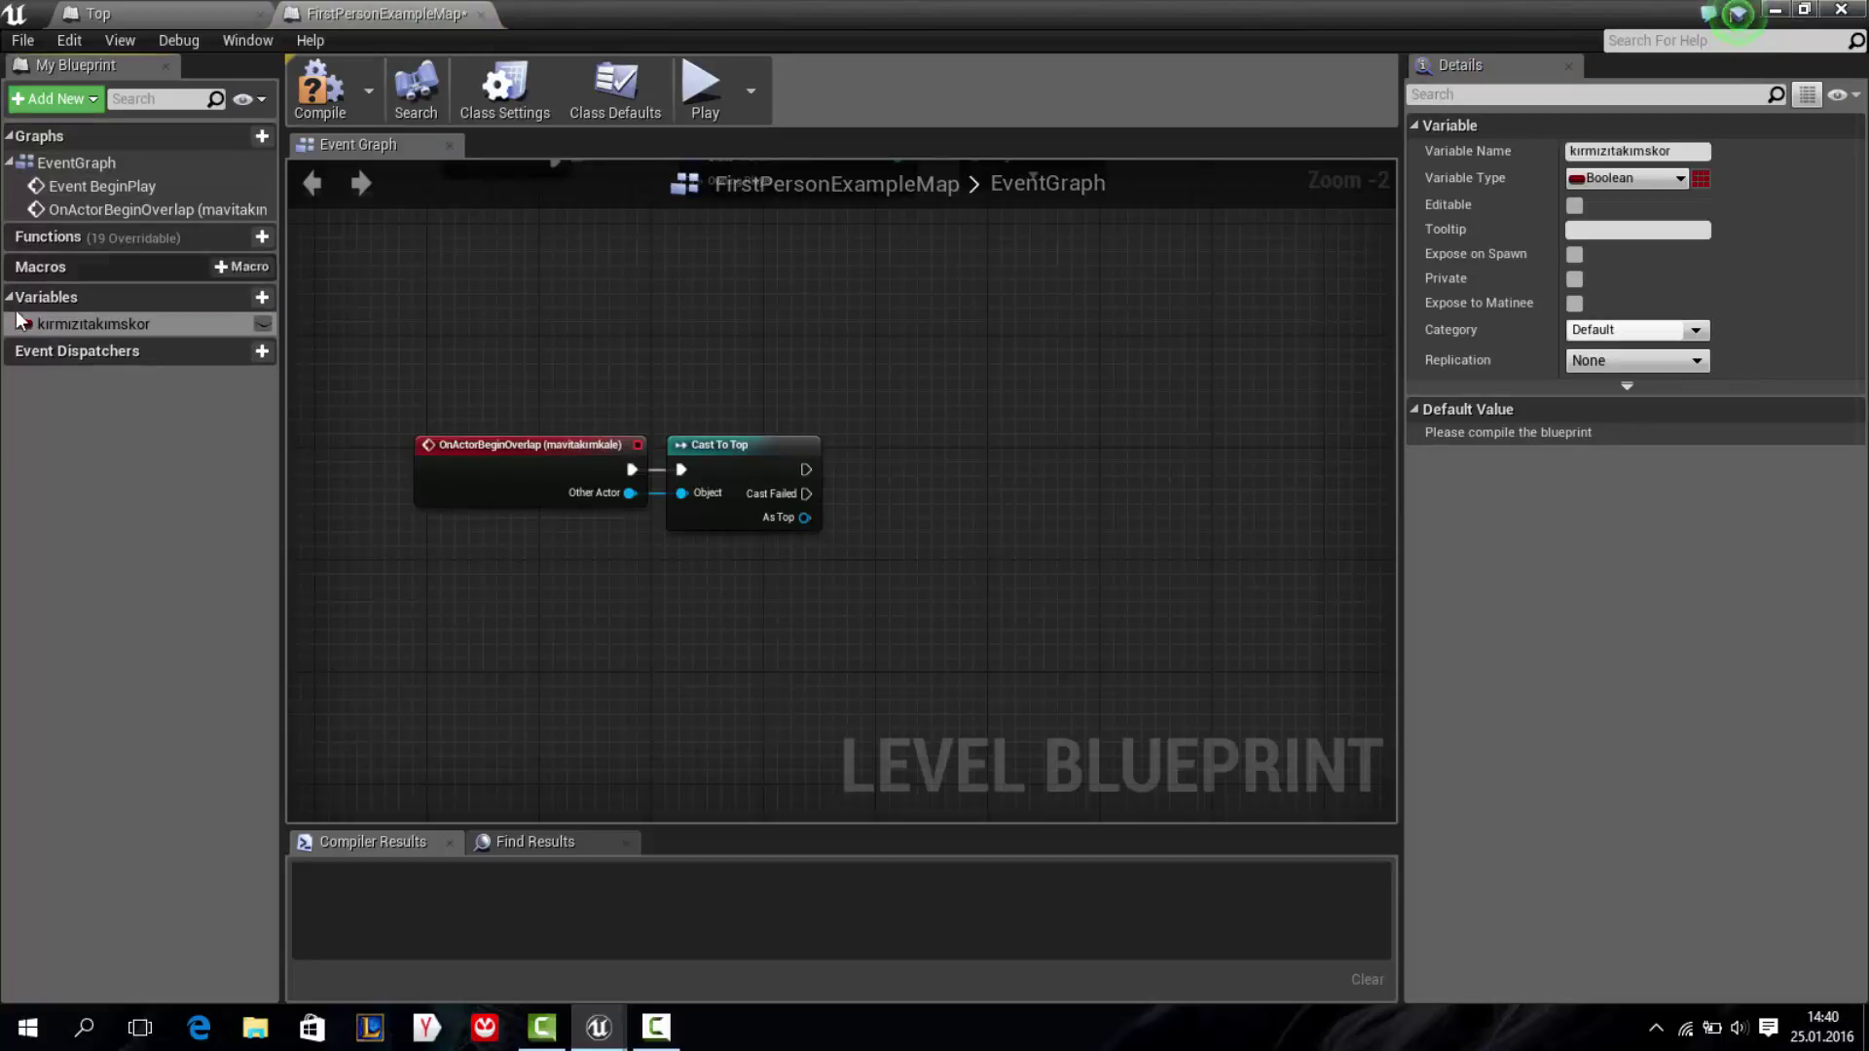
click(23, 324)
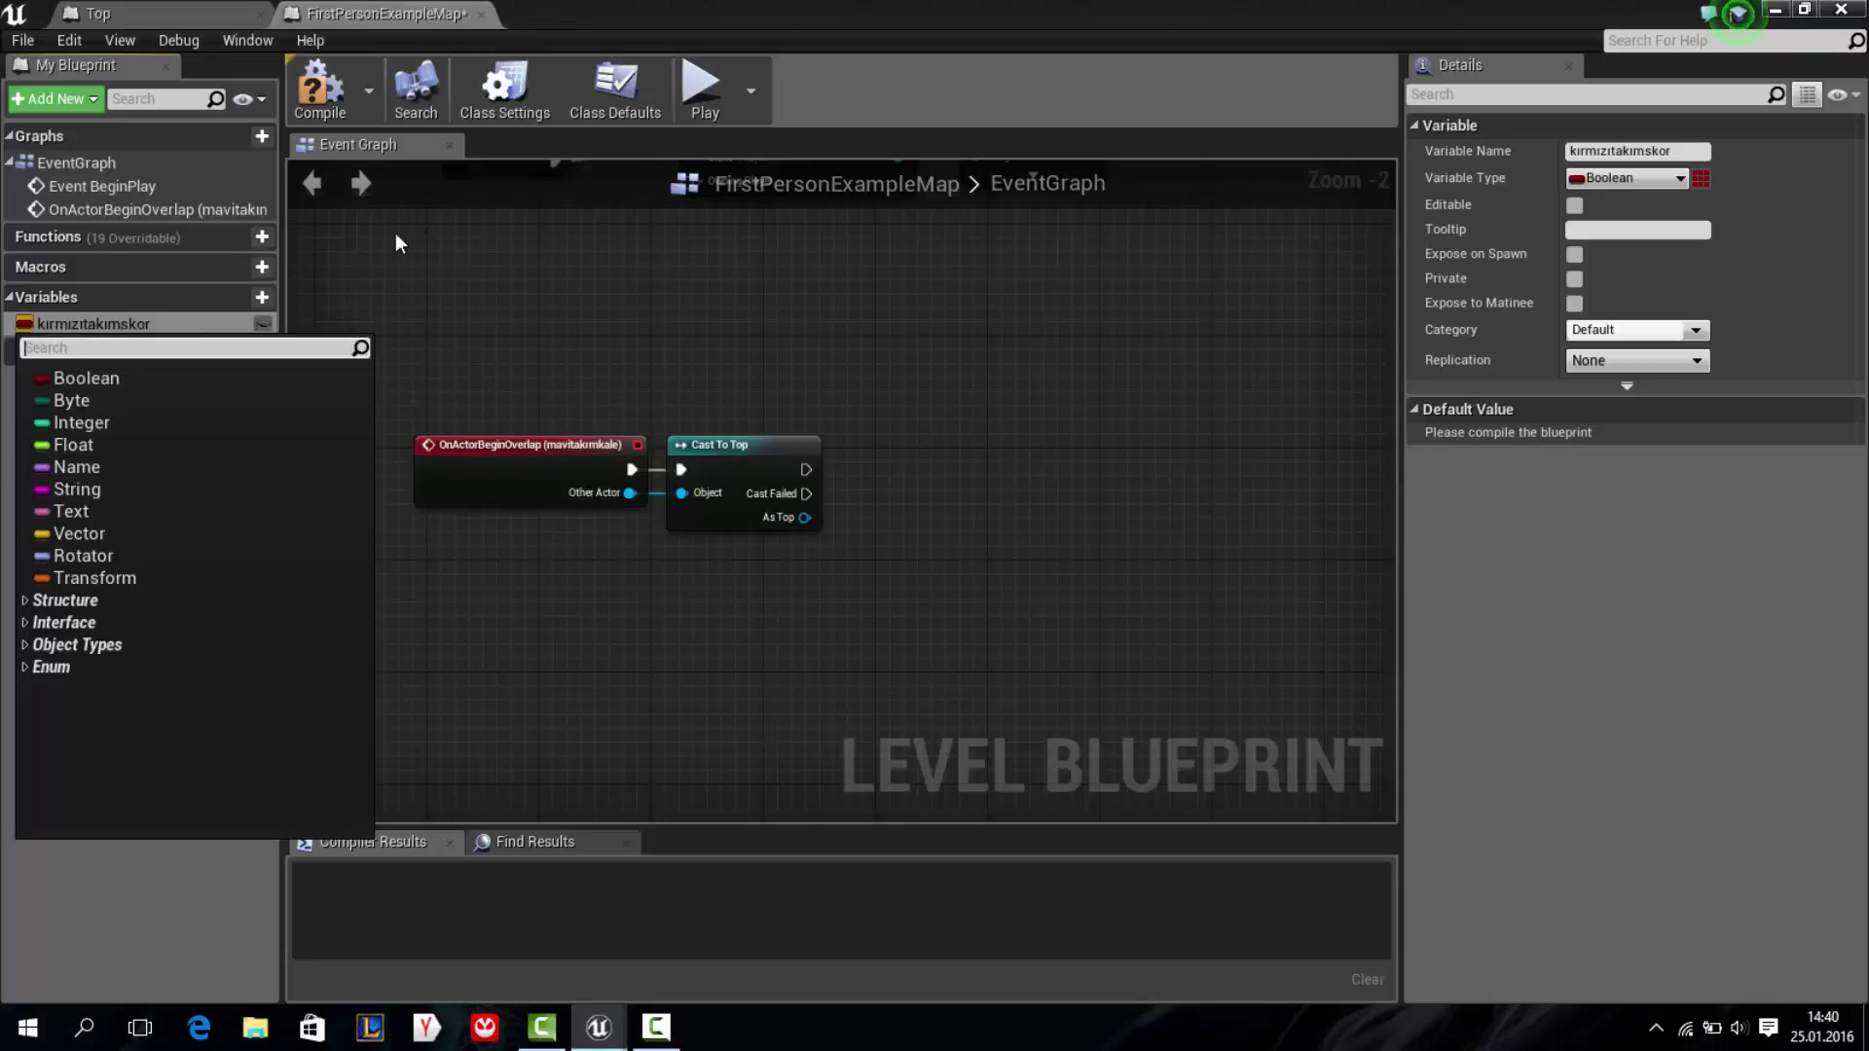
click(103, 422)
right_drag(534, 306, 478, 273)
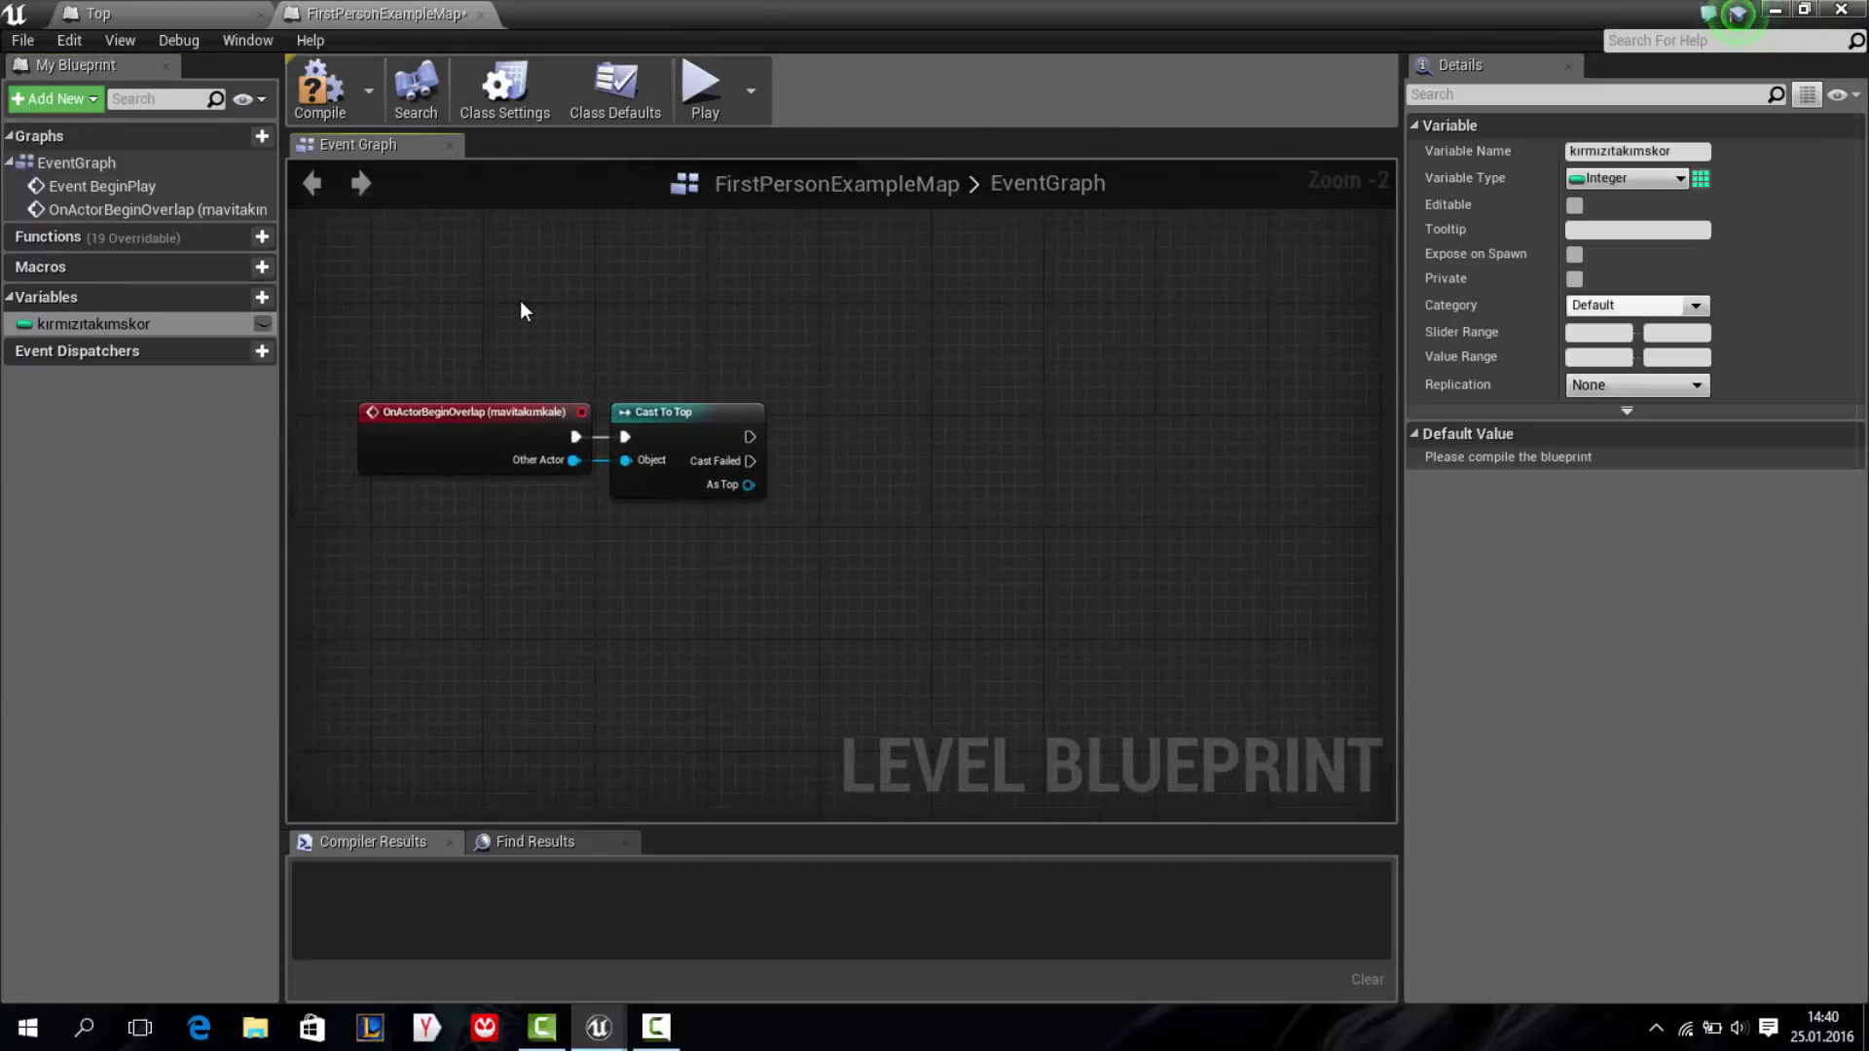
scroll(620, 322, up, 2)
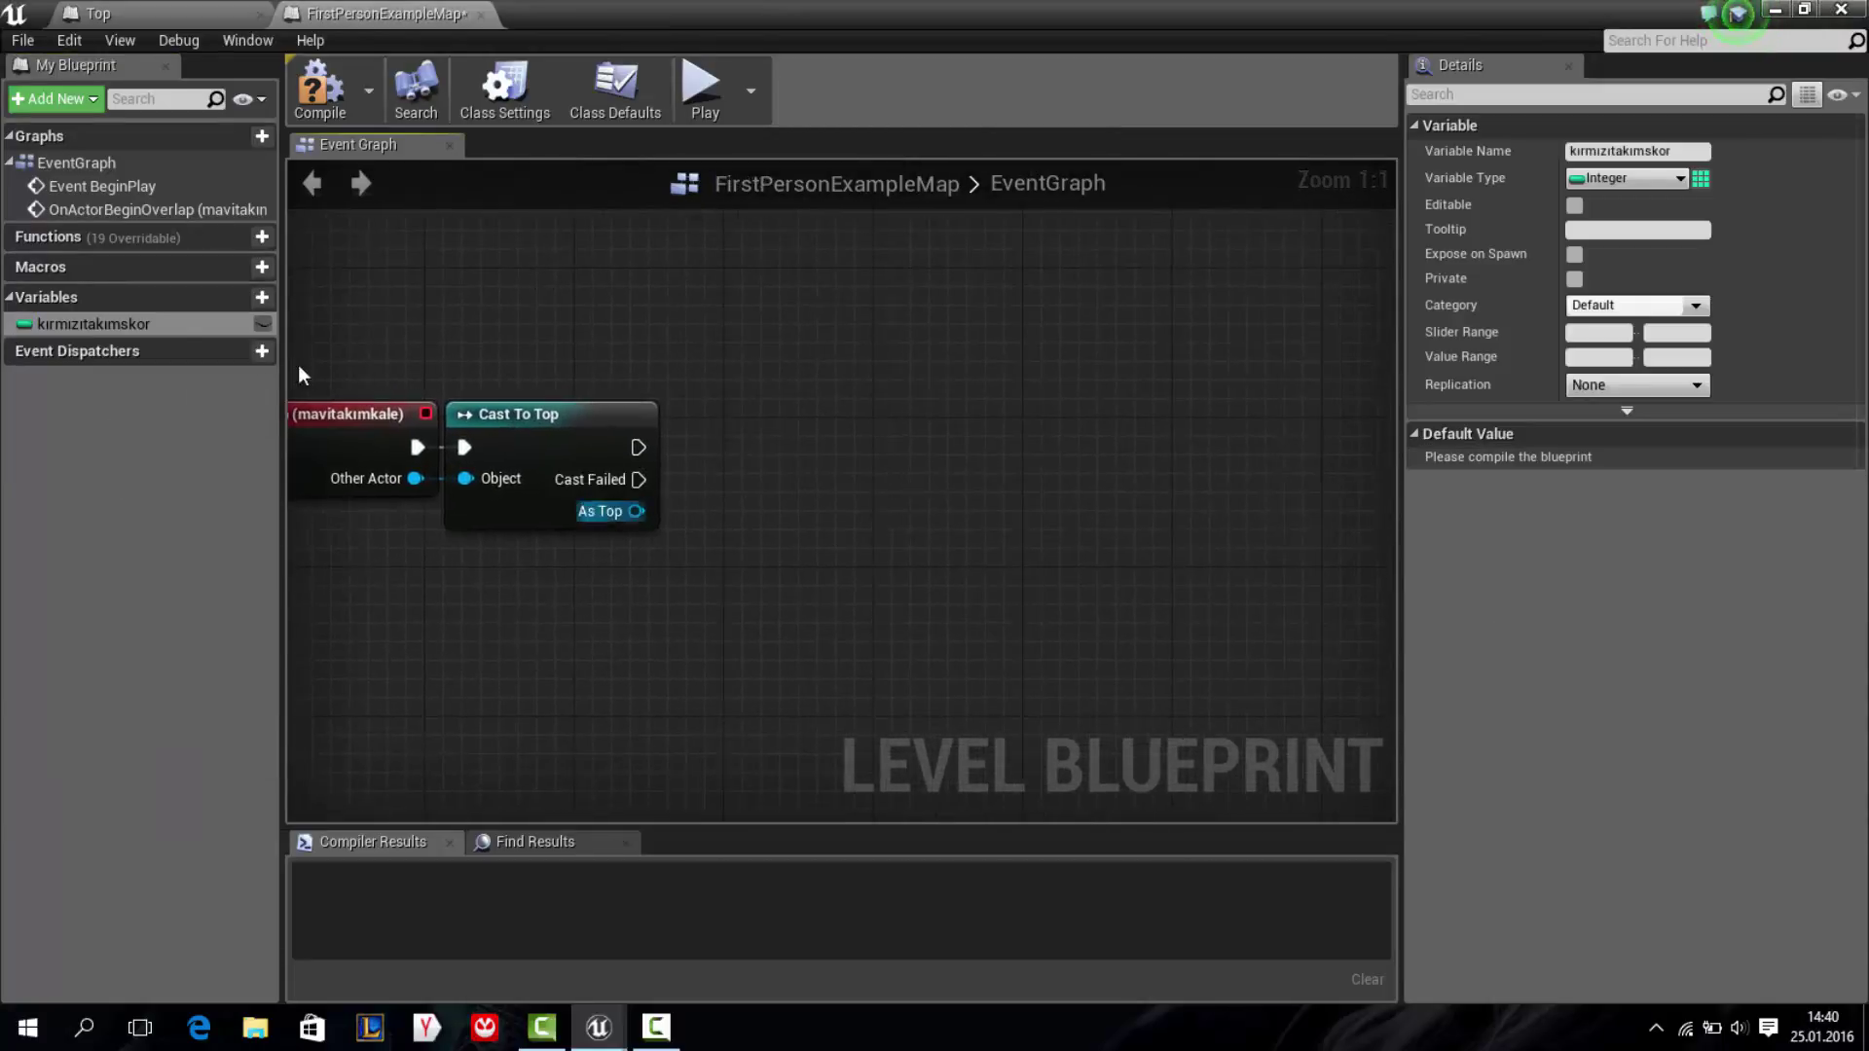
Add a SET kırmızıtakımskor node and route Cast To Top through a DoOnce into it
mouse_move(115, 323)
ctrl+mouse_down()
mouse_move(827, 465)
mouse_move(780, 442)
mouse_move(796, 471)
mouse_move(1085, 447)
ctrl+mouse_up()
click(759, 471)
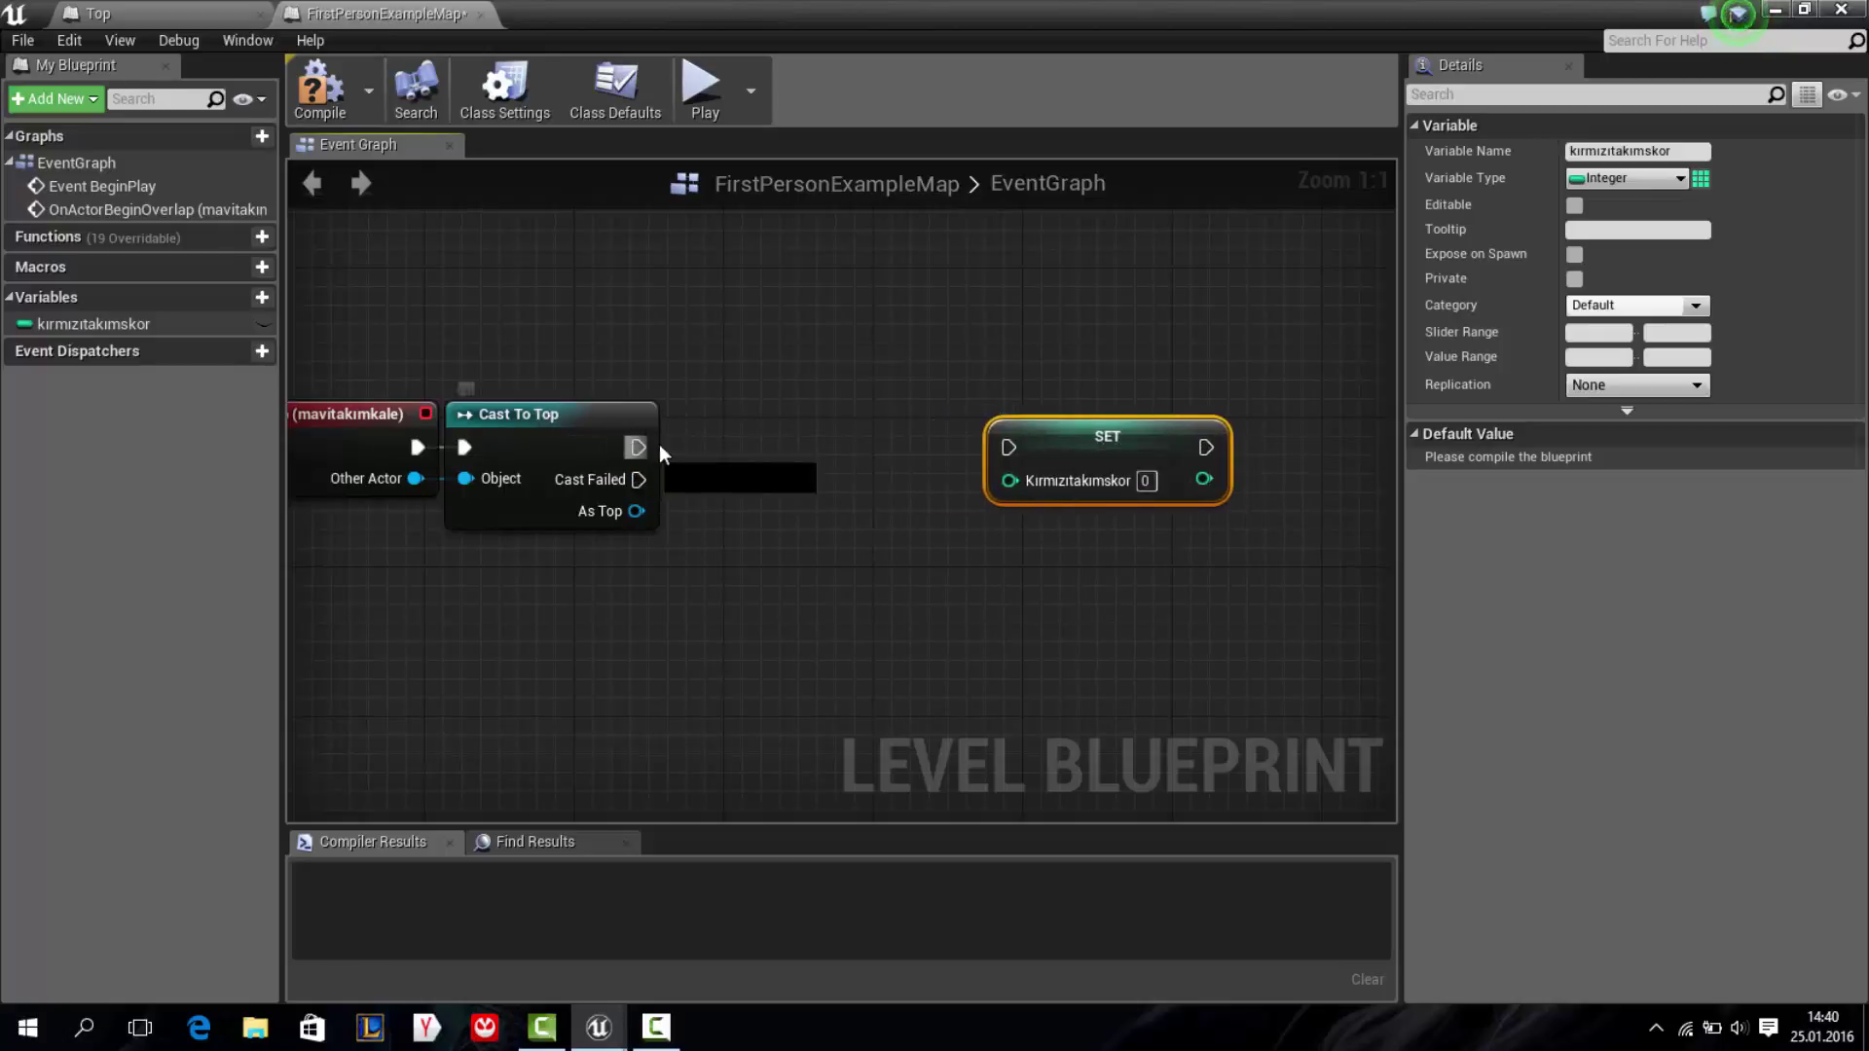
drag(638, 446, 709, 452)
text(doonce)
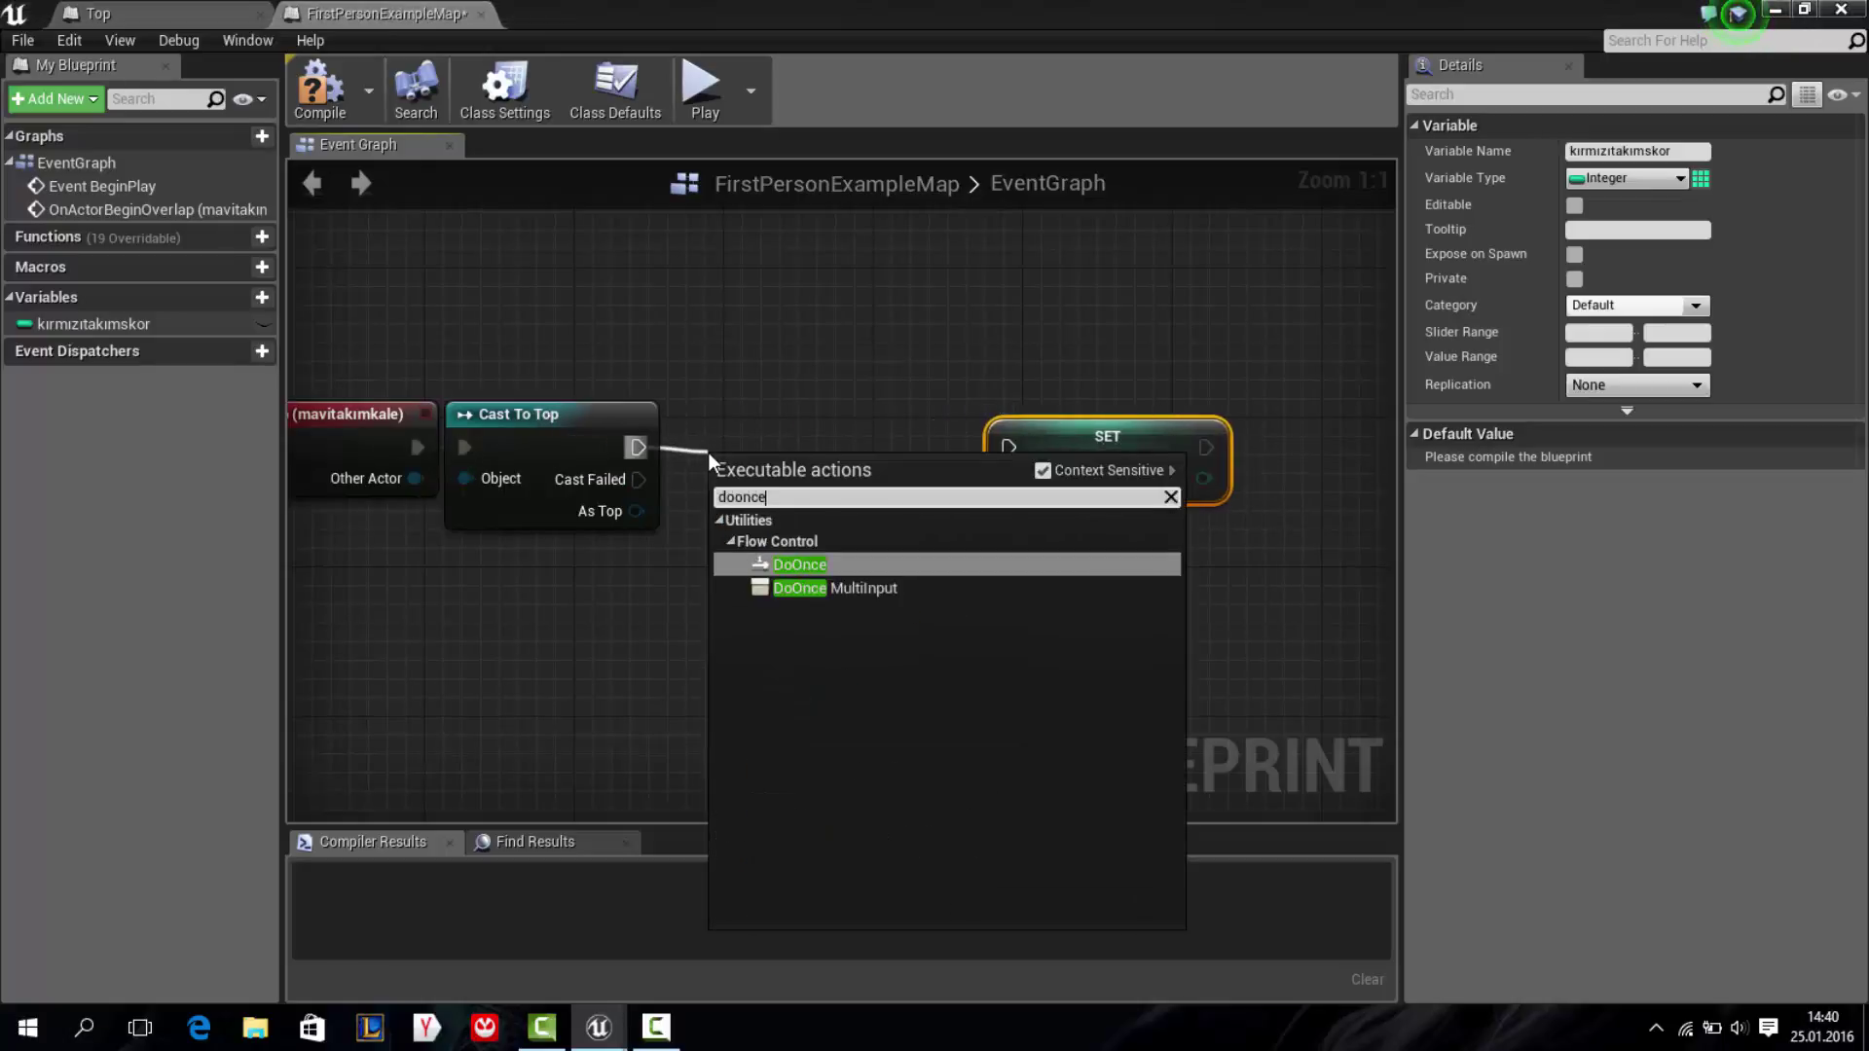
key(Return)
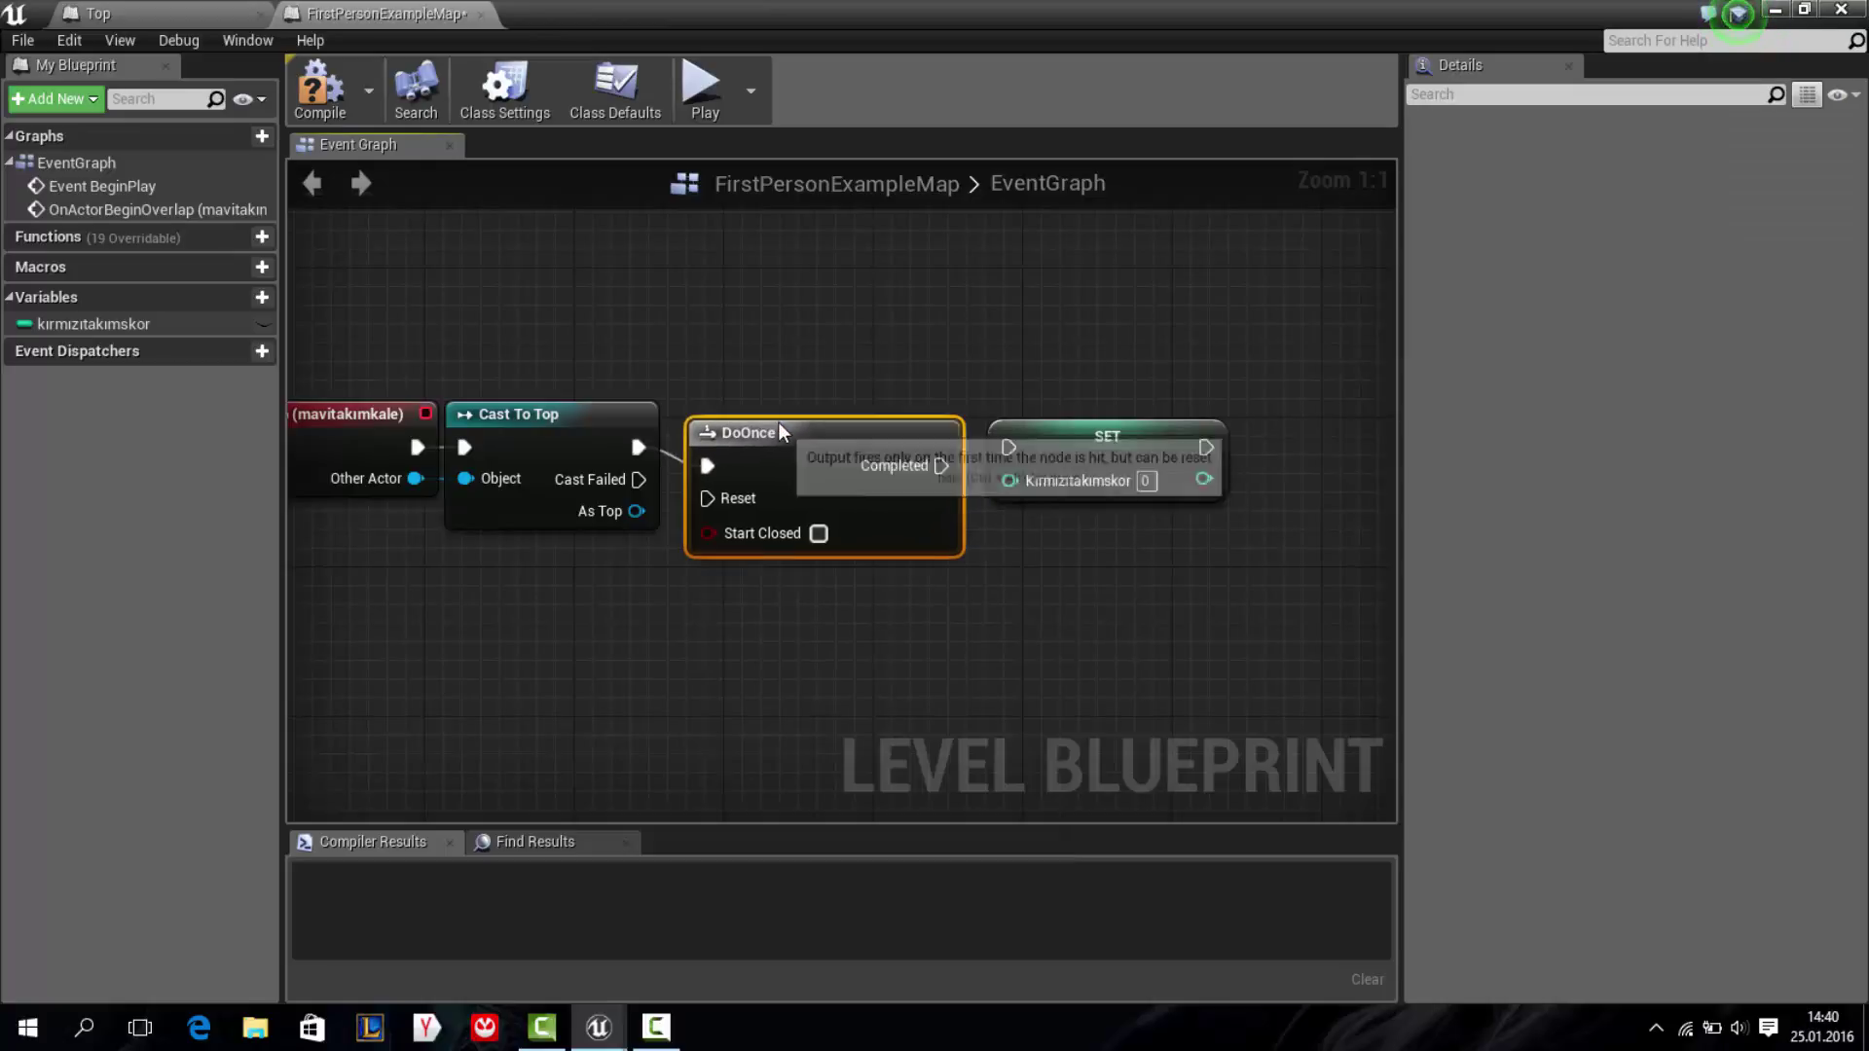
drag(779, 425, 775, 412)
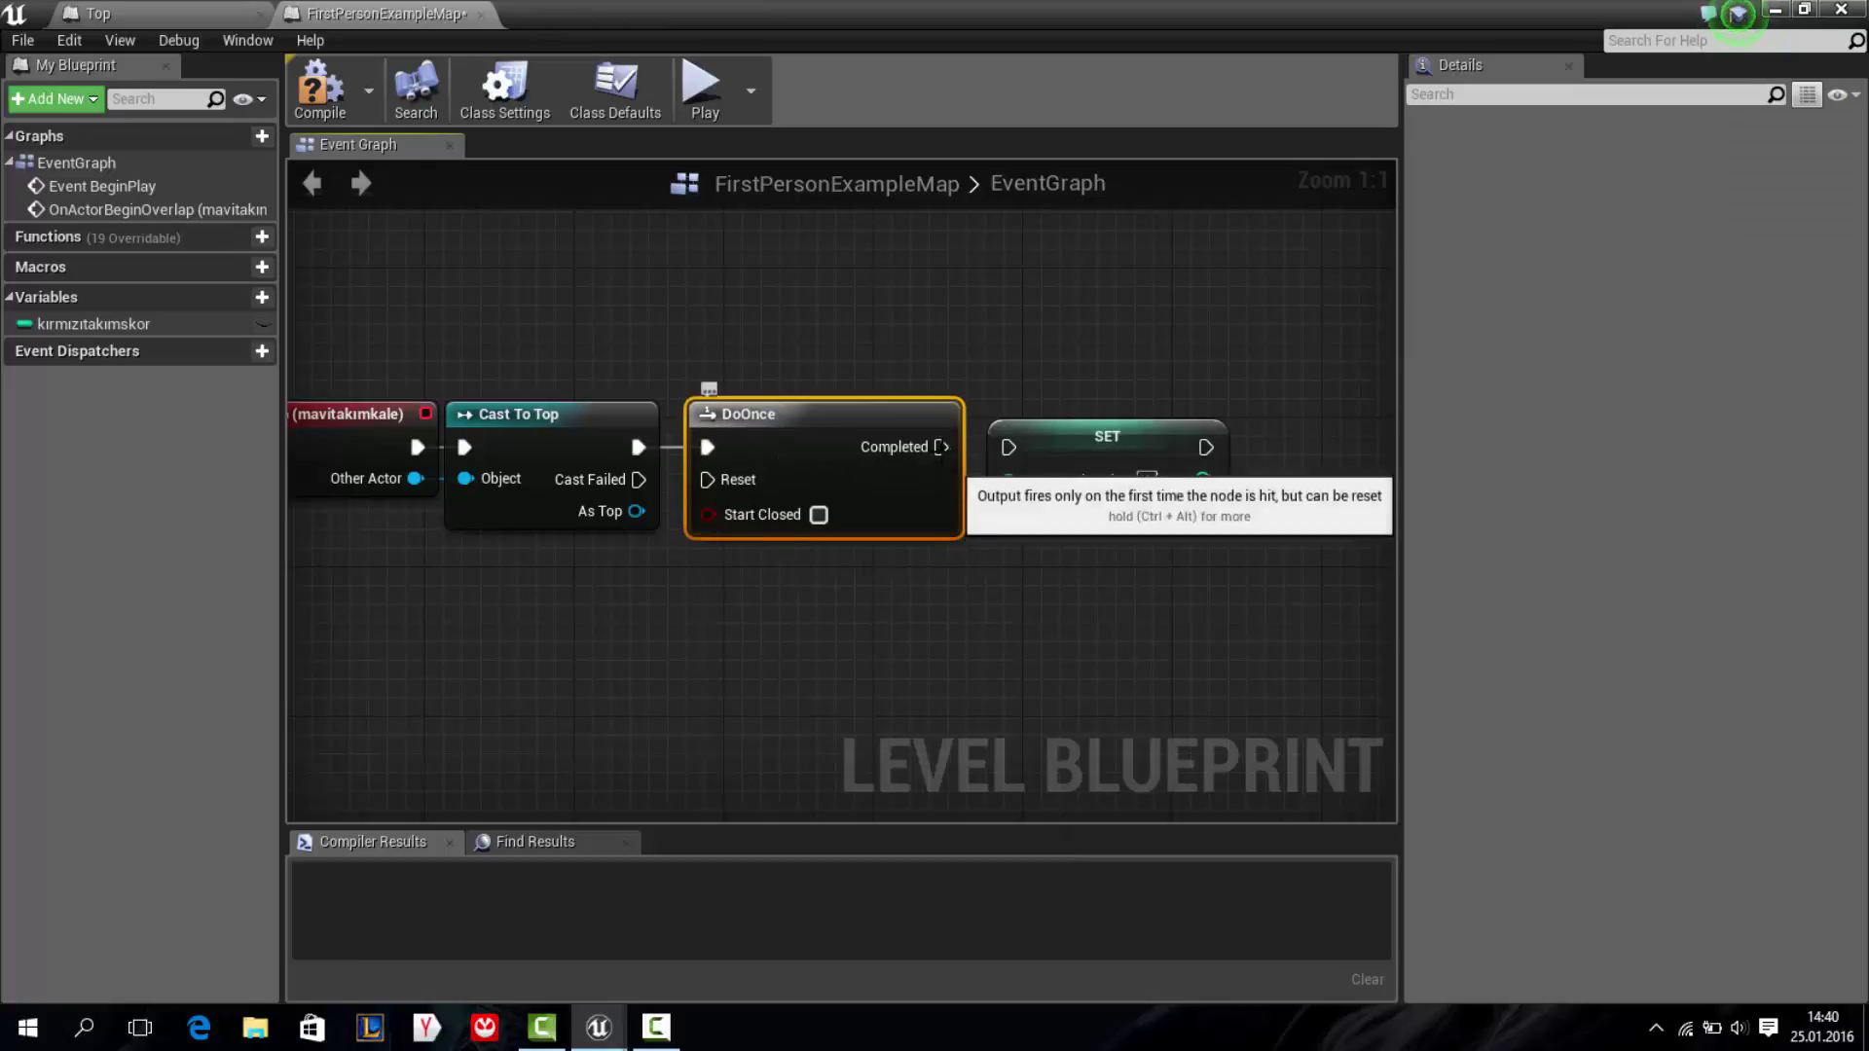
drag(940, 446, 1010, 448)
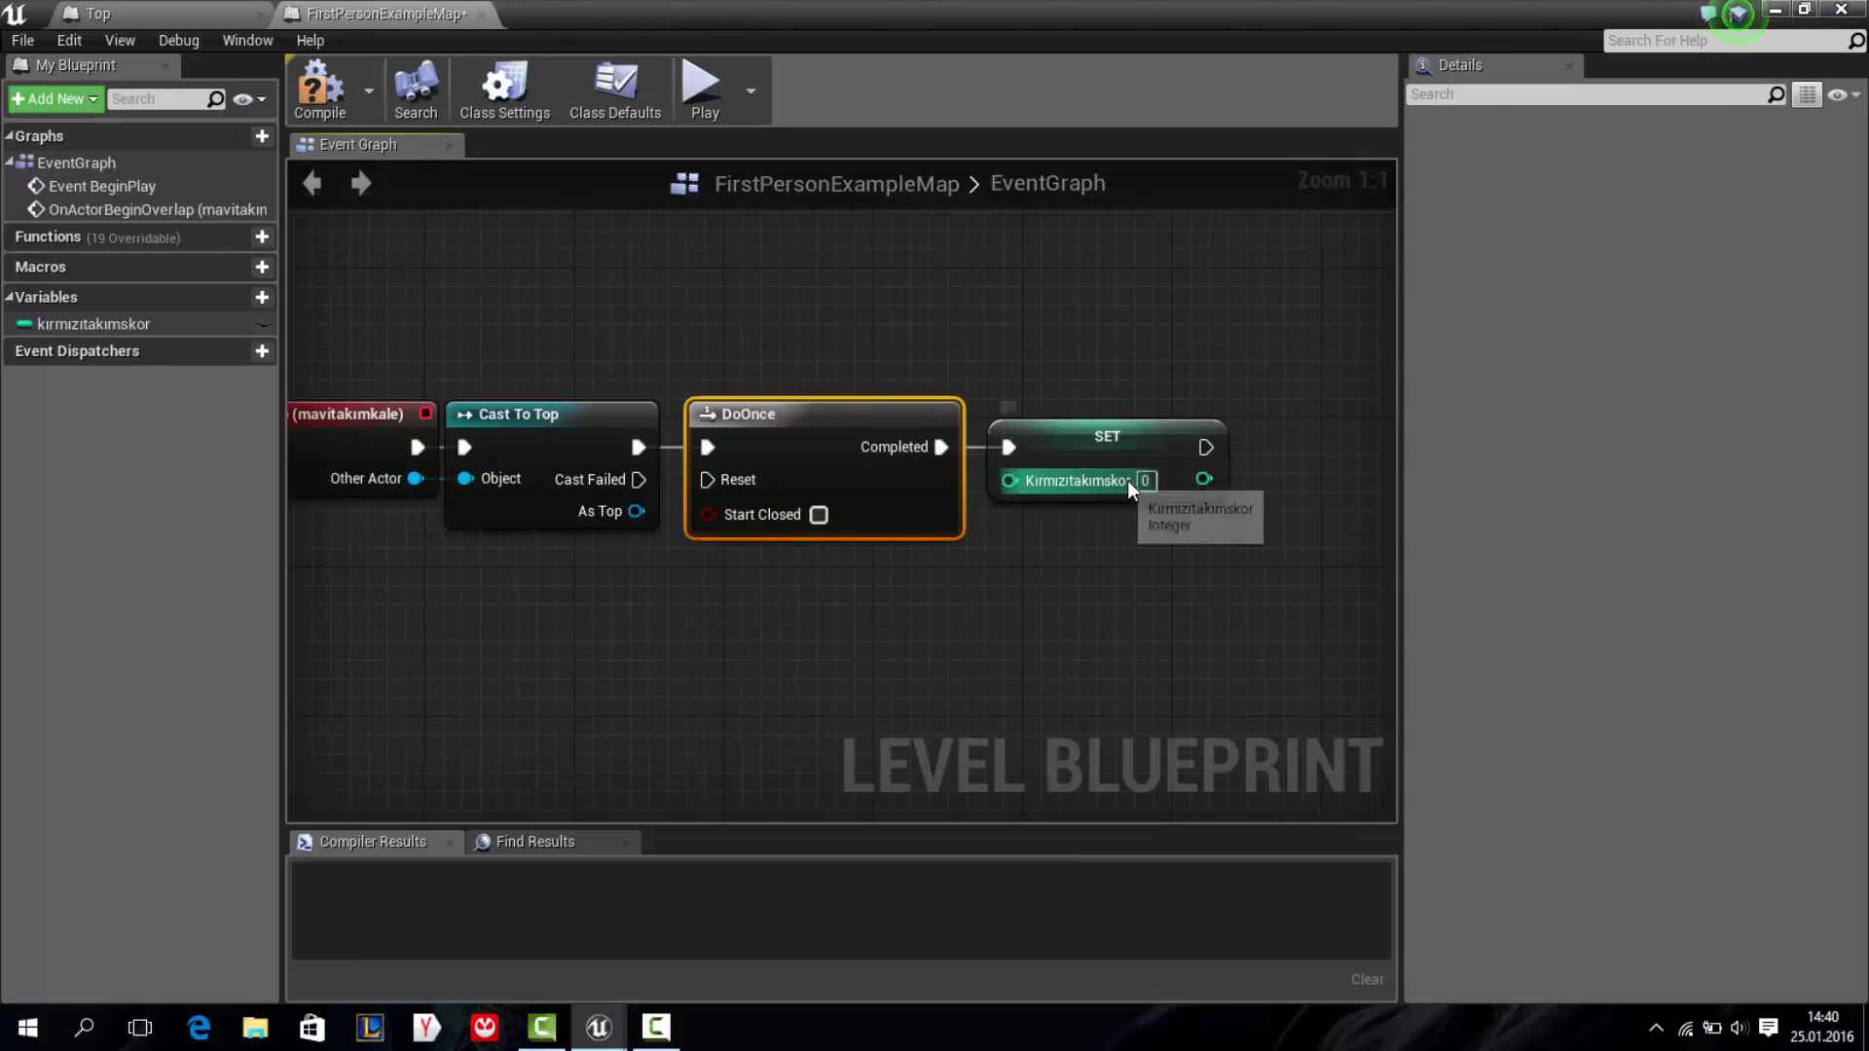
drag(1093, 443, 1129, 443)
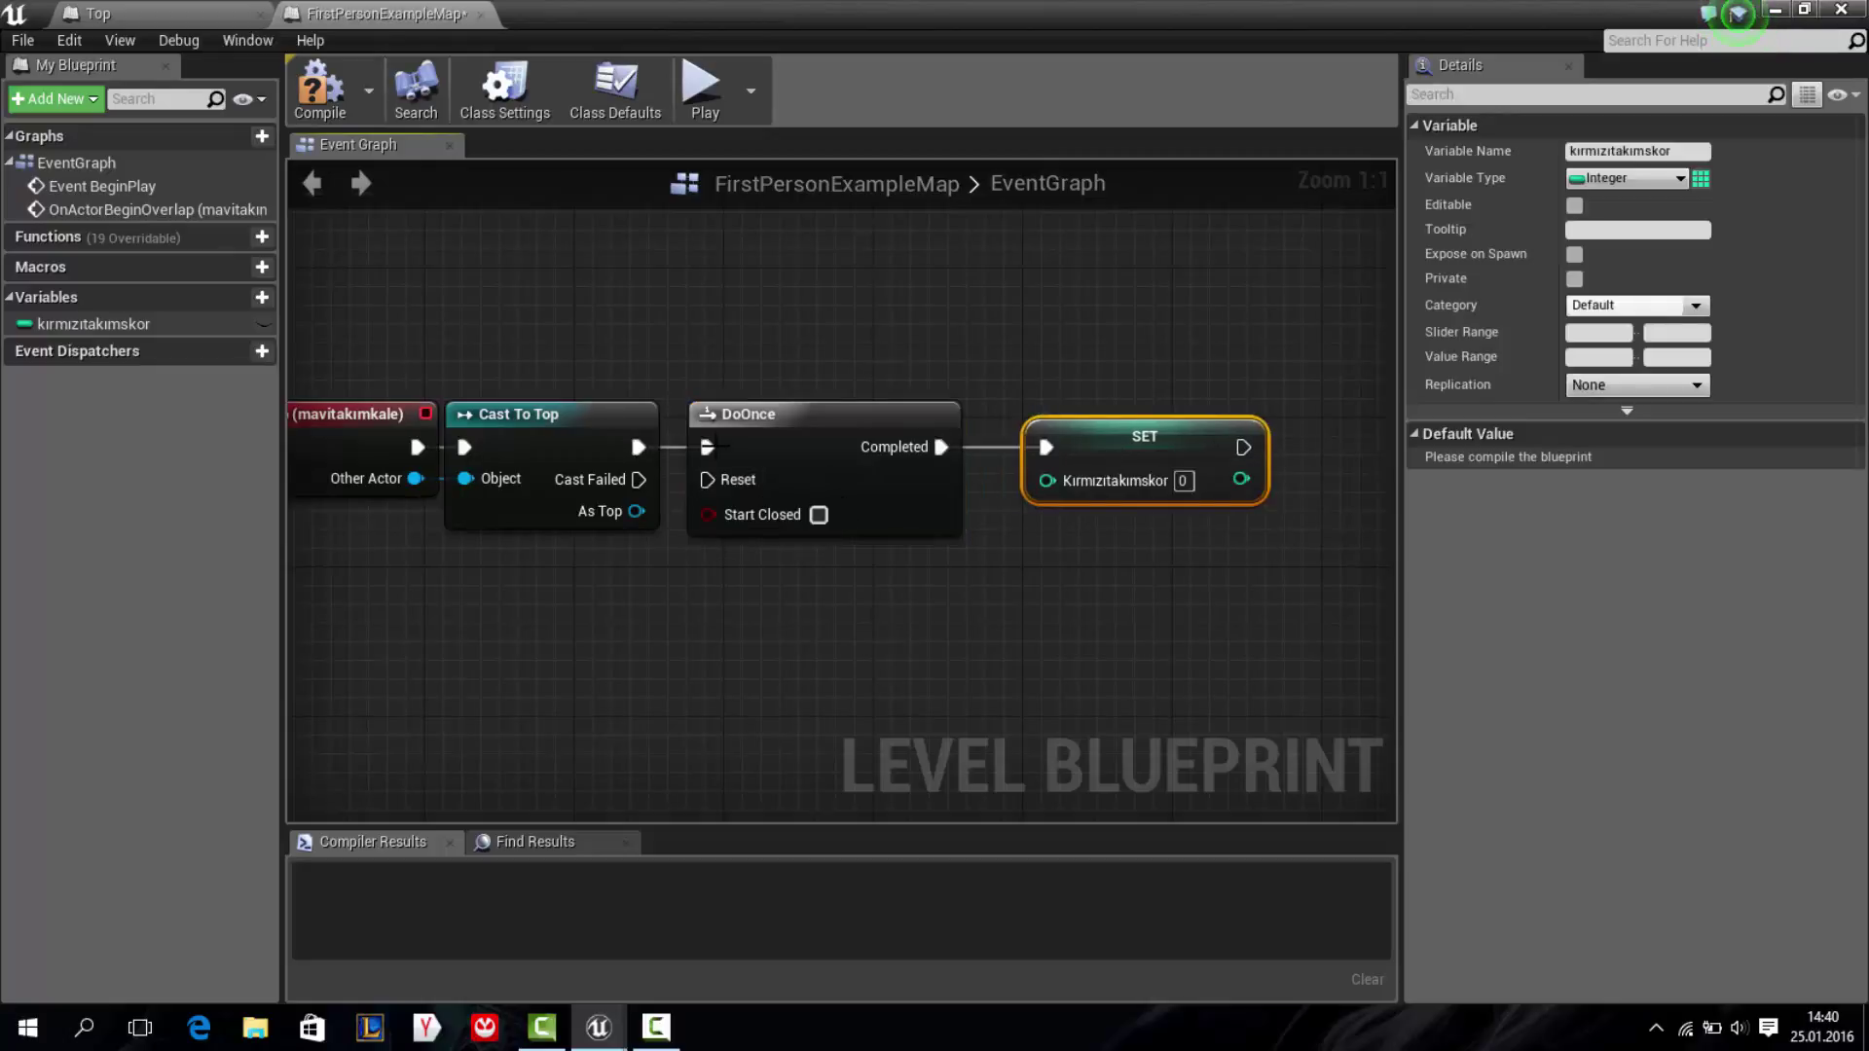
right_drag(965, 483, 901, 440)
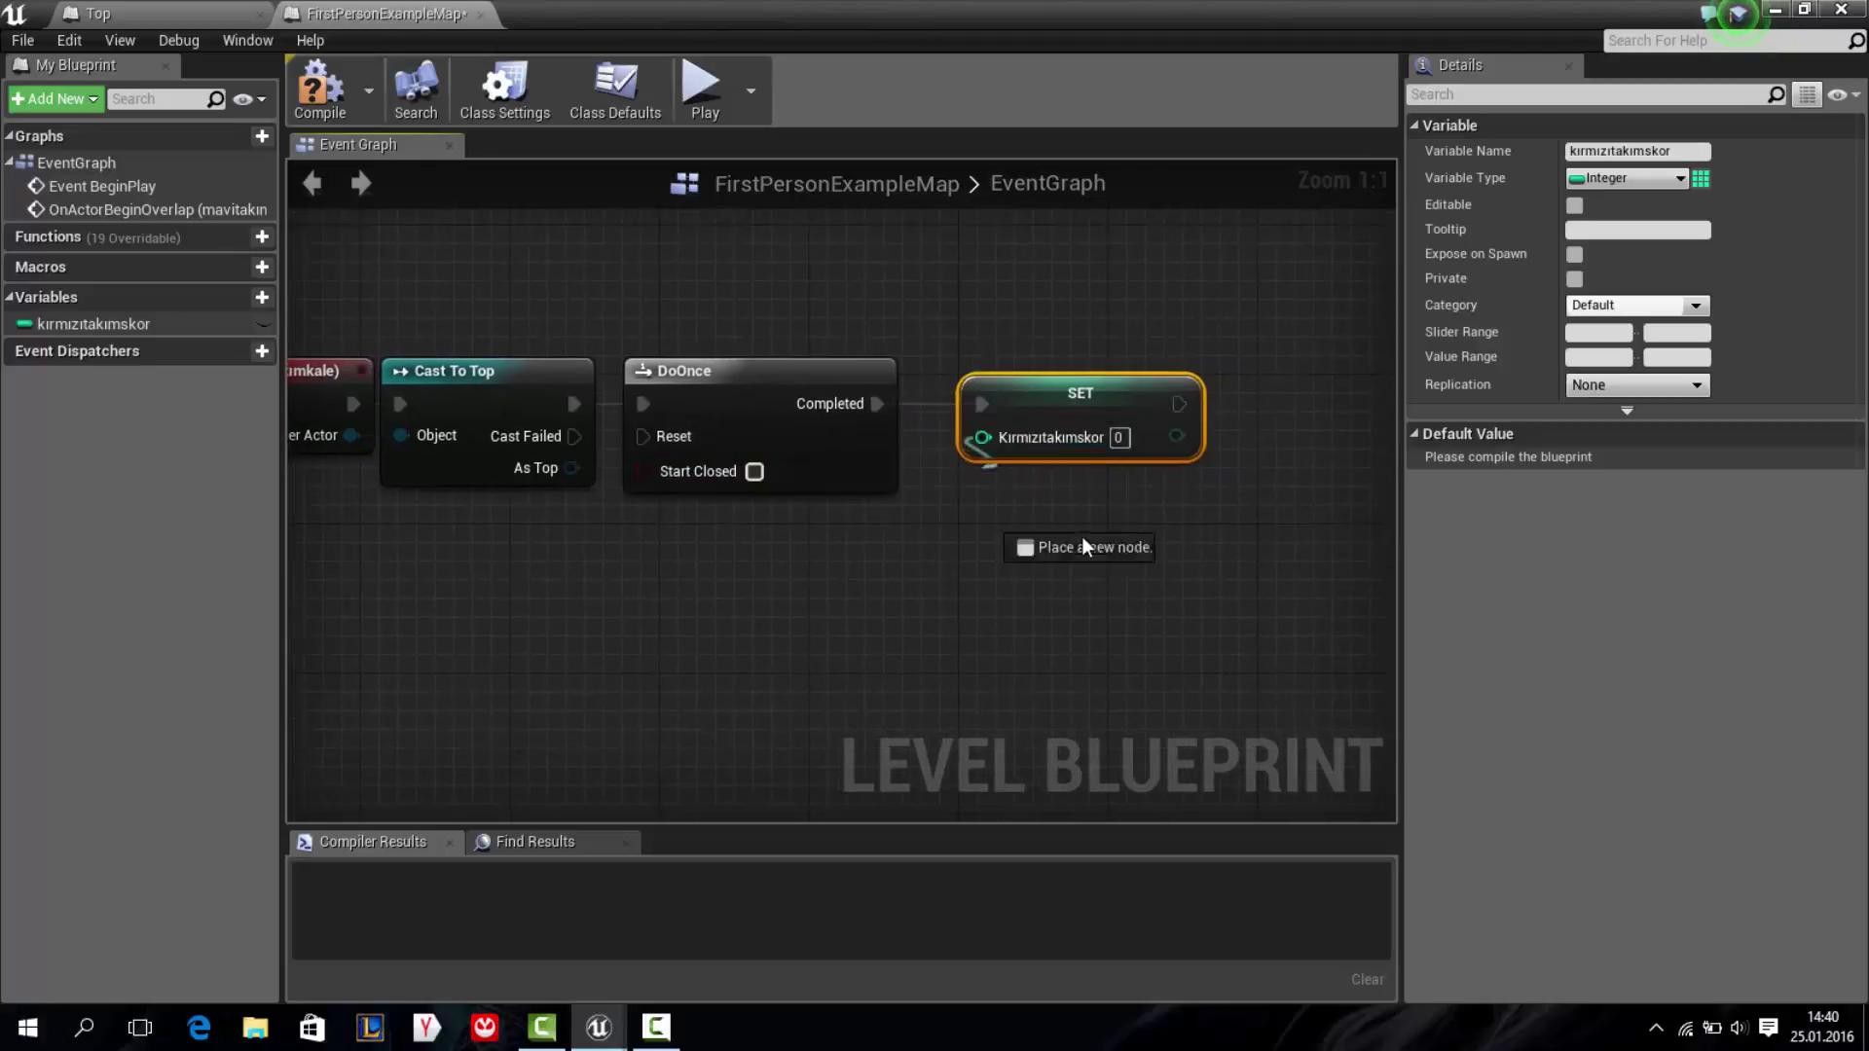
Feed the SET's value from an integer + node that takes a kırmızıtakımskor getter
drag(977, 440, 1127, 543)
text(+)
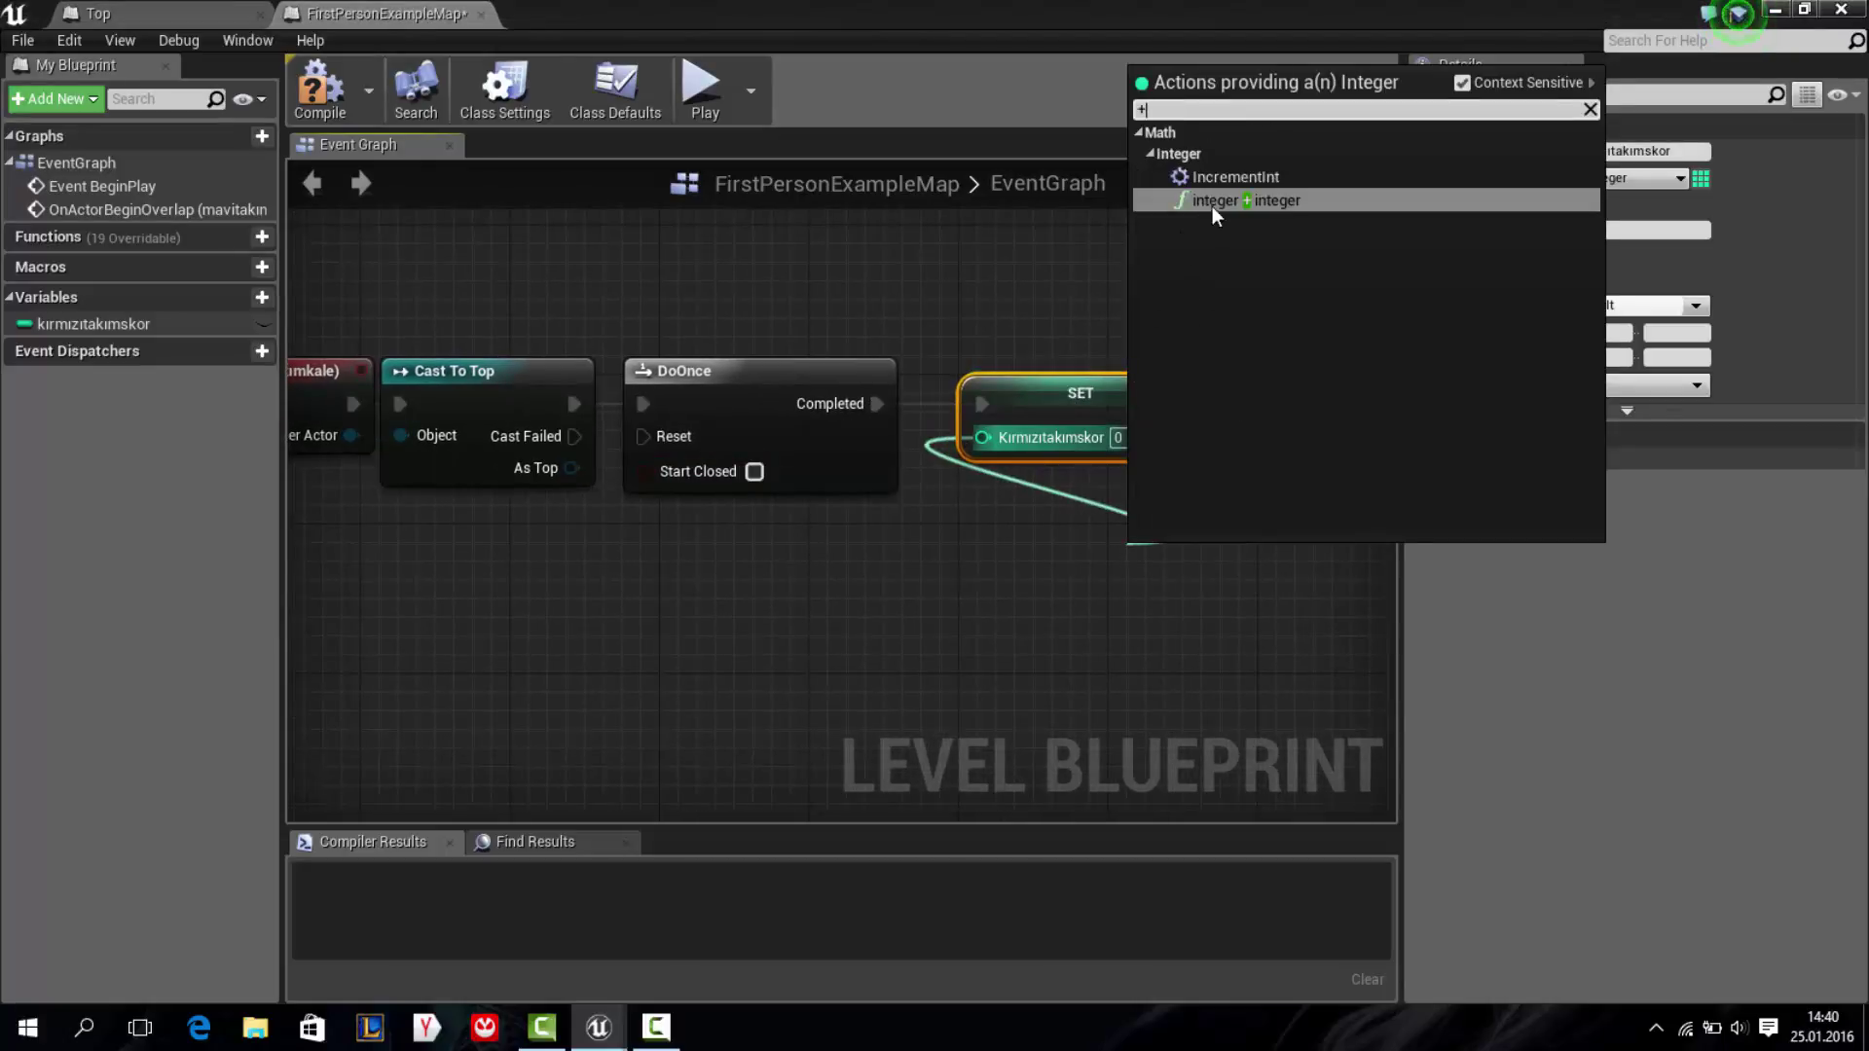
click(1213, 201)
drag(1255, 569, 1087, 514)
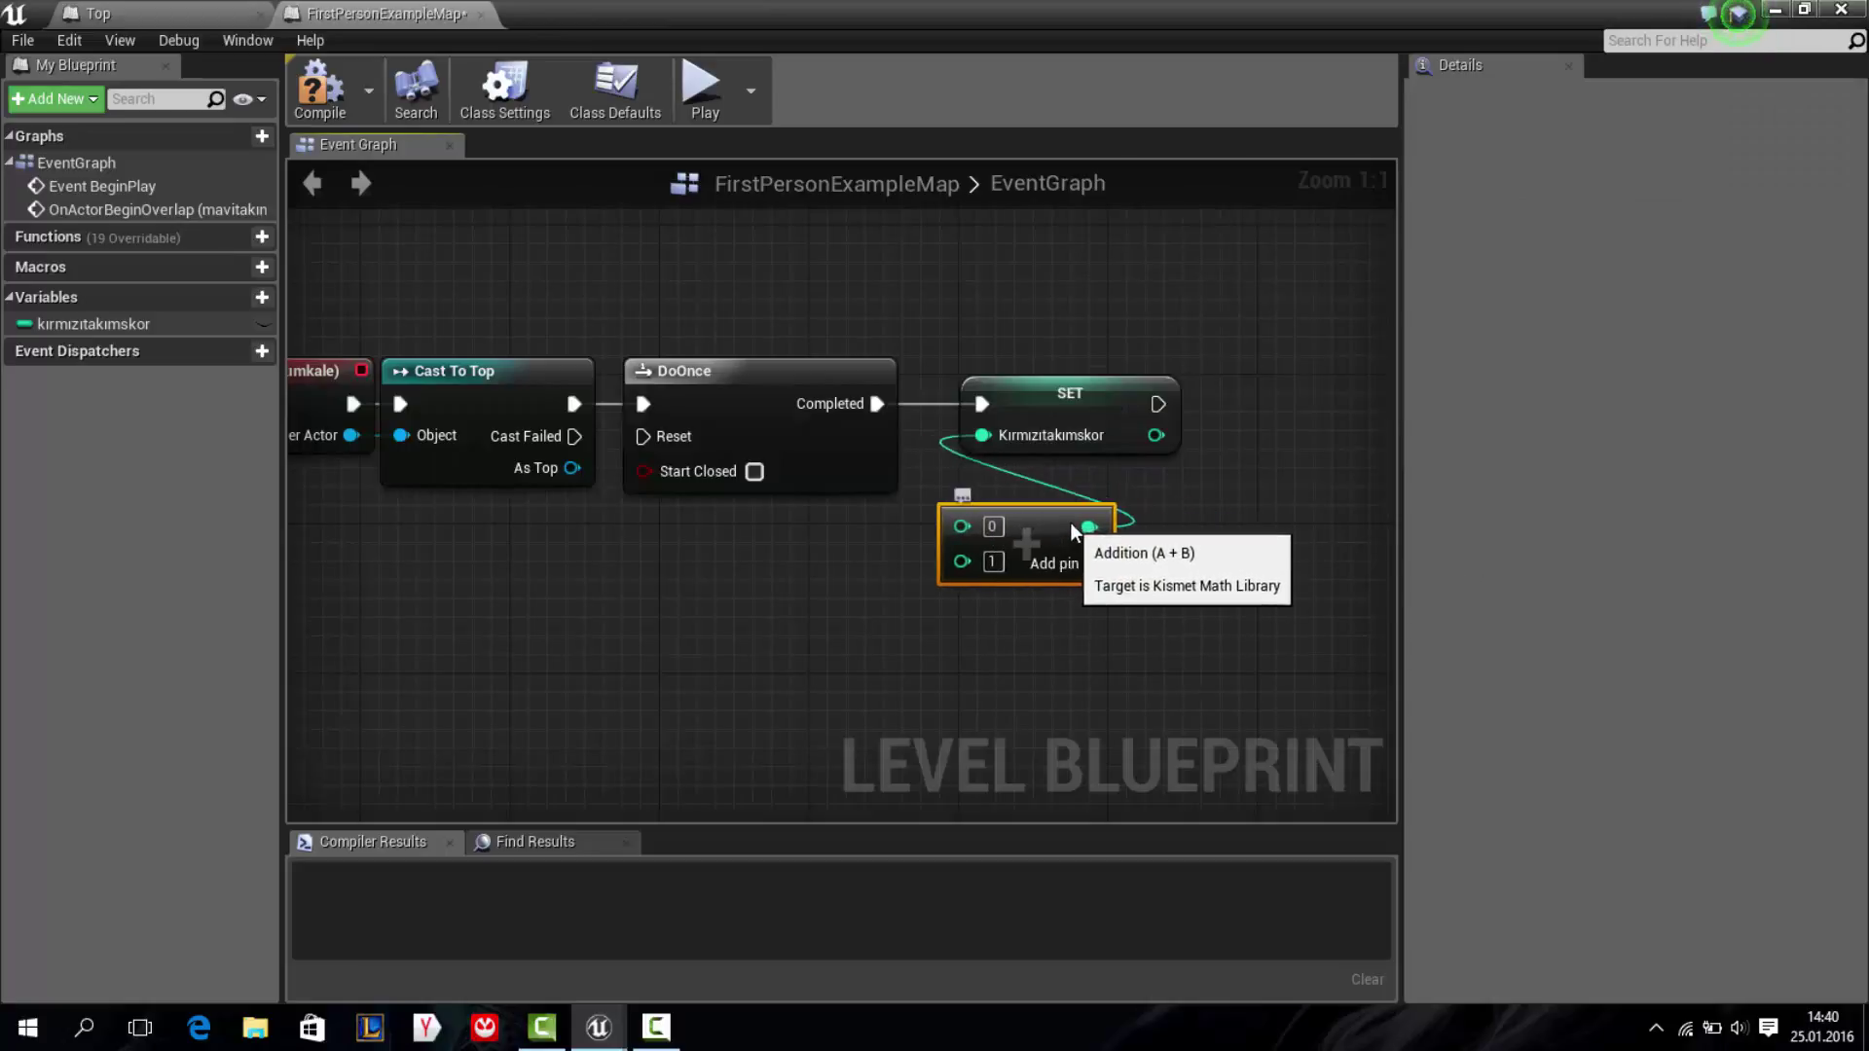
drag(93, 327, 980, 505)
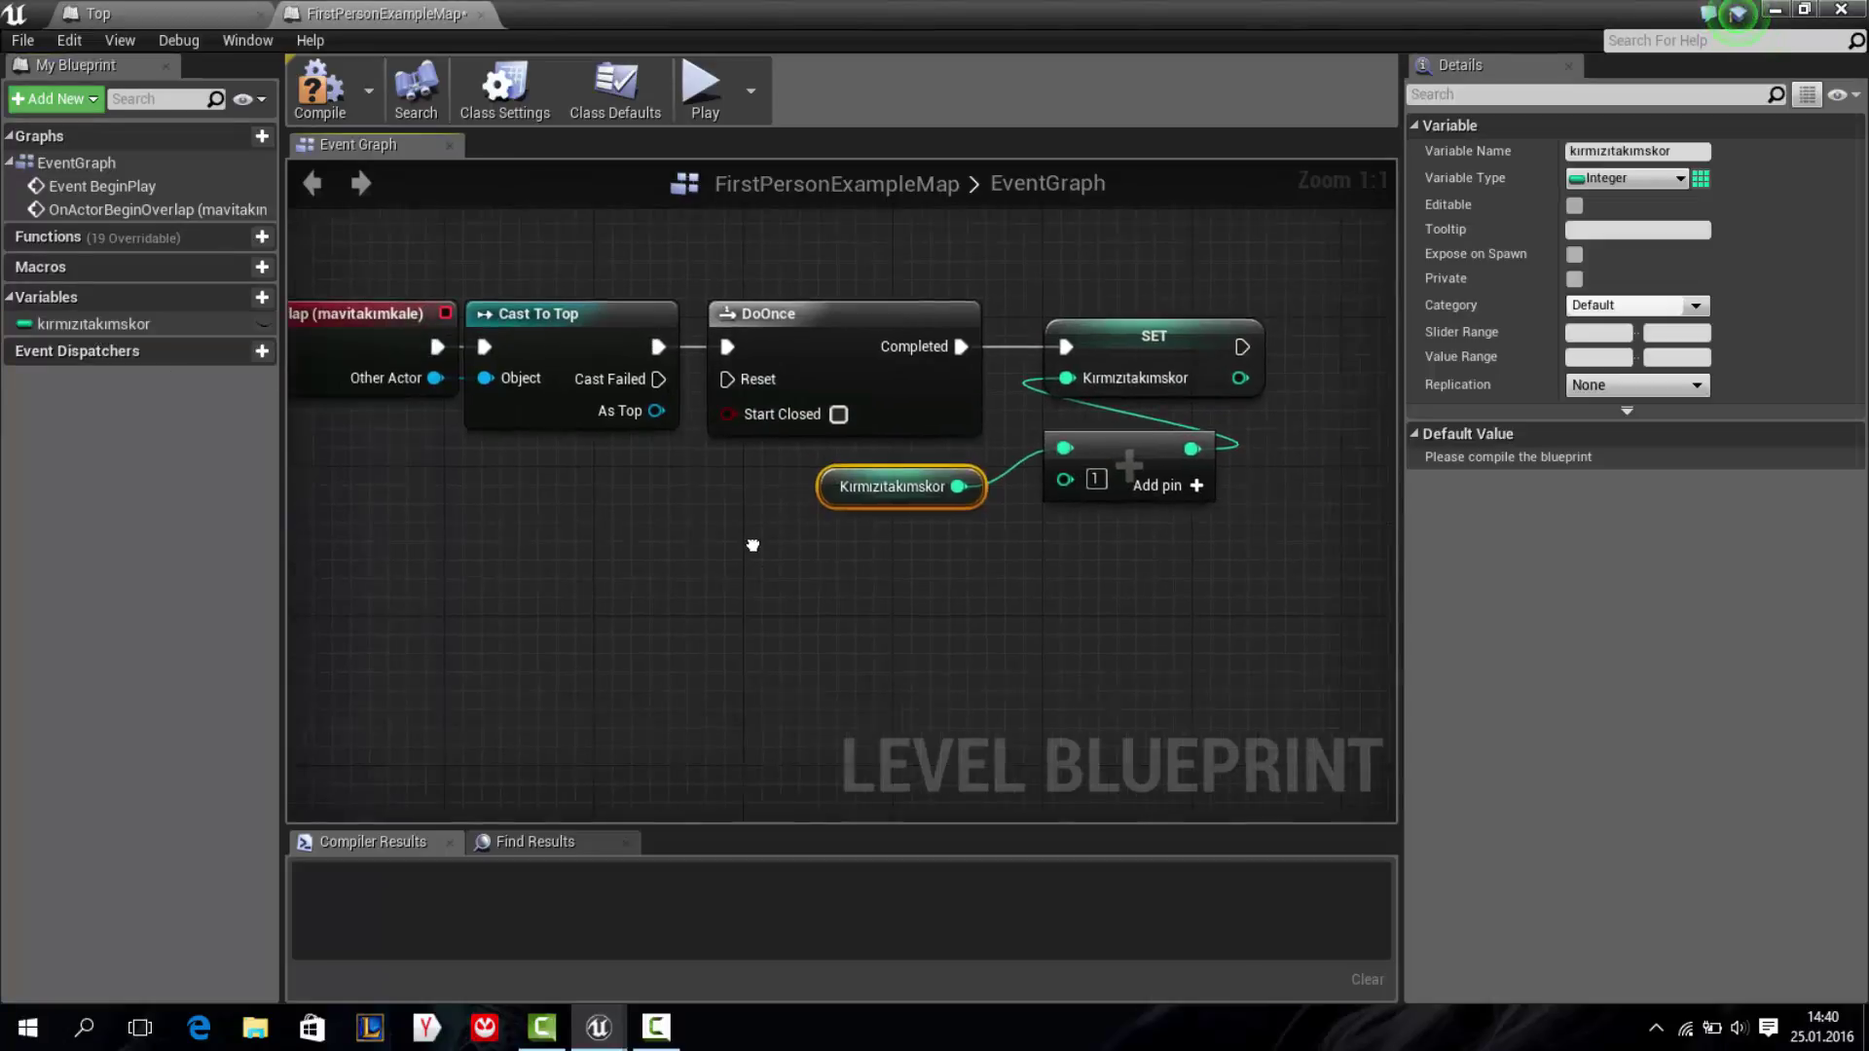
right_drag(670, 605, 1063, 523)
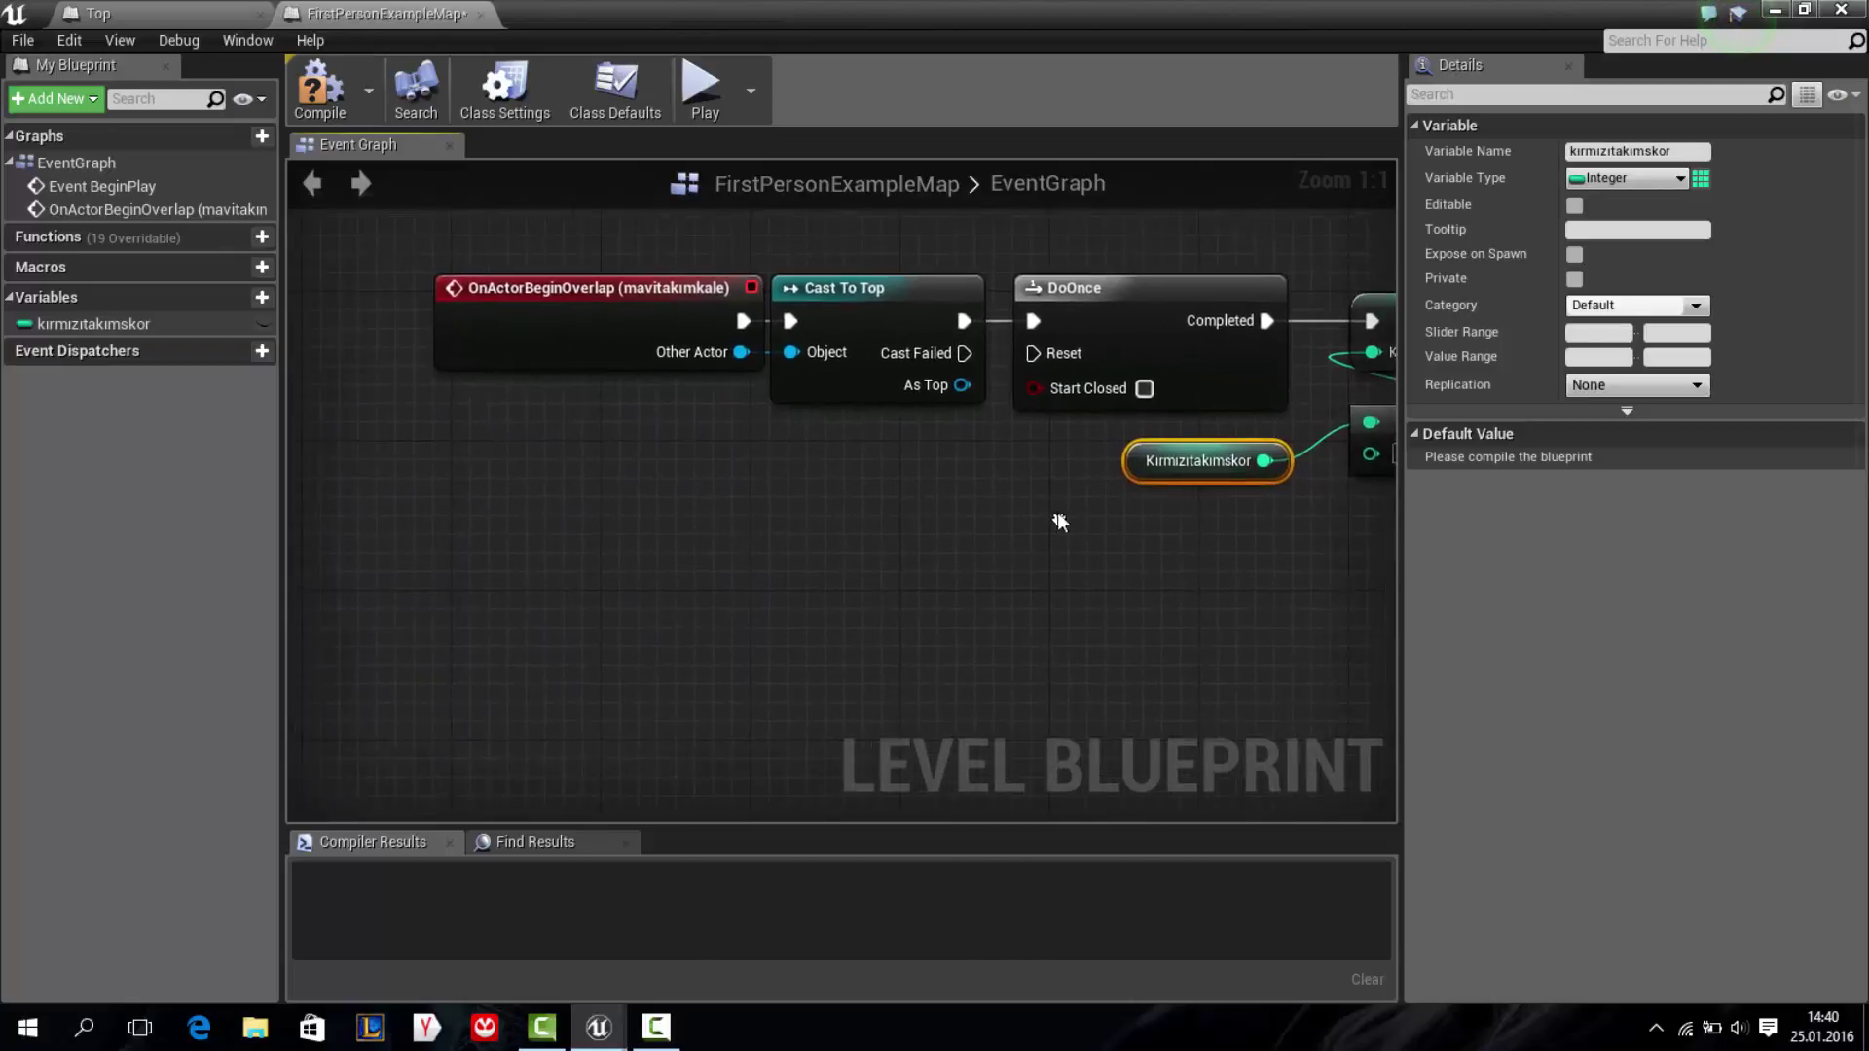
Select the kırmızıtakımkale trigger box in the level, then return to the Level Blueprint
click(1775, 14)
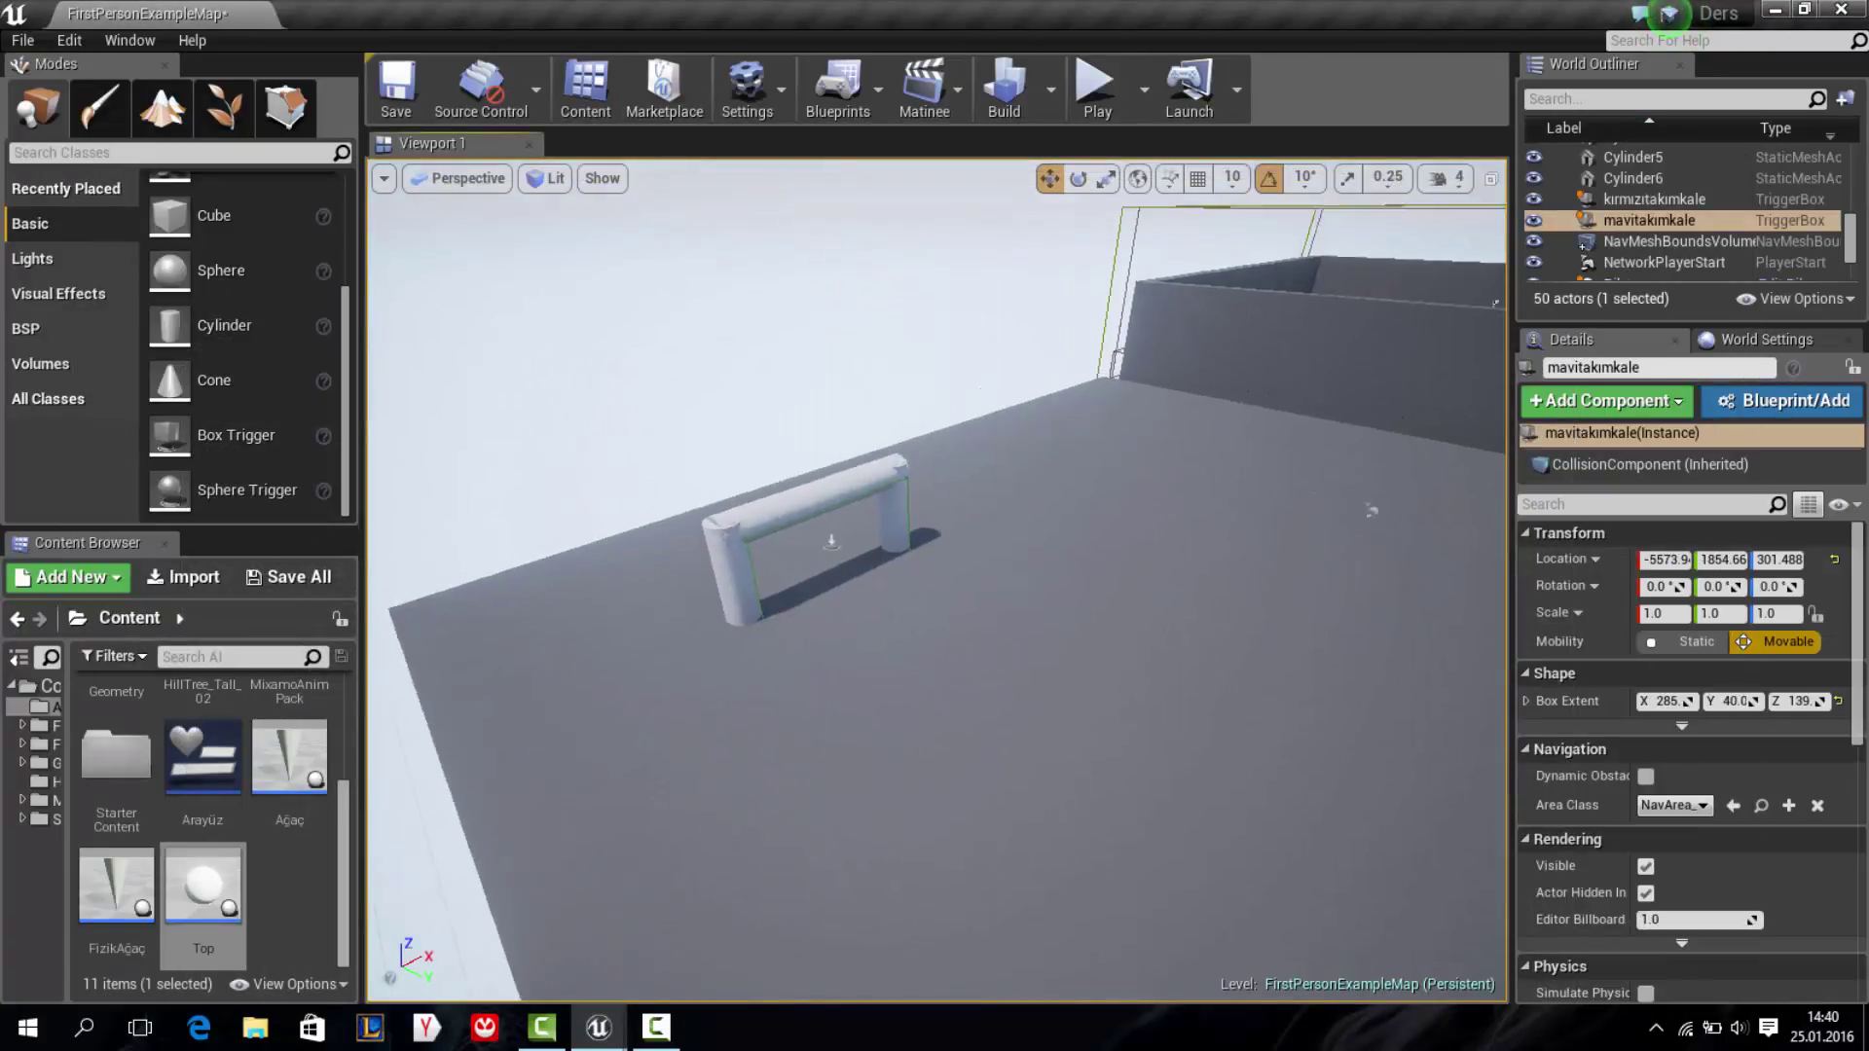
click(810, 557)
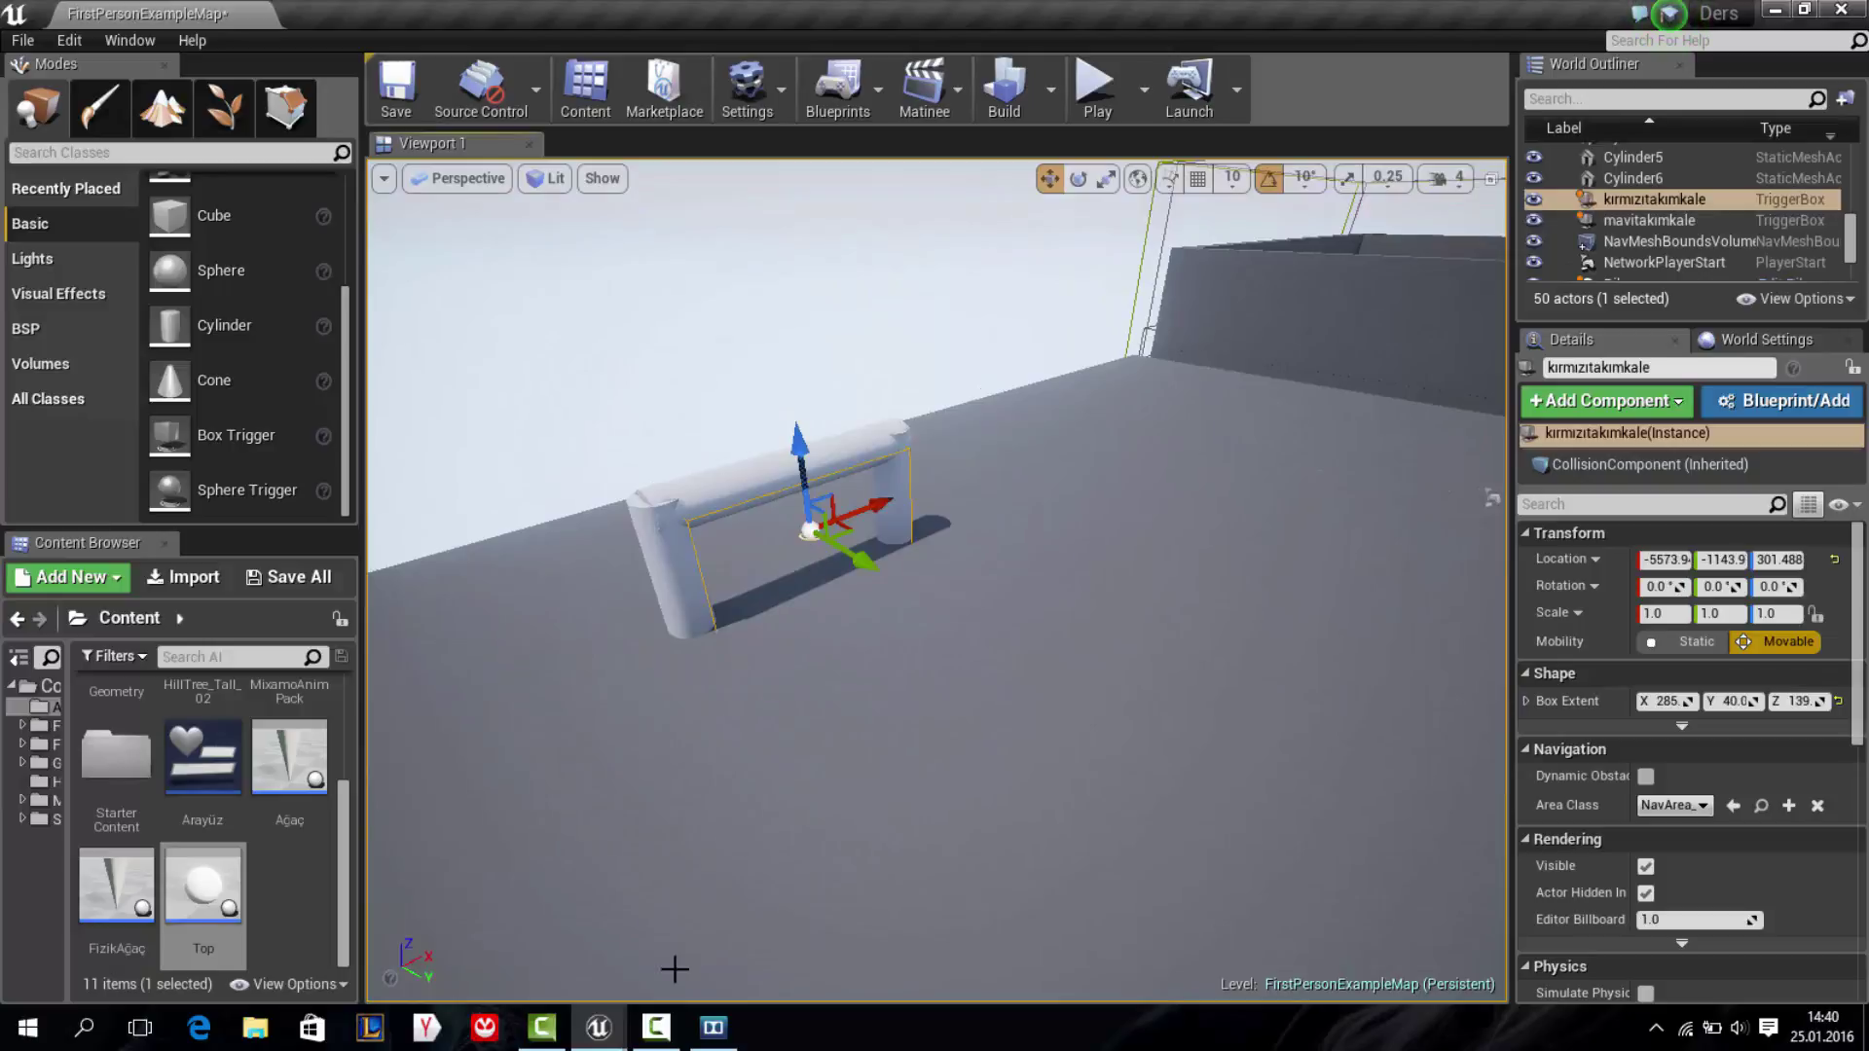
mouse_move(597, 1027)
click(698, 919)
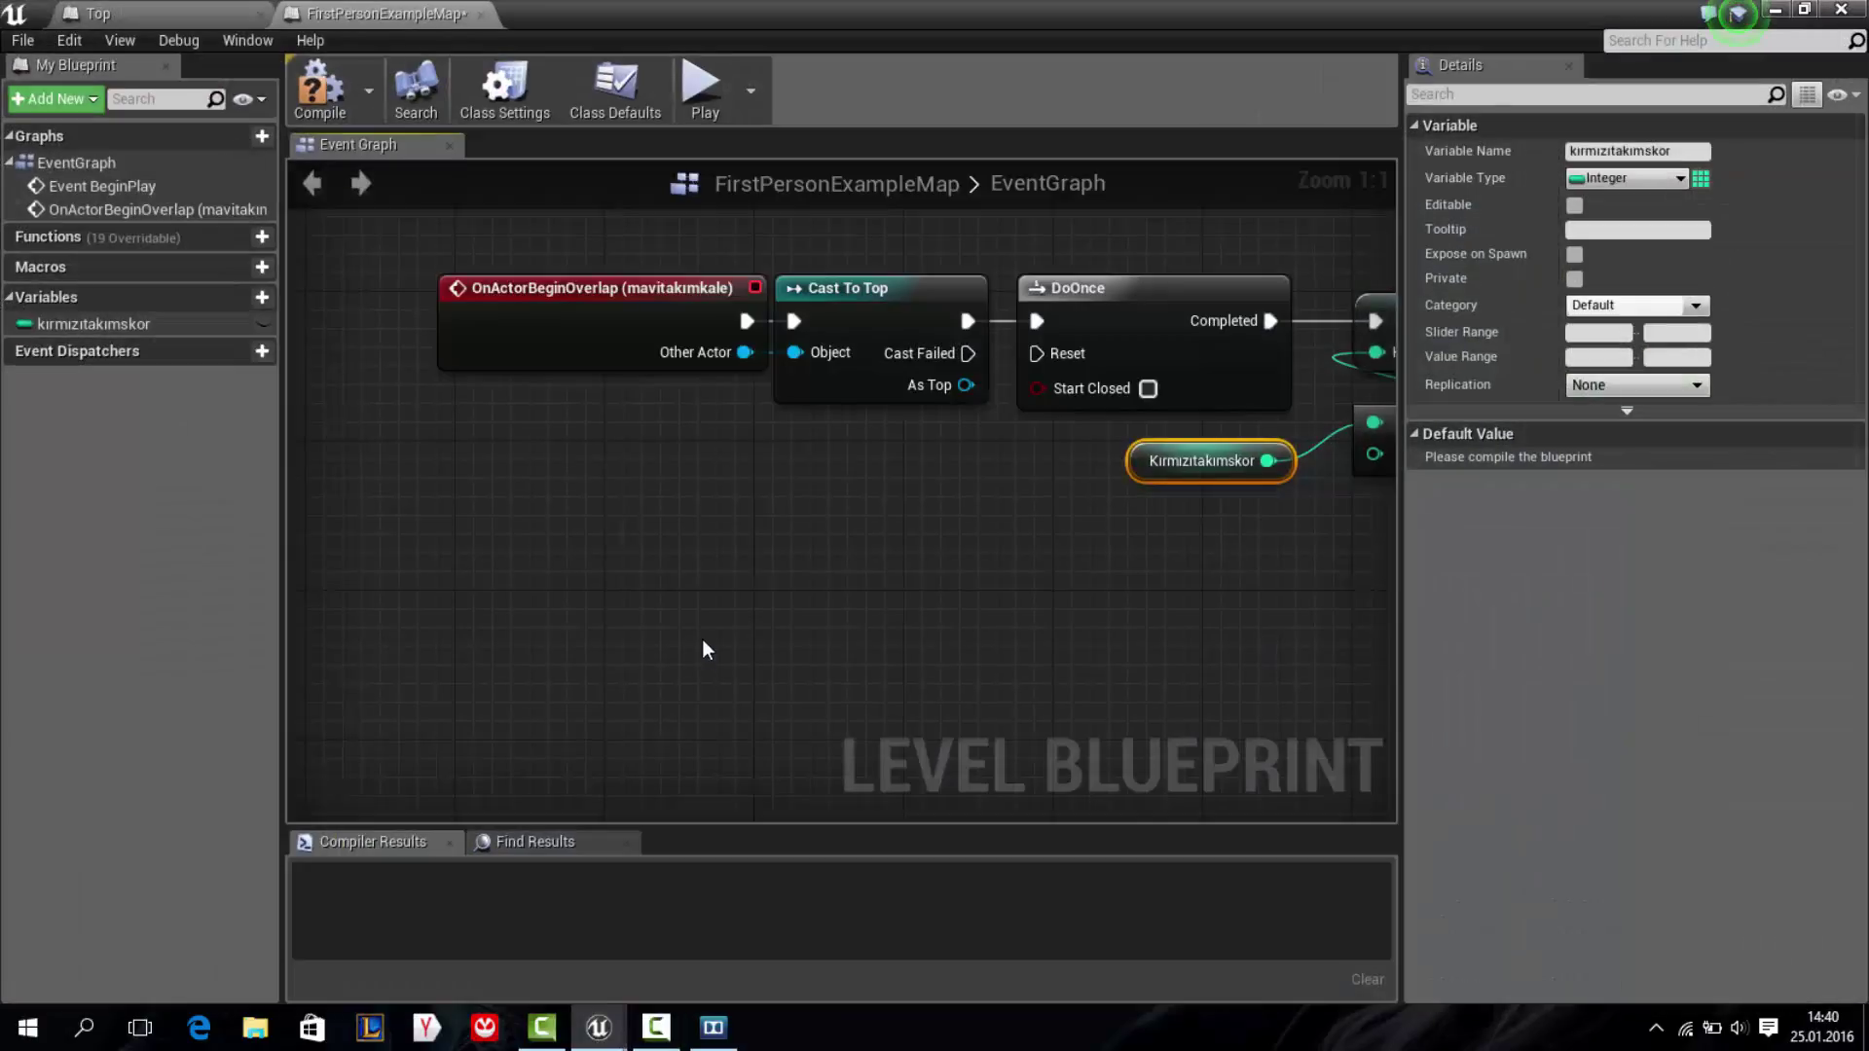
Add an On Actor Begin Overlap event for kırmızıtakımkale
right_click(524, 564)
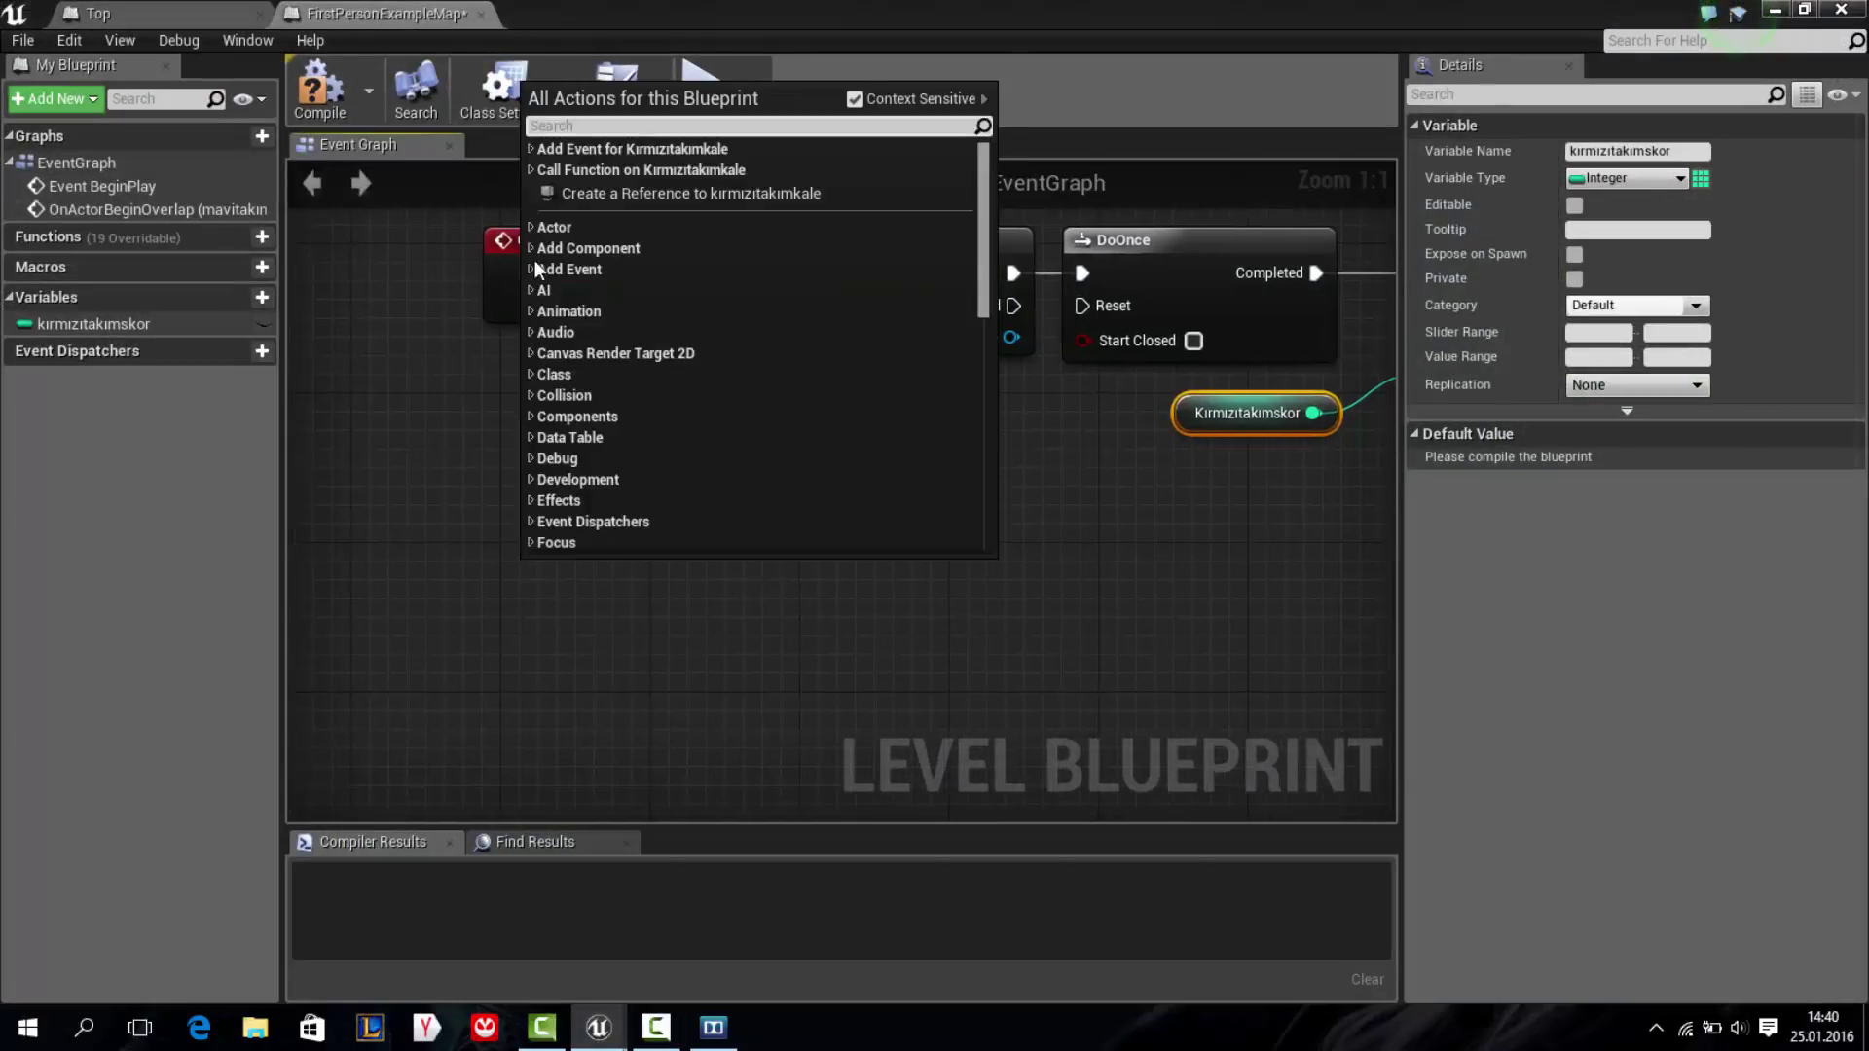
click(534, 146)
click(541, 170)
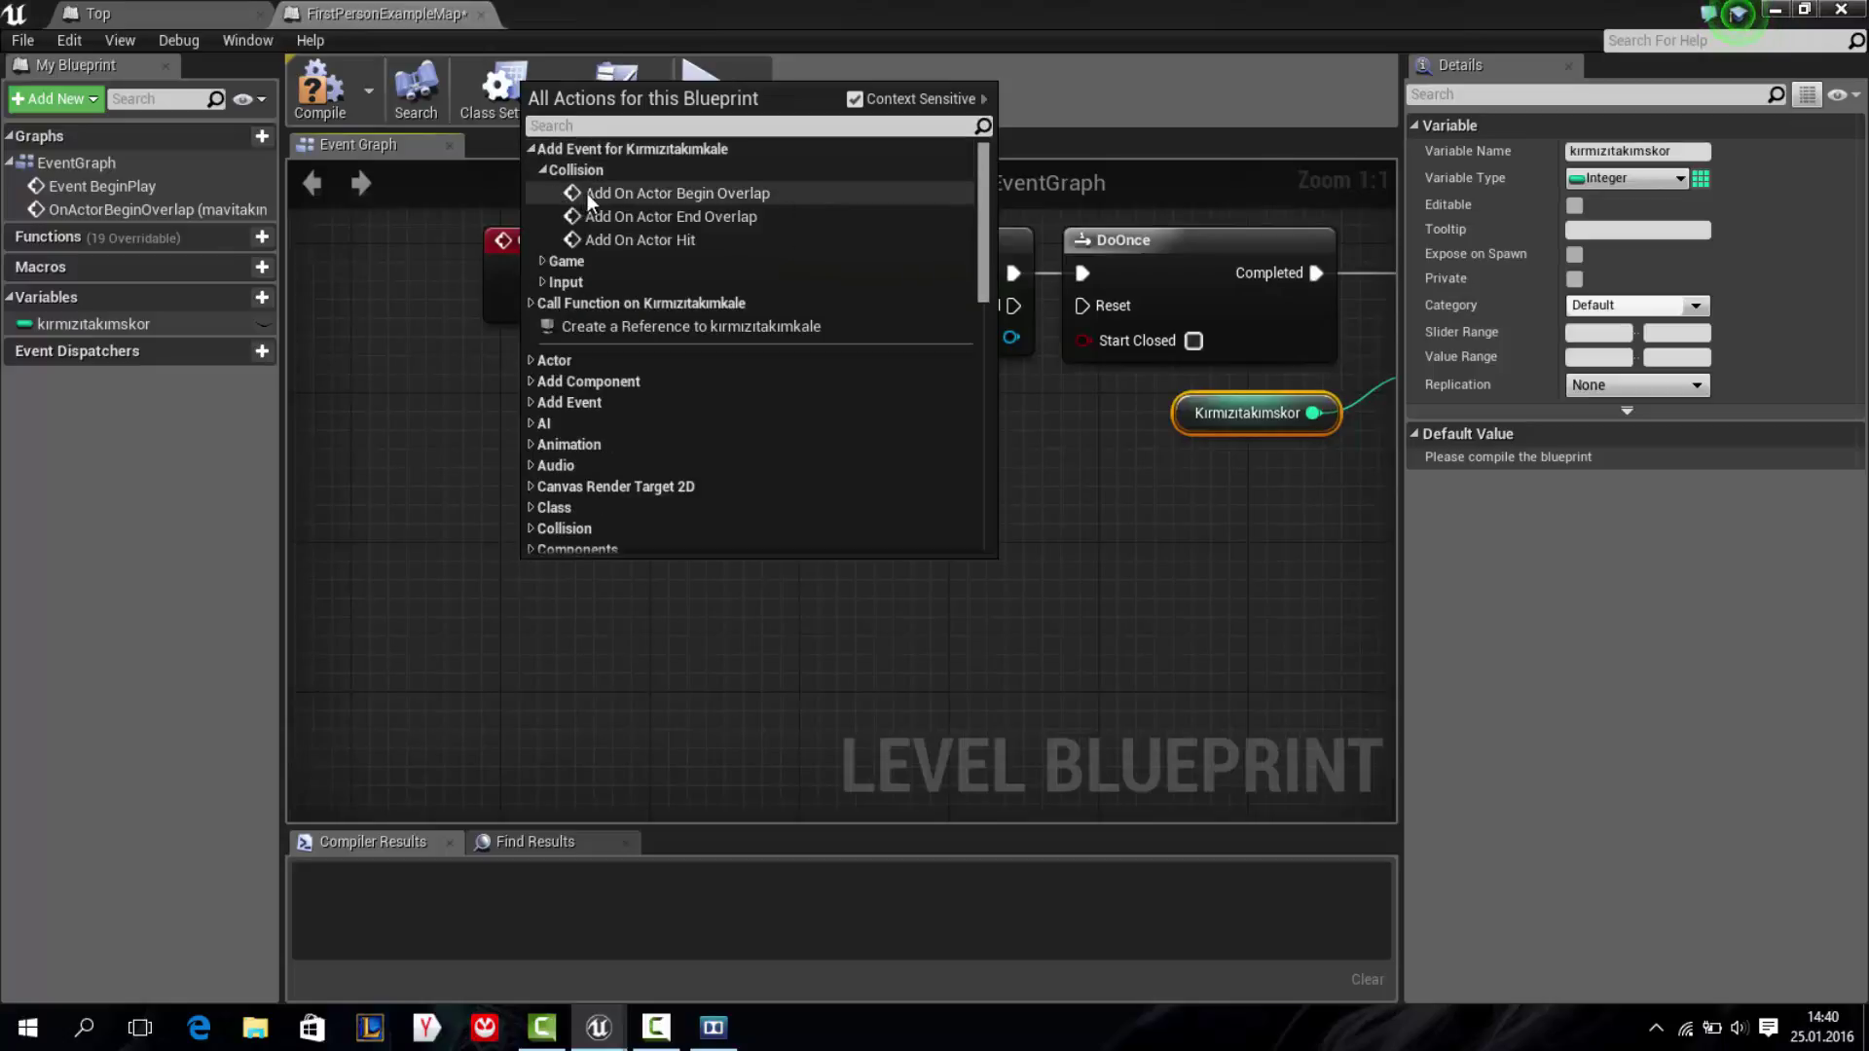
click(592, 194)
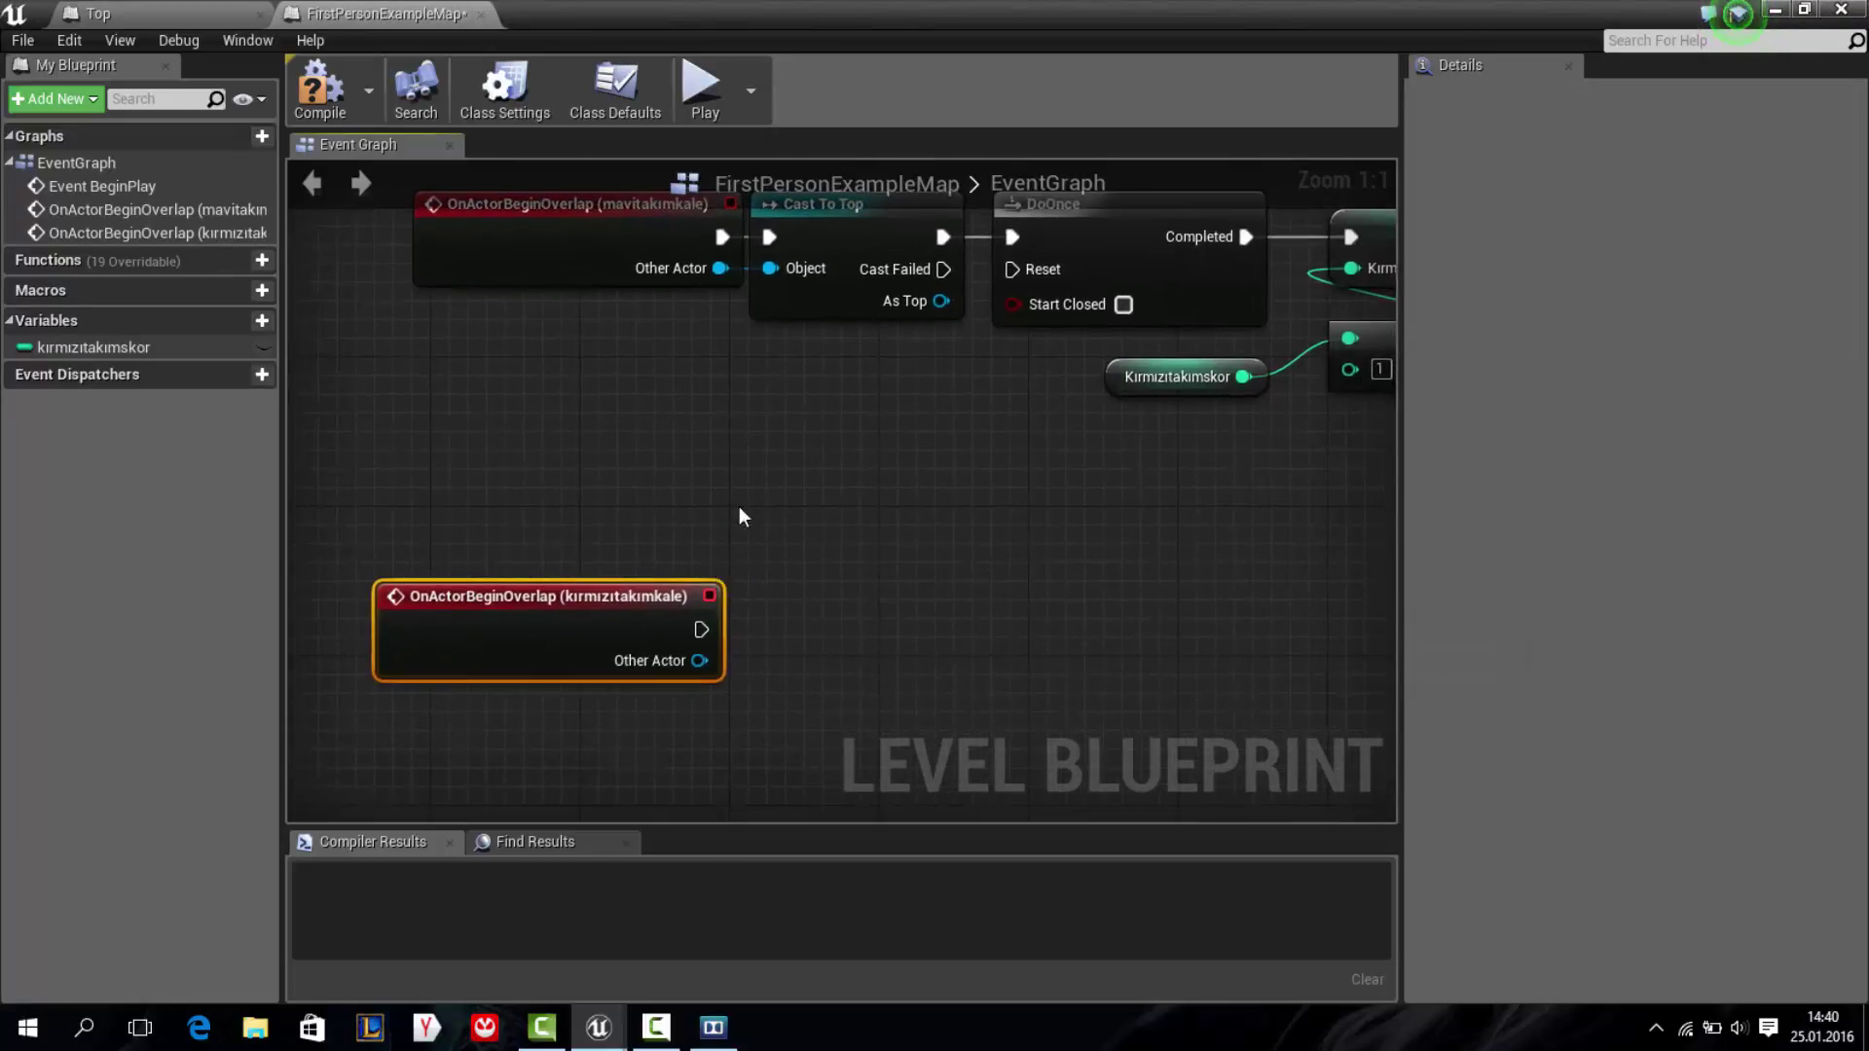
Paste copies of Cast To Top and DoOnce after the new event and wire them together
click(805, 287)
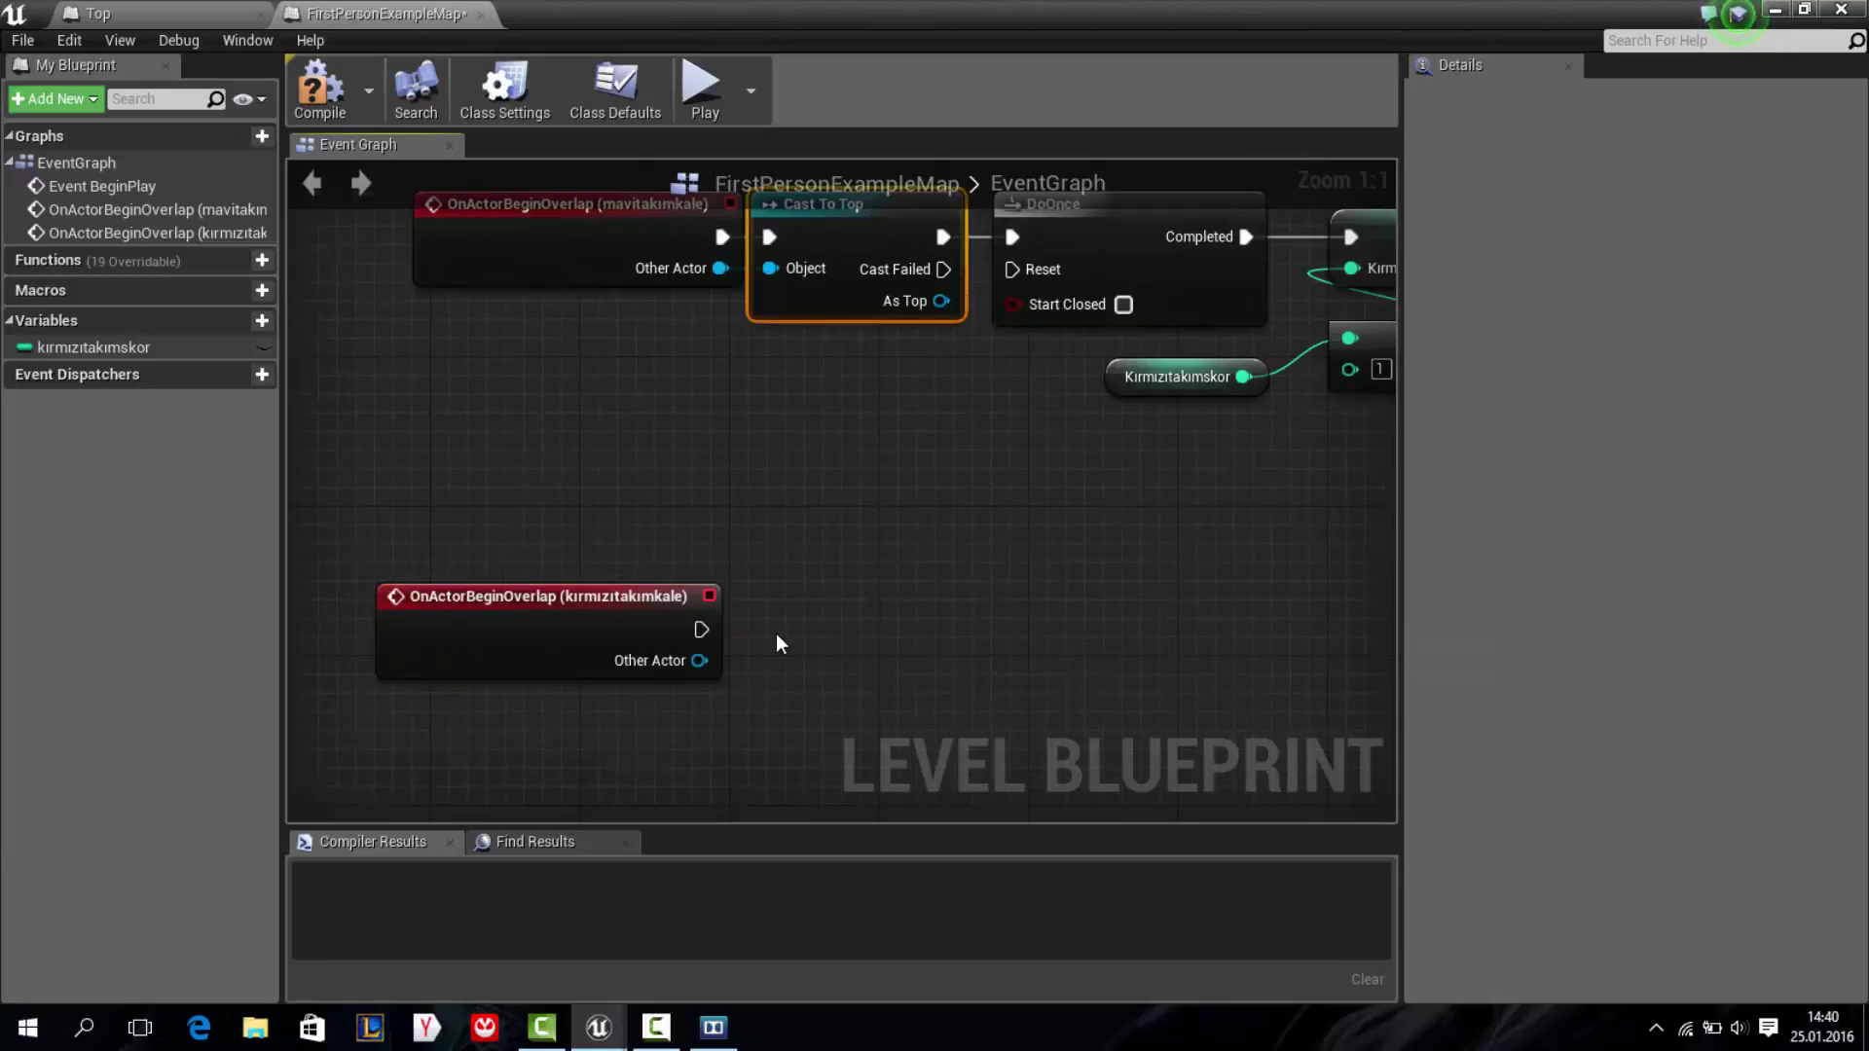
key(ctrl+v)
mouse_move(808, 652)
mouse_down()
mouse_move(808, 596)
mouse_move(724, 643)
mouse_move(702, 629)
mouse_move(769, 661)
mouse_move(717, 660)
mouse_move(786, 663)
mouse_up()
right_drag(1095, 241, 884, 309)
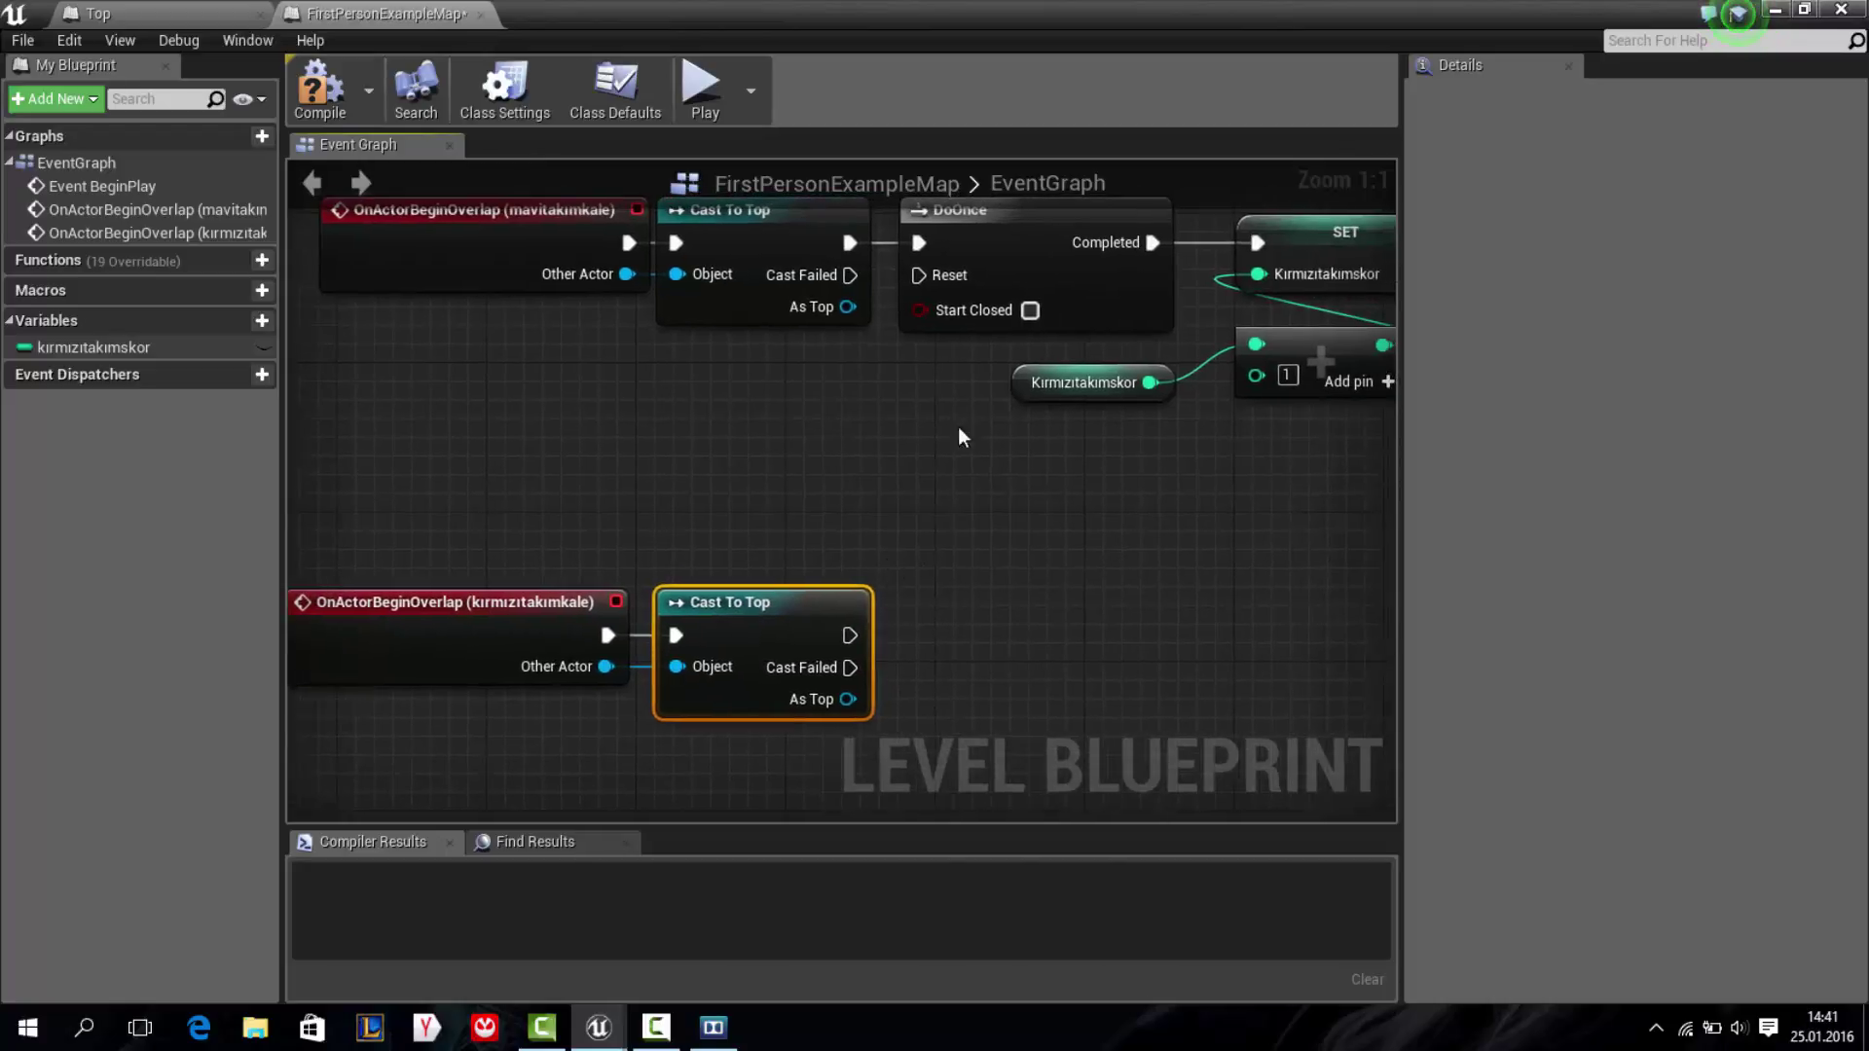
click(915, 278)
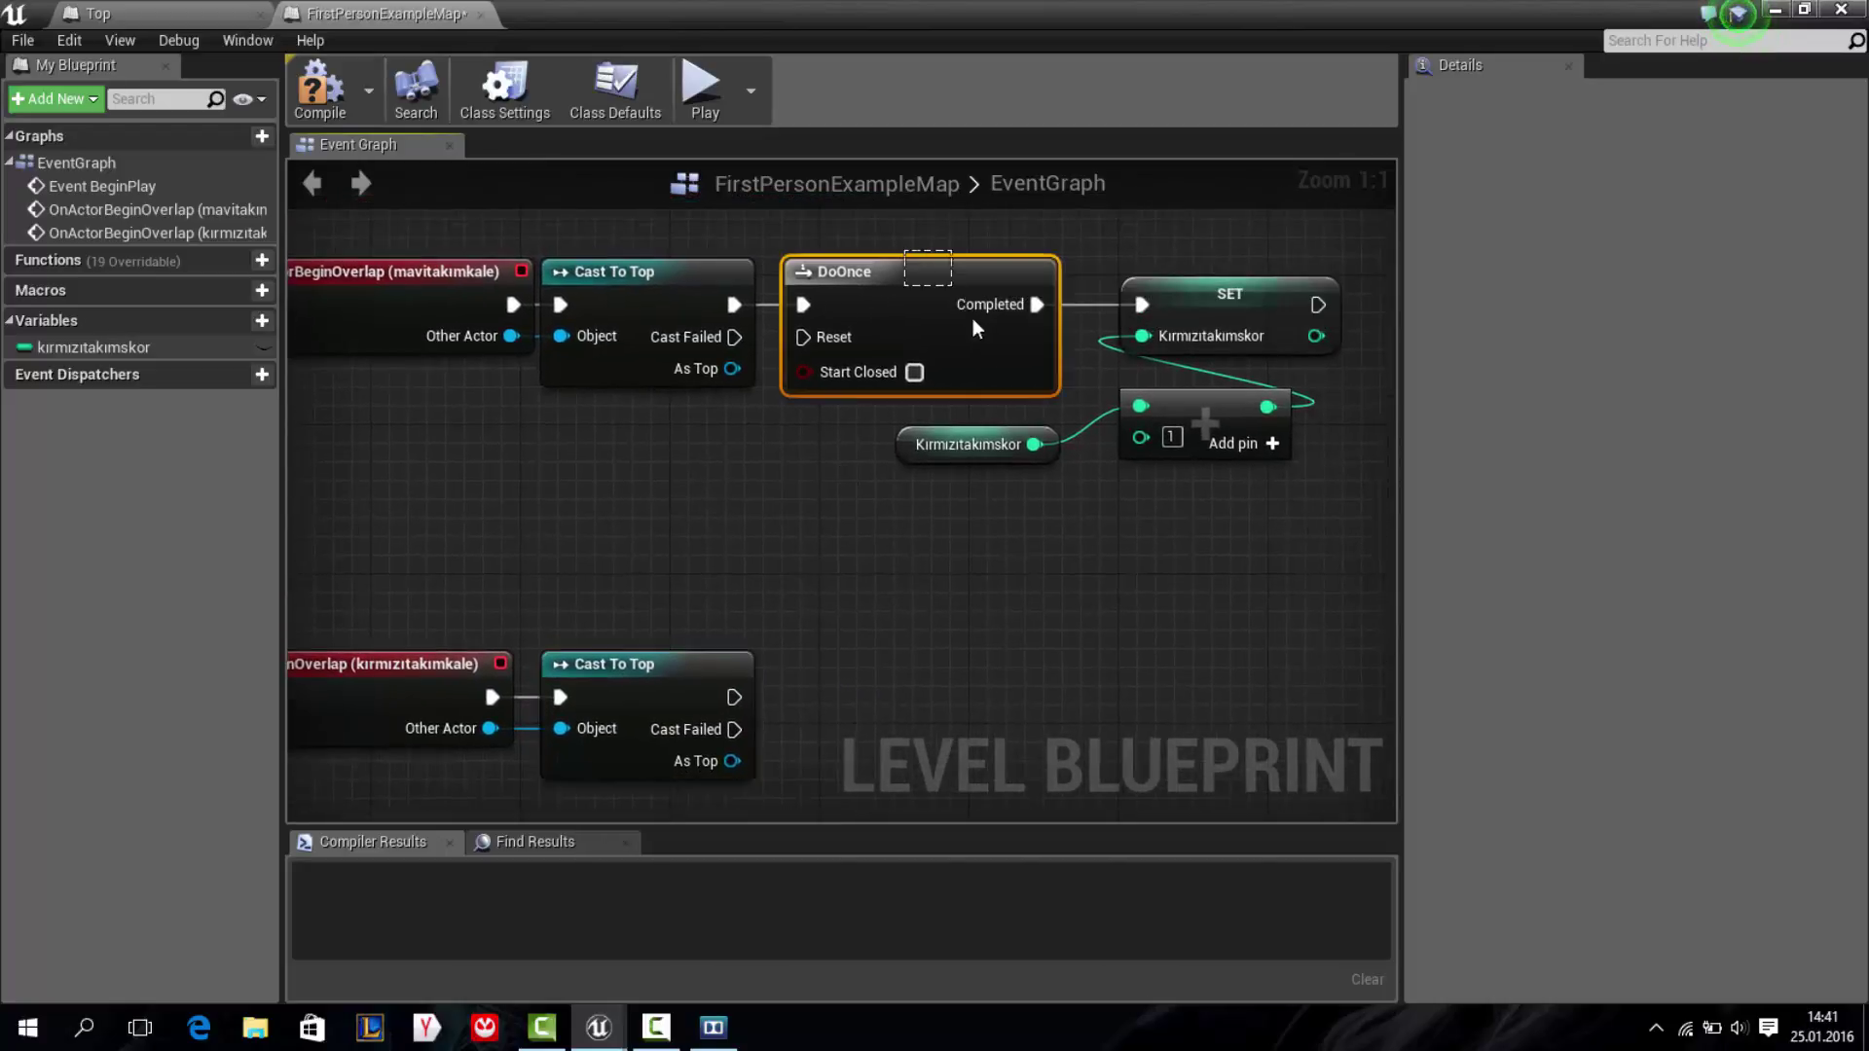
key(ctrl+v)
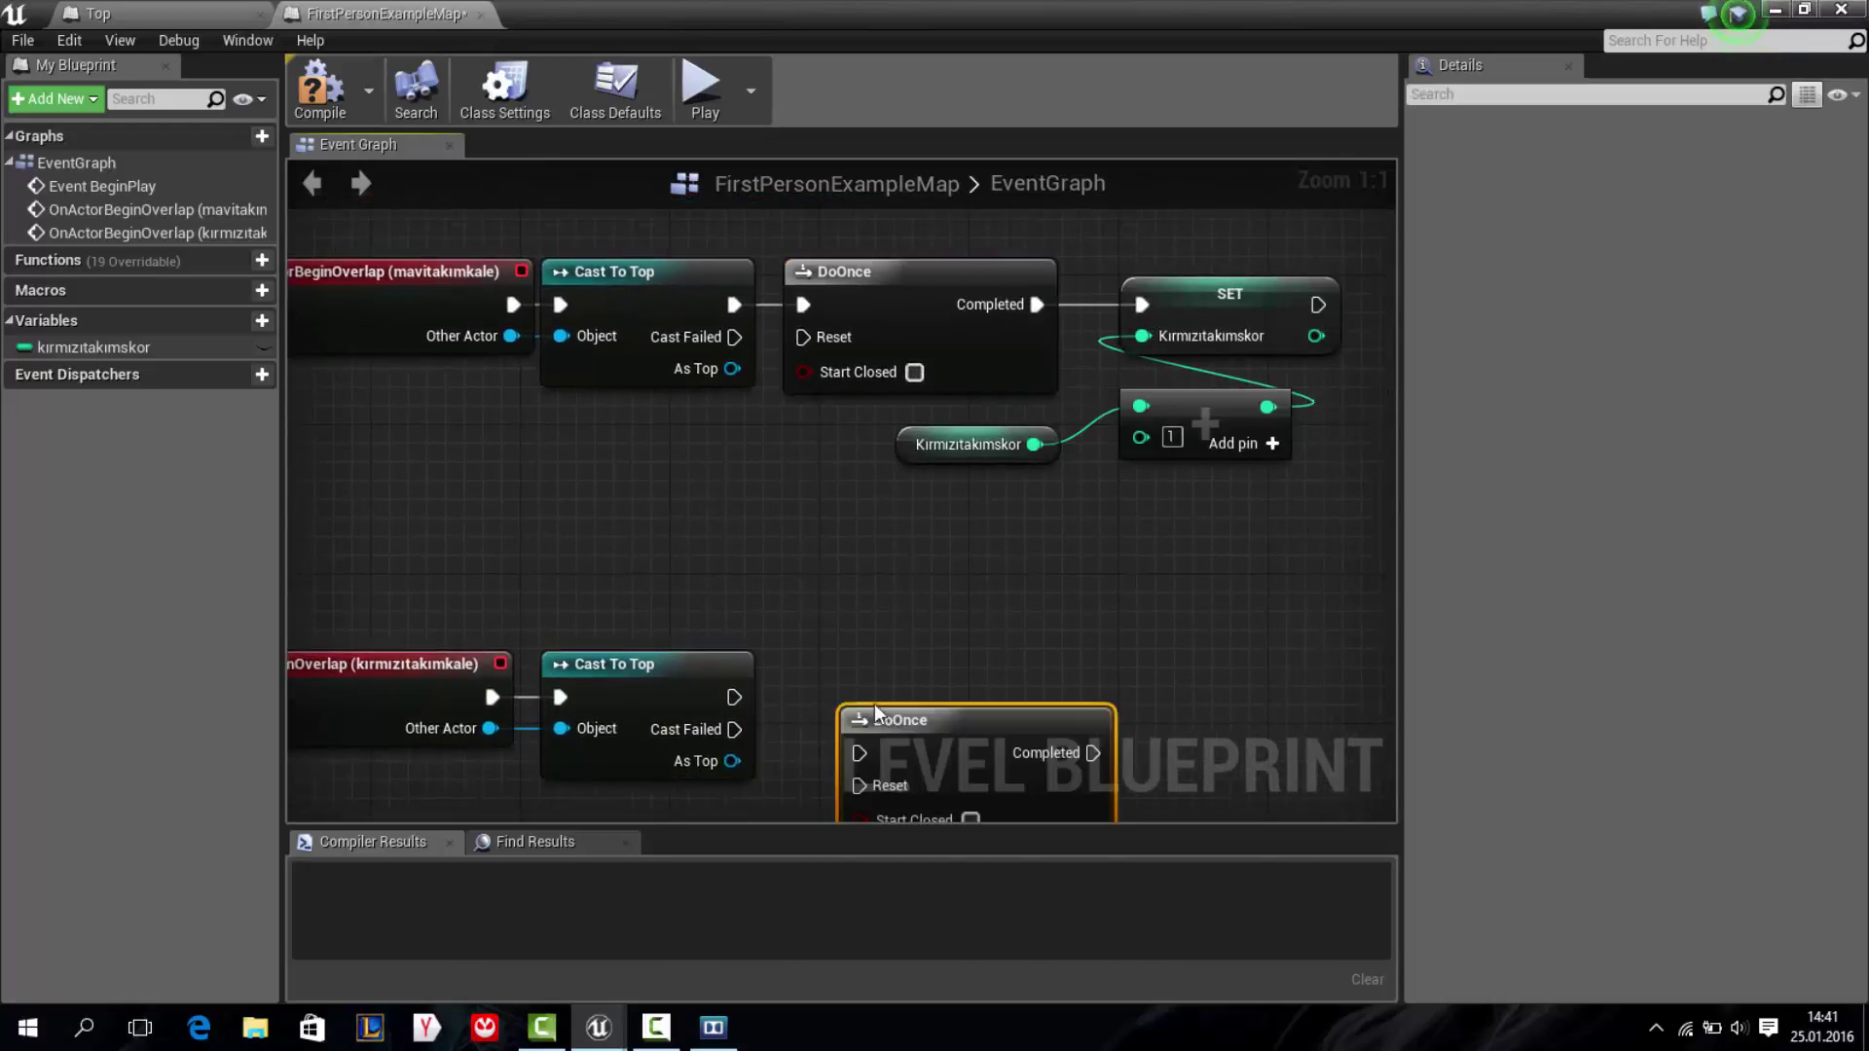
mouse_move(876, 730)
mouse_down()
mouse_move(826, 681)
mouse_move(738, 702)
mouse_up()
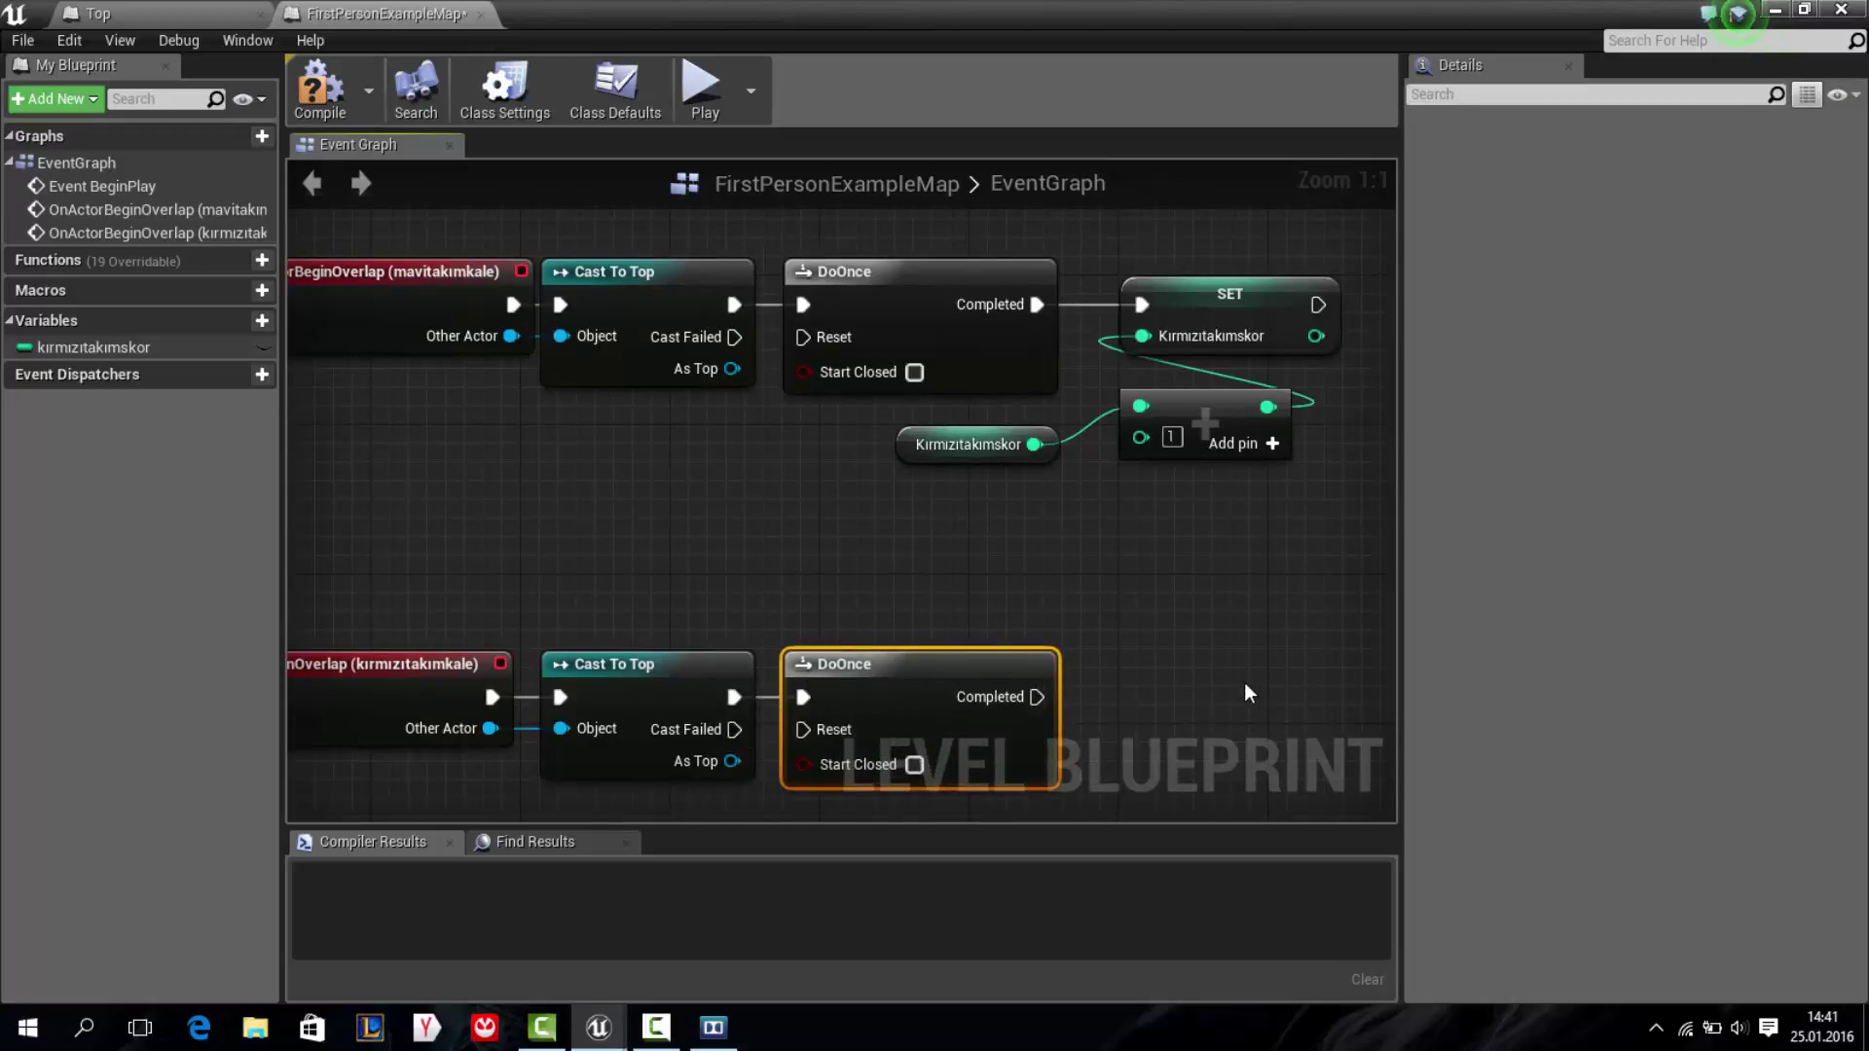
right_drag(1244, 682, 963, 576)
Create the mavitakımskor variable and place a SET mavitakımskor node beside the lower DoOnce
click(216, 319)
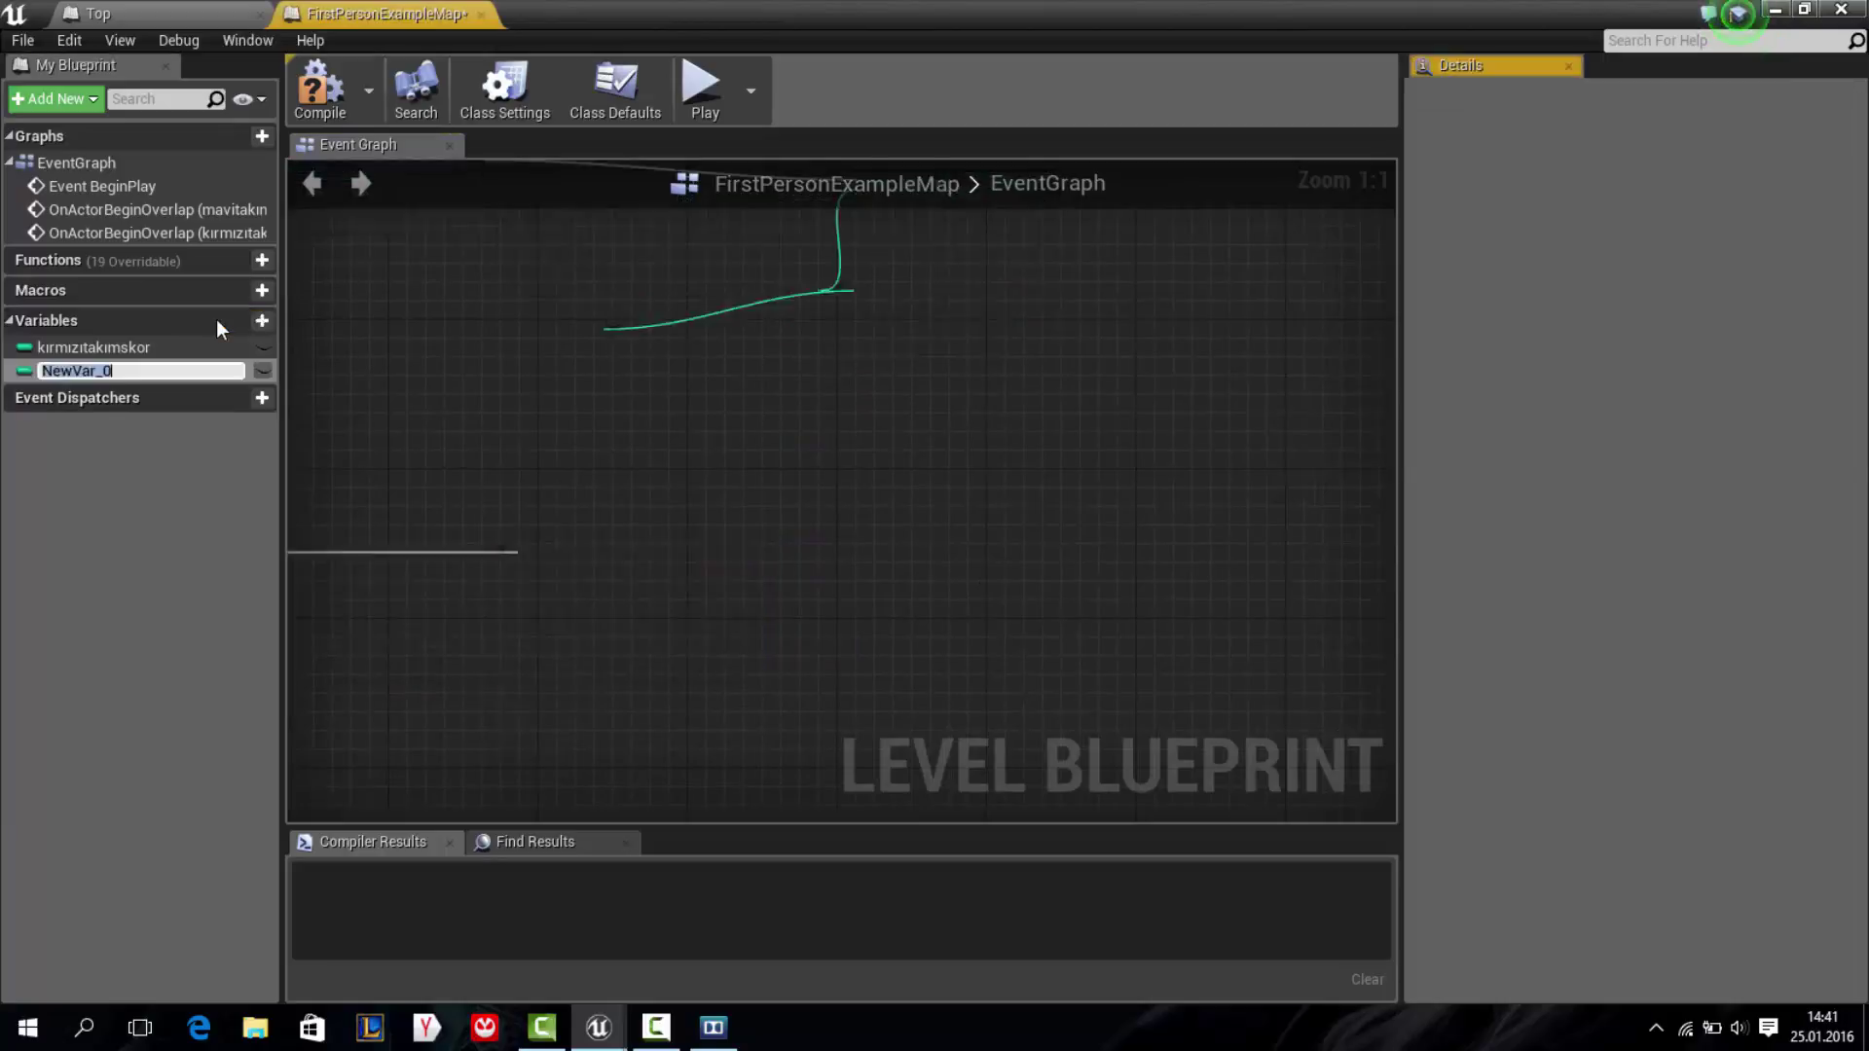
text(mavitak)
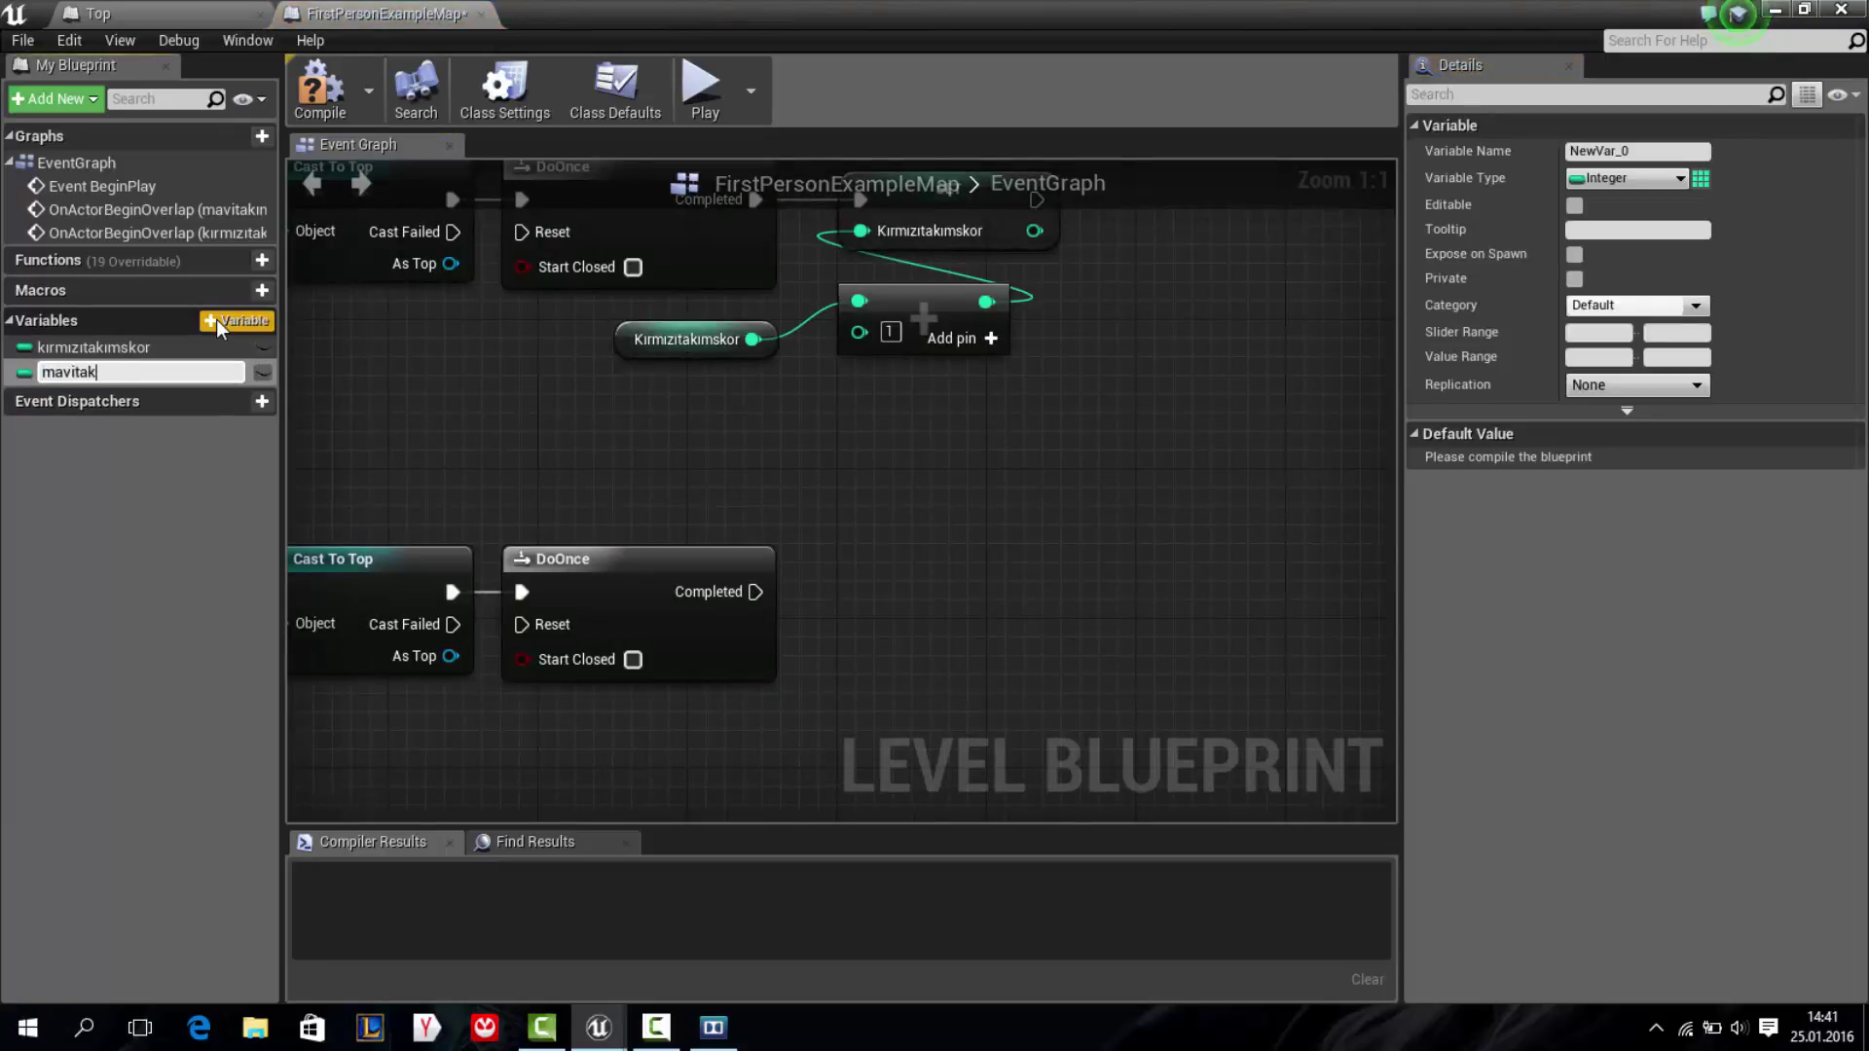
text(ımskor)
key(Return)
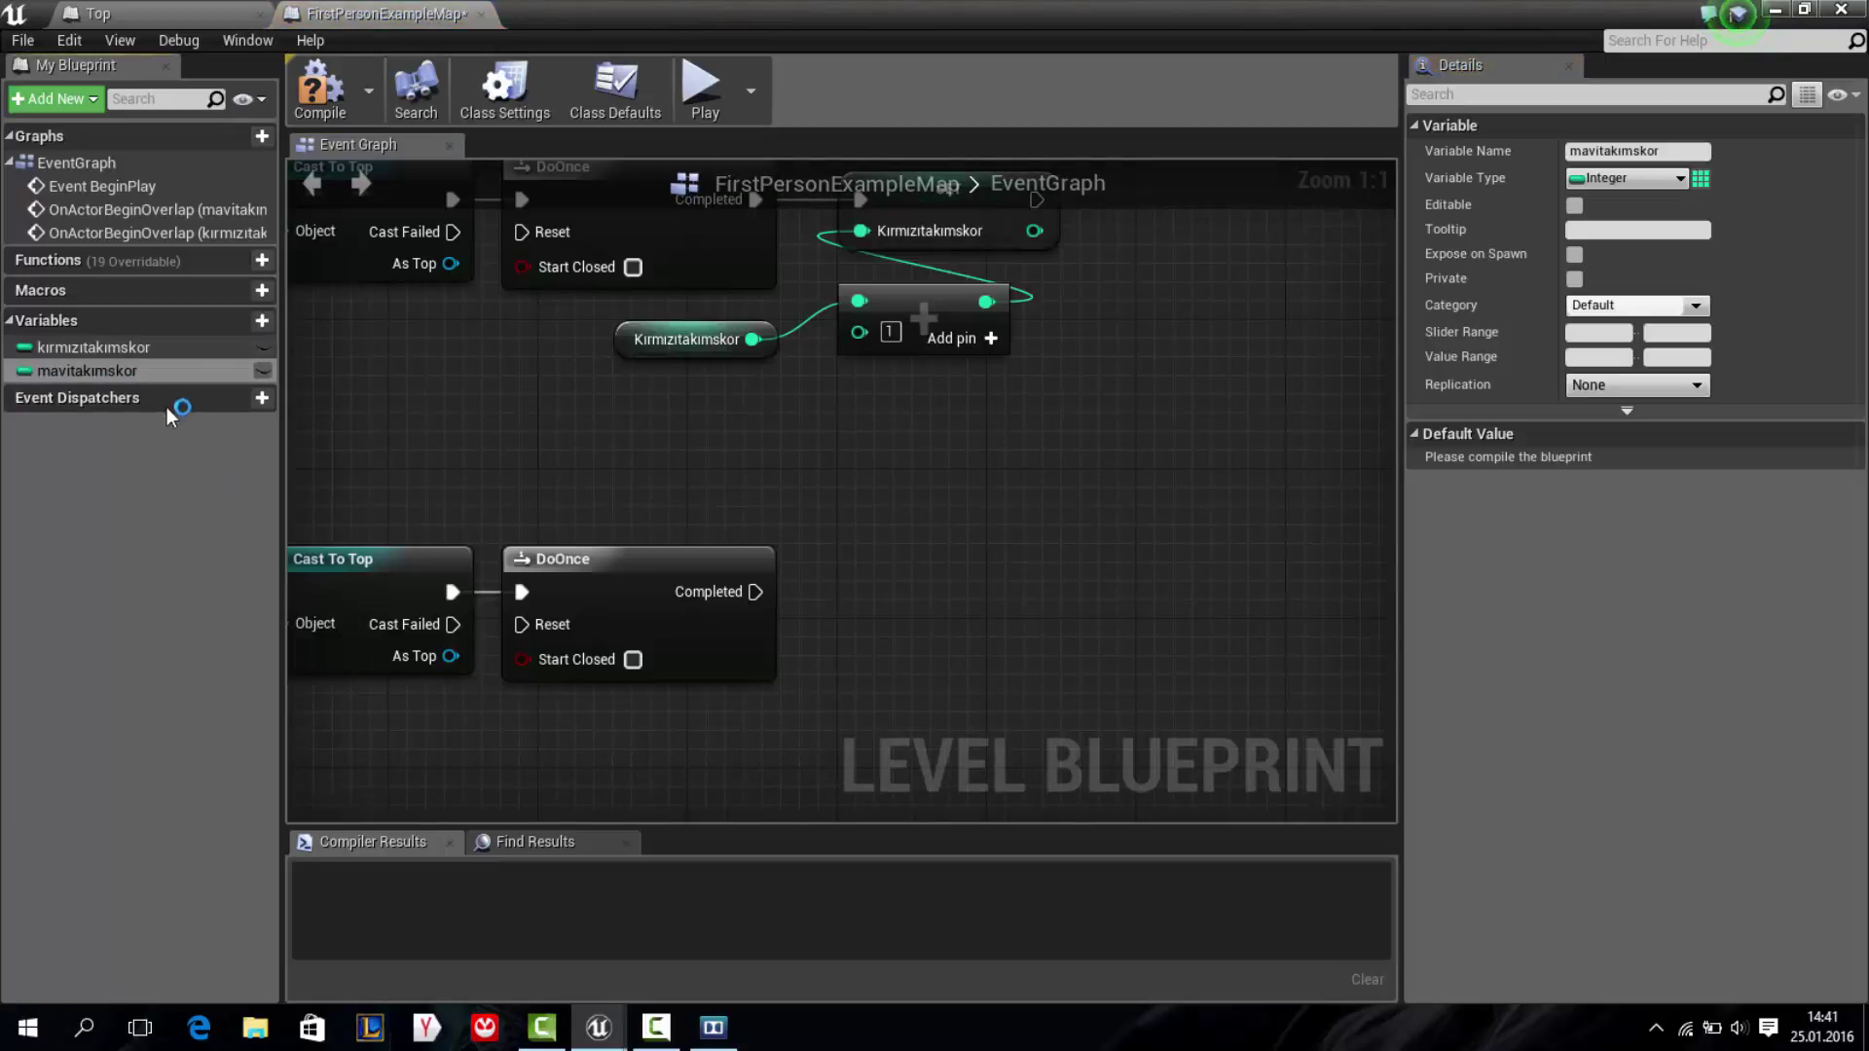
mouse_move(116, 371)
mouse_down()
mouse_move(930, 592)
mouse_move(862, 581)
mouse_move(882, 613)
mouse_up()
click(897, 640)
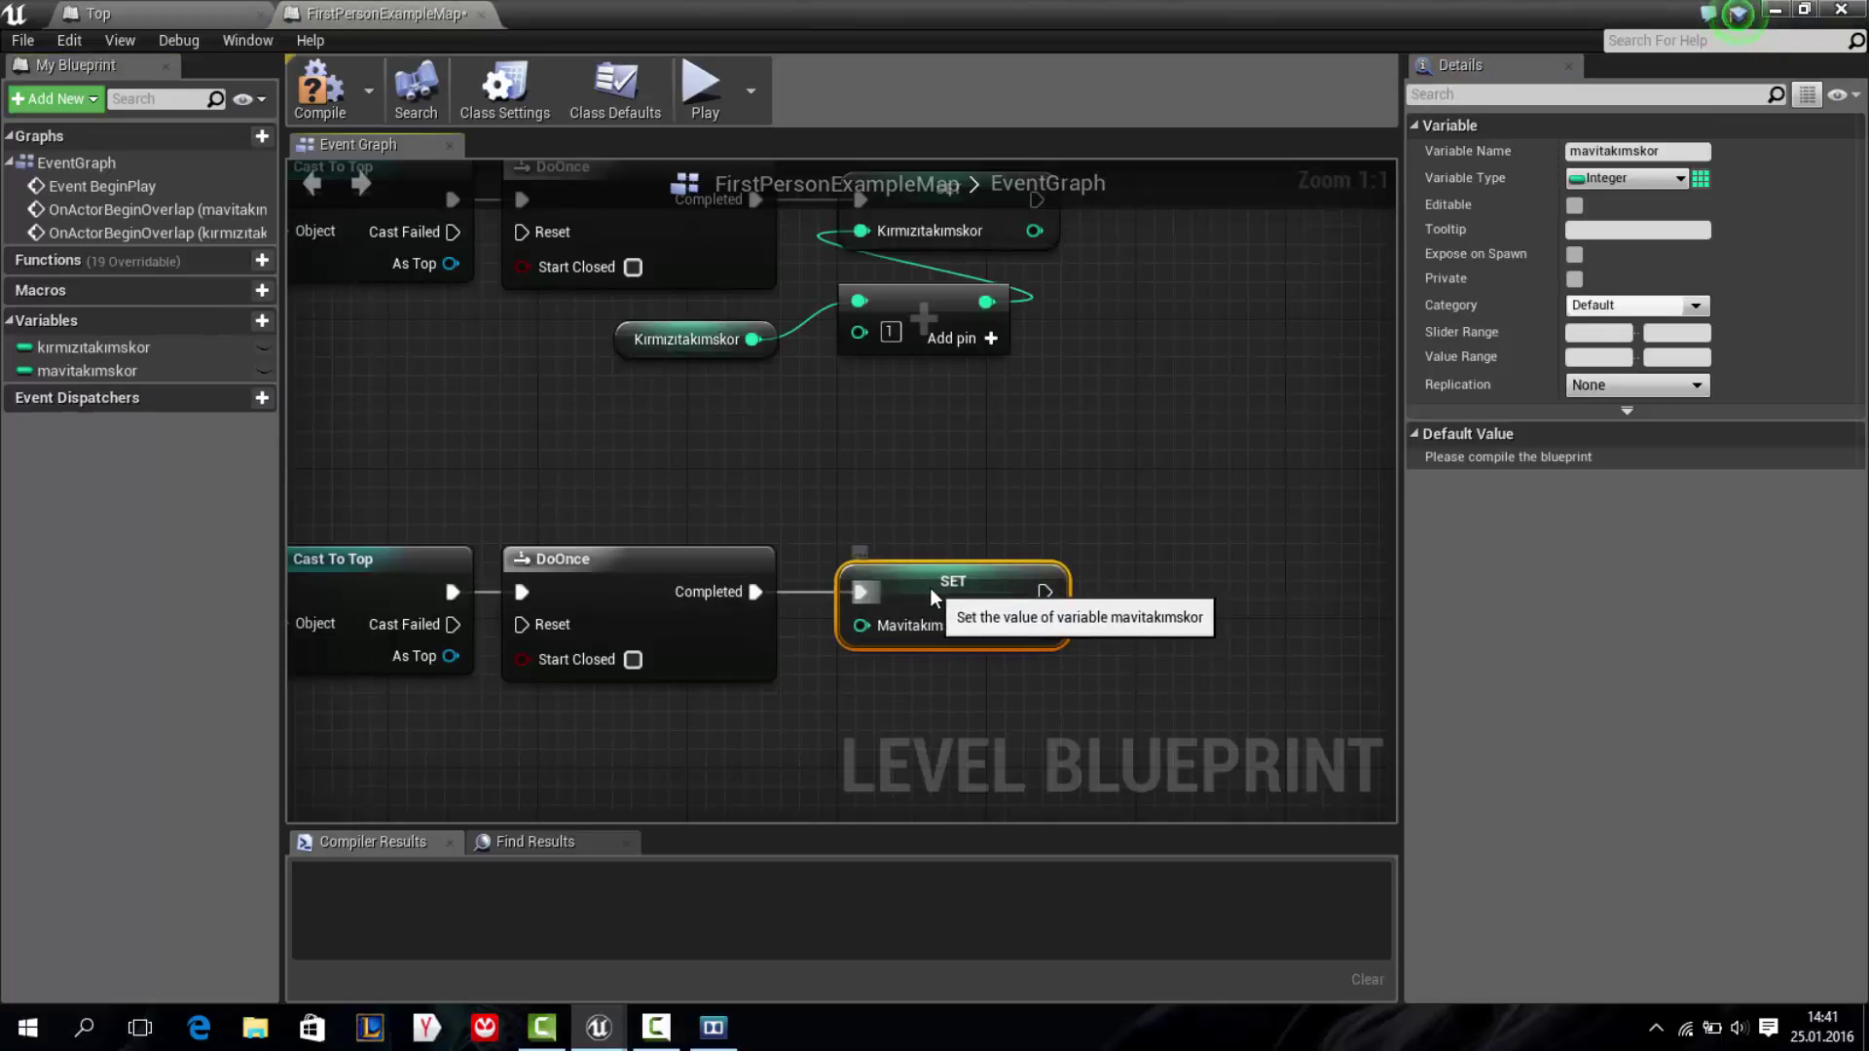
drag(946, 600, 909, 581)
right_drag(858, 633, 816, 488)
Feed the SET from an integer + node with a mavitakımskor getter and compile
drag(815, 487, 969, 598)
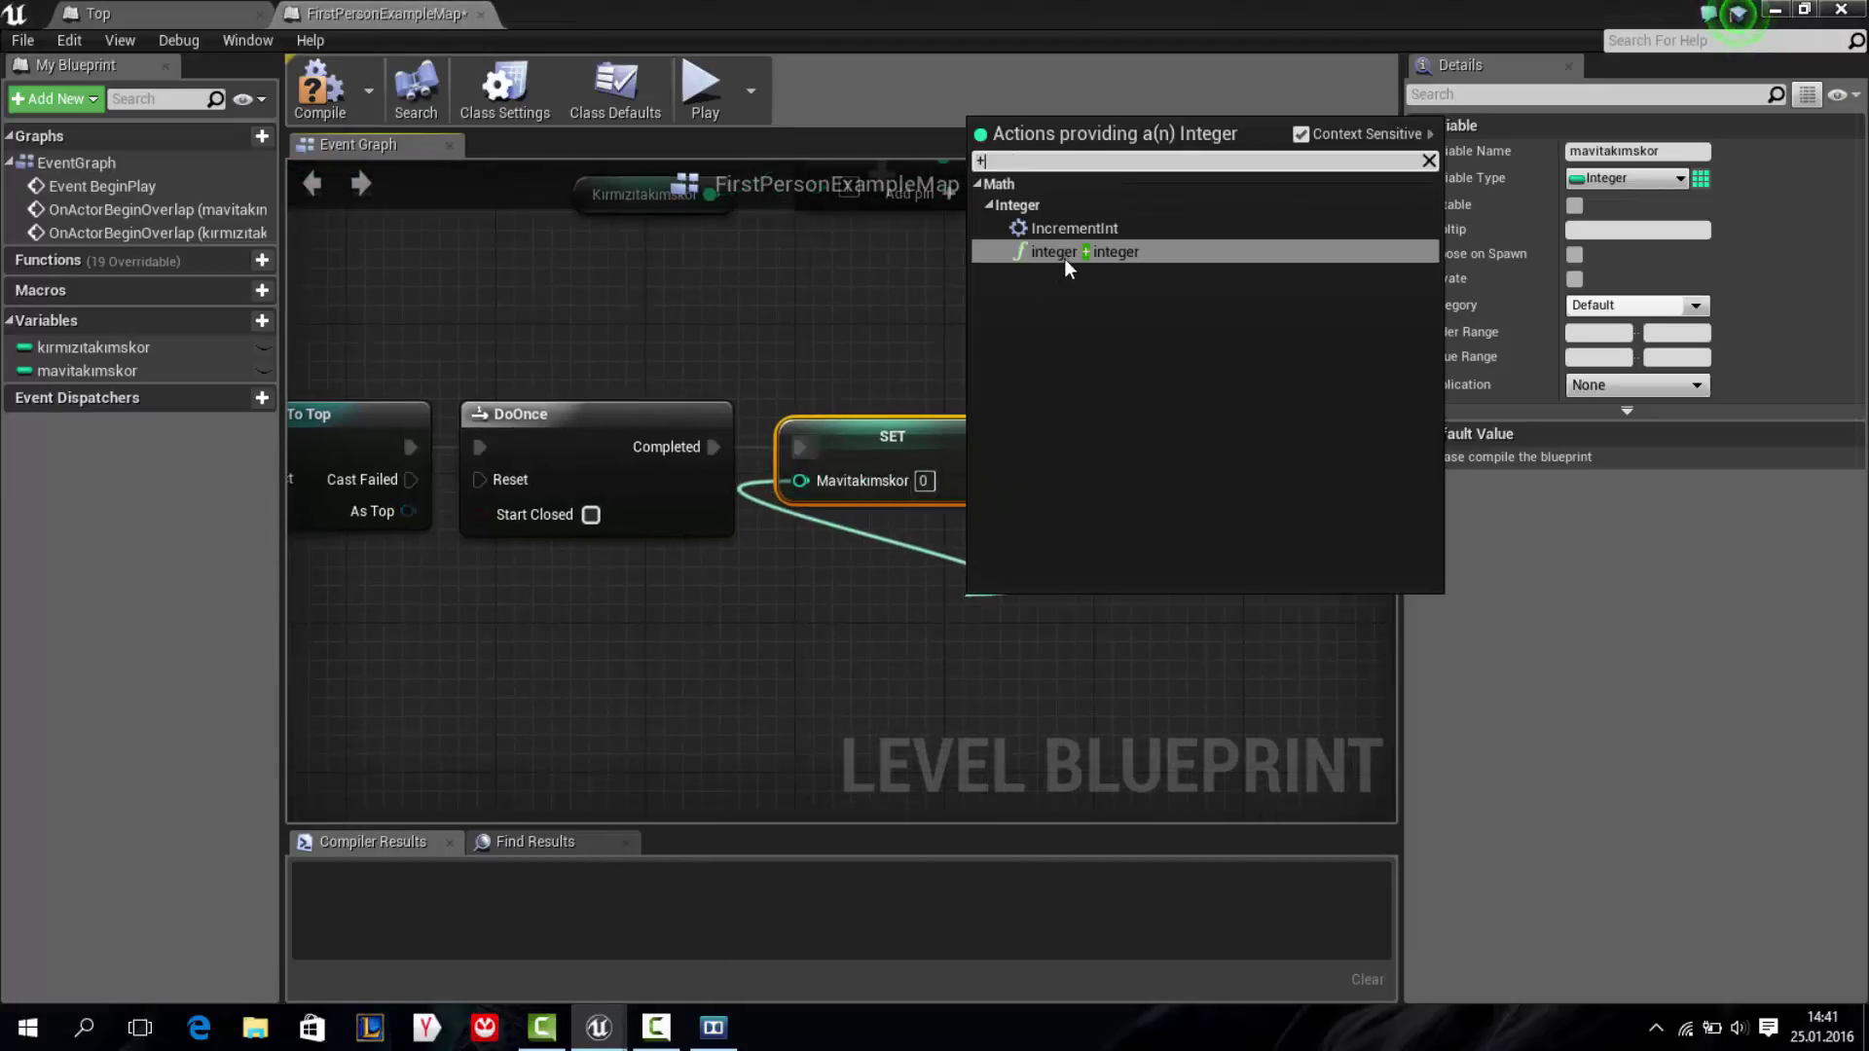
click(1065, 259)
drag(1030, 615, 917, 576)
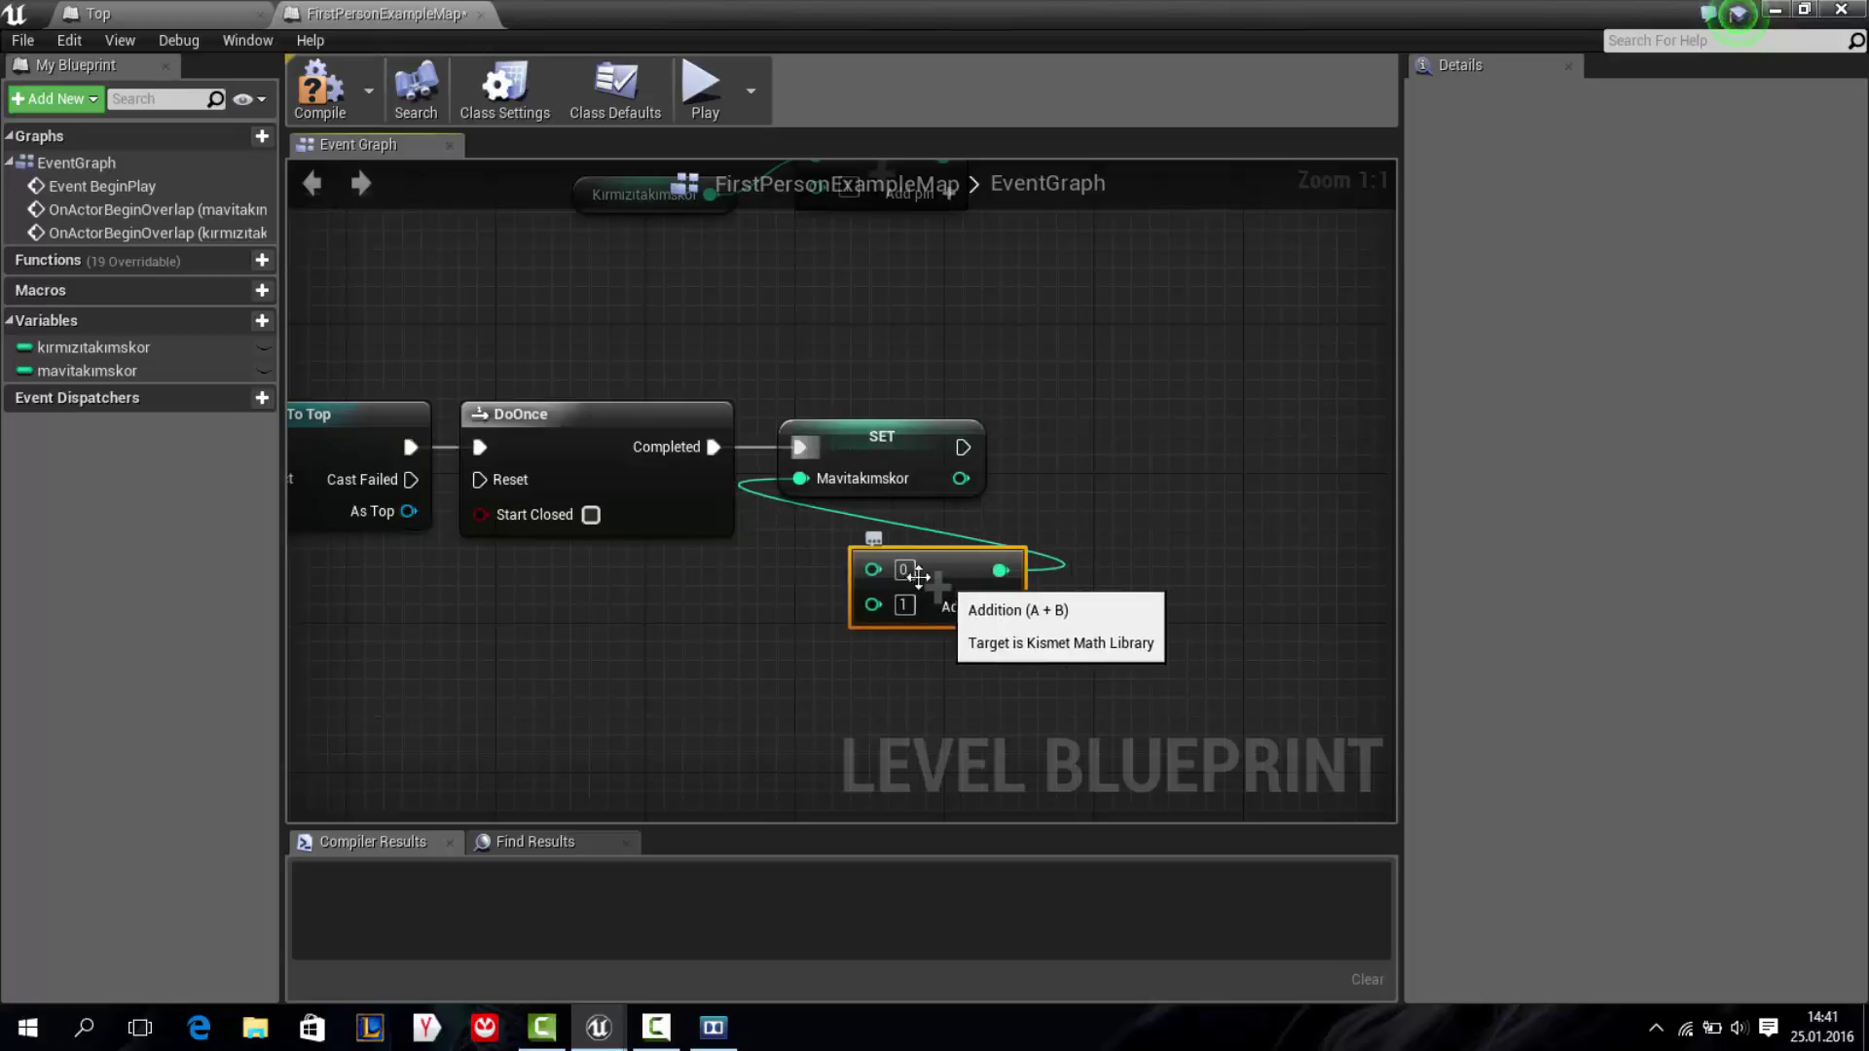
drag(74, 371, 914, 566)
right_drag(914, 566, 1098, 572)
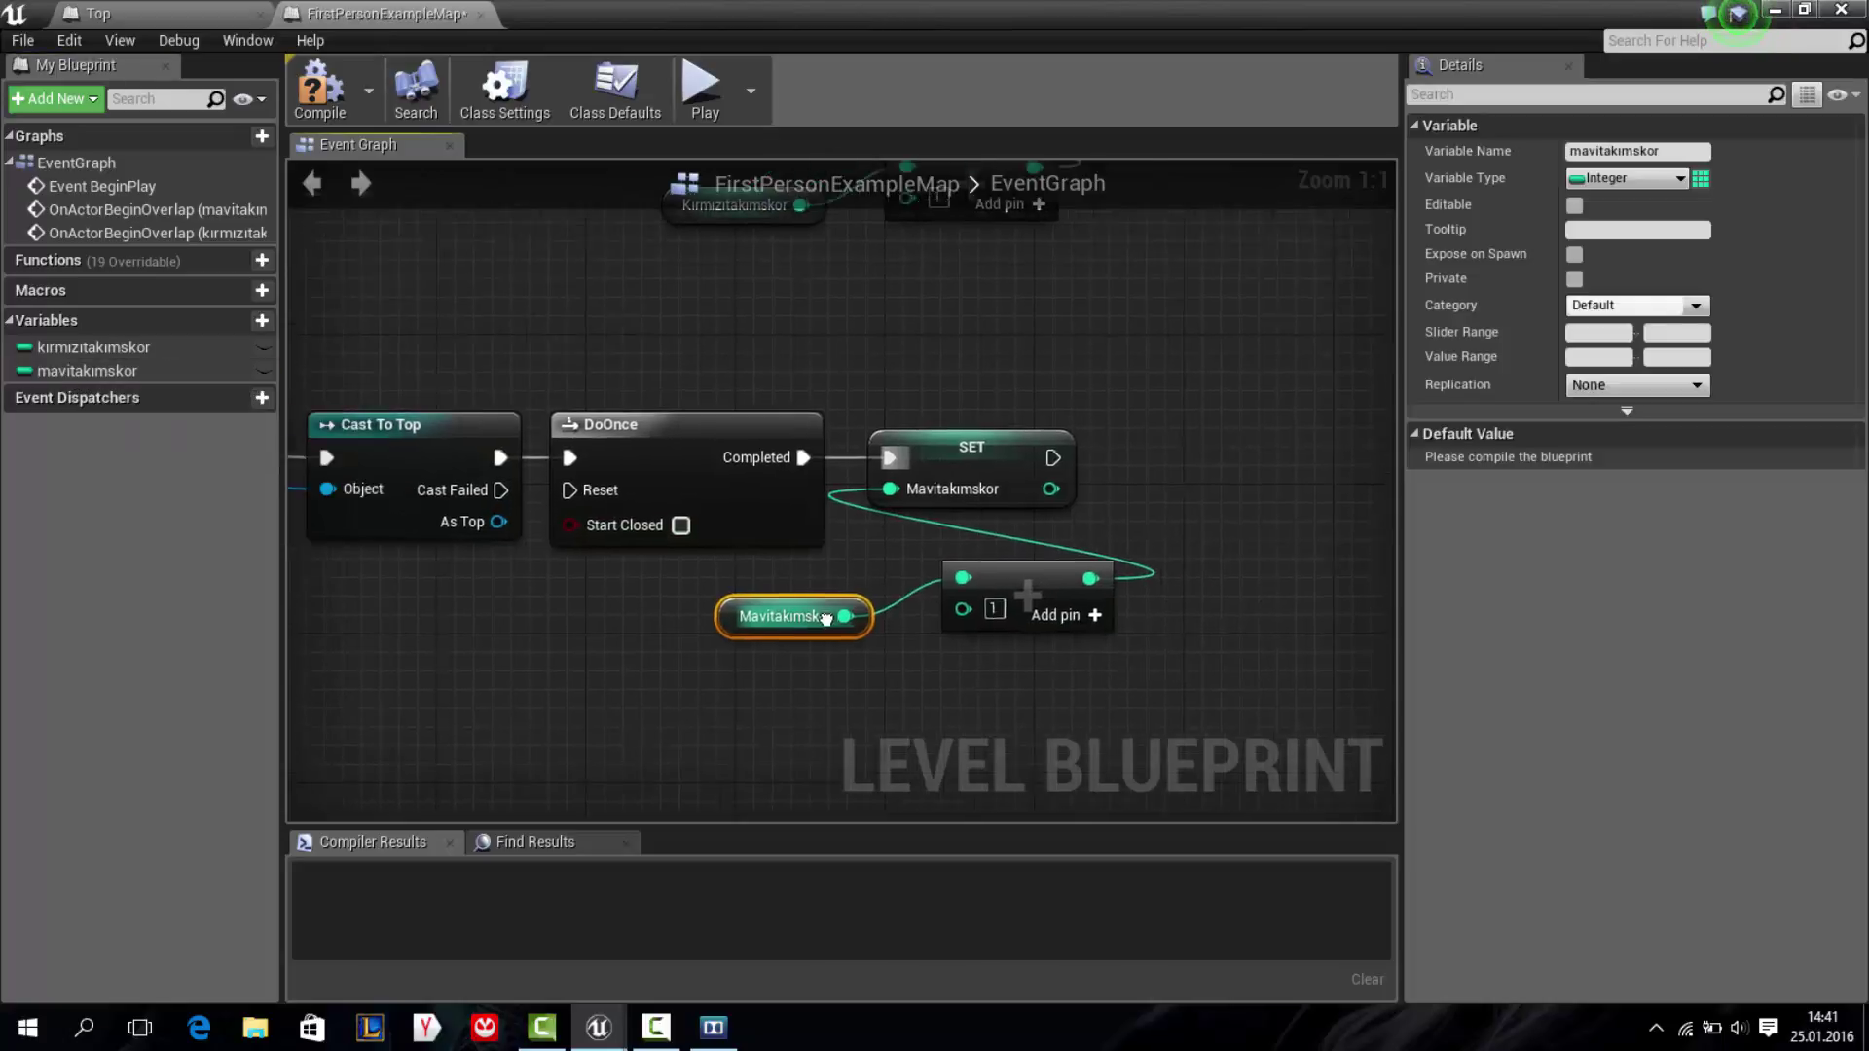
click(331, 117)
Connect both score SET nodes to a Delay with a 3-second duration
scroll(526, 238, down, 3)
right_drag(841, 559, 651, 410)
right_drag(965, 296, 822, 243)
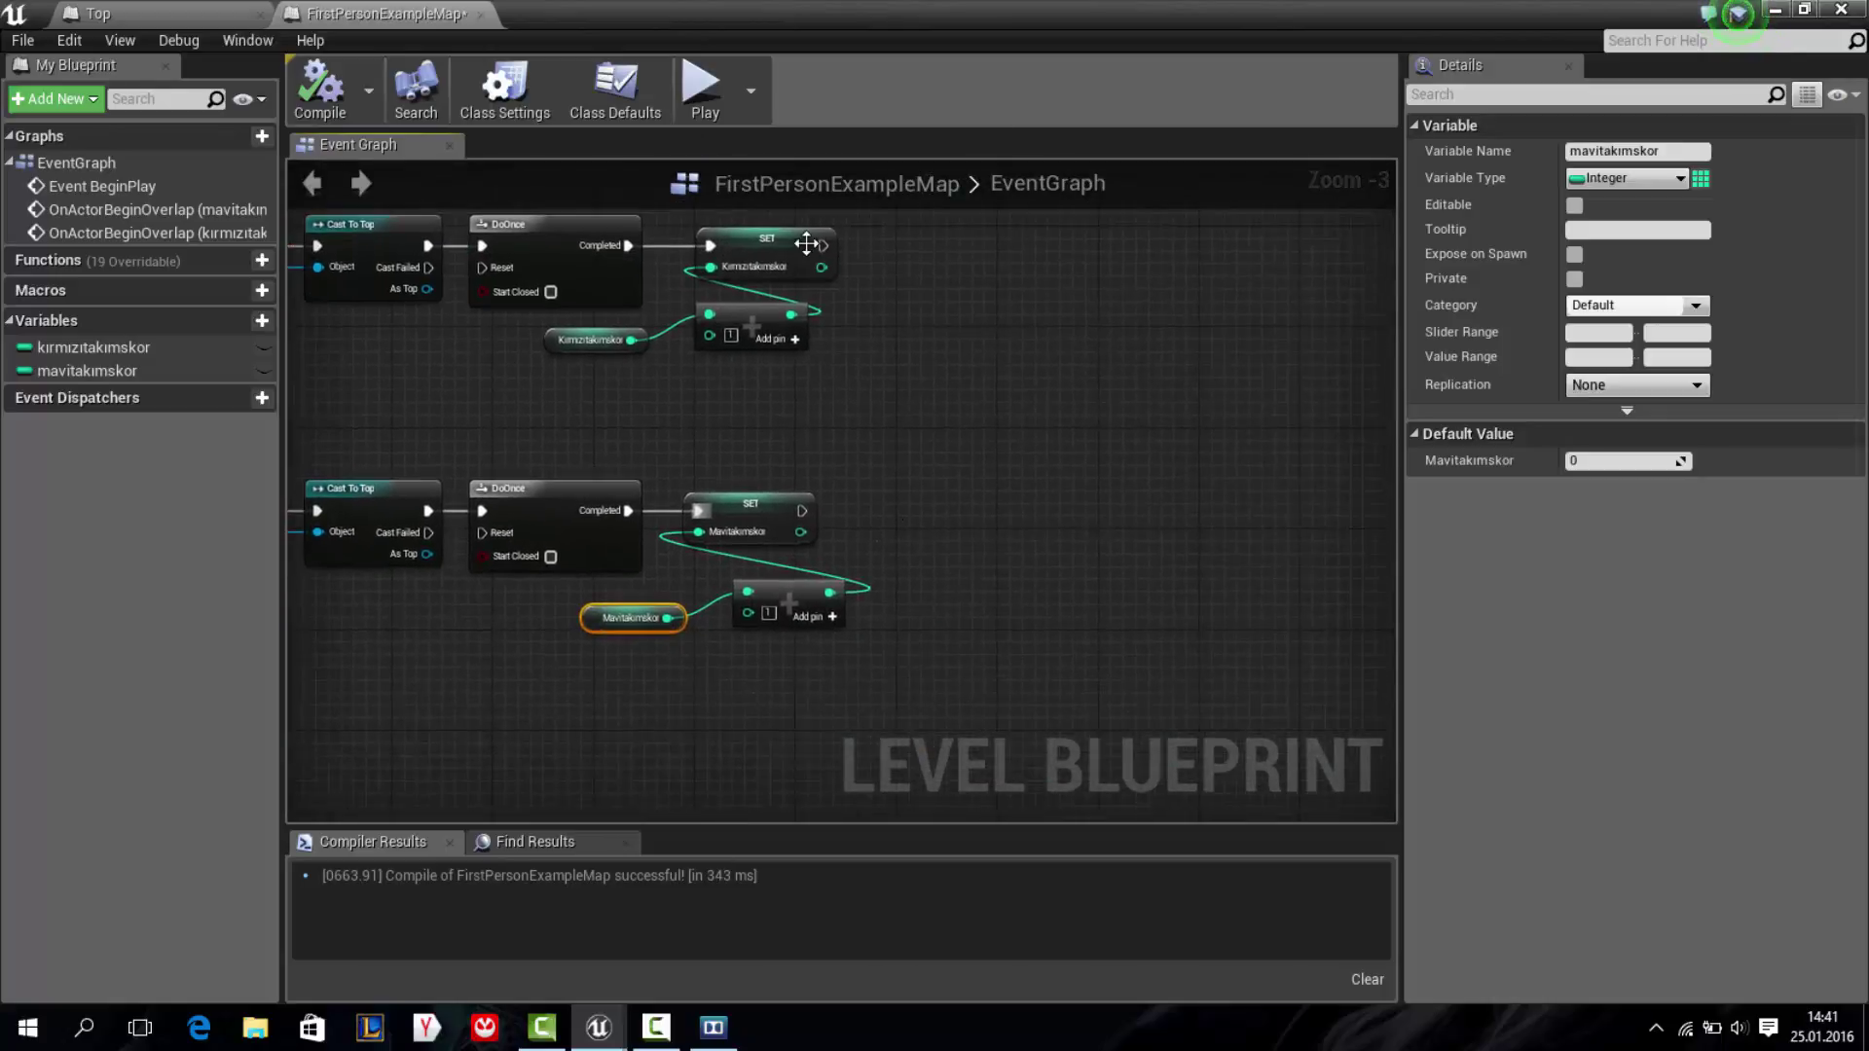
drag(822, 245, 883, 388)
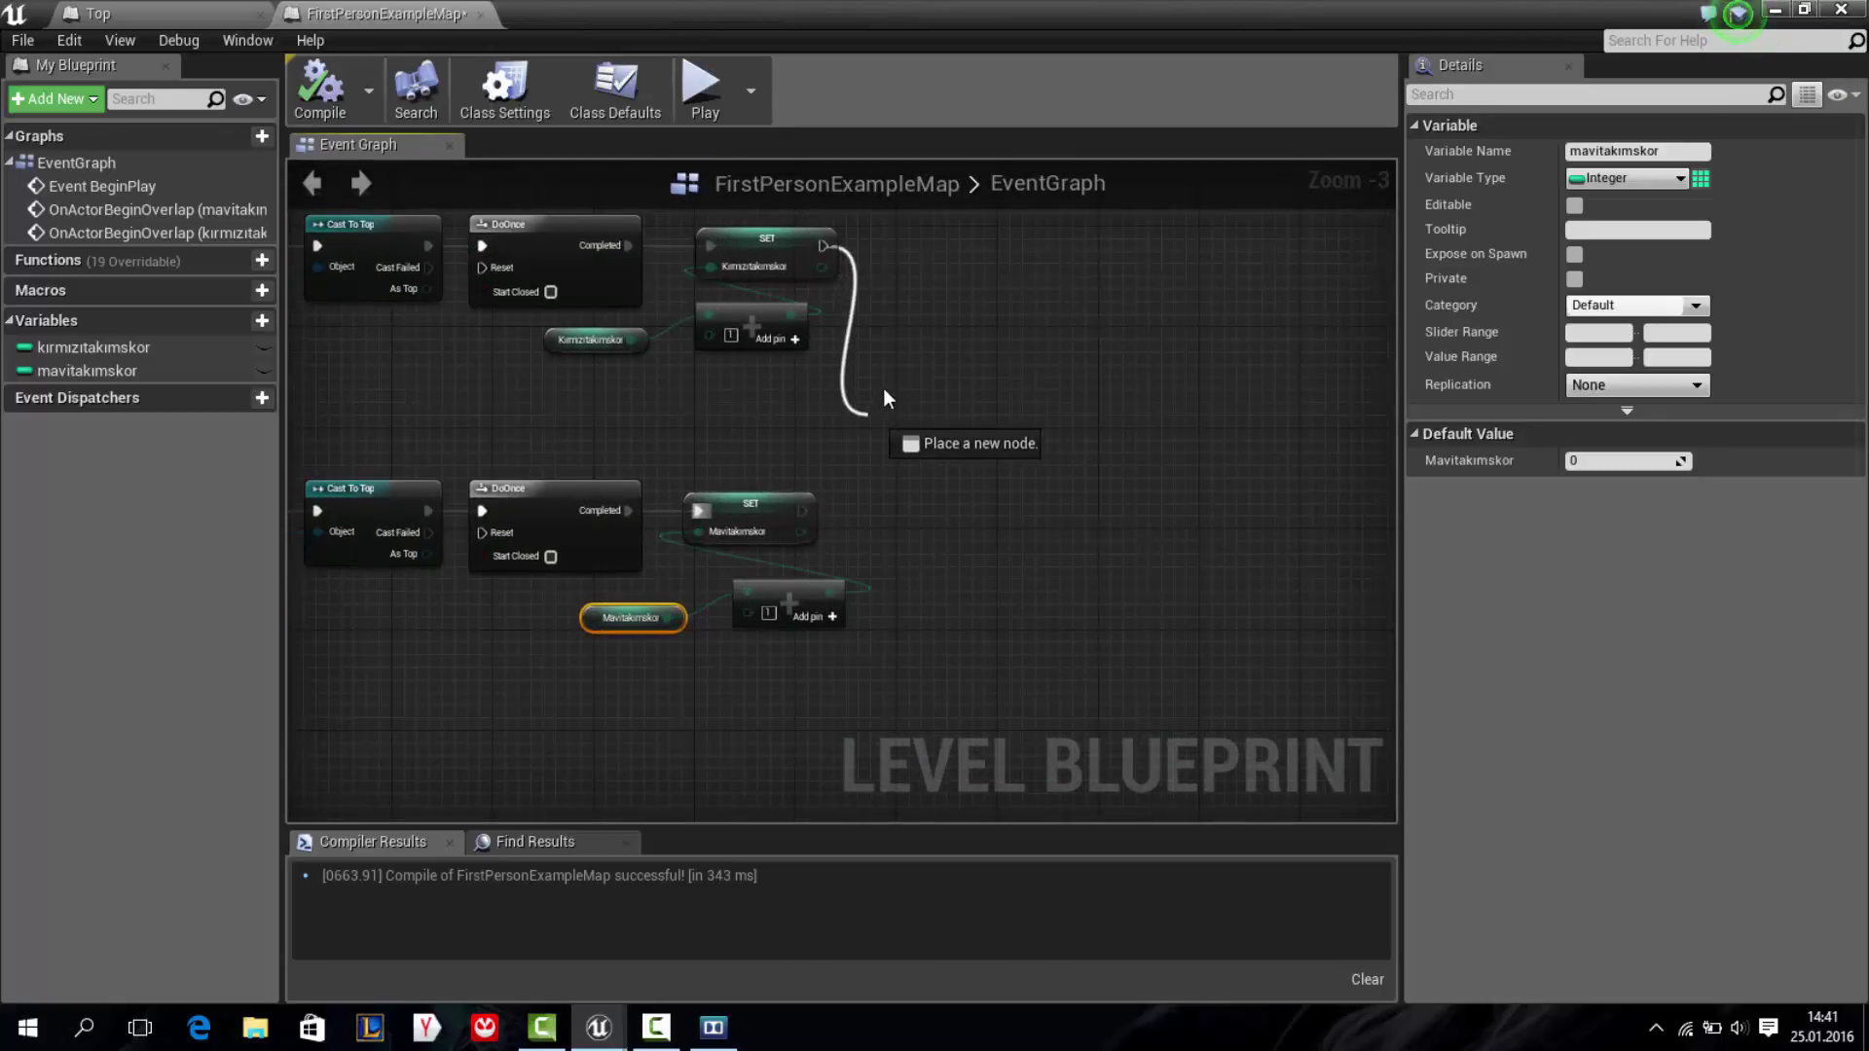
text(delay)
key(Return)
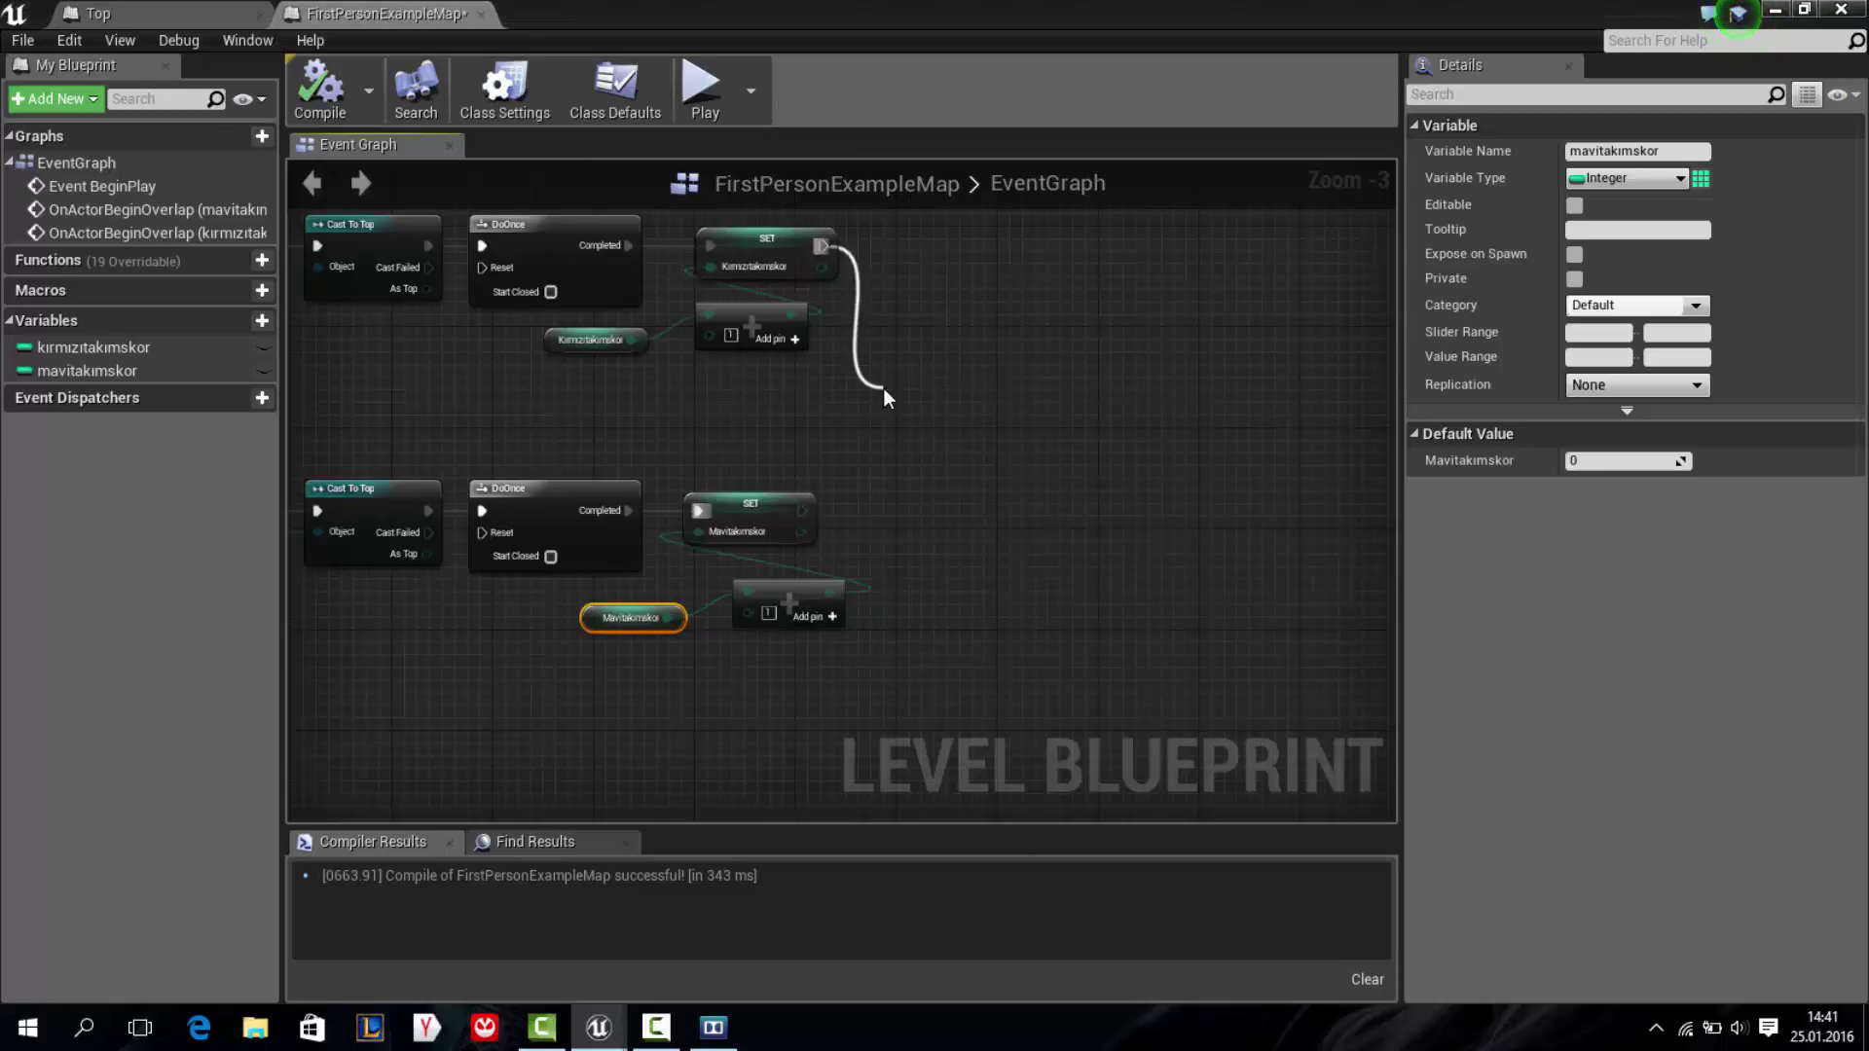
drag(893, 421, 802, 512)
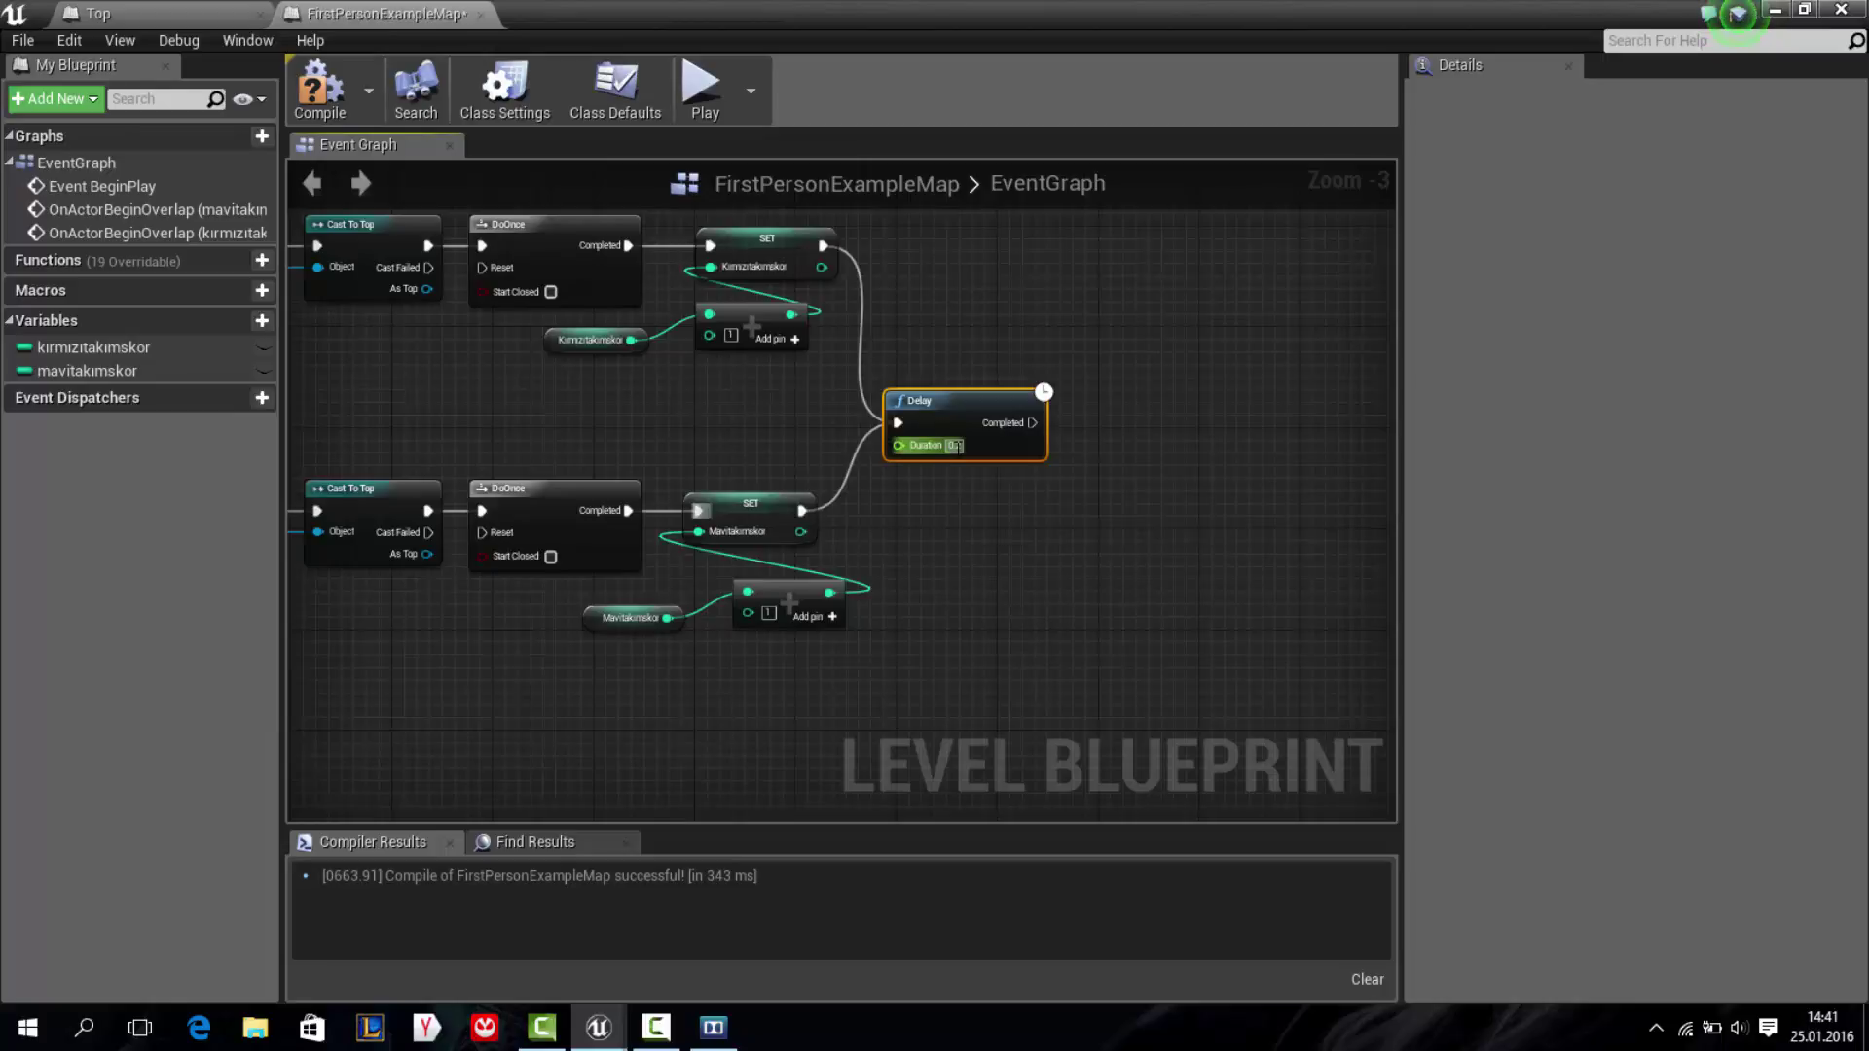
click(956, 446)
key(Return)
click(1773, 12)
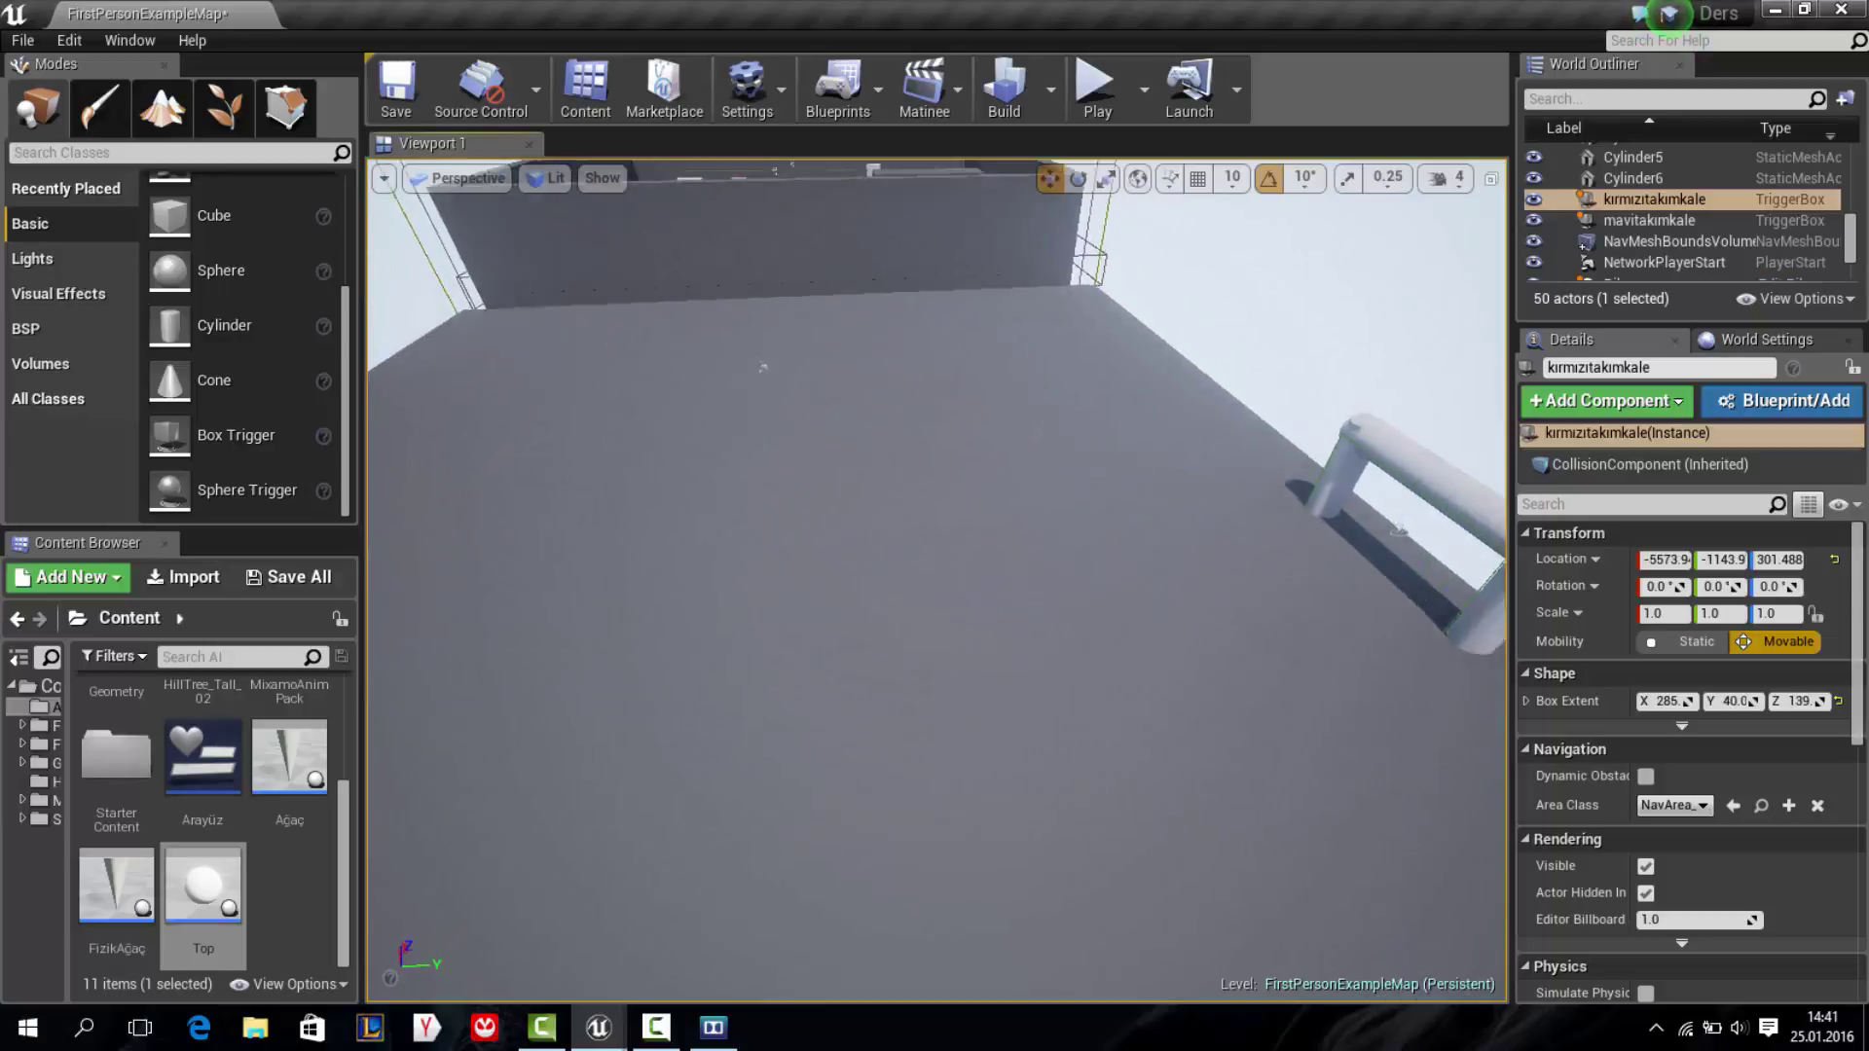
Place a Target Point by the wall and rename it topunbaşlangıçyeri
drag(796, 600, 797, 545)
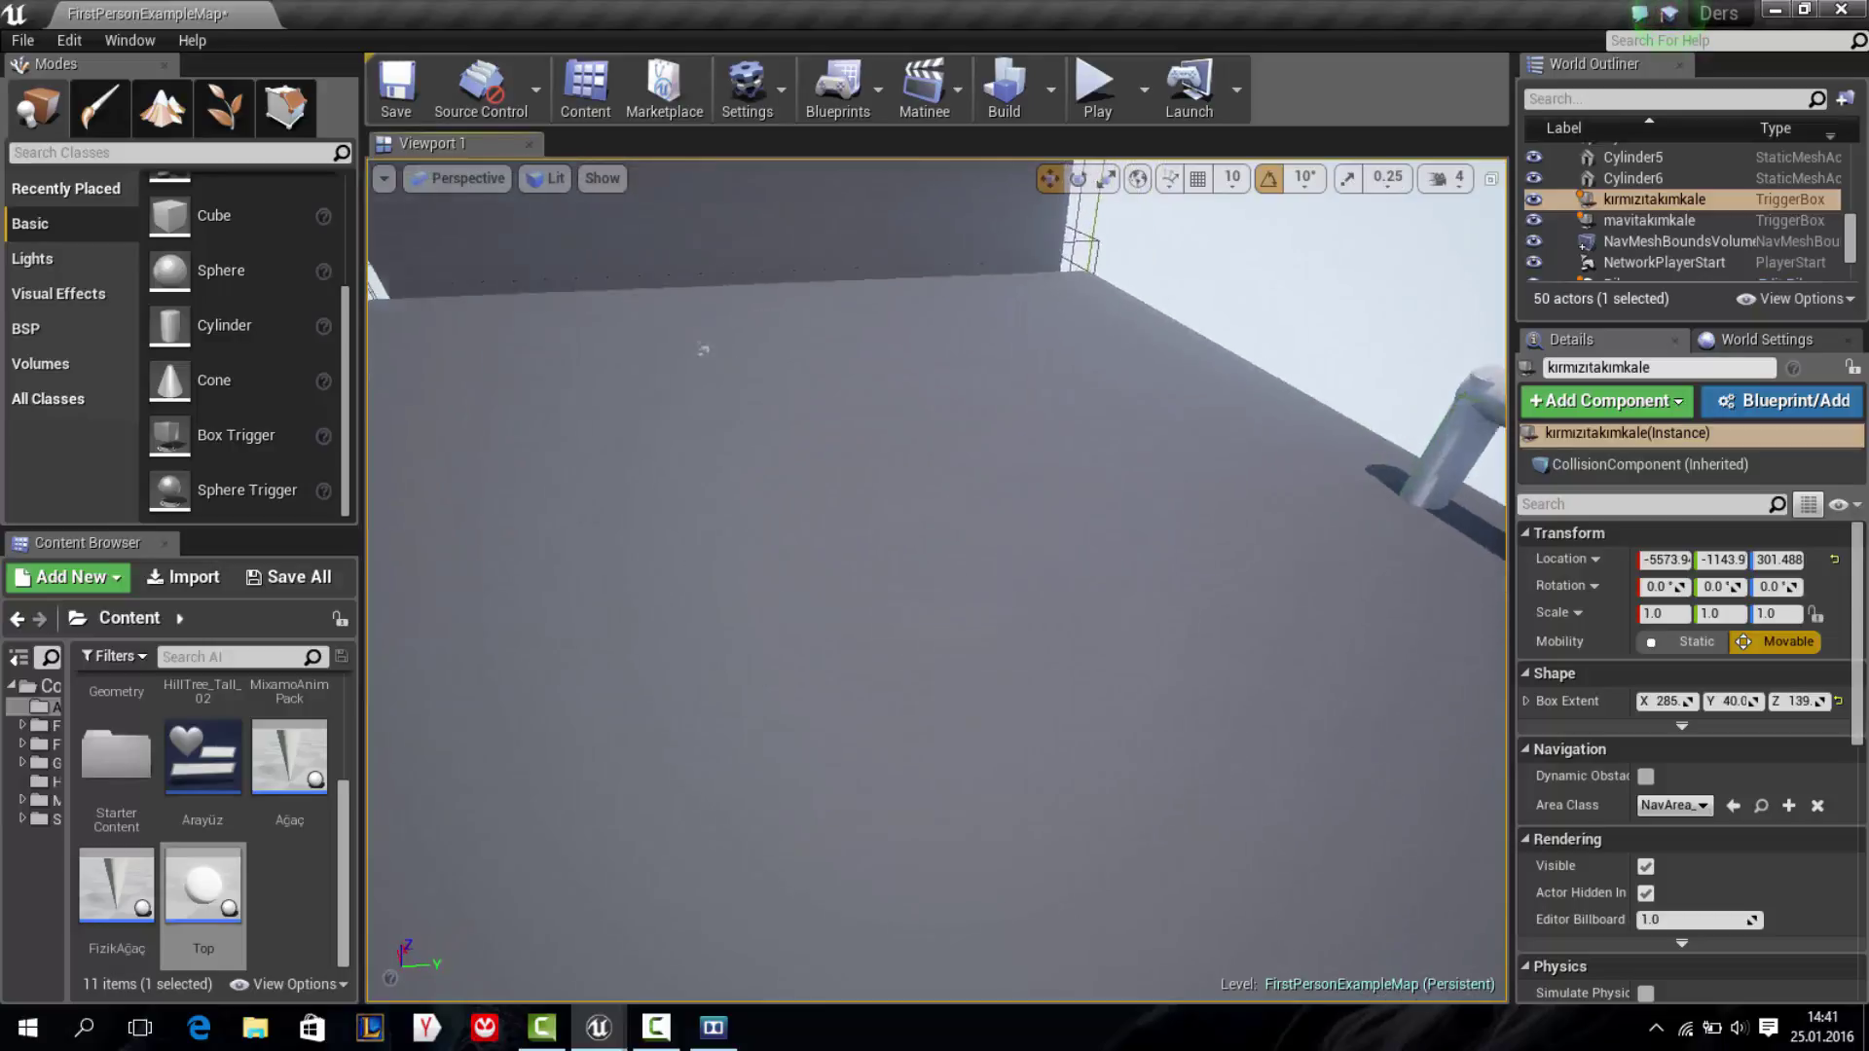
click(146, 153)
text(target)
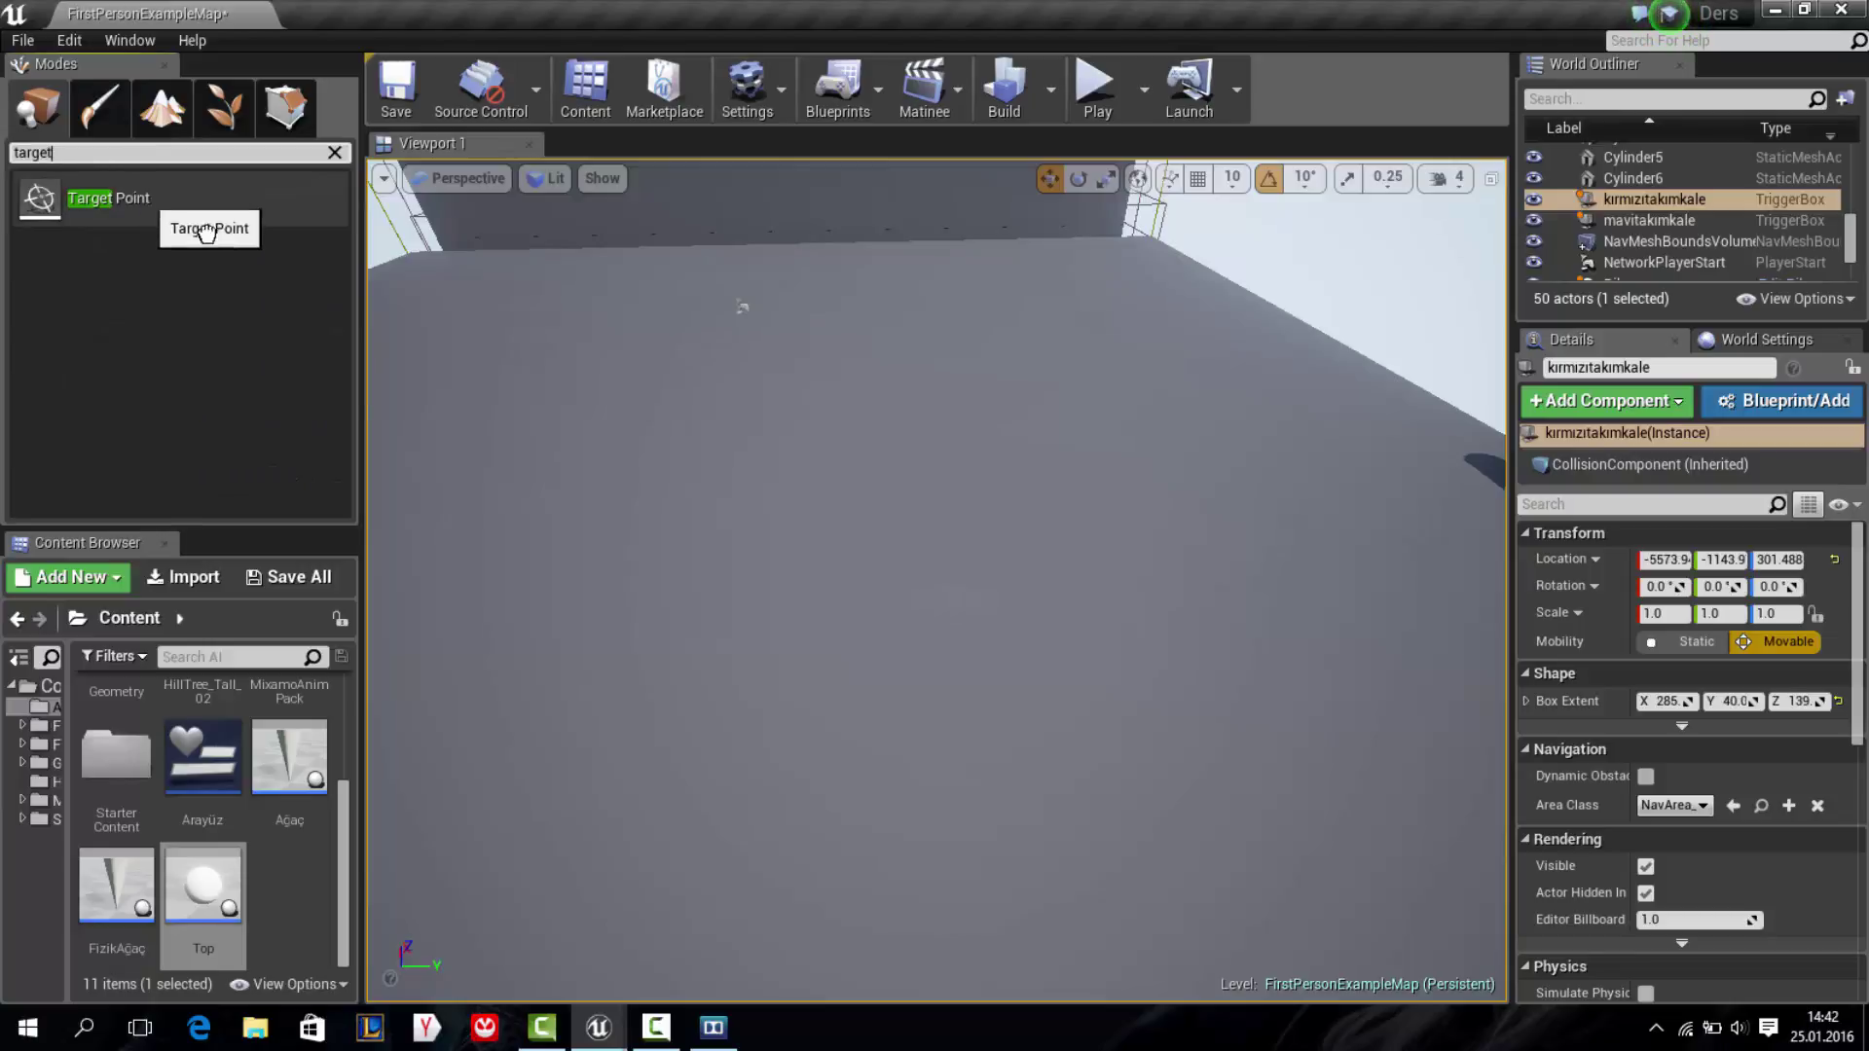
drag(136, 198, 769, 612)
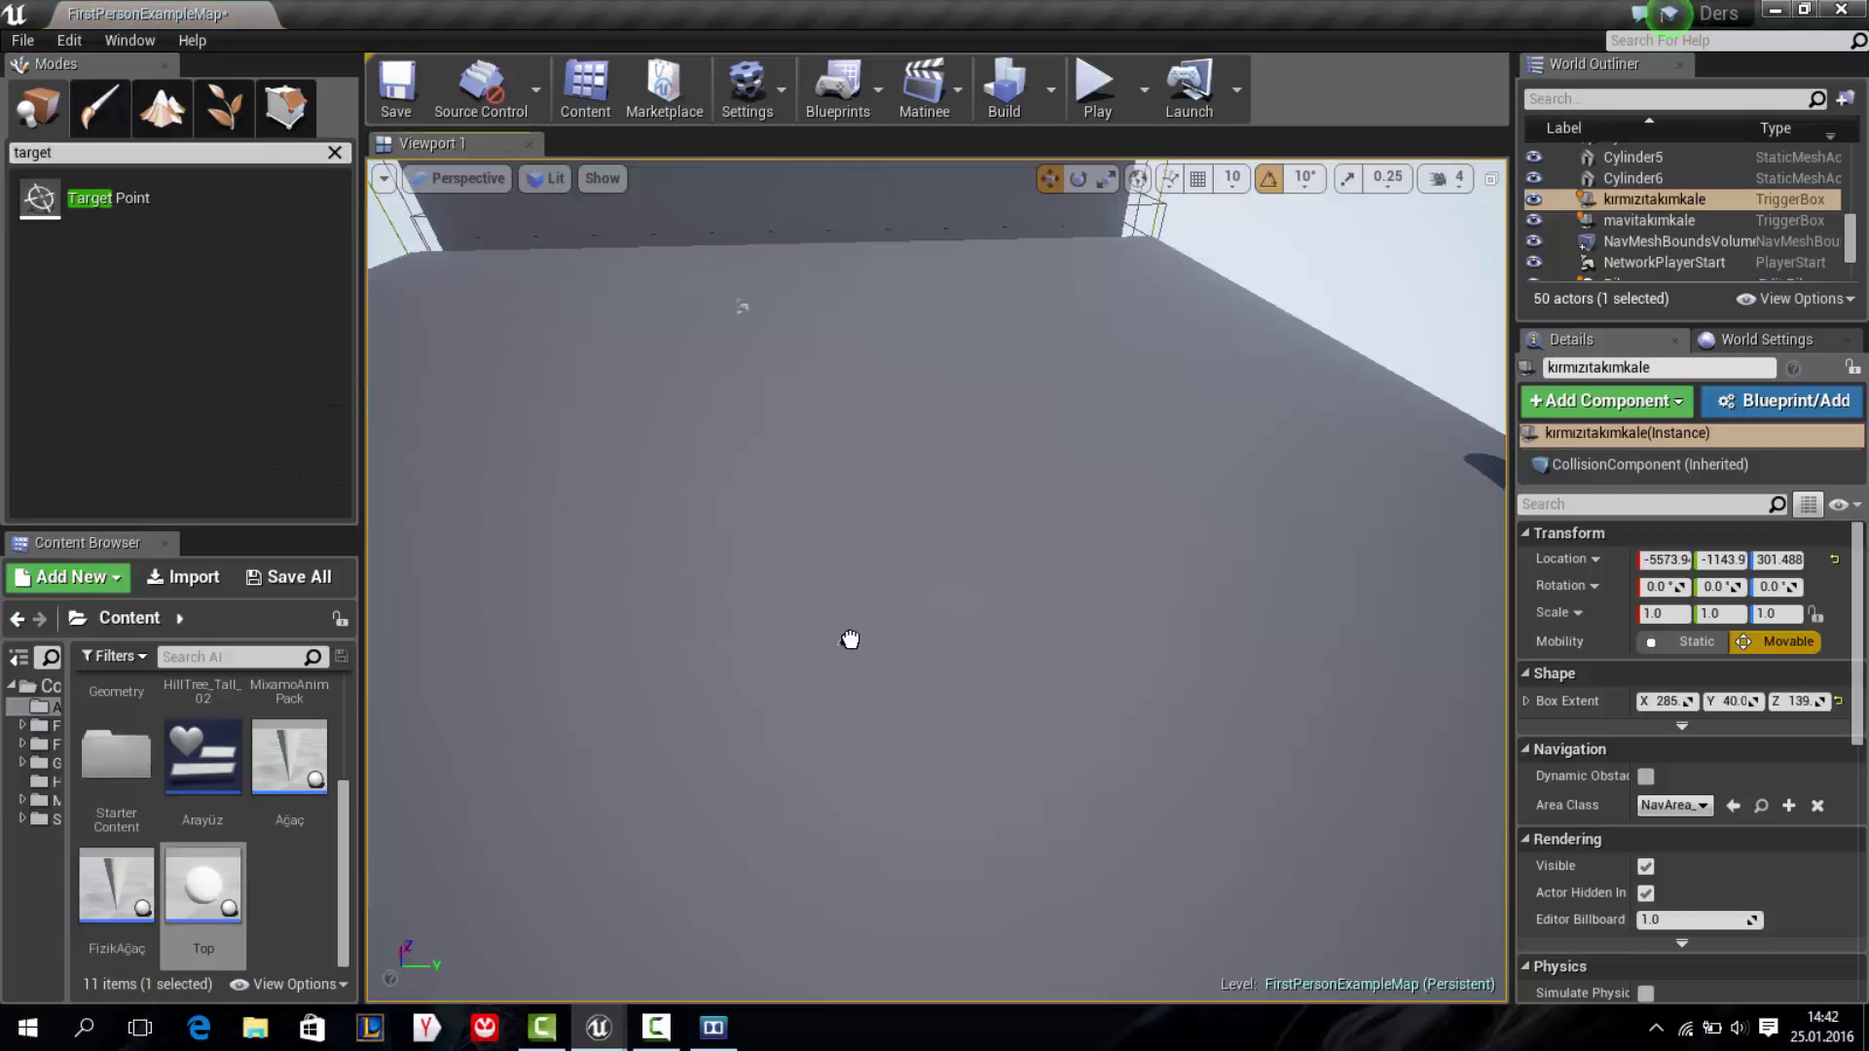
drag(871, 681, 871, 681)
right_drag(934, 764, 935, 764)
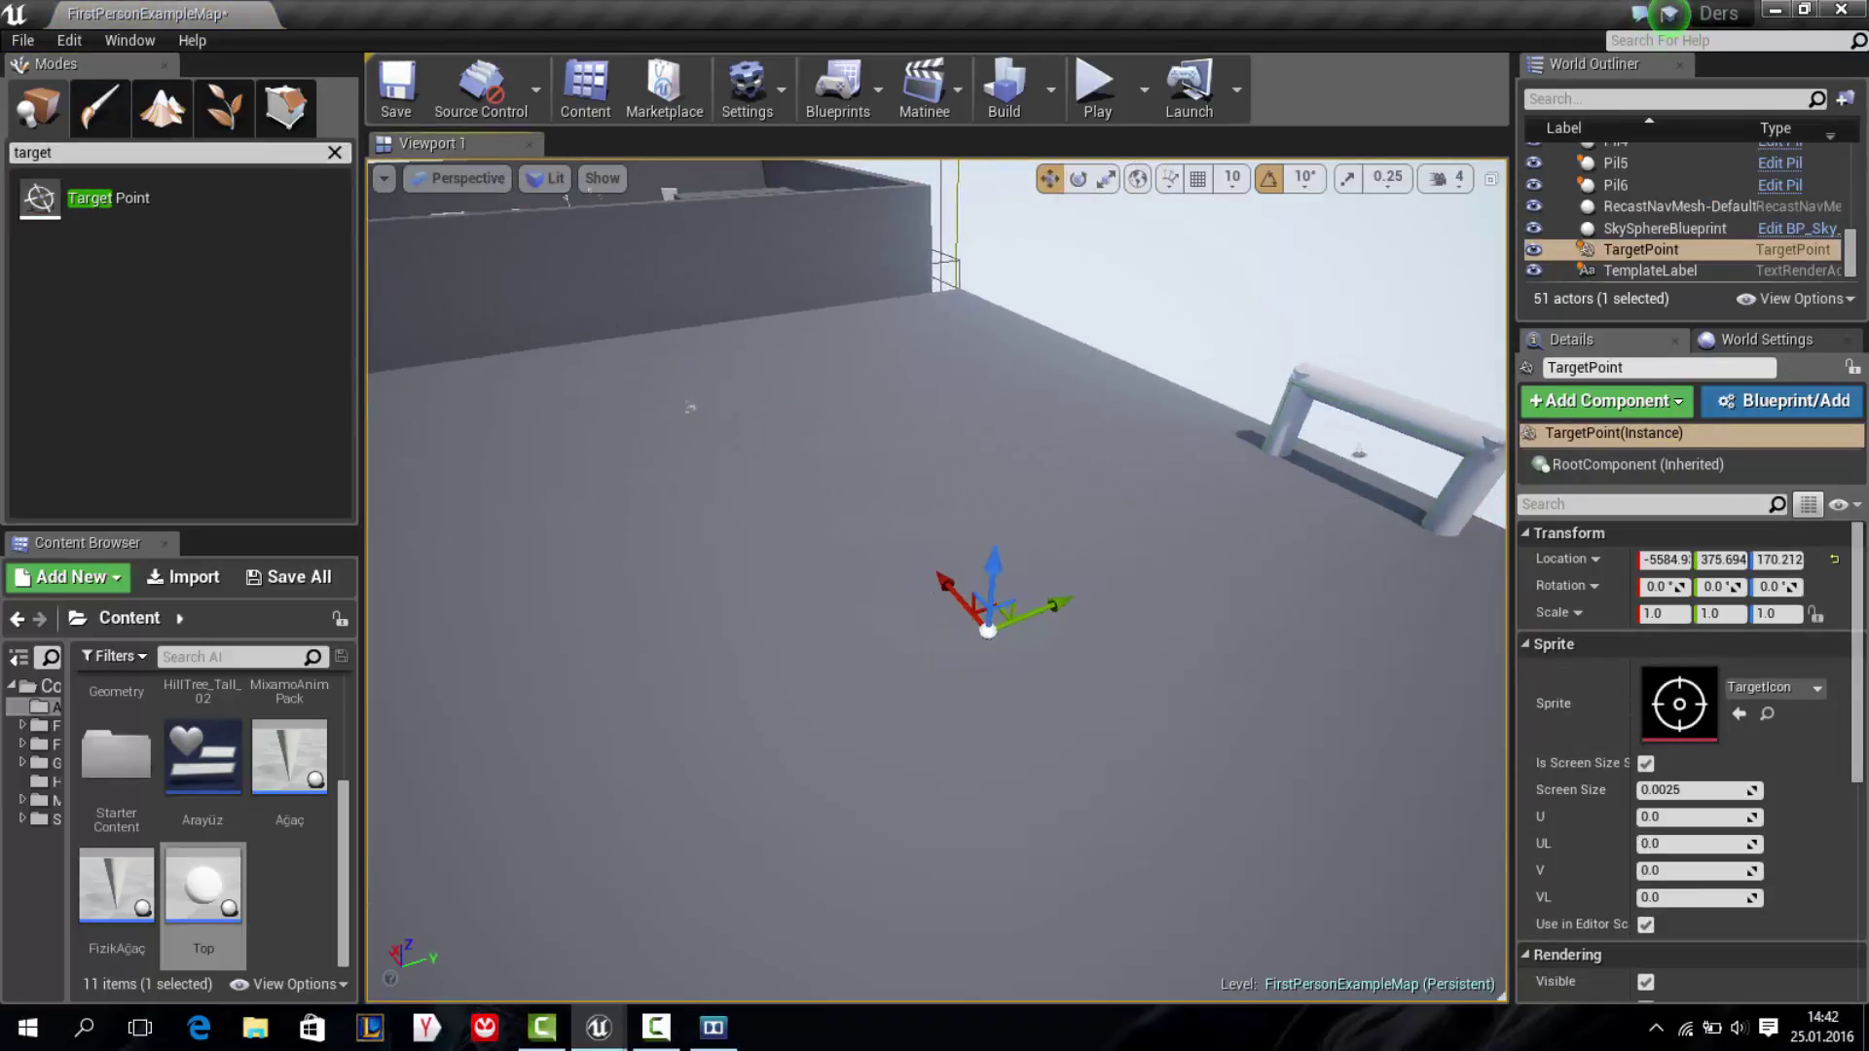
click(1606, 366)
text(topunbaşlangıçyer)
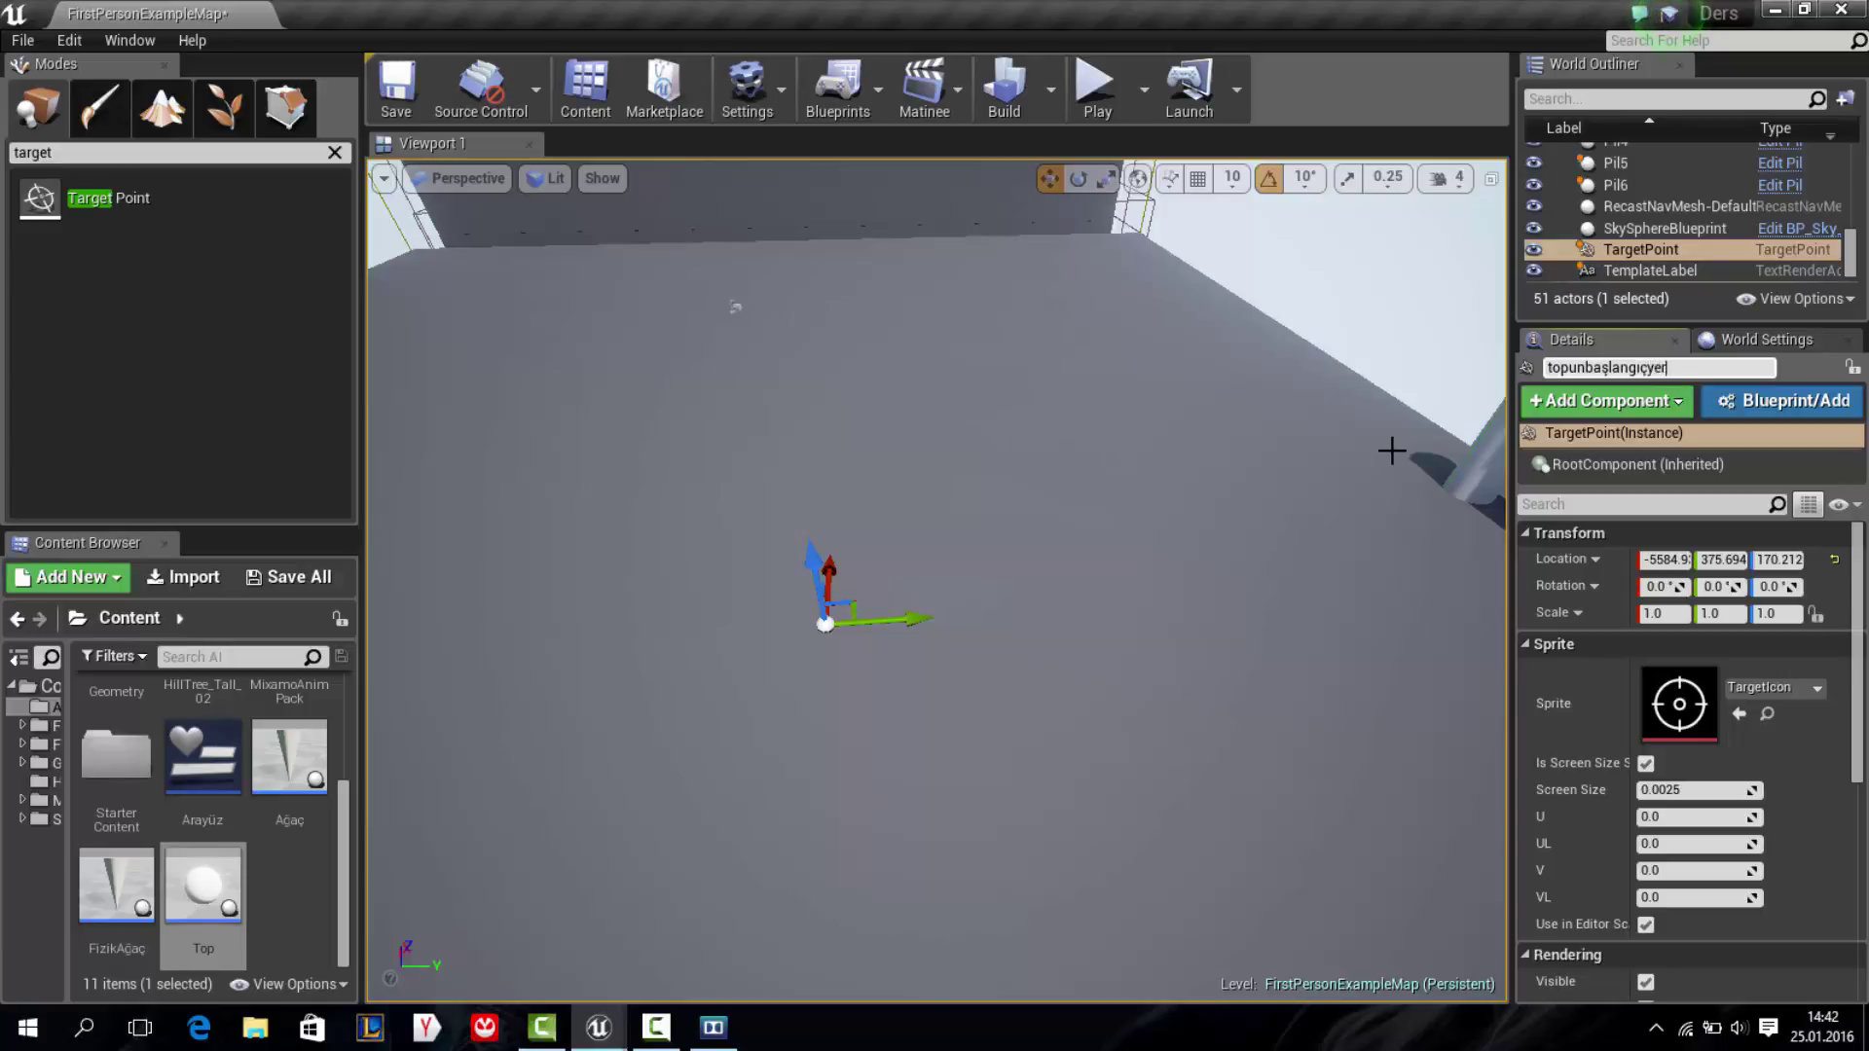
text(i)
key(Return)
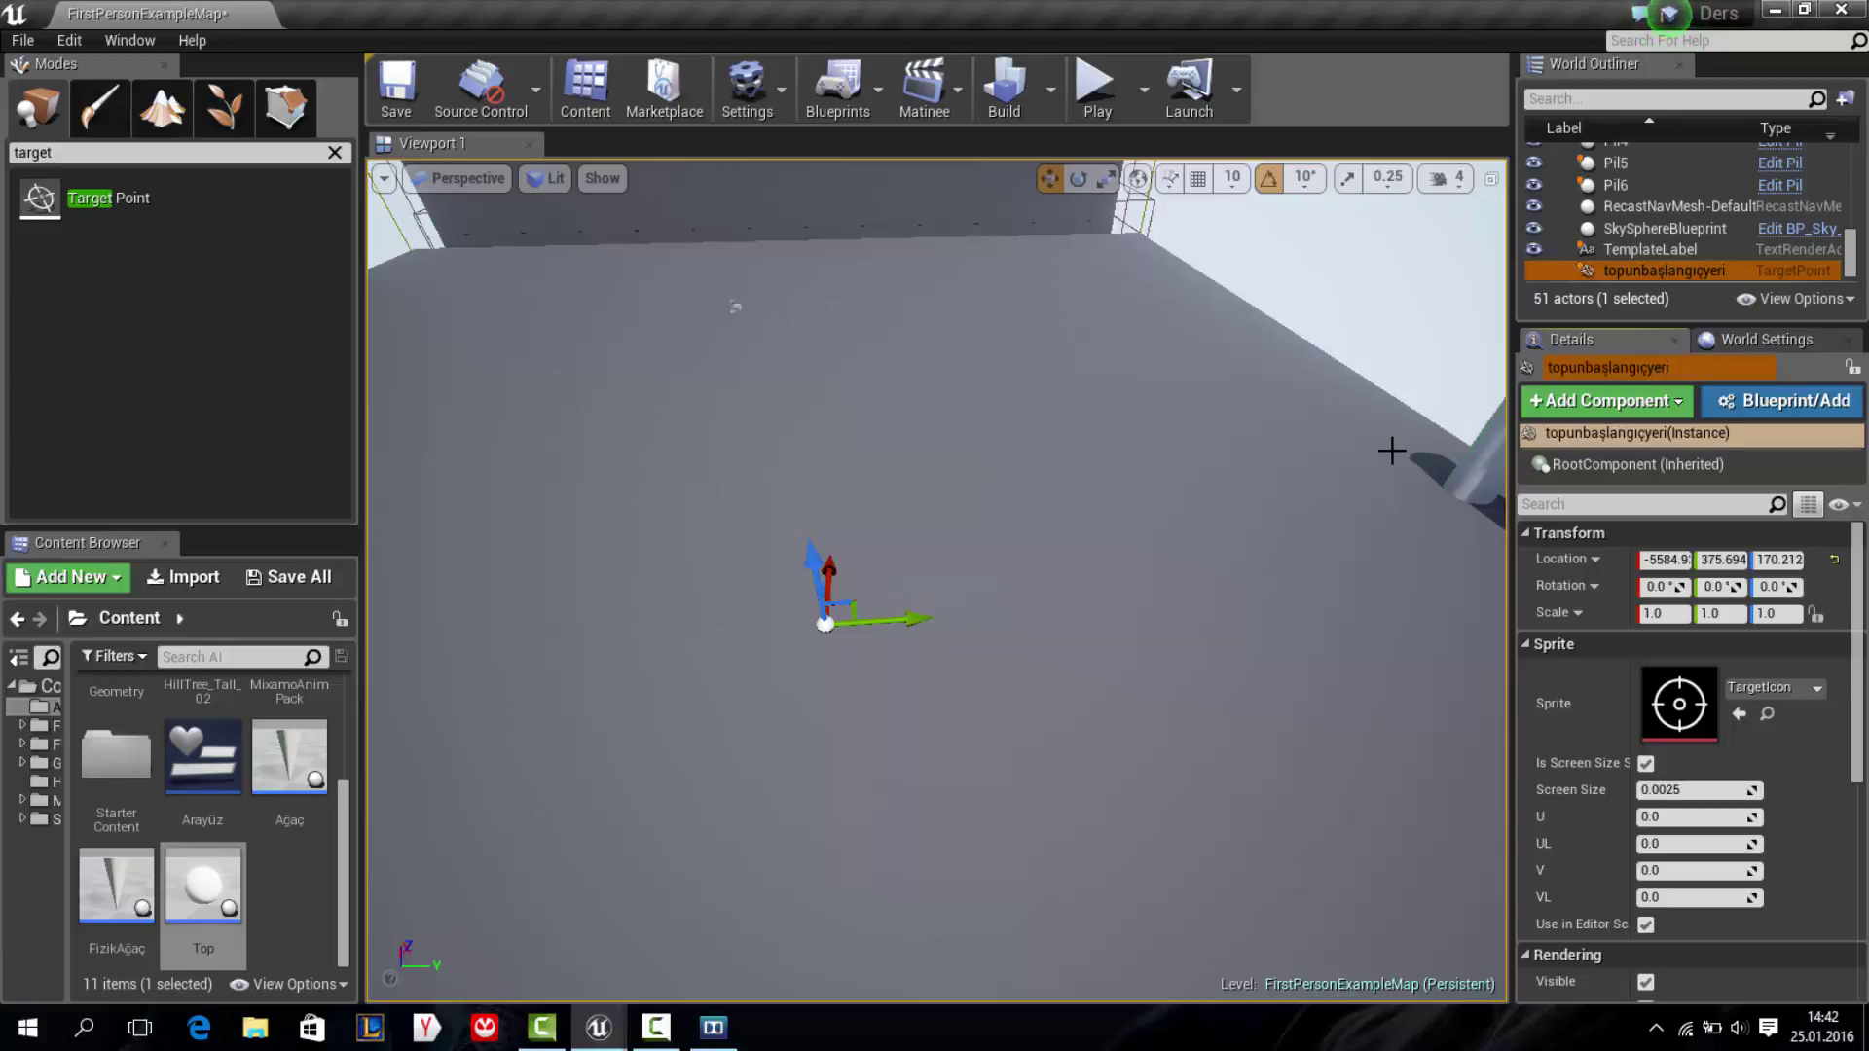
mouse_move(598, 1027)
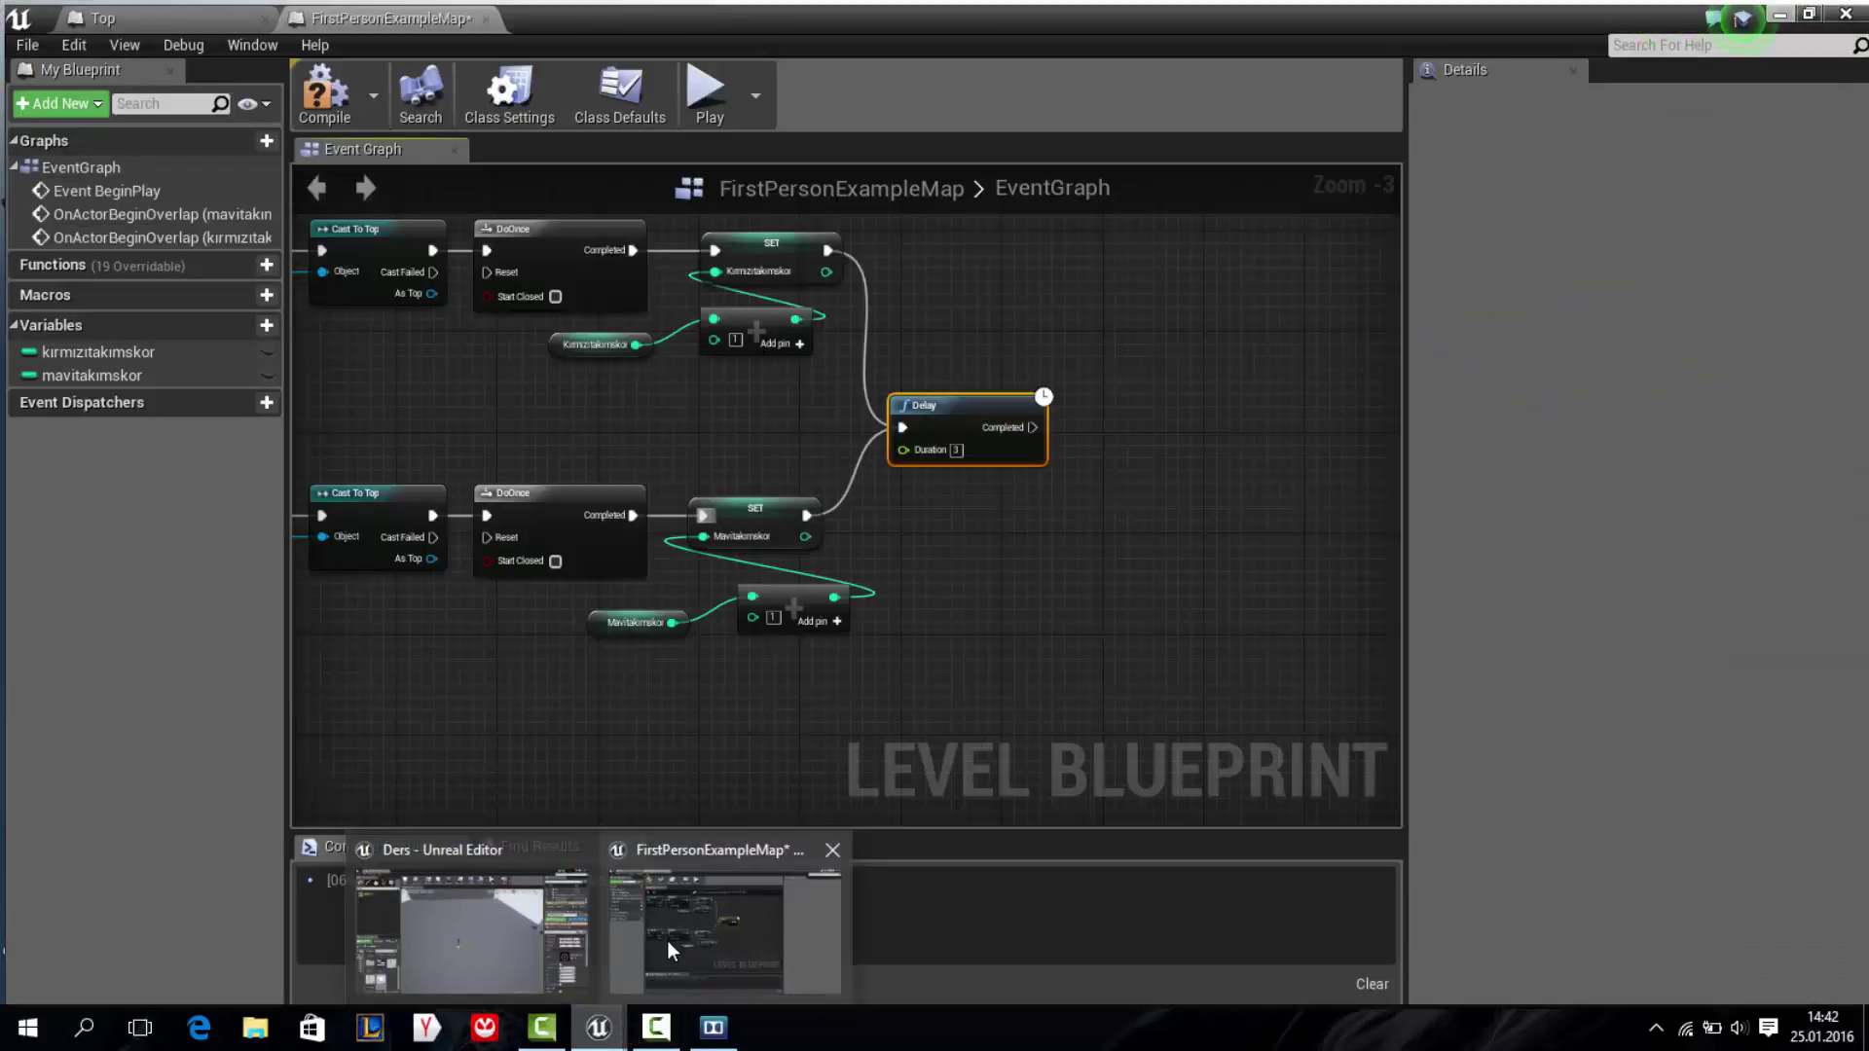
Add a Teleport node driven by the Delay's Completed output
click(668, 941)
right_drag(981, 407, 748, 419)
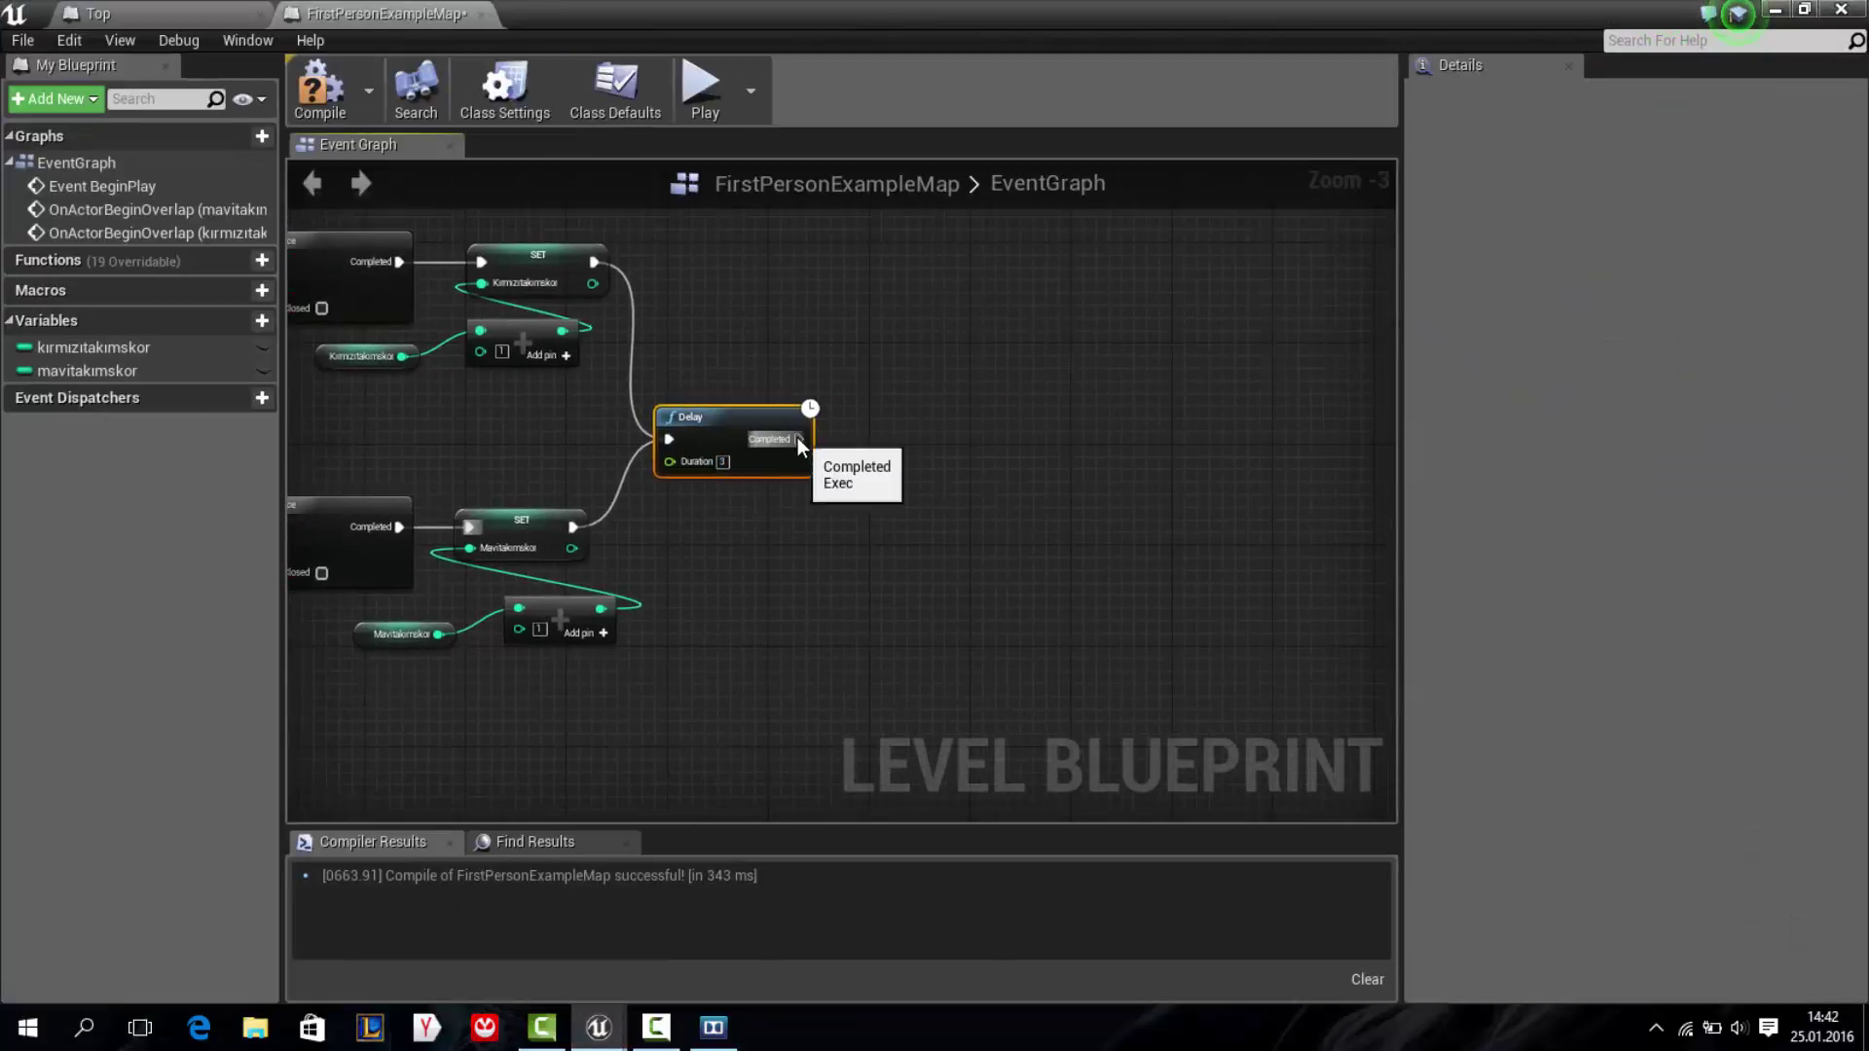
drag(798, 439, 919, 397)
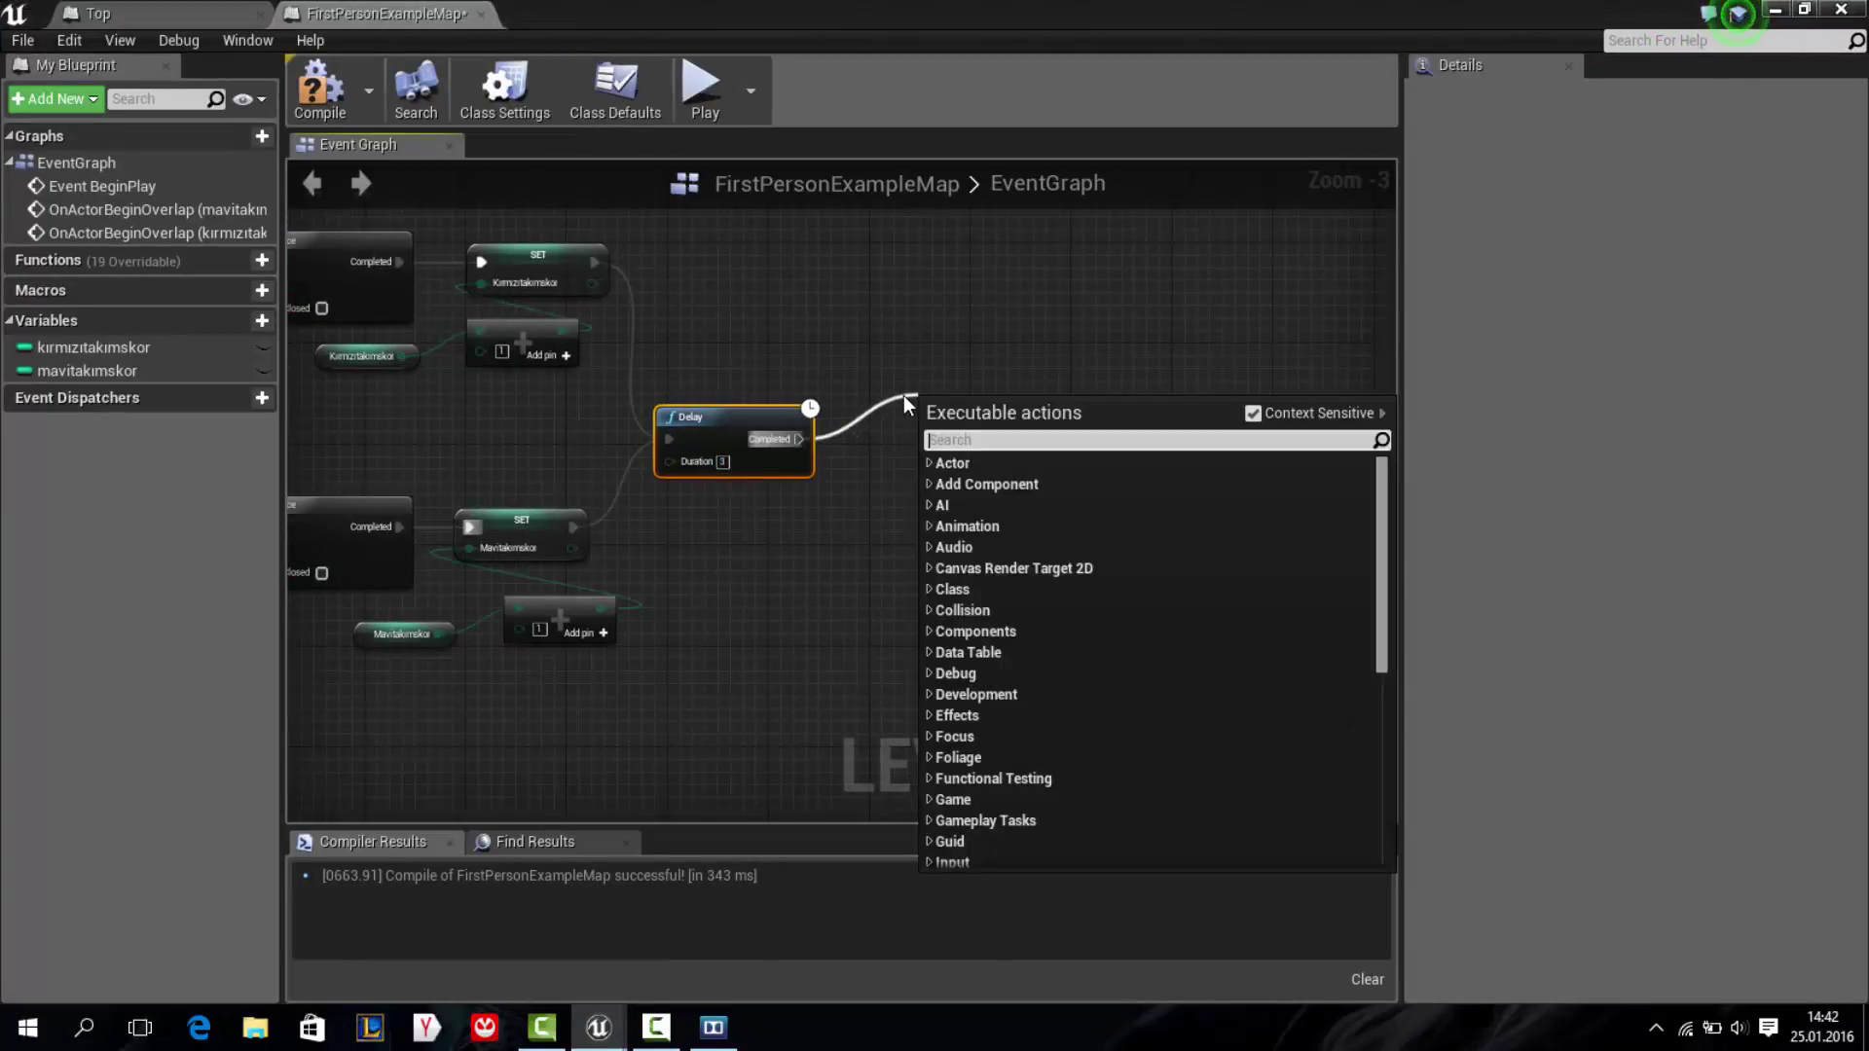
text(teleo)
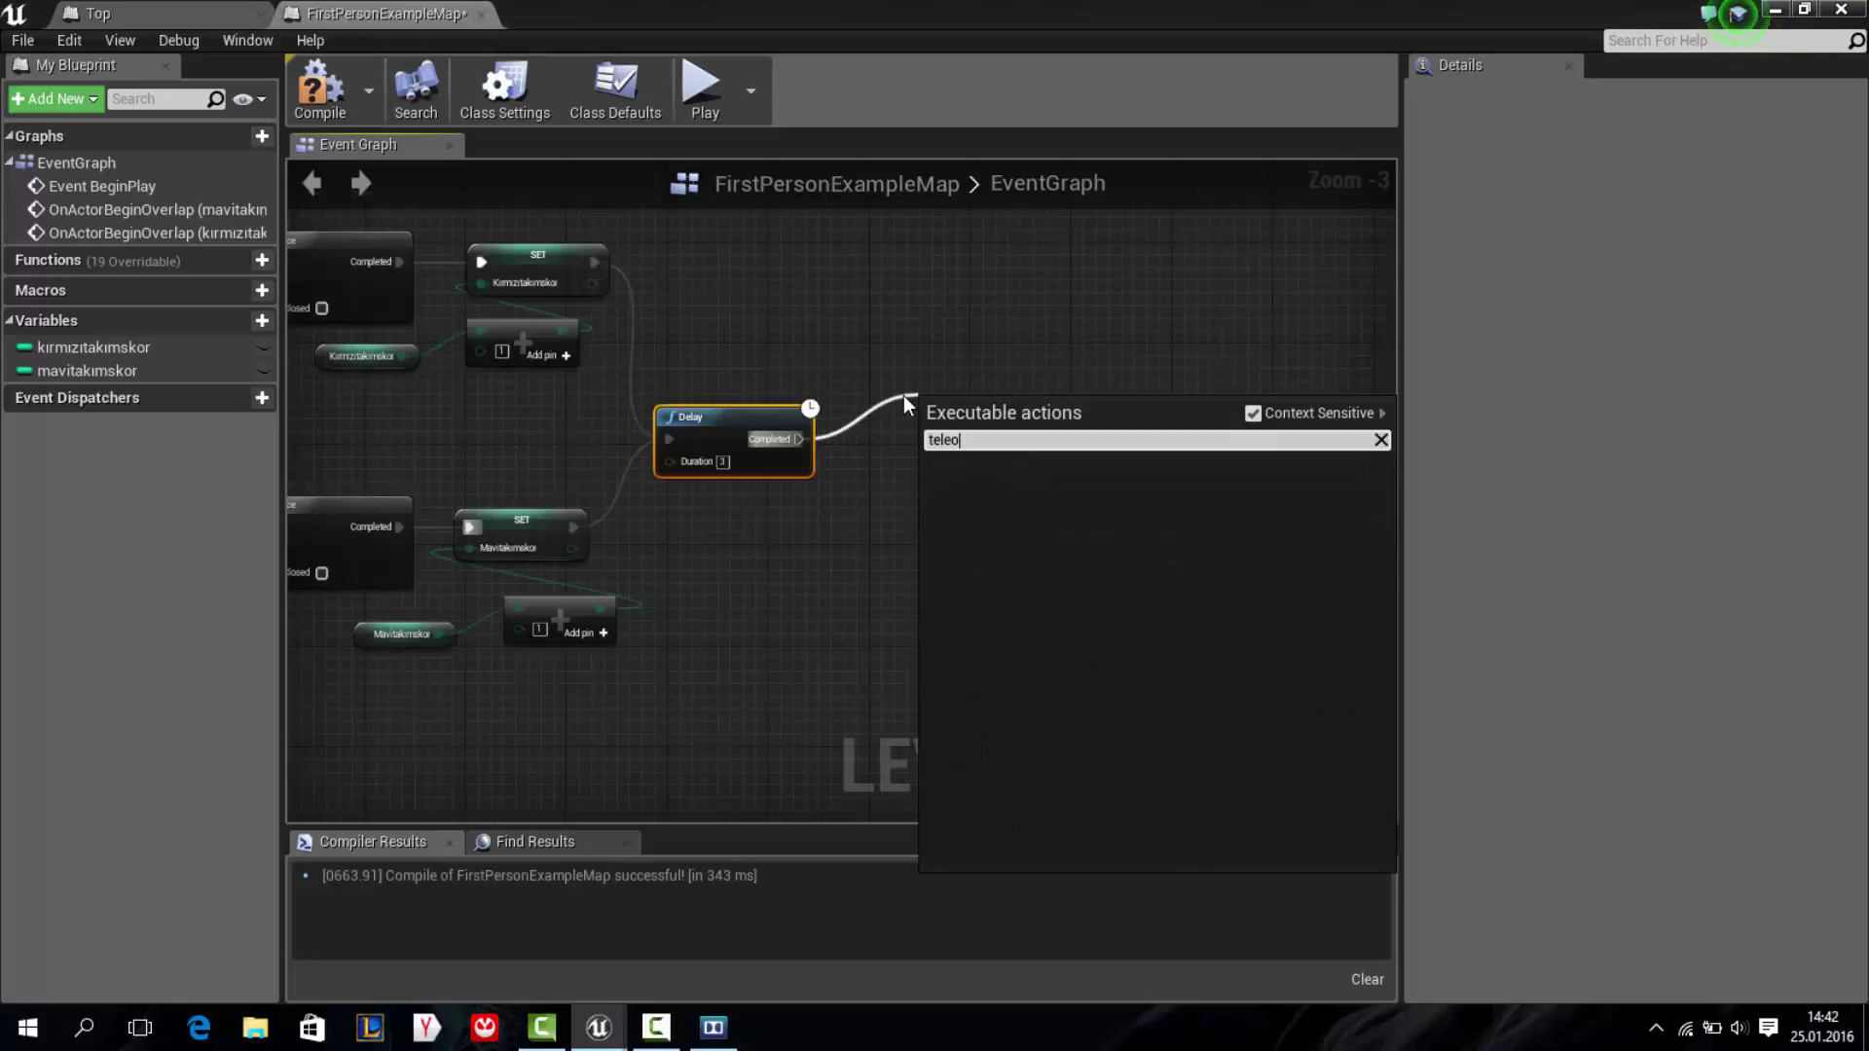
key(BackSpace)
text(port)
click(1250, 414)
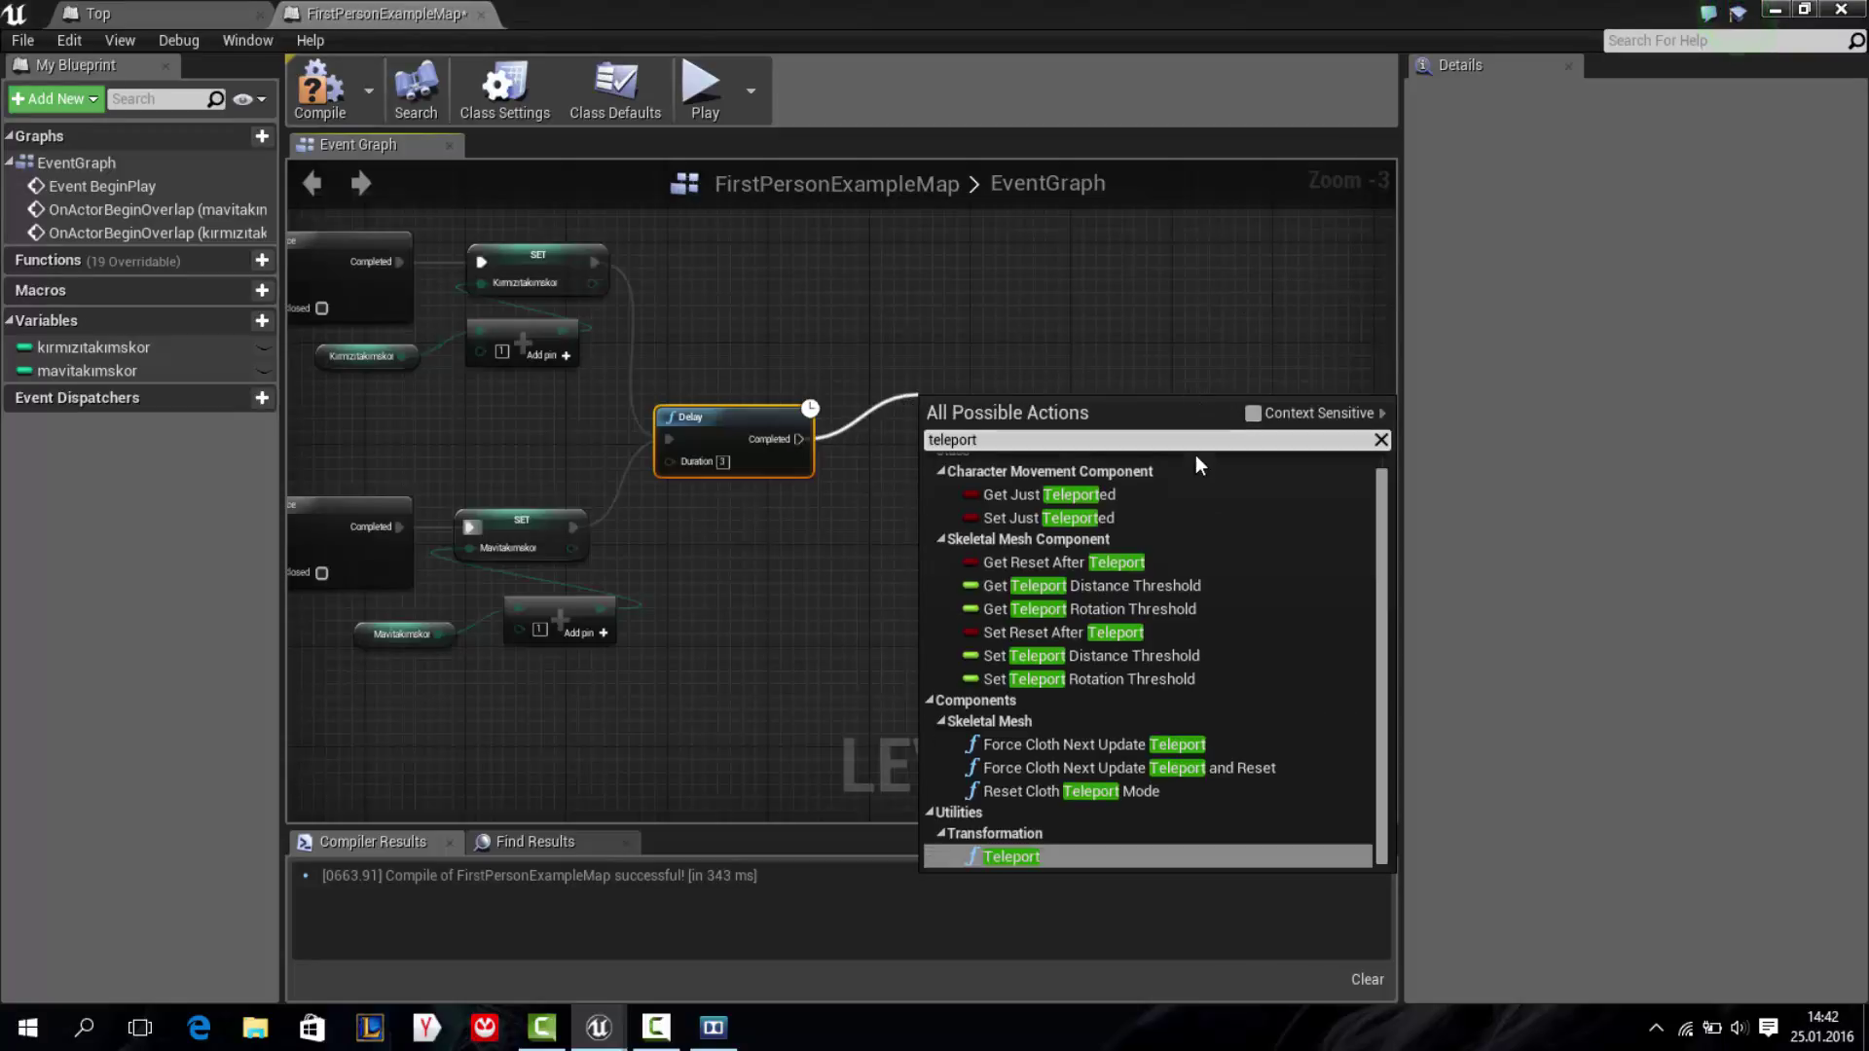
click(1032, 858)
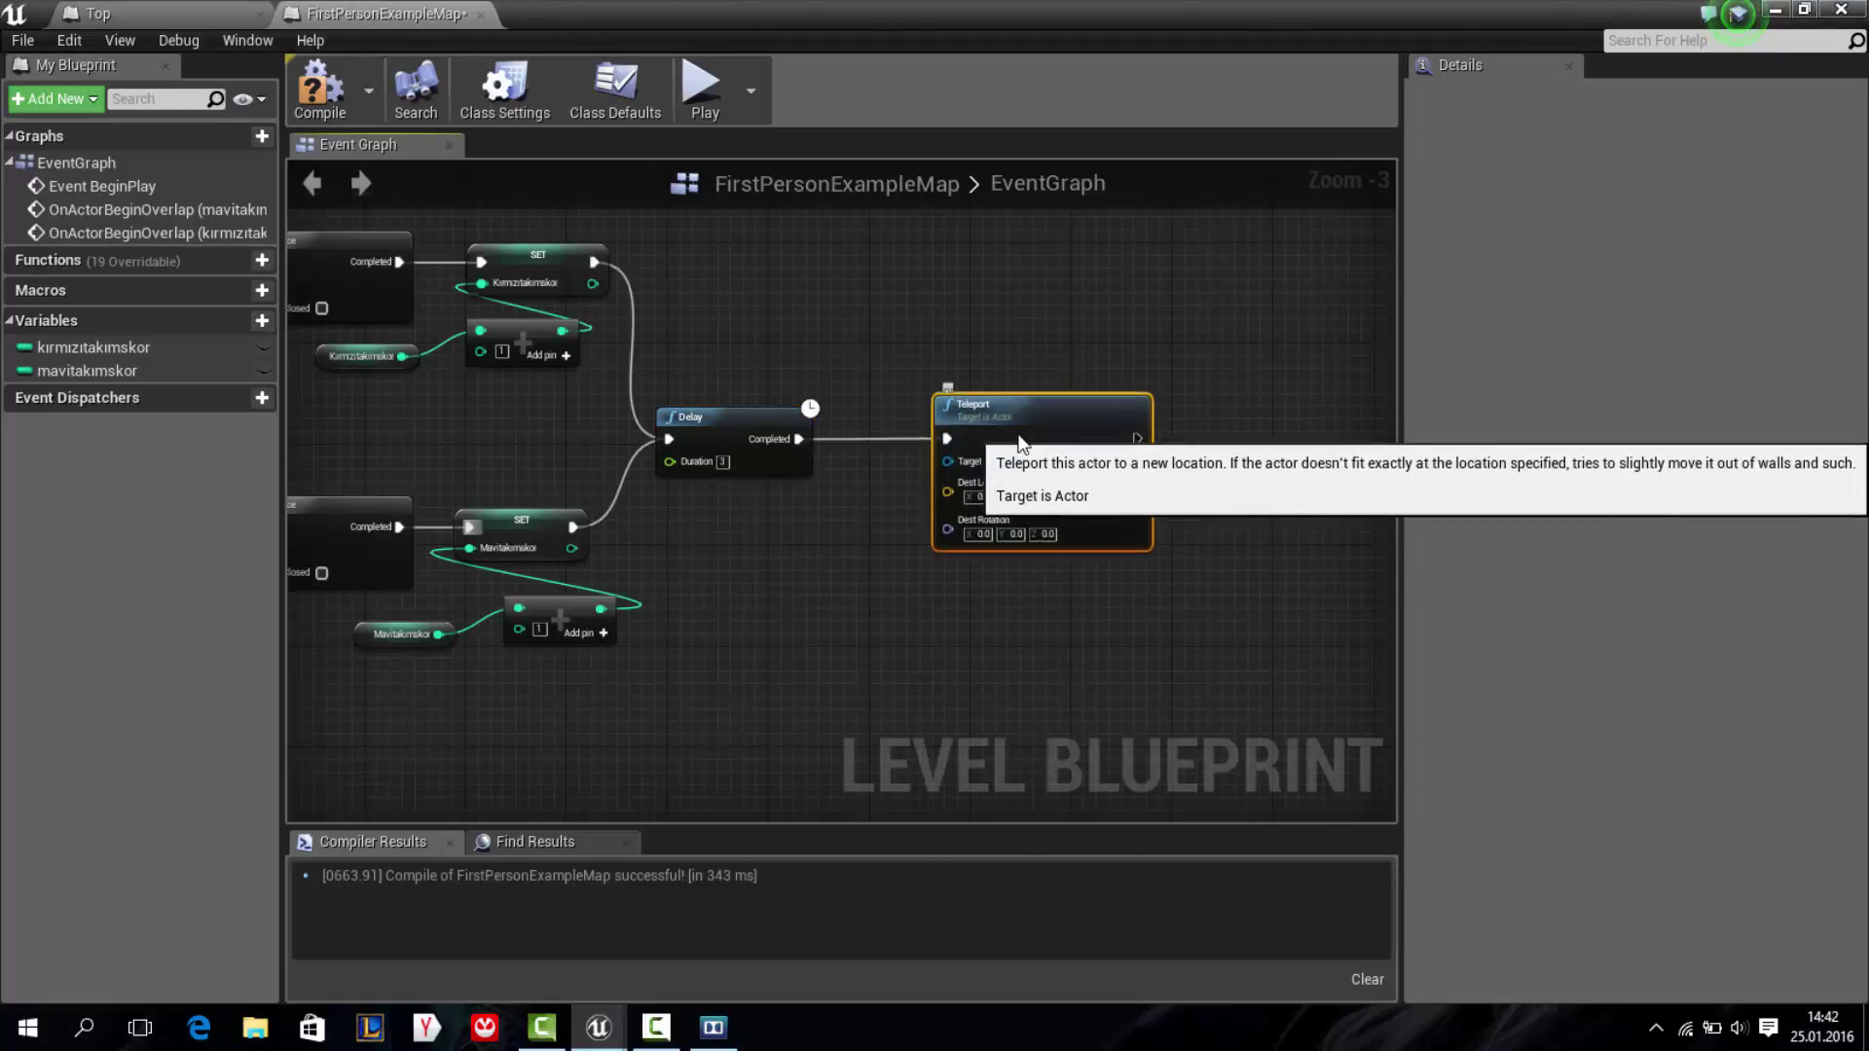
mouse_move(879, 563)
right_down()
mouse_move(1063, 449)
mouse_move(1034, 429)
mouse_move(1010, 534)
mouse_move(839, 482)
right_up()
scroll(966, 502, down, 1)
scroll(835, 481, up, 2)
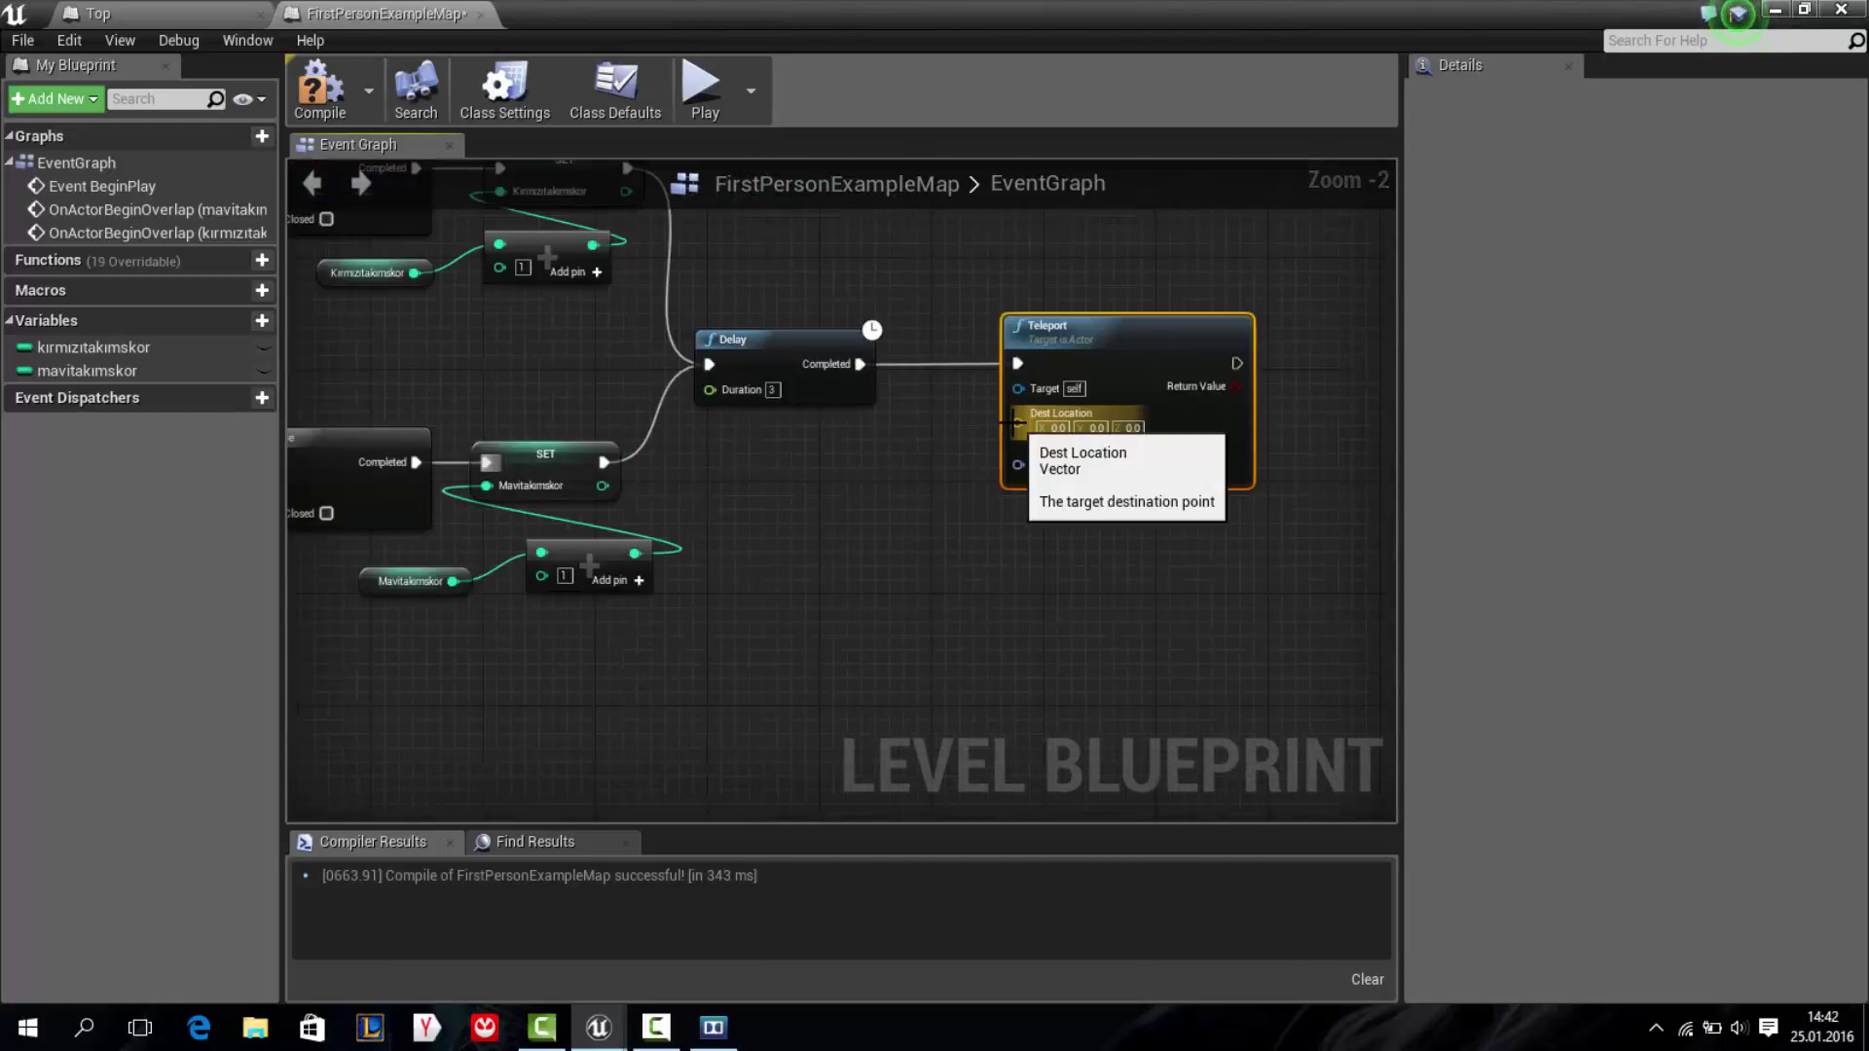
Feed topunbaşlangıçyeri's GetActorLocation into Teleport's Dest Location
mouse_move(1017, 422)
mouse_down()
mouse_move(915, 520)
mouse_move(1012, 425)
mouse_up()
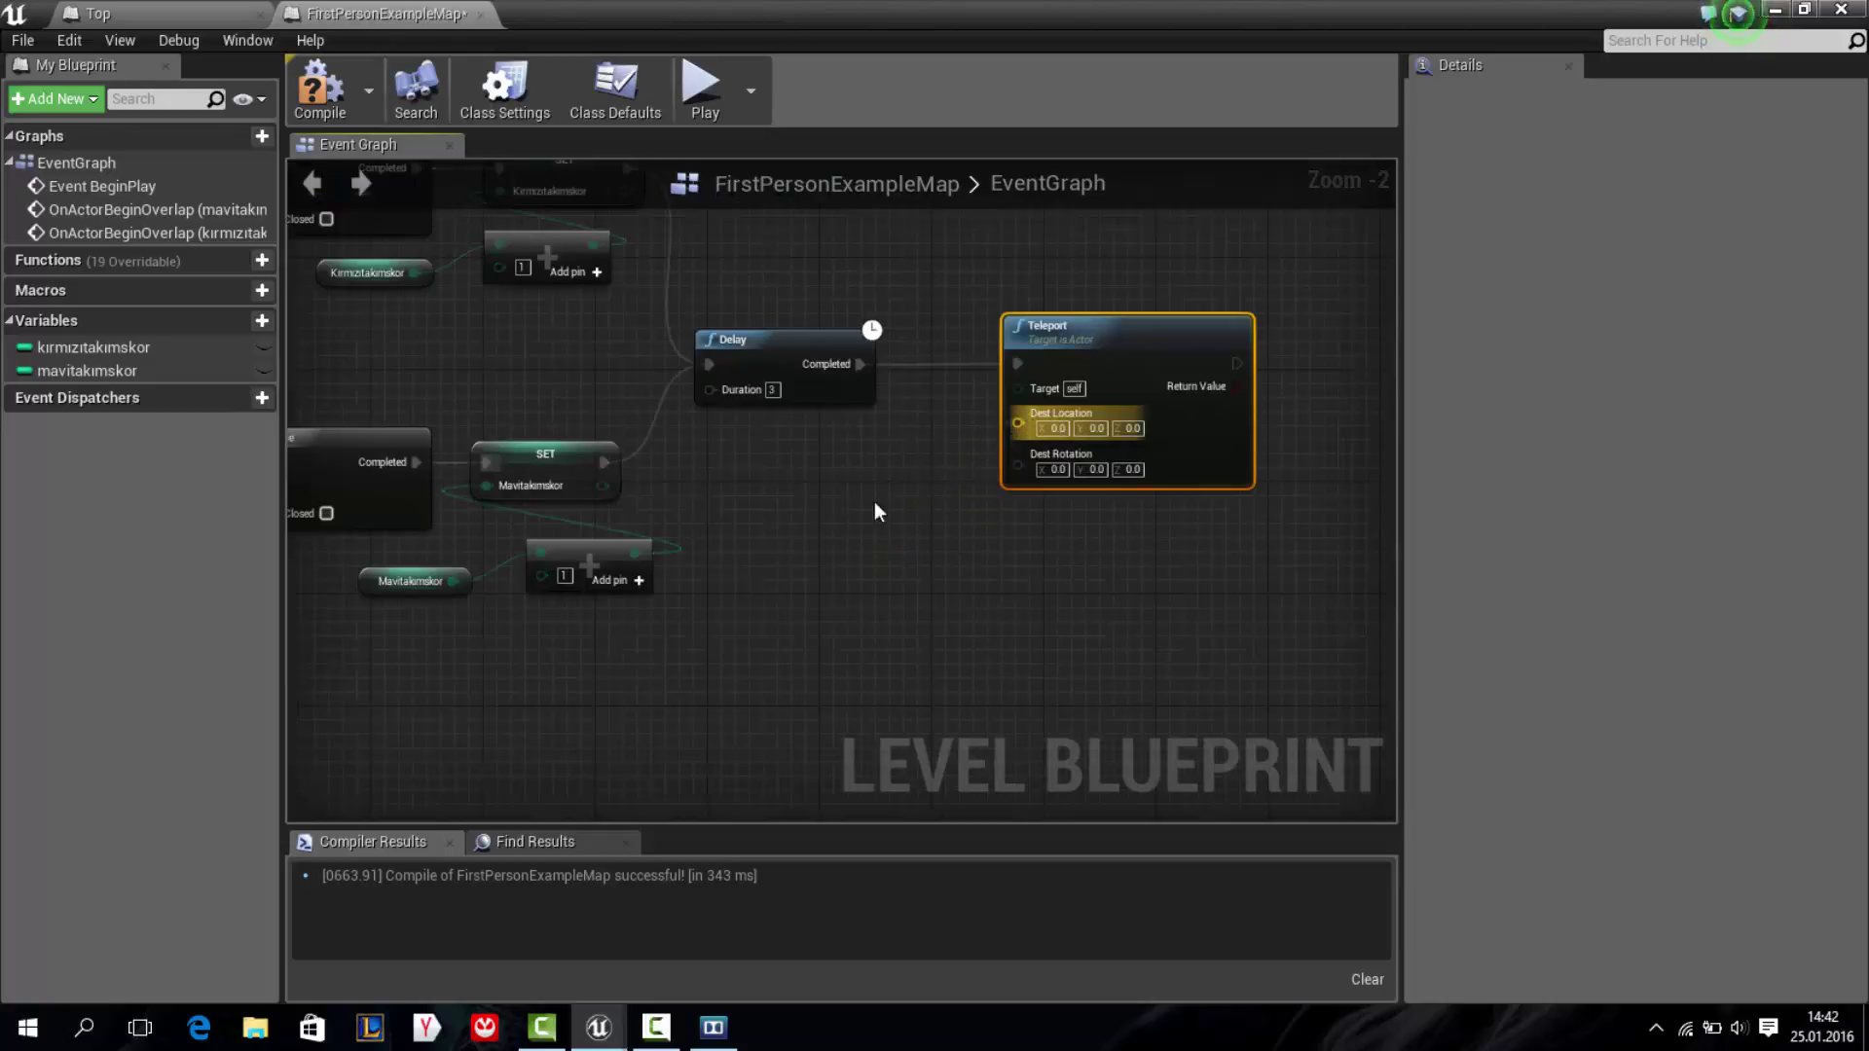
right_click(751, 581)
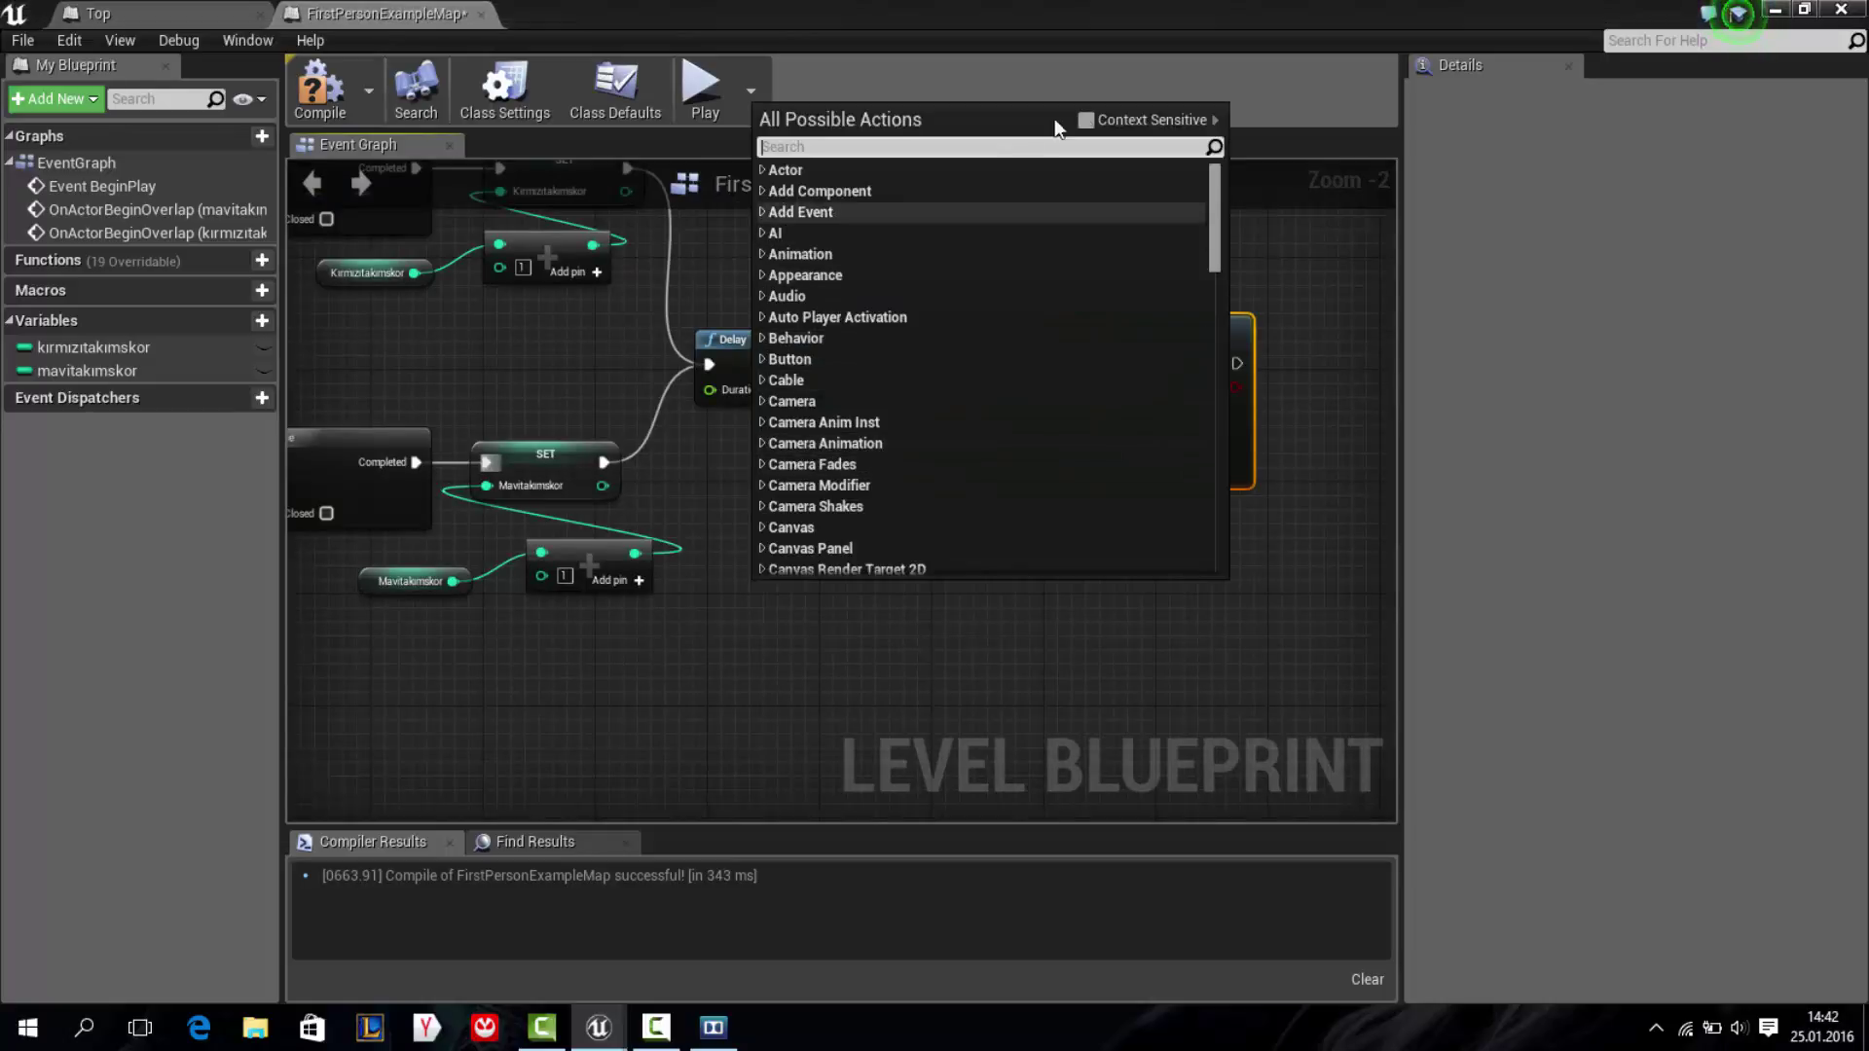
click(1084, 121)
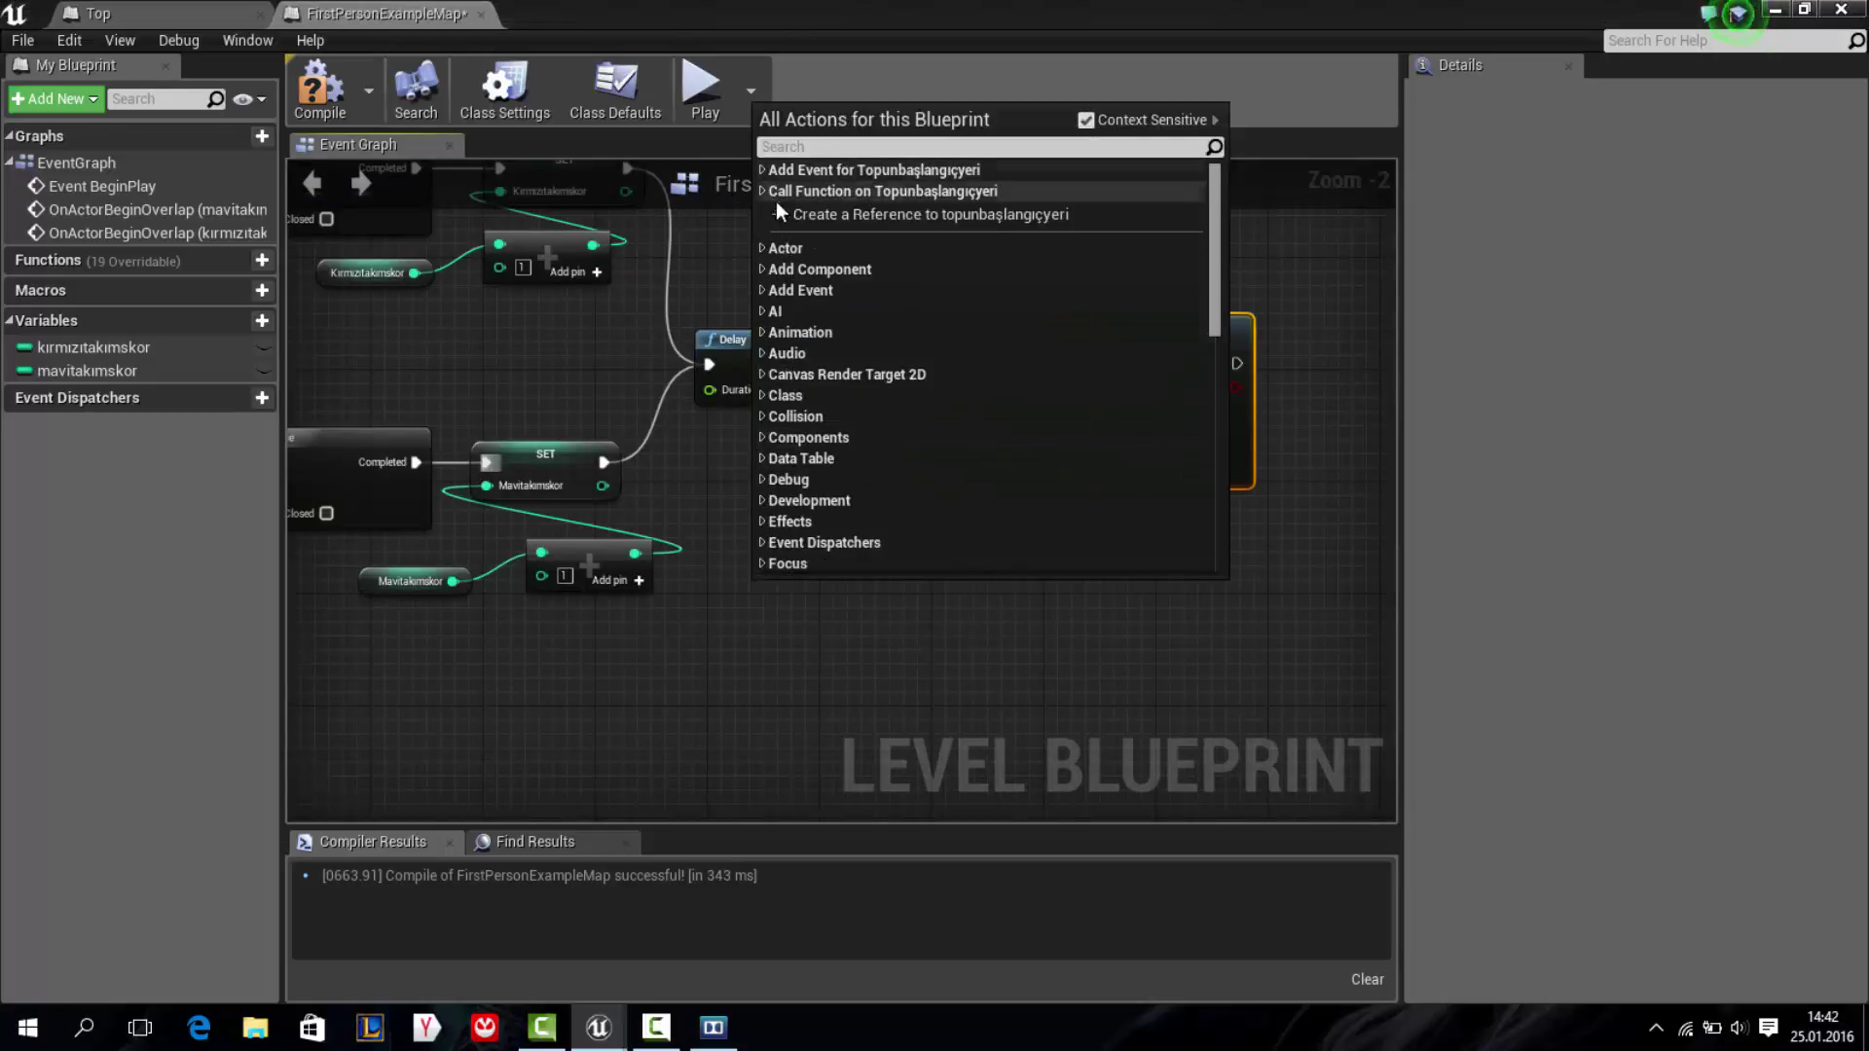
click(818, 210)
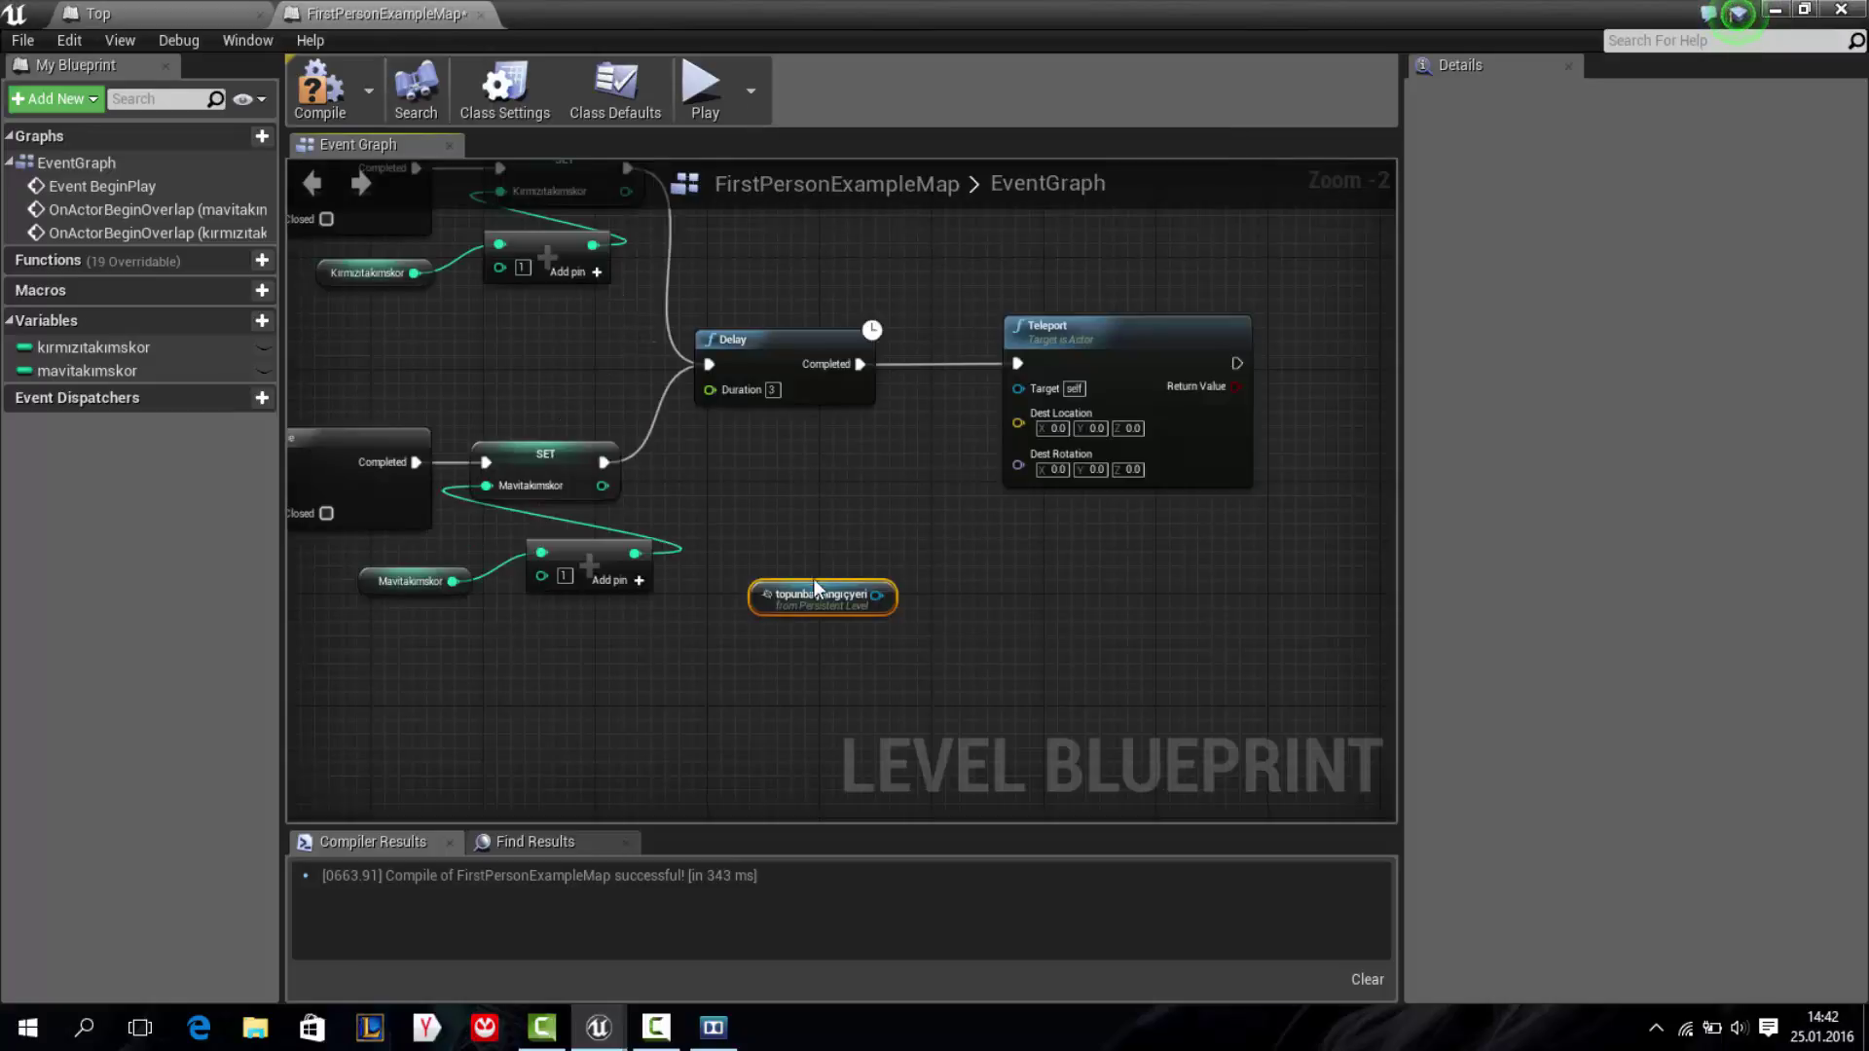
drag(821, 611, 858, 539)
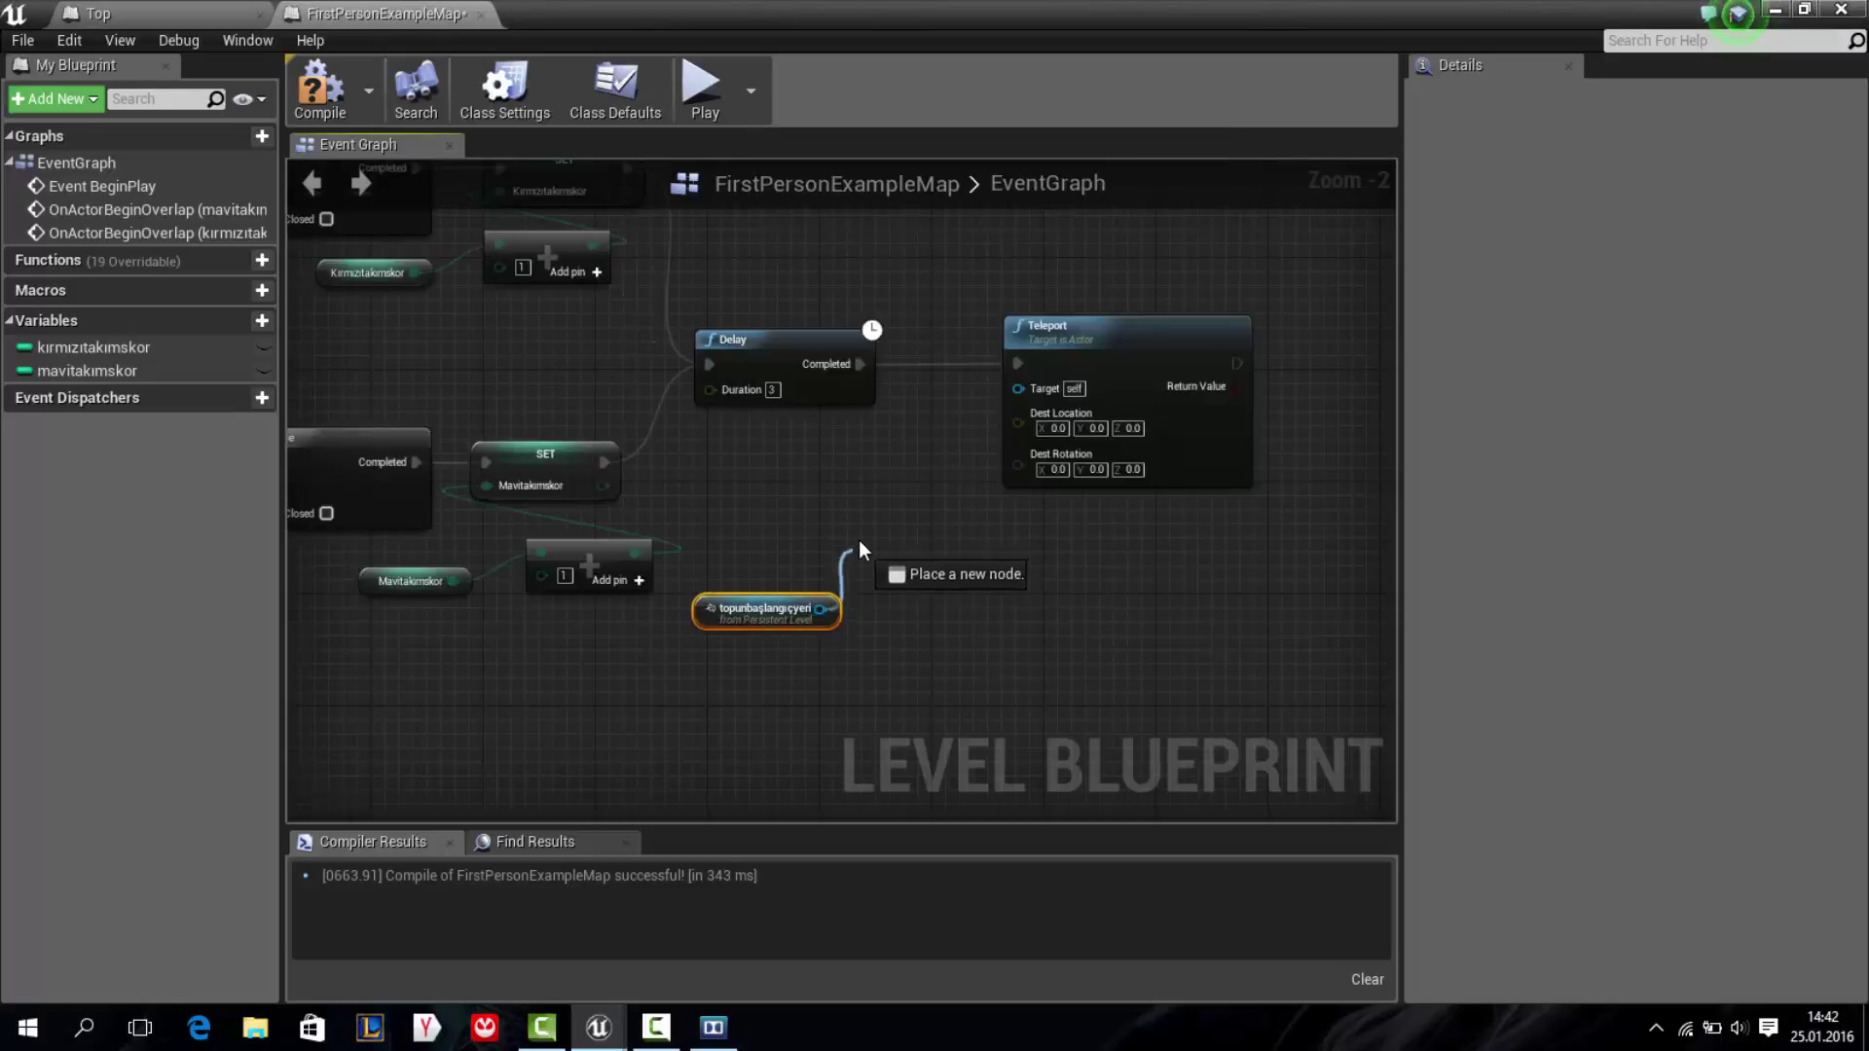
text(getactorloca)
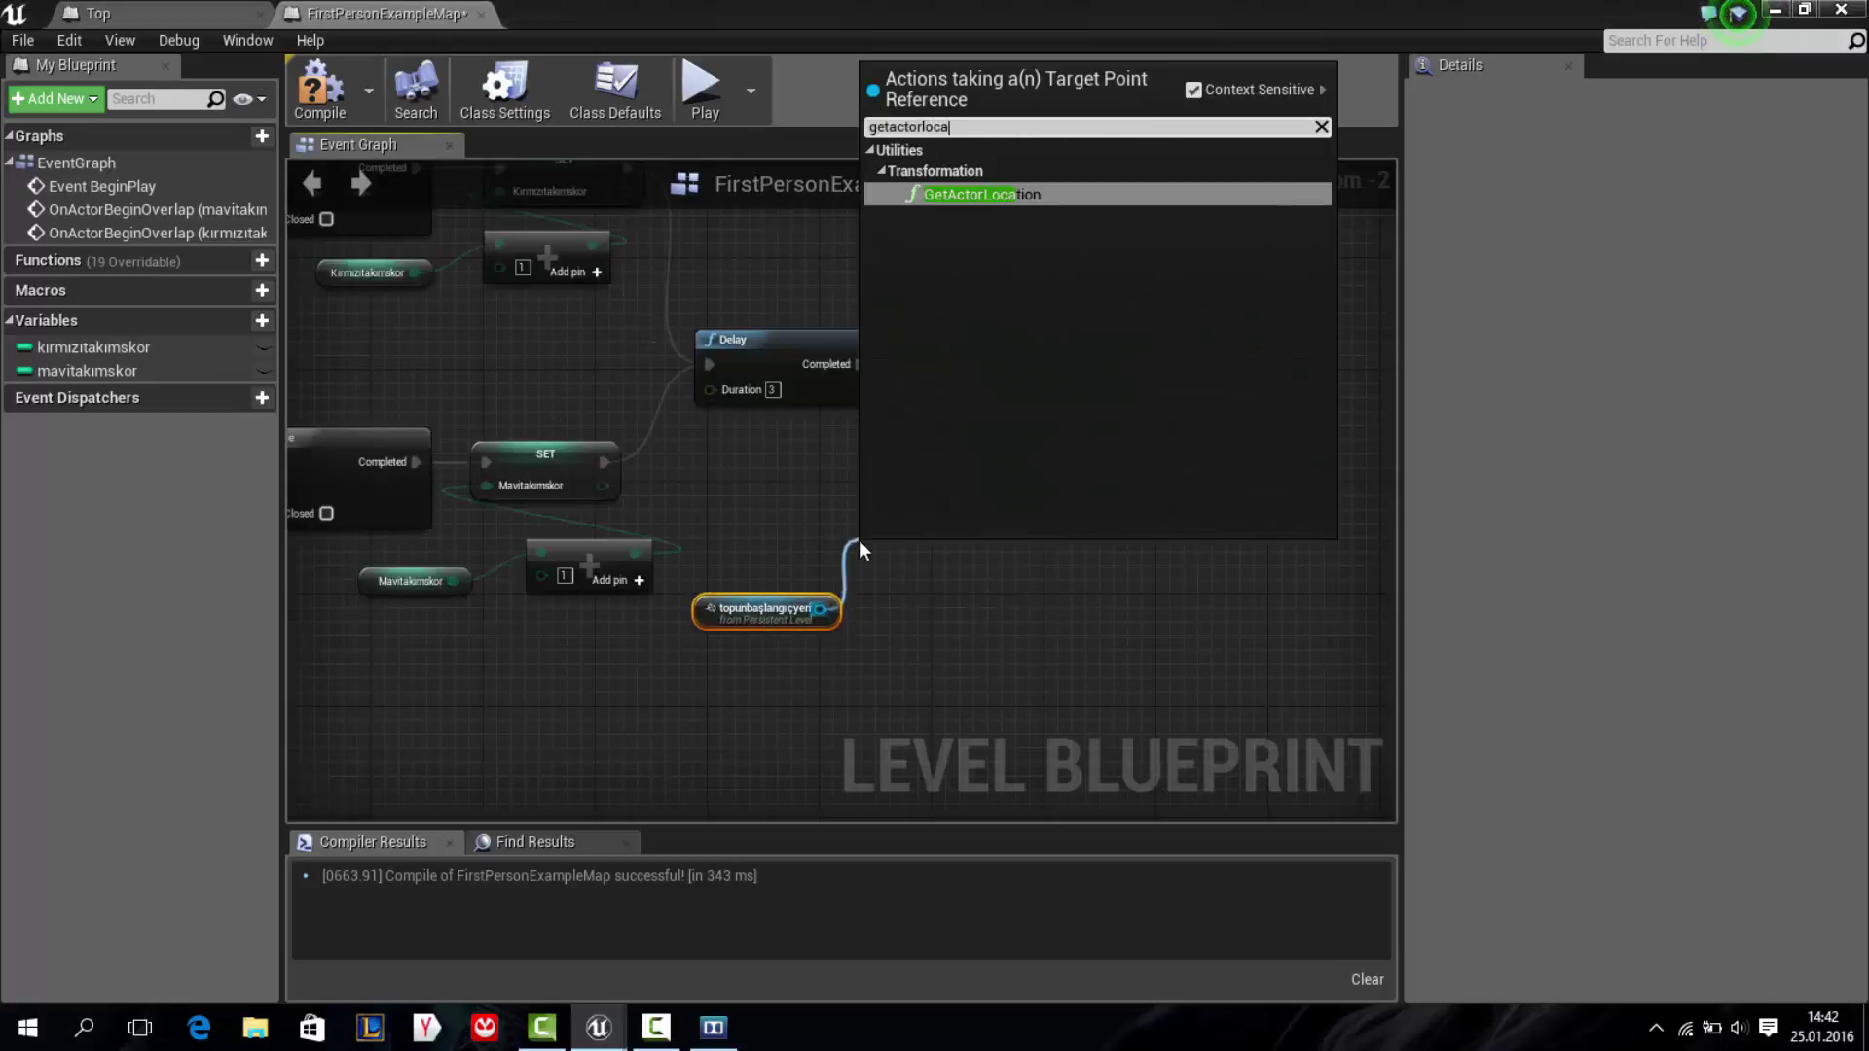
key(Return)
mouse_move(924, 550)
mouse_down()
mouse_move(812, 452)
mouse_move(1018, 415)
mouse_up()
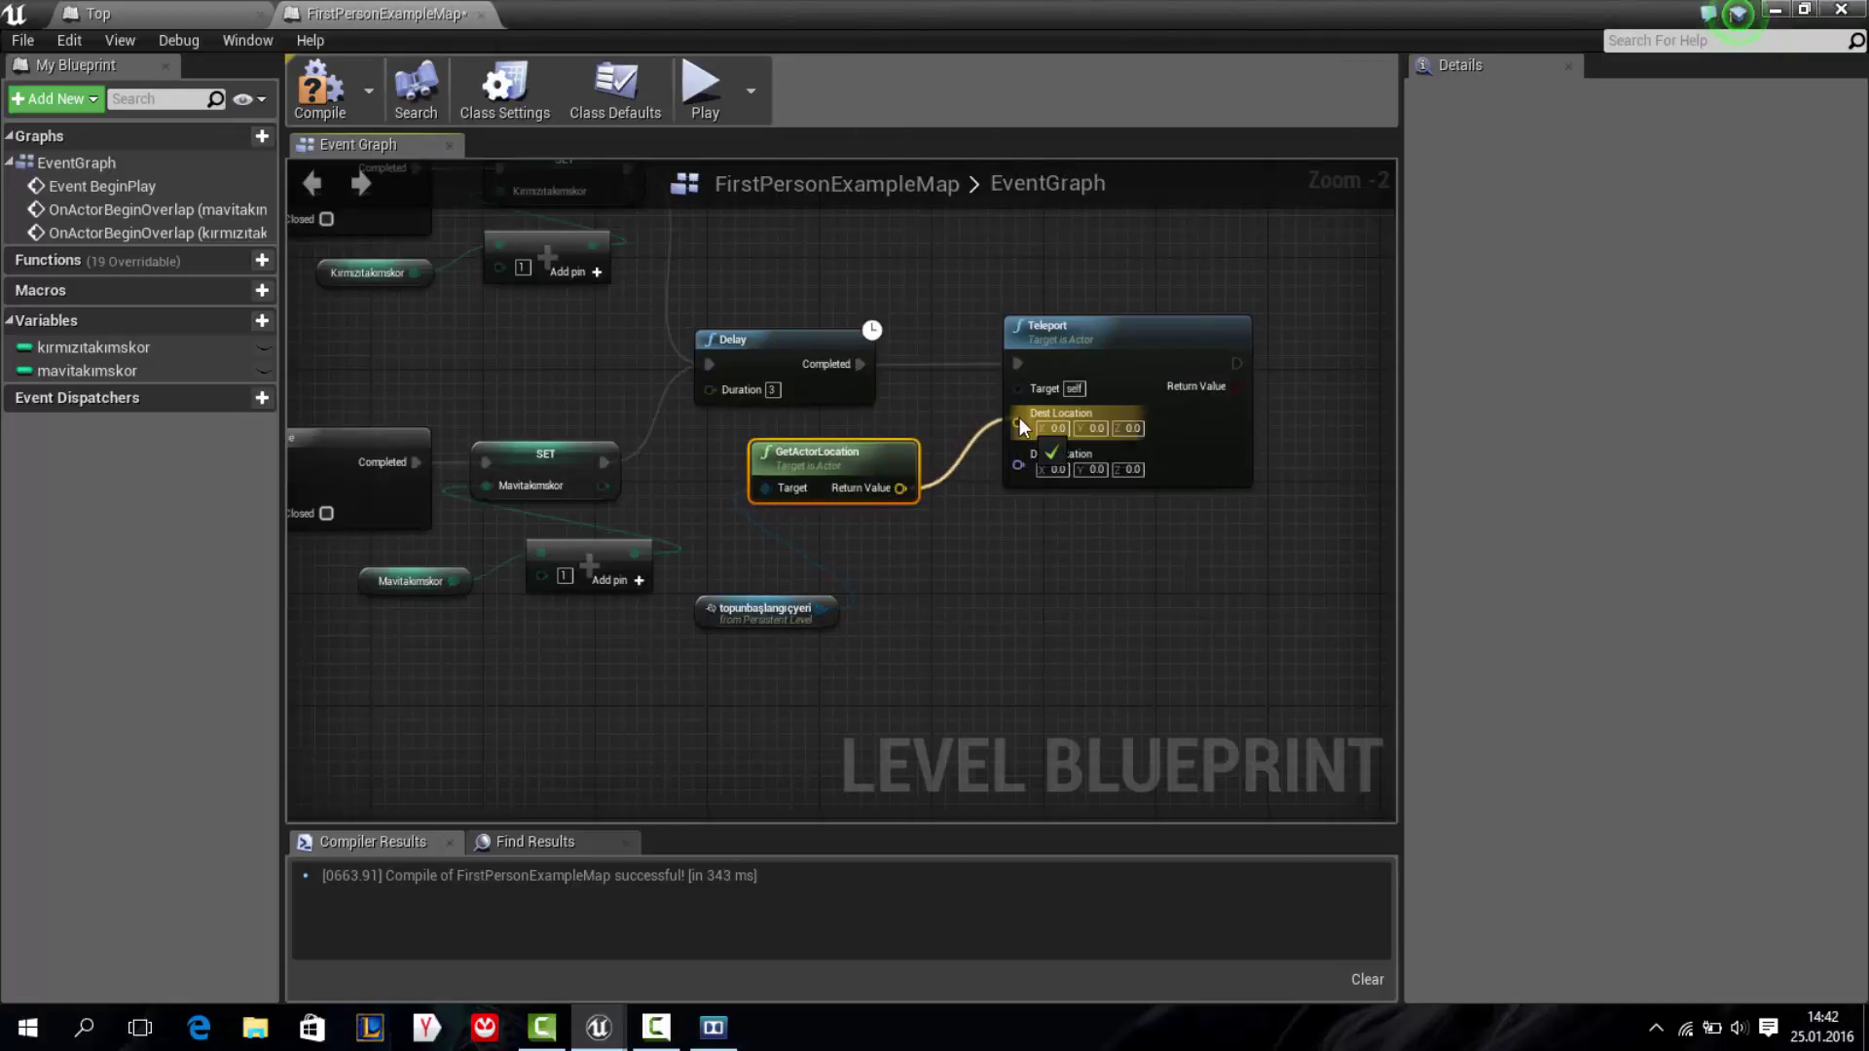
click(1773, 11)
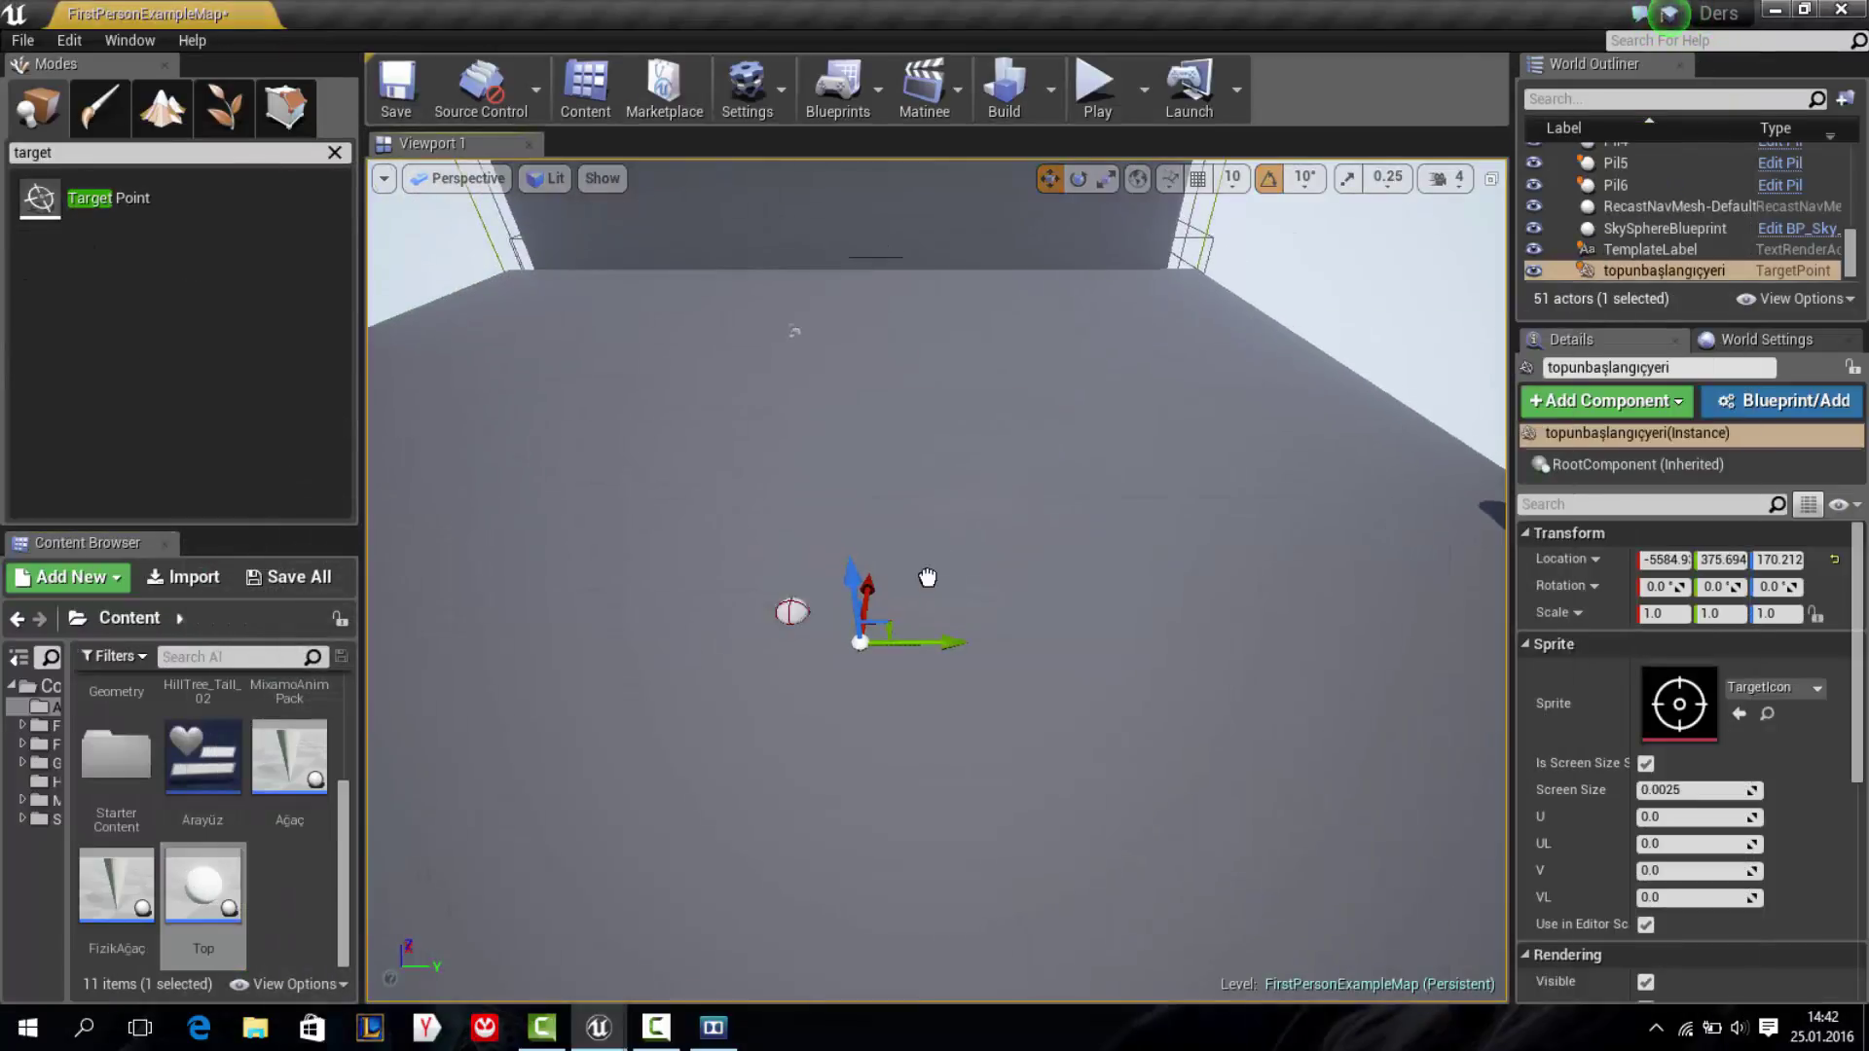
Drop a Top ball actor into the level above the target point, then resume the Level Blueprint
mouse_move(203, 885)
mouse_down()
mouse_move(871, 645)
mouse_move(865, 543)
mouse_up()
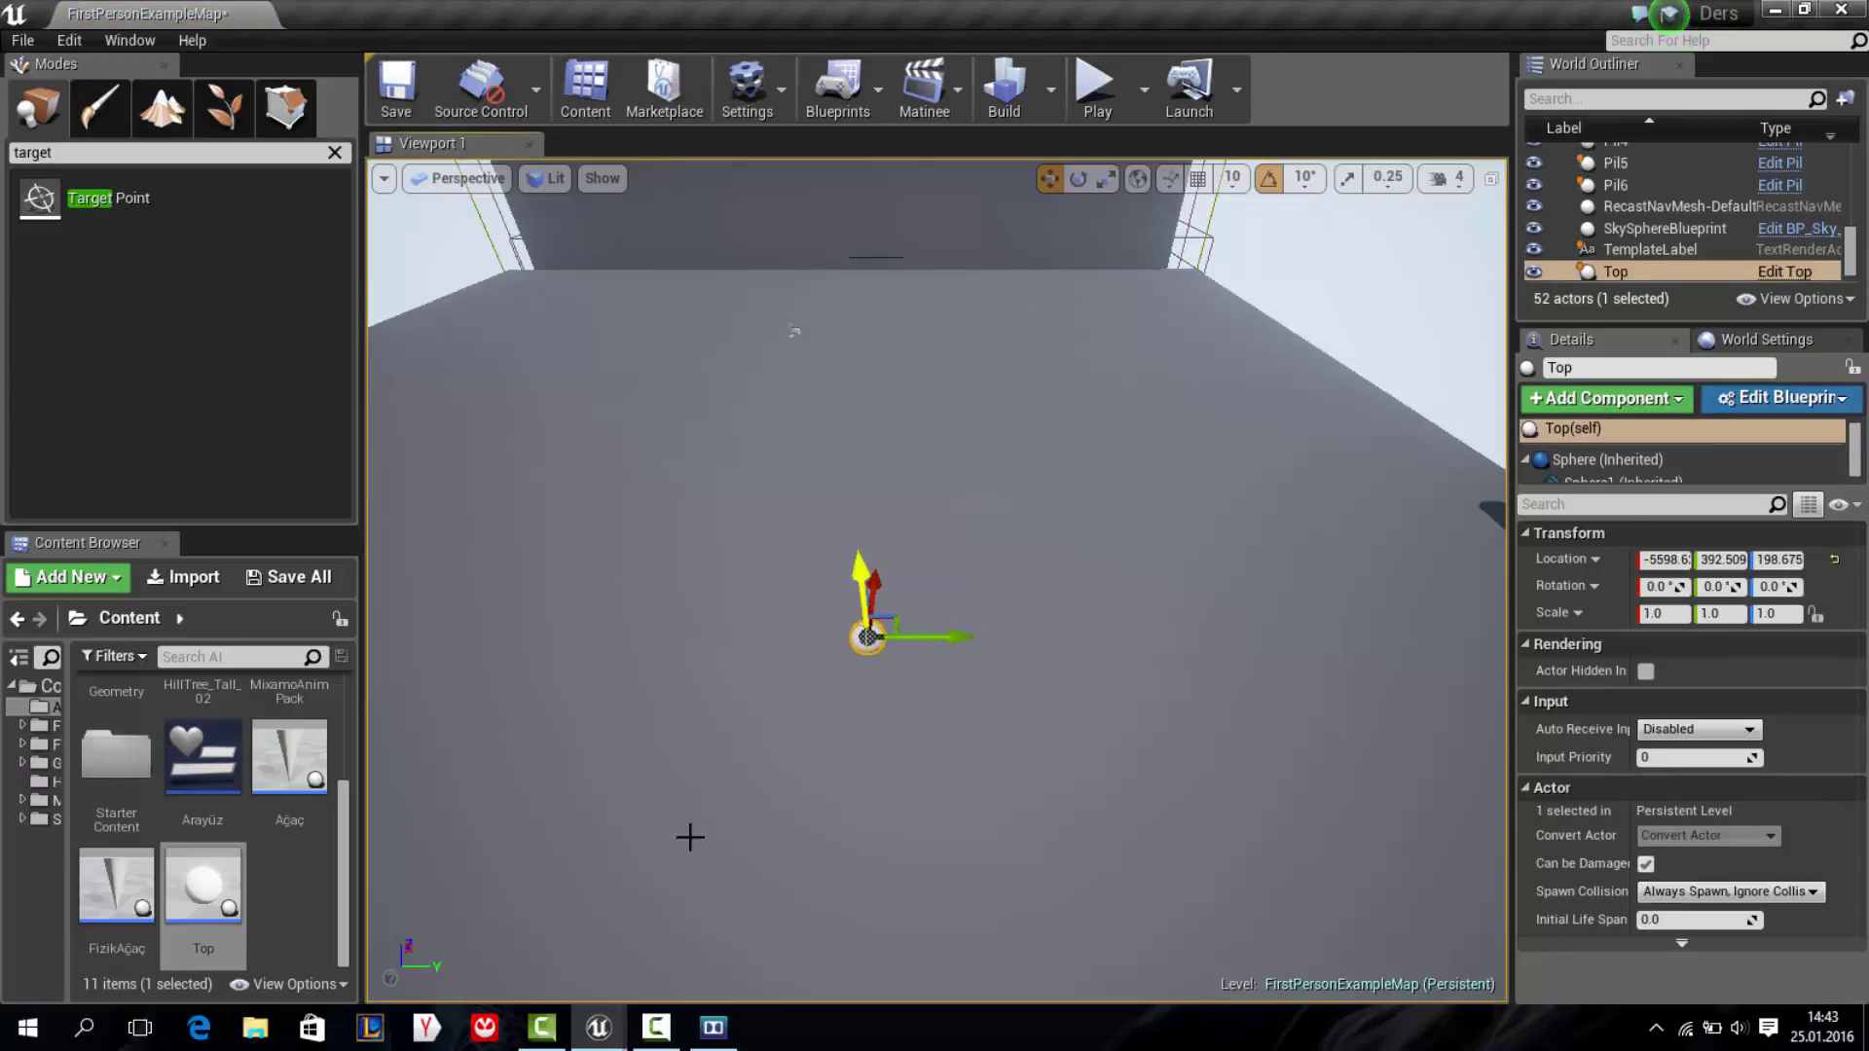
mouse_move(613, 1039)
click(687, 936)
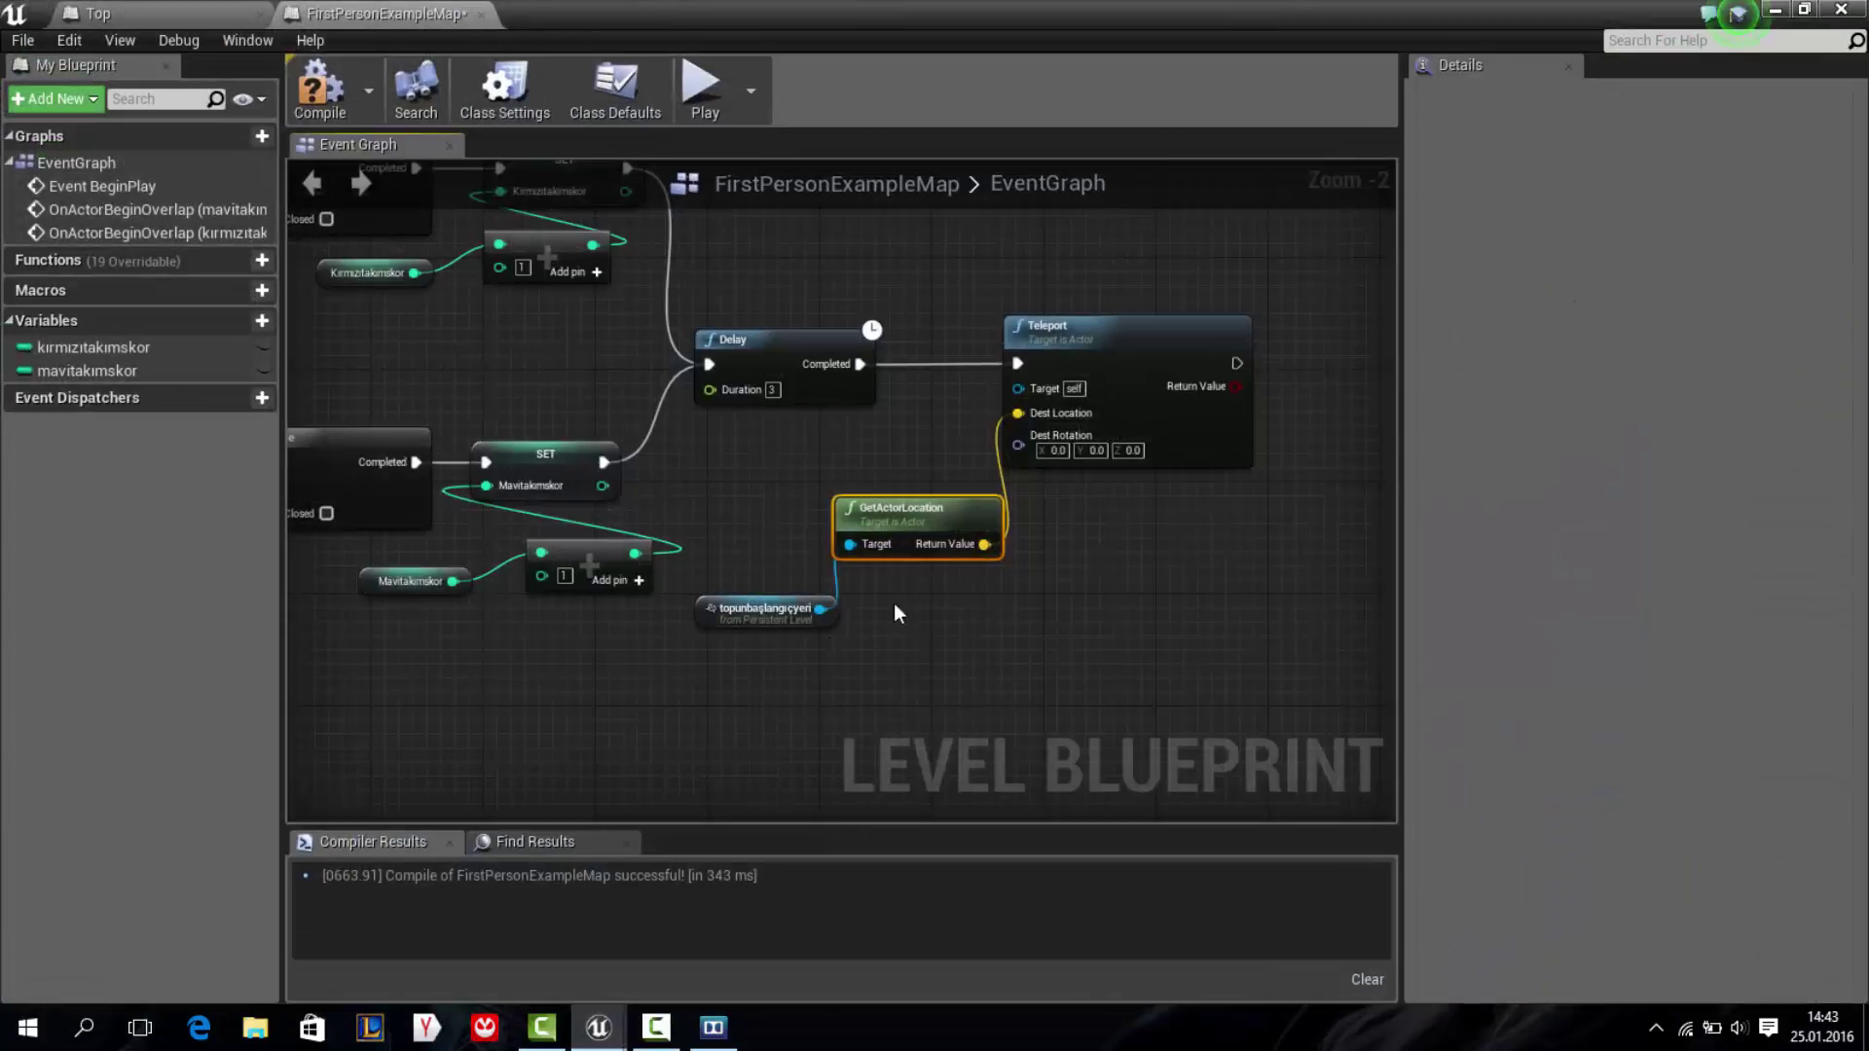
Wire a reference to the Top ball into Teleport's Target
right_click(800, 446)
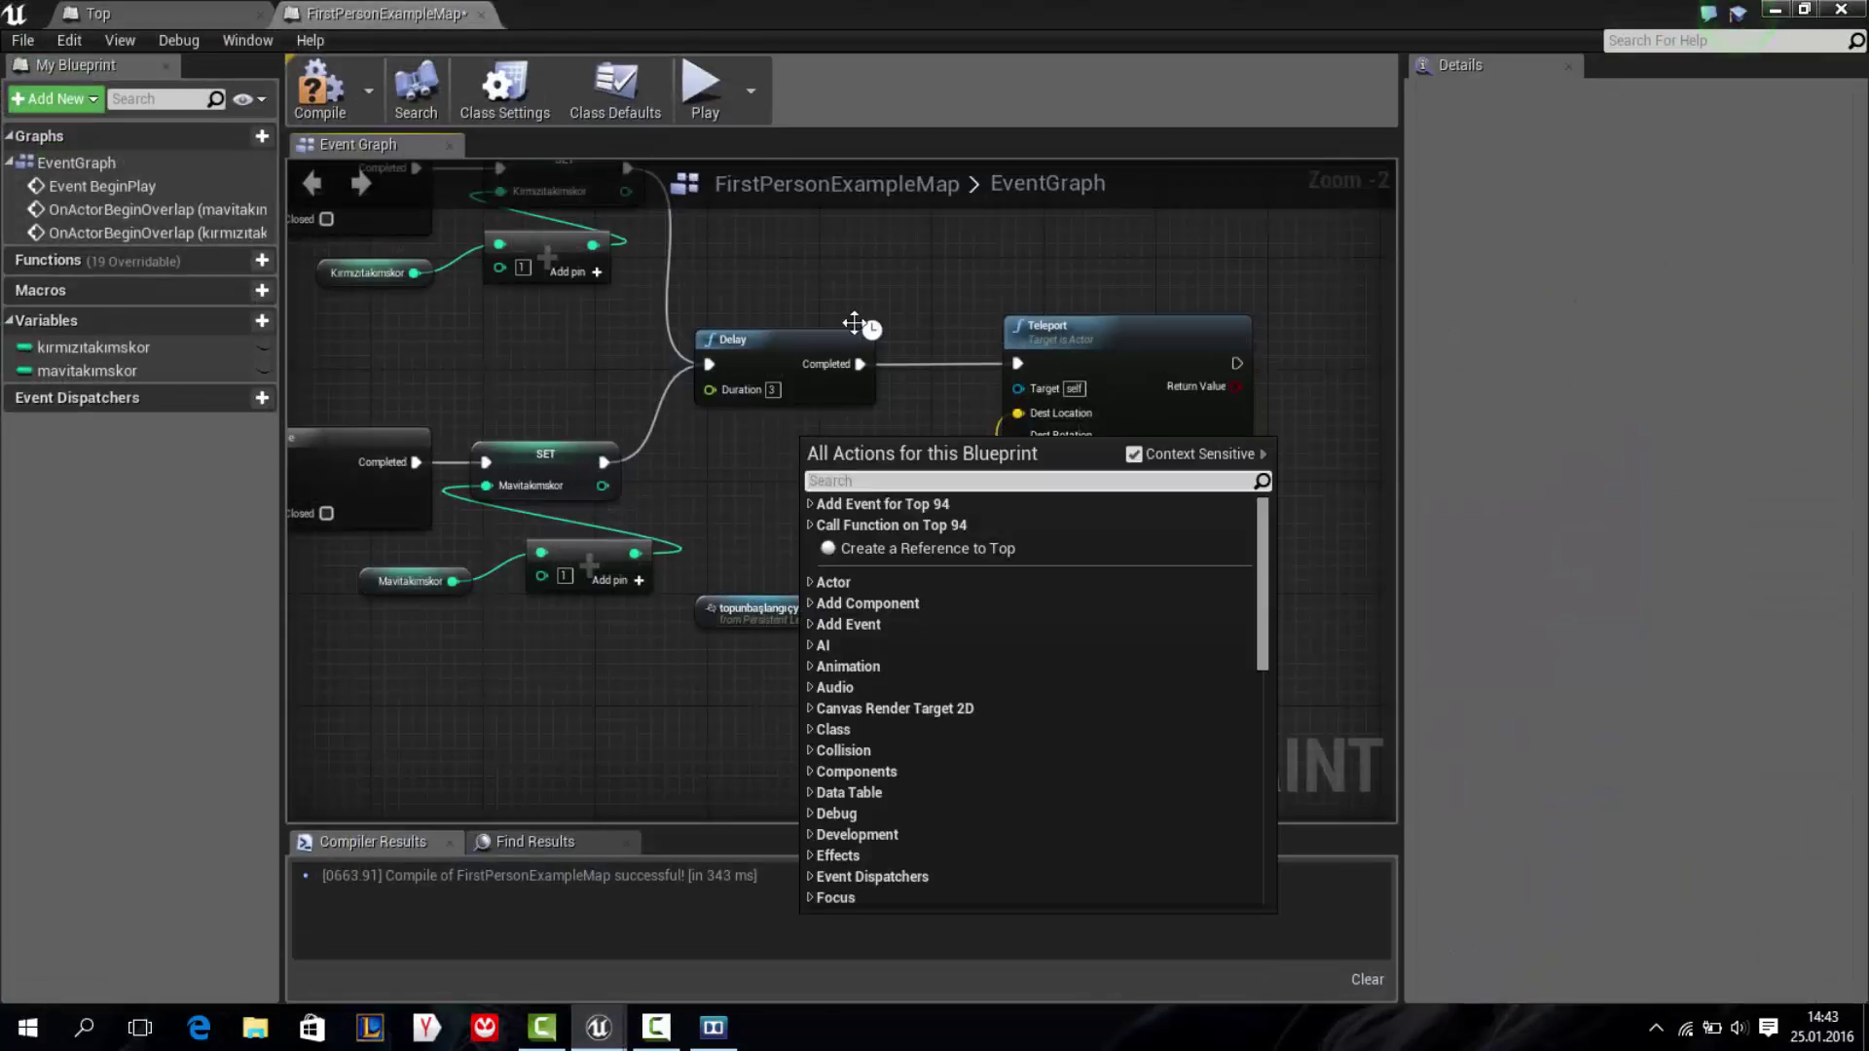
click(925, 547)
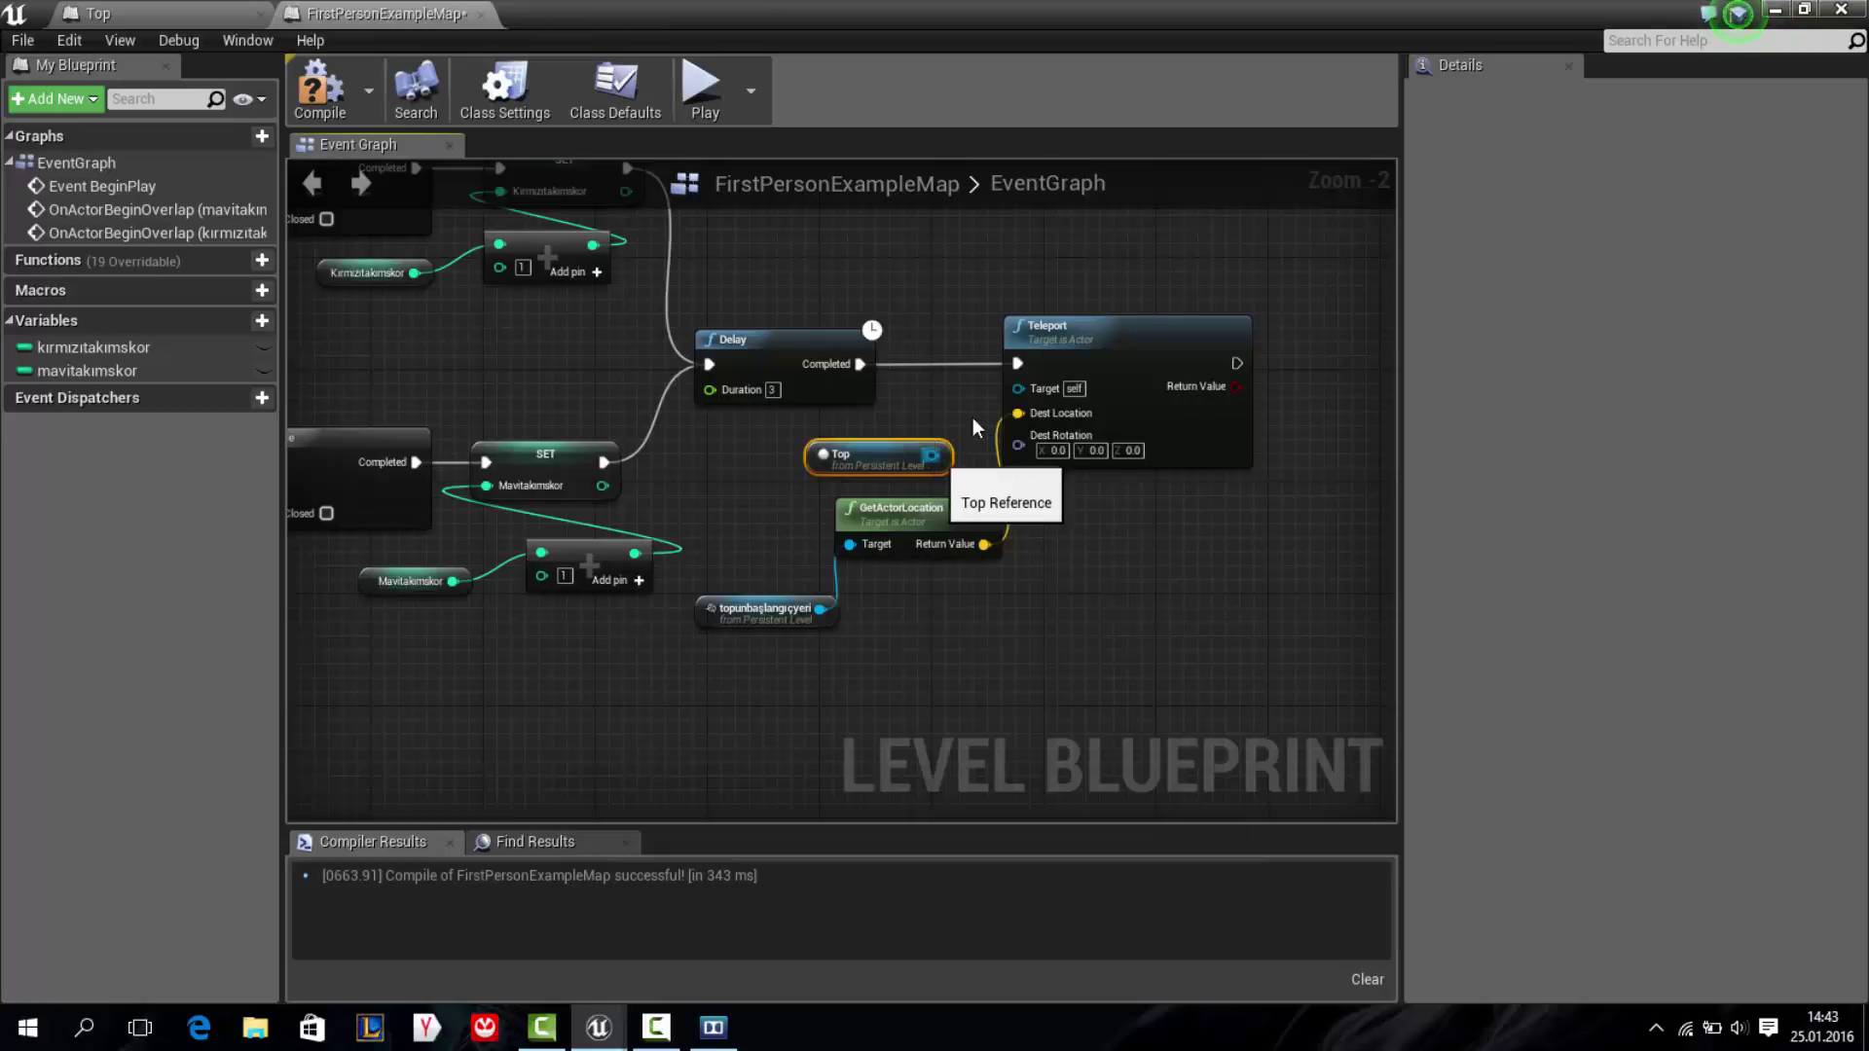
drag(931, 456, 1018, 388)
right_drag(929, 394, 1047, 401)
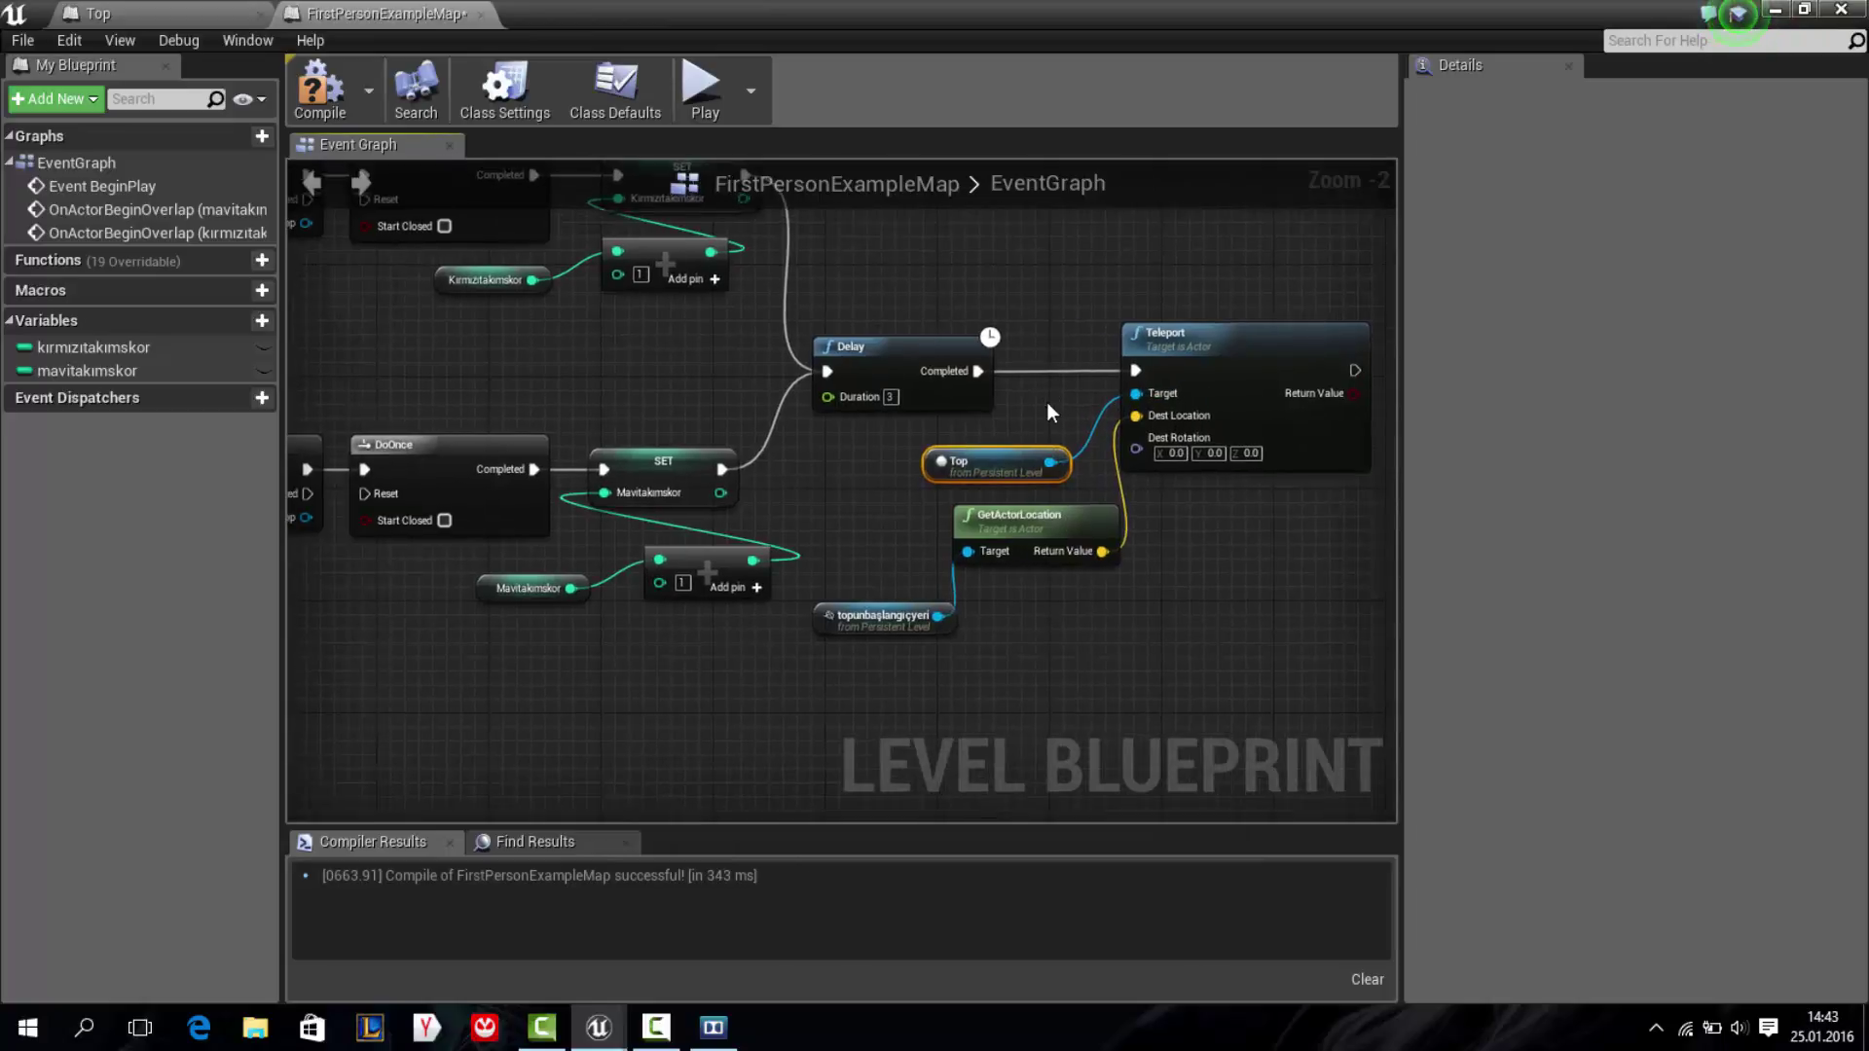
scroll(1047, 401, down, 2)
Add a Sequence after Teleport whose outputs reset both DoOnce nodes, then compile
drag(1248, 382, 605, 464)
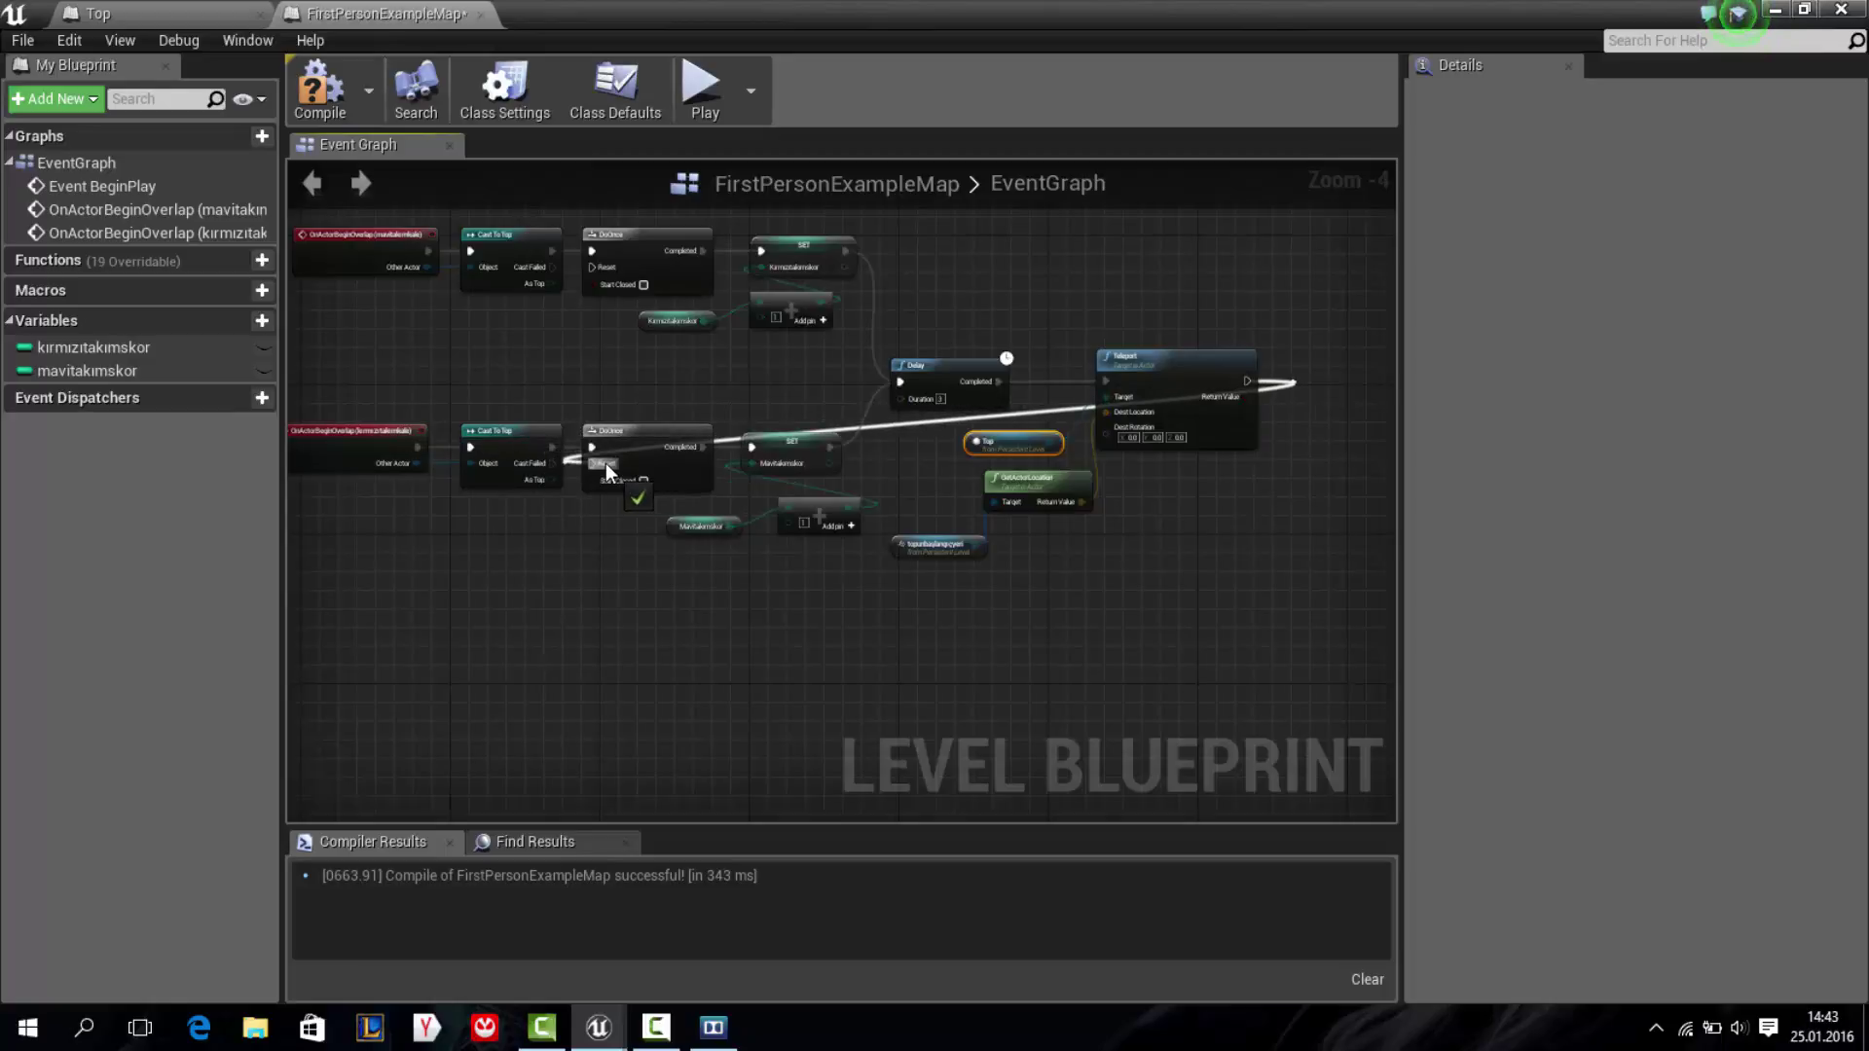
drag(605, 463, 1284, 383)
text(seq)
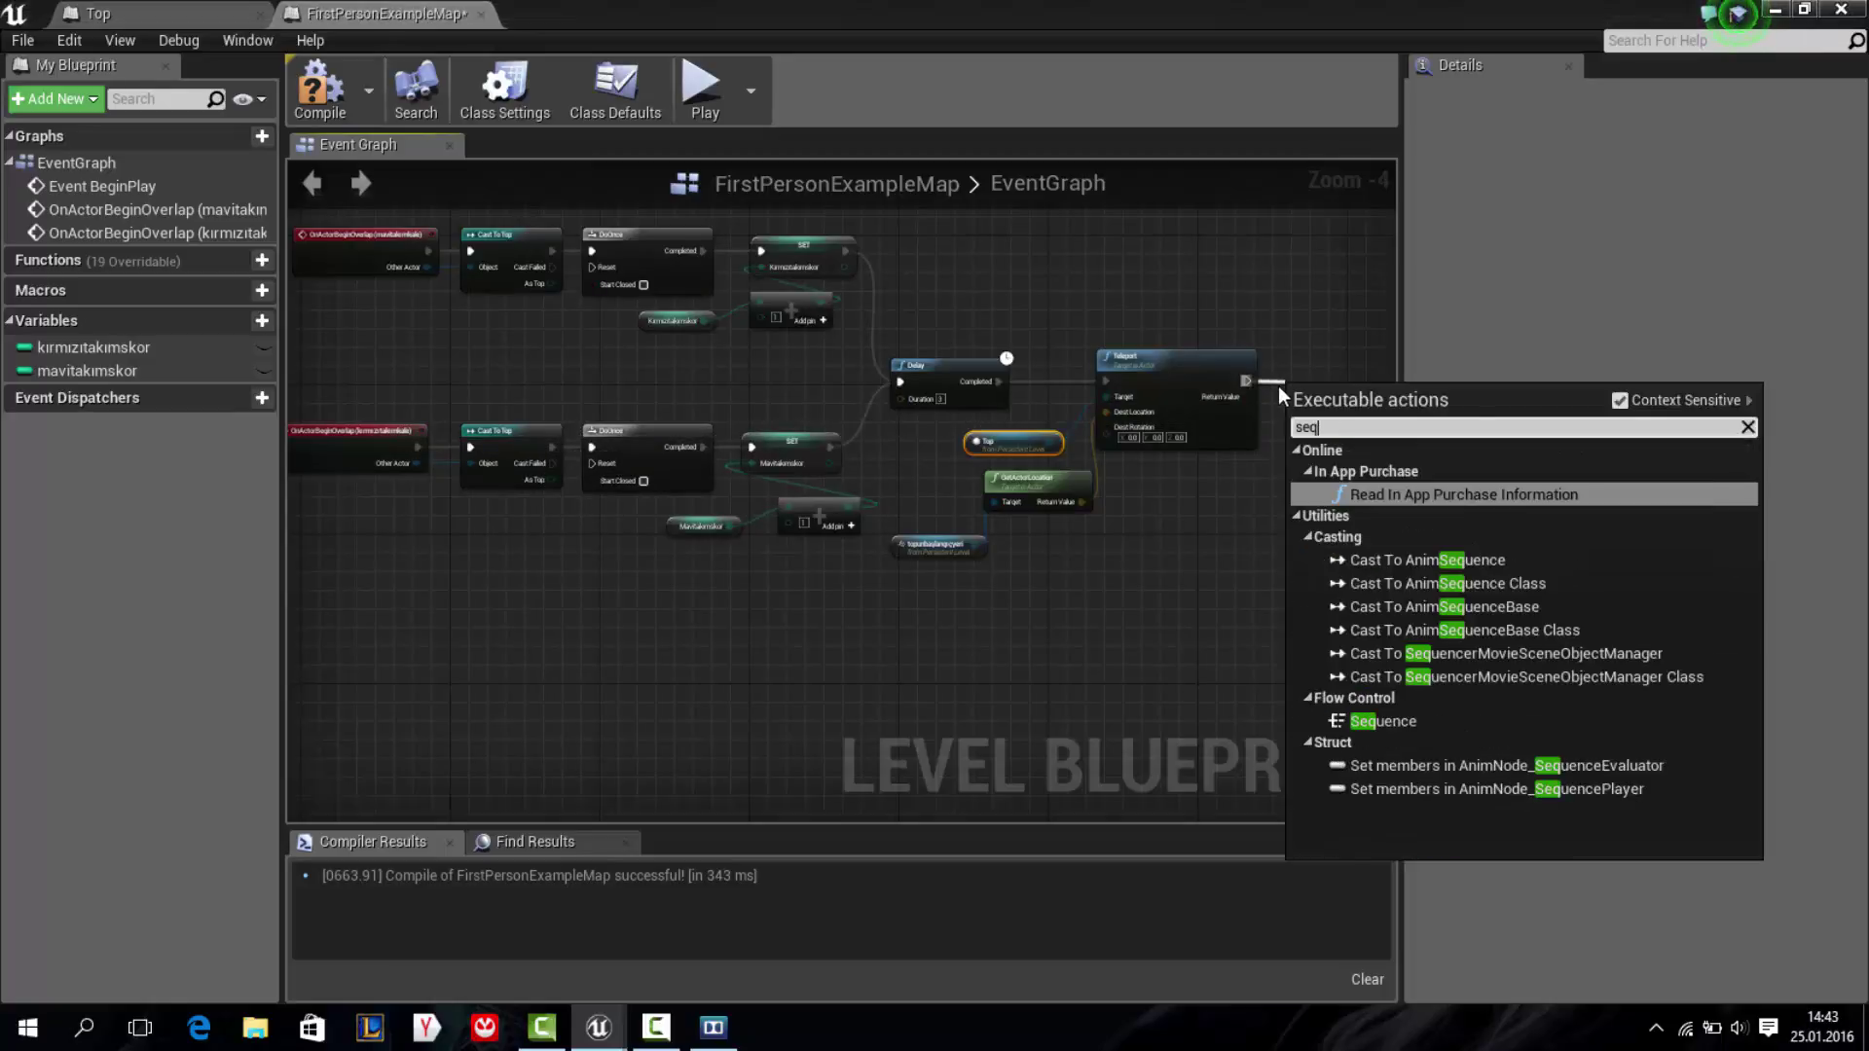
text(uence)
key(Return)
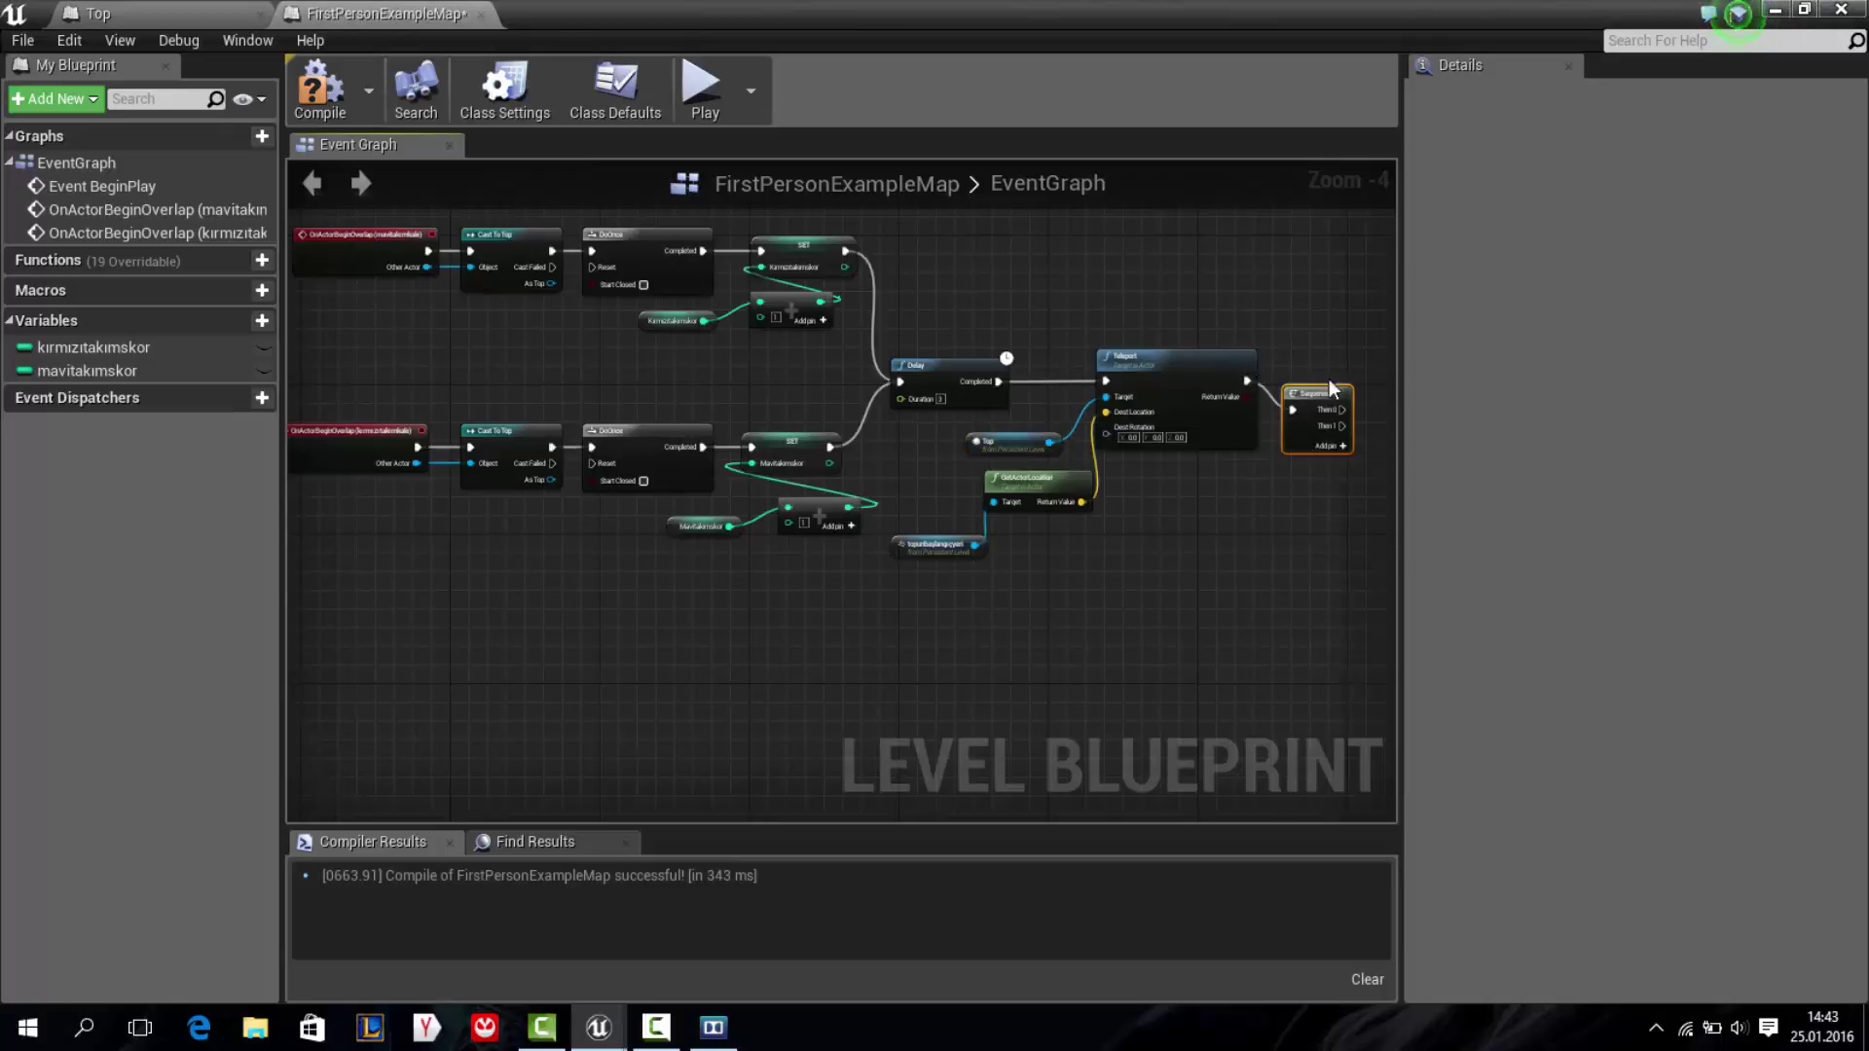
mouse_move(1328, 389)
mouse_down()
mouse_move(1317, 361)
mouse_move(594, 267)
mouse_up()
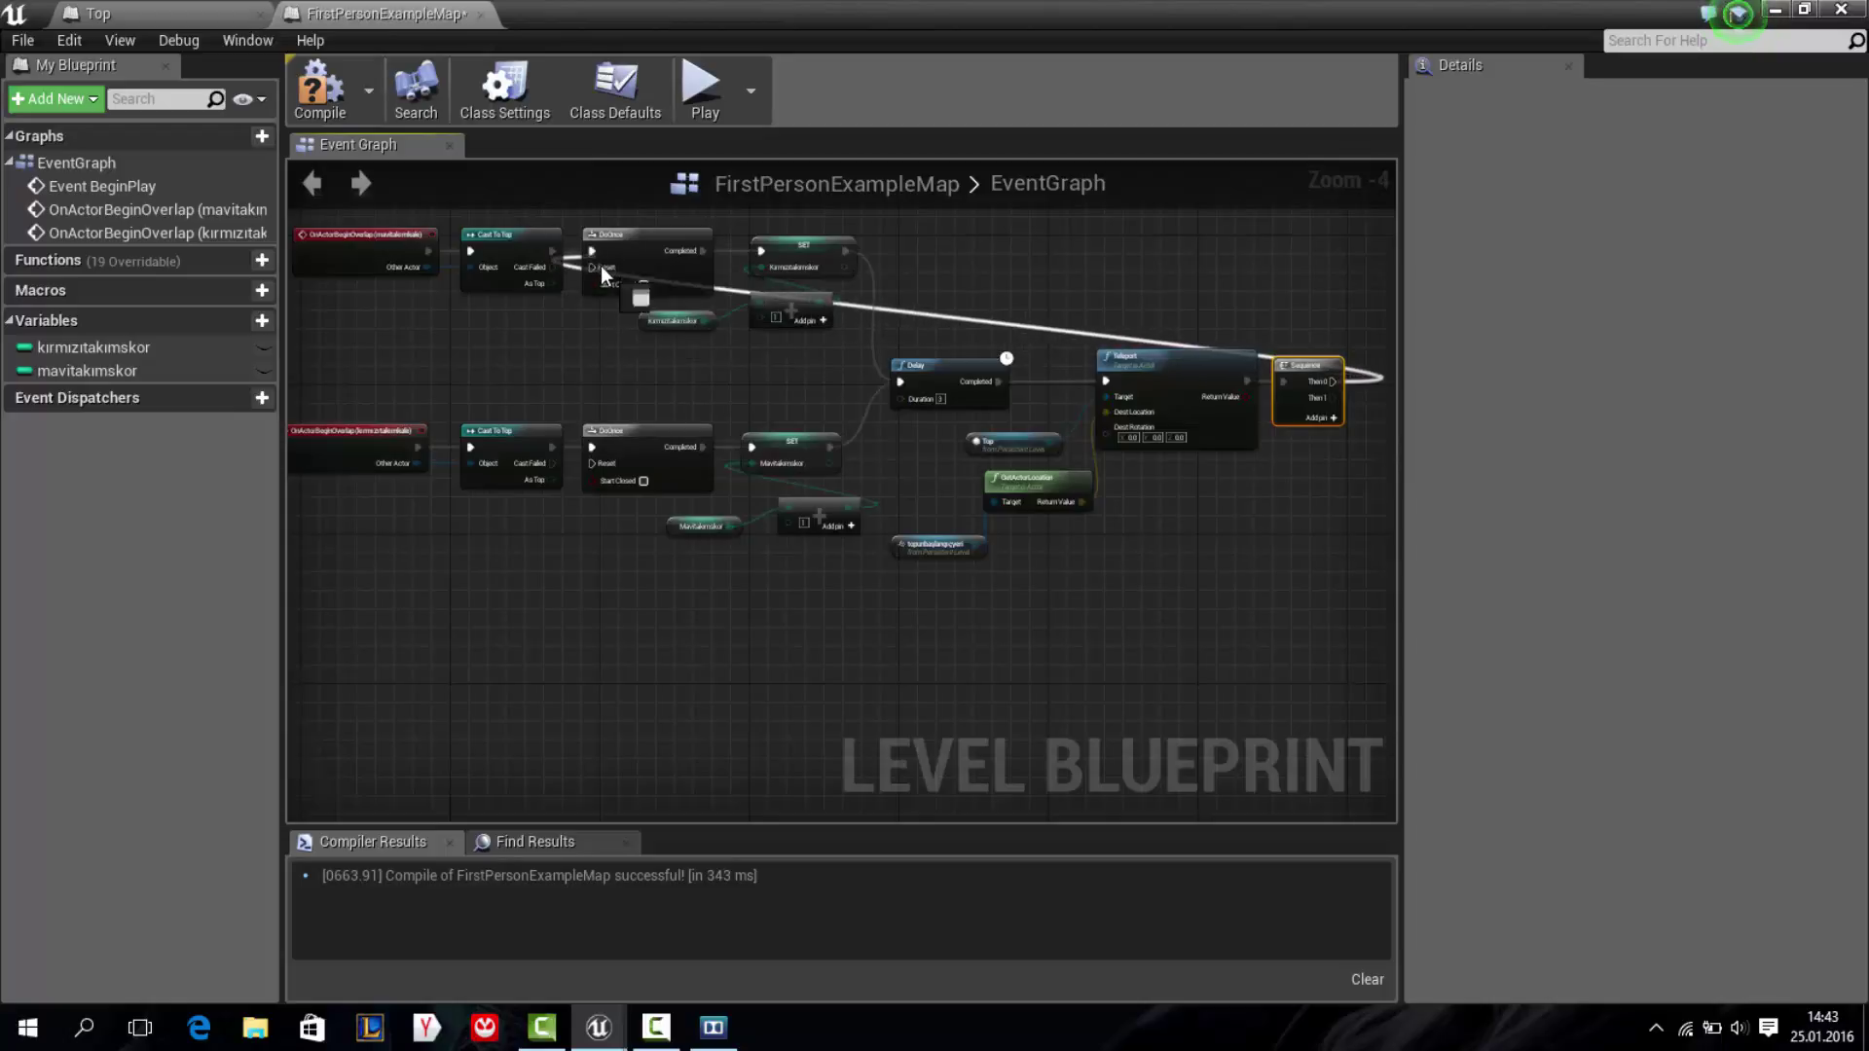
drag(1332, 398, 594, 464)
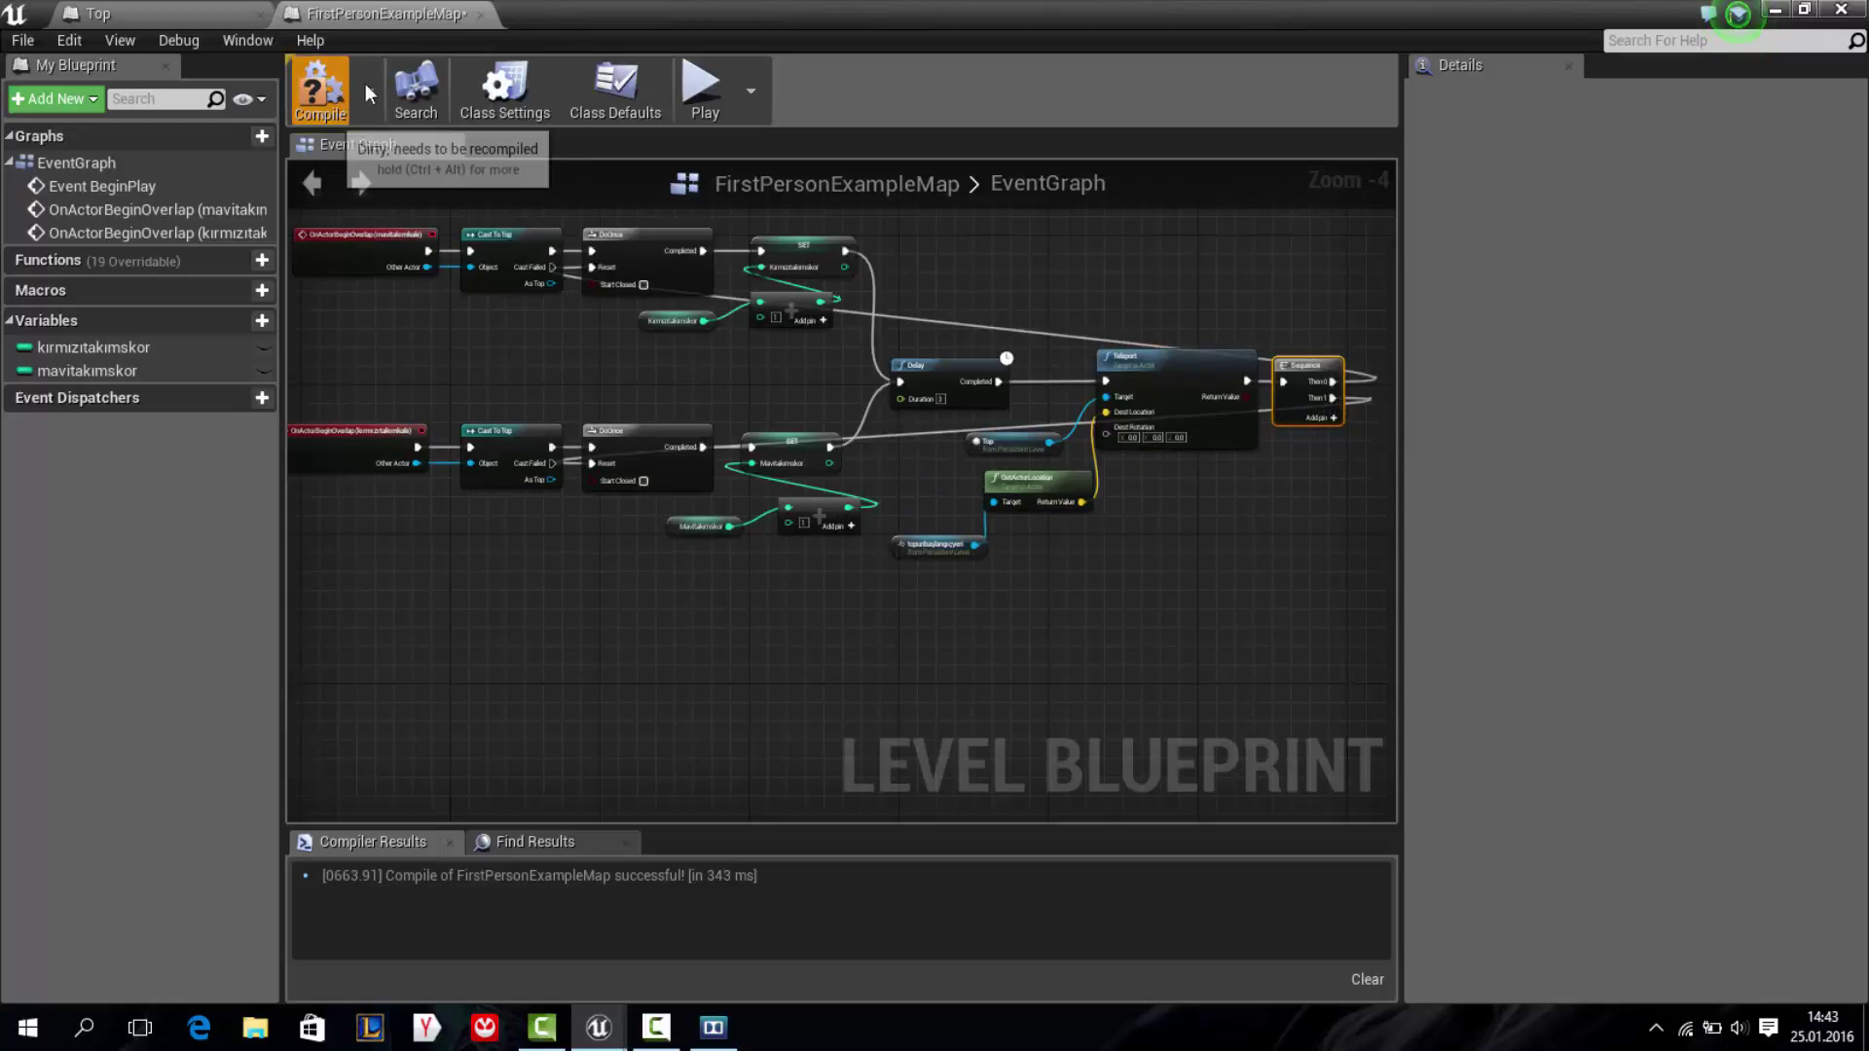
click(321, 86)
Nudge the upper DoOnce node slightly right to line up the scoring chains
right_drag(533, 340, 764, 411)
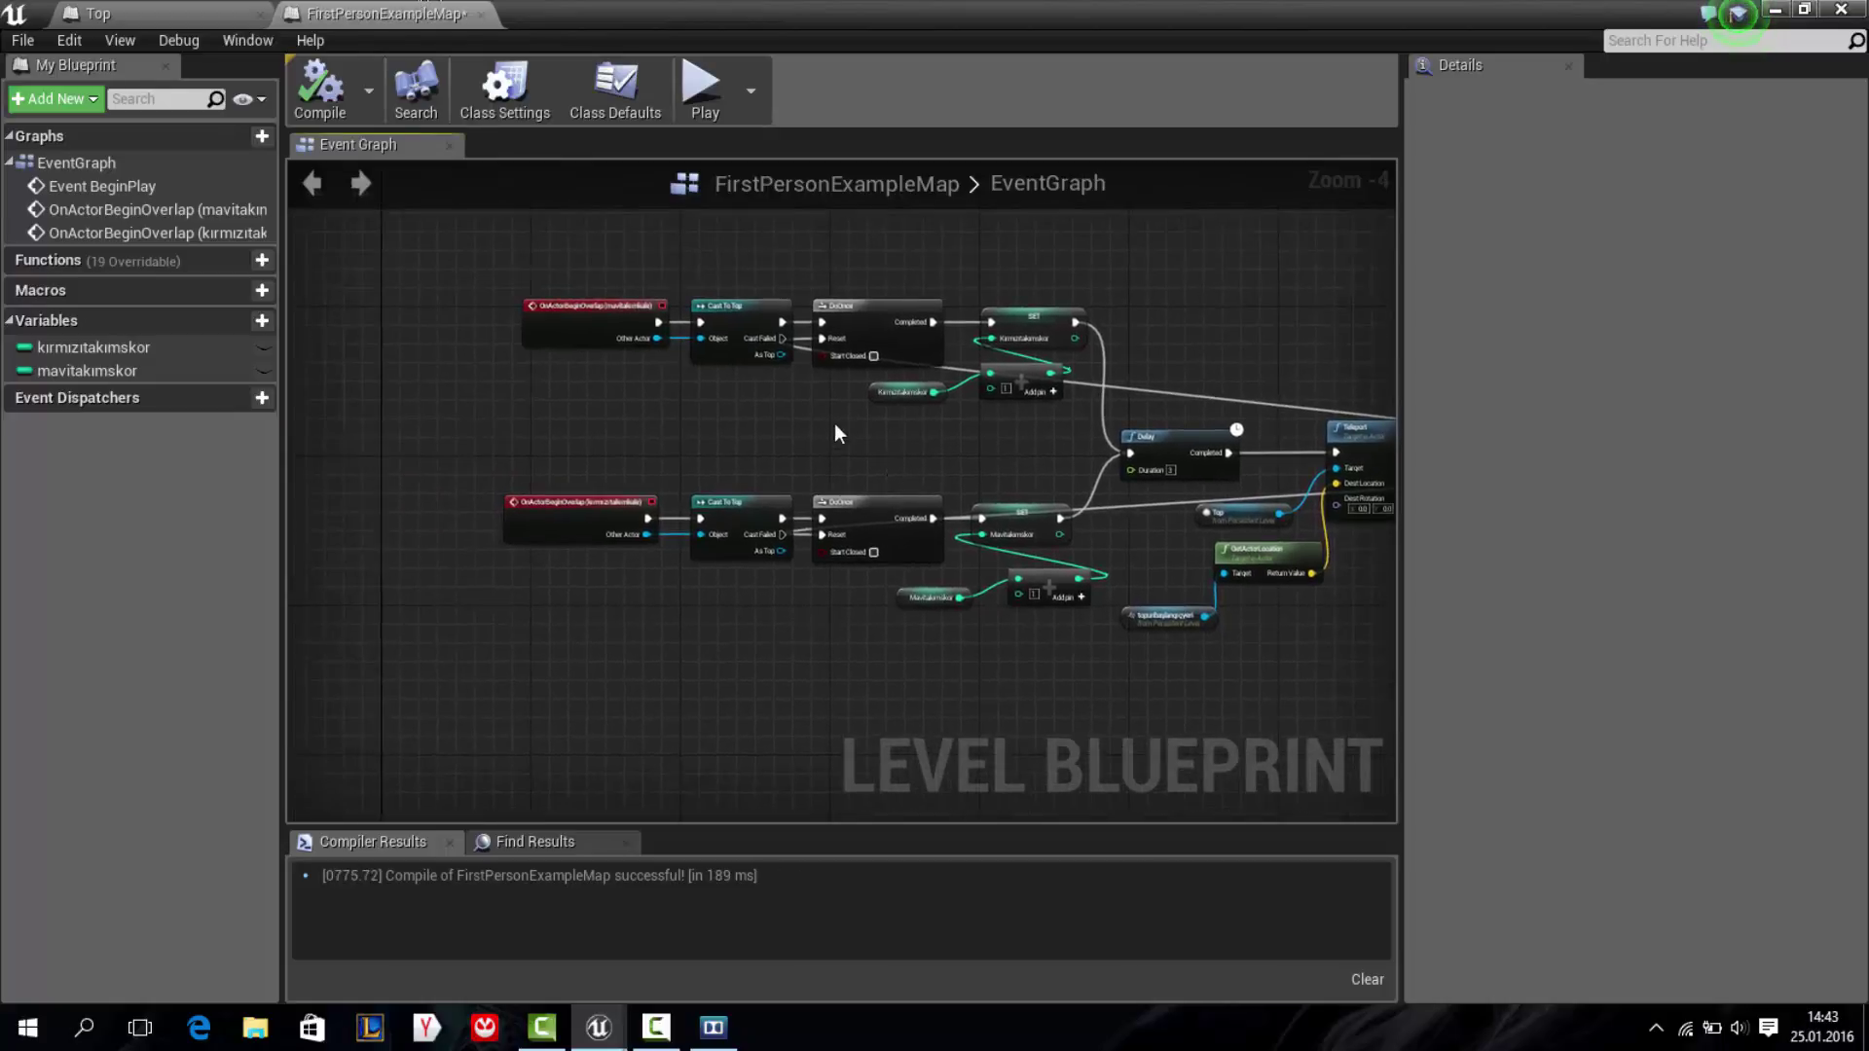
scroll(762, 412, up, 1)
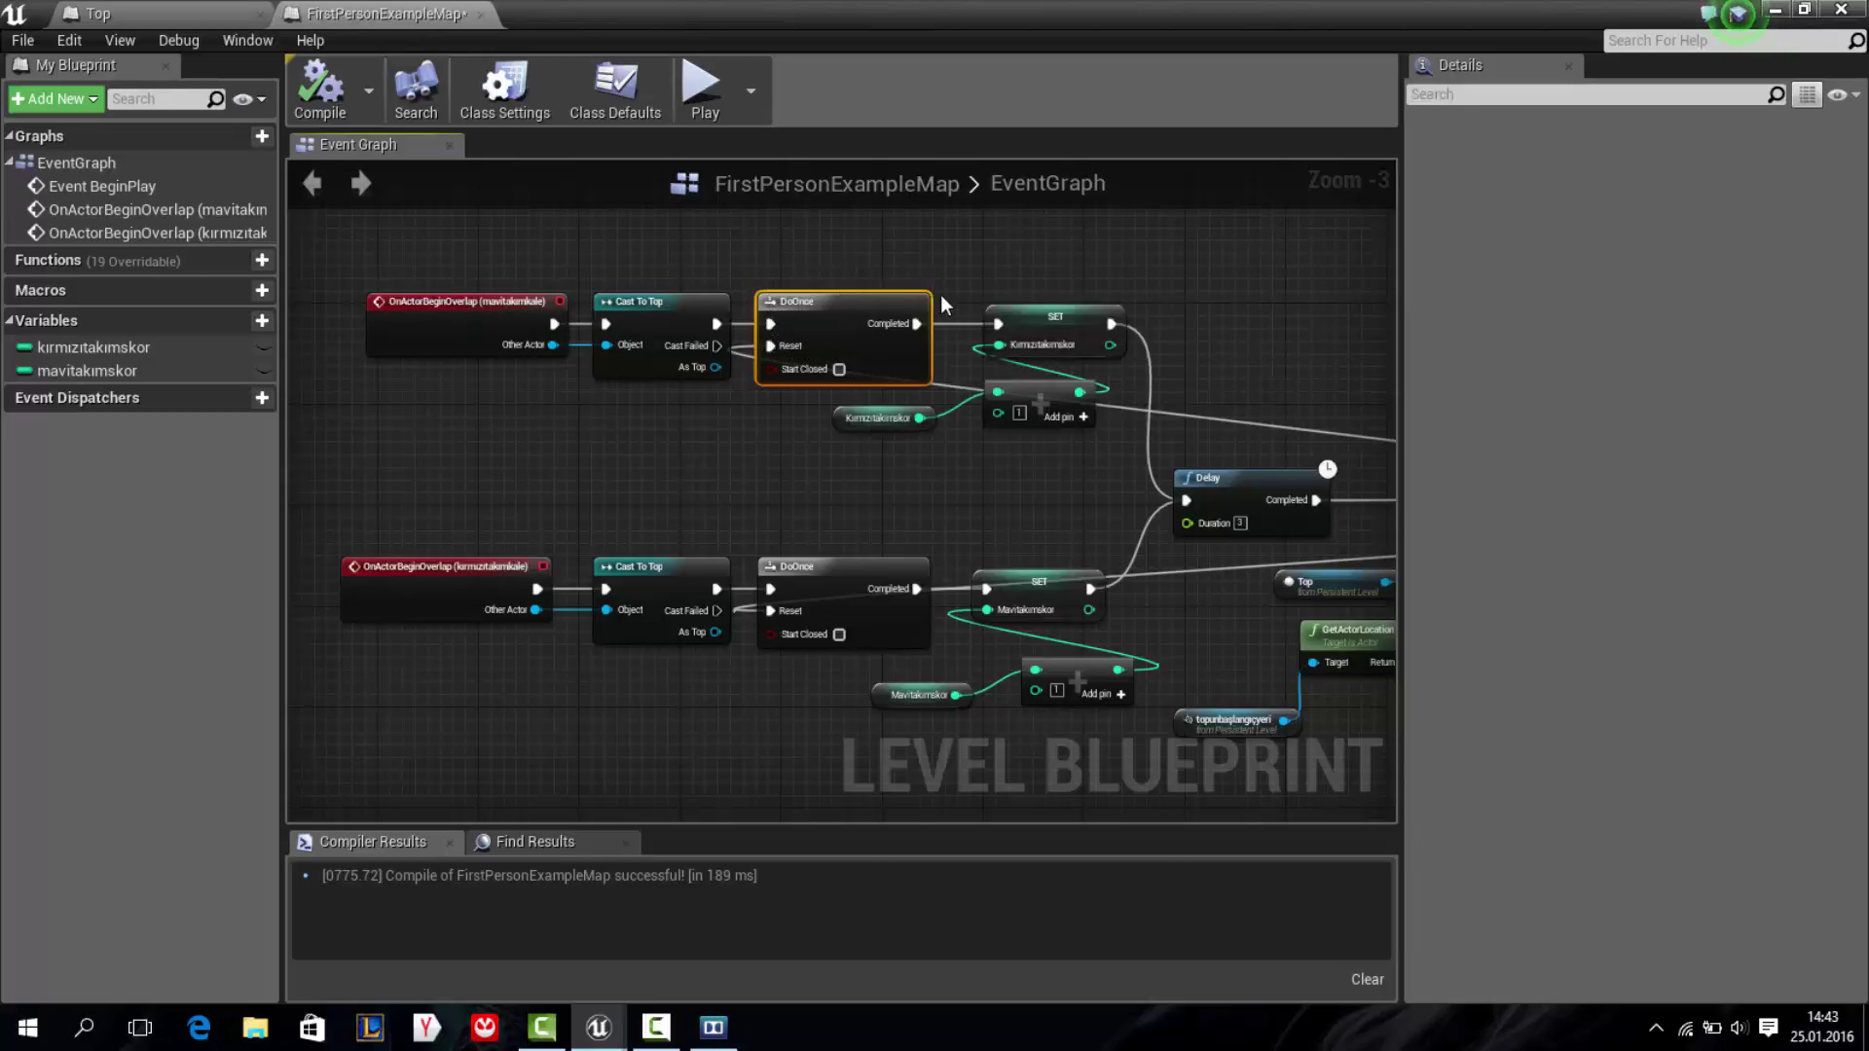
drag(814, 300, 804, 315)
right_drag(863, 422, 747, 394)
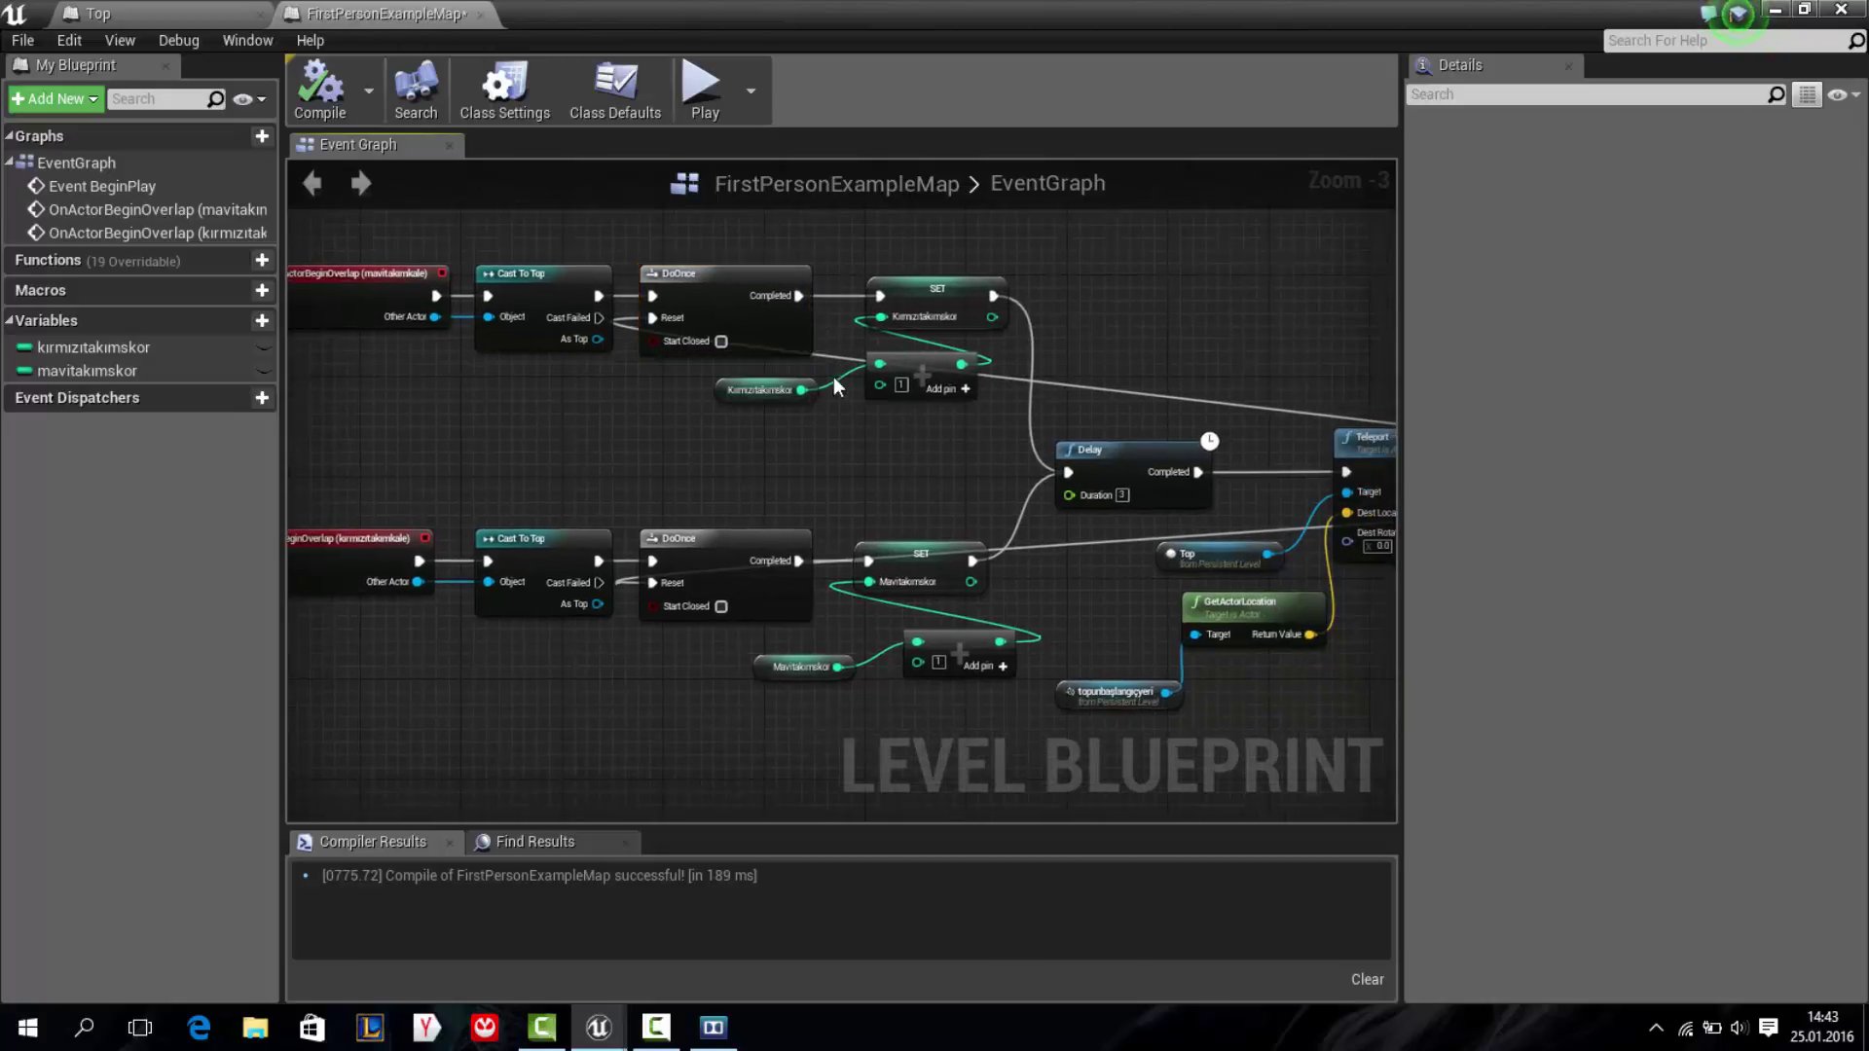
click(804, 275)
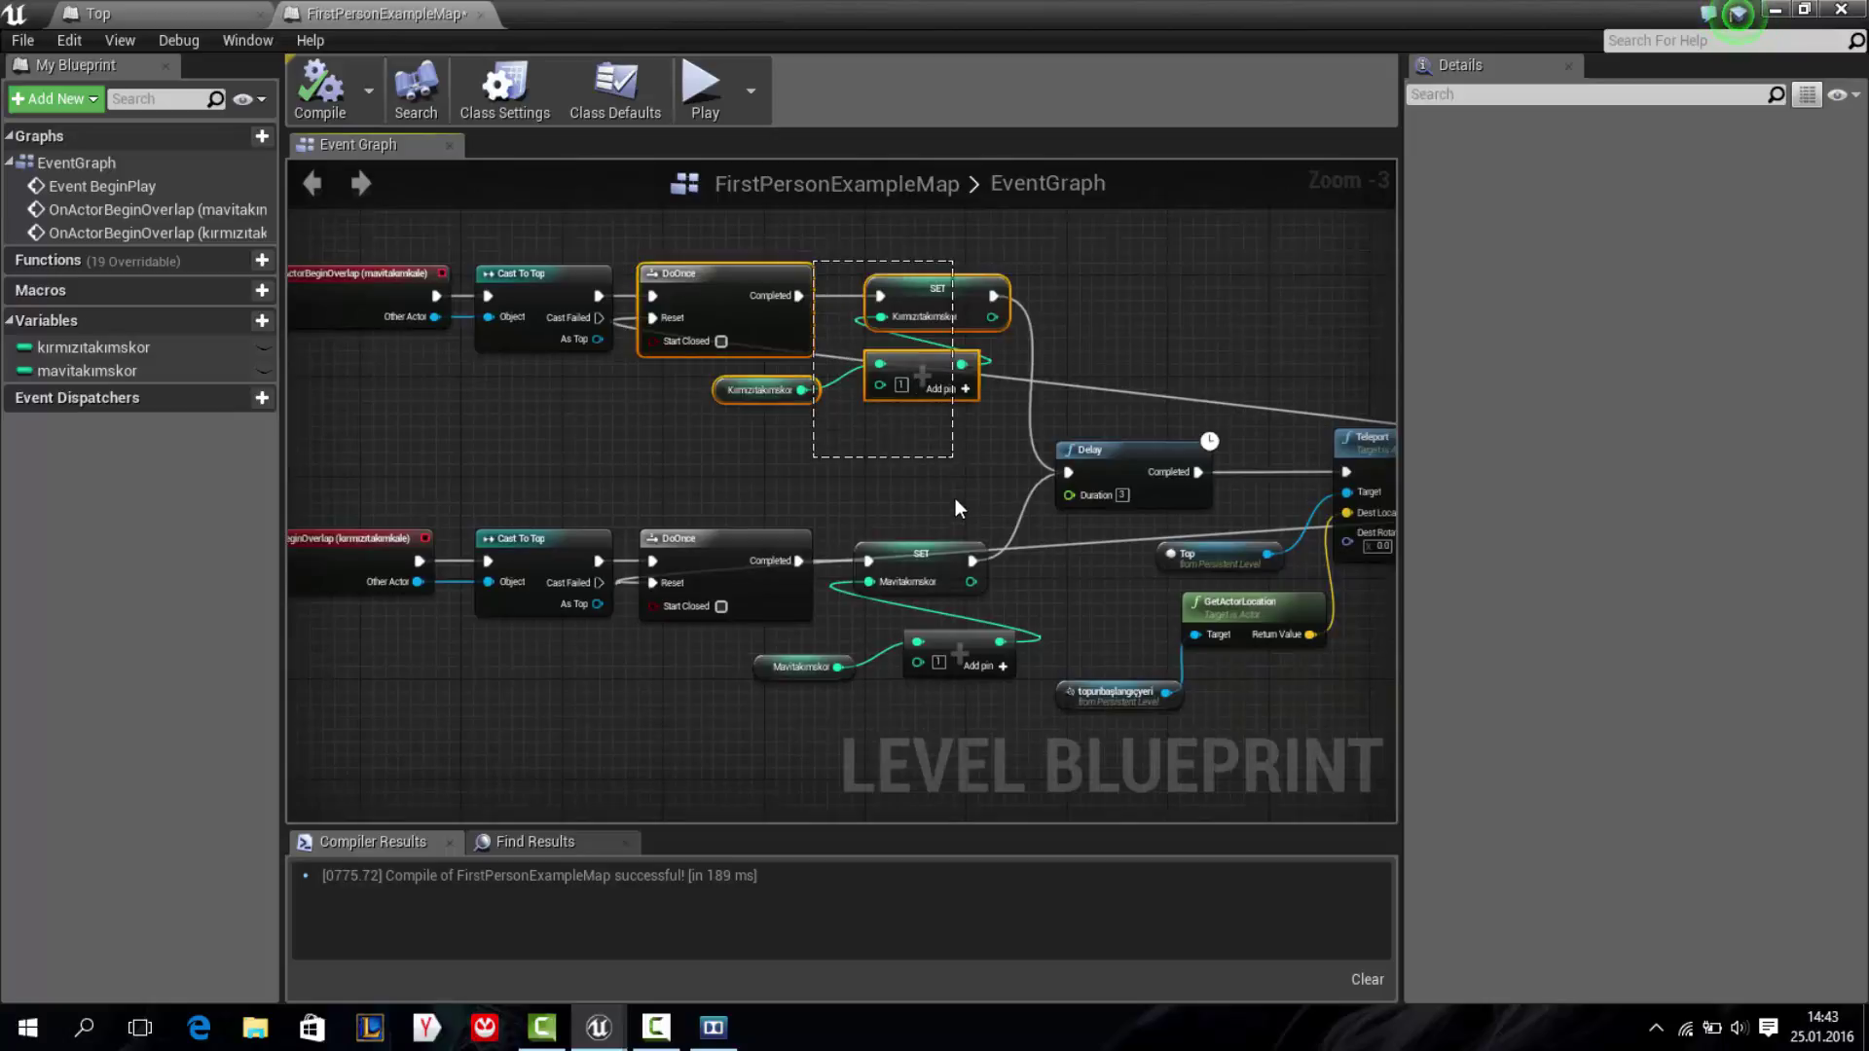
right_drag(403, 486, 537, 465)
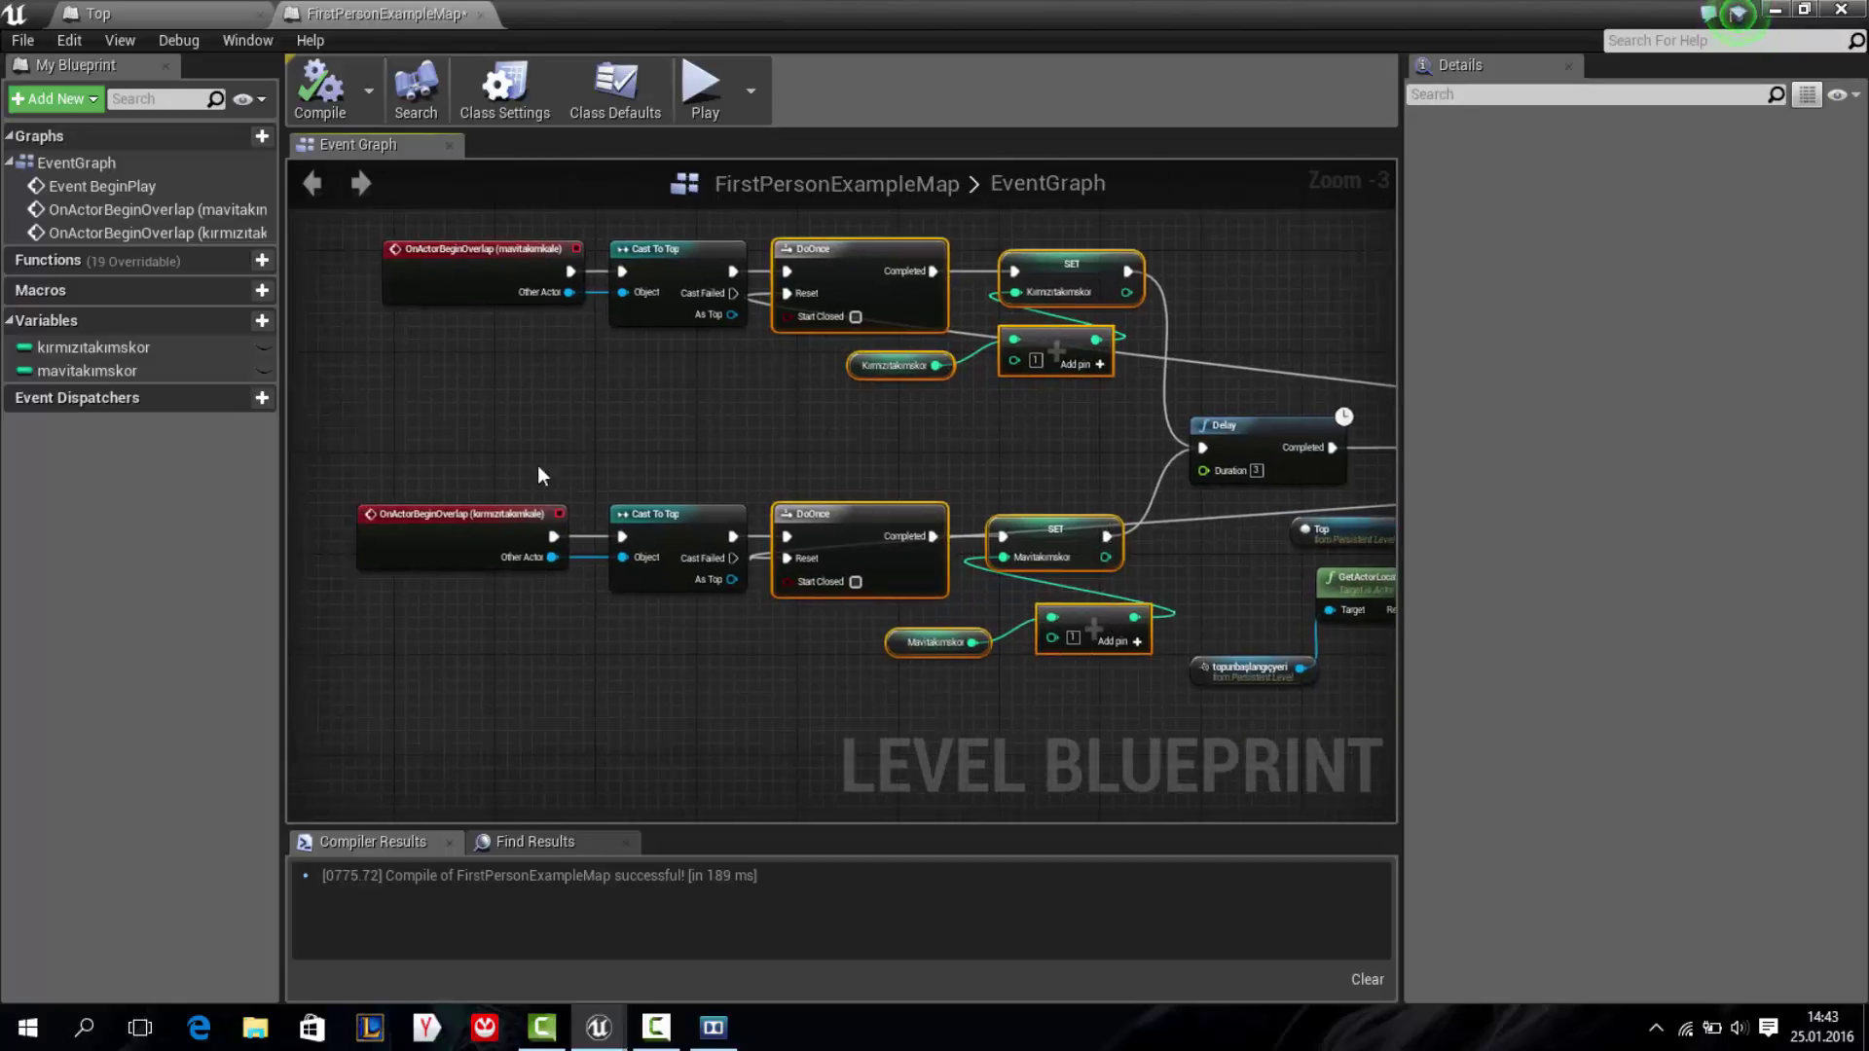
drag(520, 464, 484, 472)
Shift the Delay, Teleport, Sequence and location nodes right, clearing space after the SET nodes
drag(759, 571, 1081, 681)
right_drag(1169, 310, 843, 271)
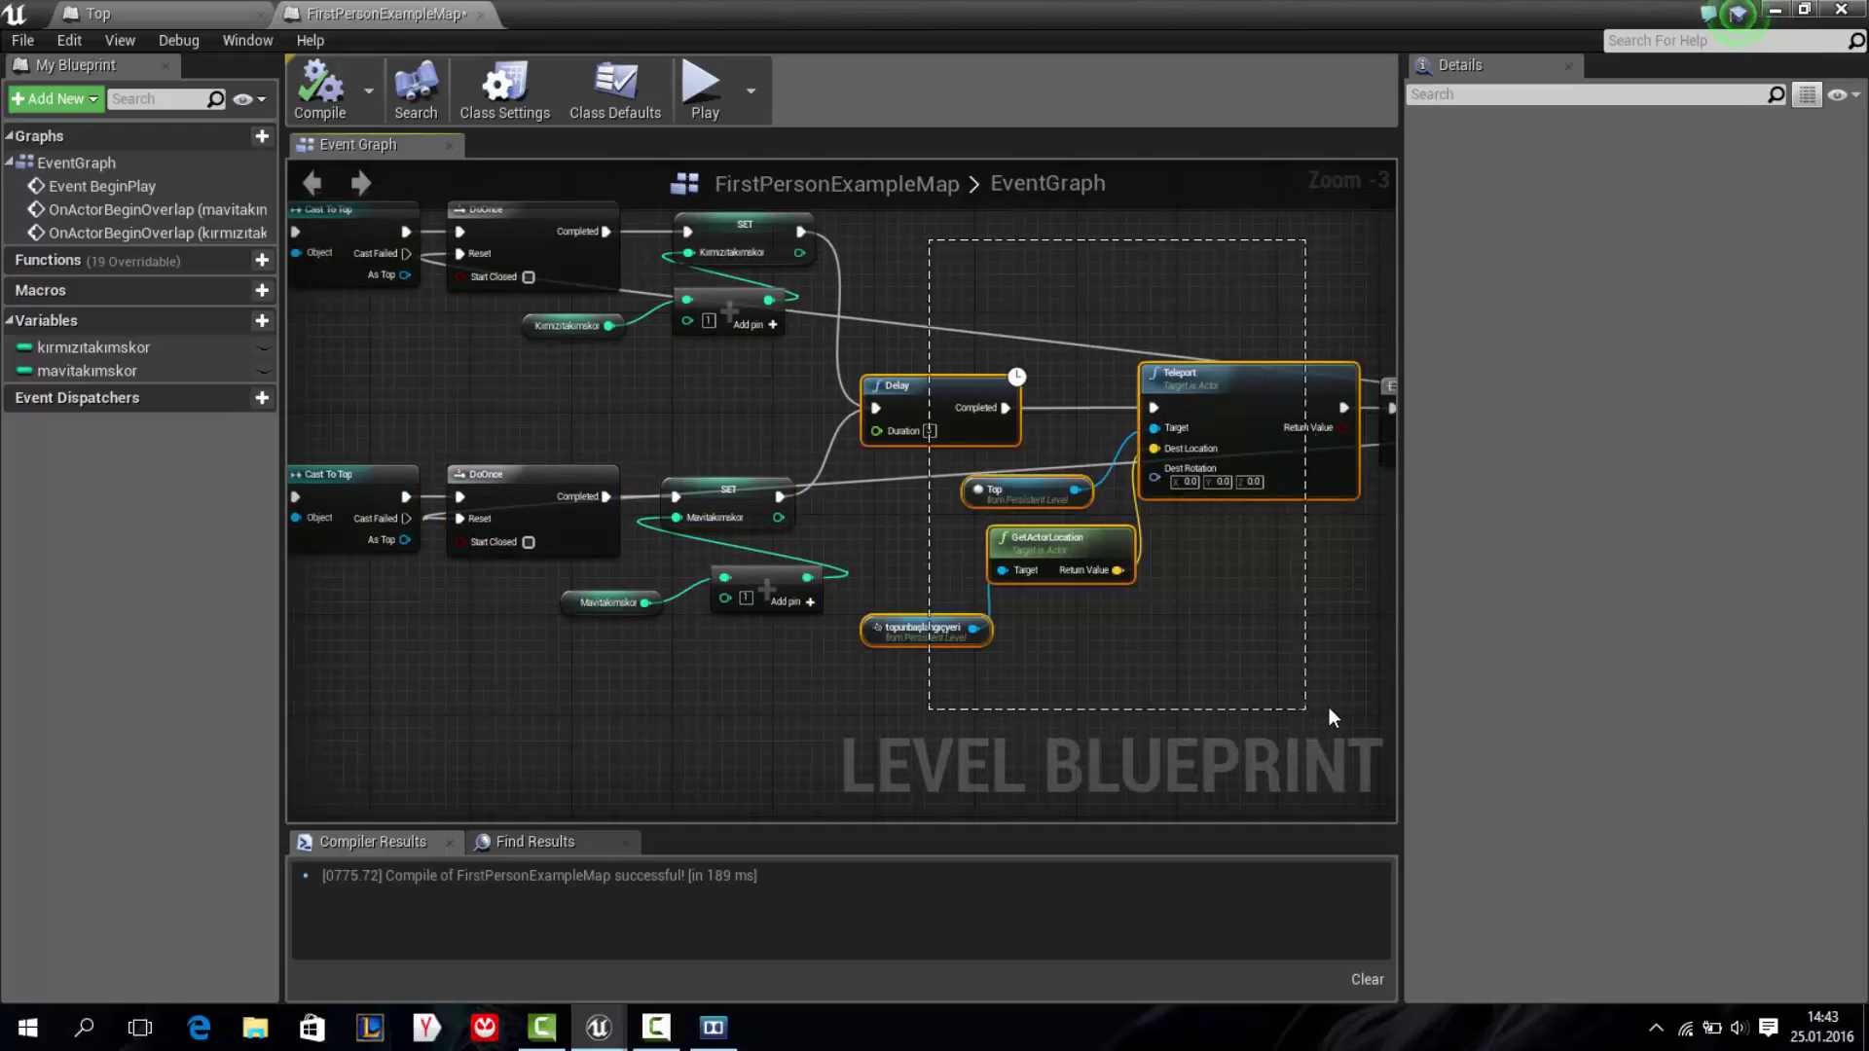
drag(857, 367, 1329, 720)
right_drag(1234, 533, 944, 523)
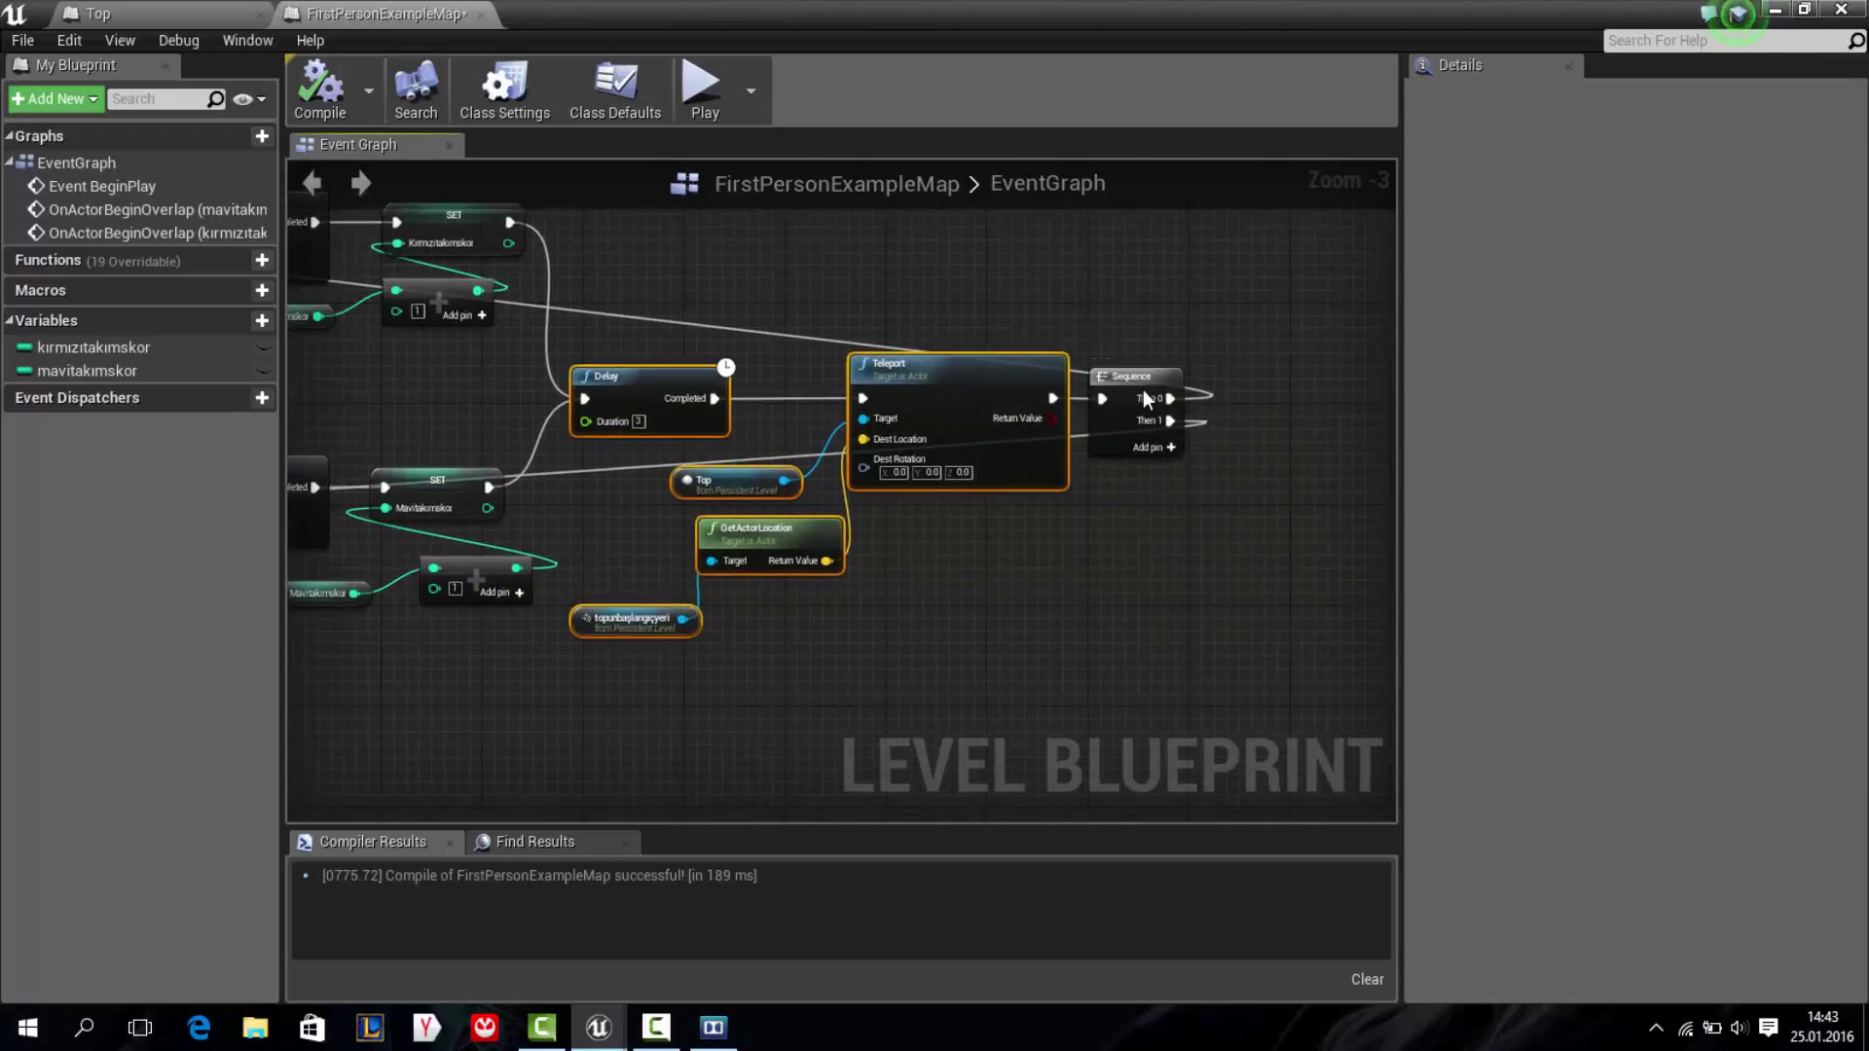
click(1143, 391)
right_drag(1086, 331, 1141, 325)
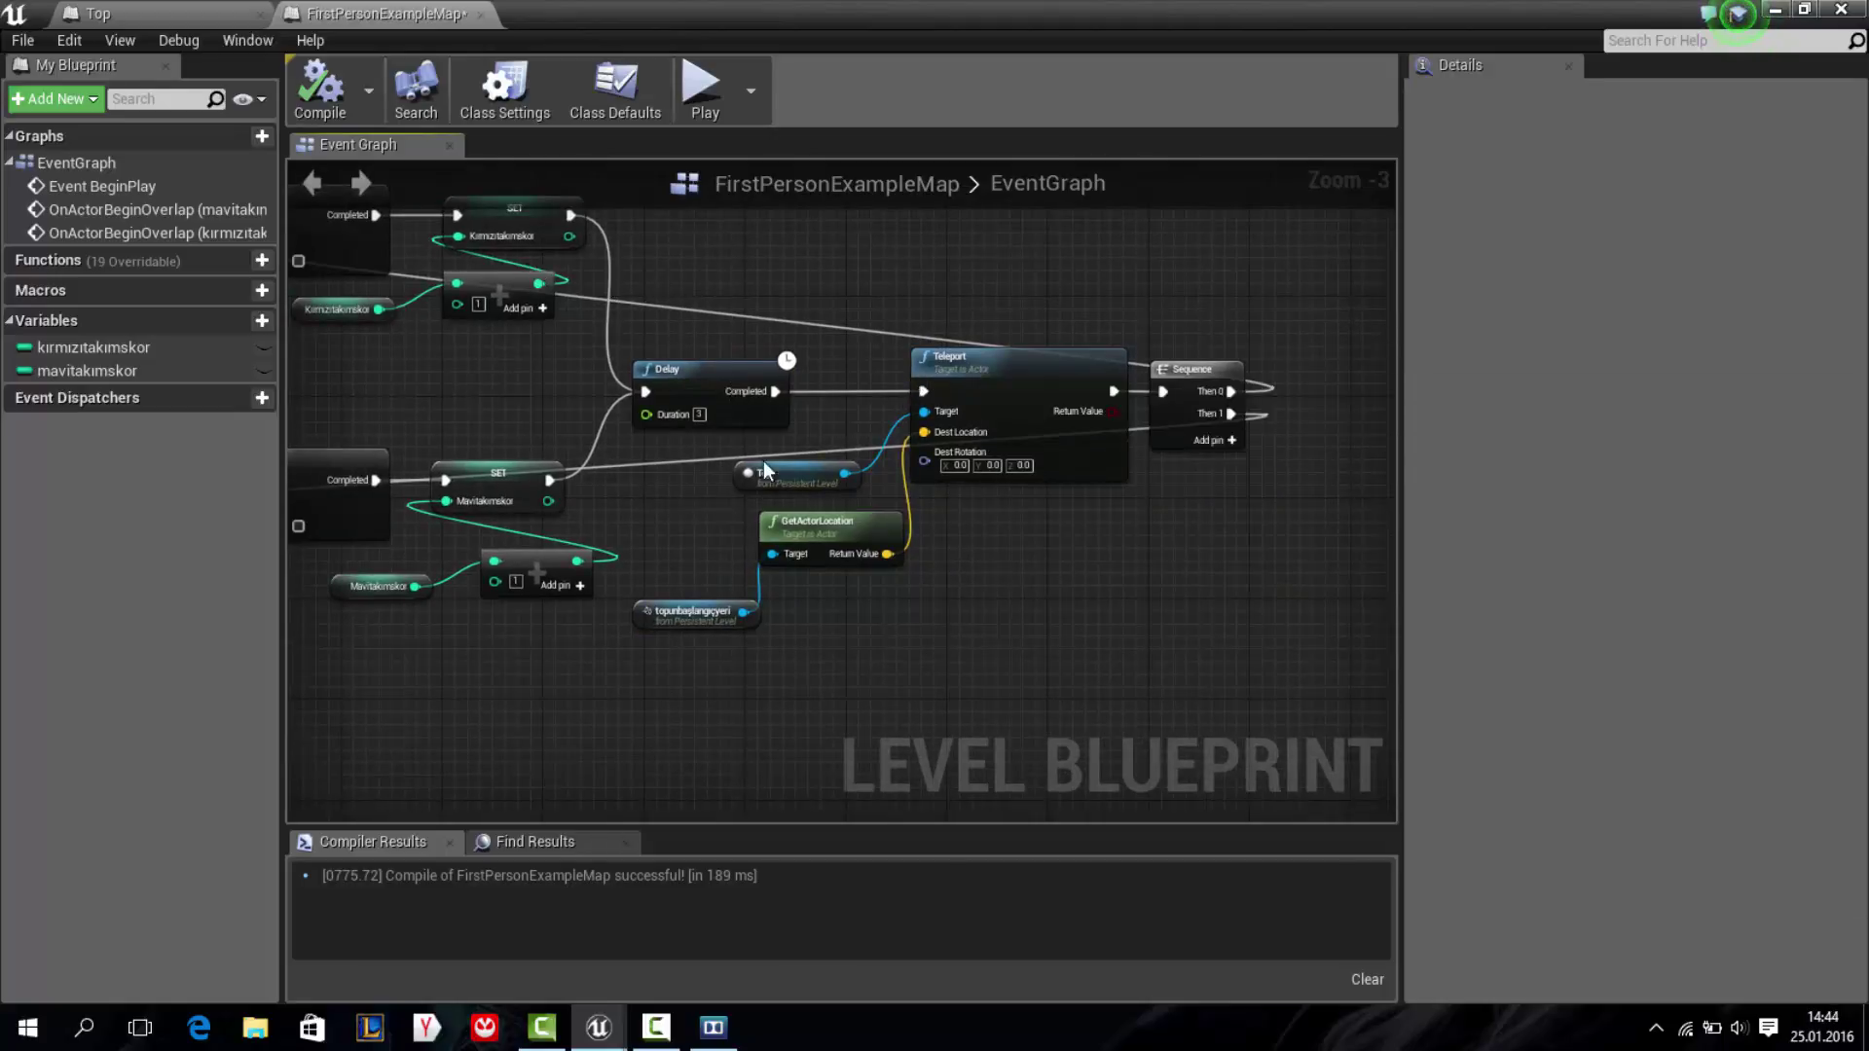
drag(699, 264, 1229, 686)
drag(674, 389, 1026, 390)
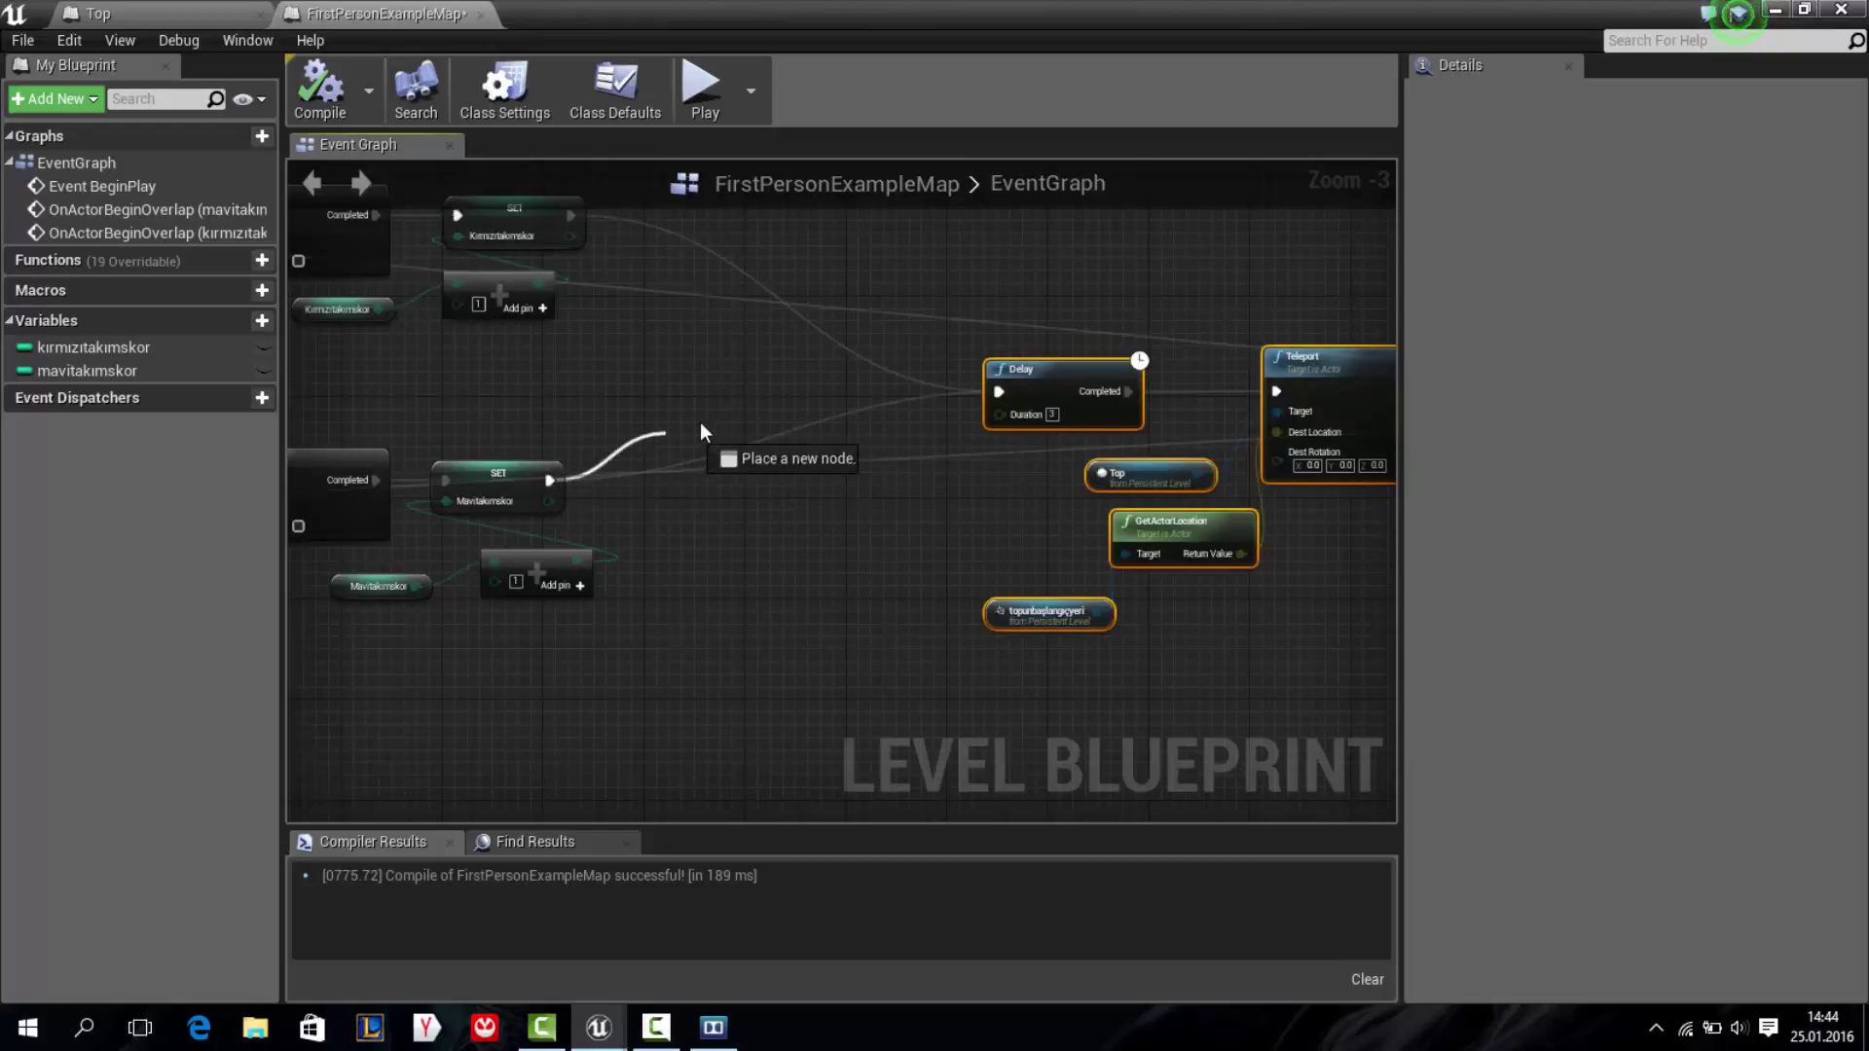
Insert a Spawn Sound at Location node after each score SET, both leading into the Delay
drag(548, 479, 707, 418)
text(spawnso)
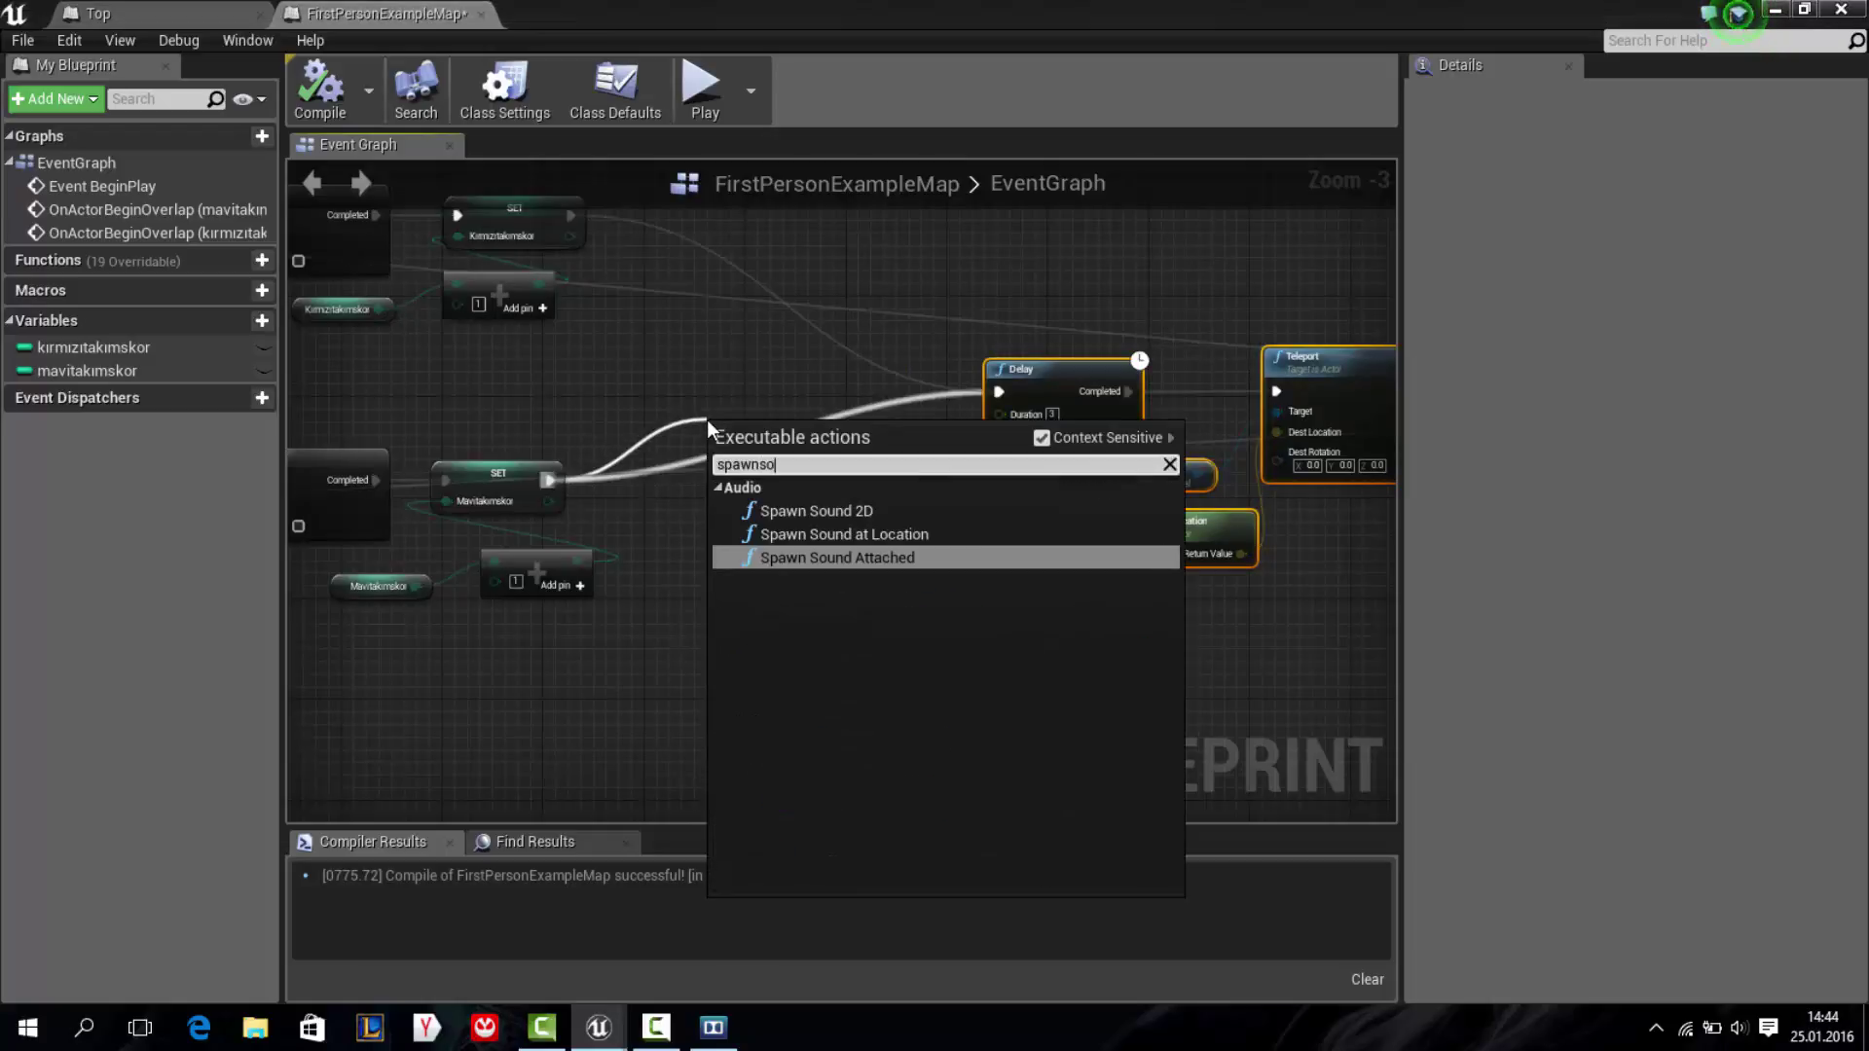
text(und)
key(Up)
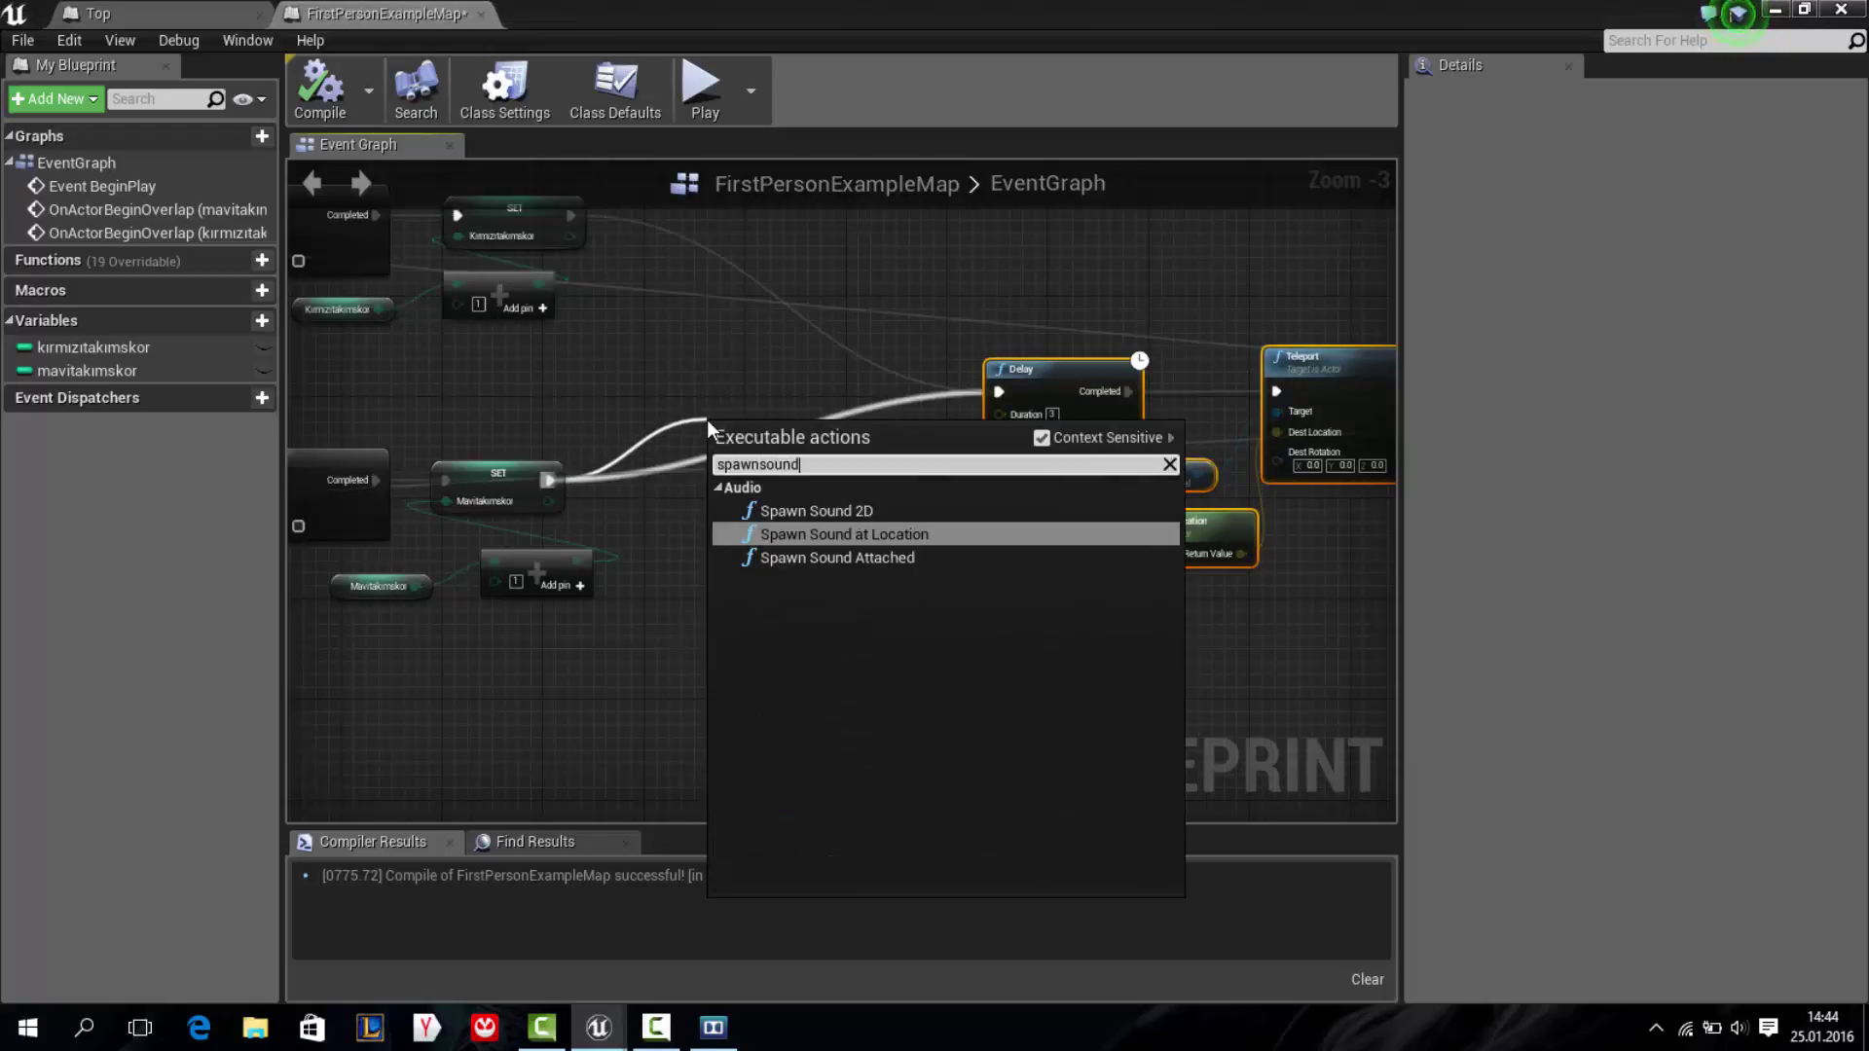
key(Return)
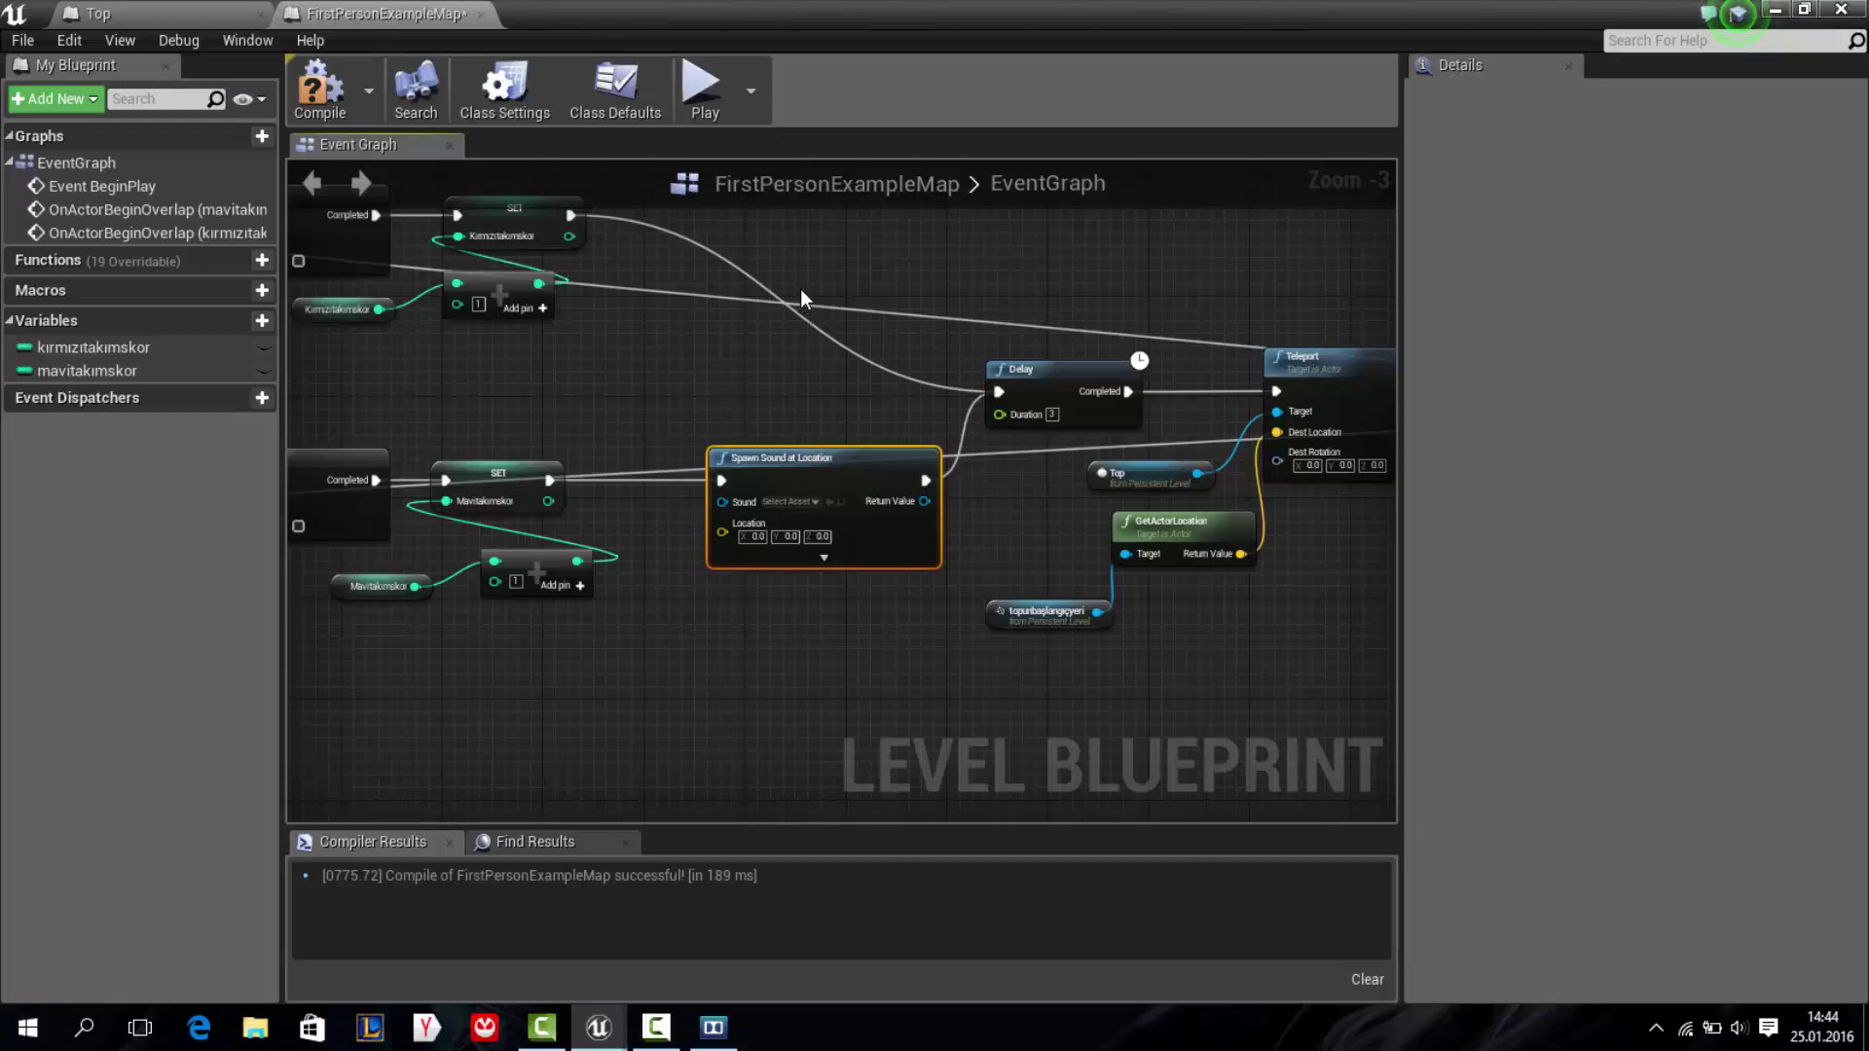
key(ctrl+c)
key(ctrl+v)
drag(866, 298, 793, 224)
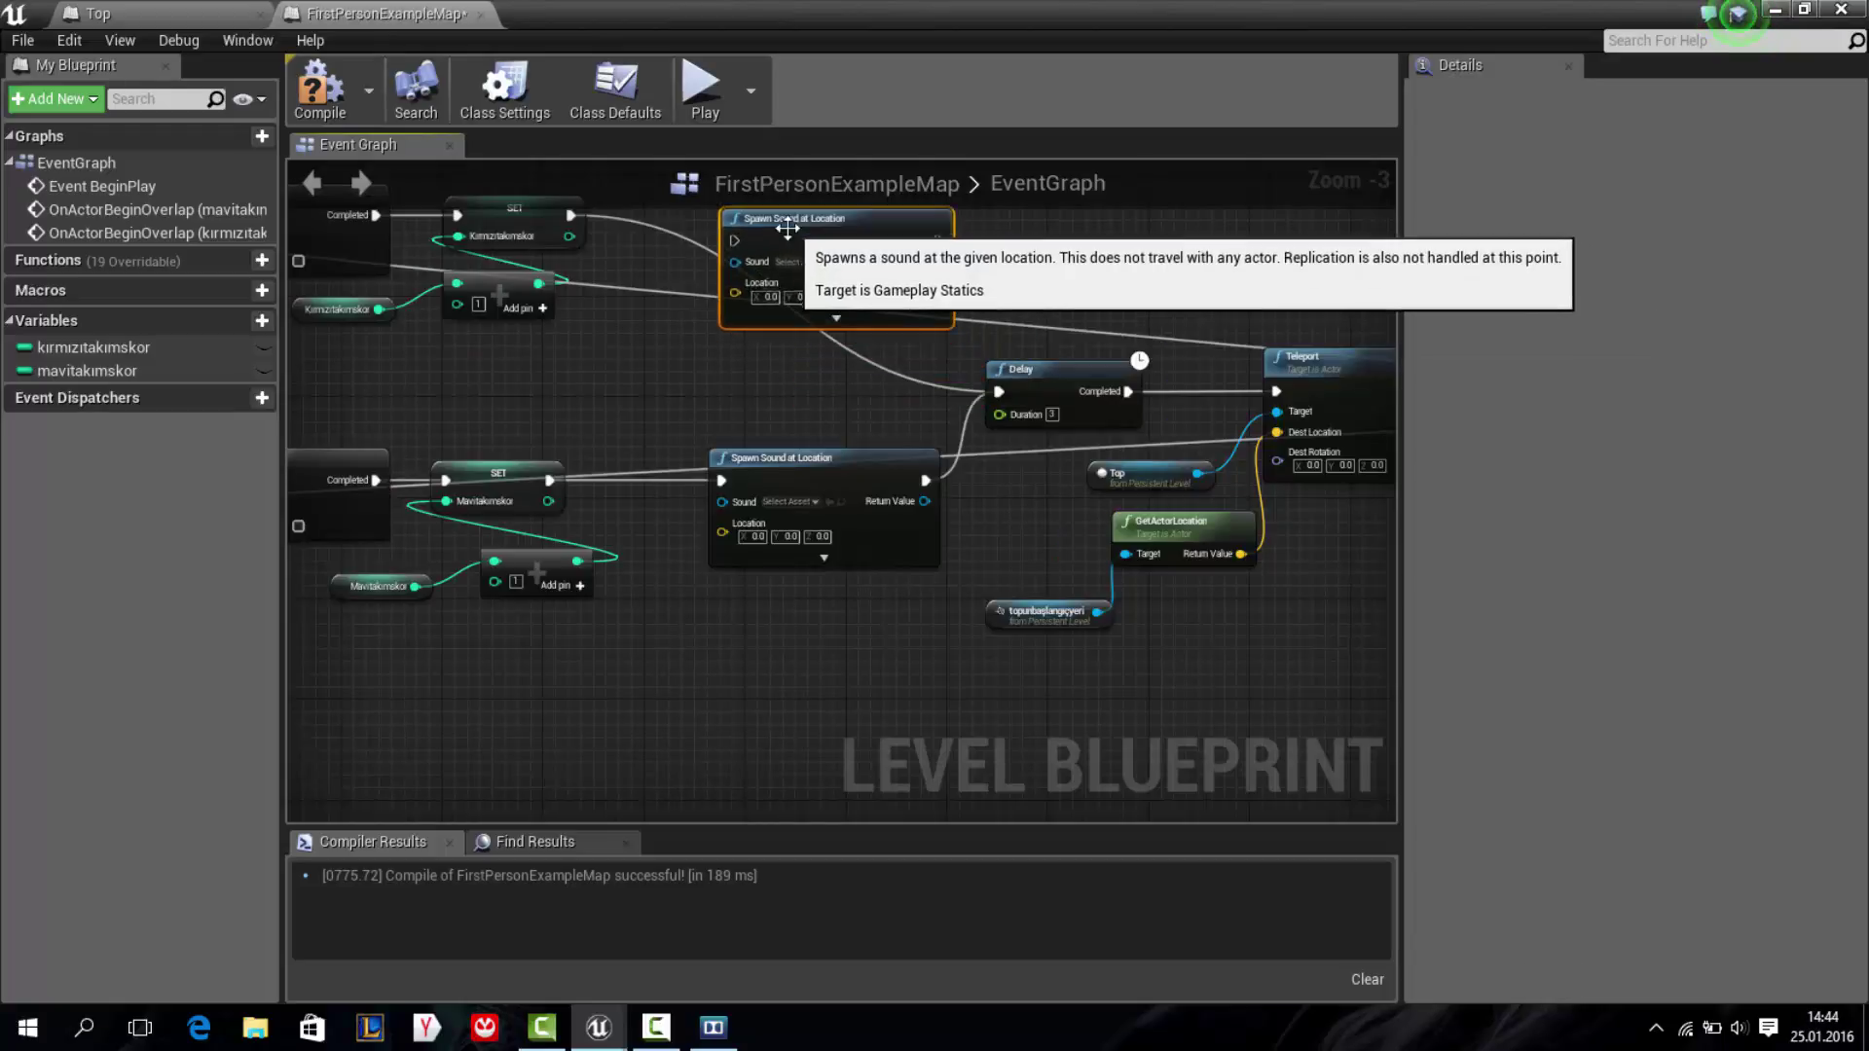
drag(568, 214, 969, 364)
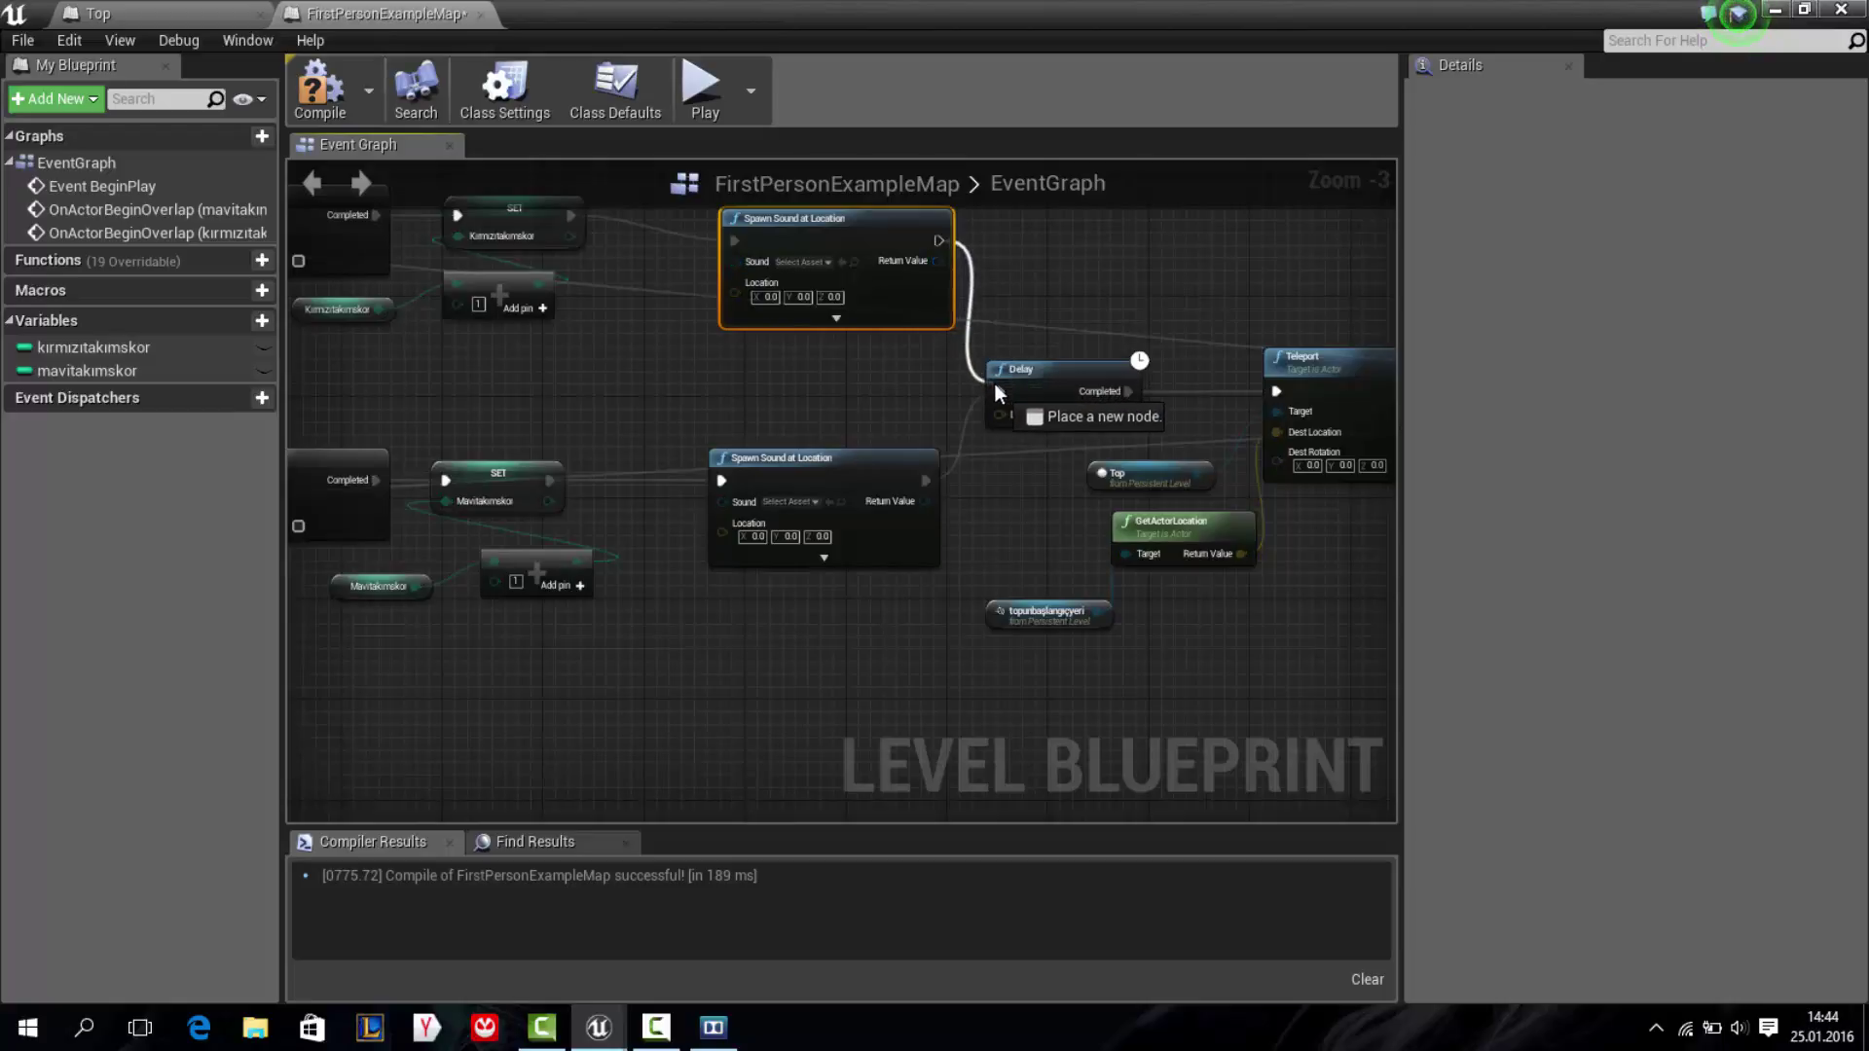
drag(969, 364, 995, 384)
click(944, 242)
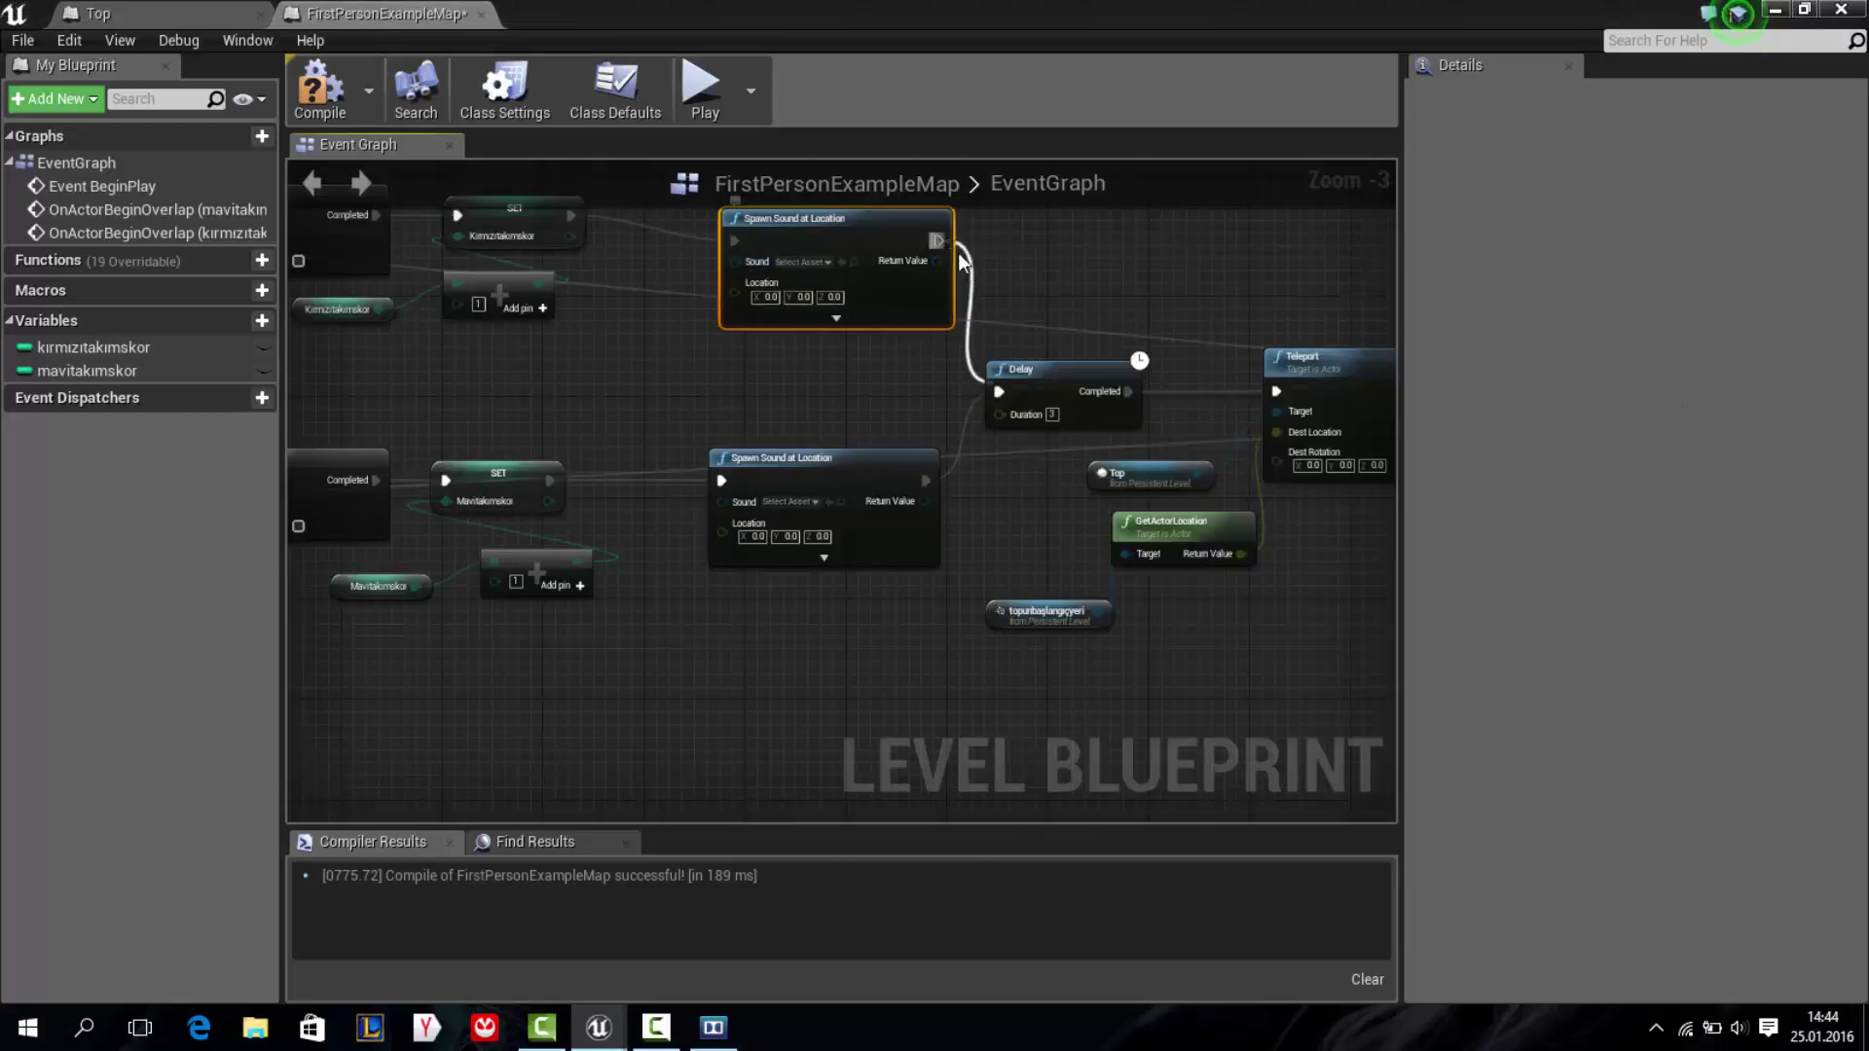
drag(944, 245, 999, 392)
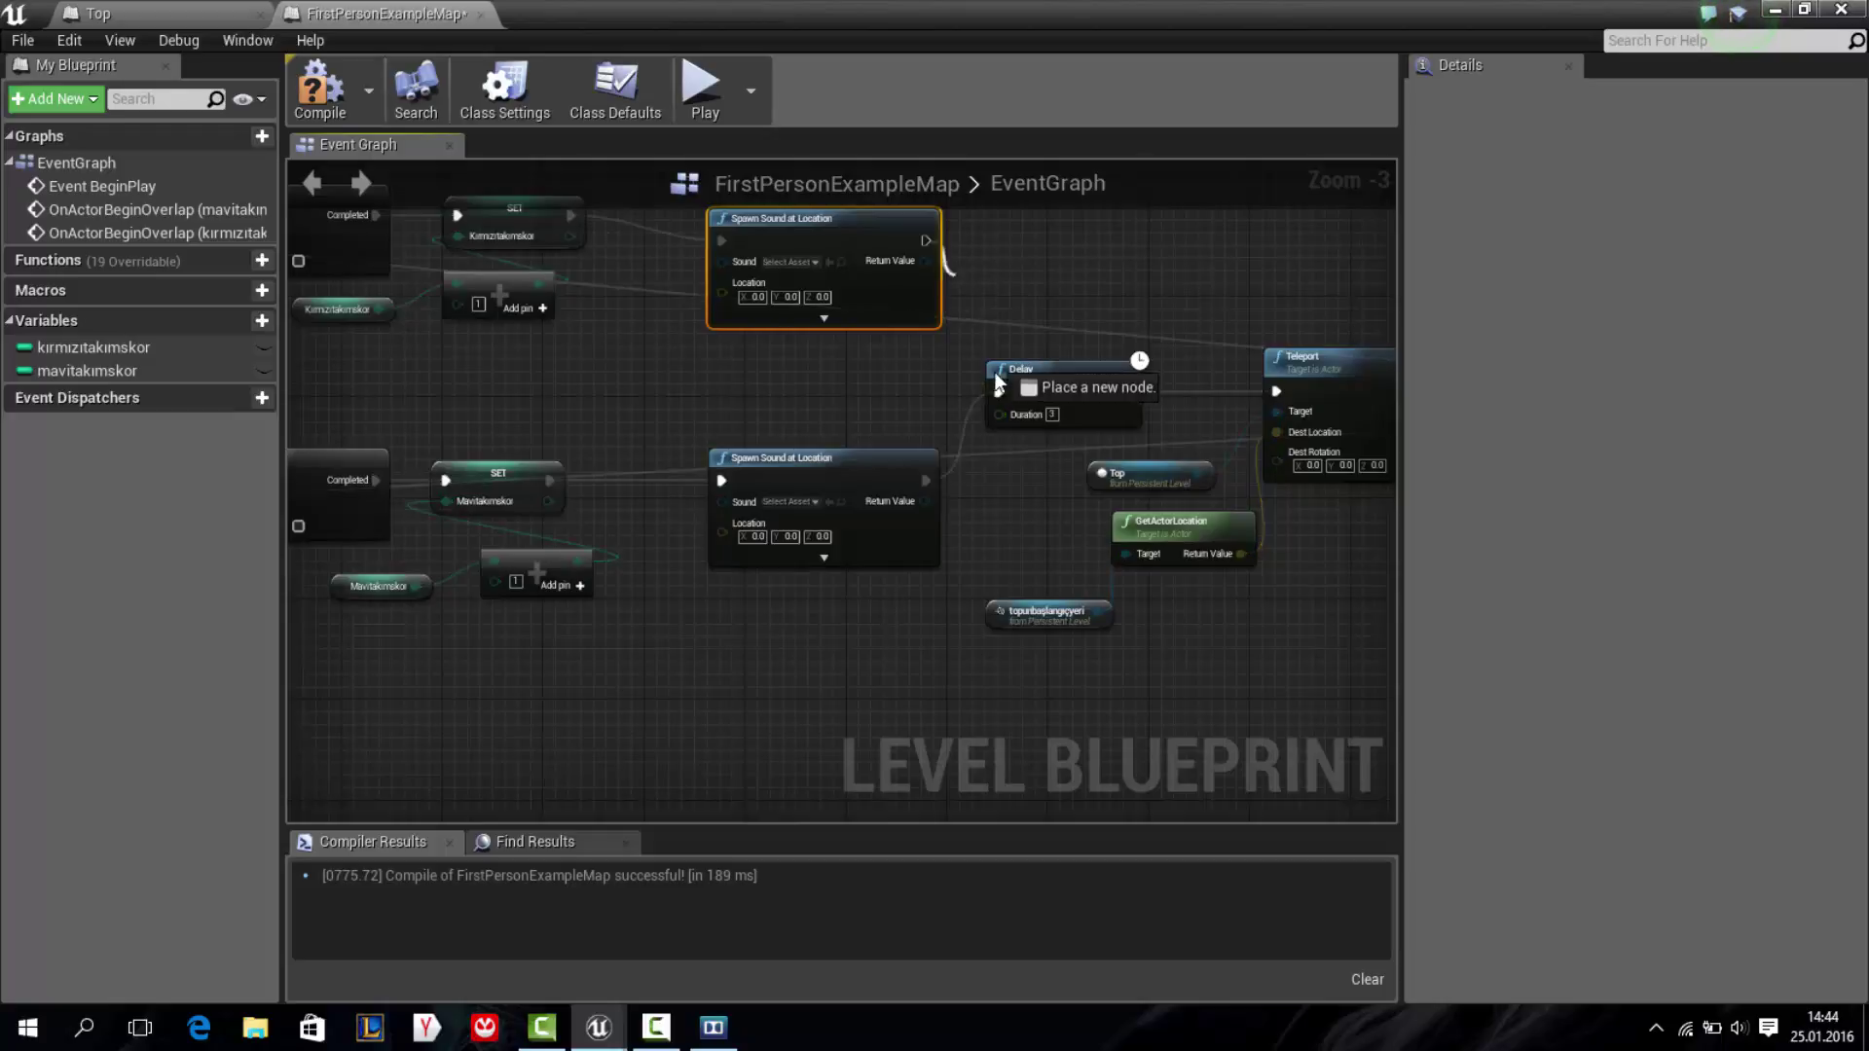
Set the upper sound to Explosion01 and the lower to Collapse01
click(786, 261)
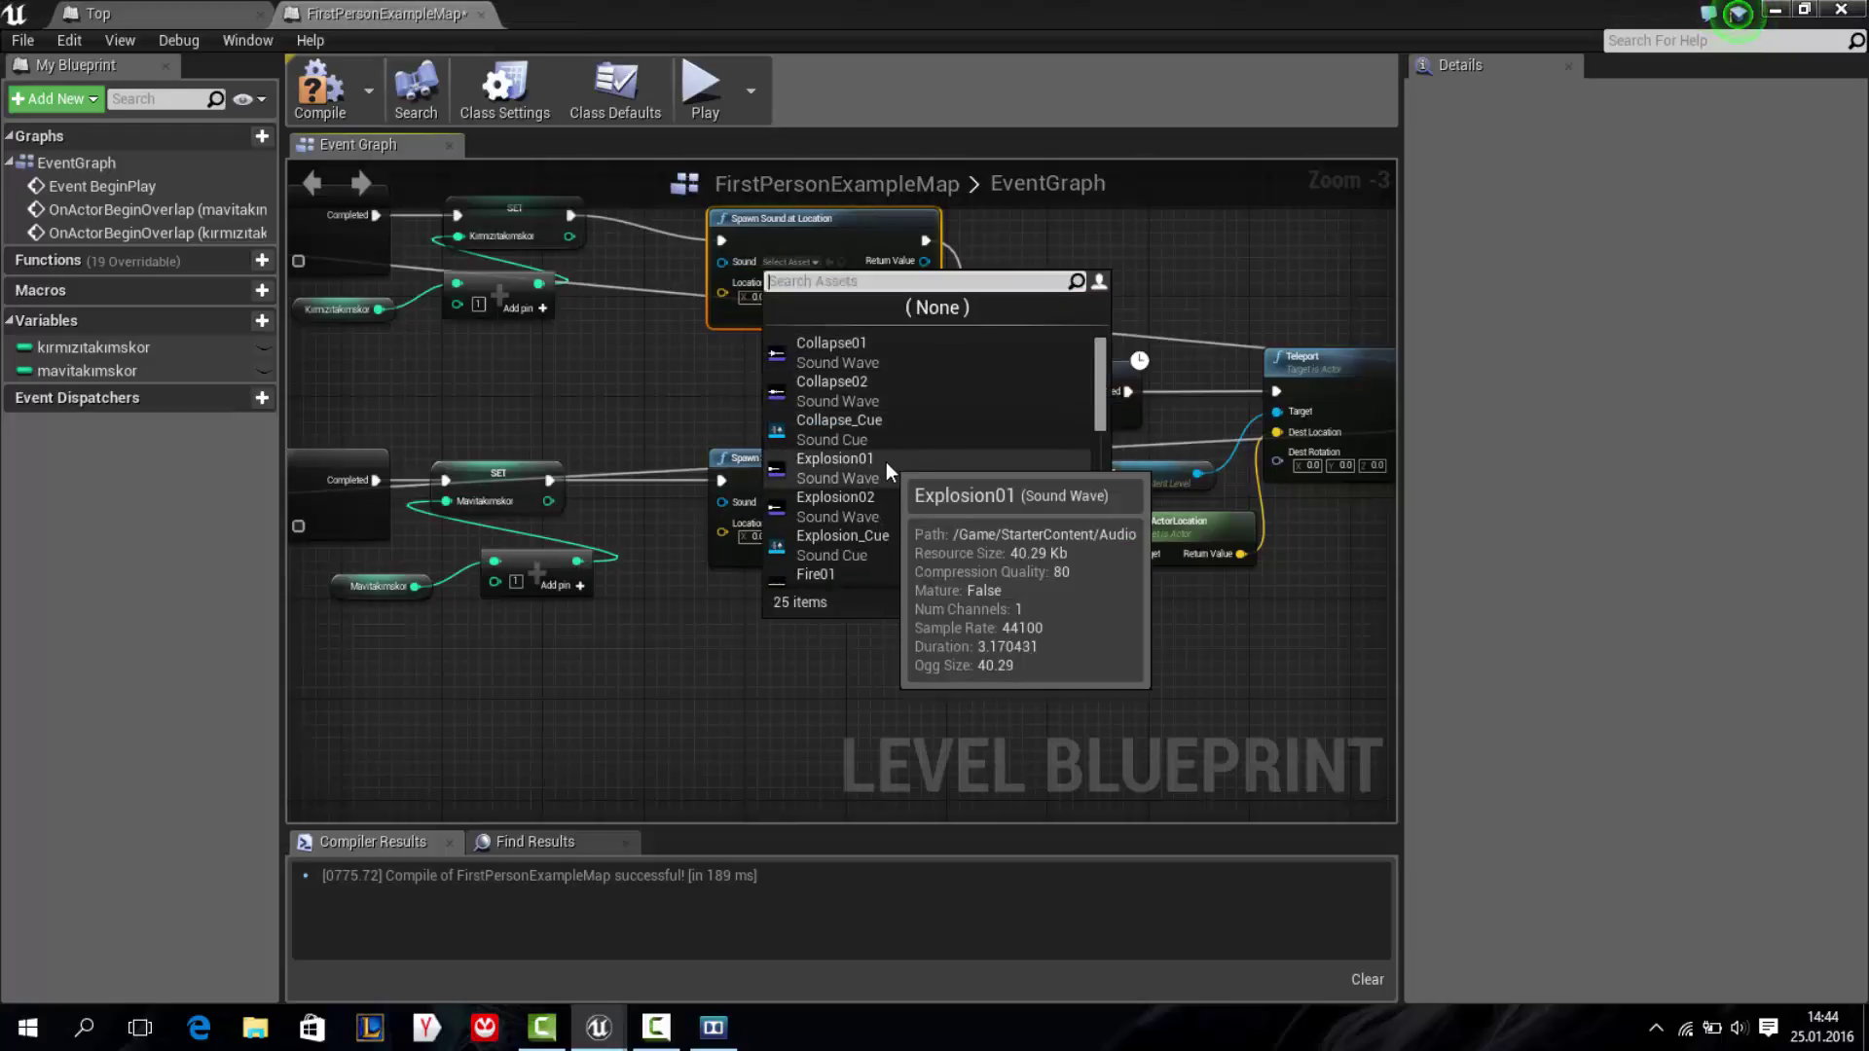
click(835, 459)
click(807, 501)
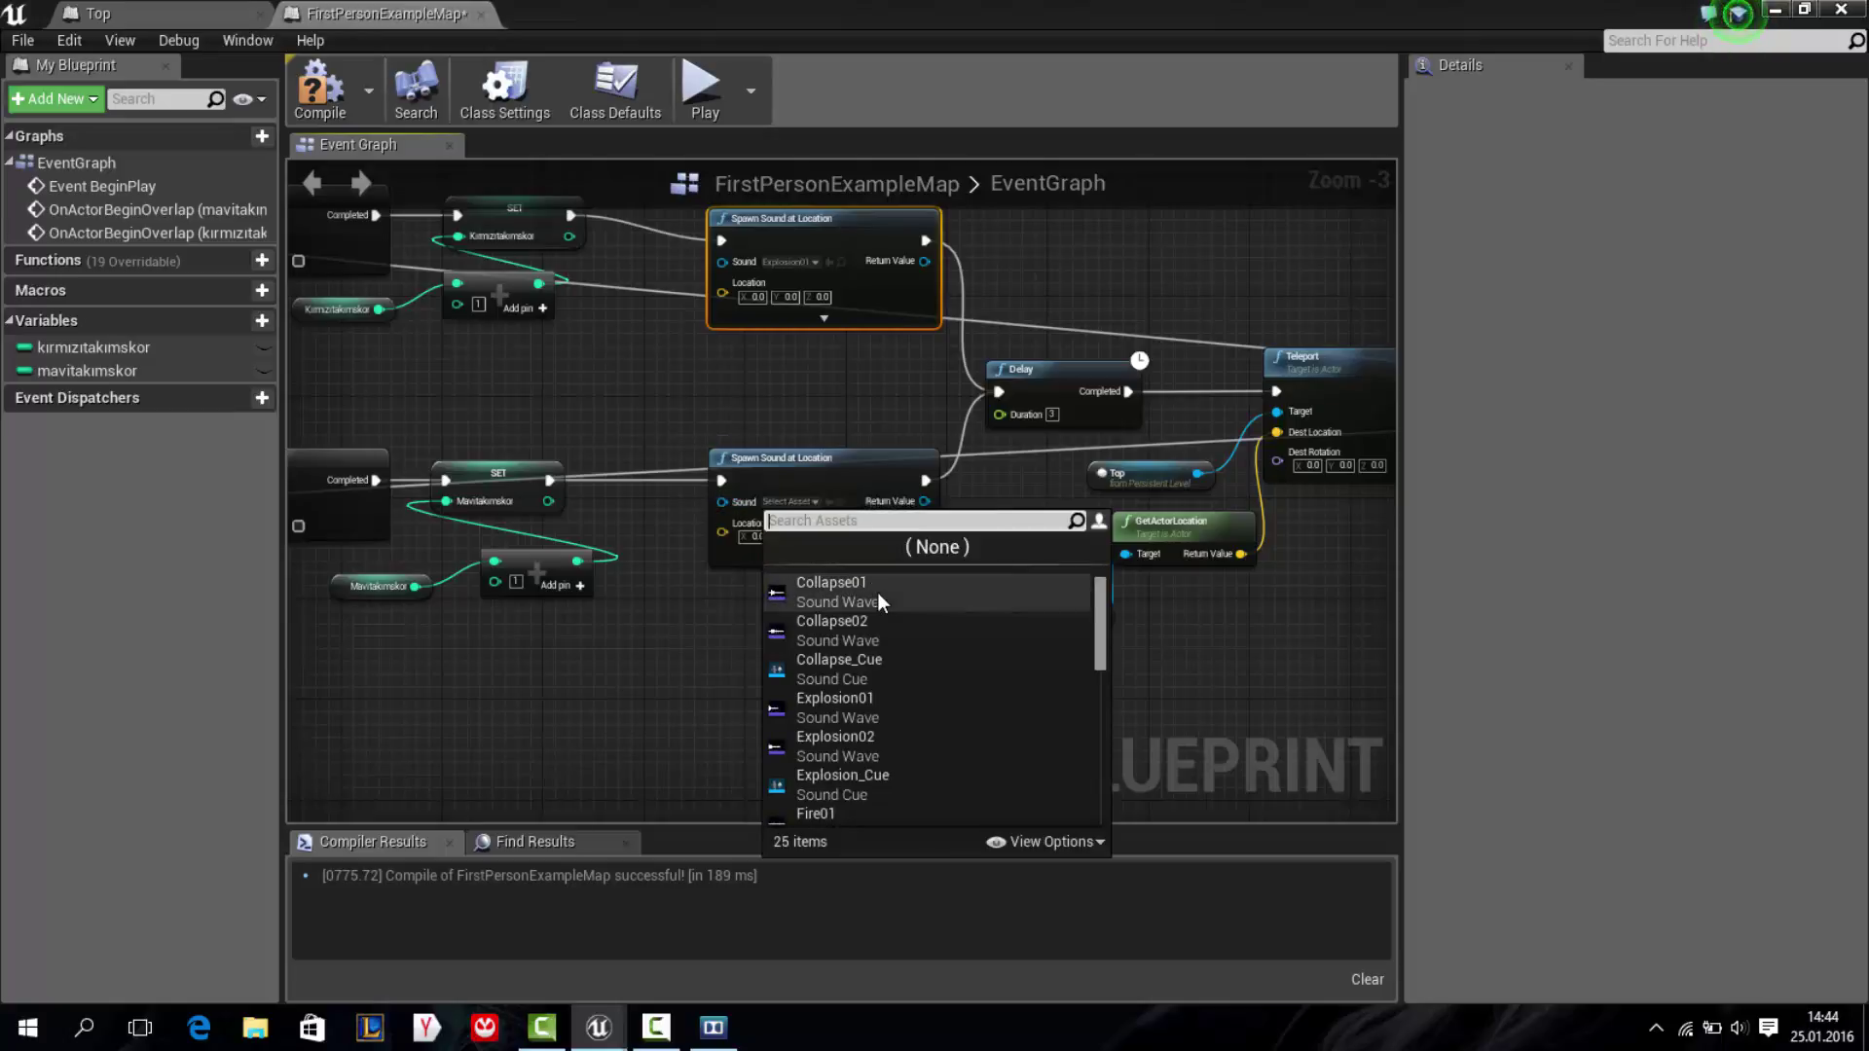
click(879, 594)
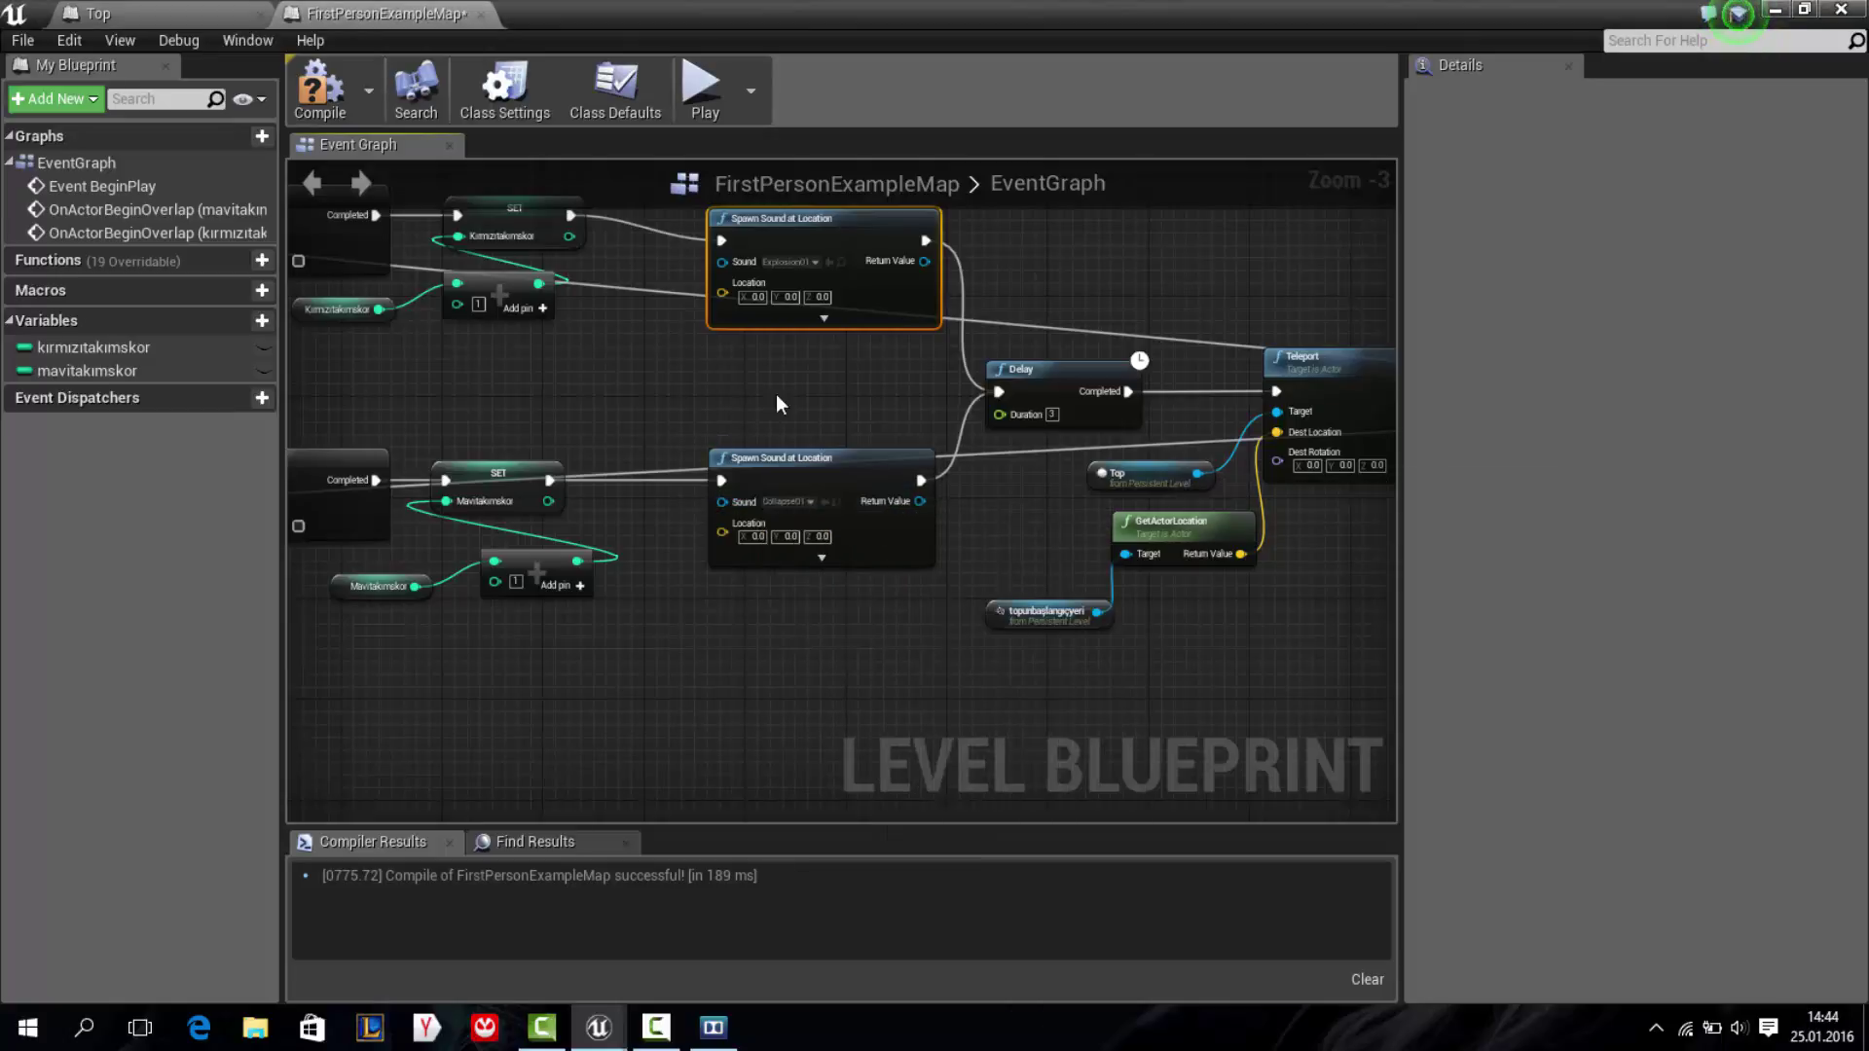
right_drag(774, 394, 916, 383)
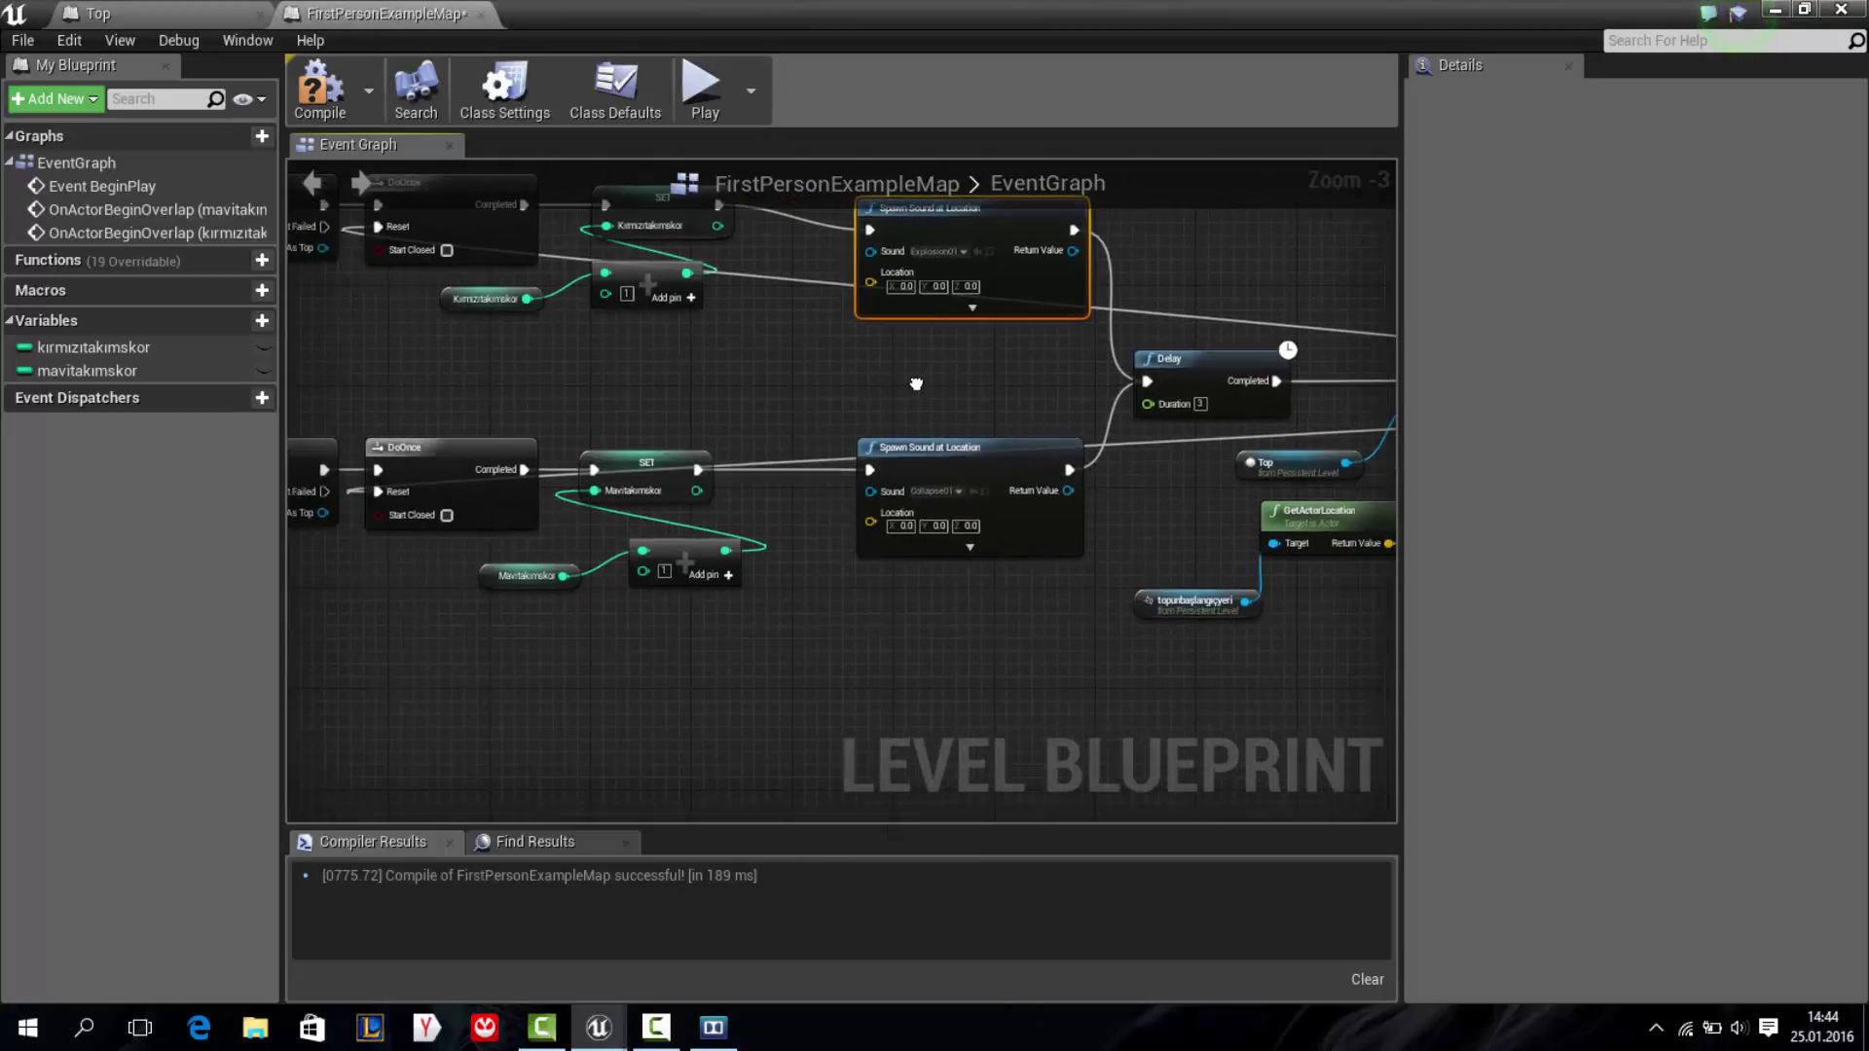
Place another Target Point on the floor by the gate, then resume the Level Blueprint
click(1775, 10)
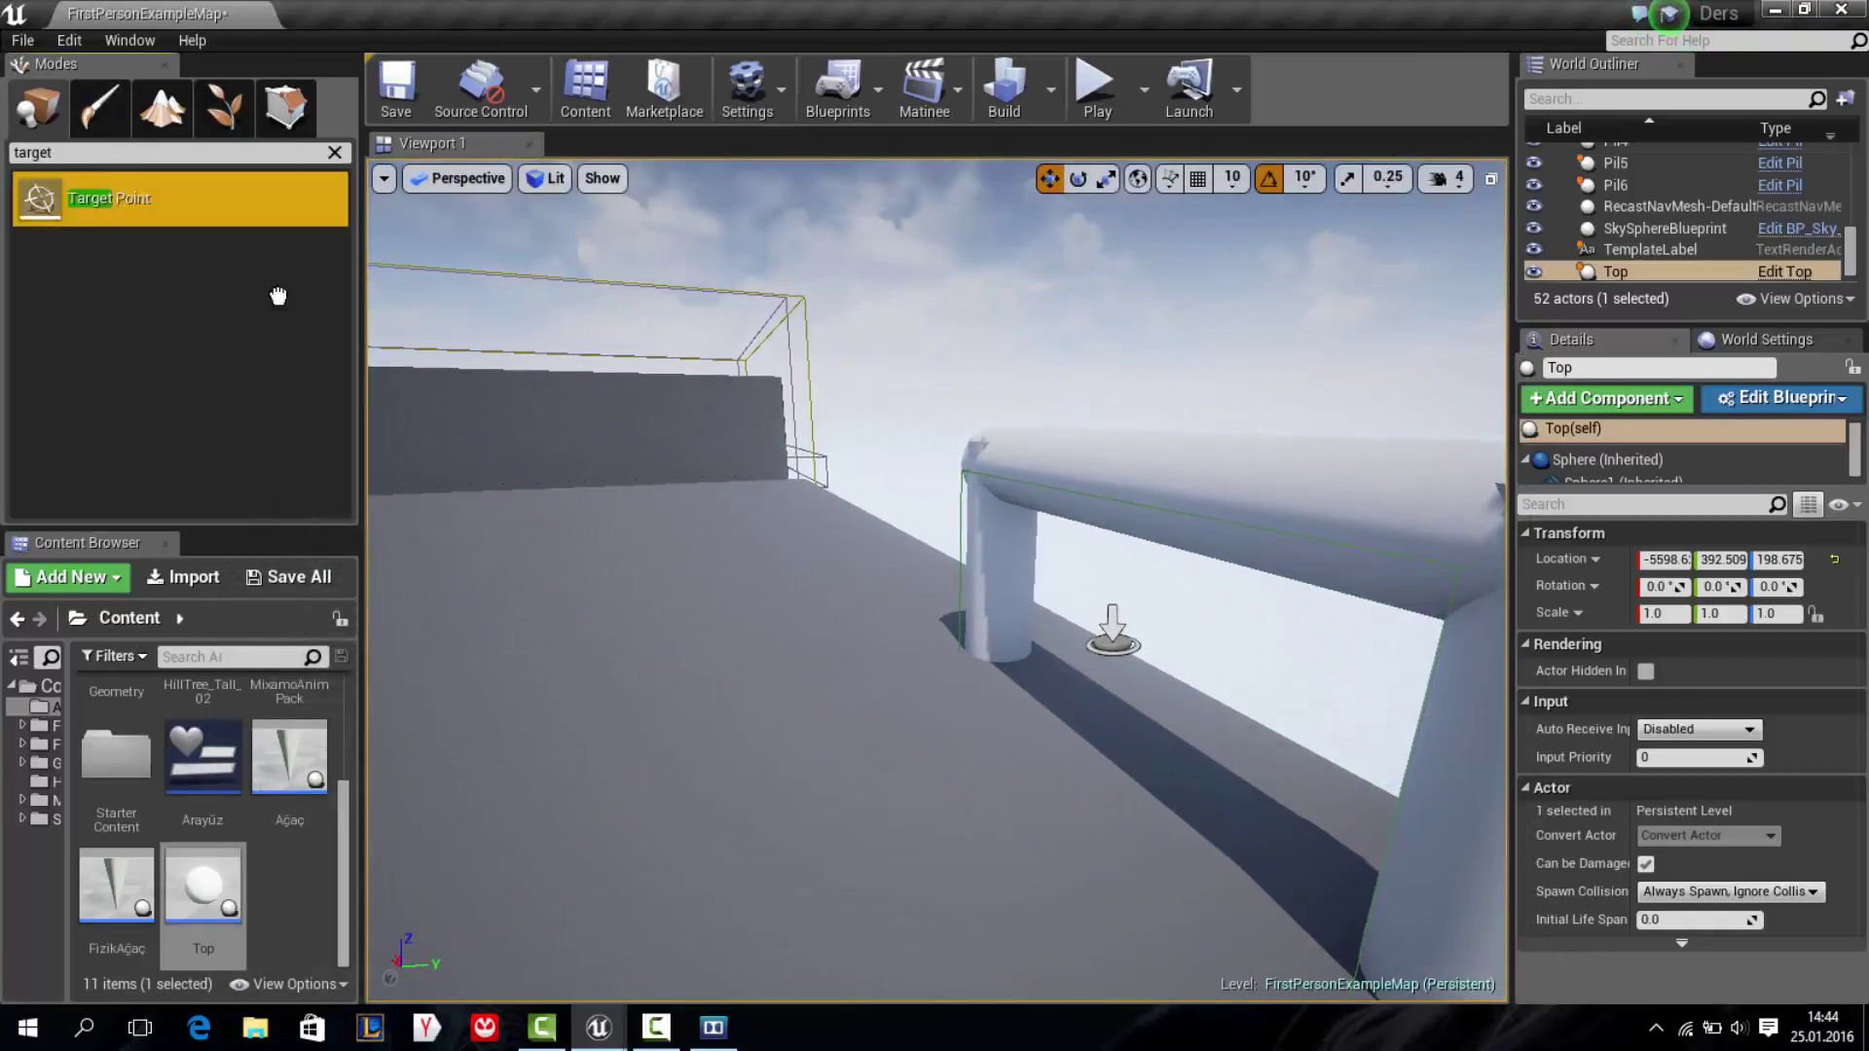
drag(1071, 778, 1085, 604)
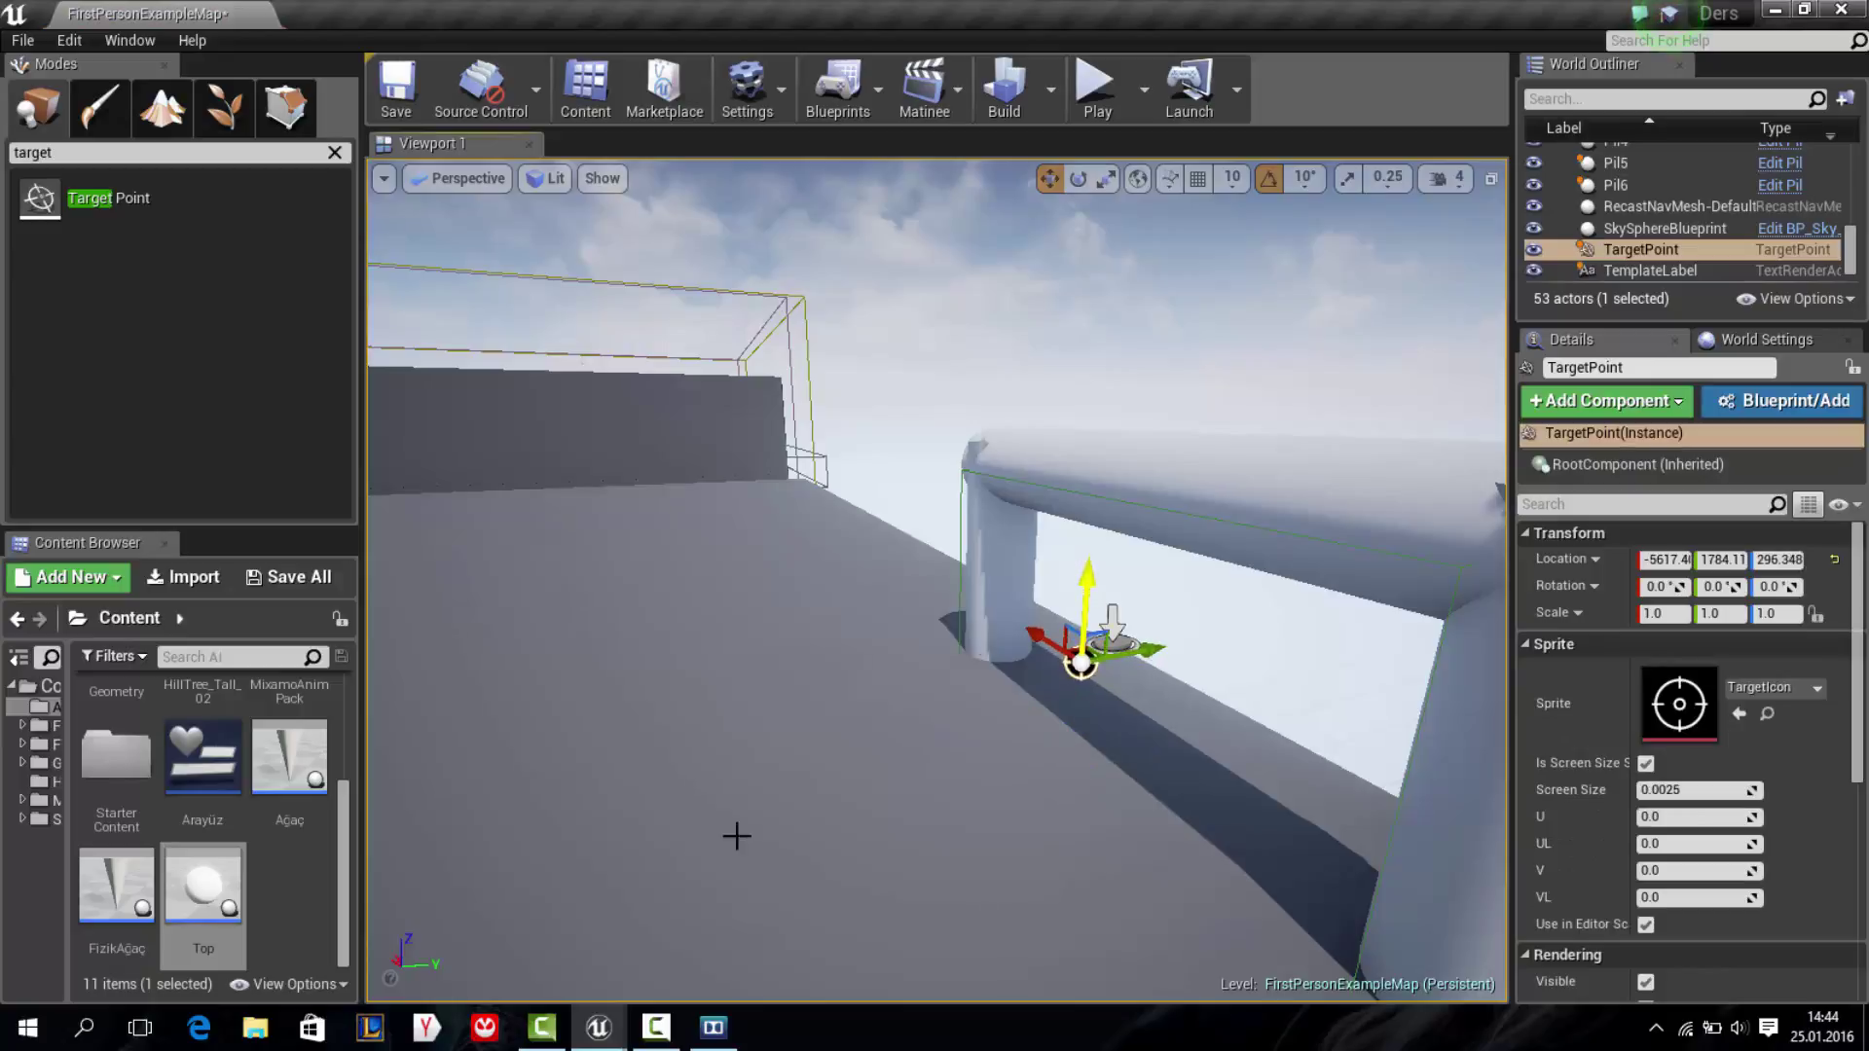
click(704, 878)
mouse_move(705, 498)
right_down()
mouse_move(738, 459)
mouse_move(797, 569)
right_up()
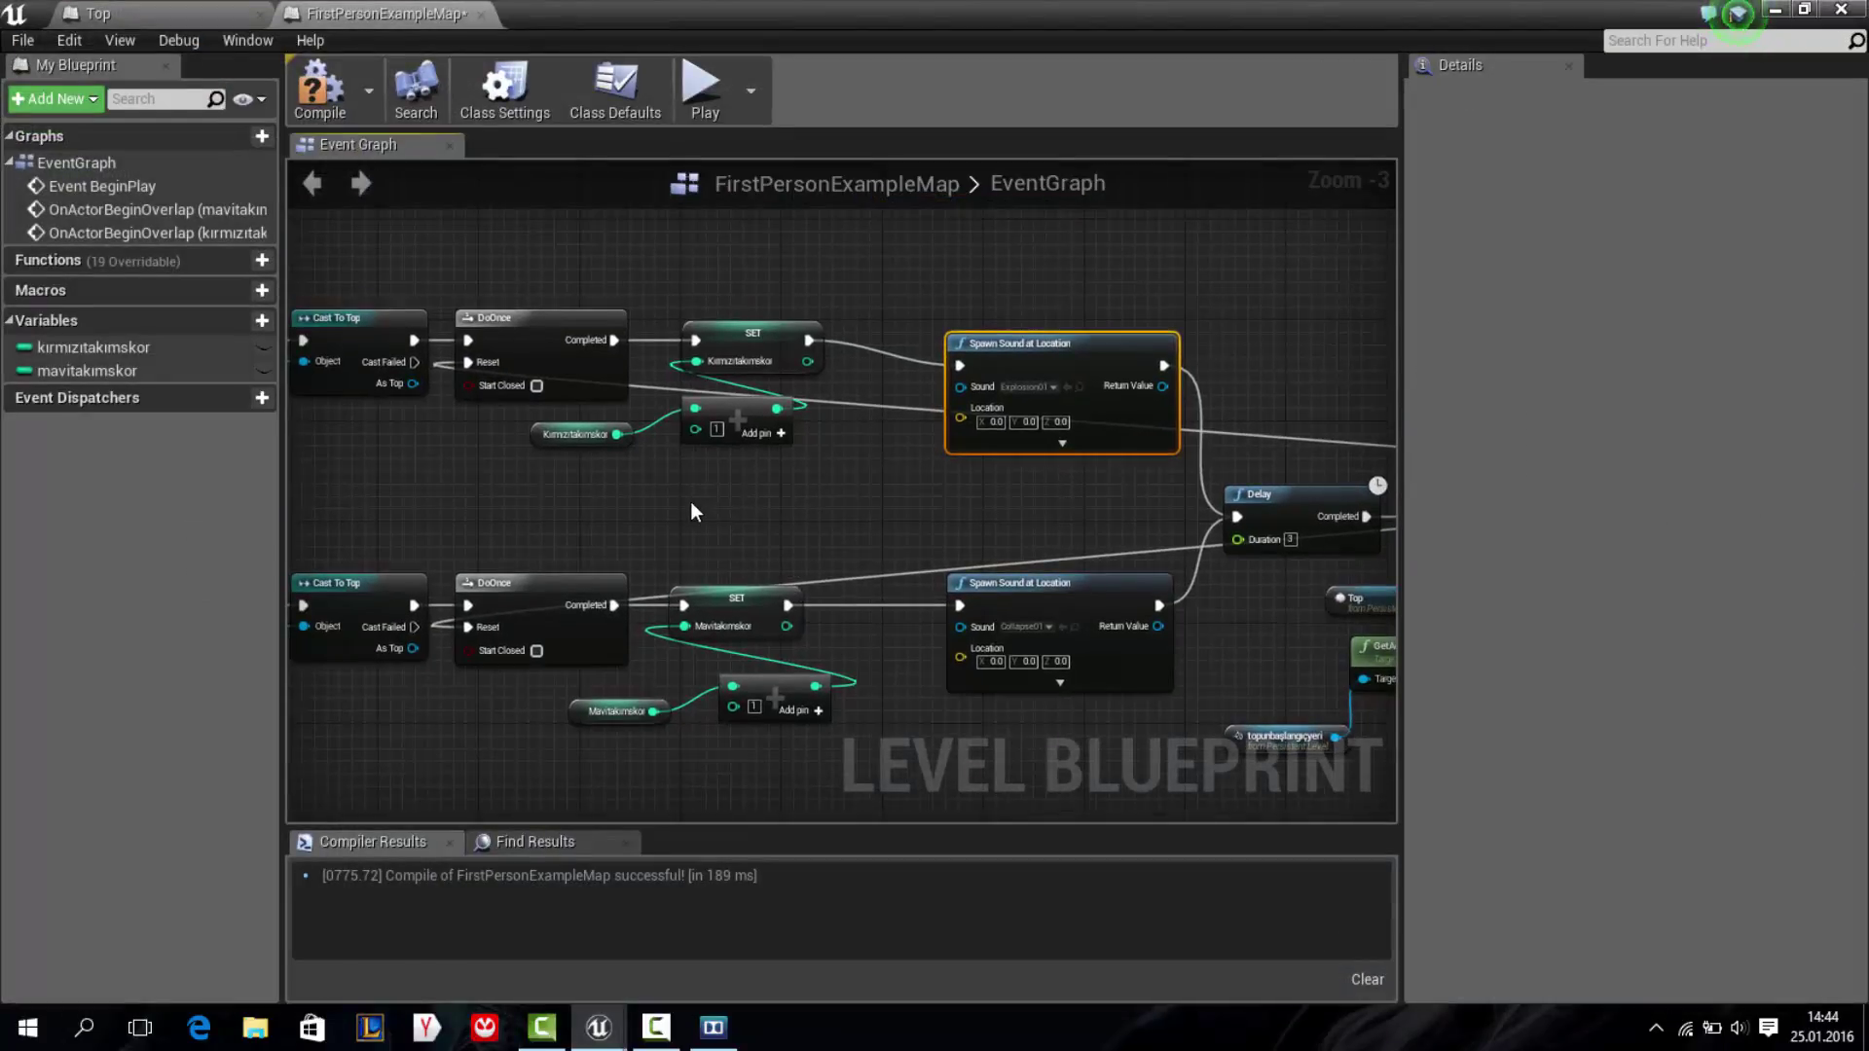
Feed a TargetPoint reference through GetActorLocation into the upper Spawn Sound at Location's Location pin
right_click(687, 499)
click(793, 613)
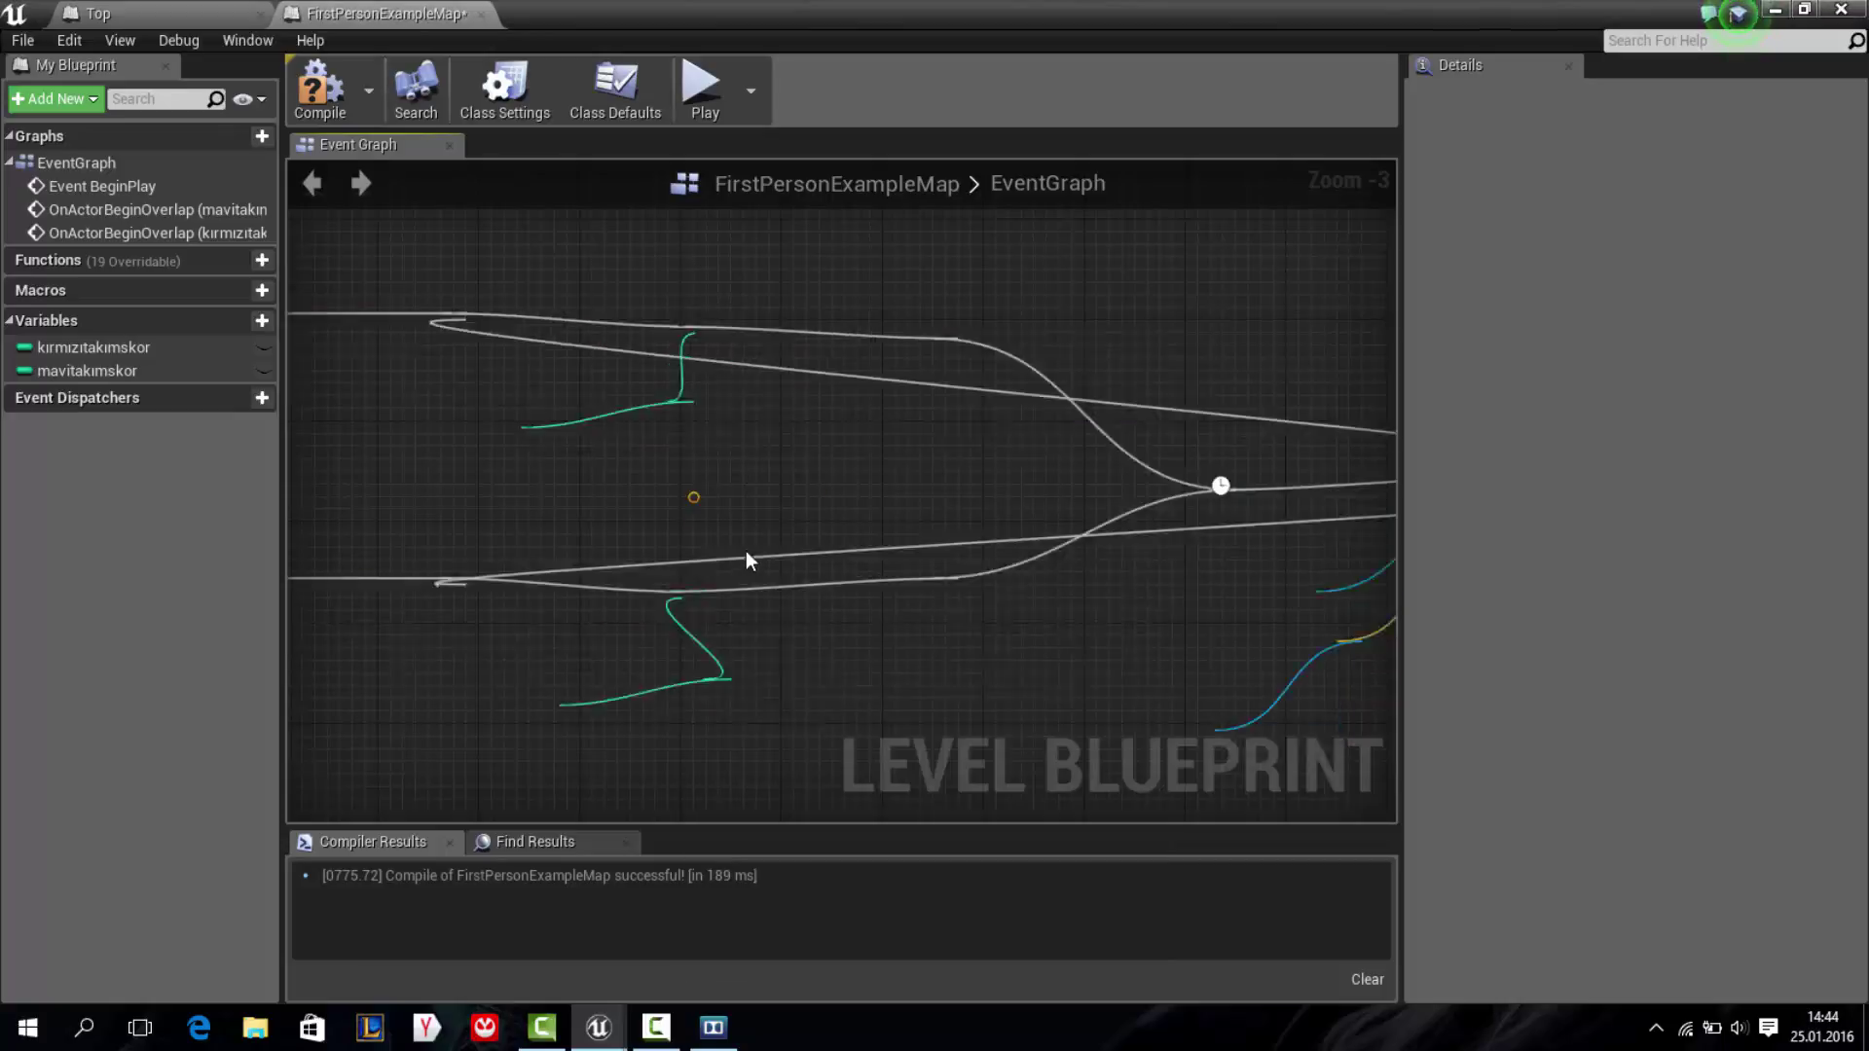
drag(742, 498, 812, 482)
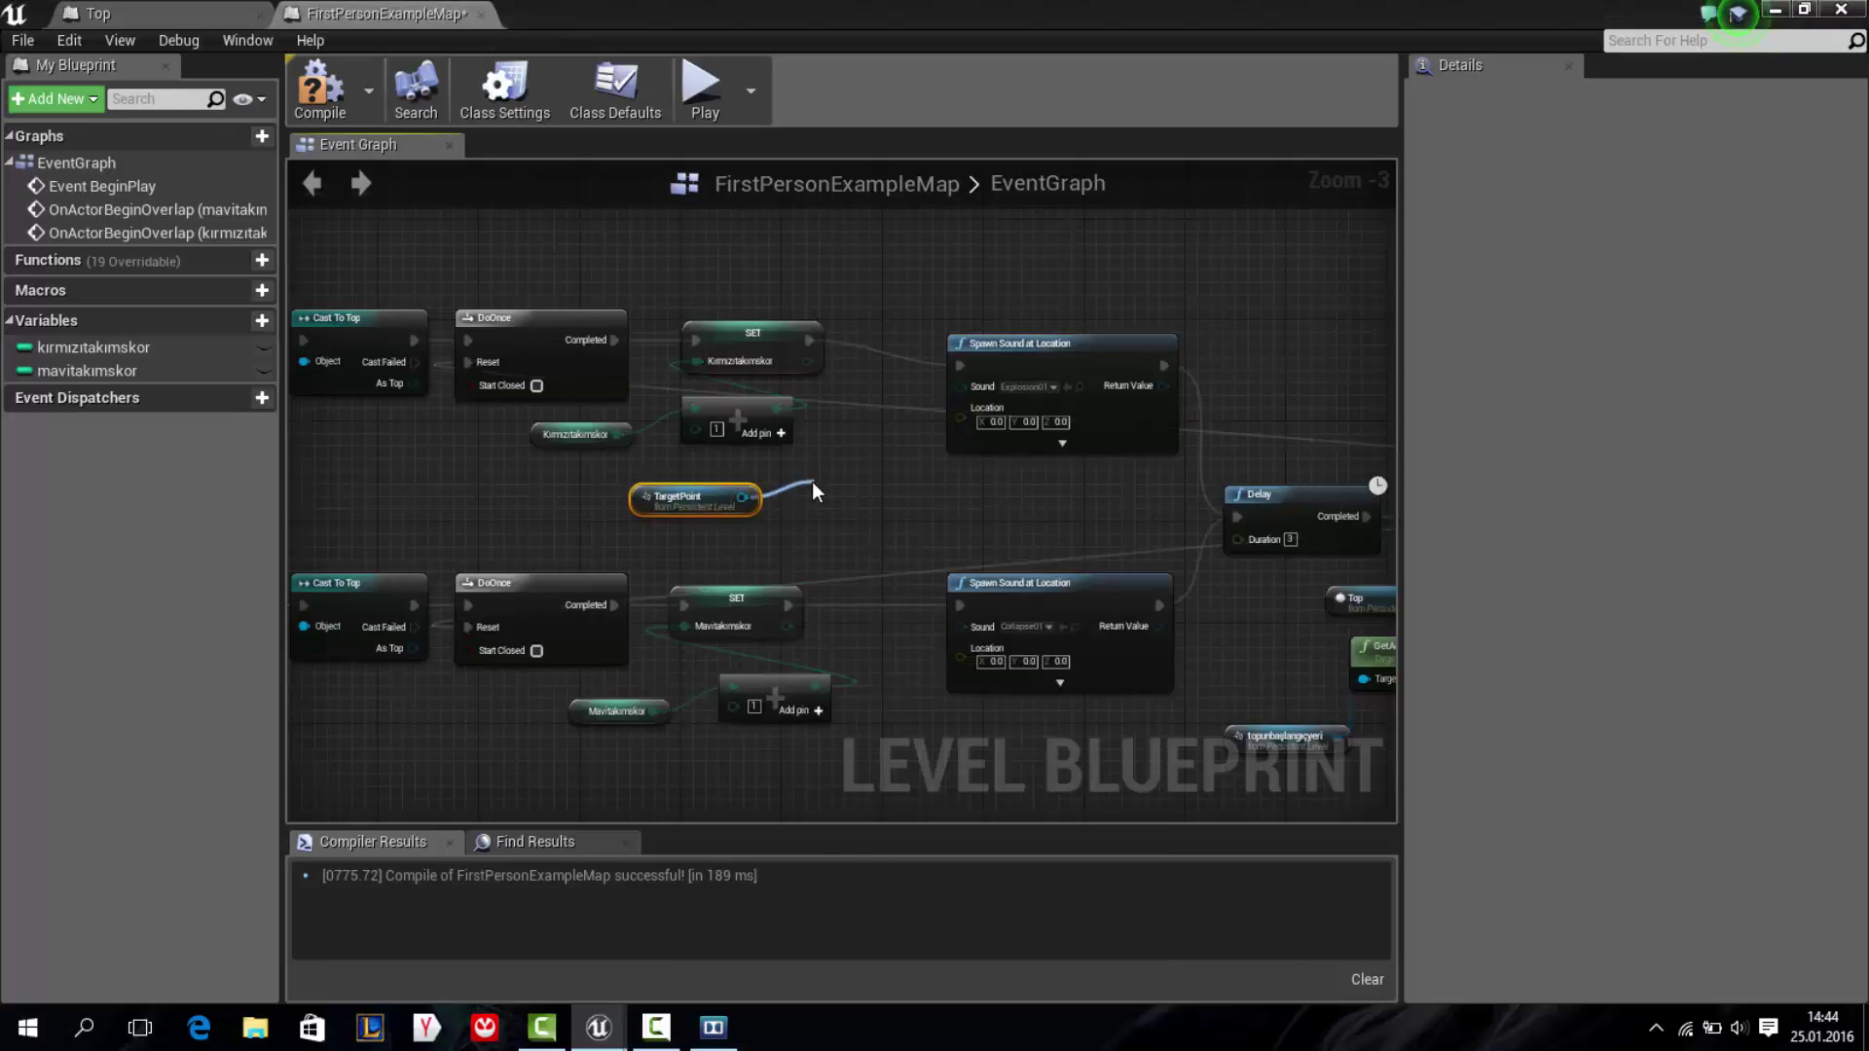
text(getactorloca)
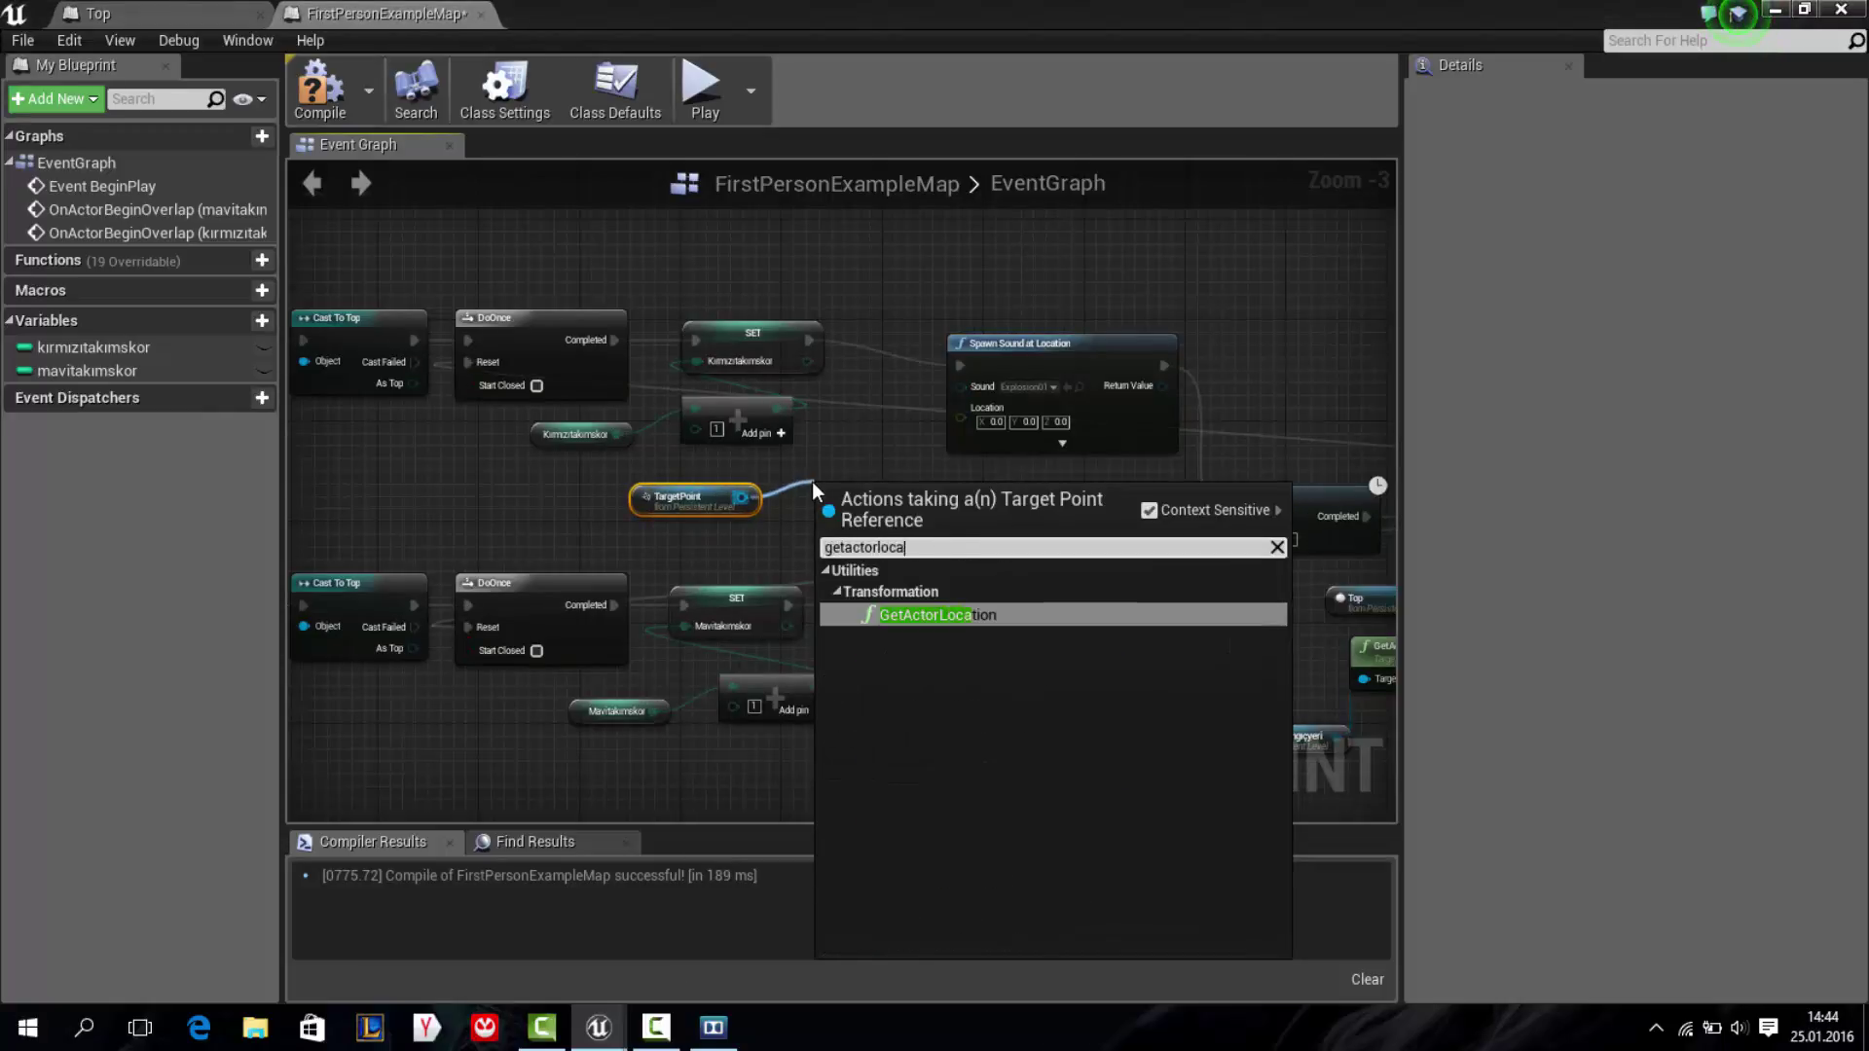
key(Return)
drag(946, 527, 961, 419)
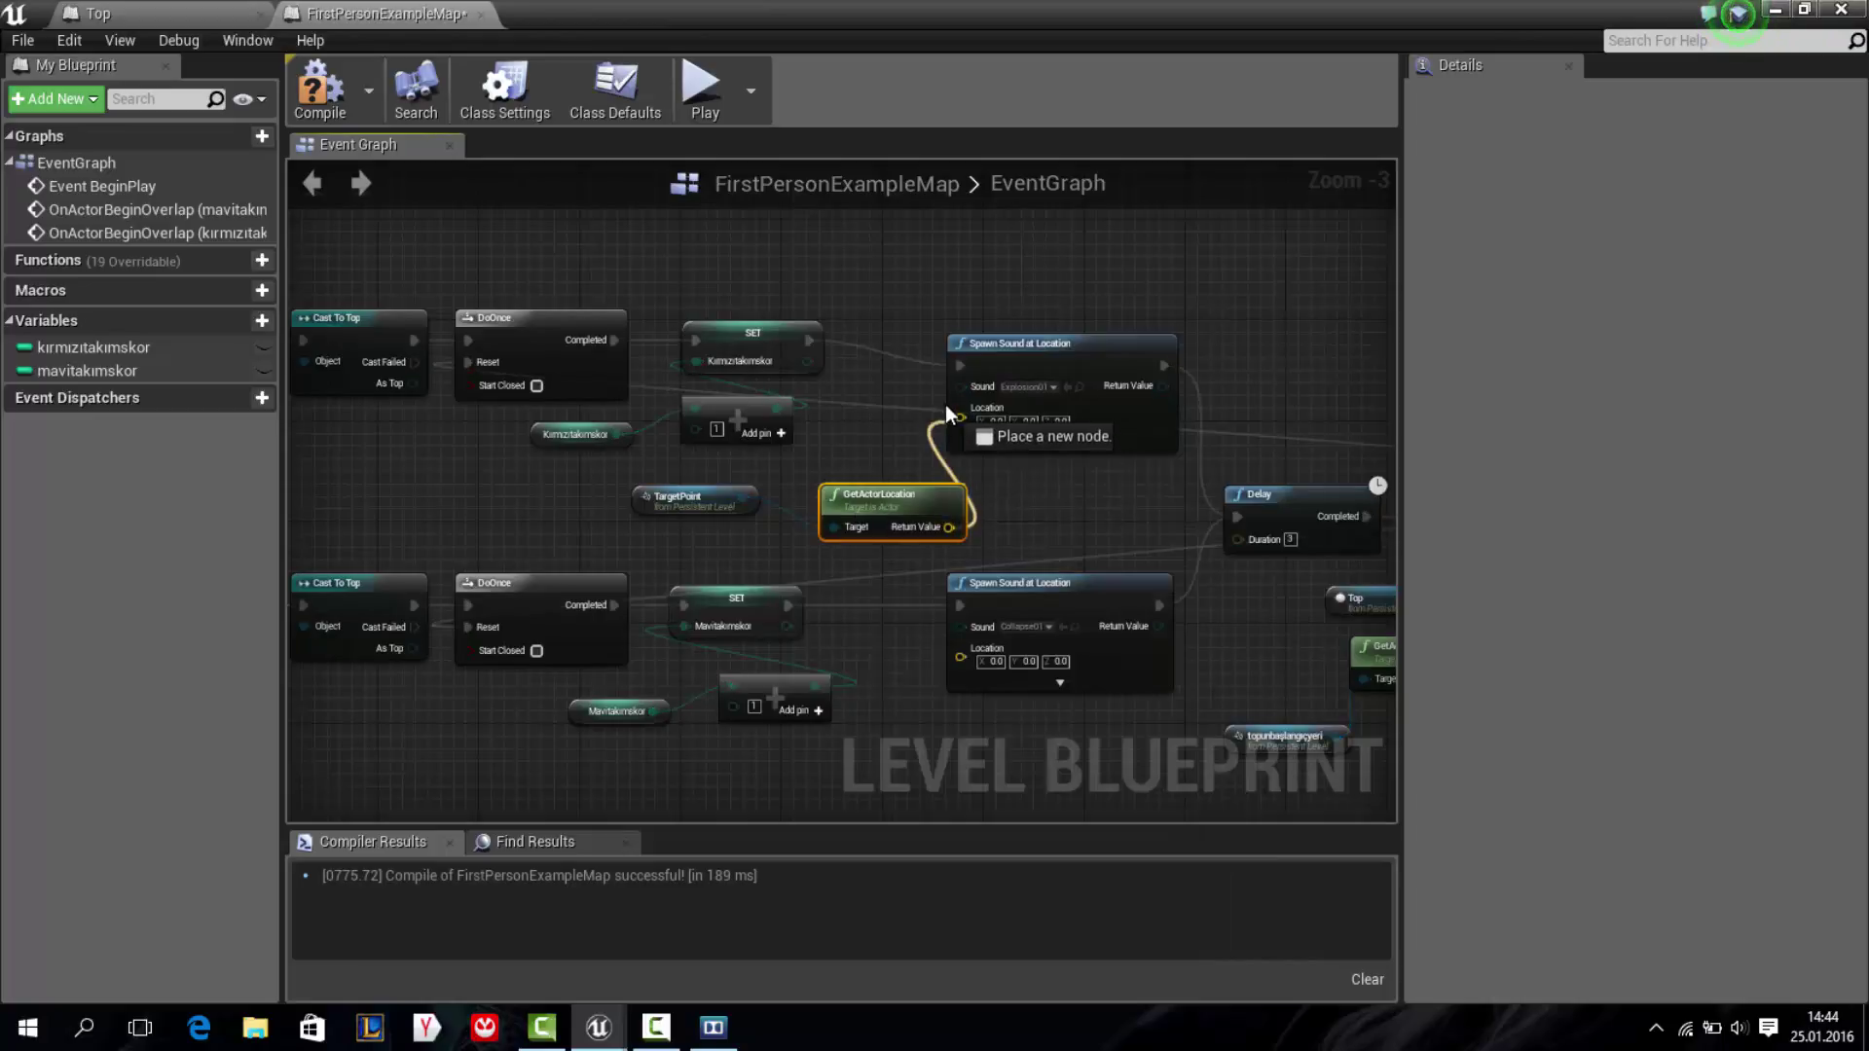
right_drag(1035, 536, 938, 312)
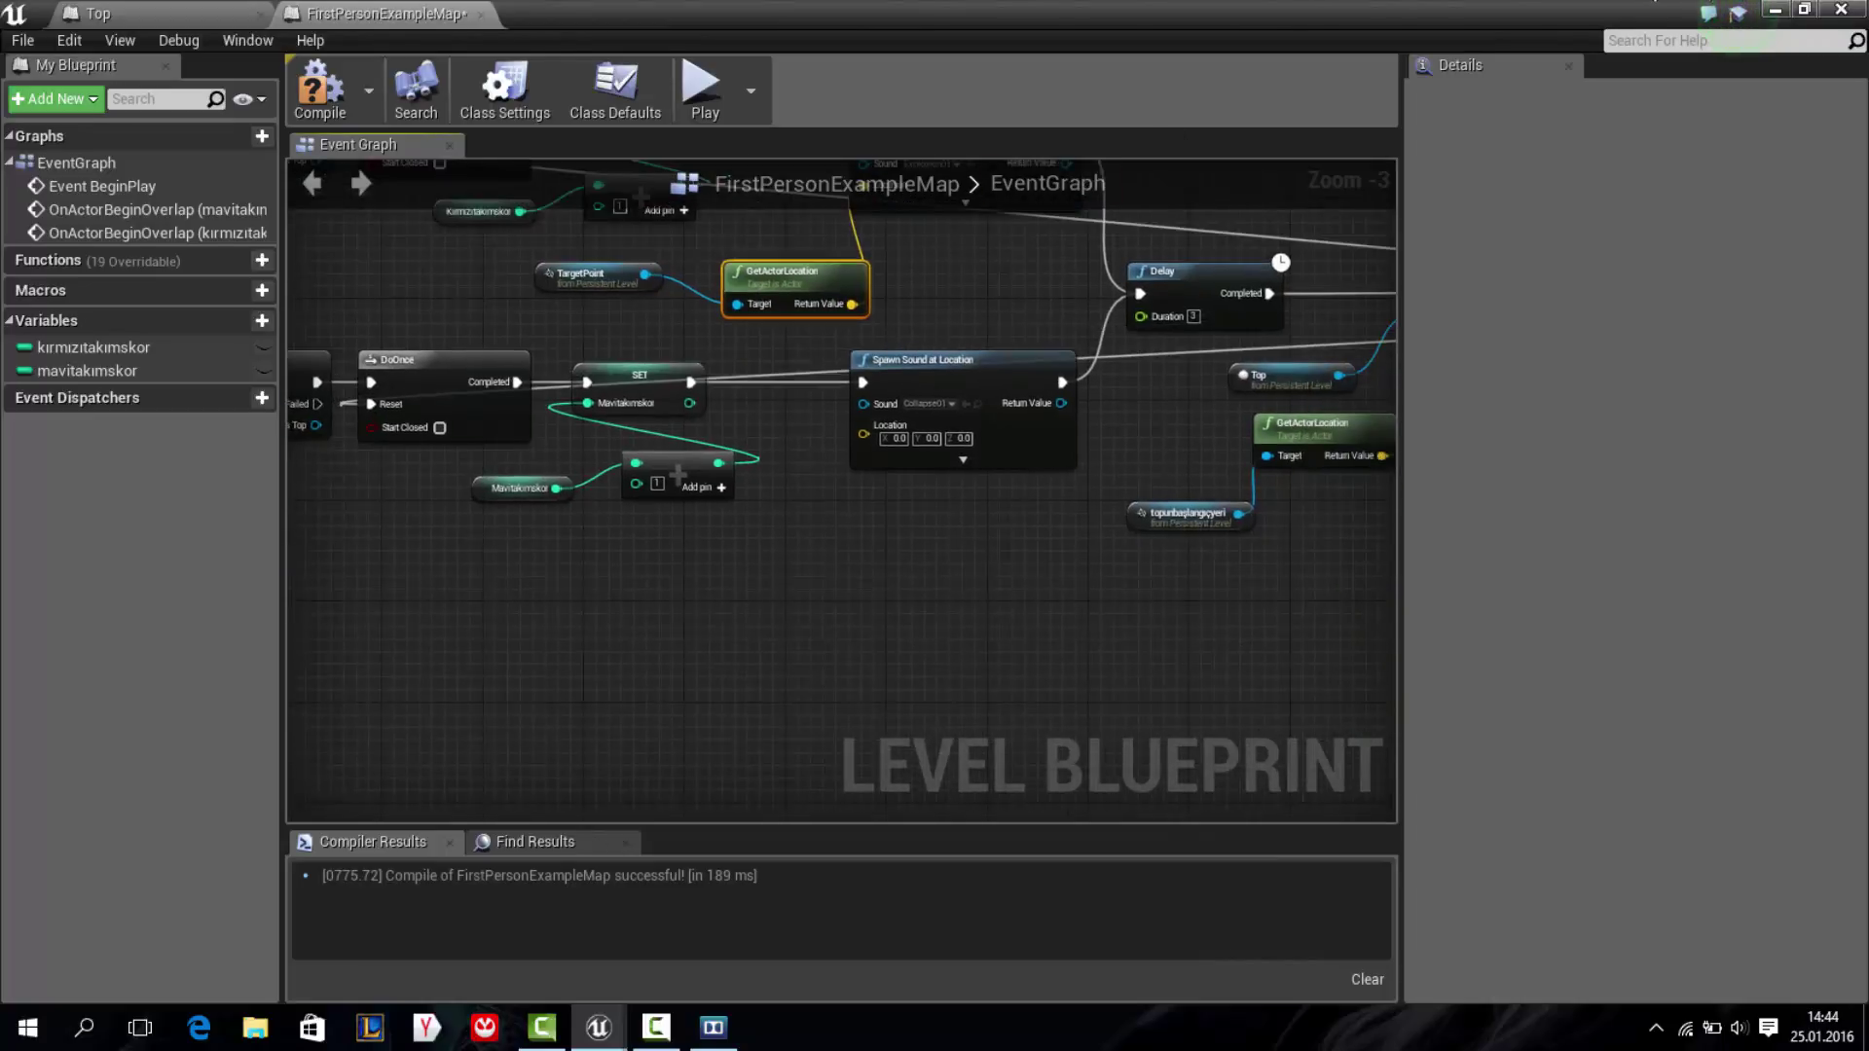
click(1775, 10)
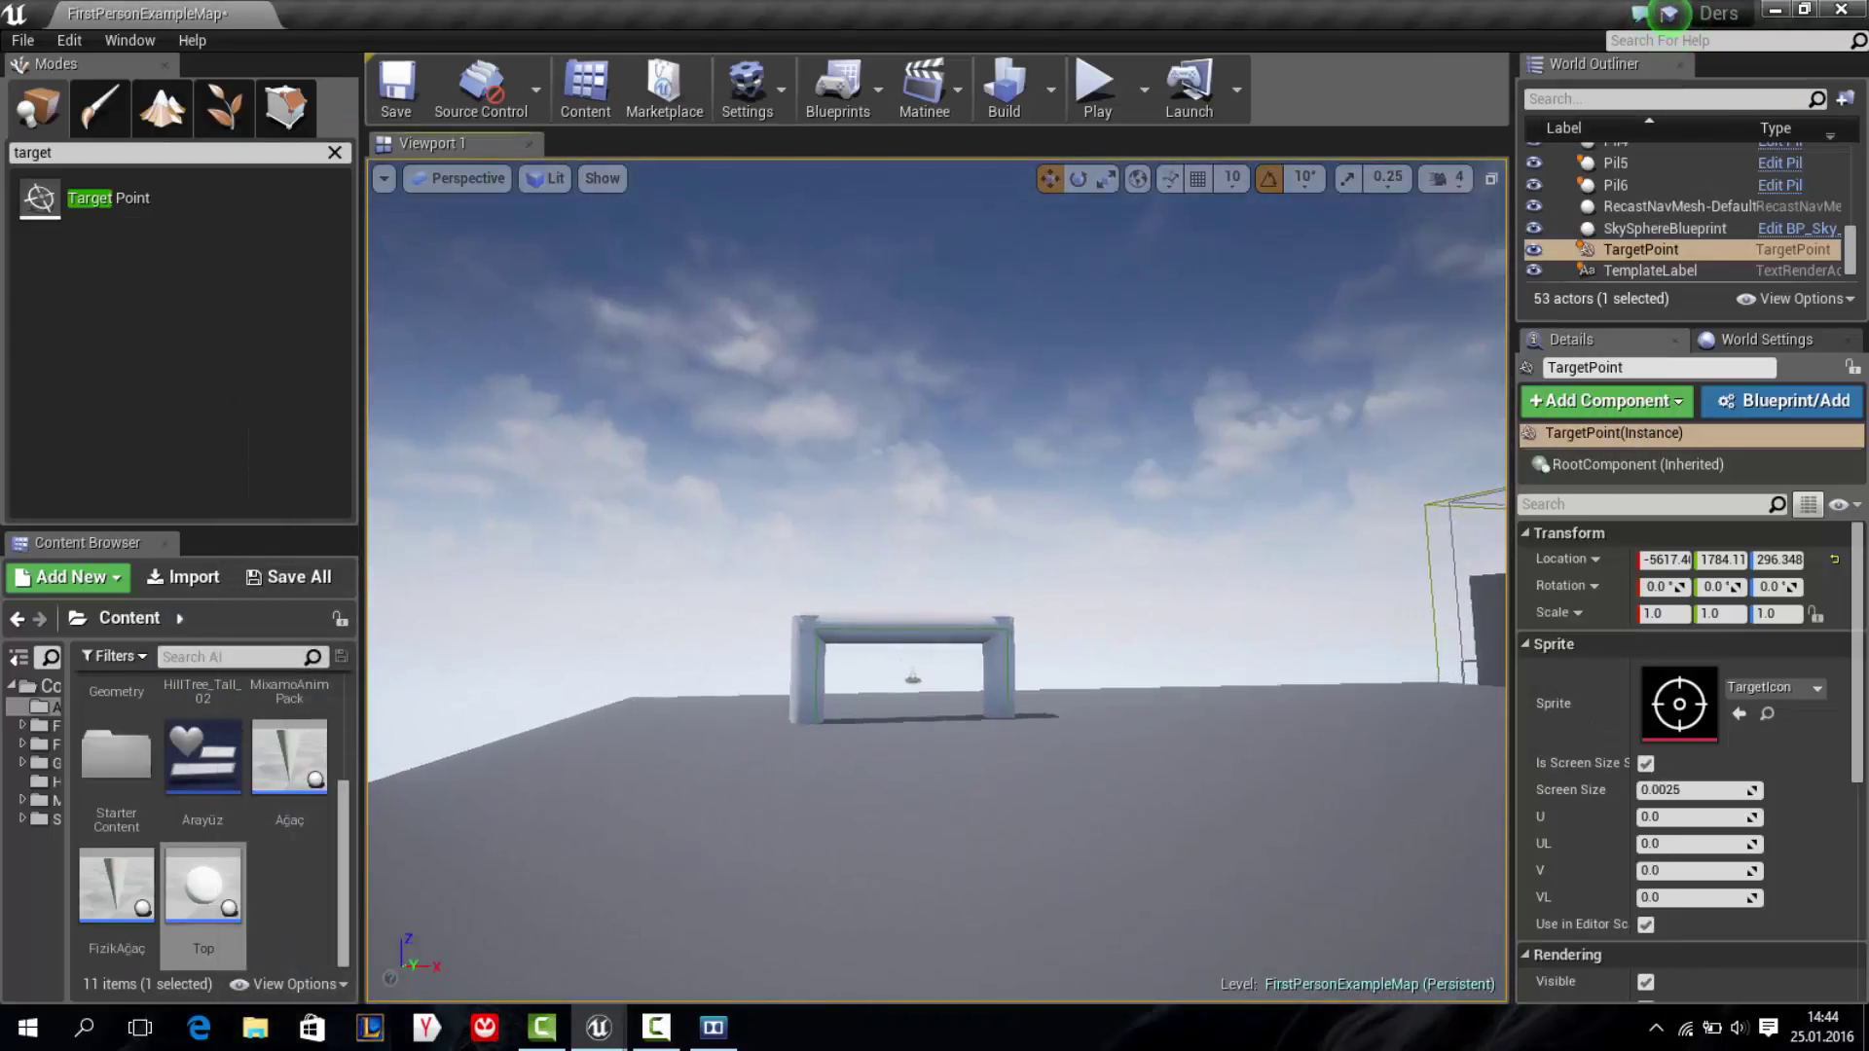
Place a second target point, TargetPoint2, beside the arch pillar and bring the Level Blueprint back
key(f)
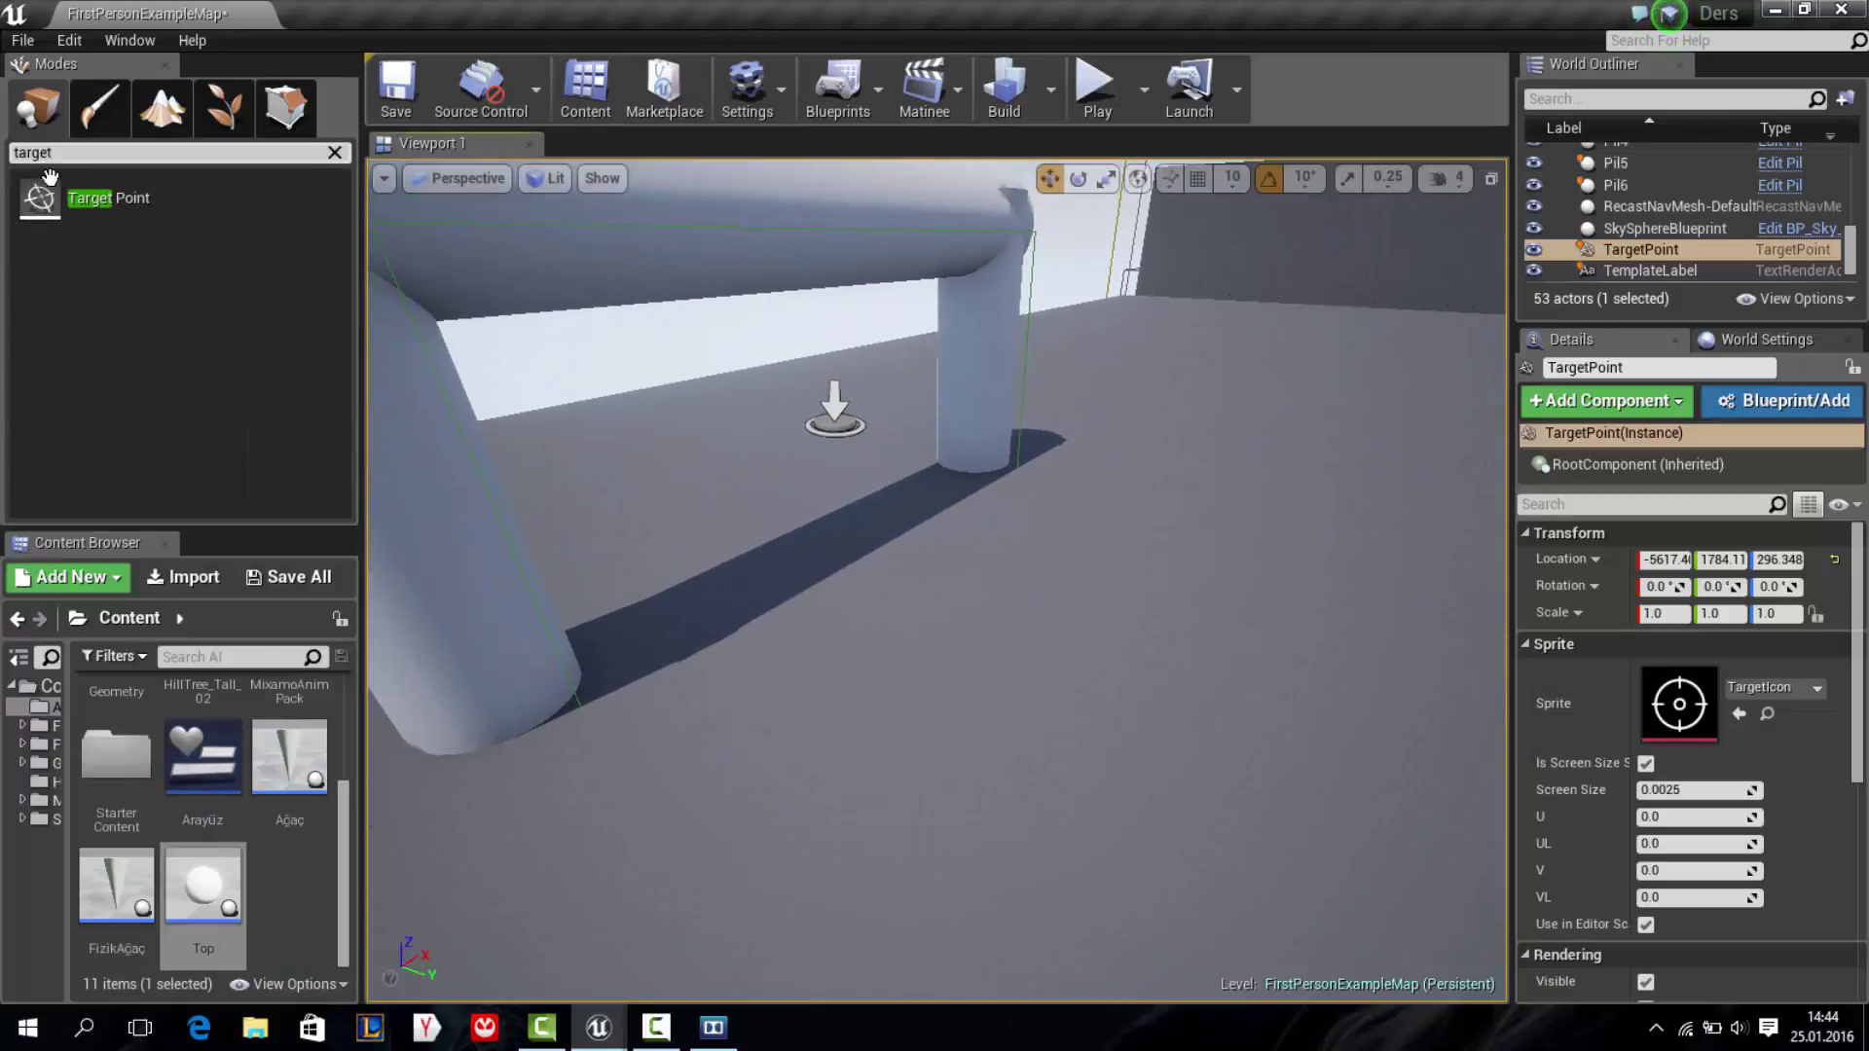
mouse_move(49, 177)
mouse_down()
mouse_move(822, 574)
mouse_move(873, 411)
mouse_up()
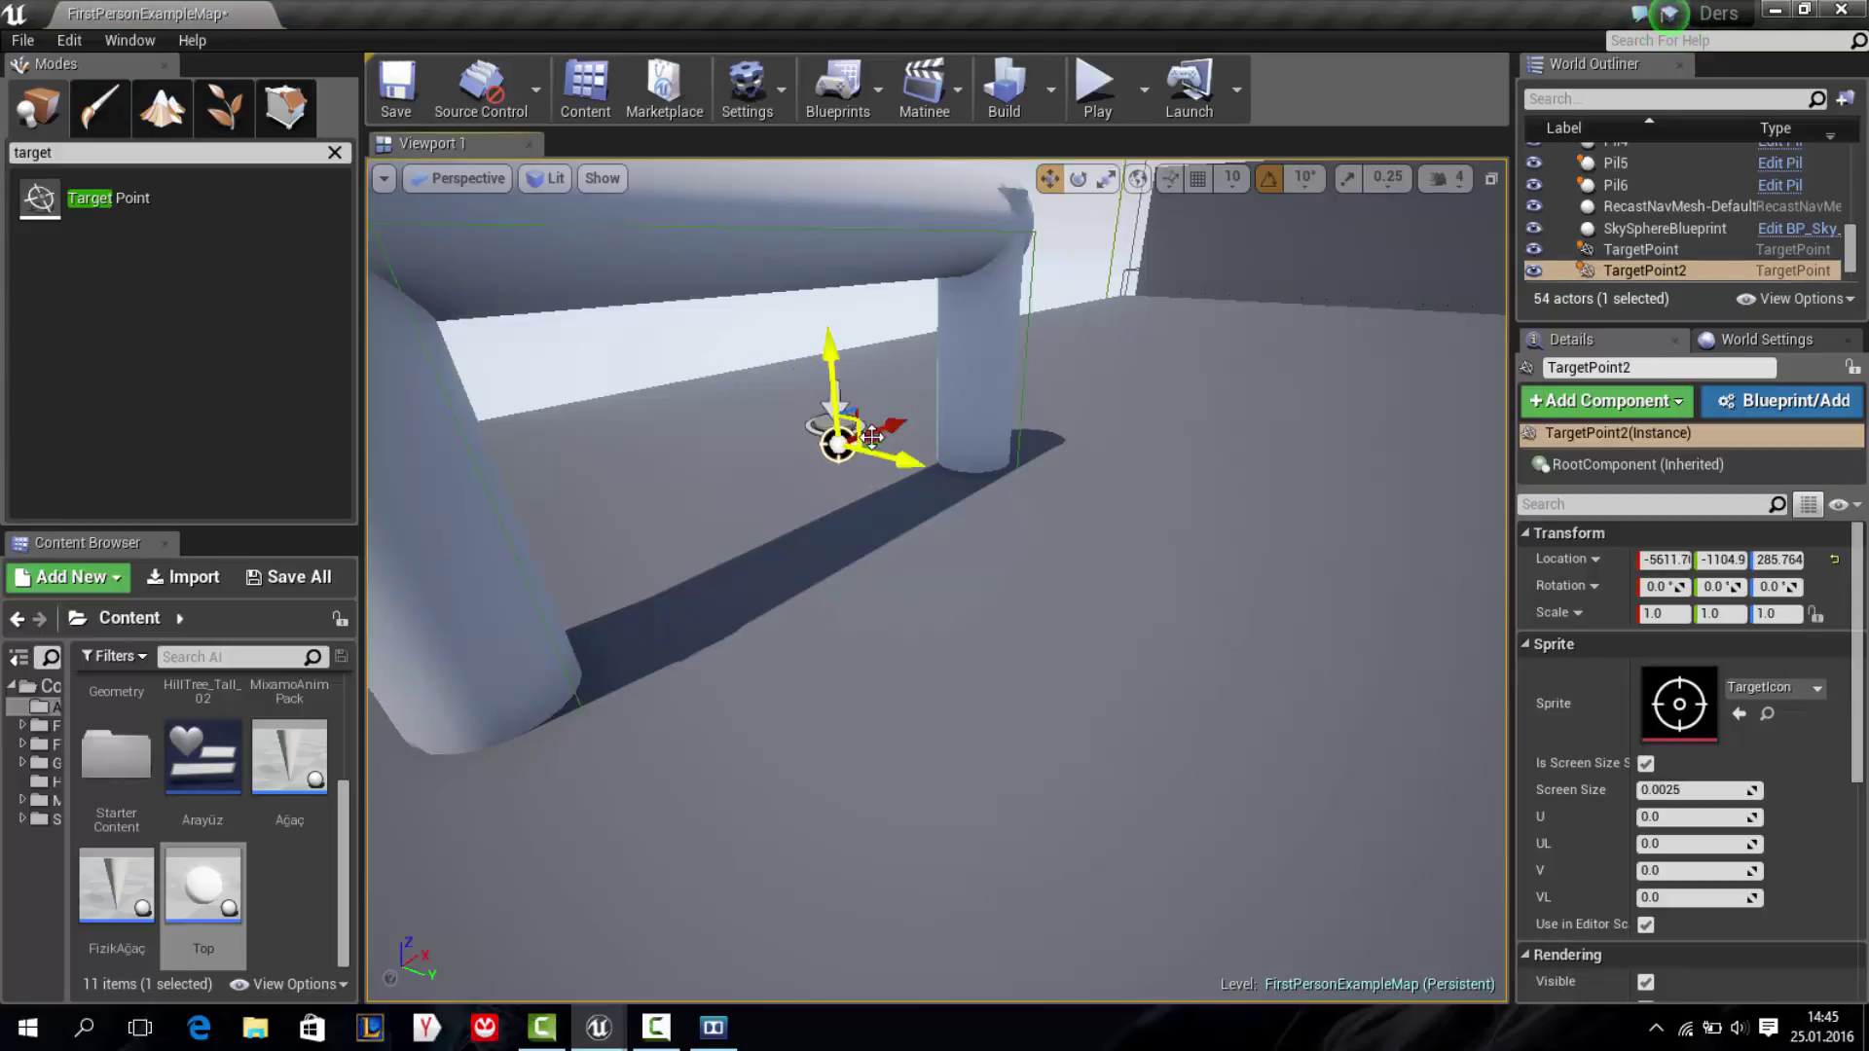
right_drag(1046, 470, 1046, 470)
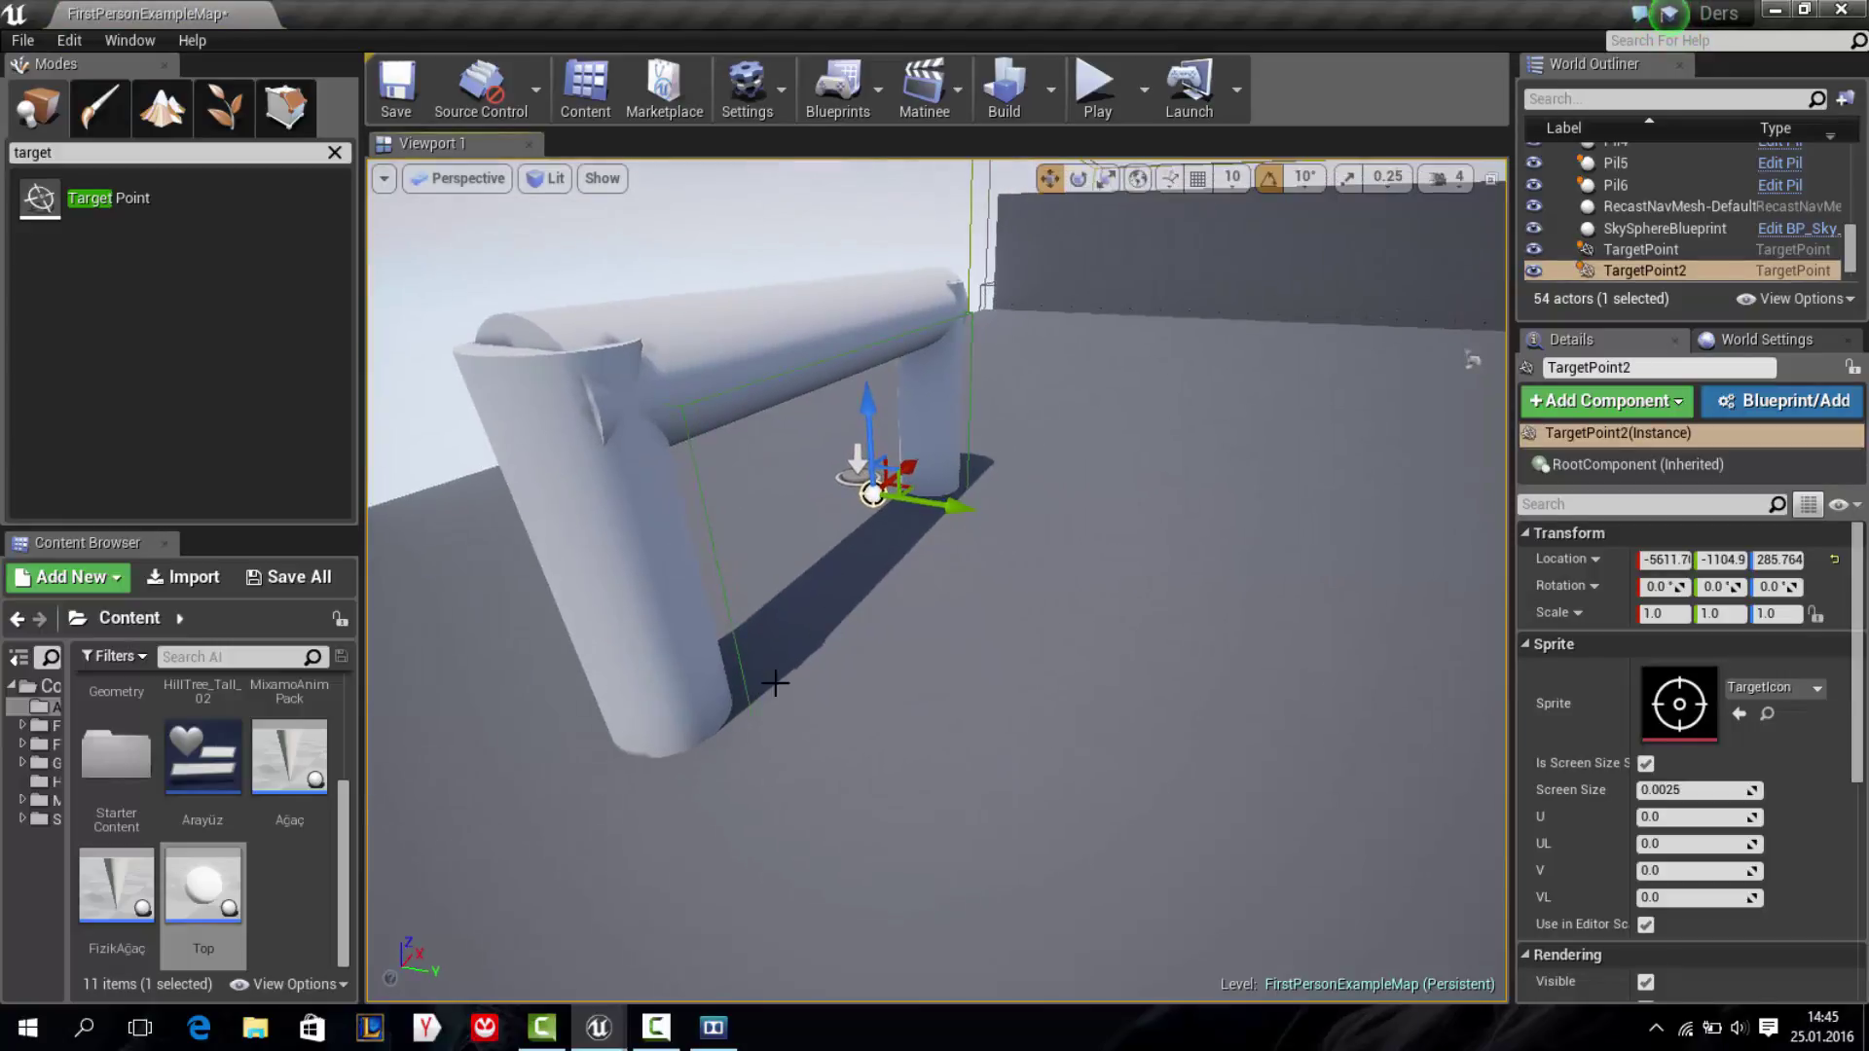
mouse_move(615, 1047)
click(687, 957)
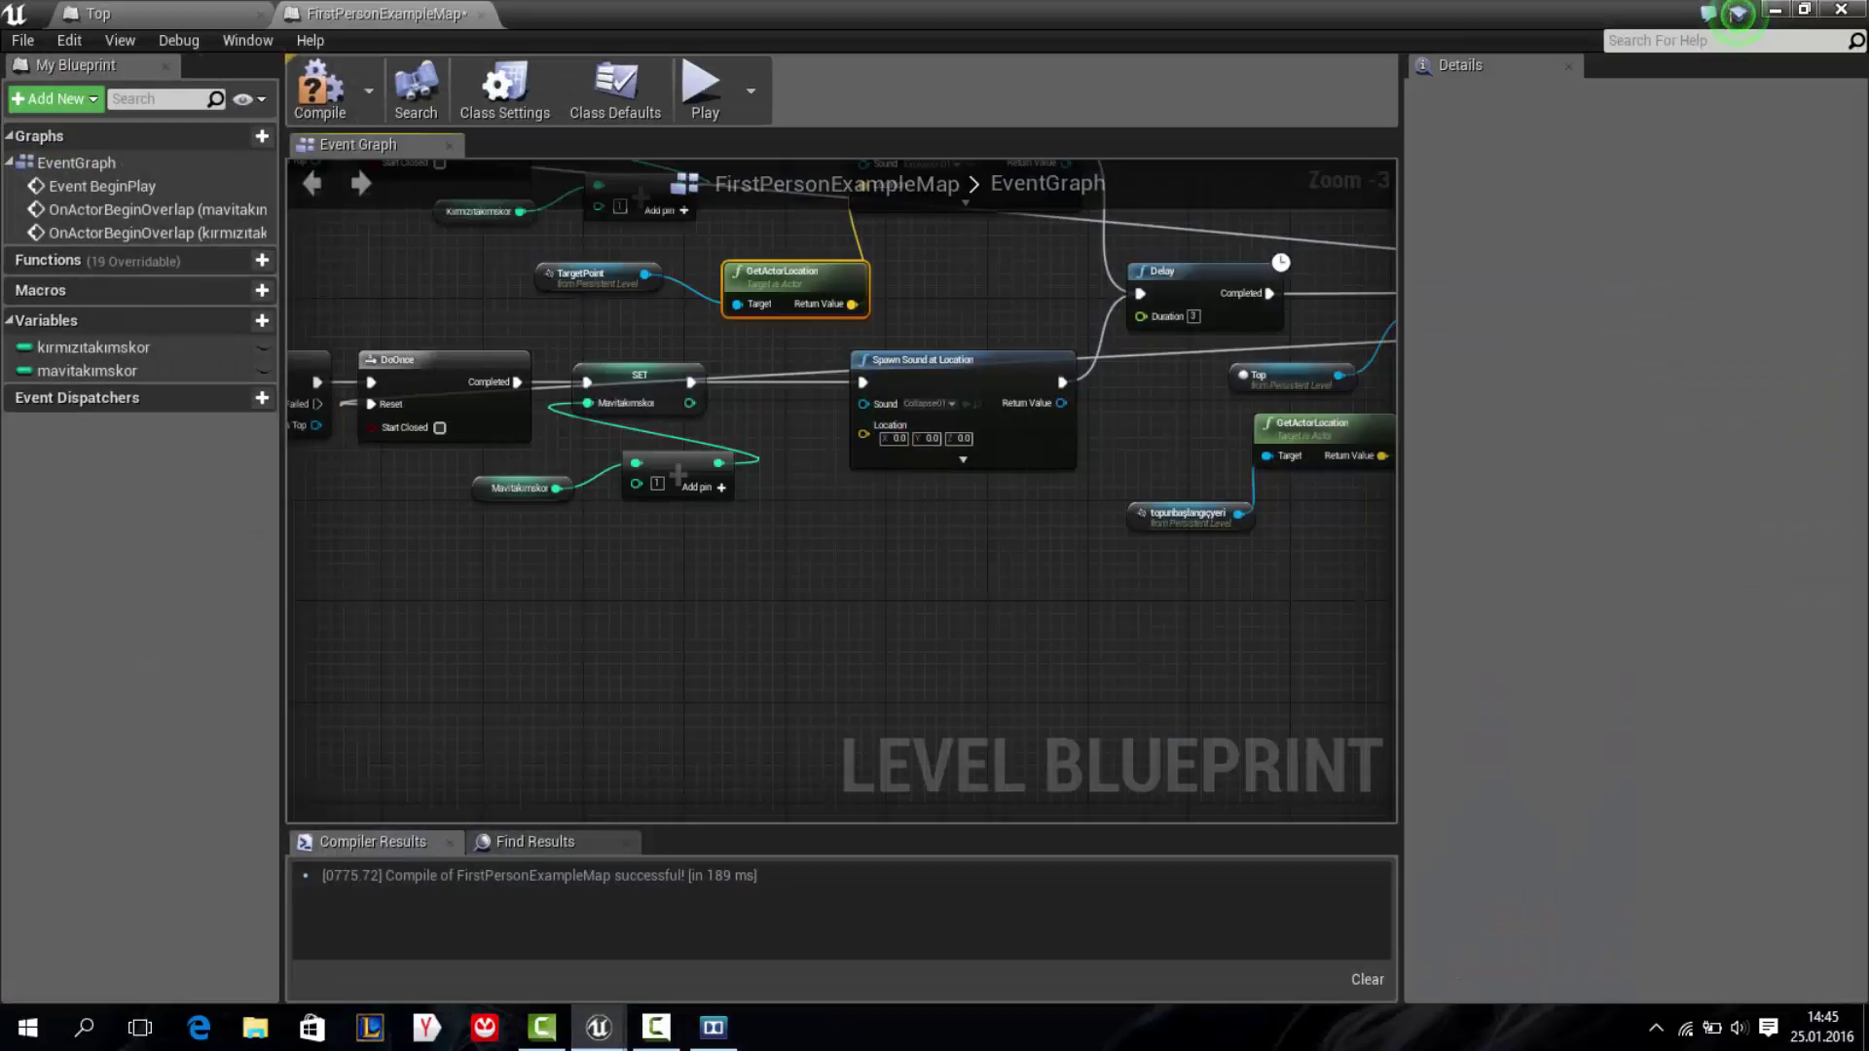
Wire TargetPoint2's GetActorLocation into the lower Spawn Sound's Location and compile the blueprint
right_click(547, 582)
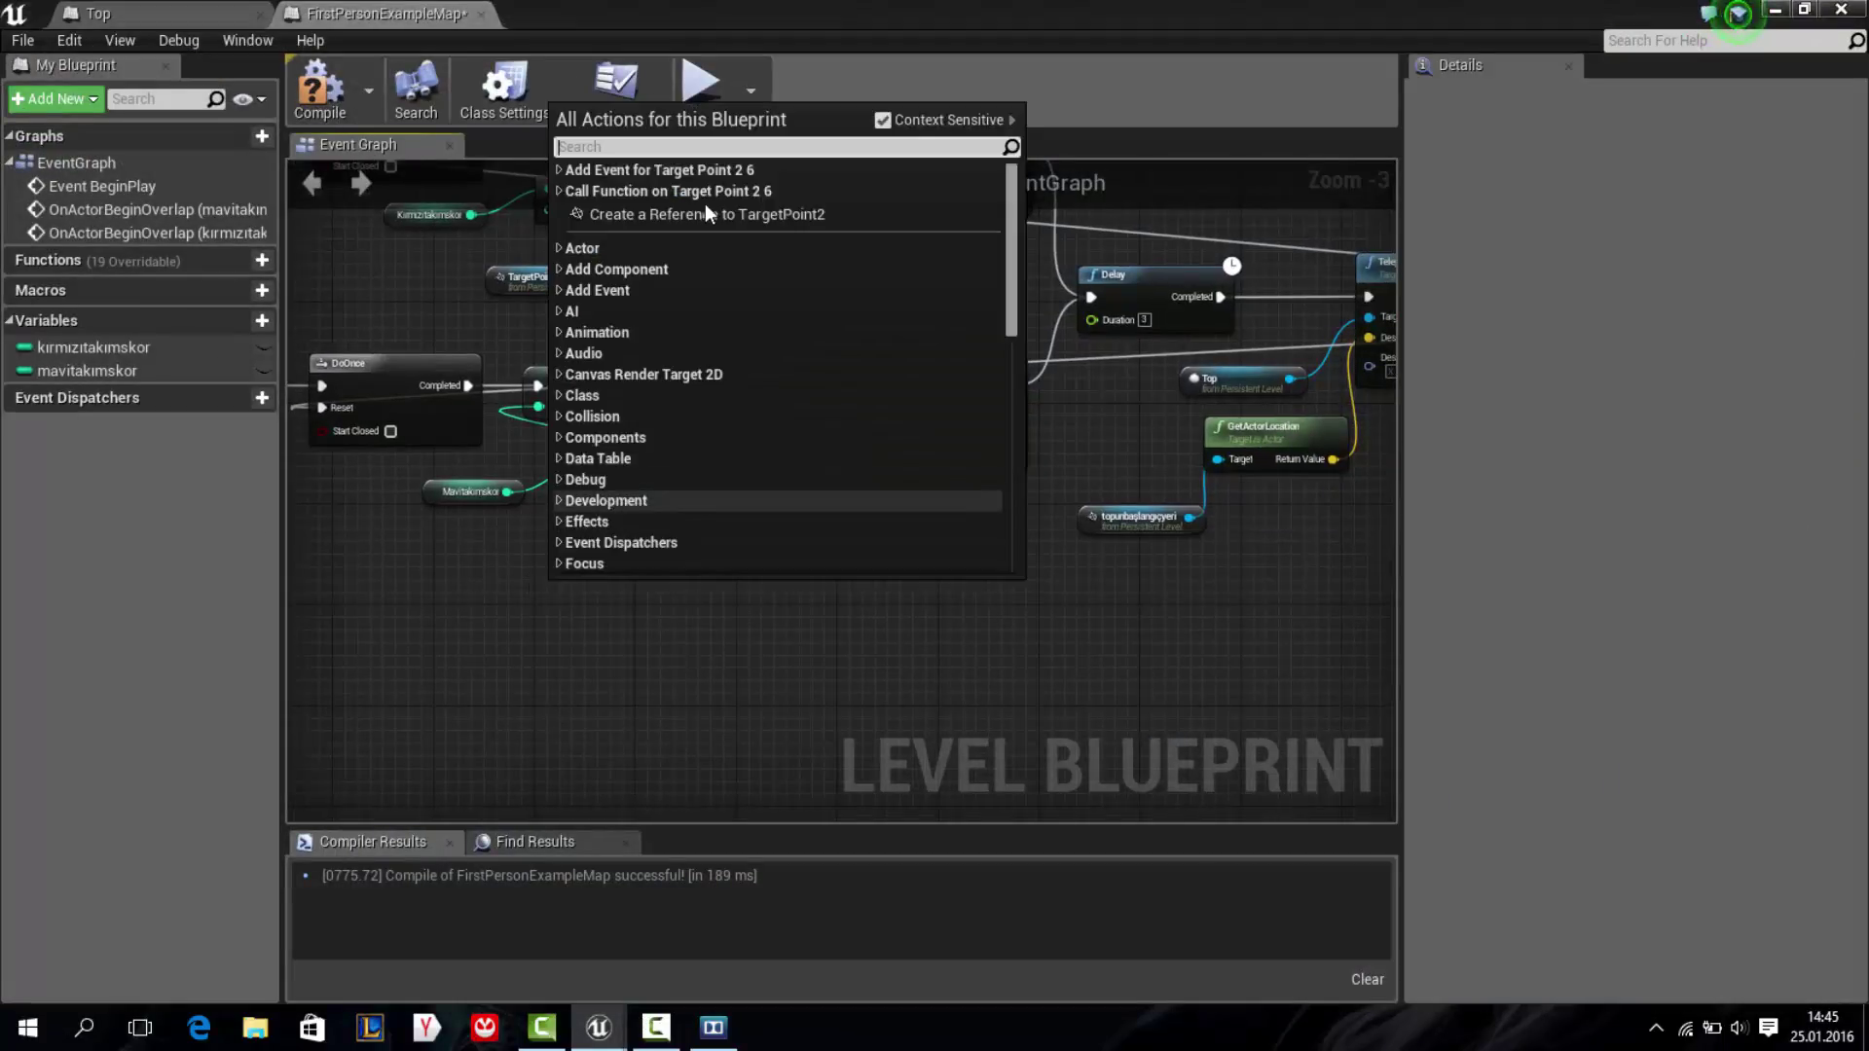
click(711, 210)
drag(659, 592, 735, 552)
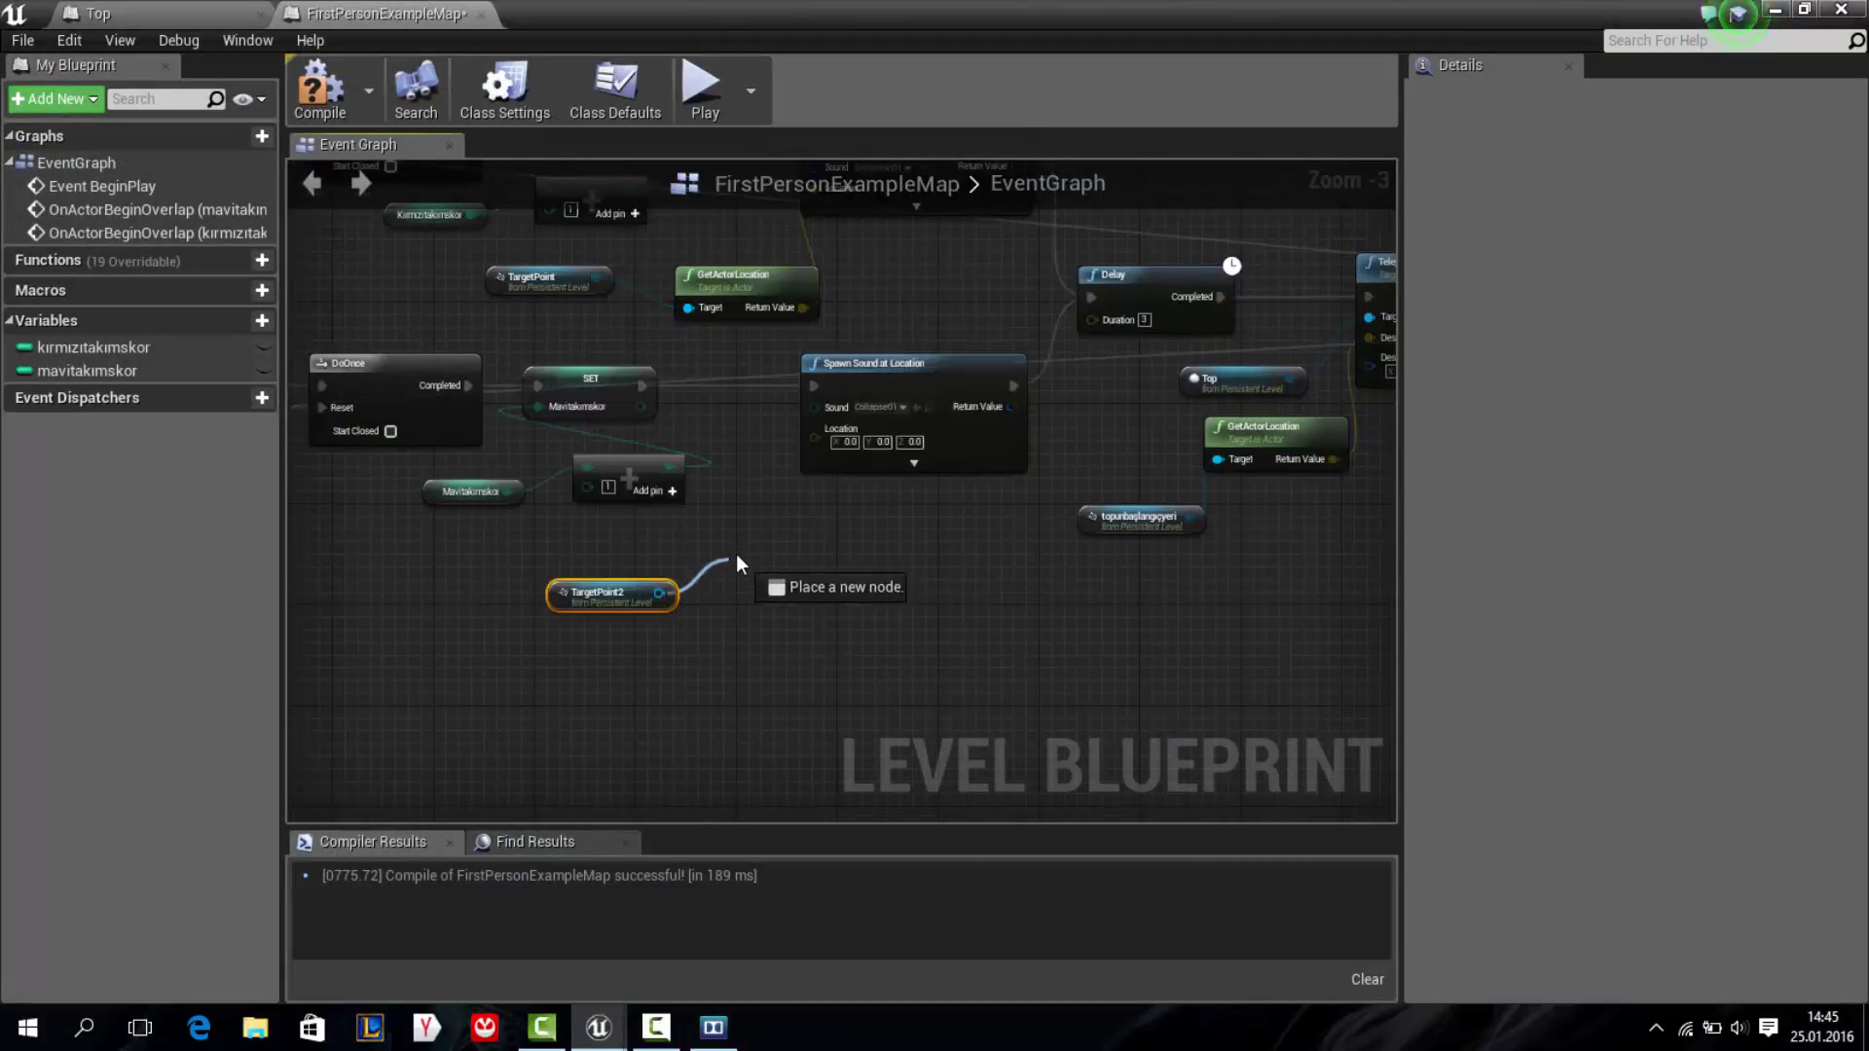
text(getacotl)
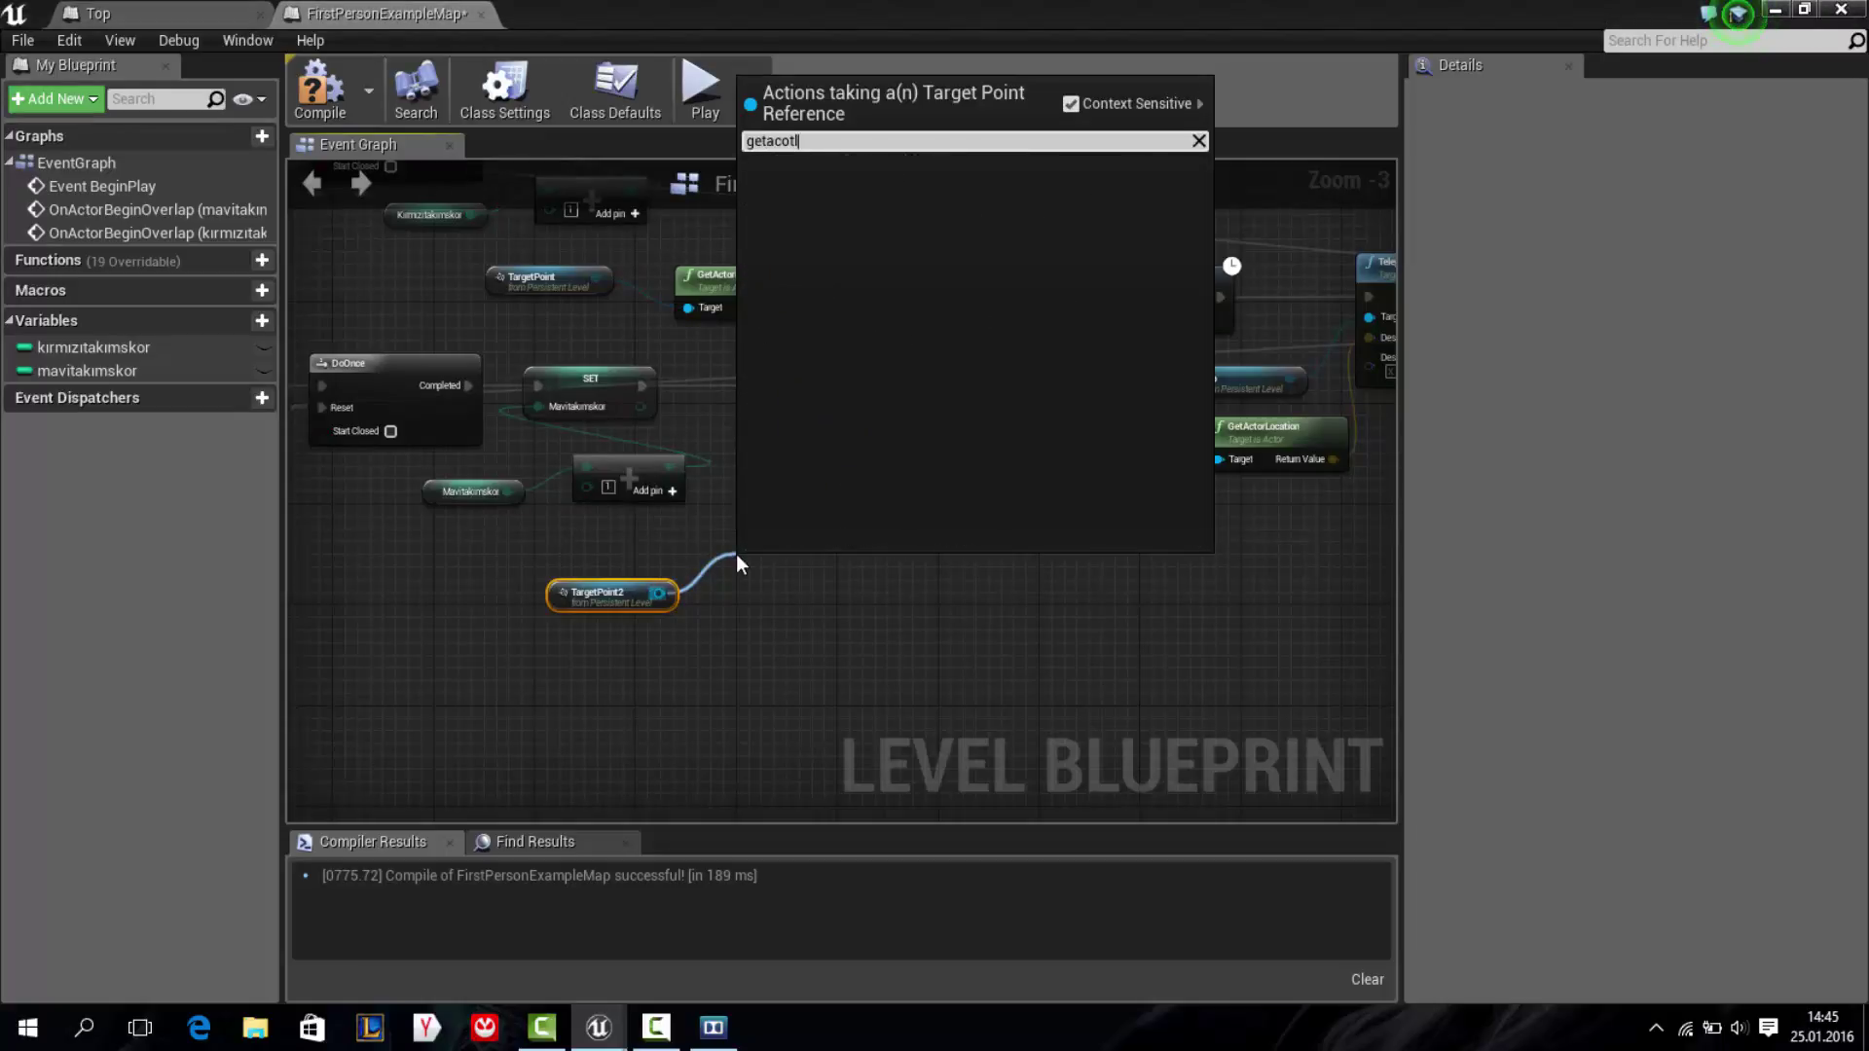
key(BackSpace)
key(BackSpace)
key(BackSpace)
text(tor)
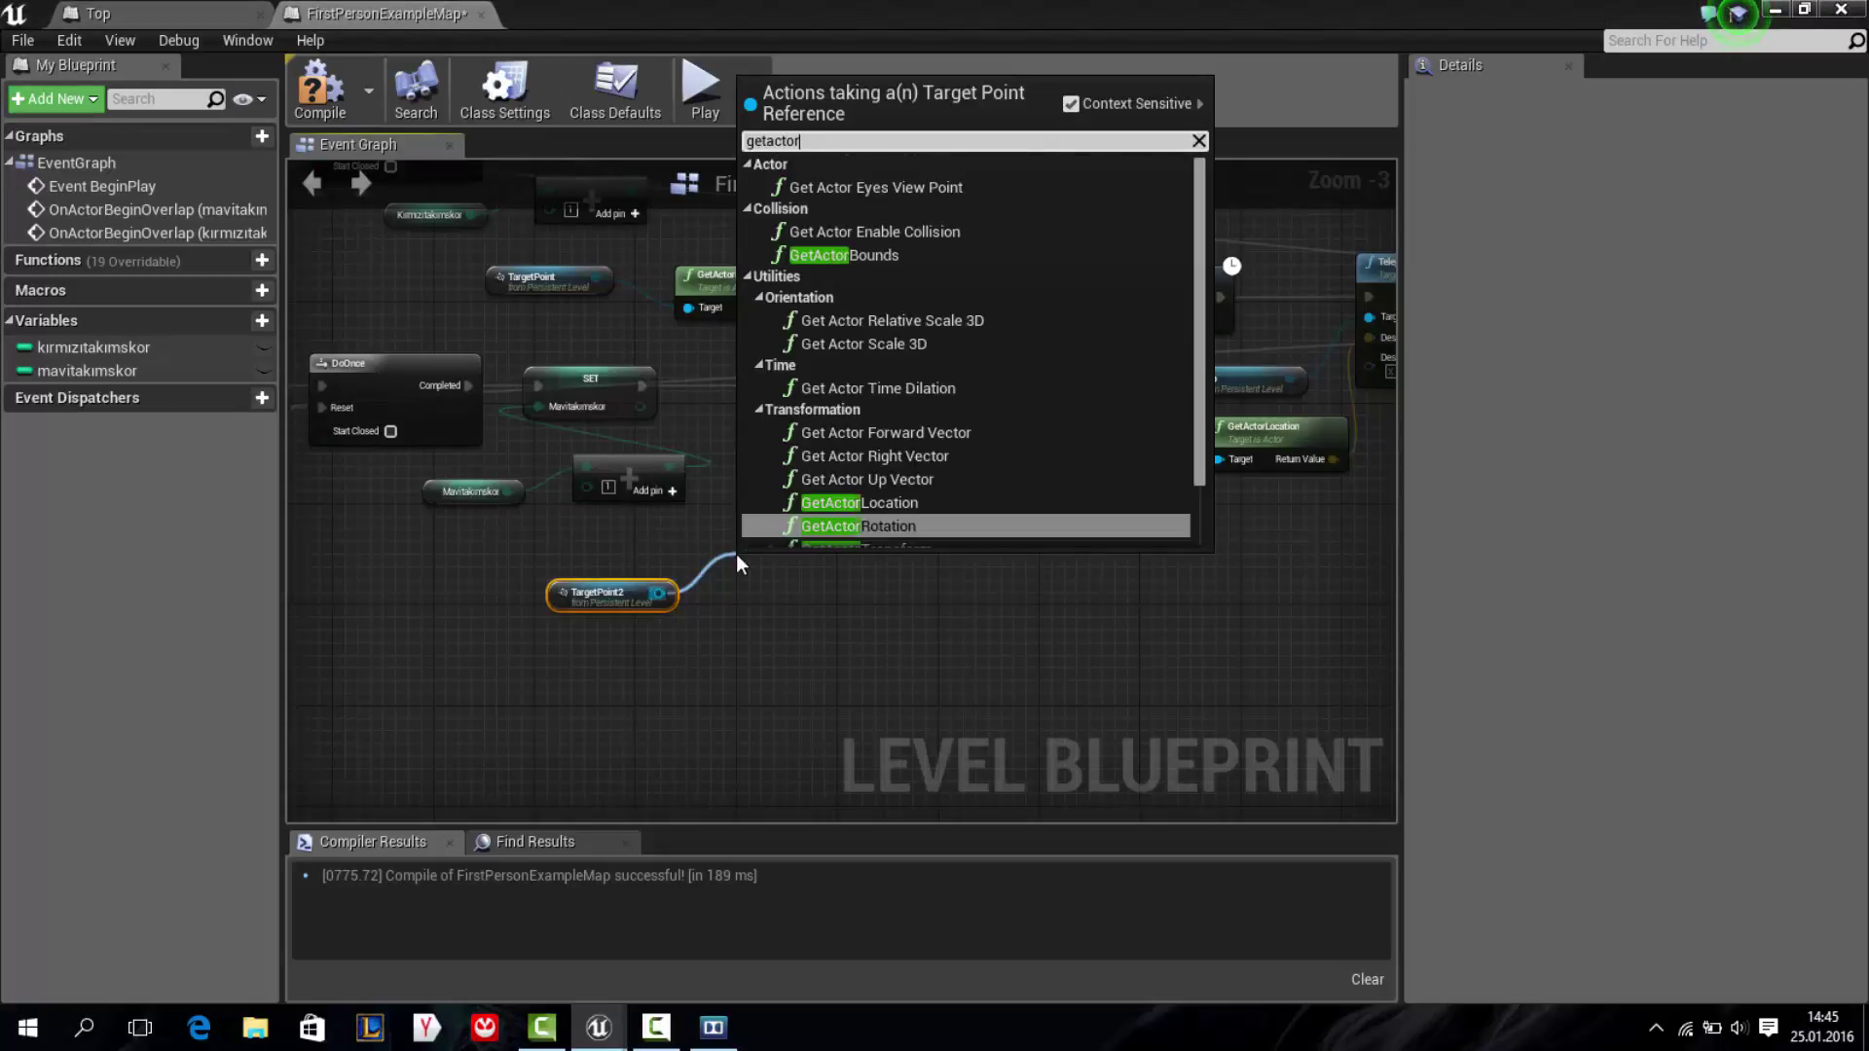
text(loc)
key(Return)
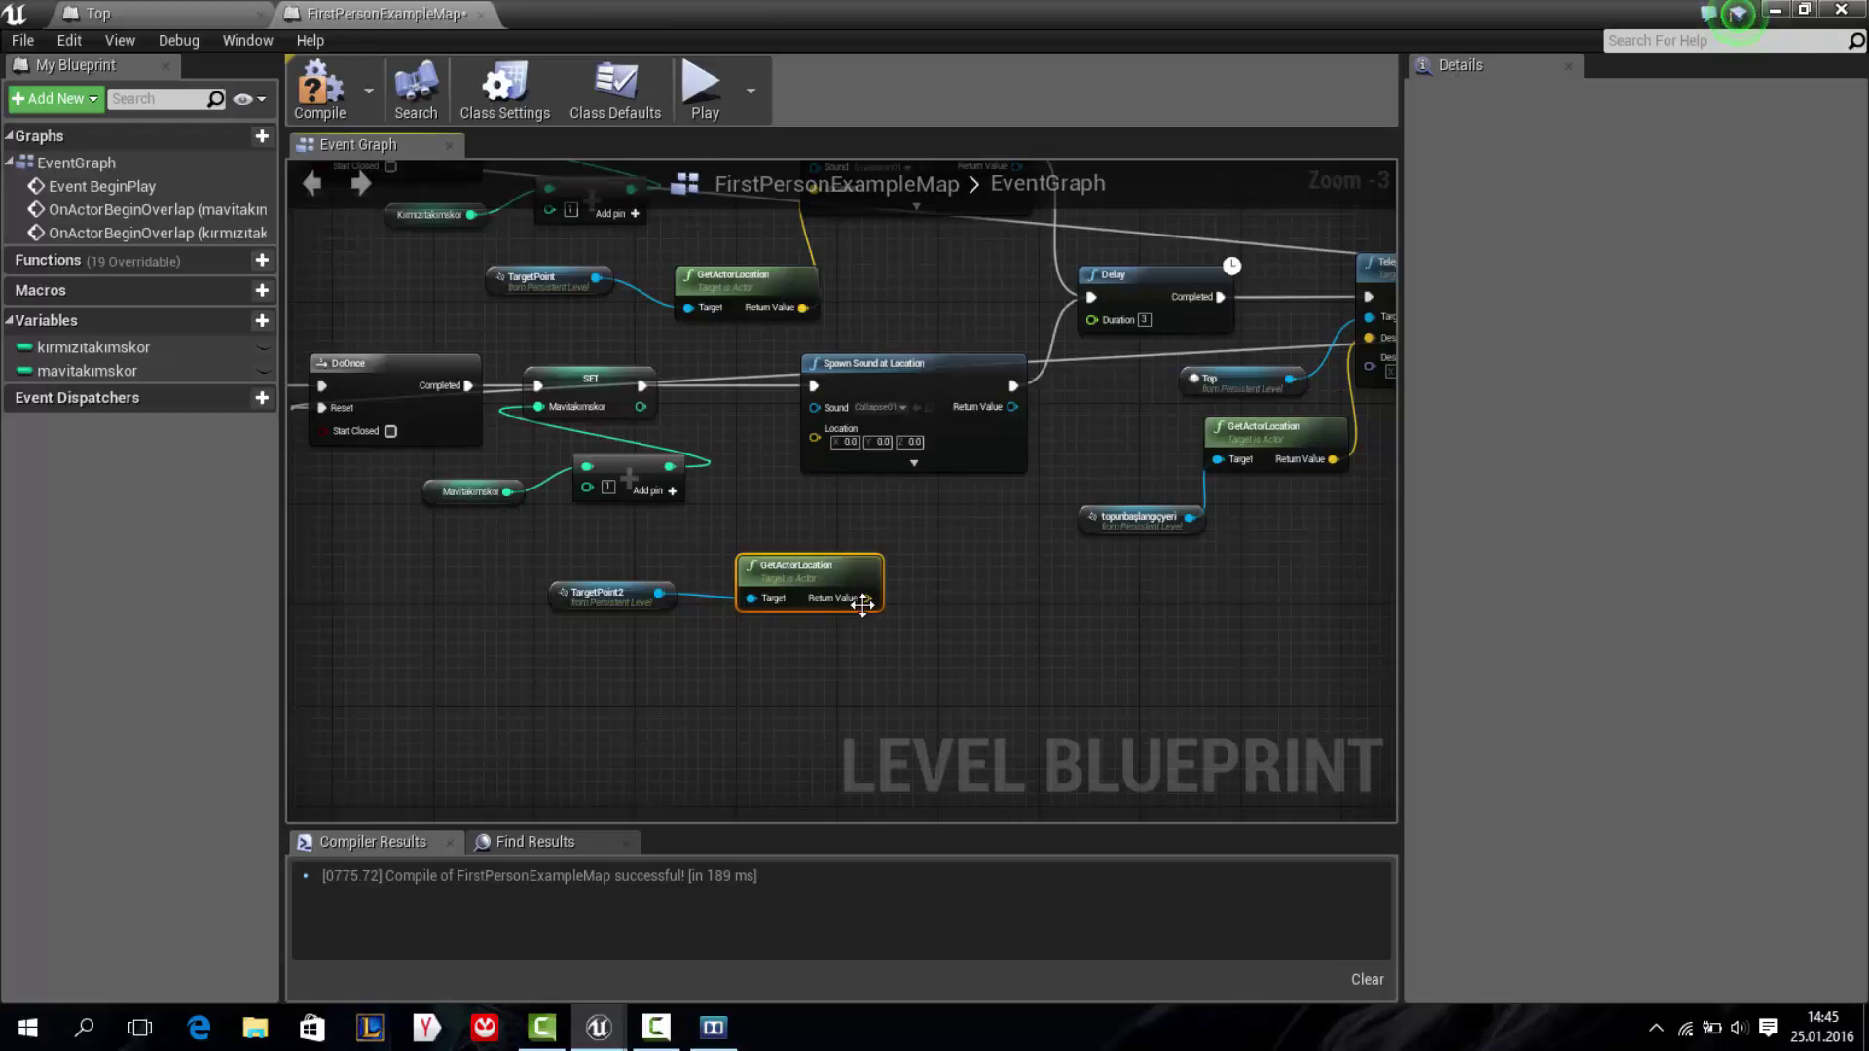
drag(862, 598, 815, 428)
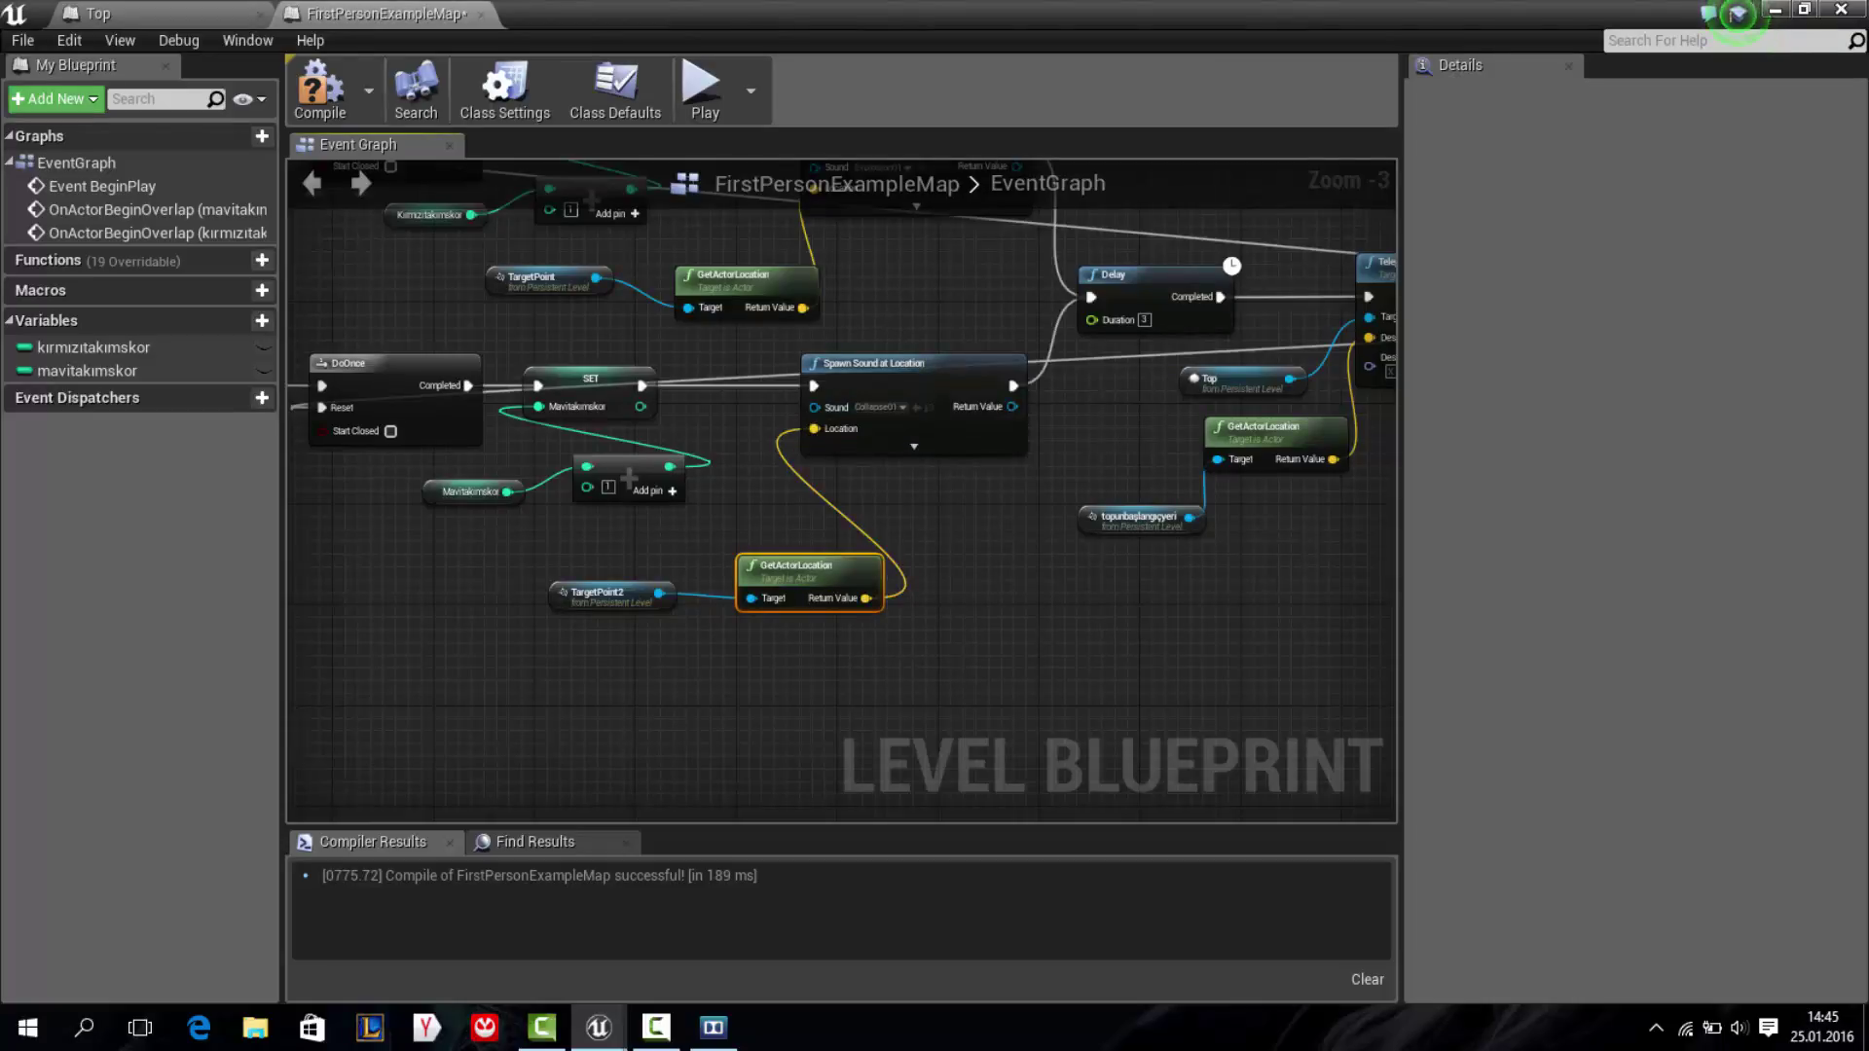
right_drag(814, 429, 691, 464)
click(320, 92)
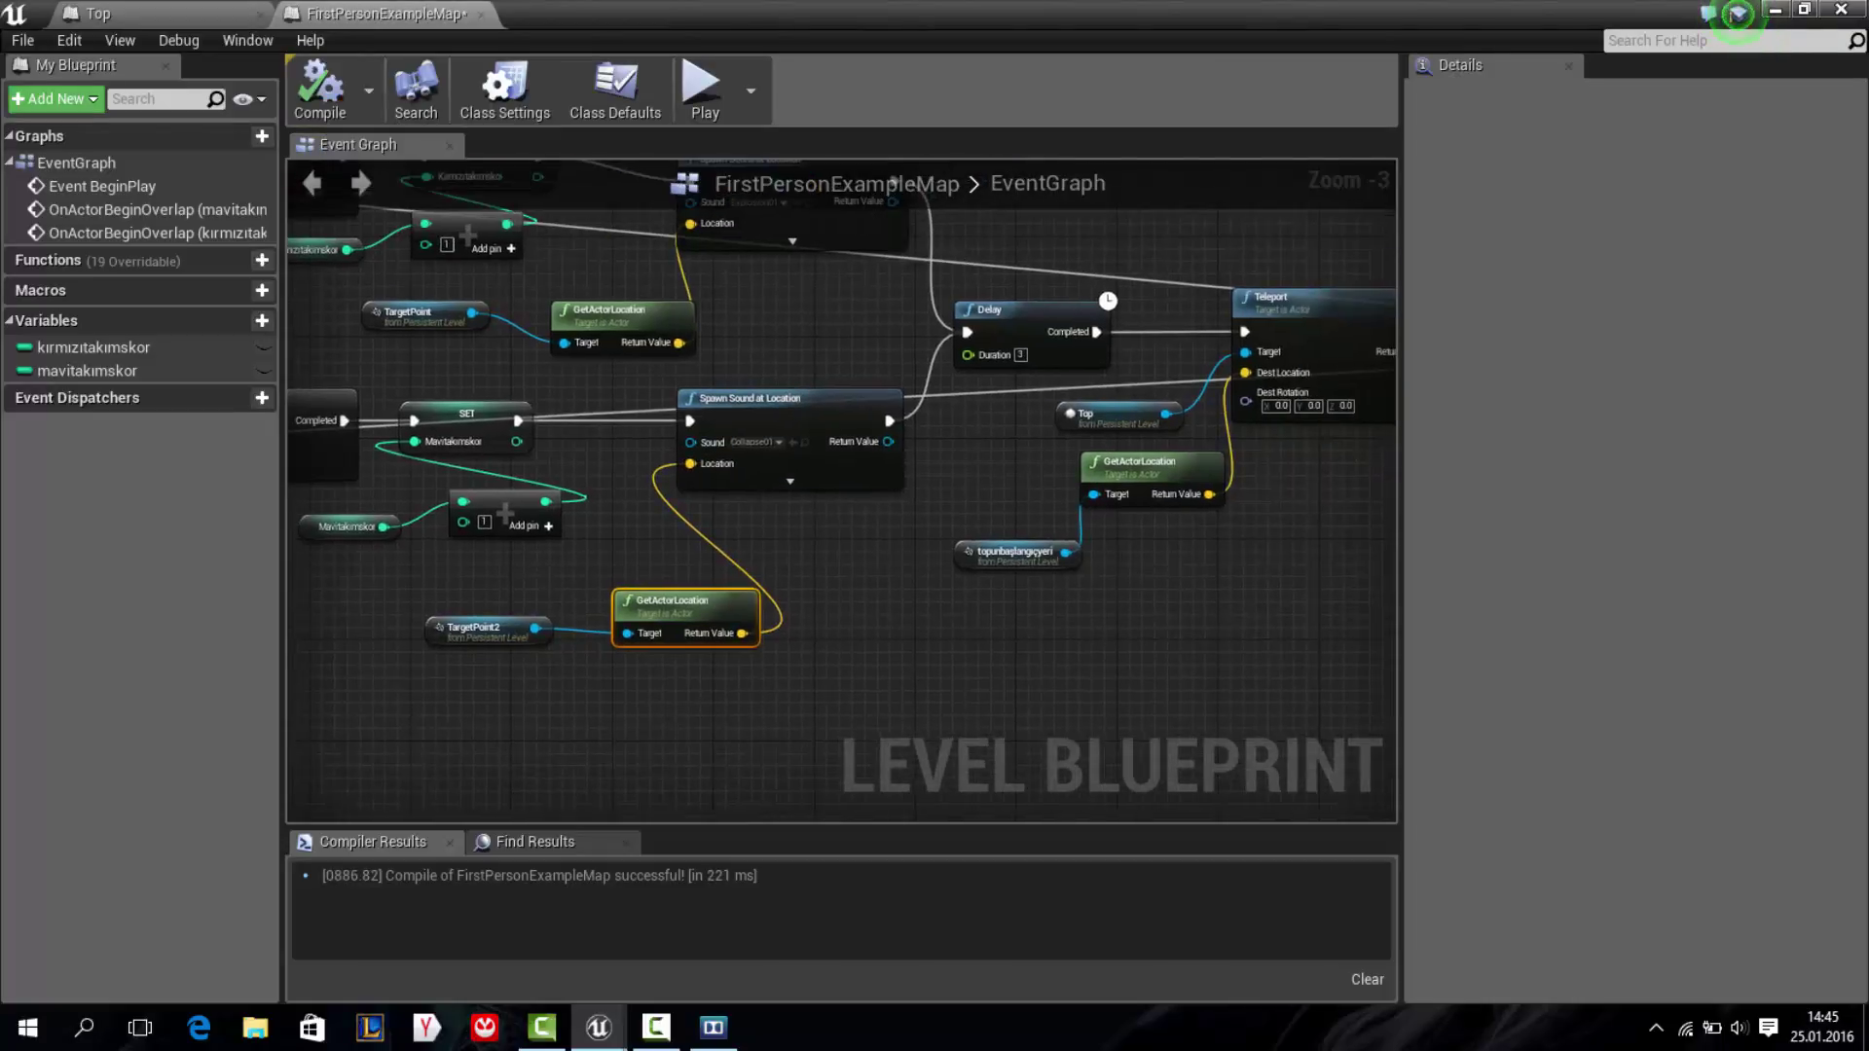
Select the Delay, Teleport and Sequence nodes and shift them further right
right_drag(879, 266, 586, 324)
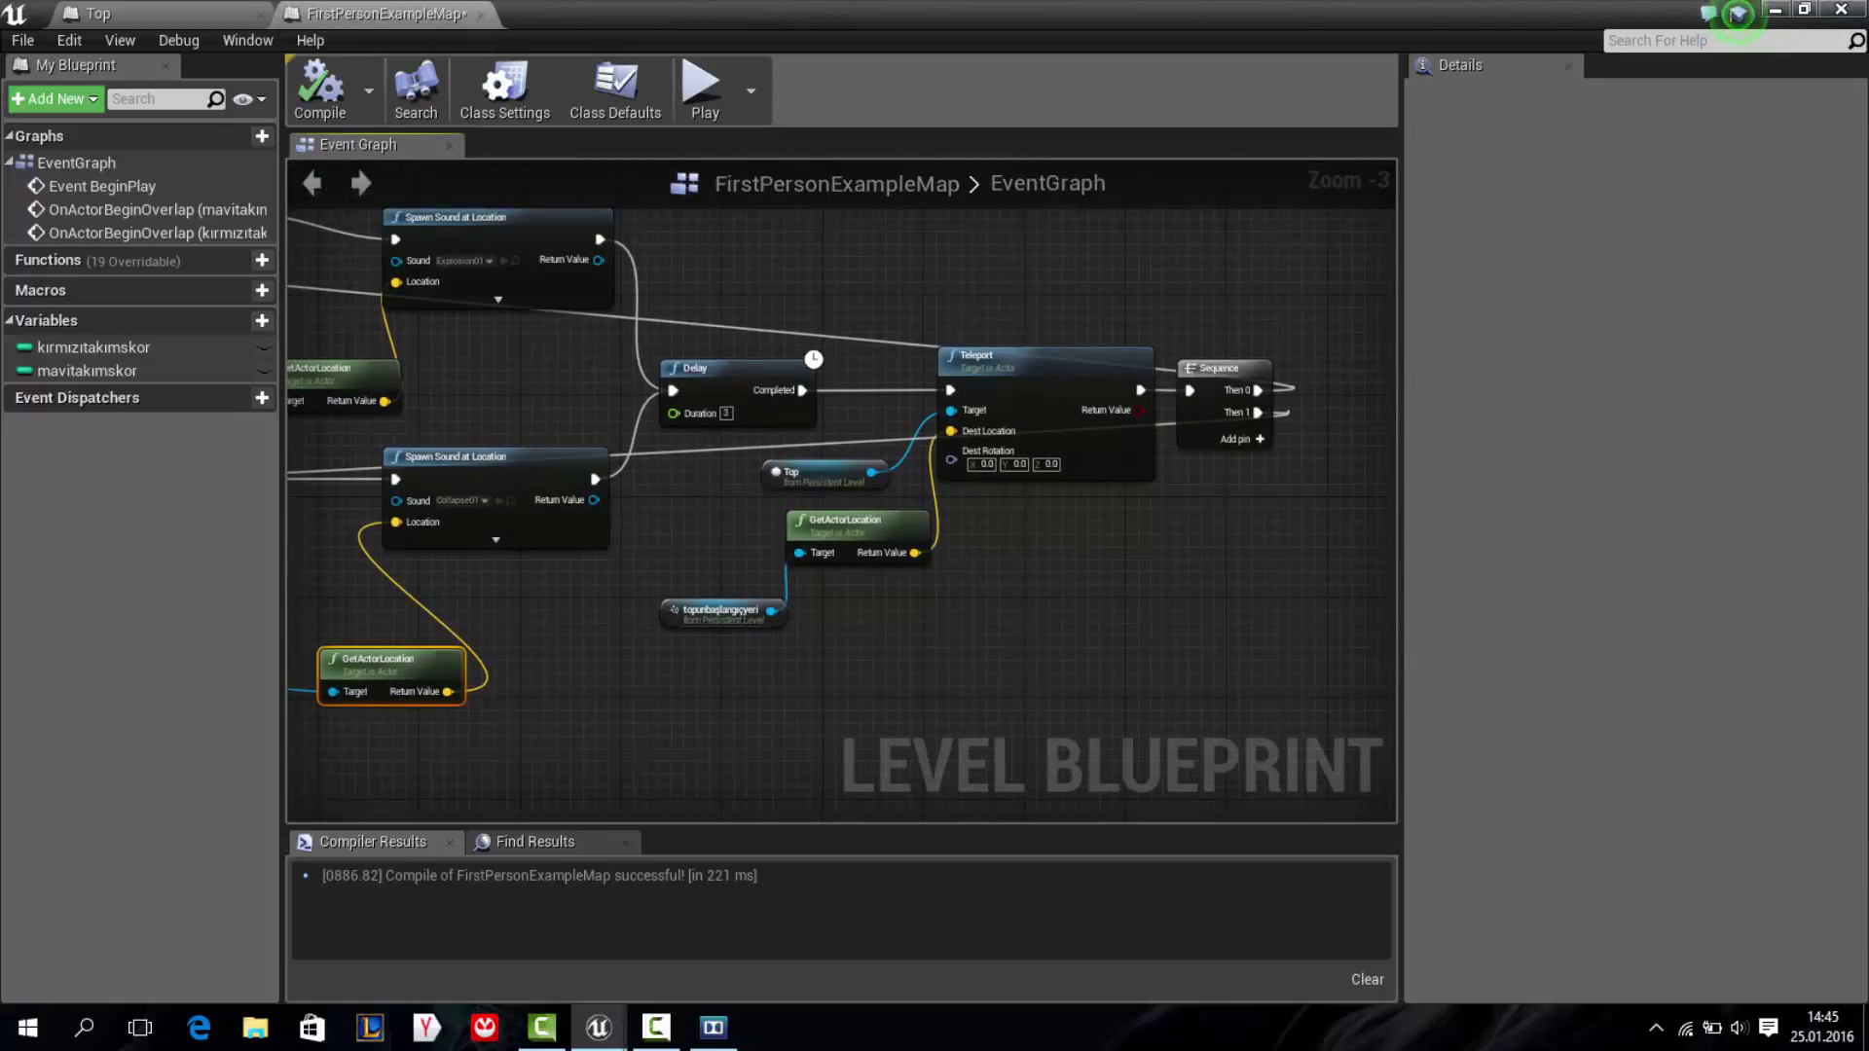
right_drag(957, 305, 1089, 346)
scroll(1089, 347, down, 1)
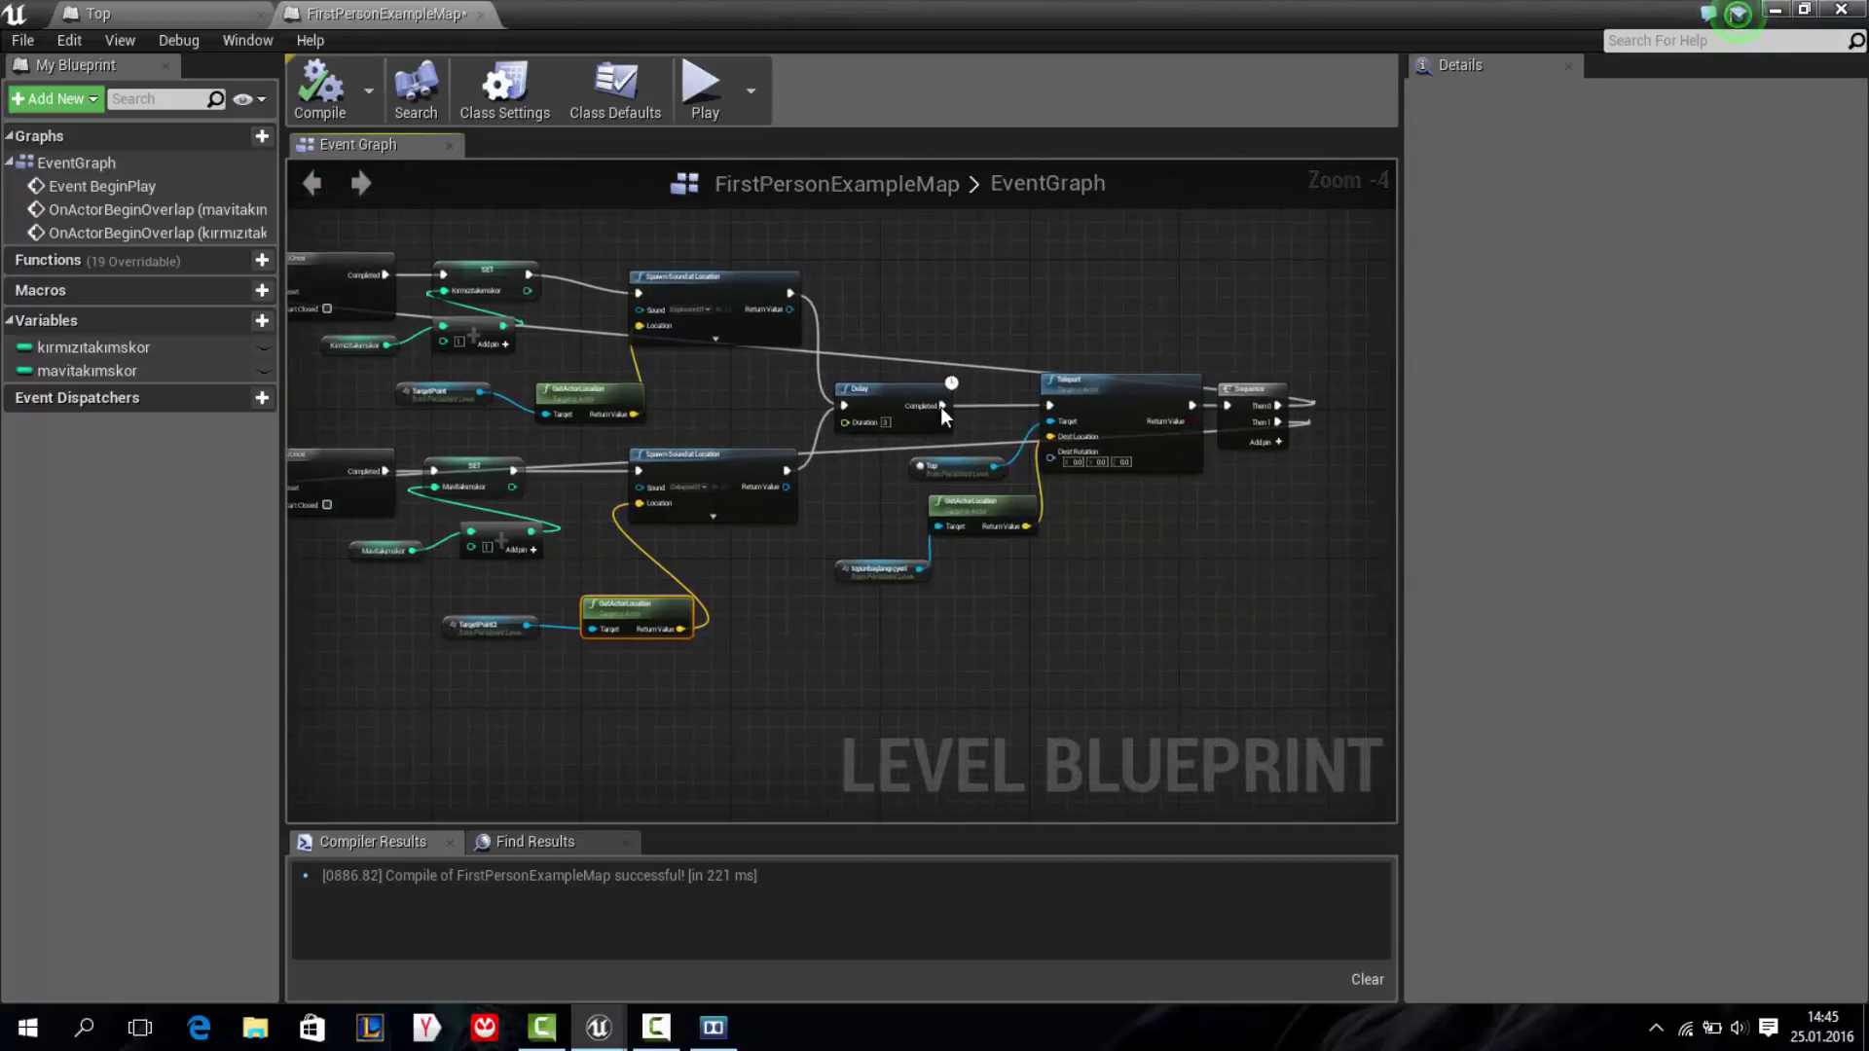
drag(888, 298, 1270, 705)
drag(886, 388, 1222, 388)
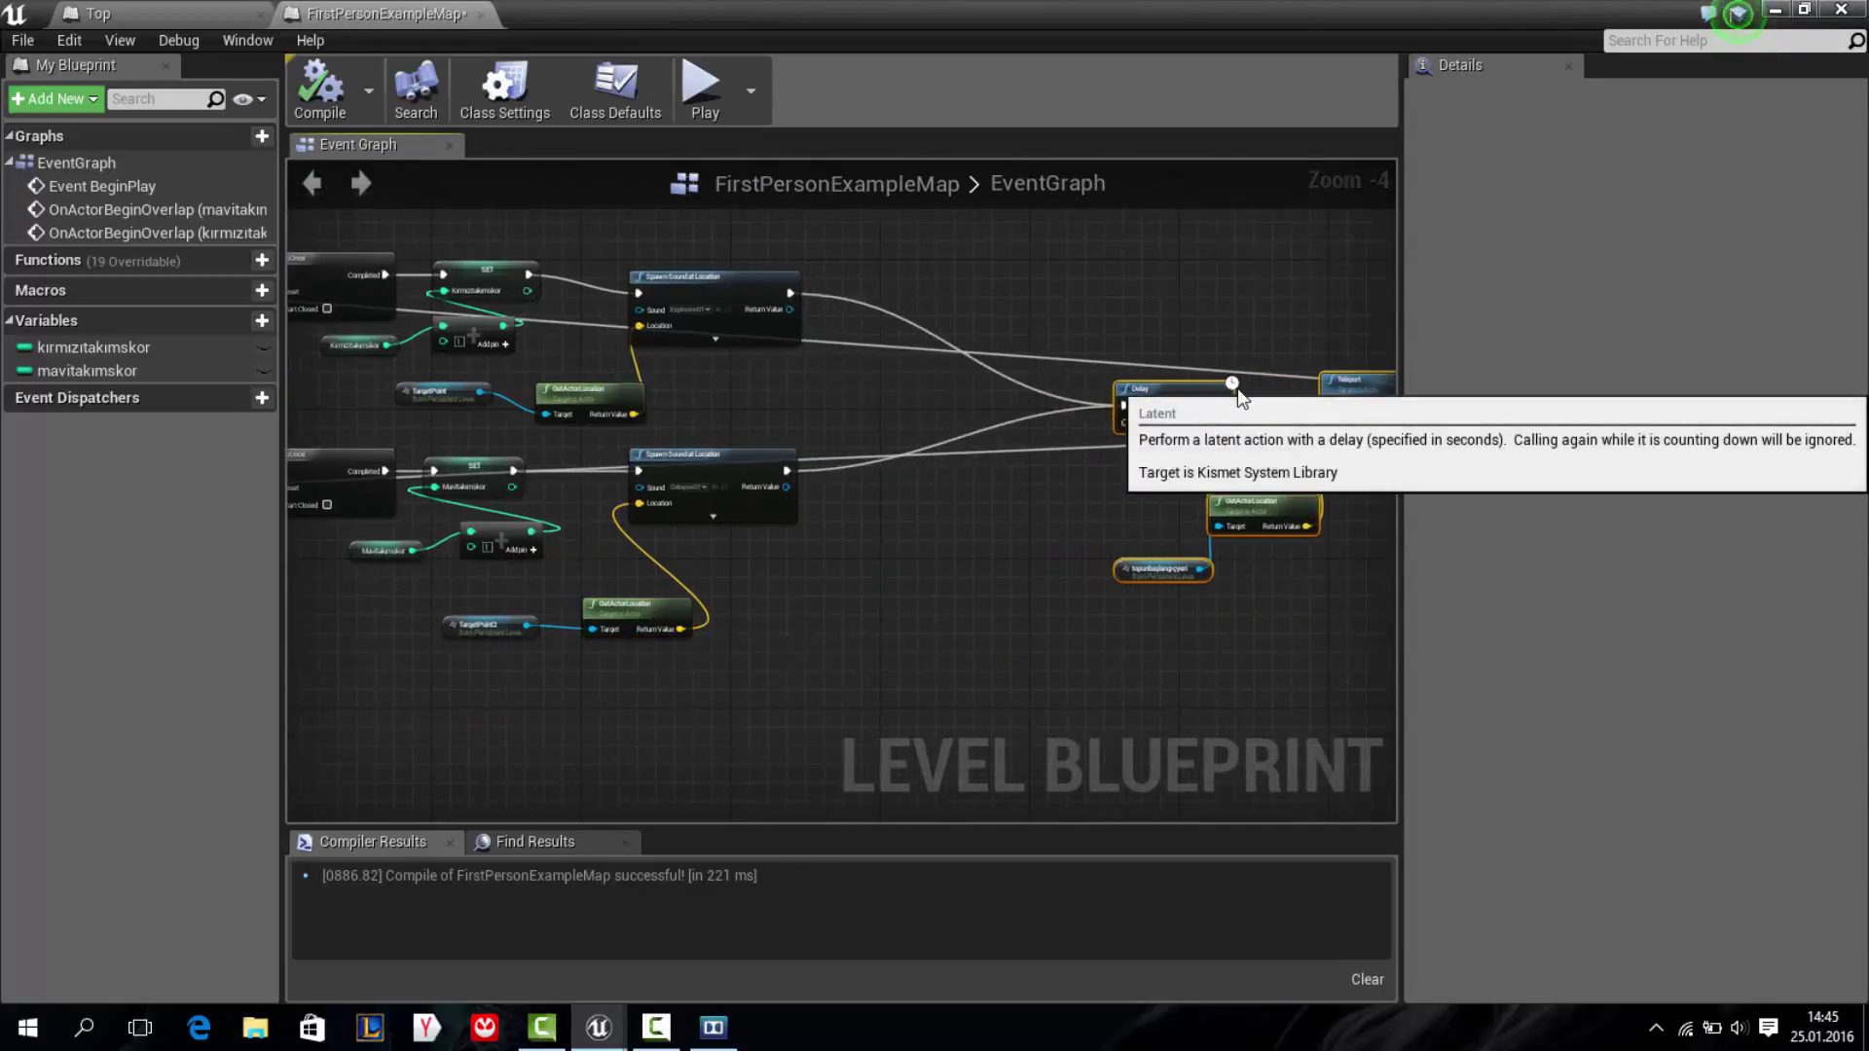
right_drag(966, 310, 919, 348)
scroll(919, 358, up, 2)
Add a Print String node after the upper goal sound
right_drag(698, 318, 662, 336)
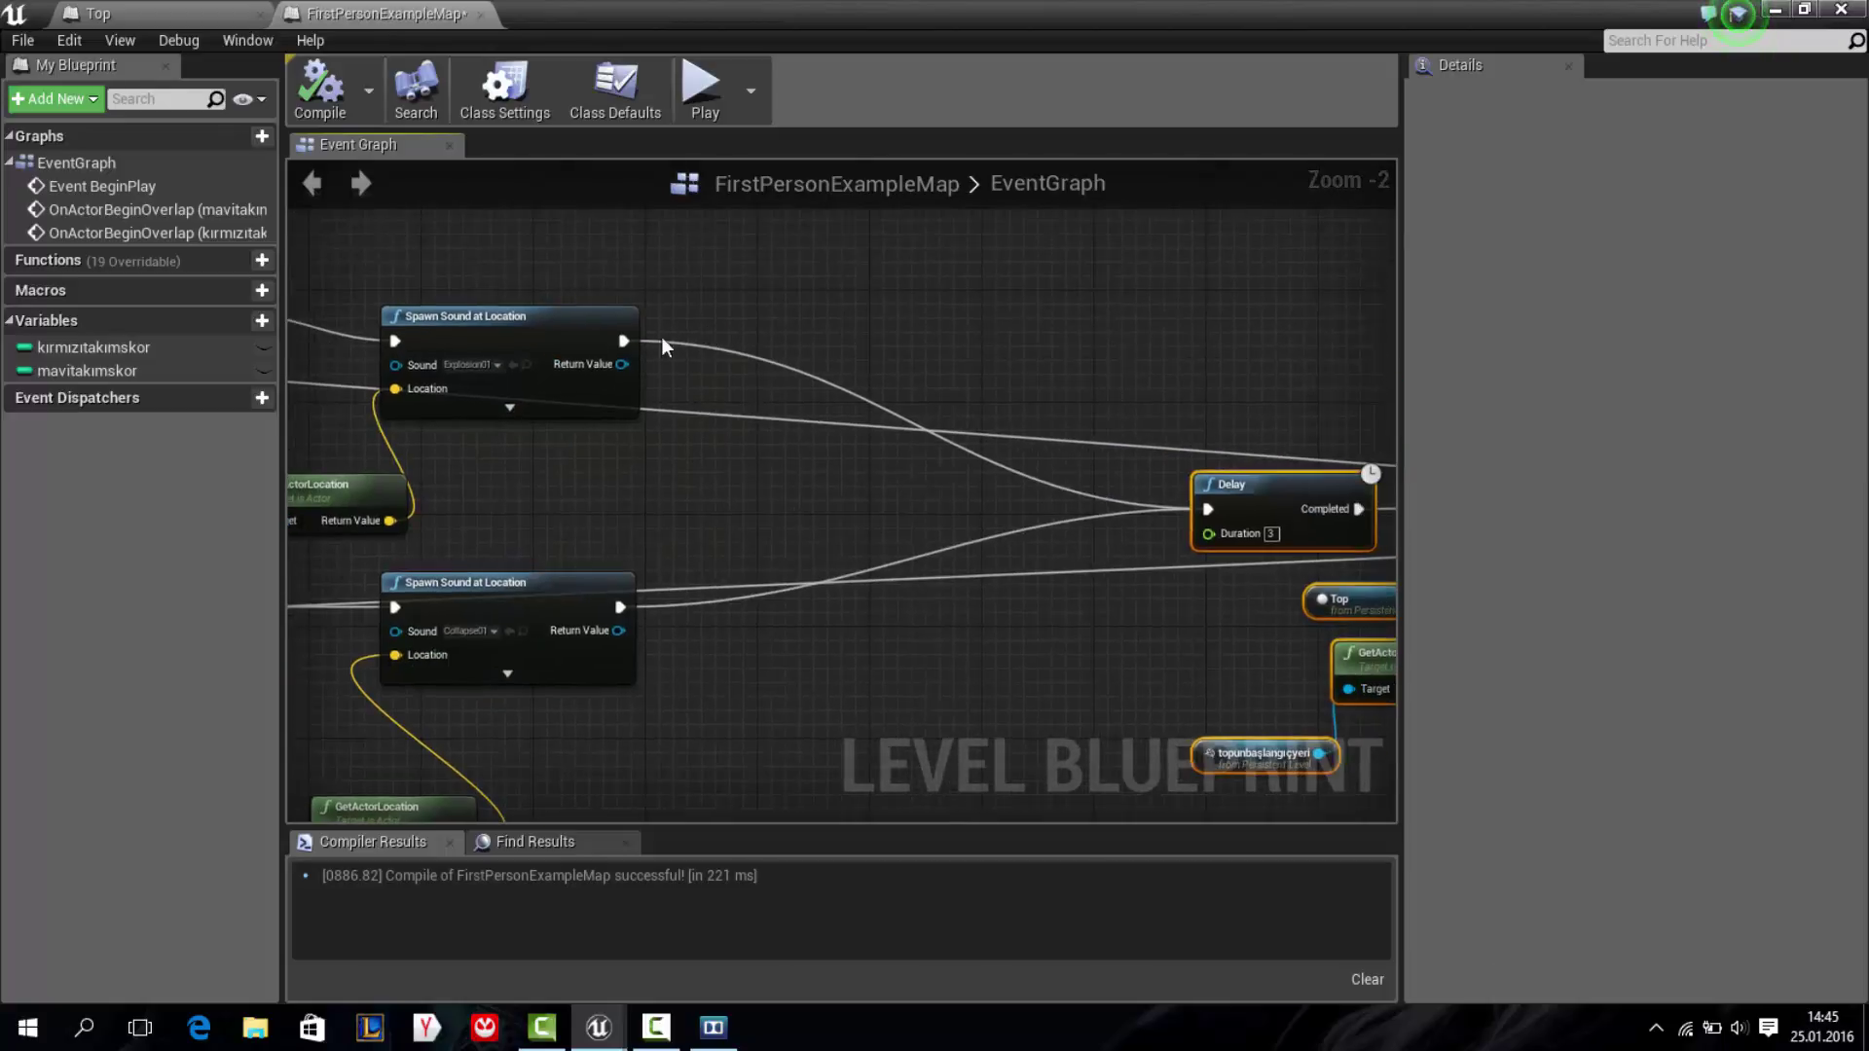
mouse_move(621, 341)
mouse_down()
mouse_move(694, 340)
mouse_move(714, 360)
mouse_up()
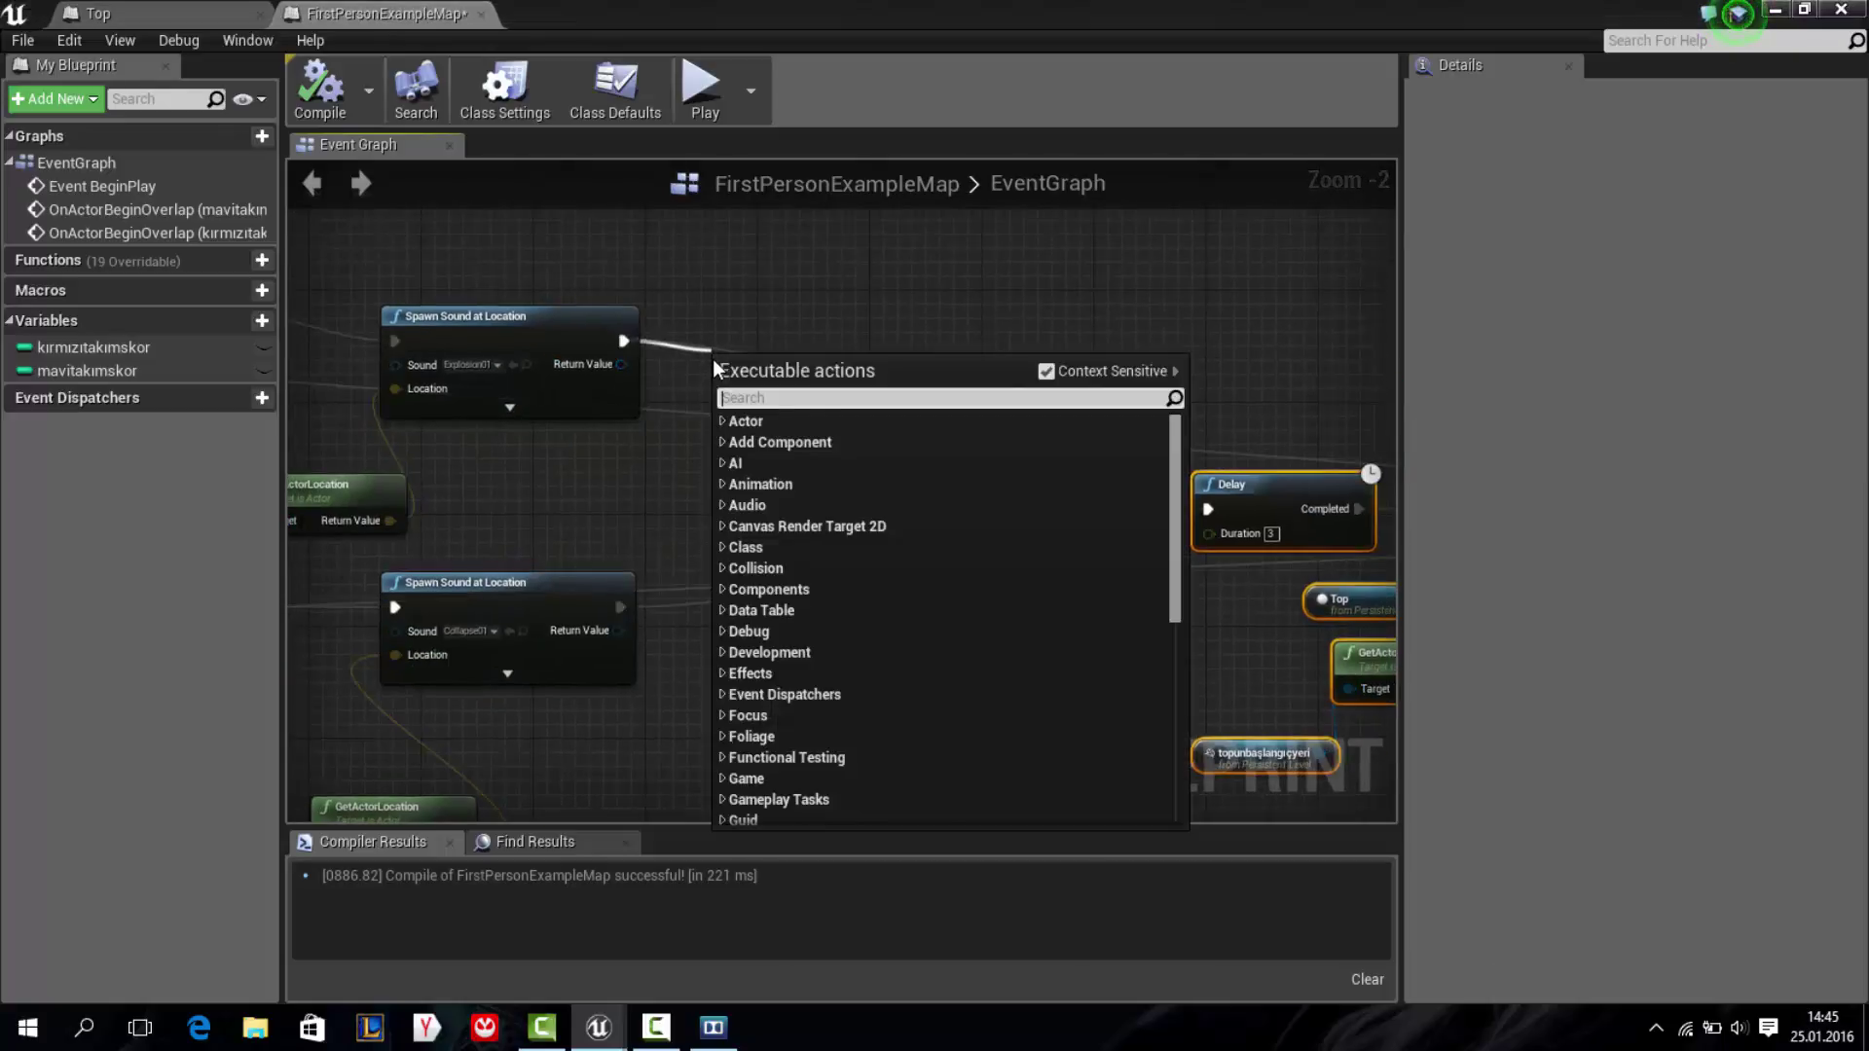
text(printstri)
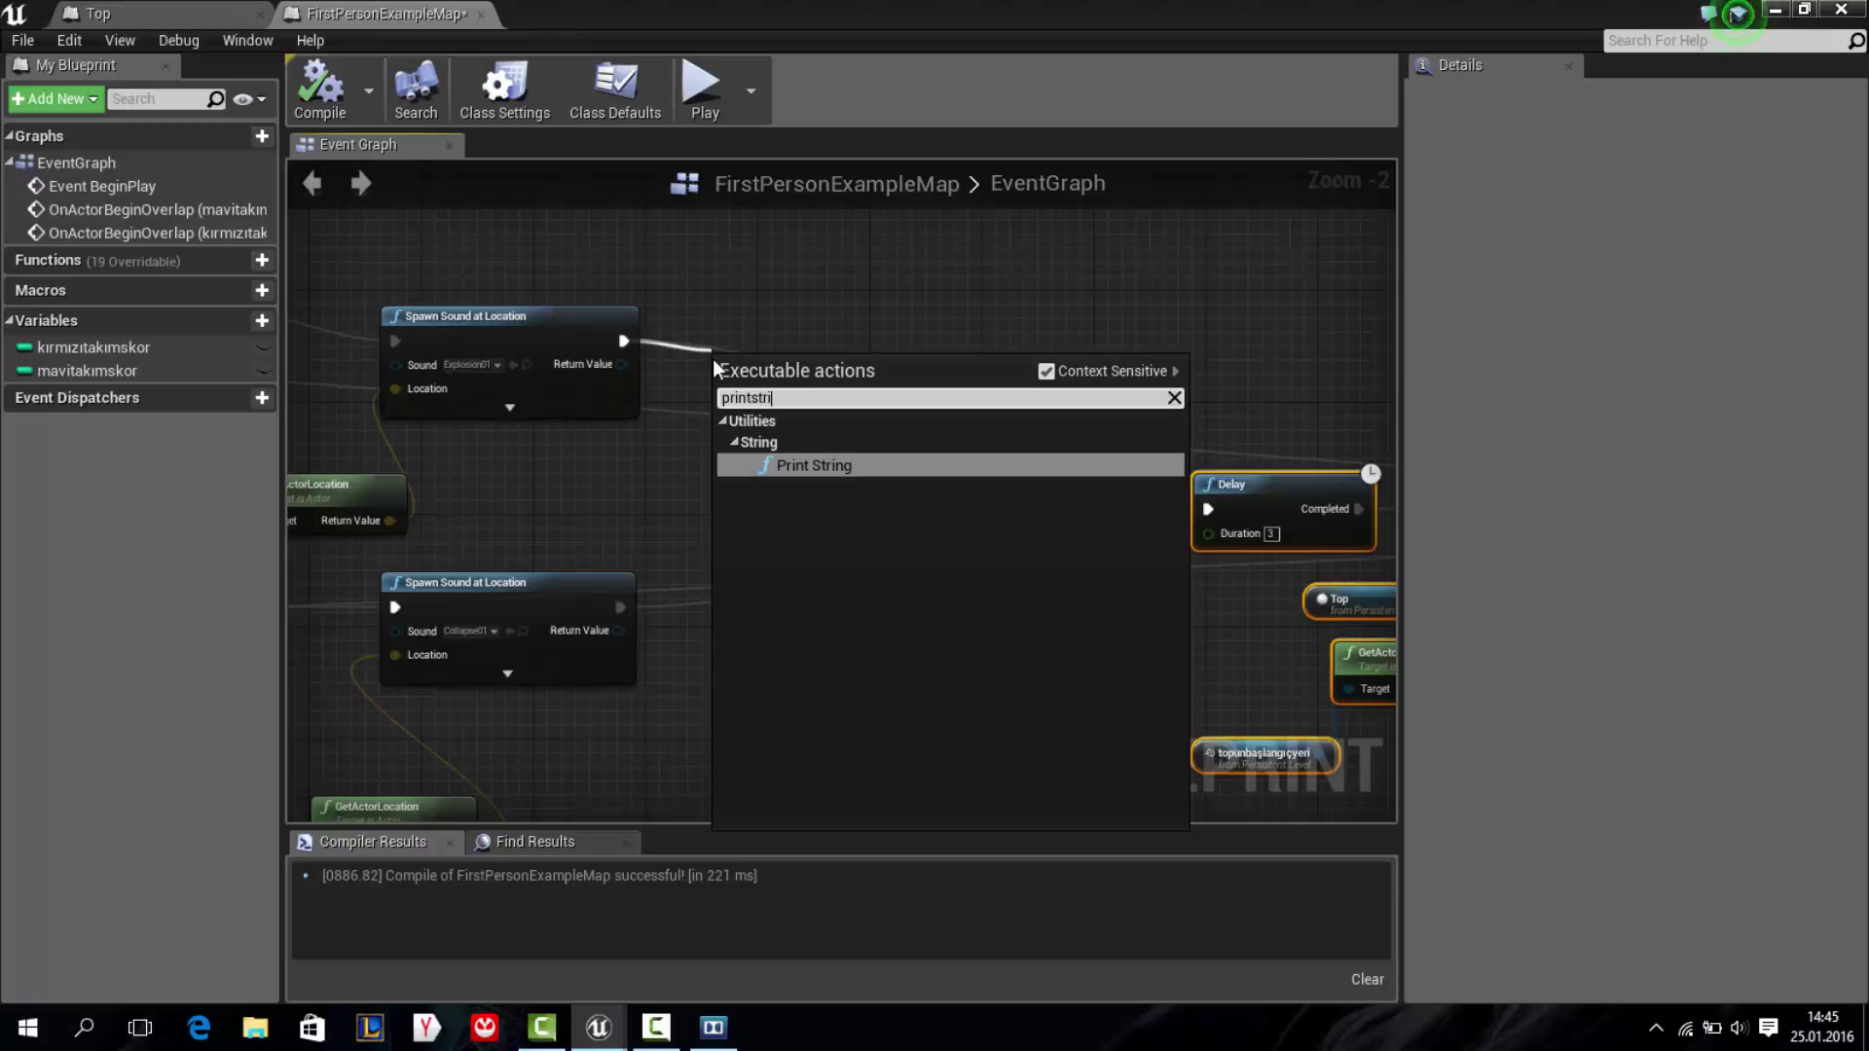
key(Return)
mouse_move(795, 345)
mouse_down()
mouse_move(890, 345)
mouse_move(947, 317)
mouse_move(804, 441)
mouse_up()
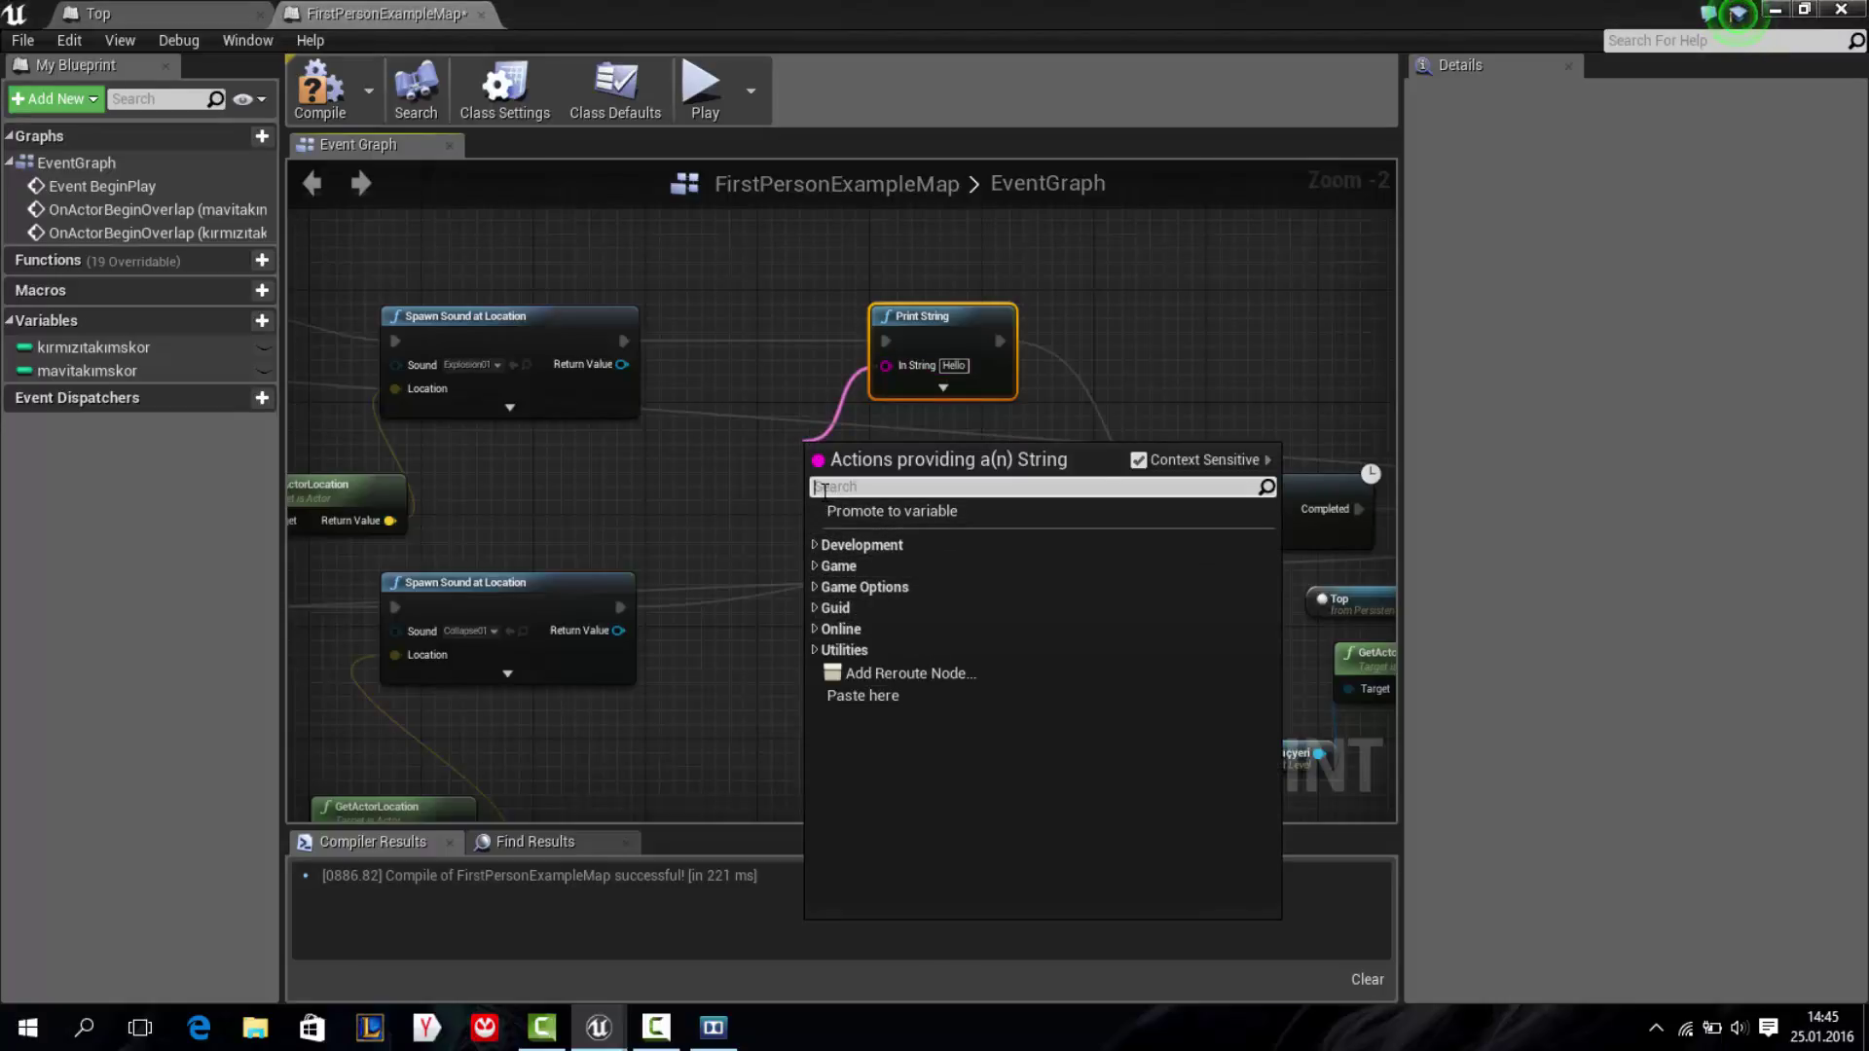
right_drag(872, 410, 903, 405)
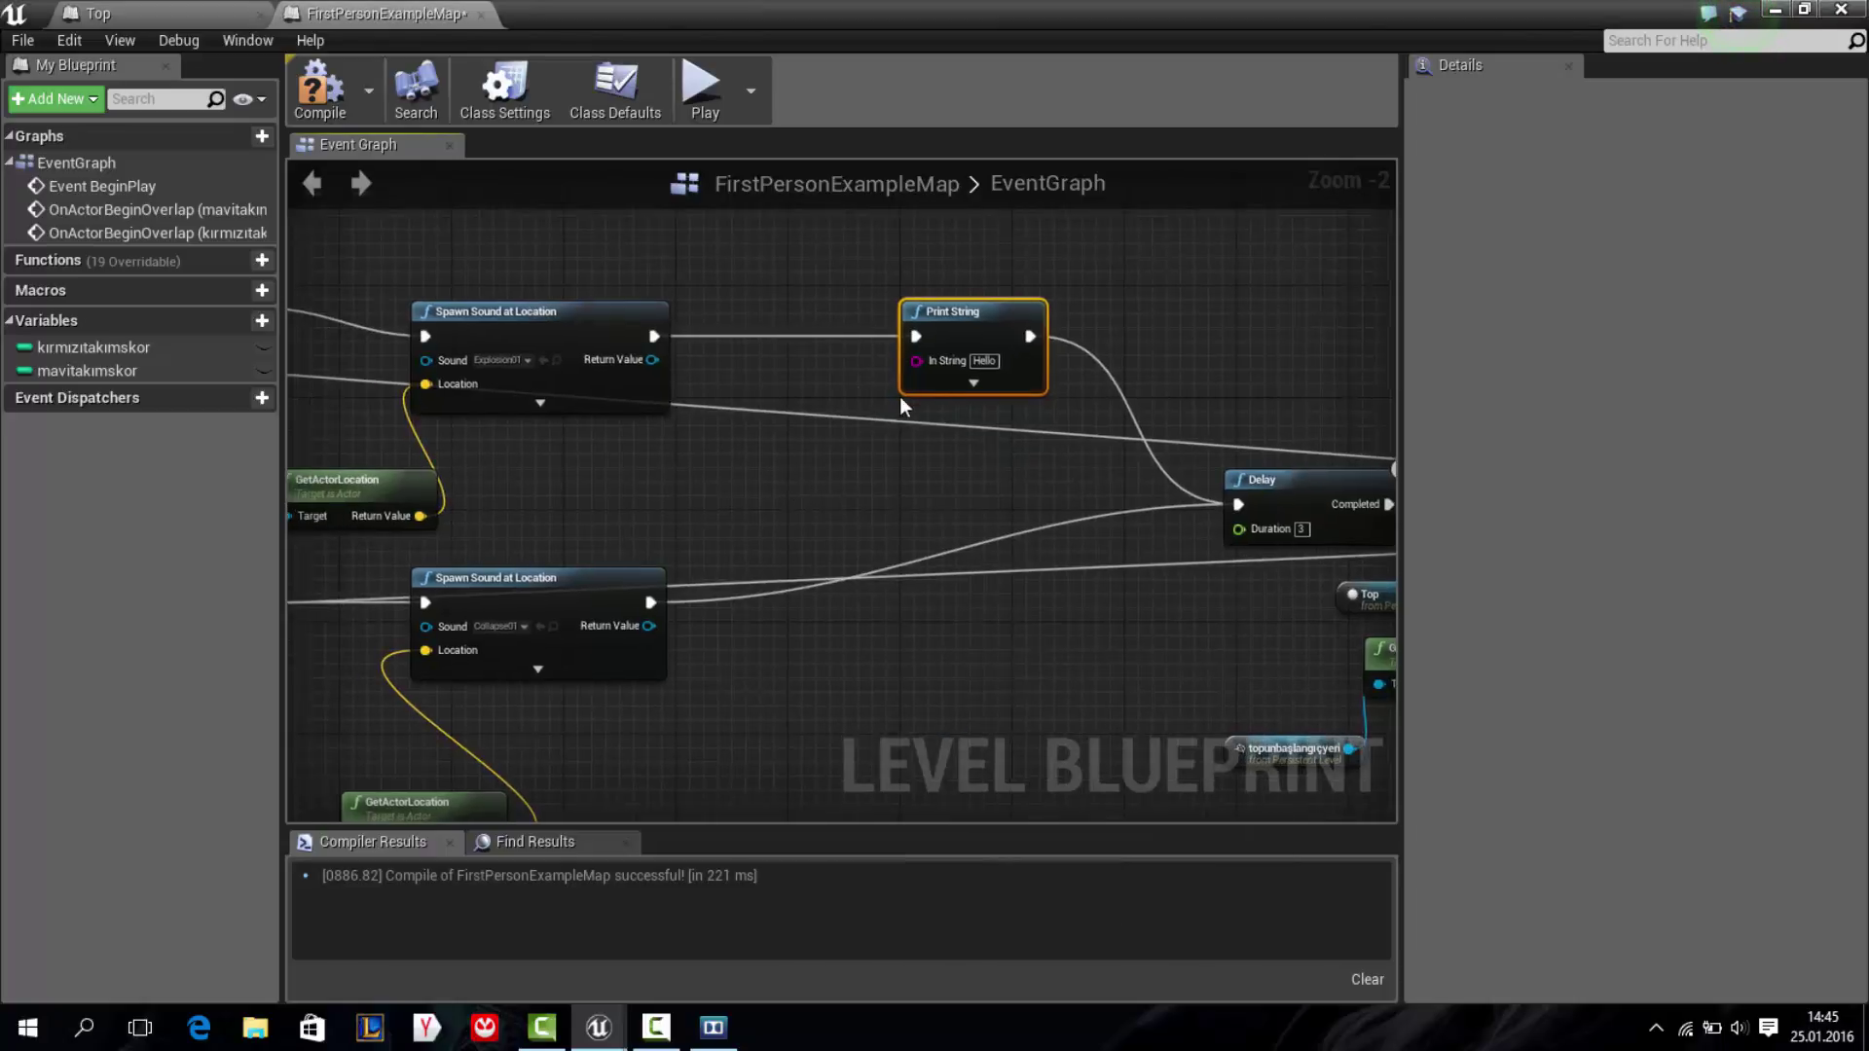
Feed the SET Kırmızıtakımskor value into Print String's In String through an integer-to-string conversion
click(985, 362)
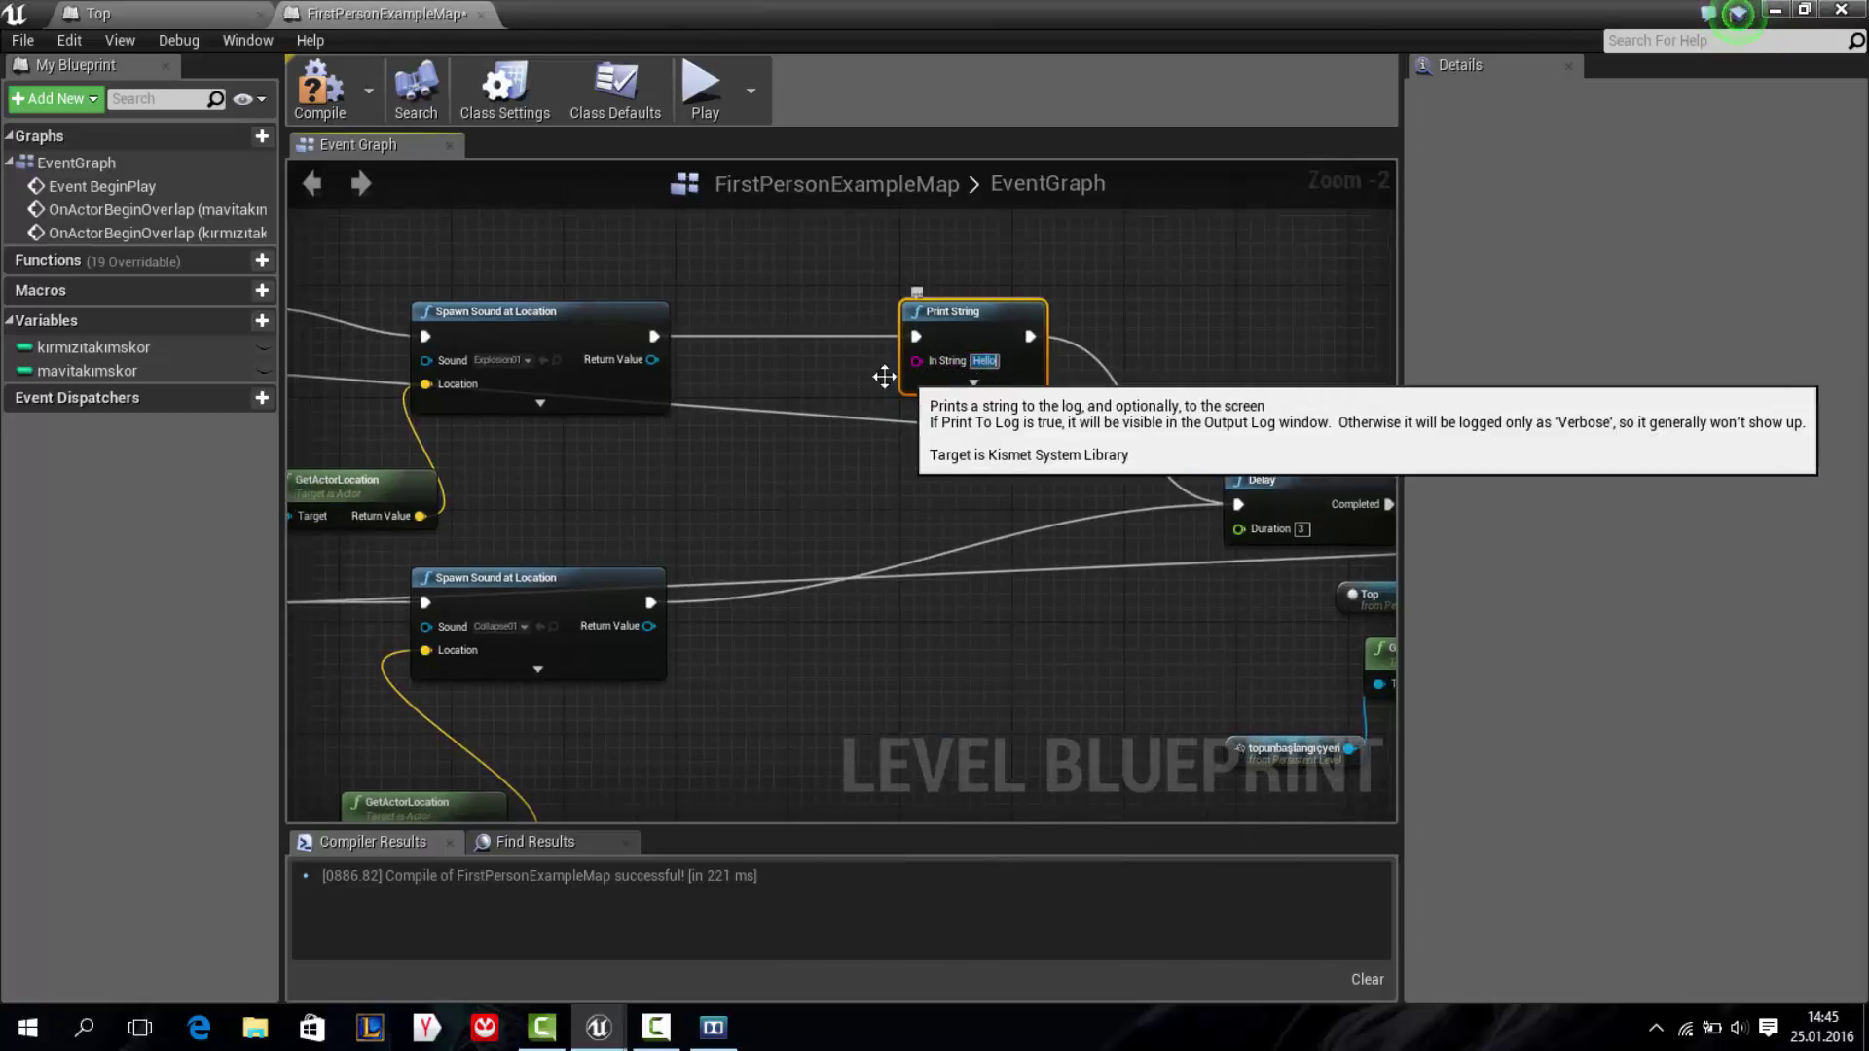
mouse_move(833, 383)
right_down()
mouse_move(977, 382)
mouse_move(1100, 412)
right_up()
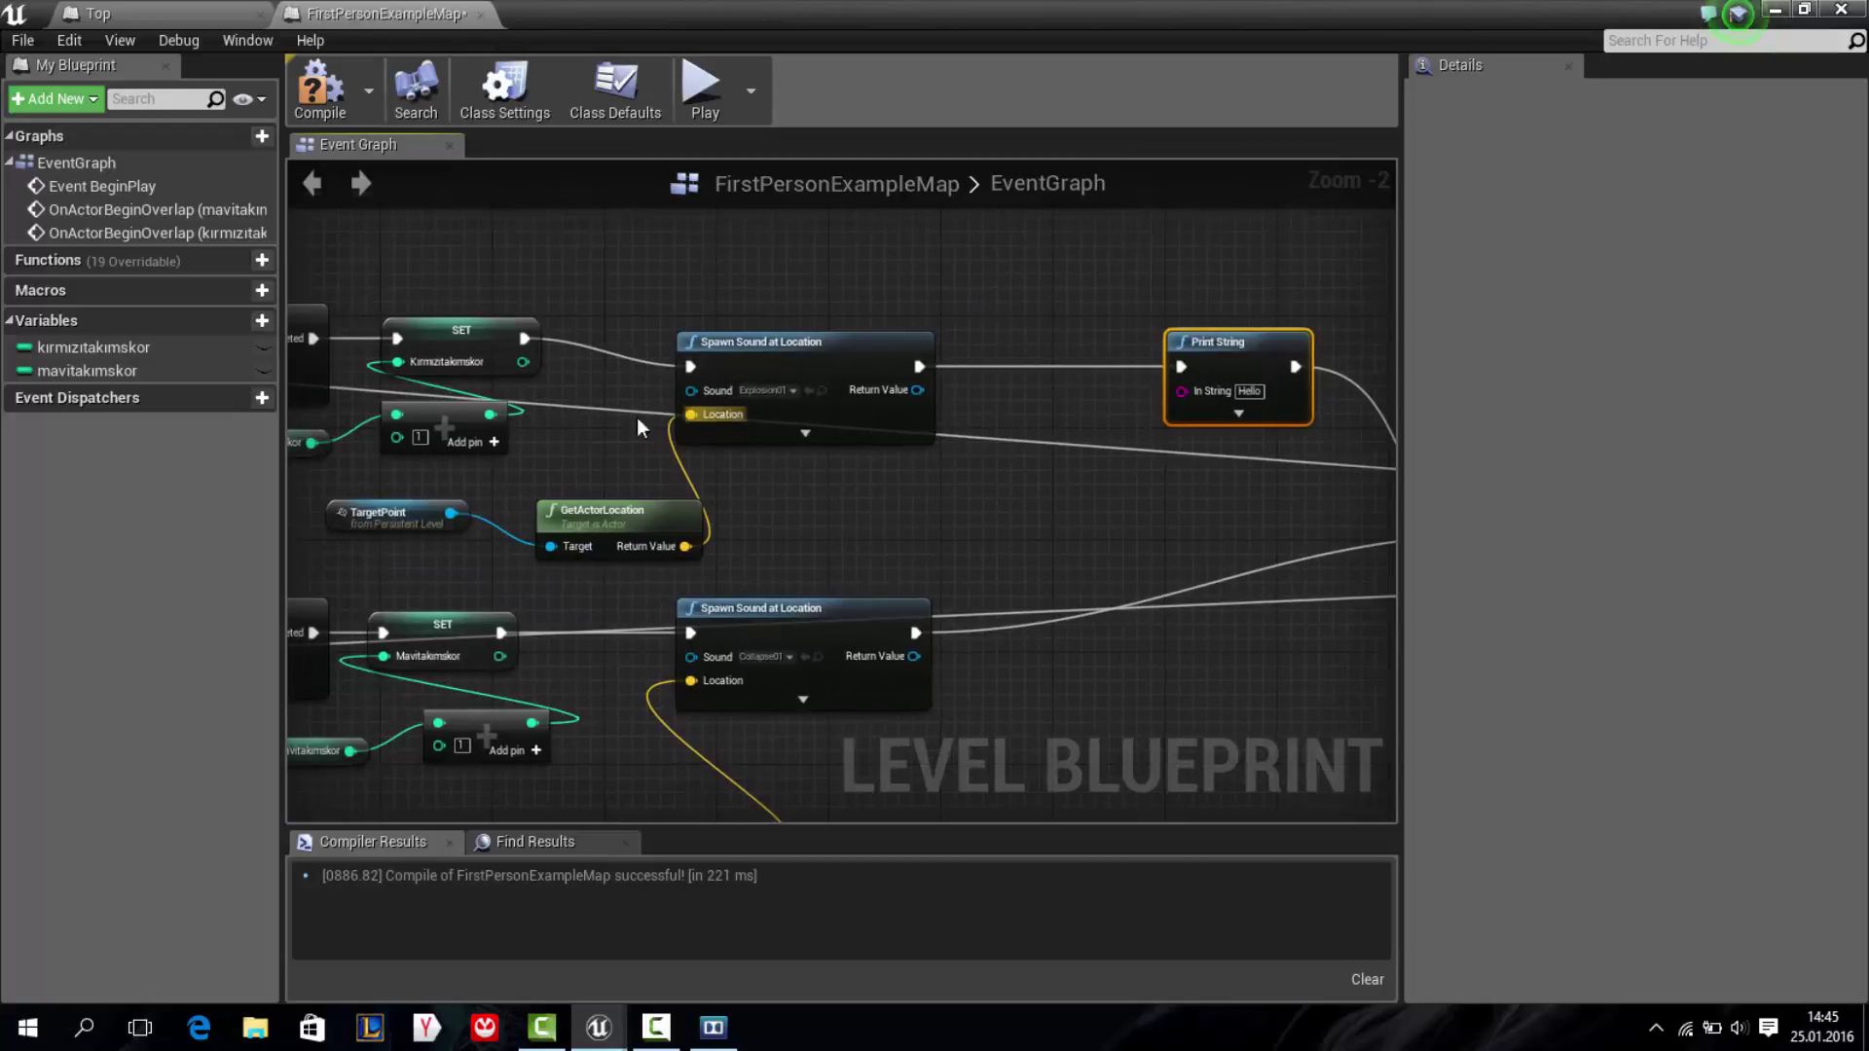
drag(524, 361, 1195, 399)
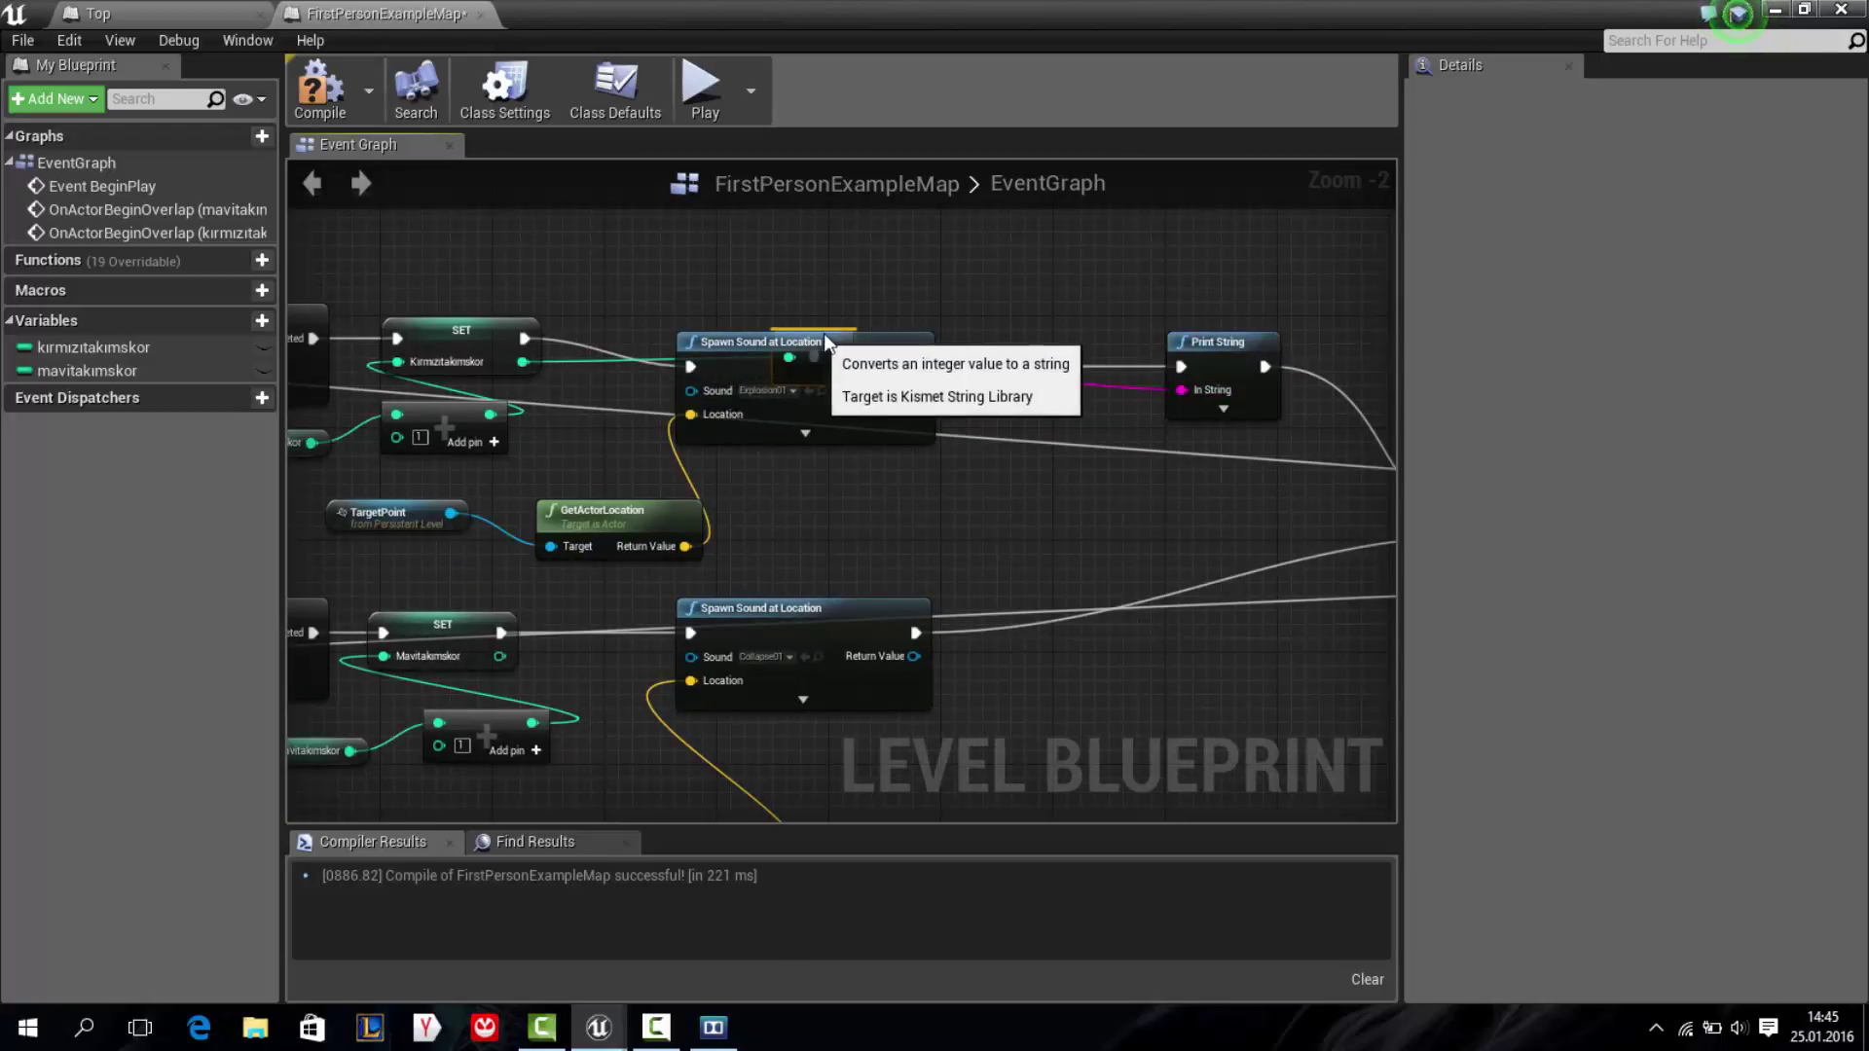
drag(816, 340, 1040, 477)
right_drag(621, 643, 558, 512)
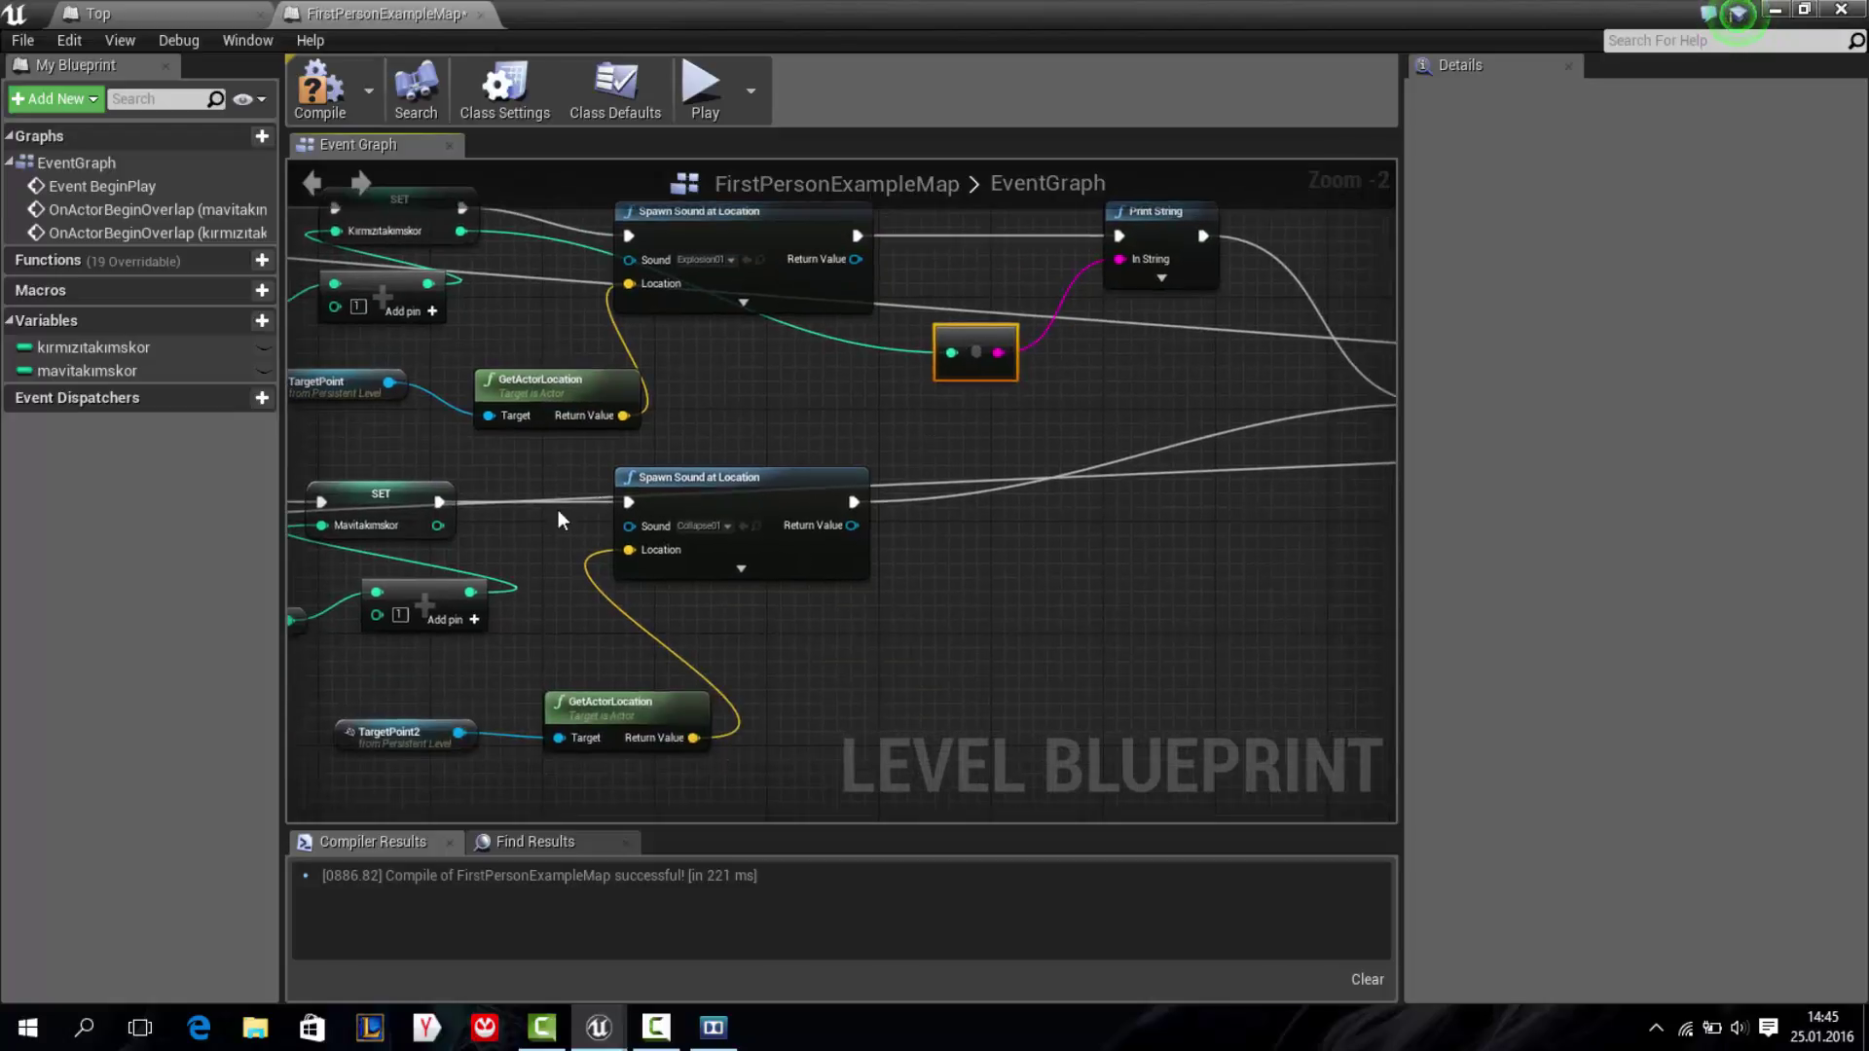
mouse_move(436, 527)
mouse_down()
mouse_move(525, 522)
mouse_move(392, 525)
mouse_up()
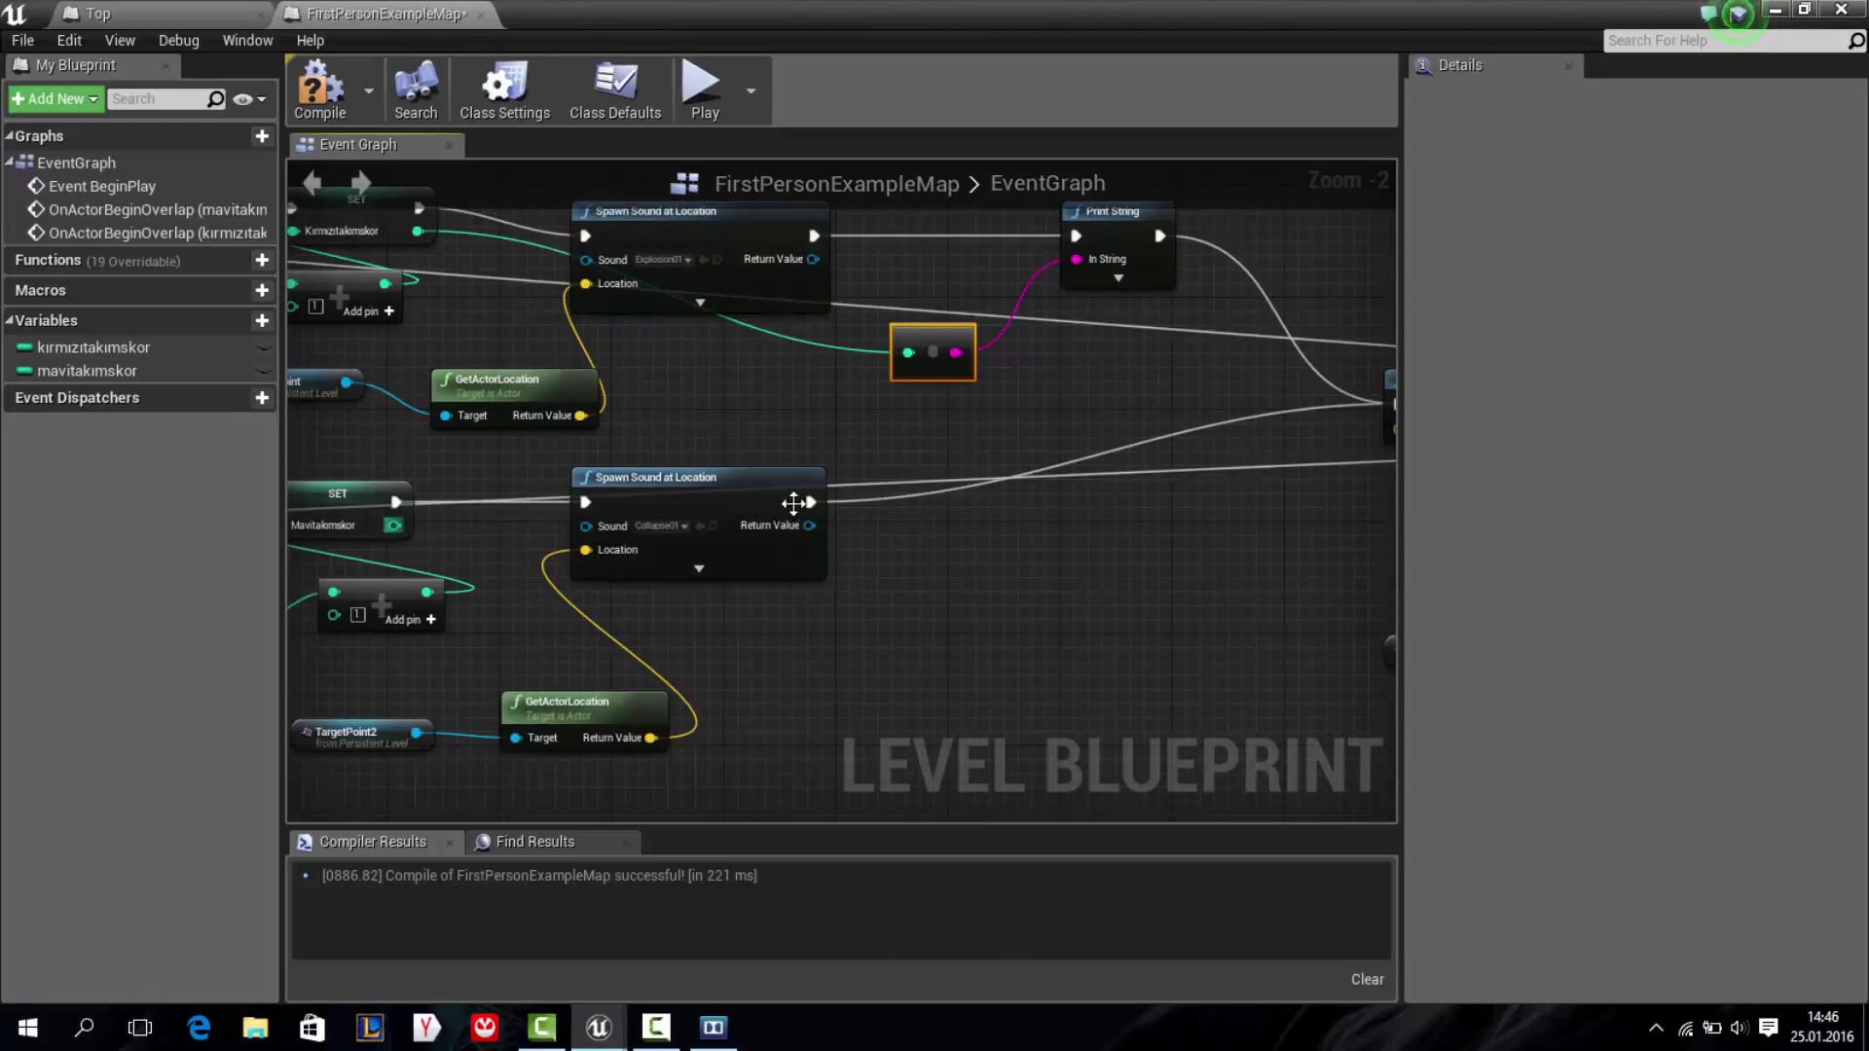
Delete the SuggestProjectileVelocity node mistakenly added after the lower goal sound
drag(809, 502, 952, 500)
text(pri)
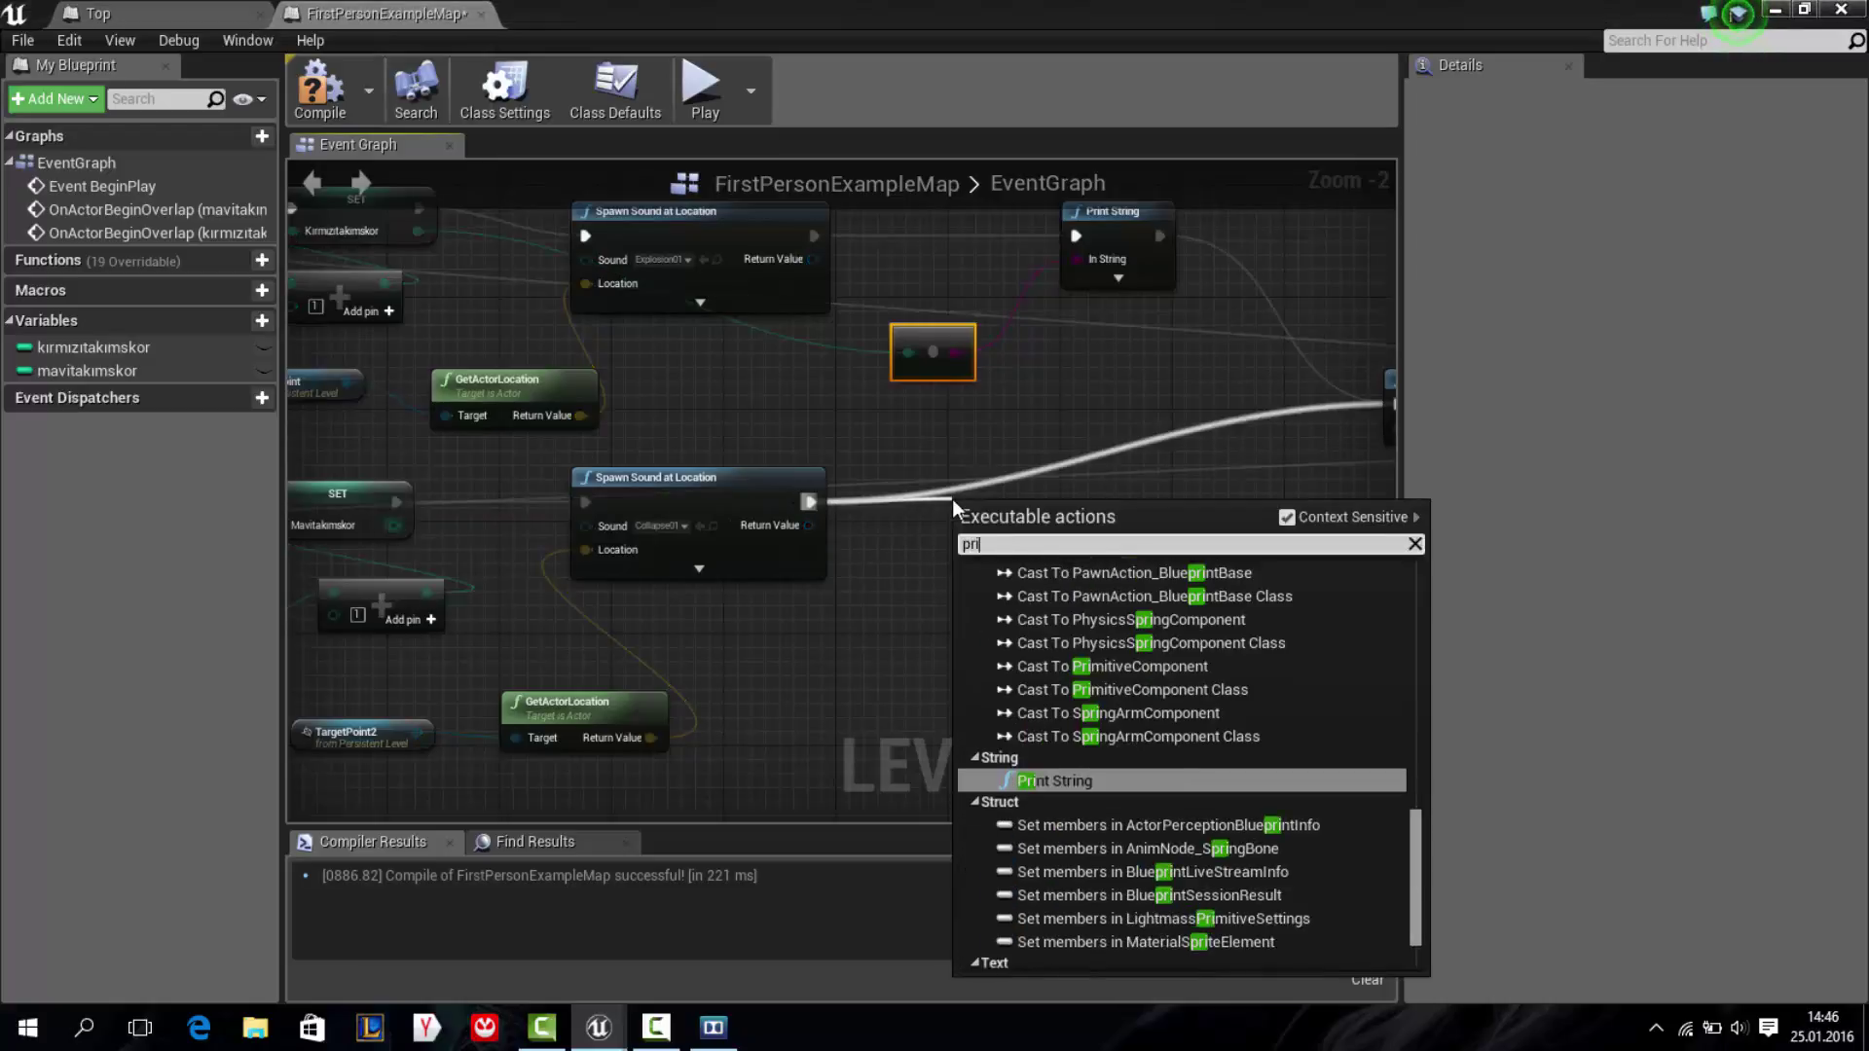
key(BackSpace)
text(oj)
key(Return)
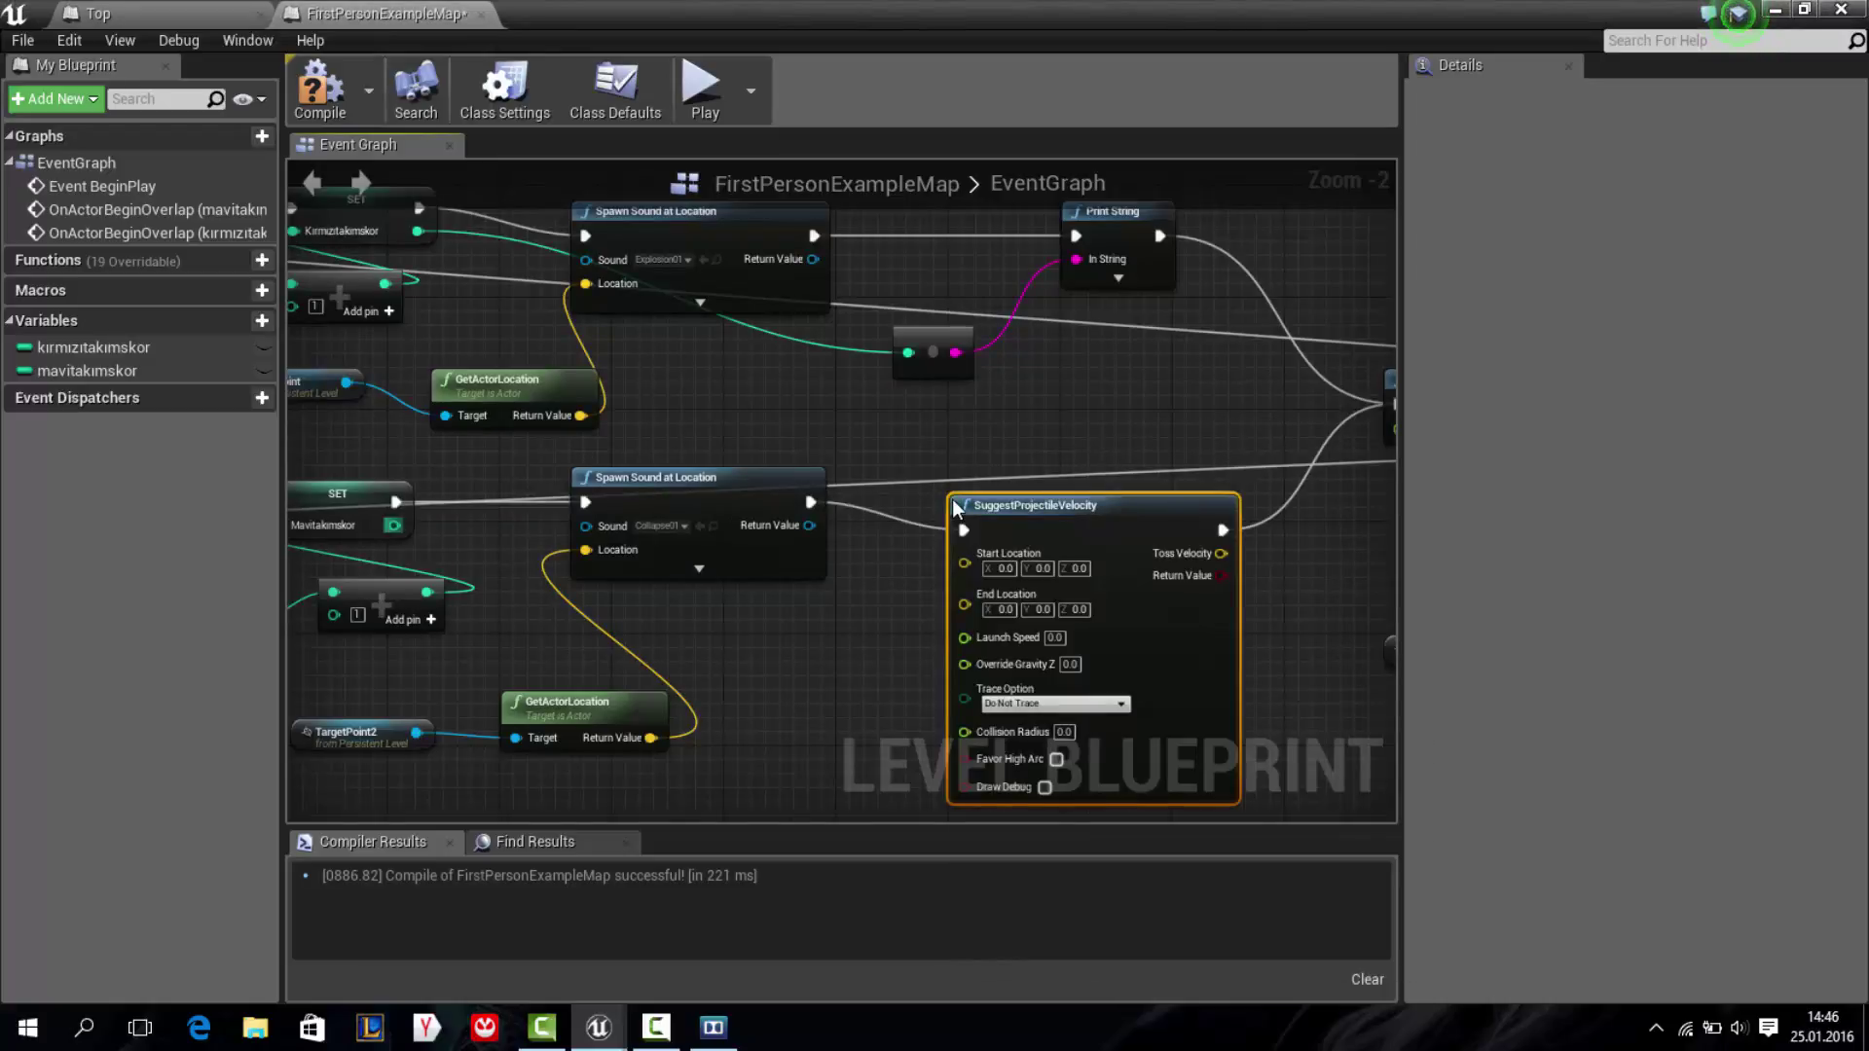
key(Delete)
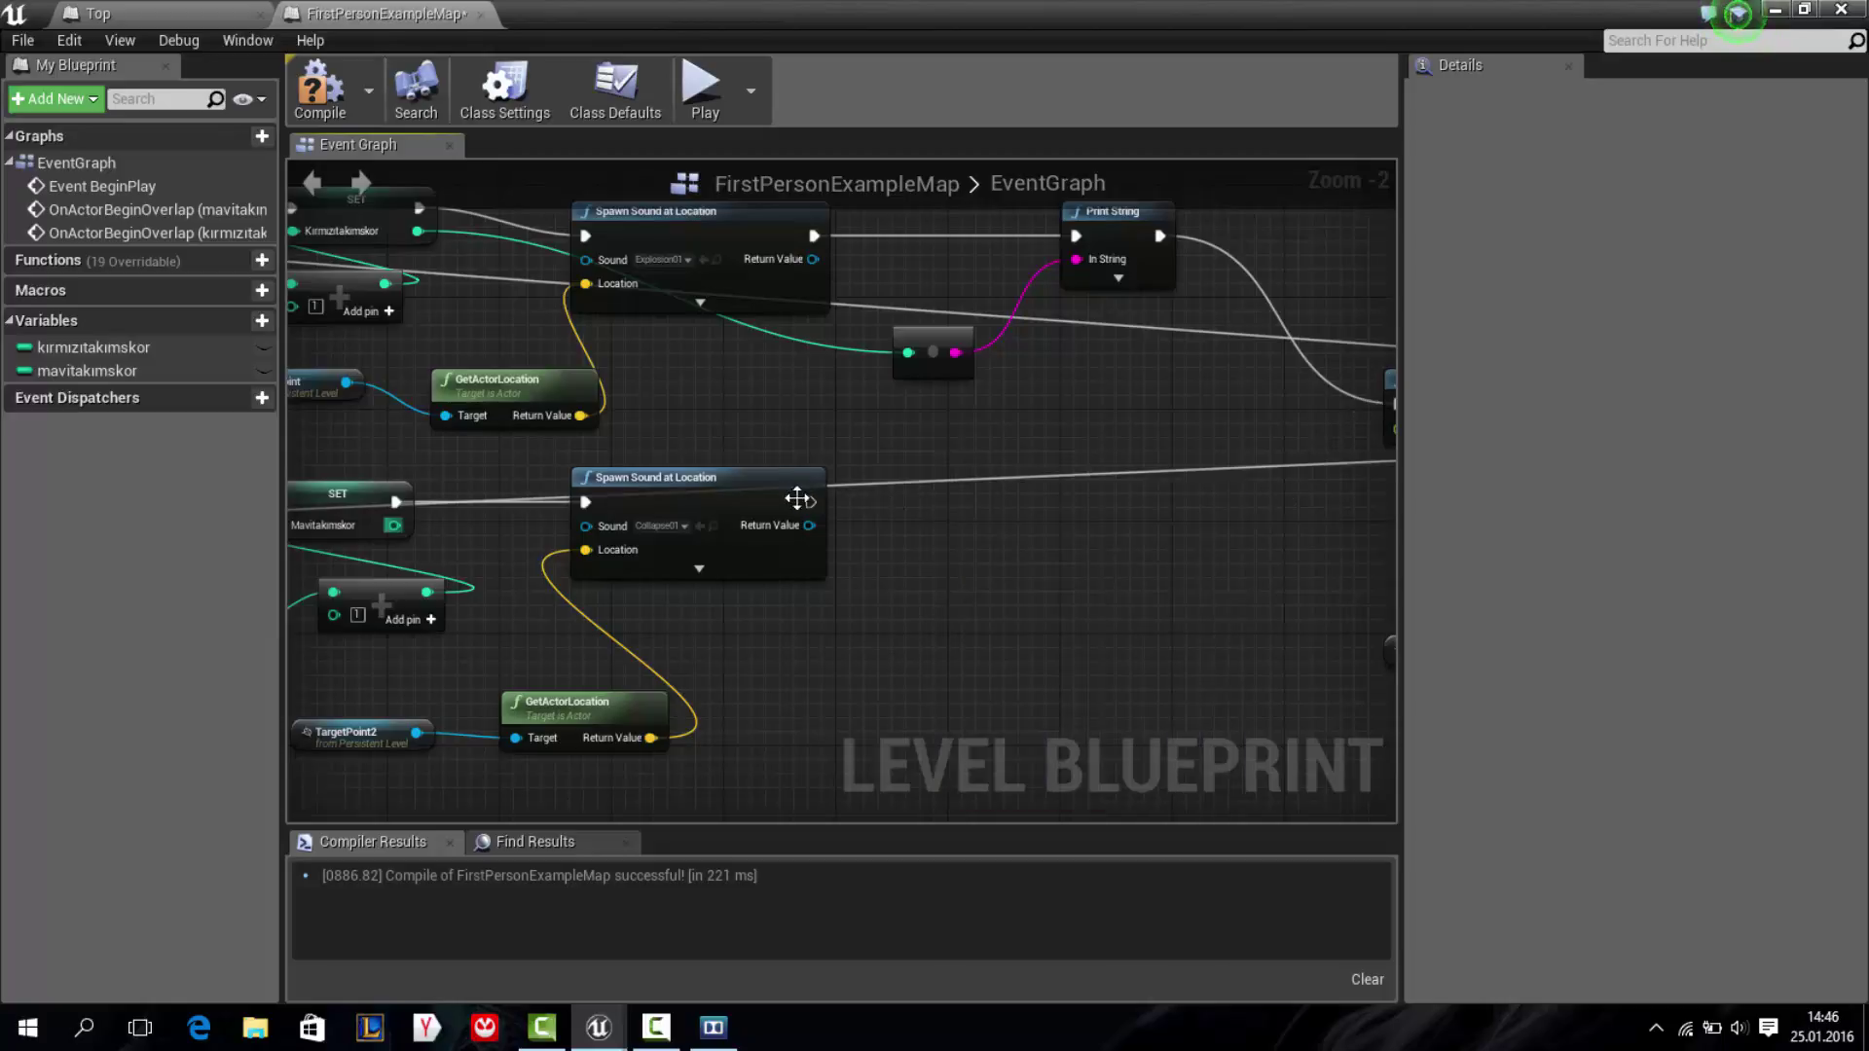
Add a Print String after the lower goal sound that prints mavitakımskor and continues to Delay
drag(808, 502, 902, 506)
text(pri)
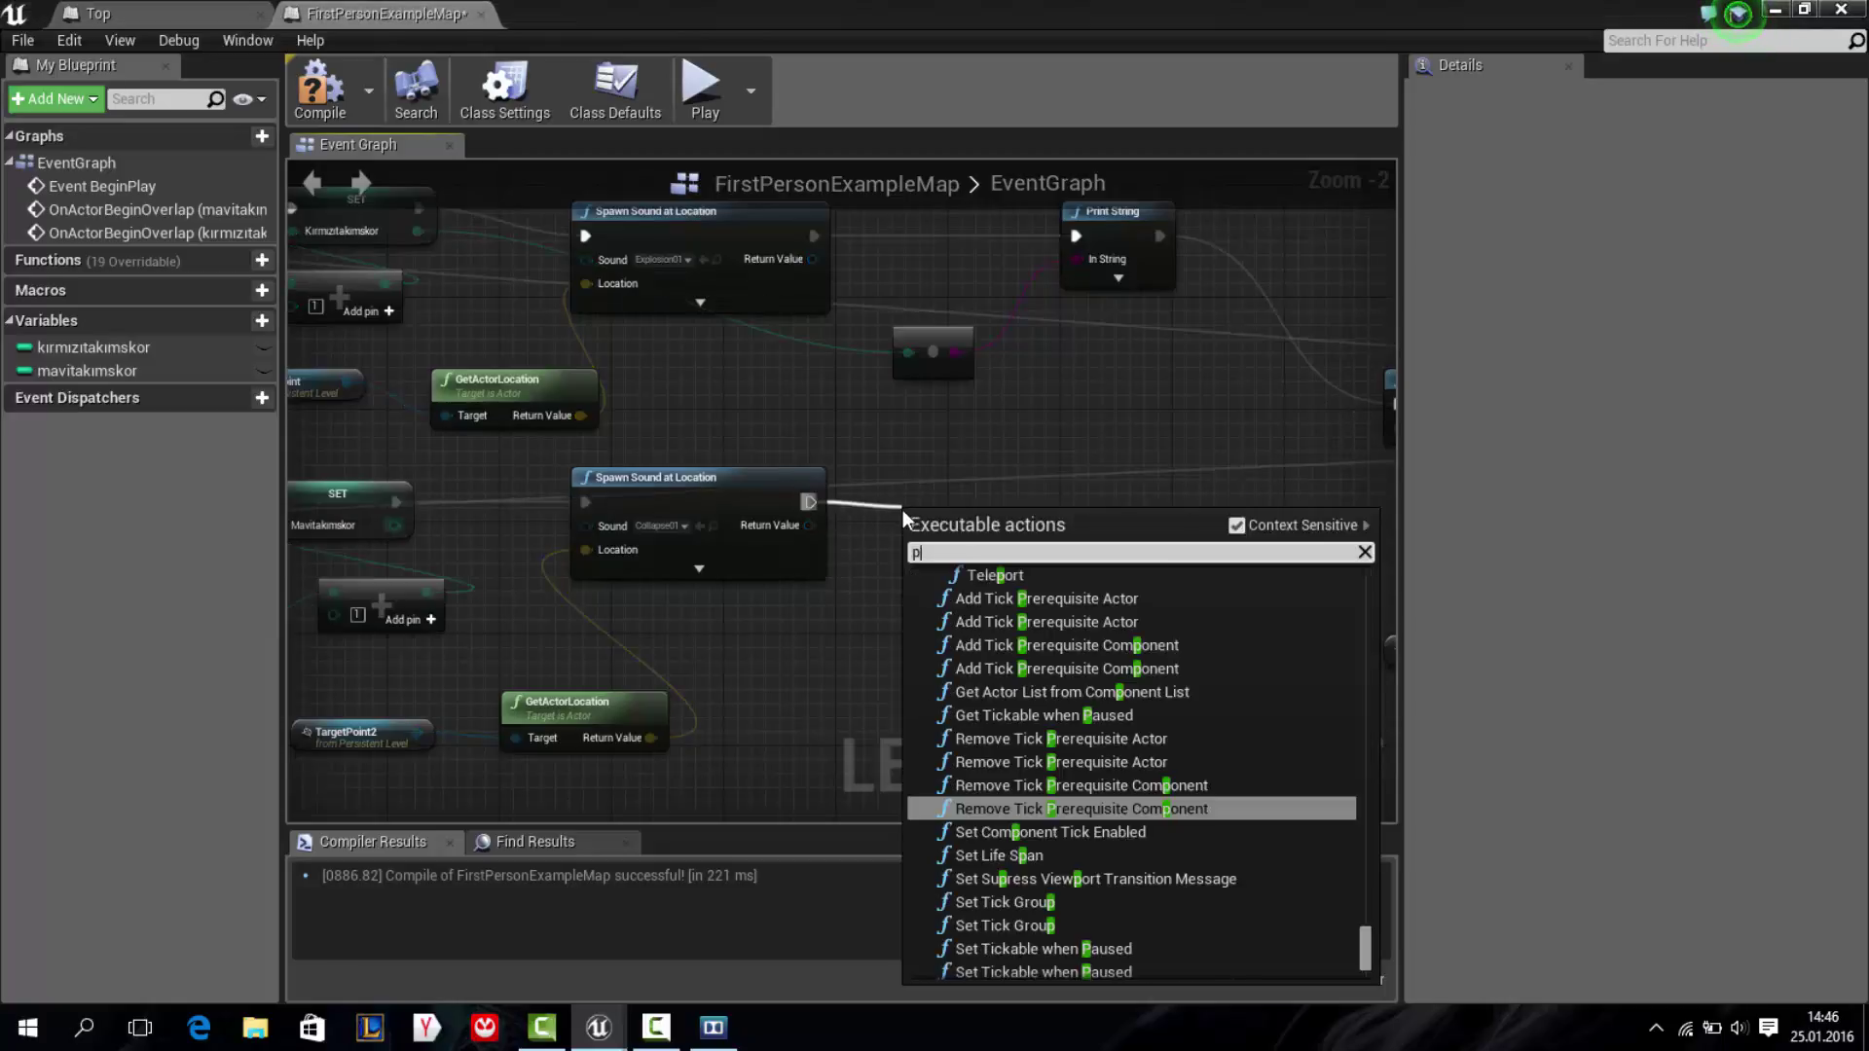
key(Return)
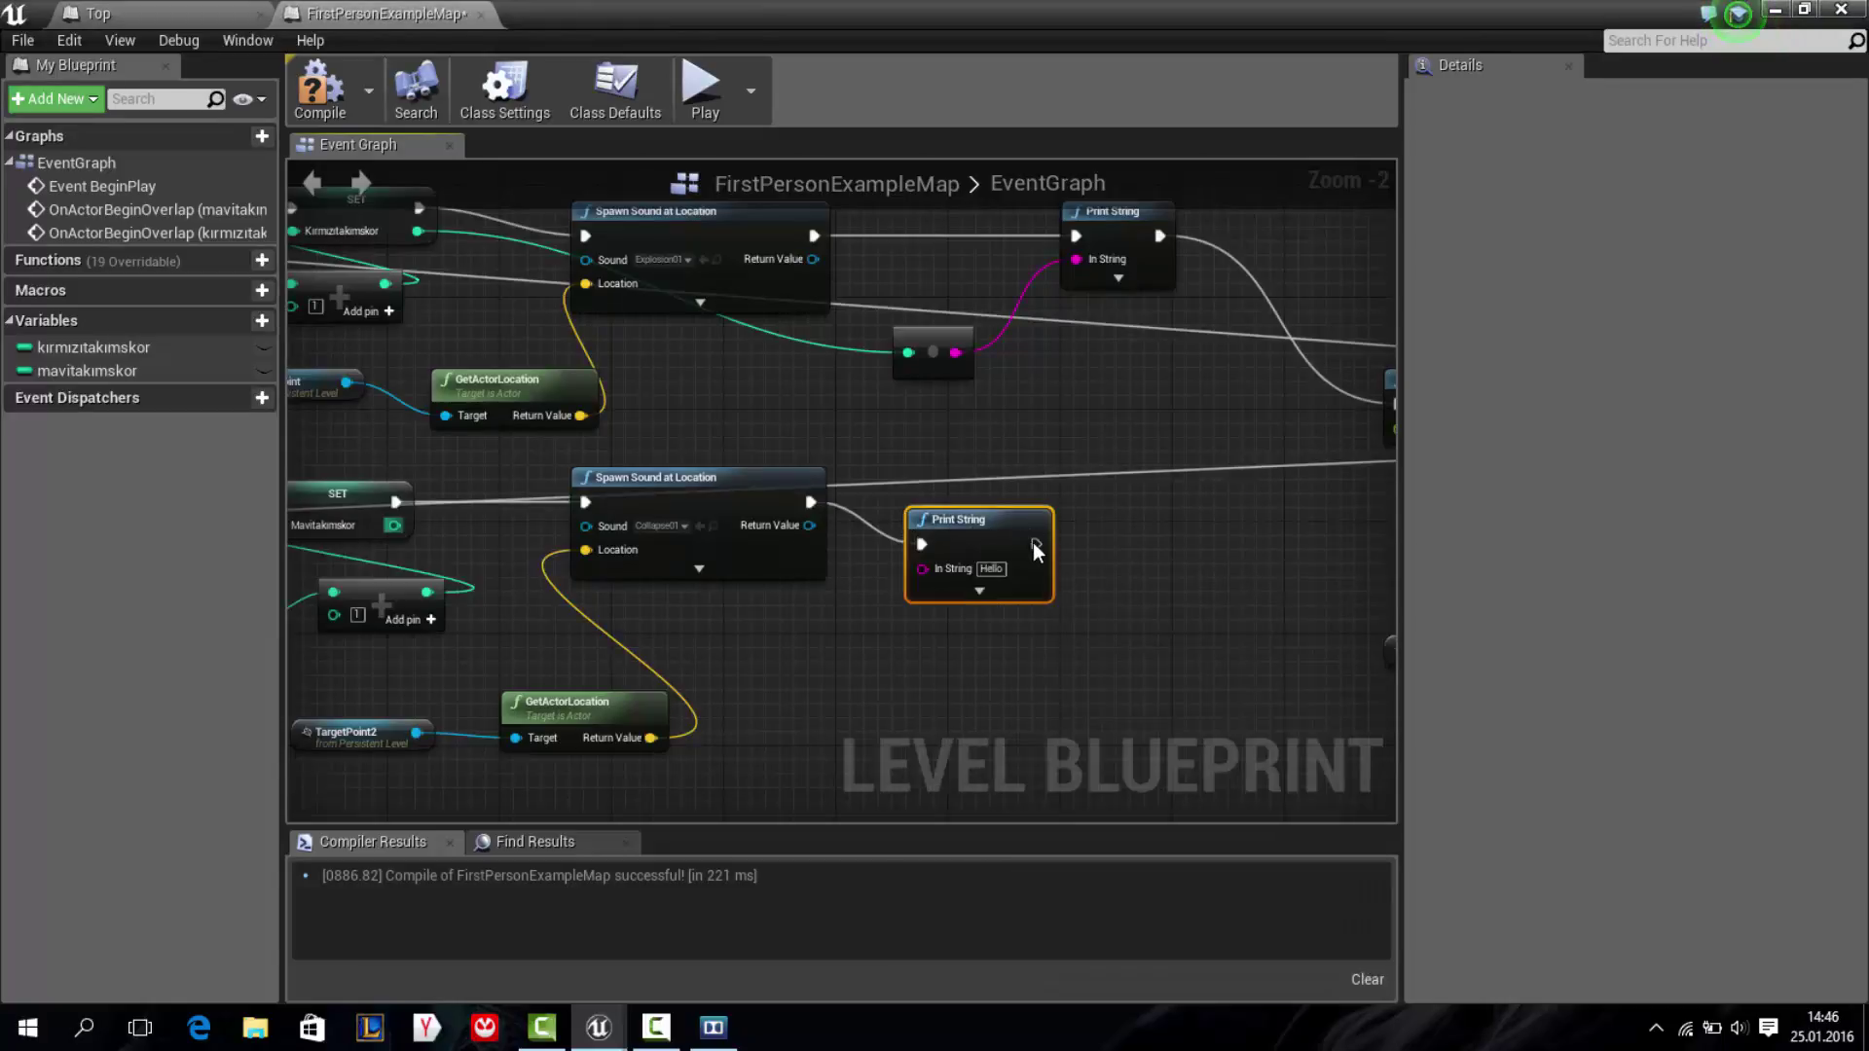
drag(1033, 543, 1115, 407)
right_drag(330, 505, 619, 452)
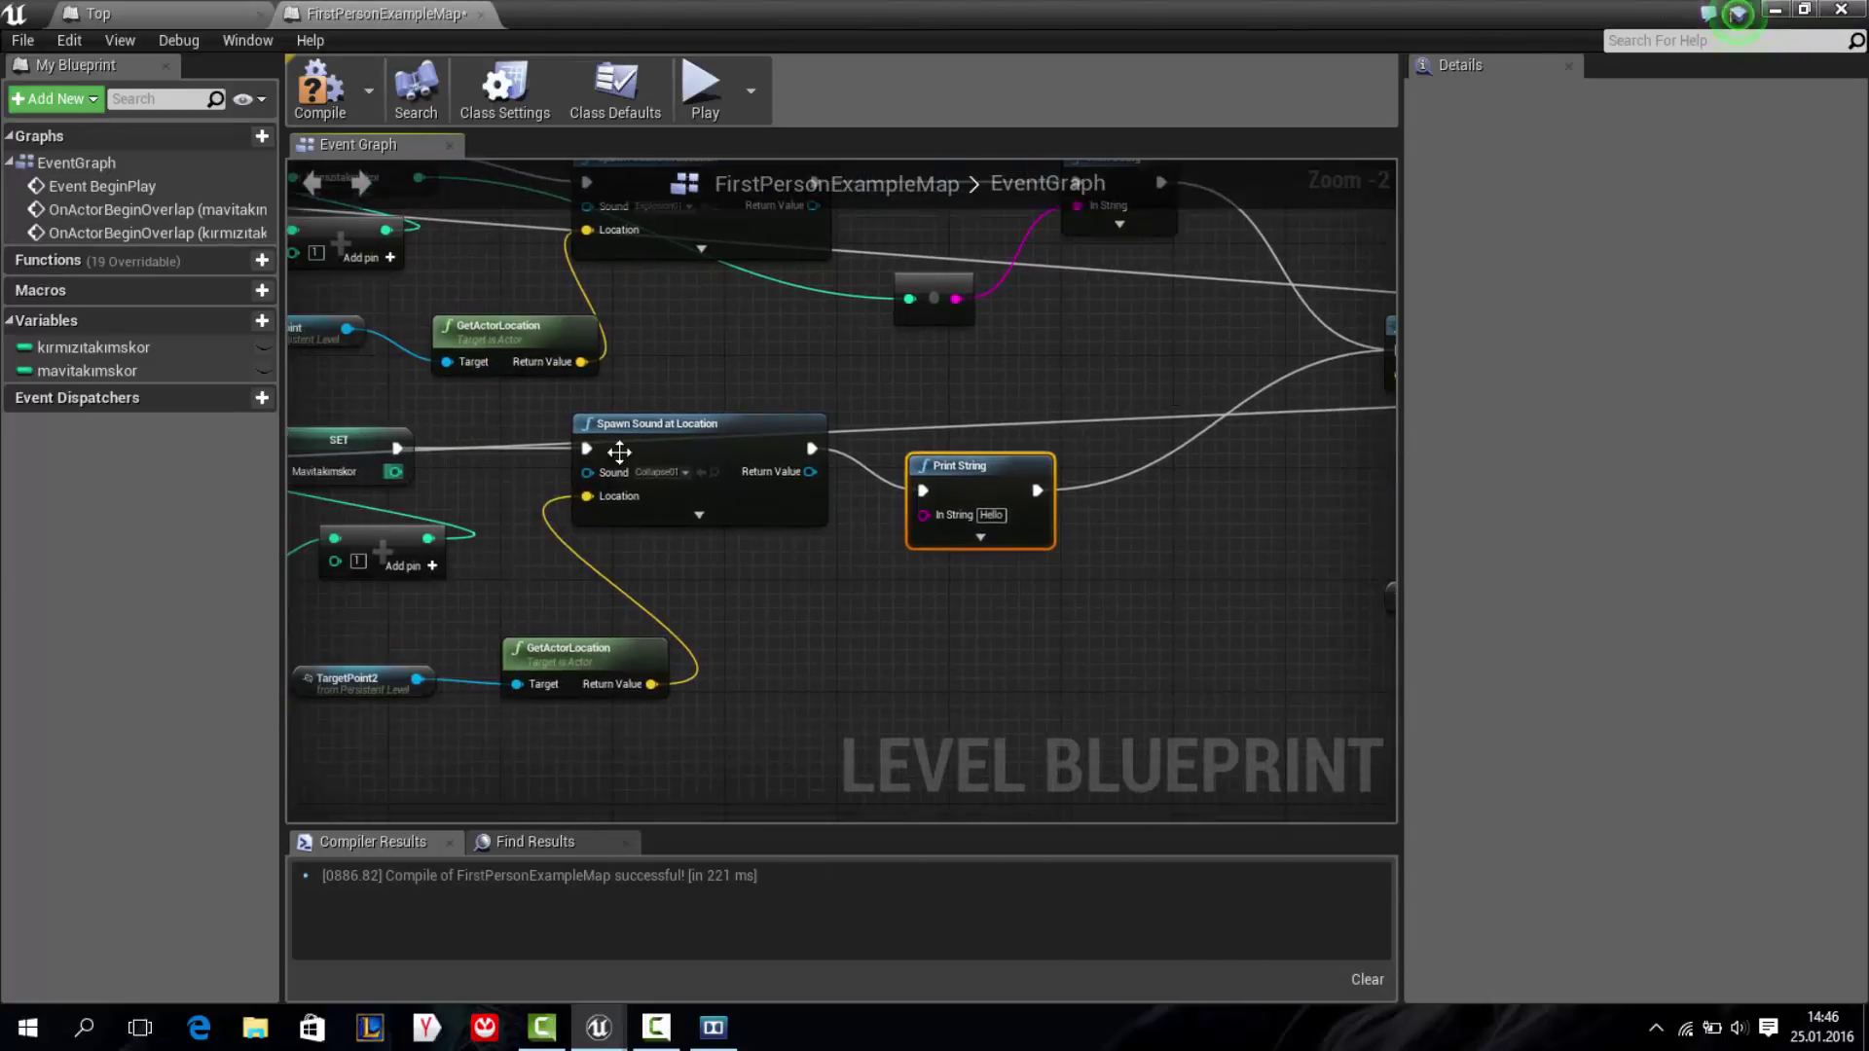
drag(390, 476, 923, 515)
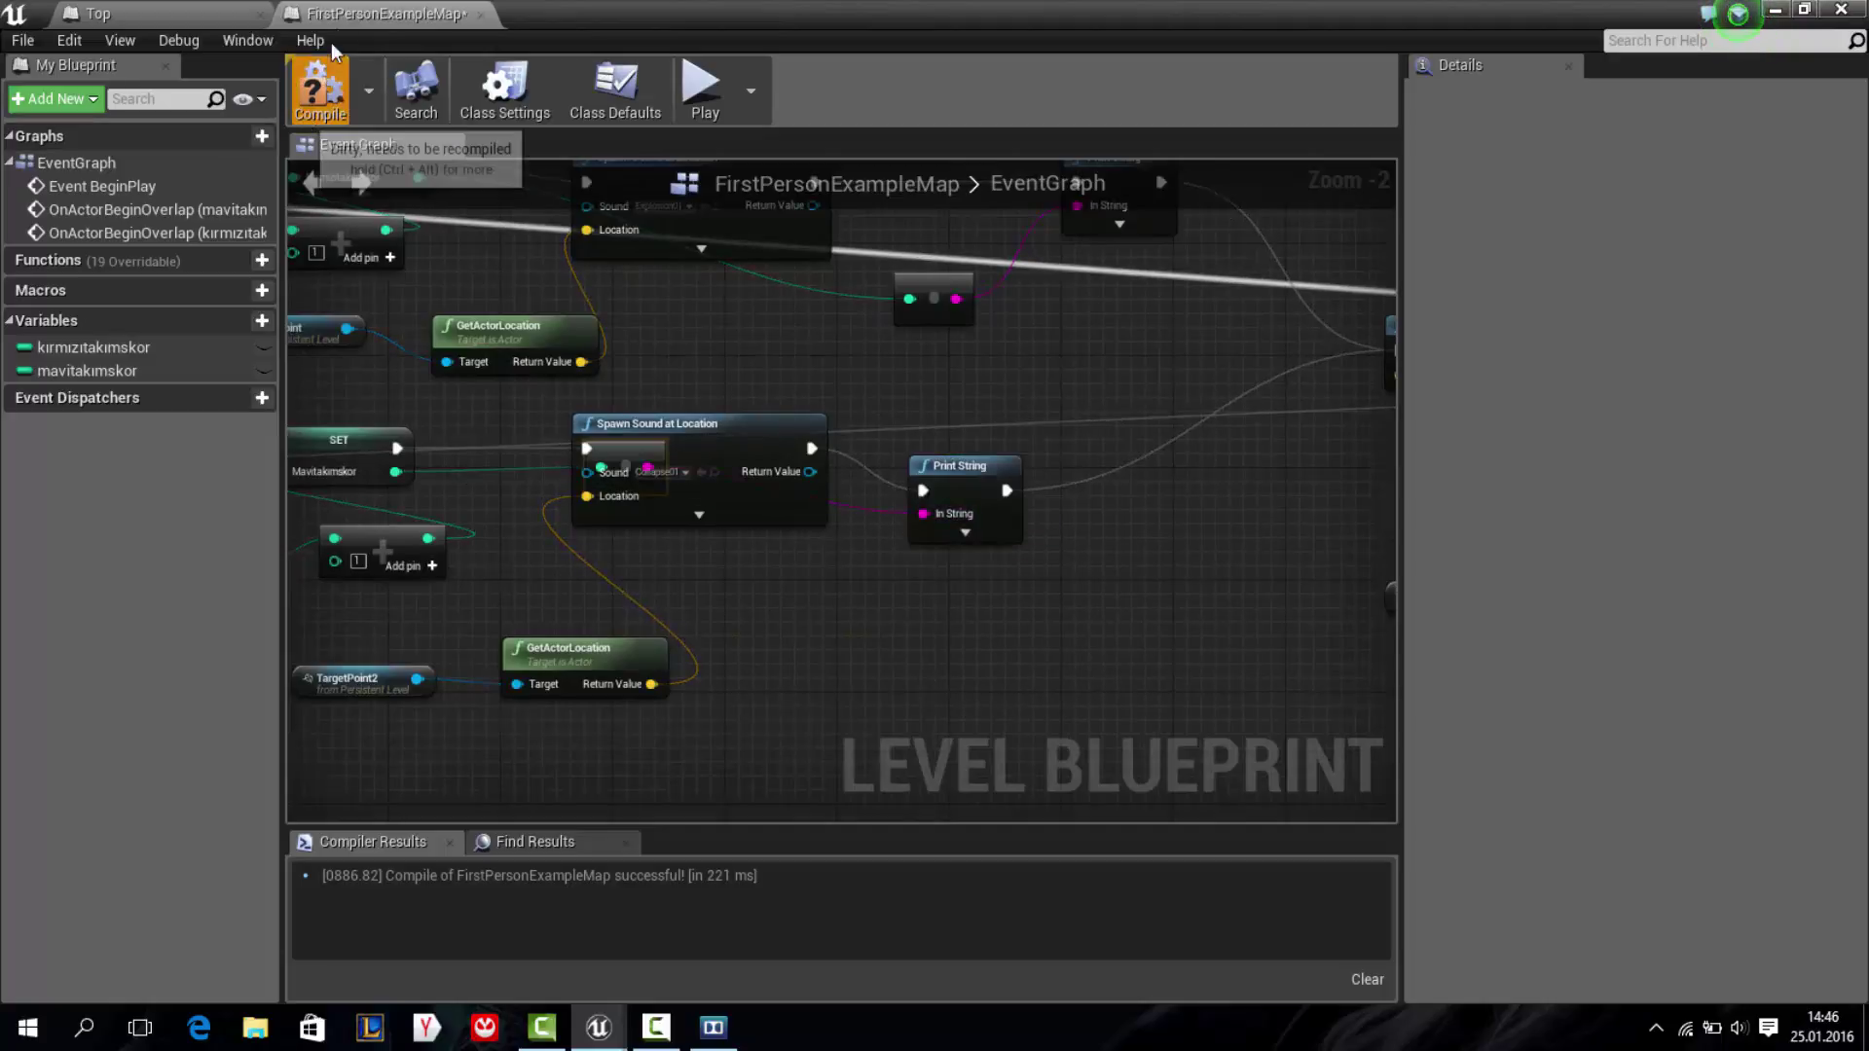
click(1789, 12)
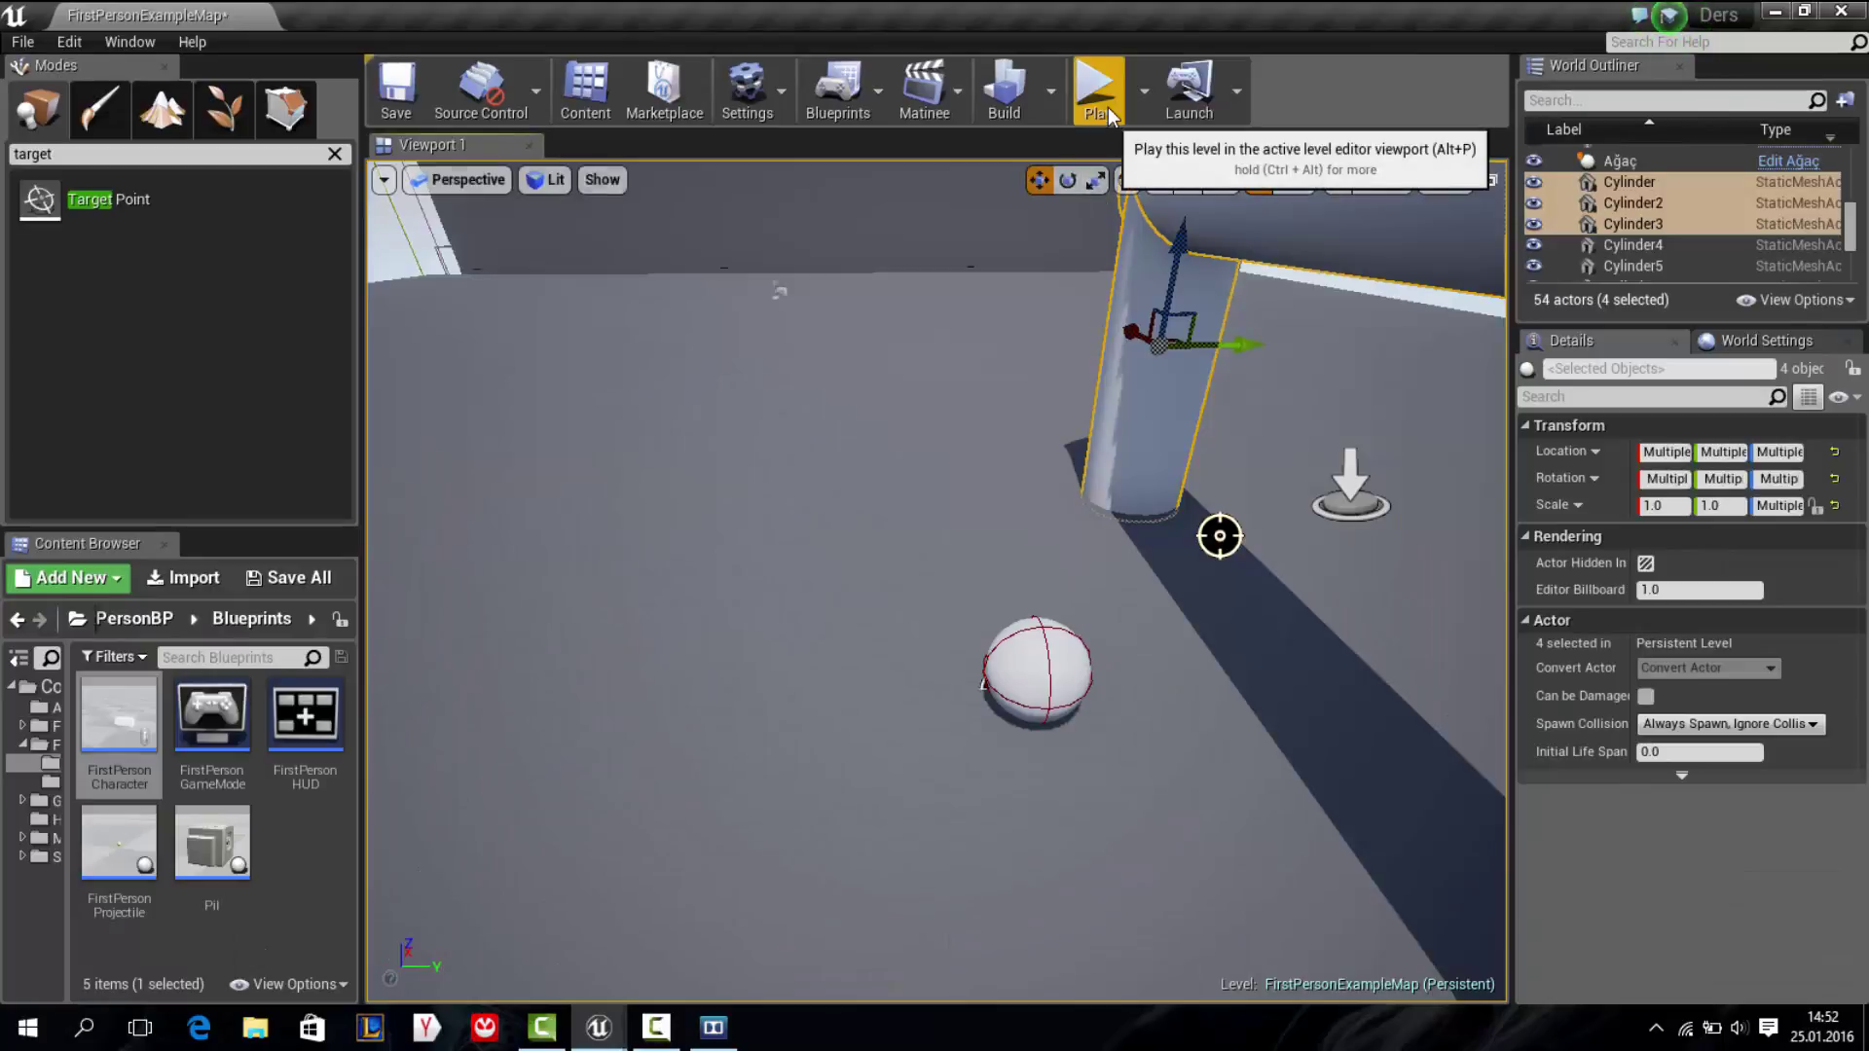
click(1097, 93)
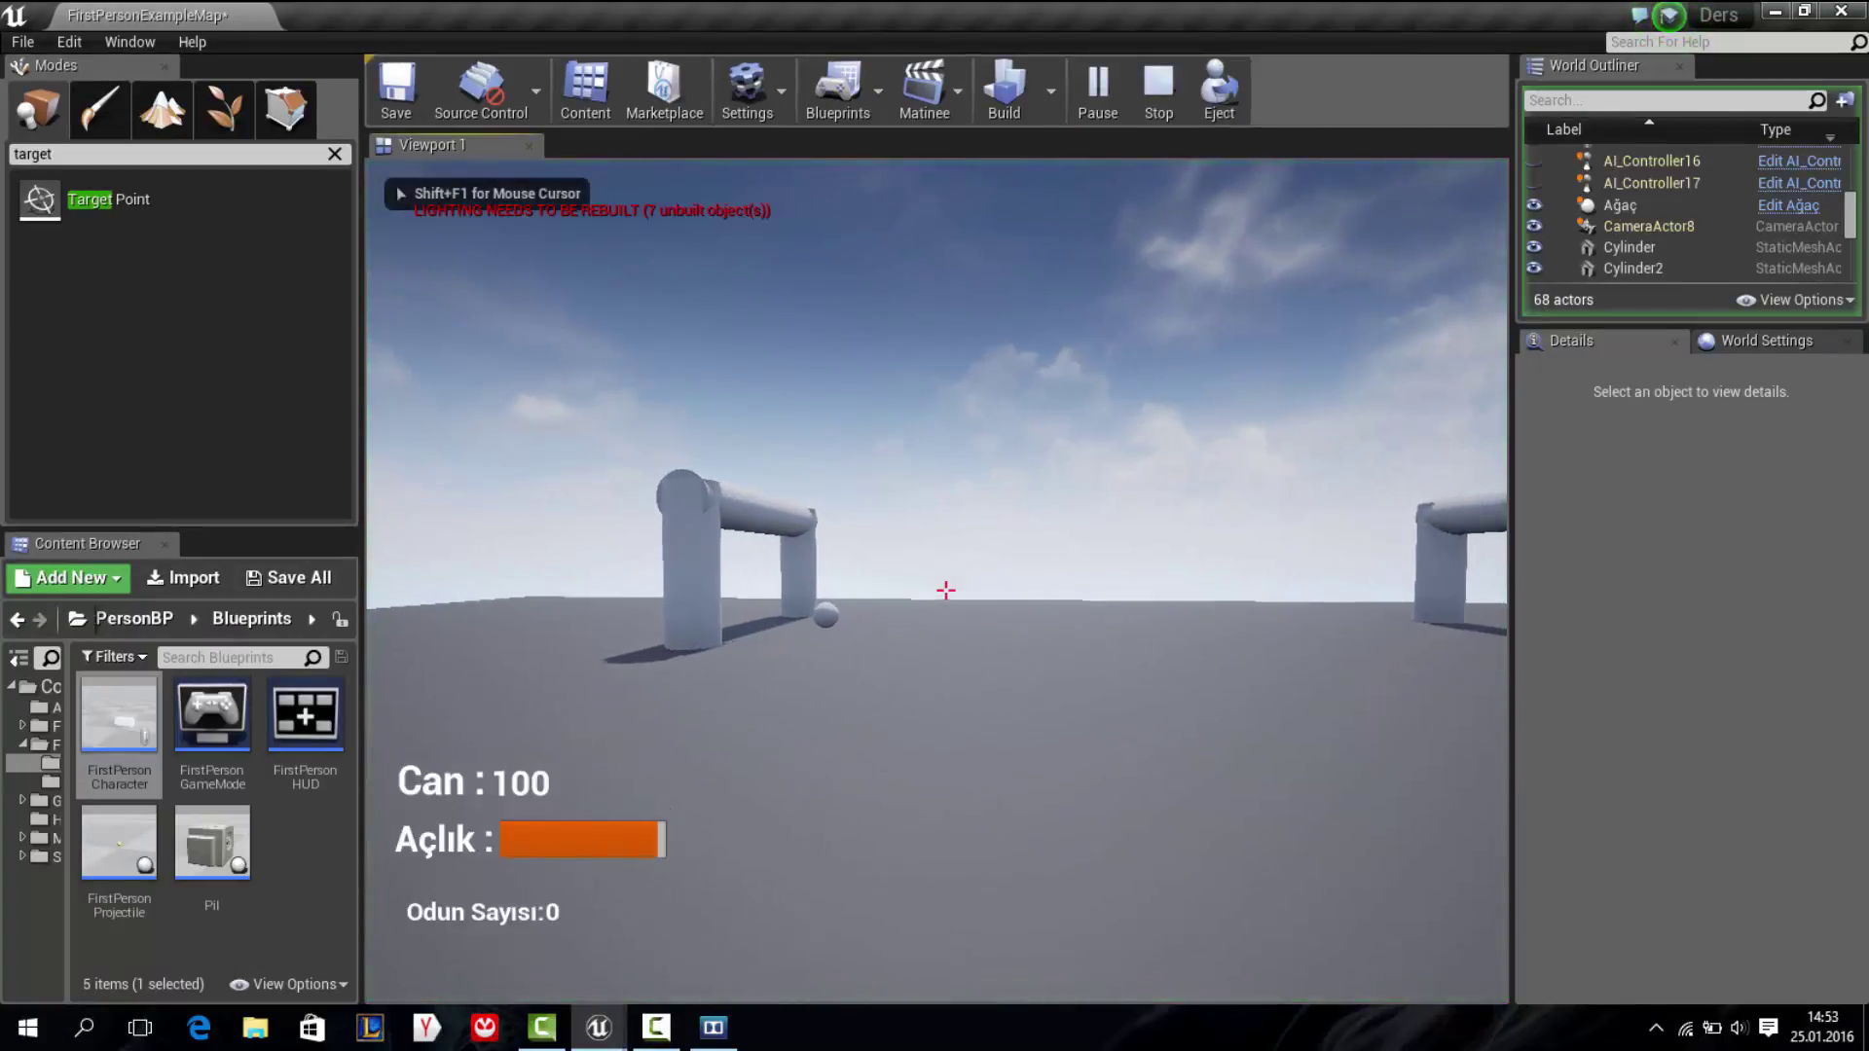
key(w)
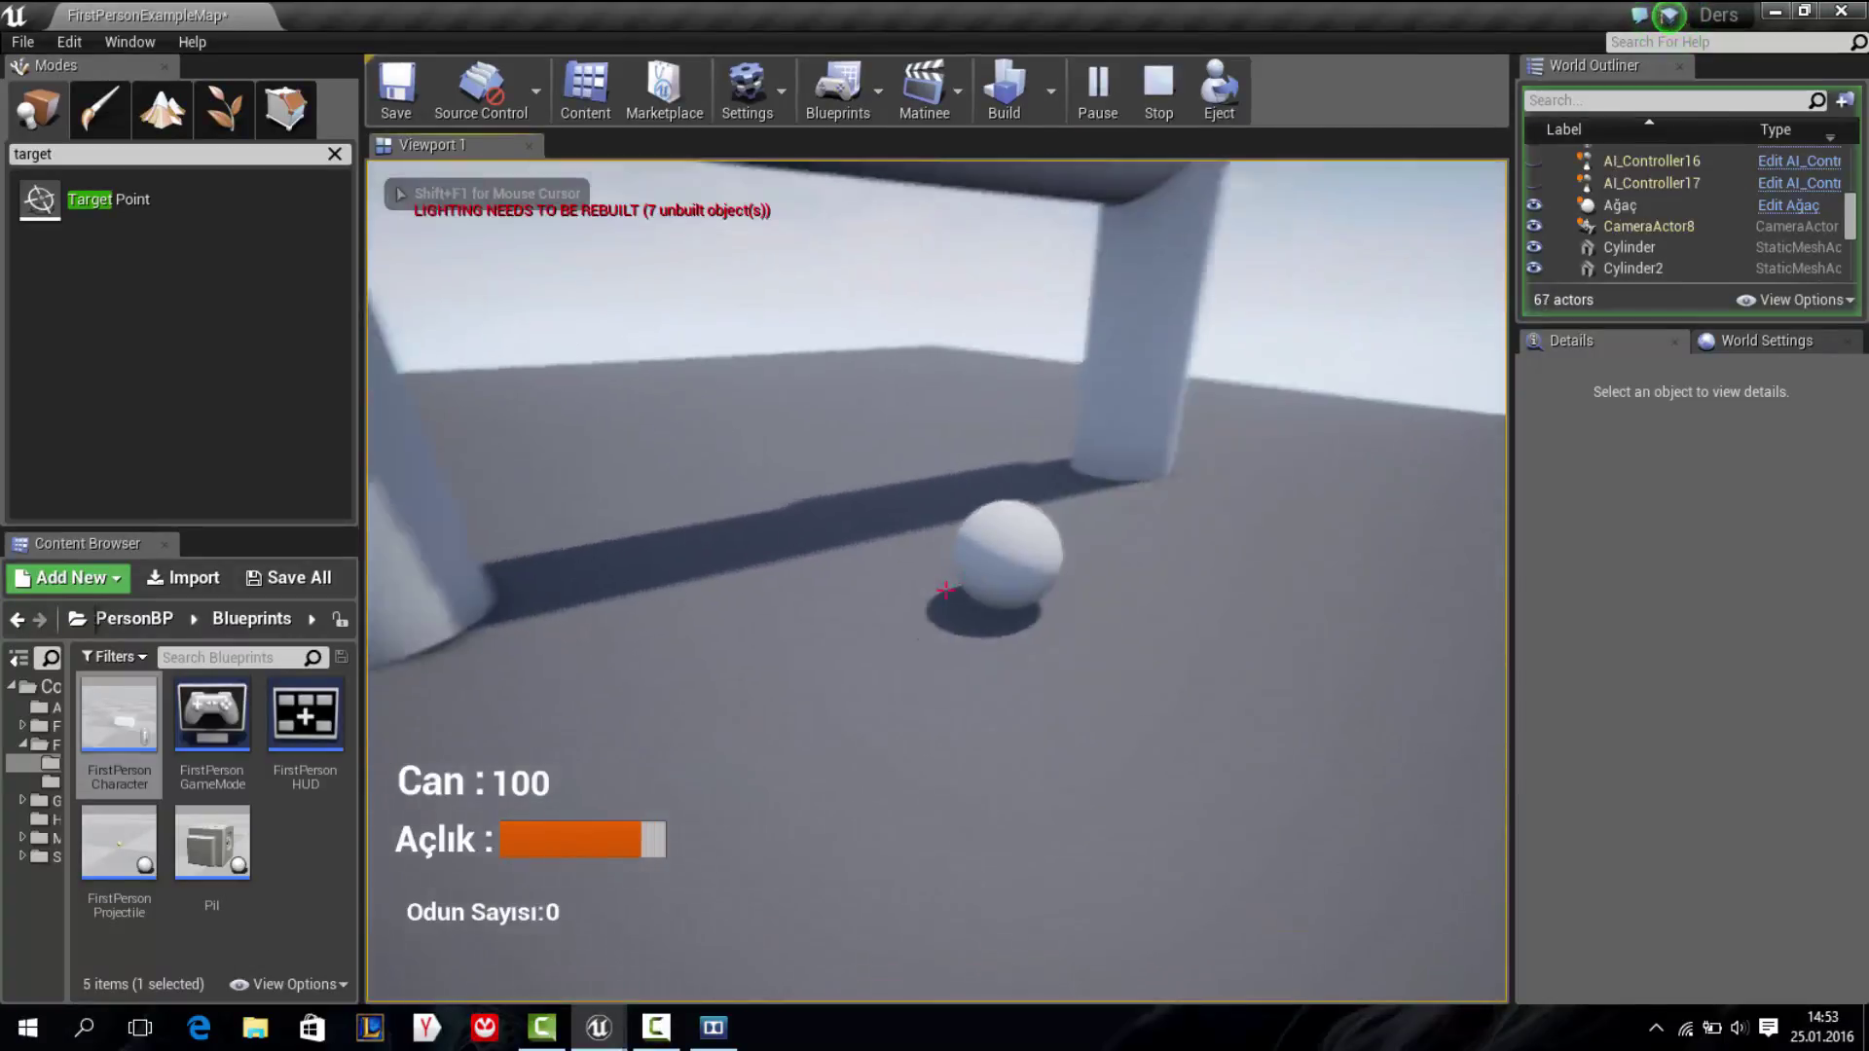
key(w)
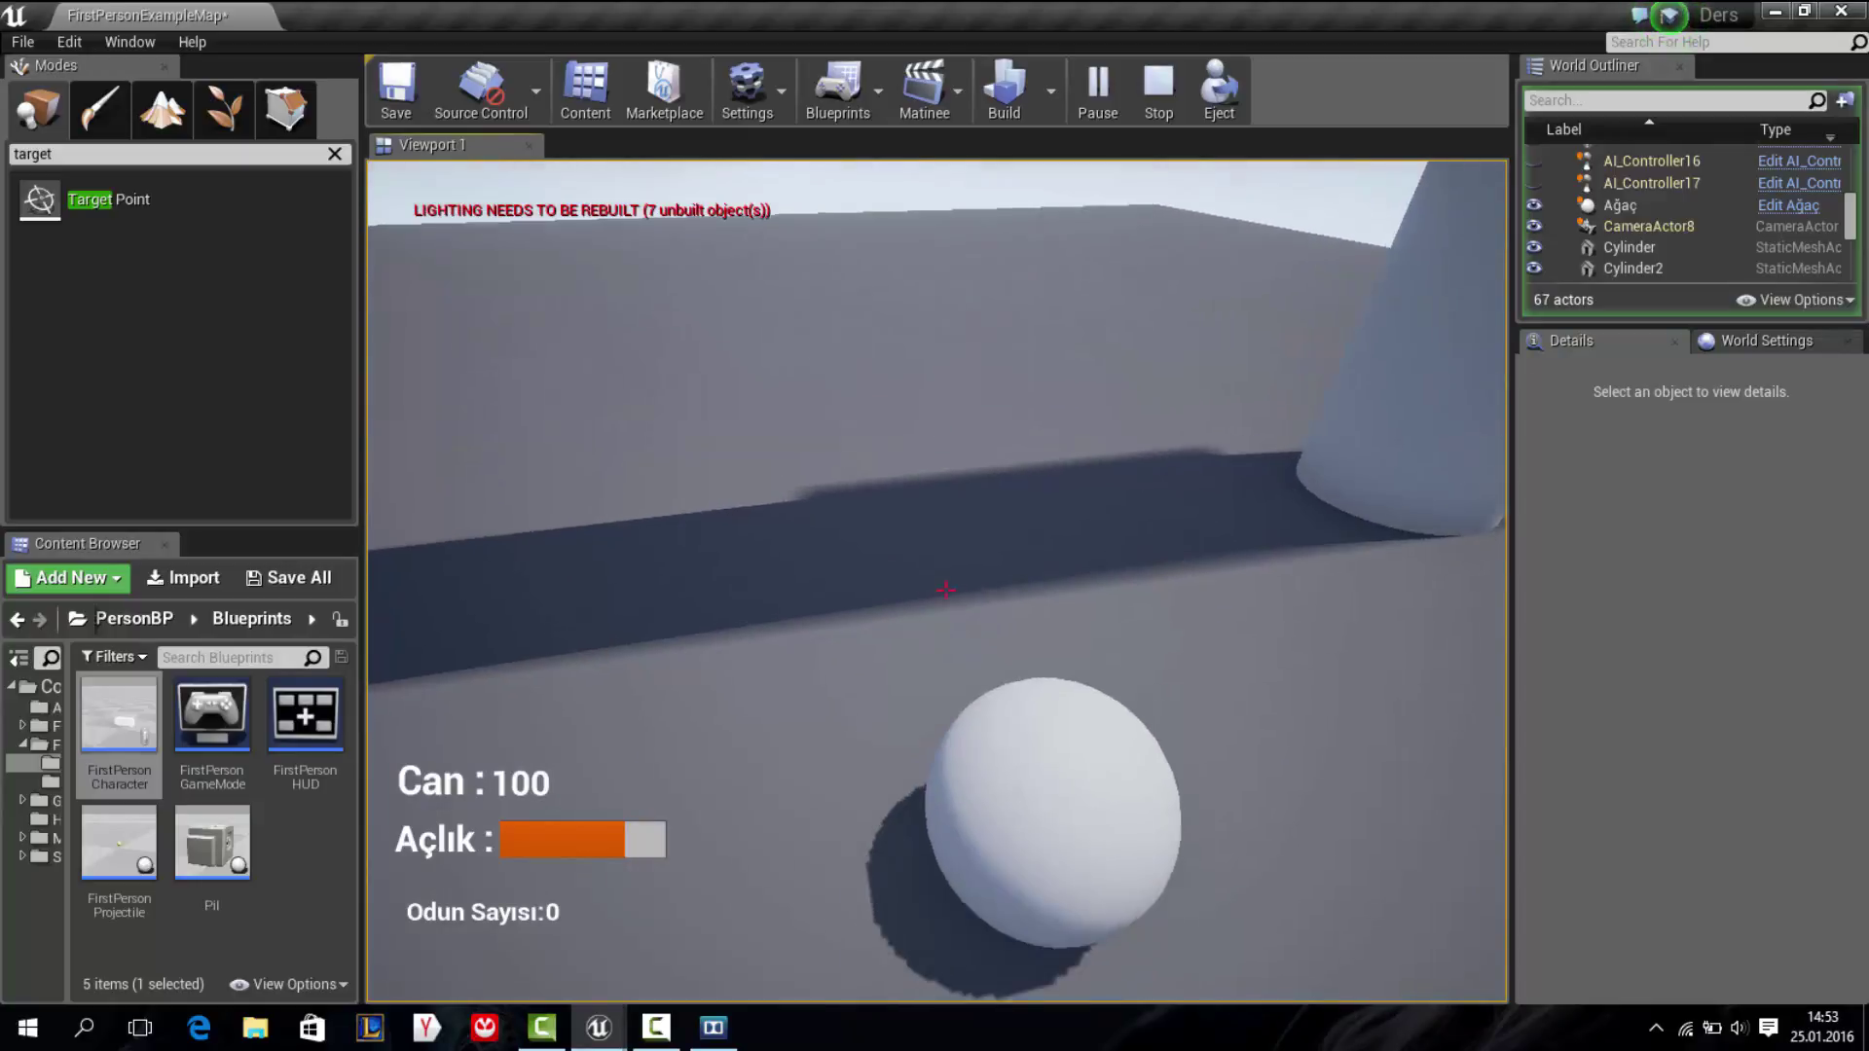
key(s)
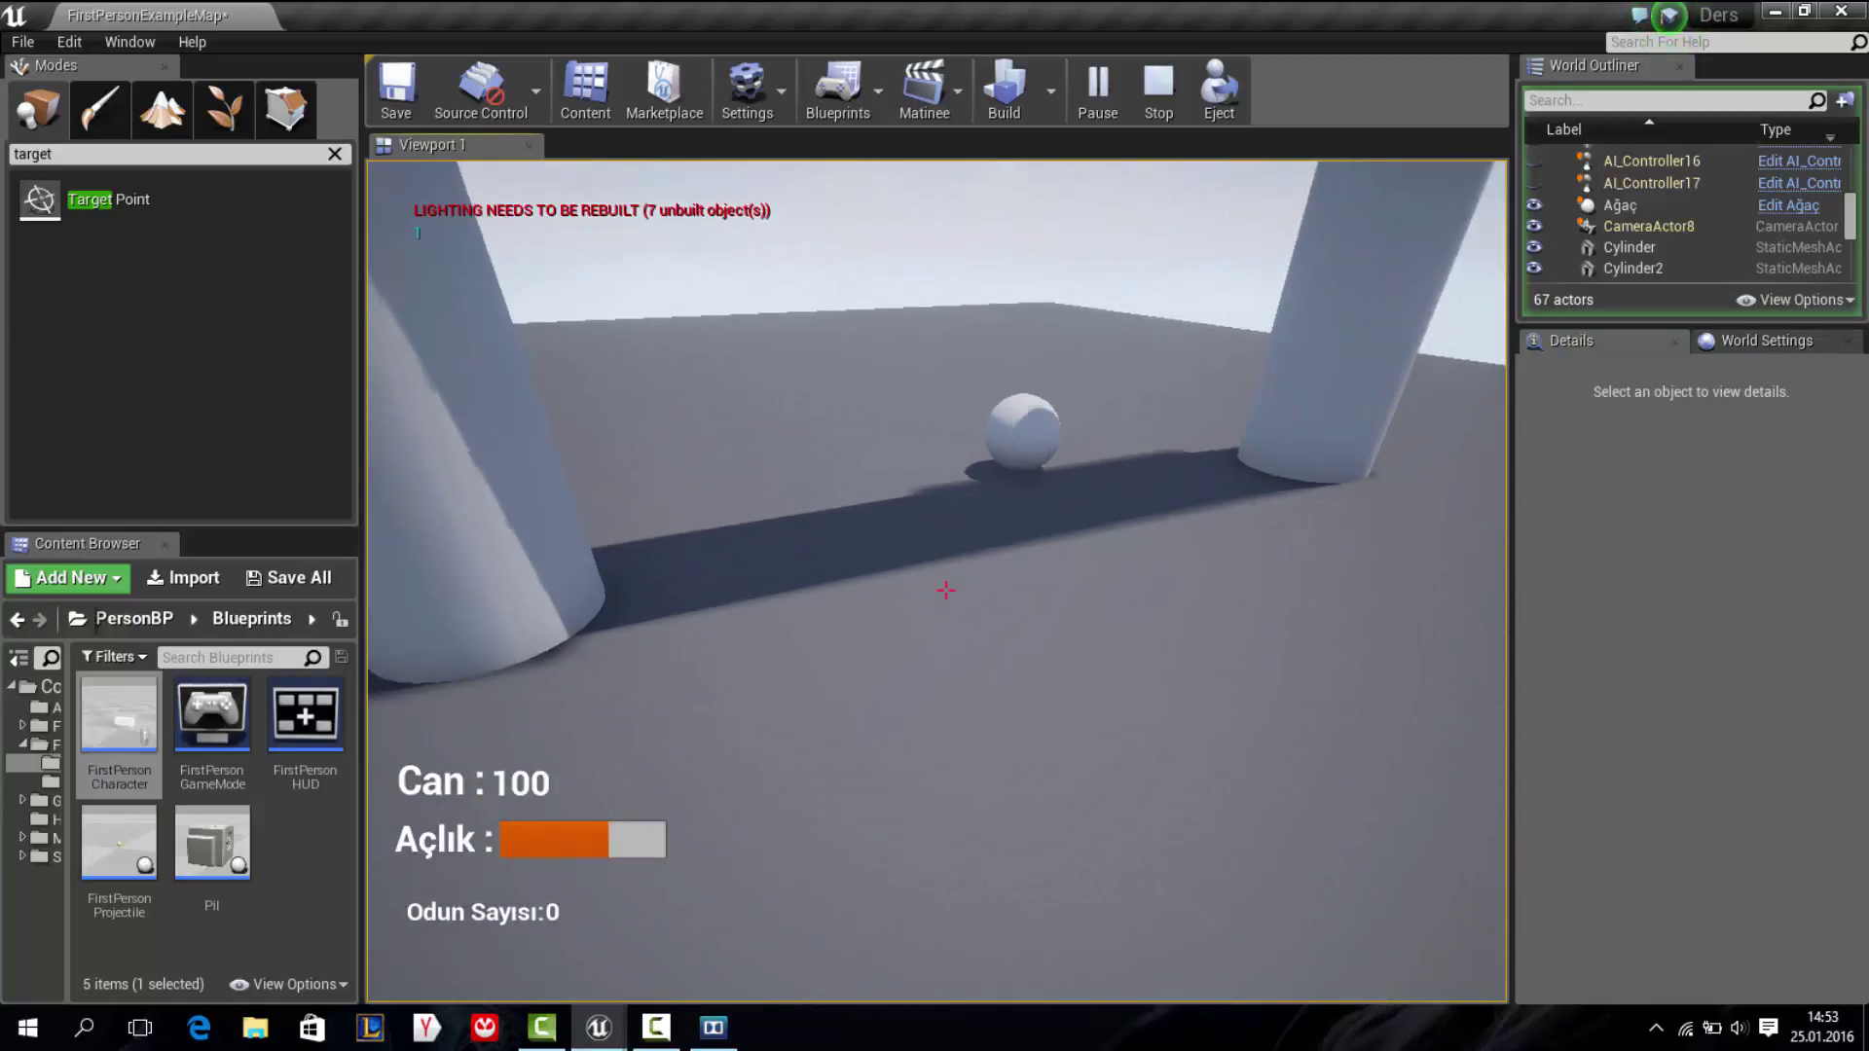
key(w)
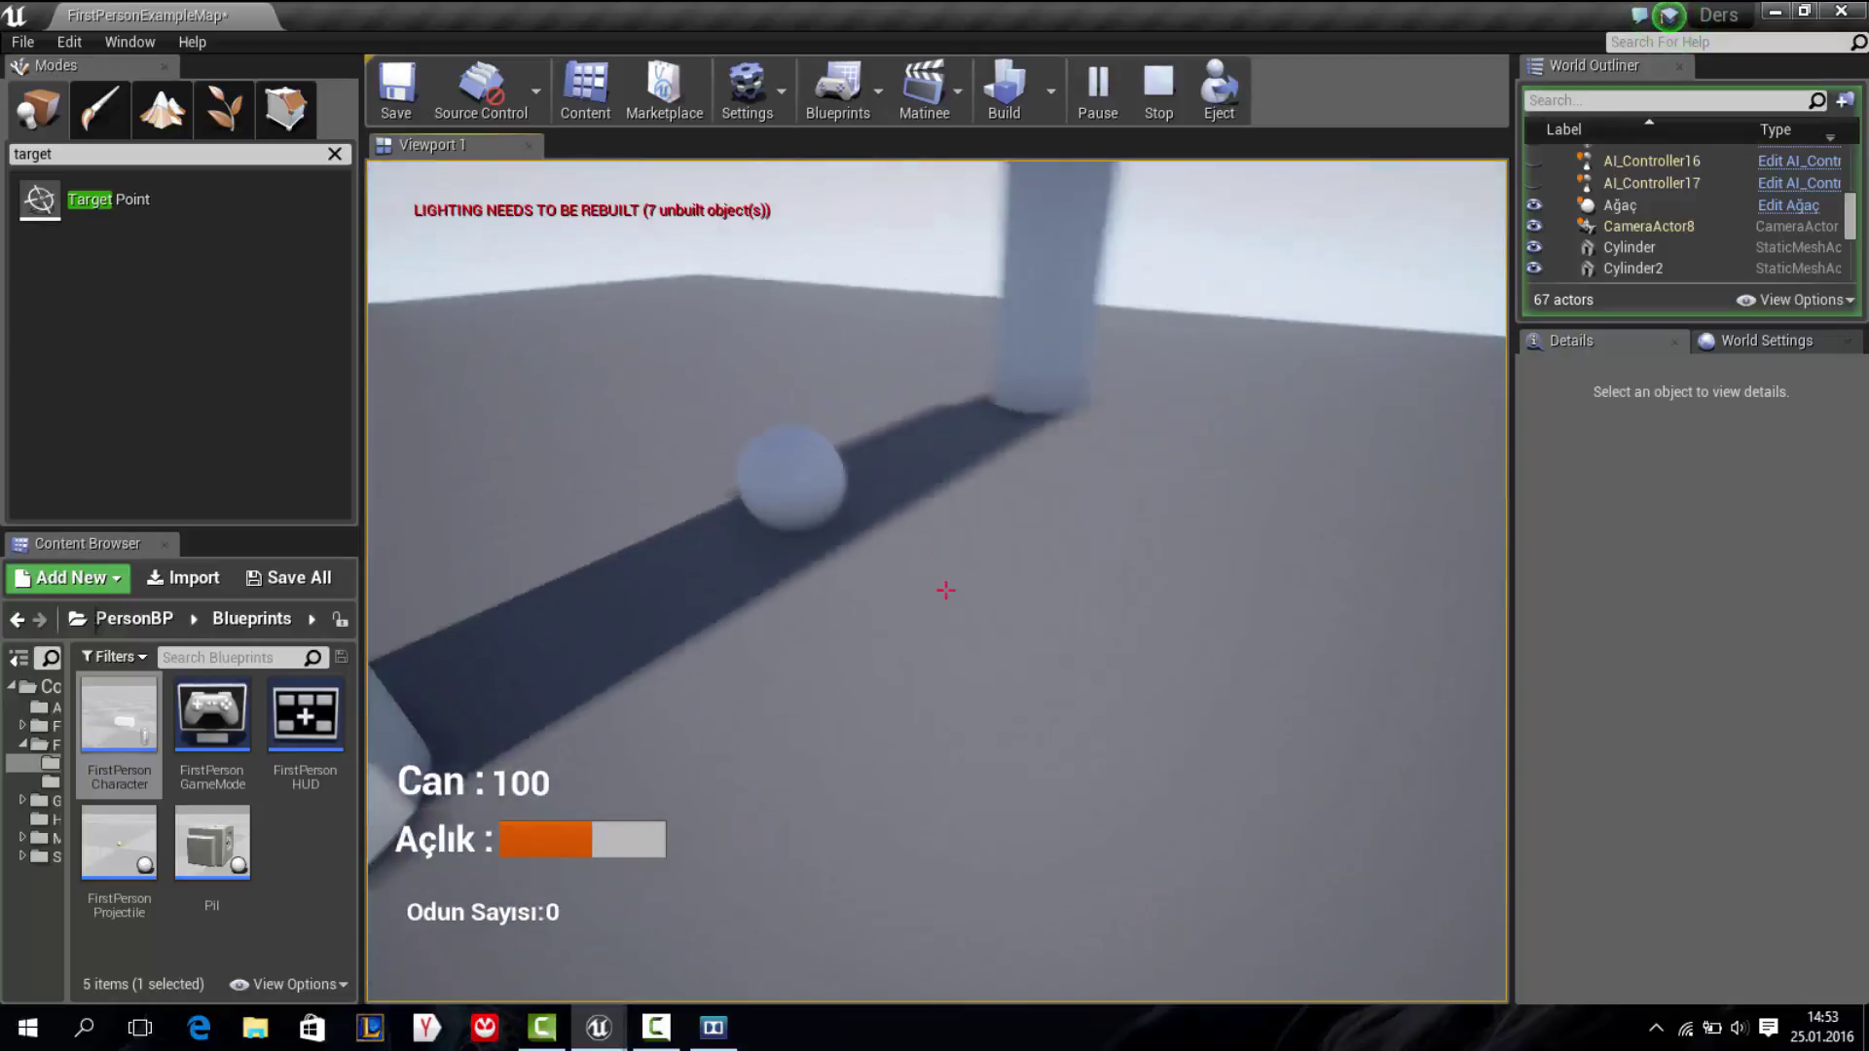
key(s)
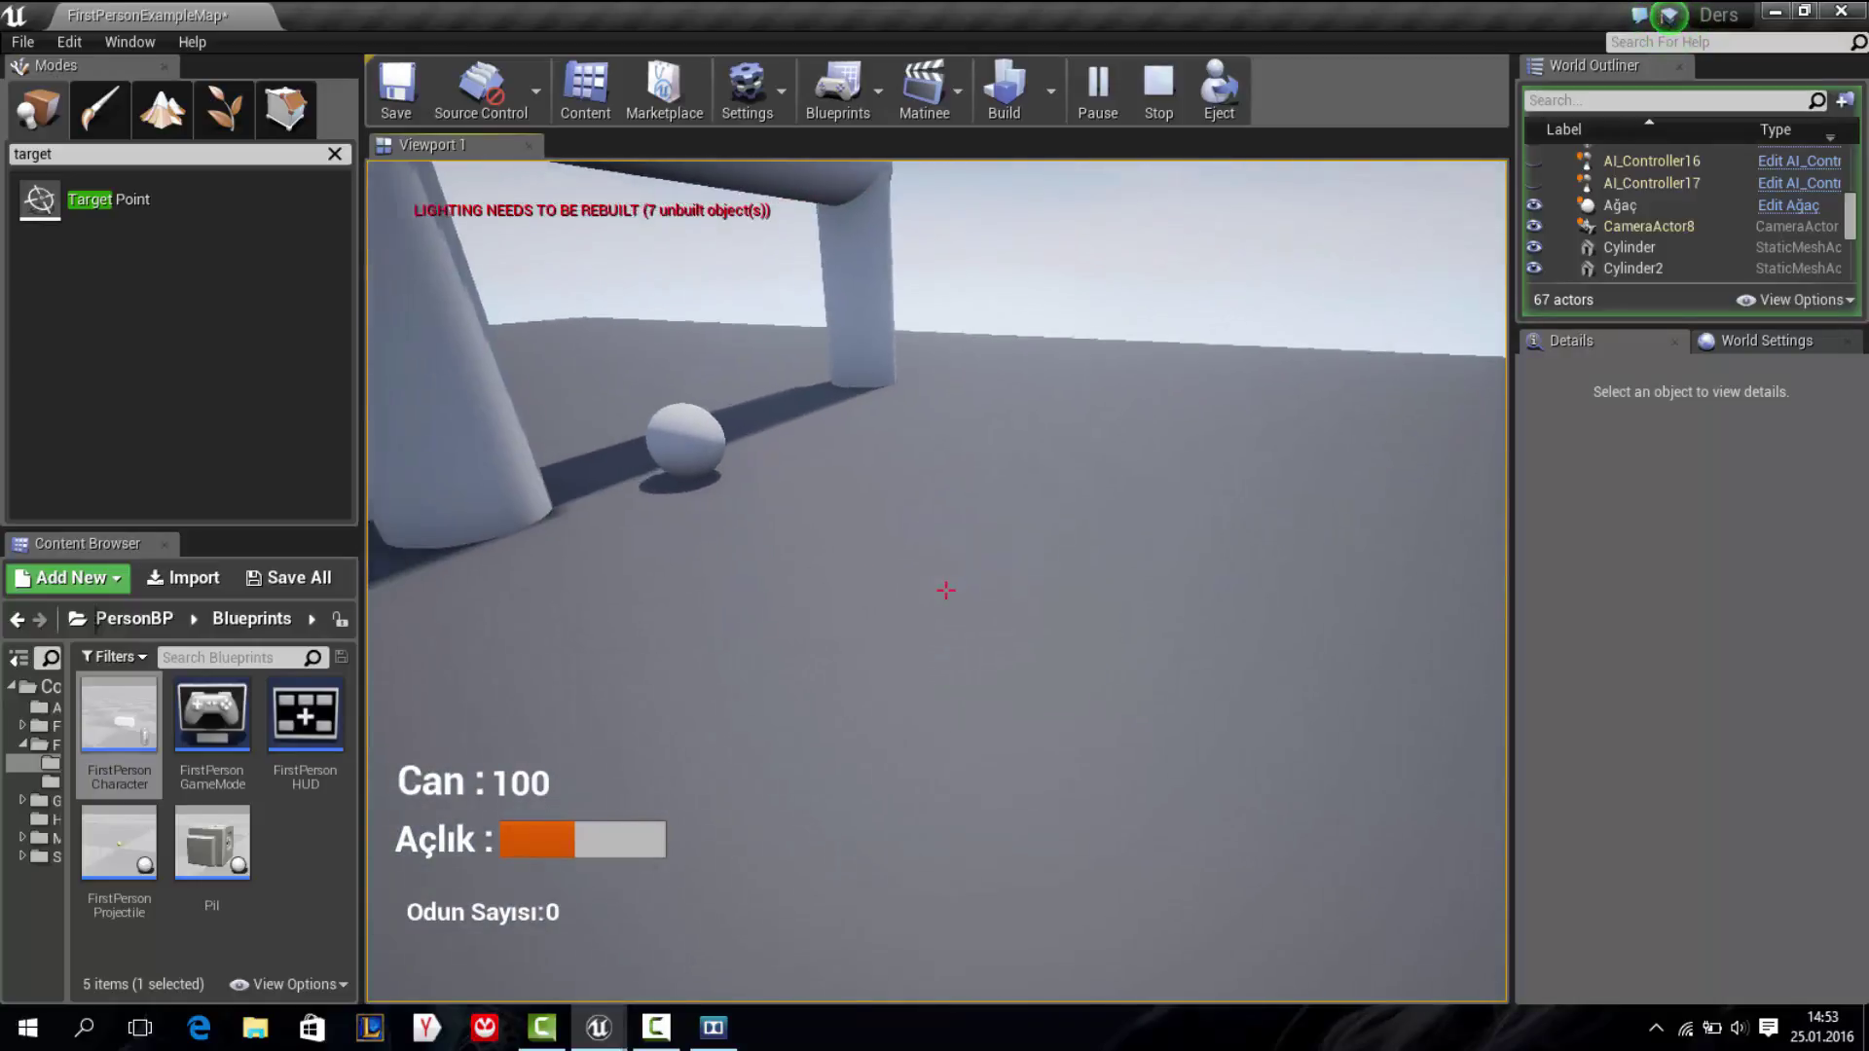
key(Escape)
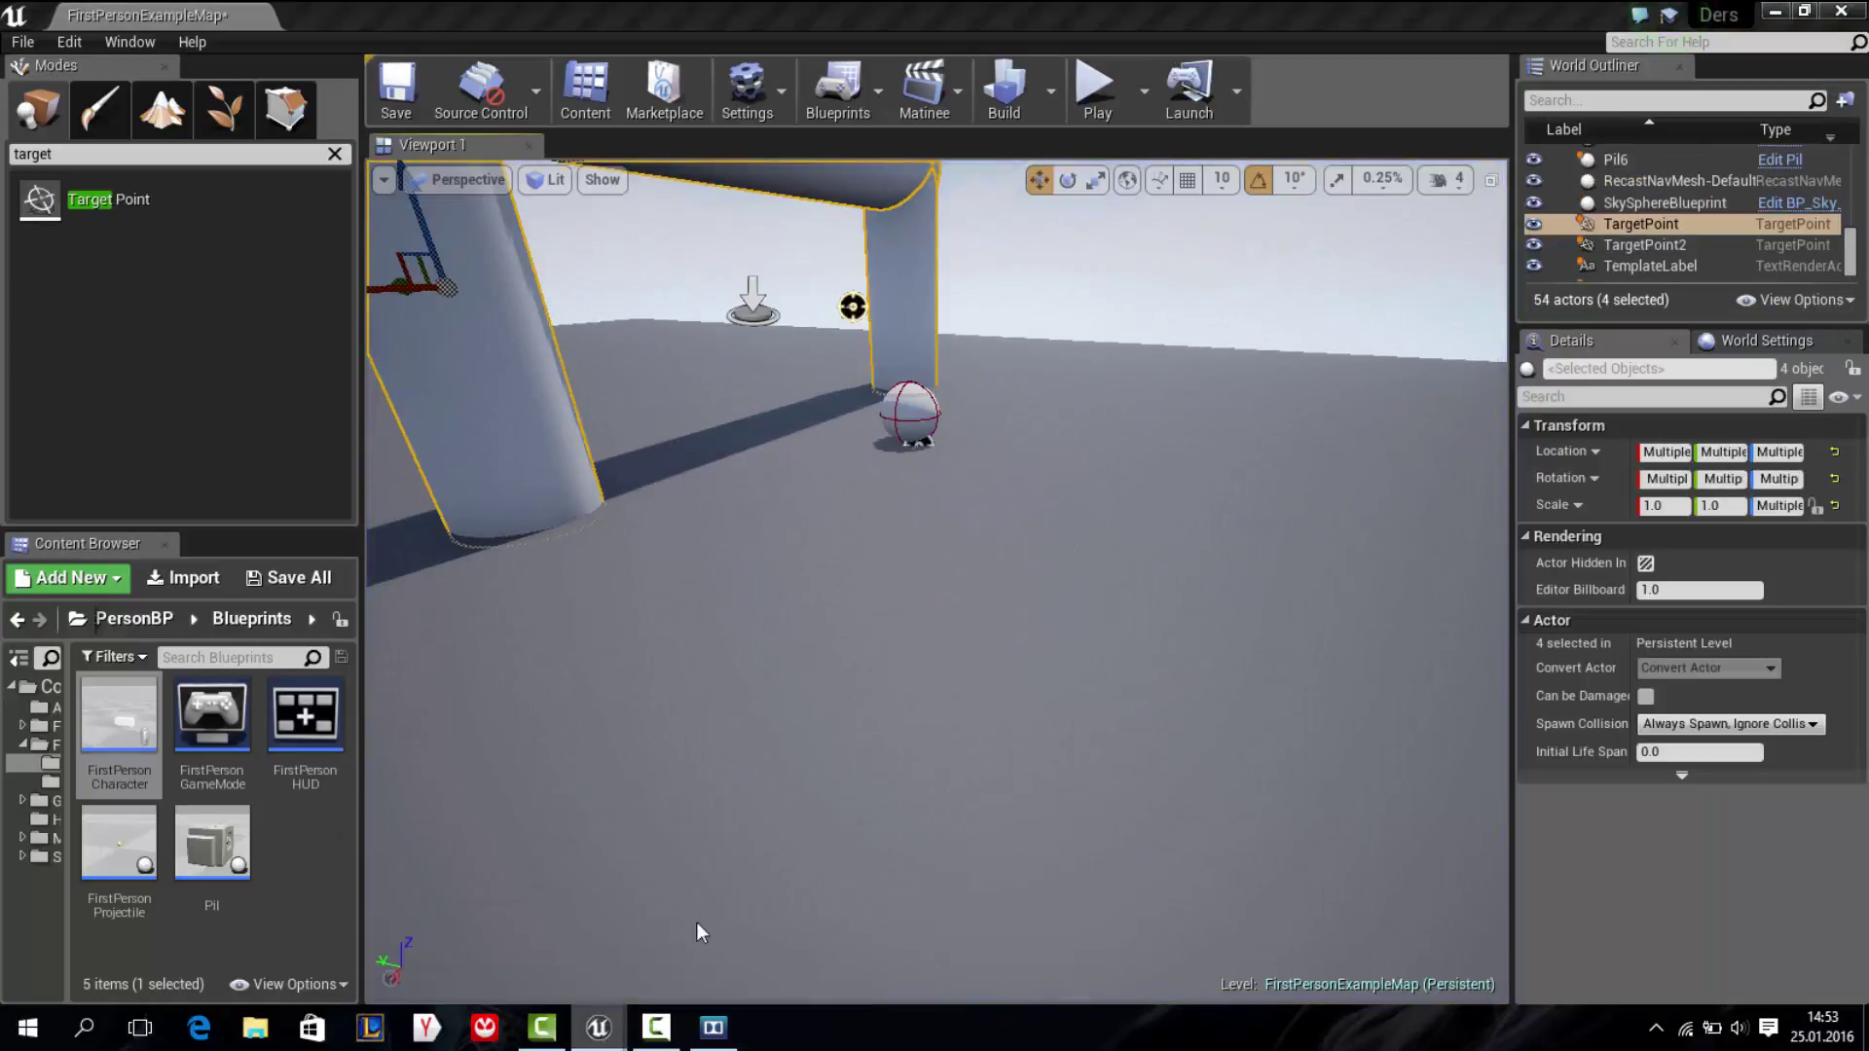
key(alt+Tab)
Clear space around the Delay and delete the Teleport node
right_drag(738, 318, 542, 341)
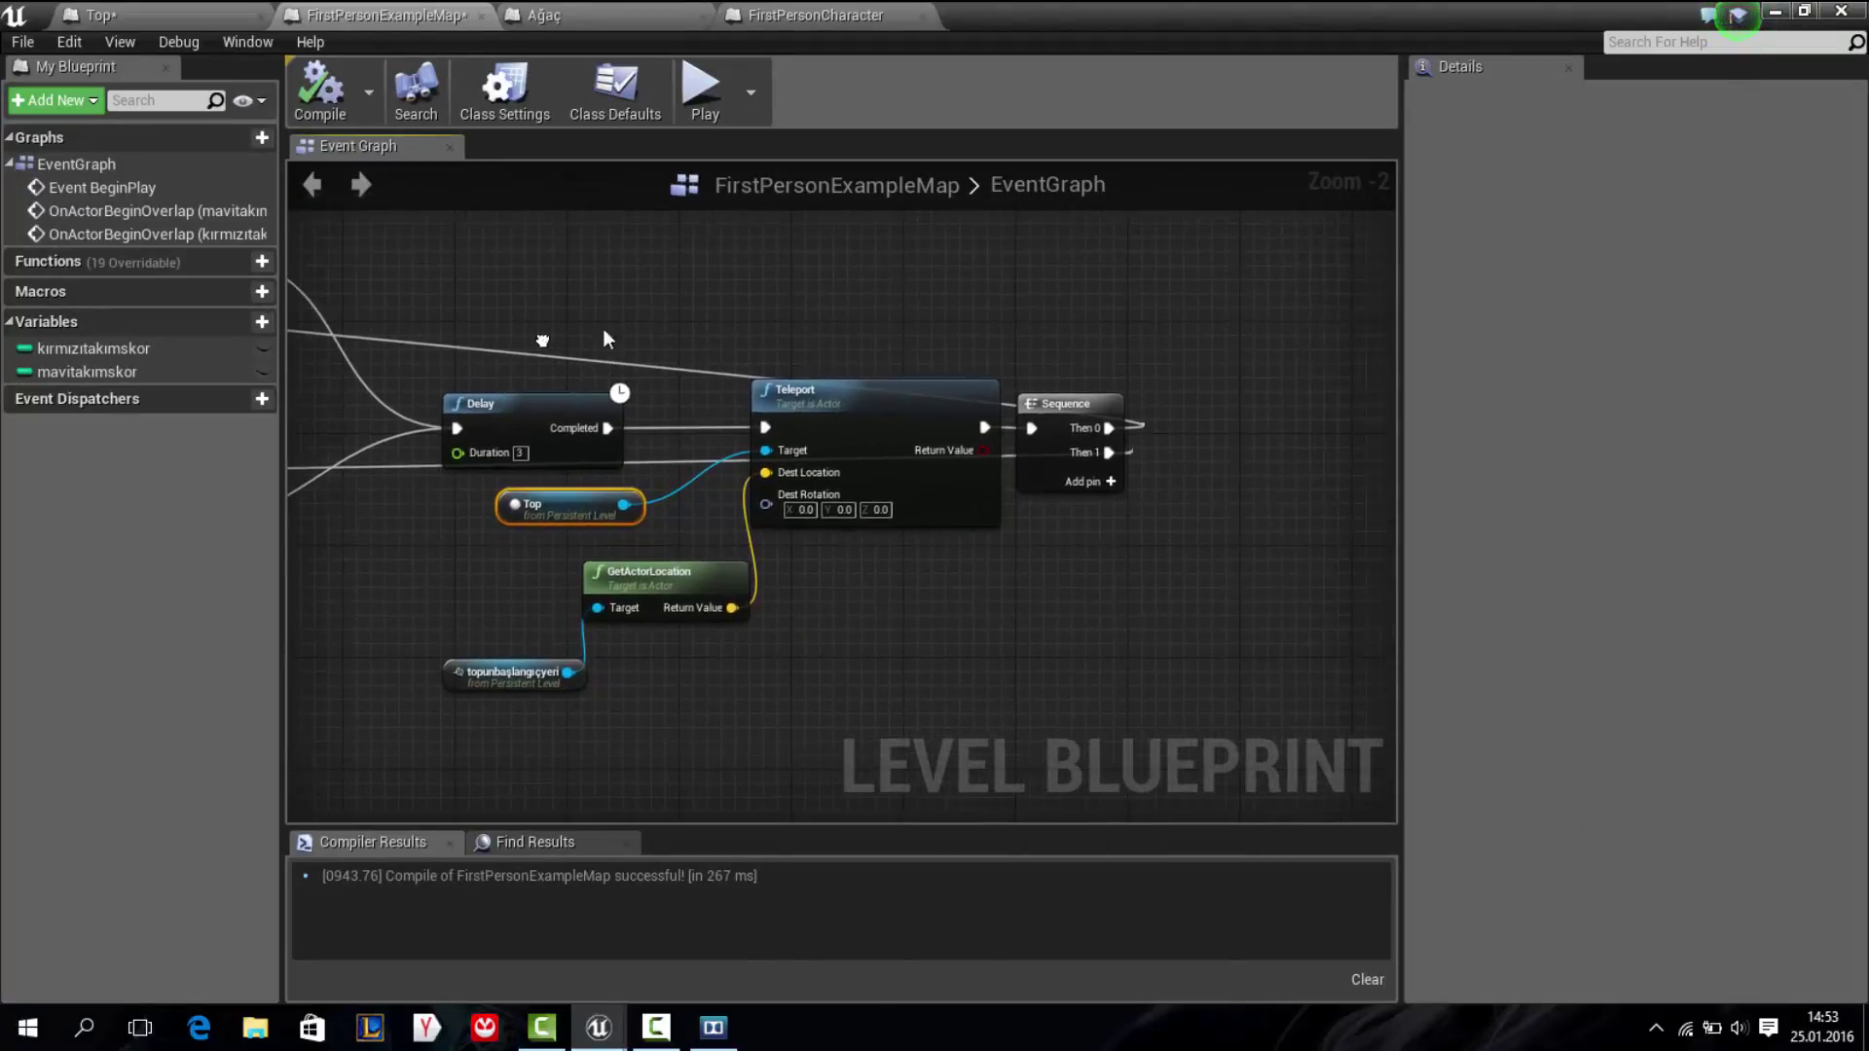
drag(550, 508, 621, 535)
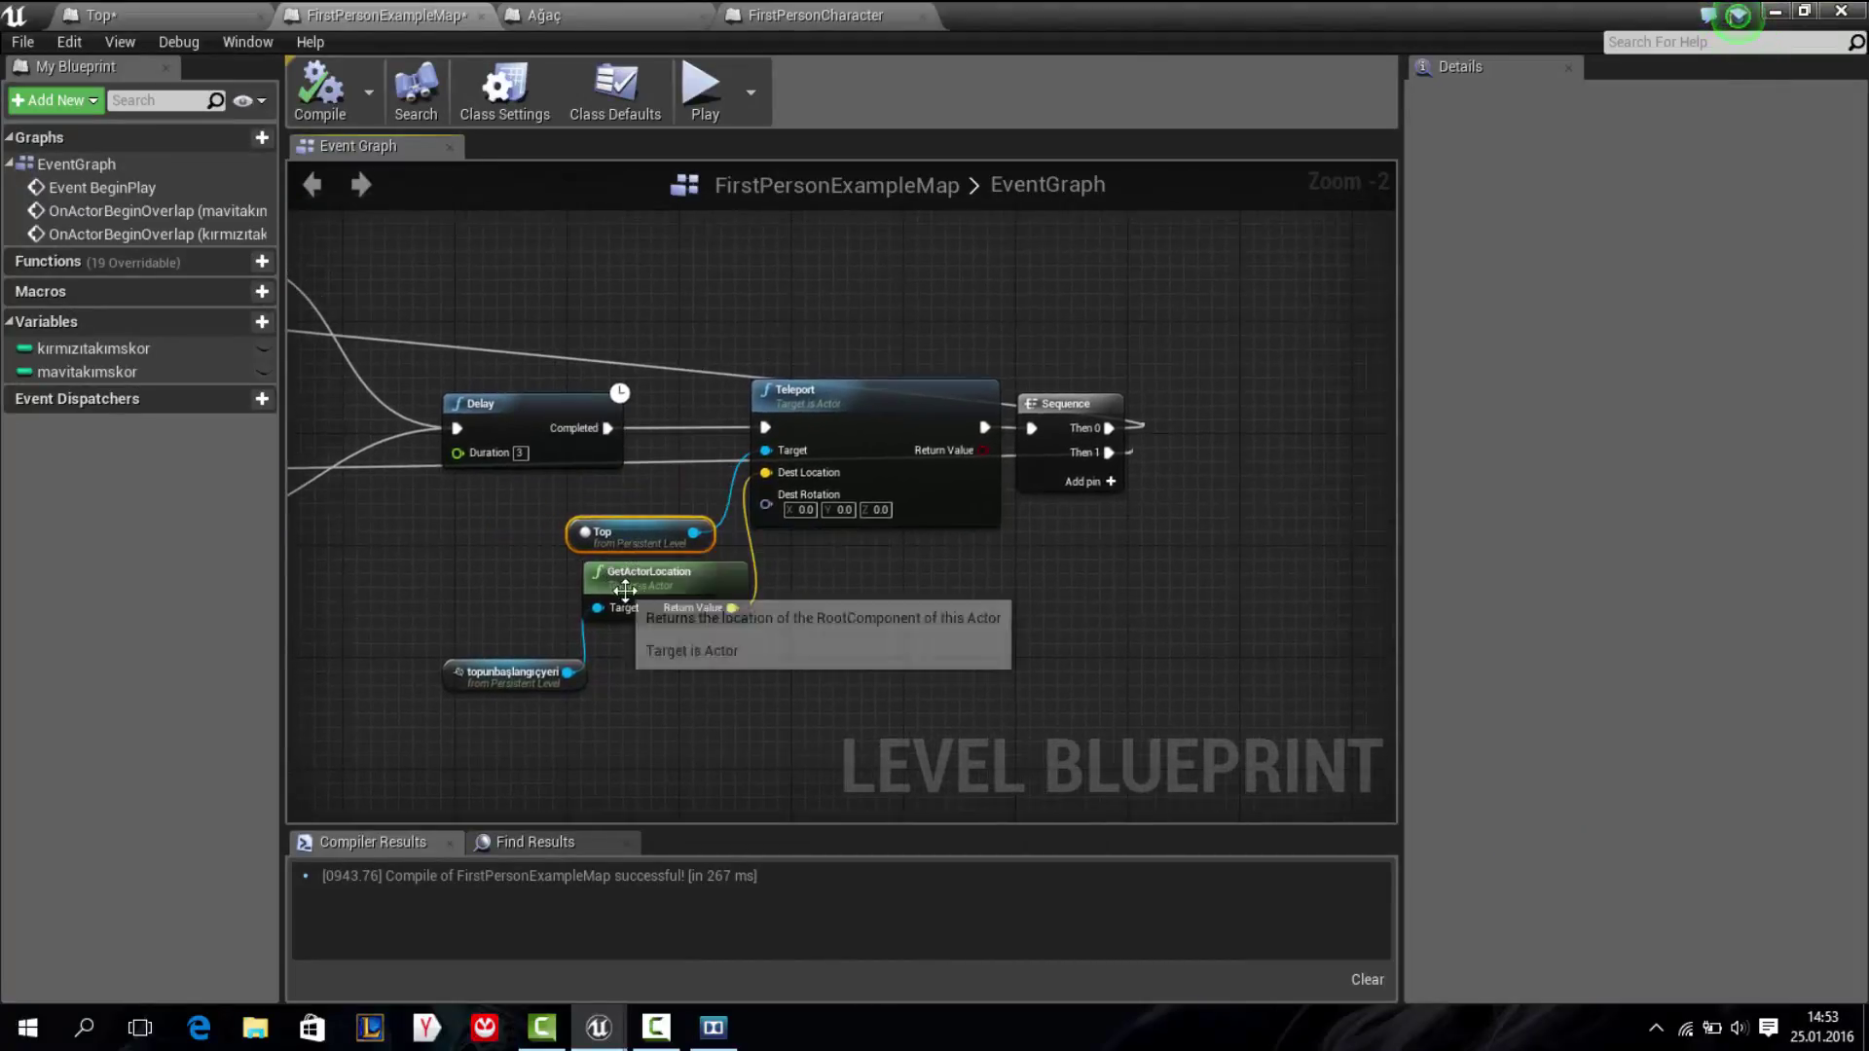
drag(627, 608, 669, 622)
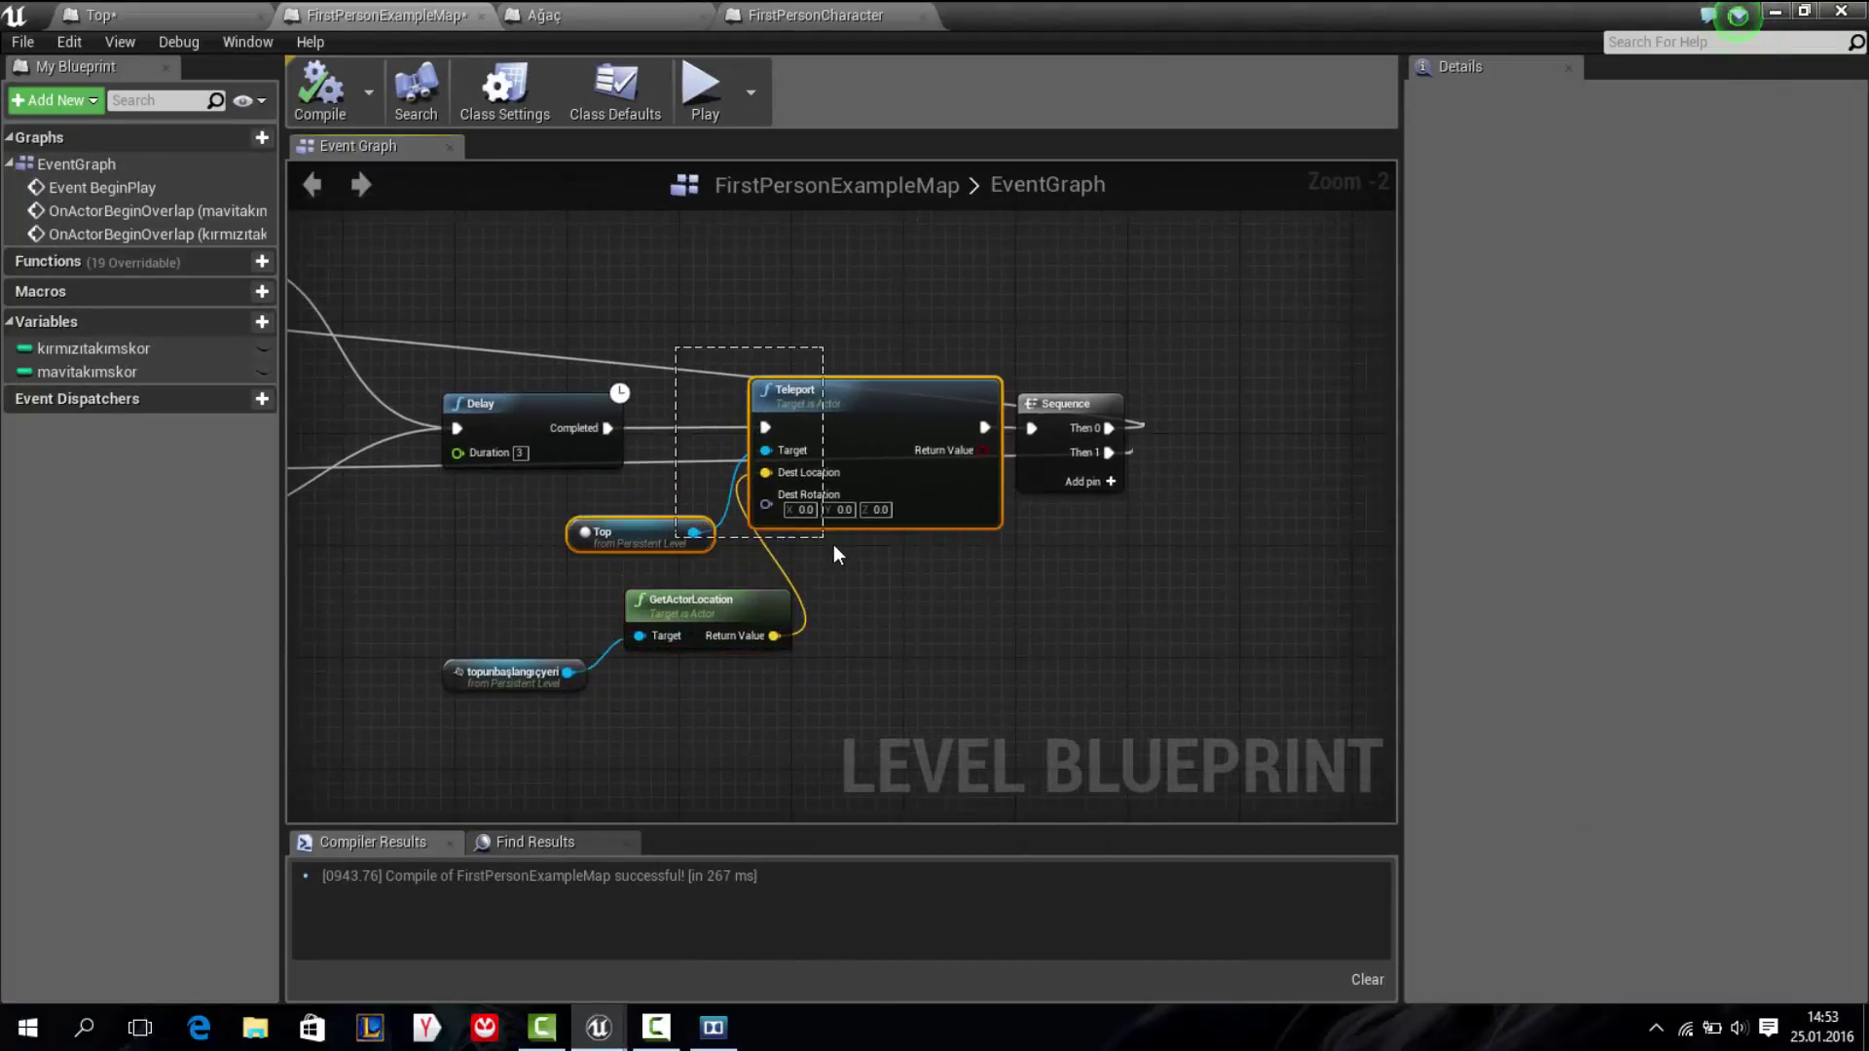
click(878, 482)
key(Delete)
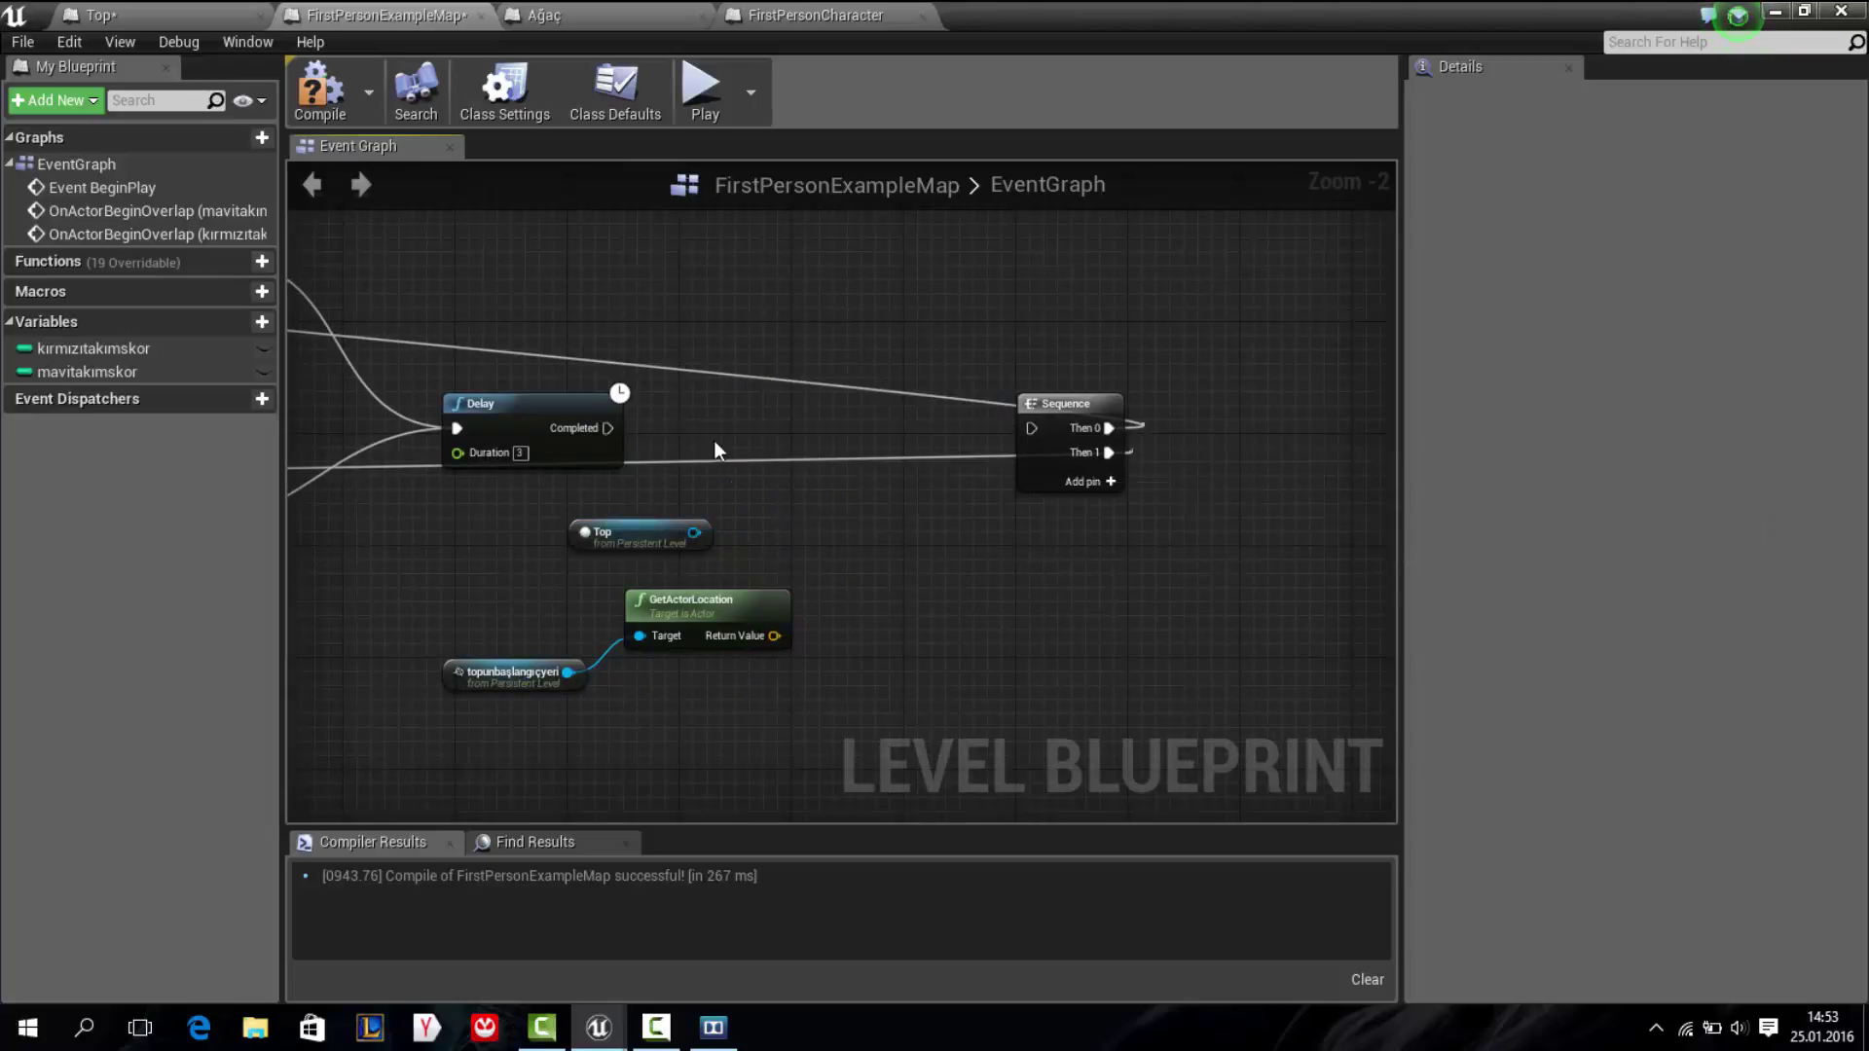
Add a DestroyActor targeting Top after the Delay, followed by a Spawn Actor from Class node
drag(640, 422, 664, 430)
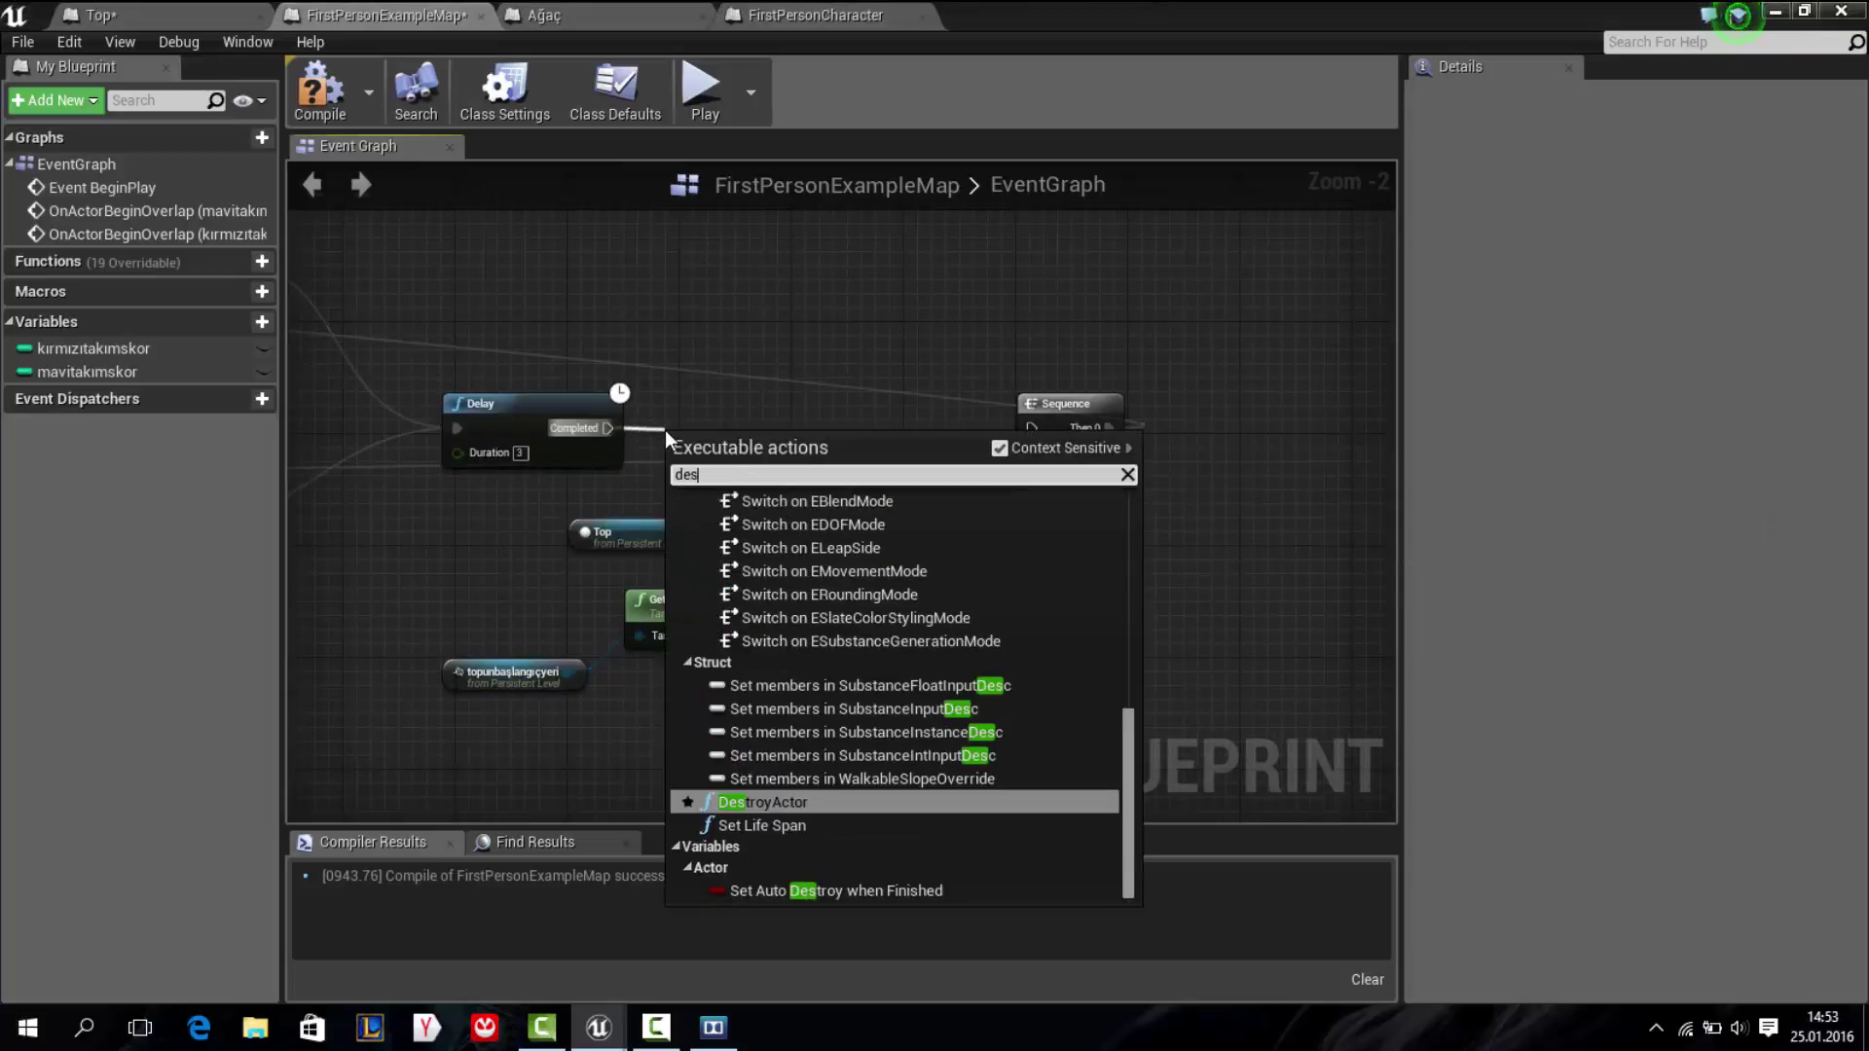
text(destr)
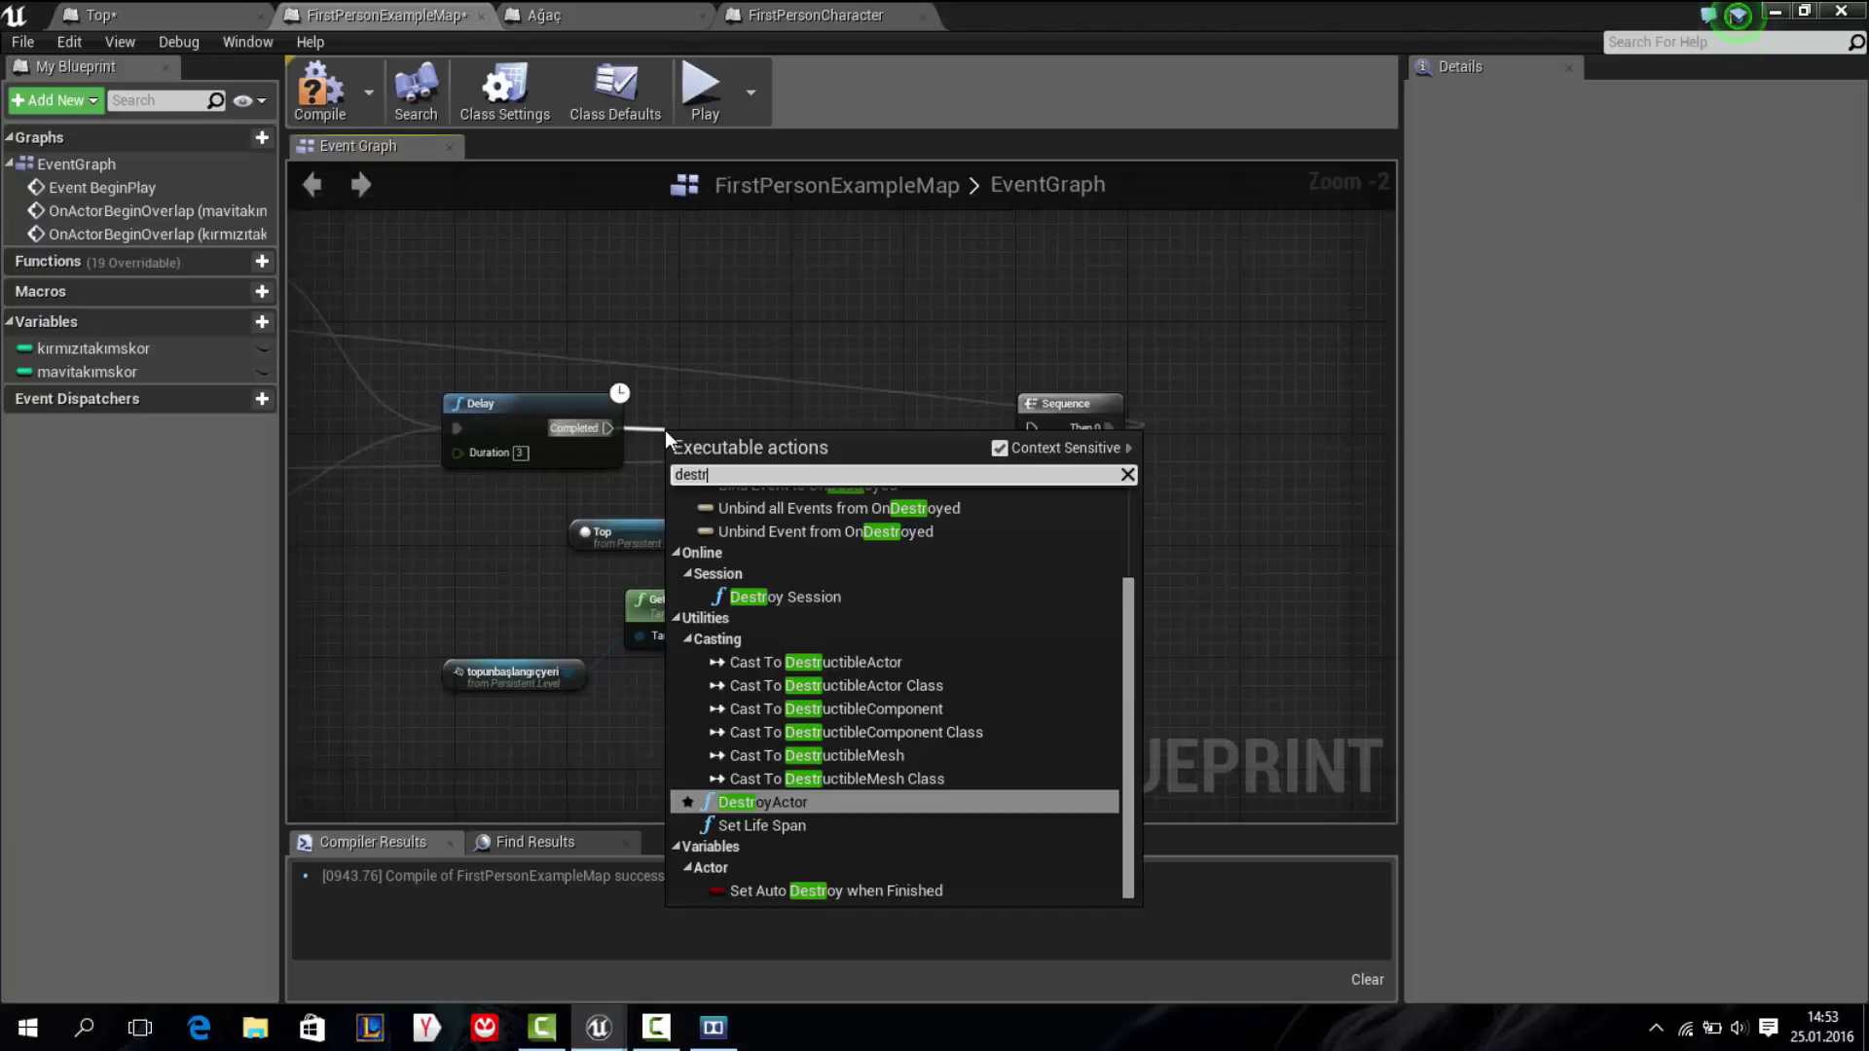
key(Return)
drag(709, 461, 708, 409)
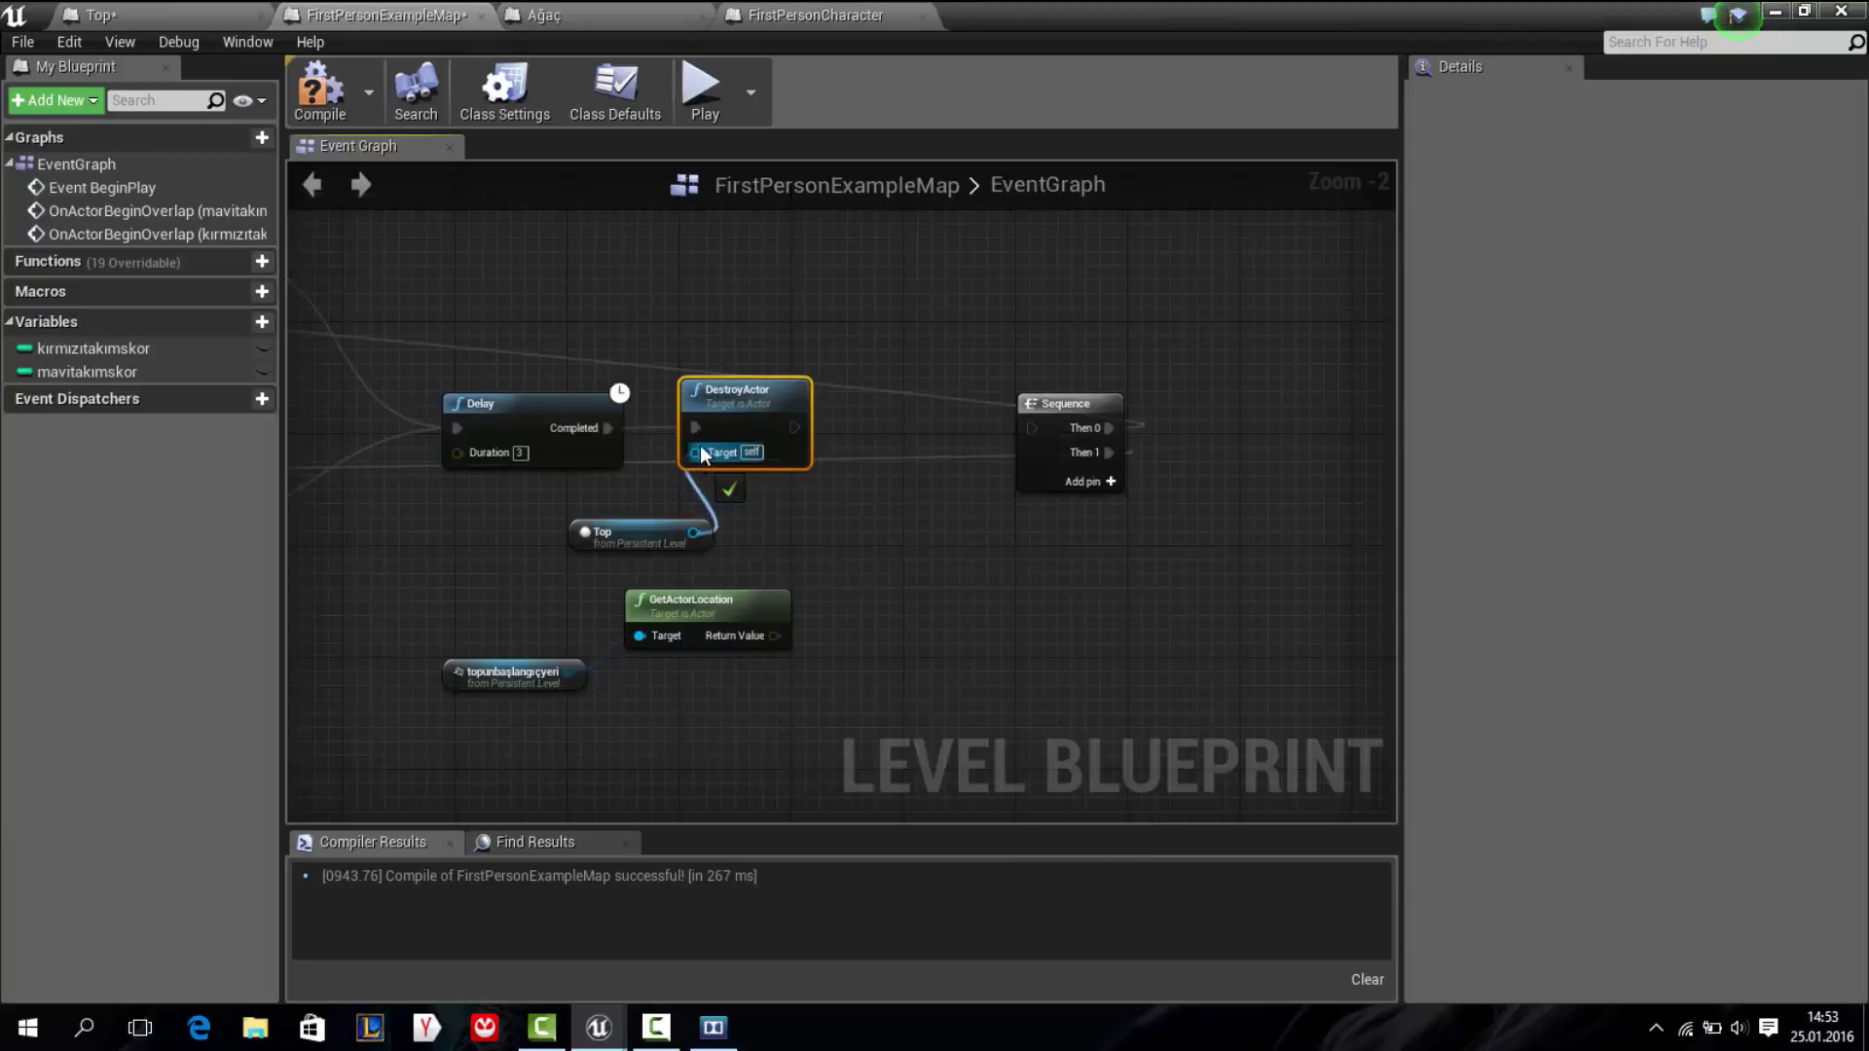
drag(703, 455, 789, 435)
text(spawn)
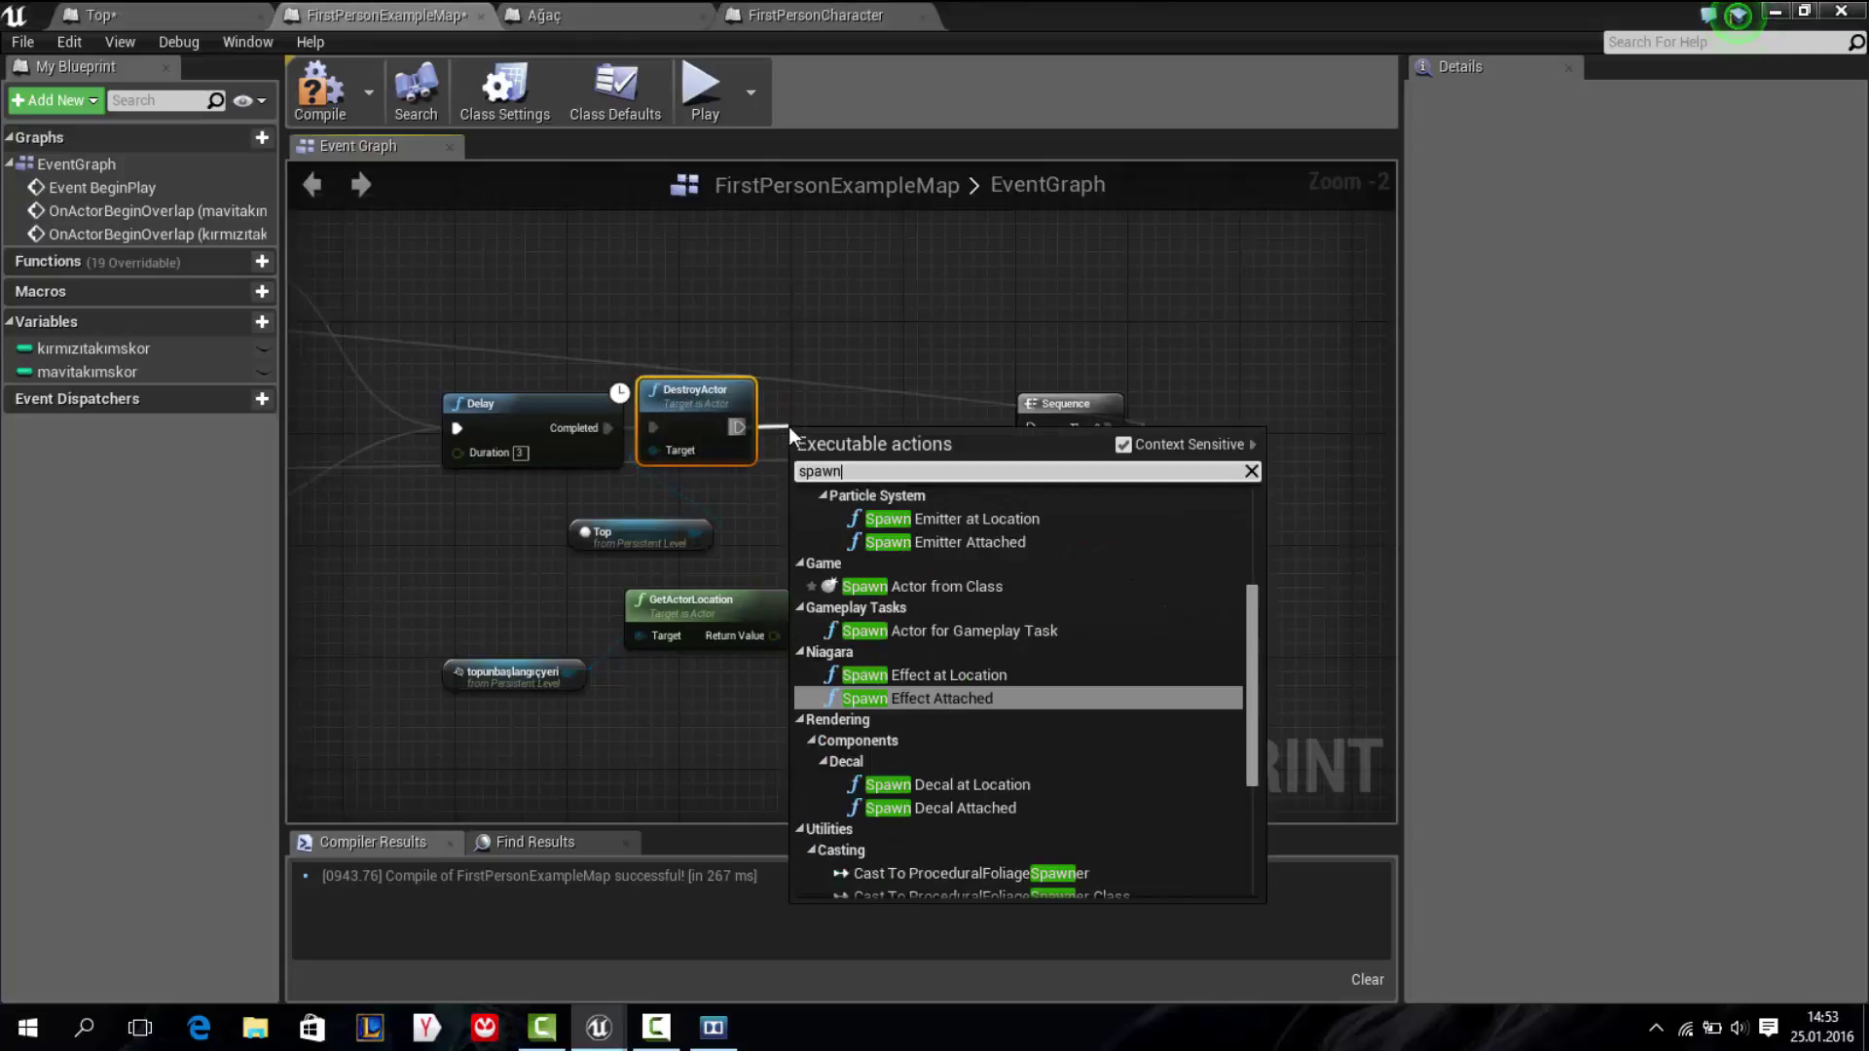
click(929, 586)
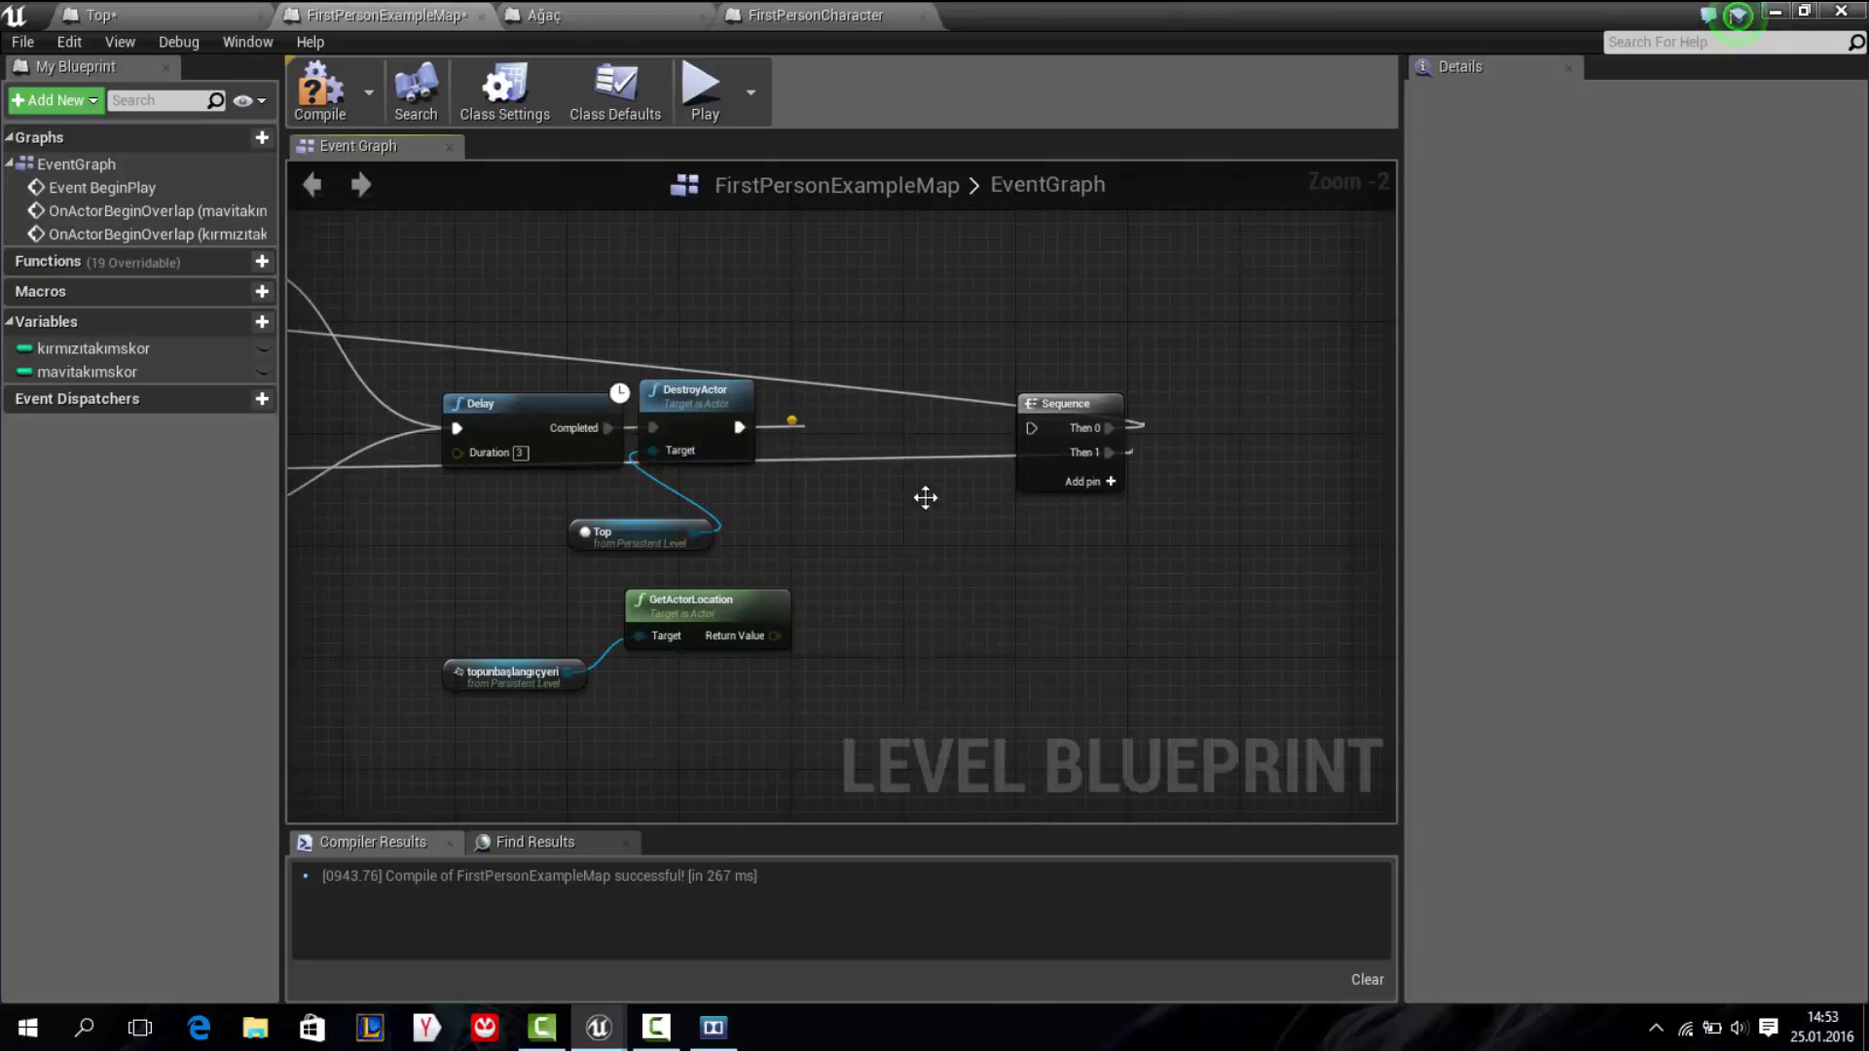
Place SpawnActor between DestroyActor and Sequence, and remove the GetActorLocation node
drag(882, 405, 891, 407)
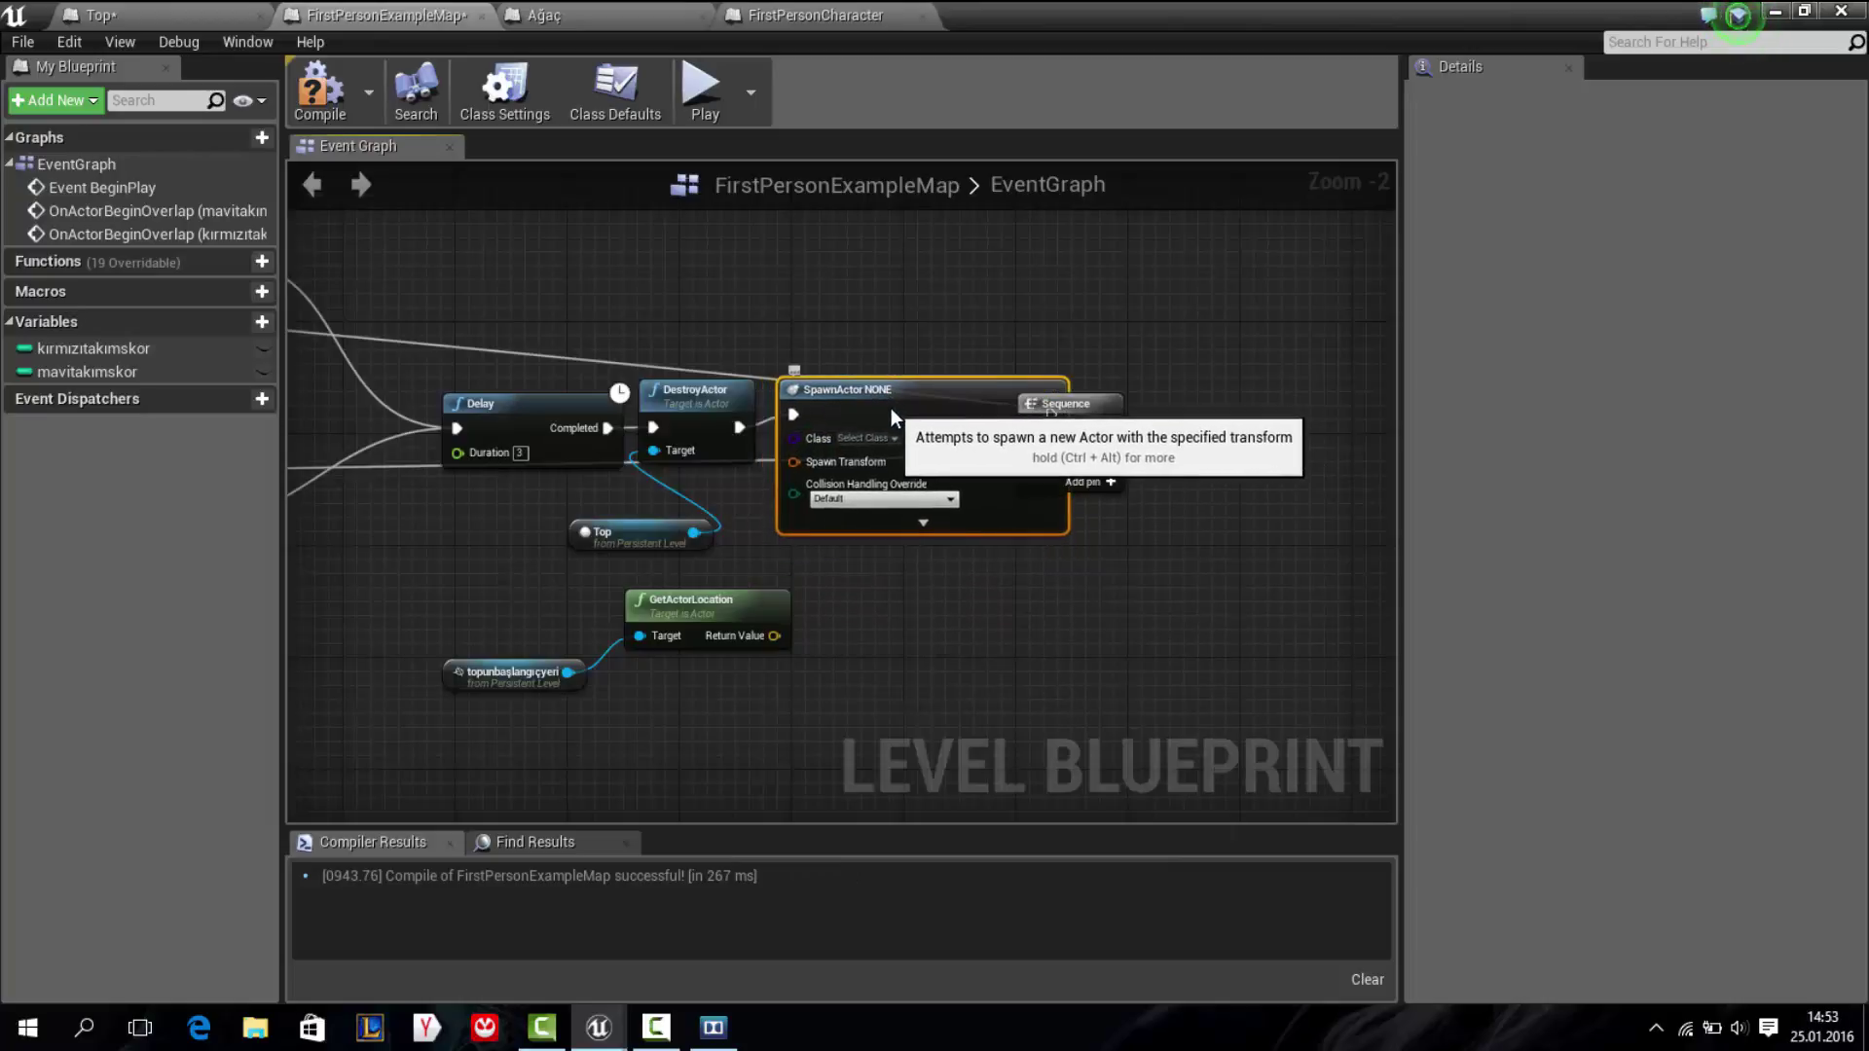
drag(1119, 405, 1203, 405)
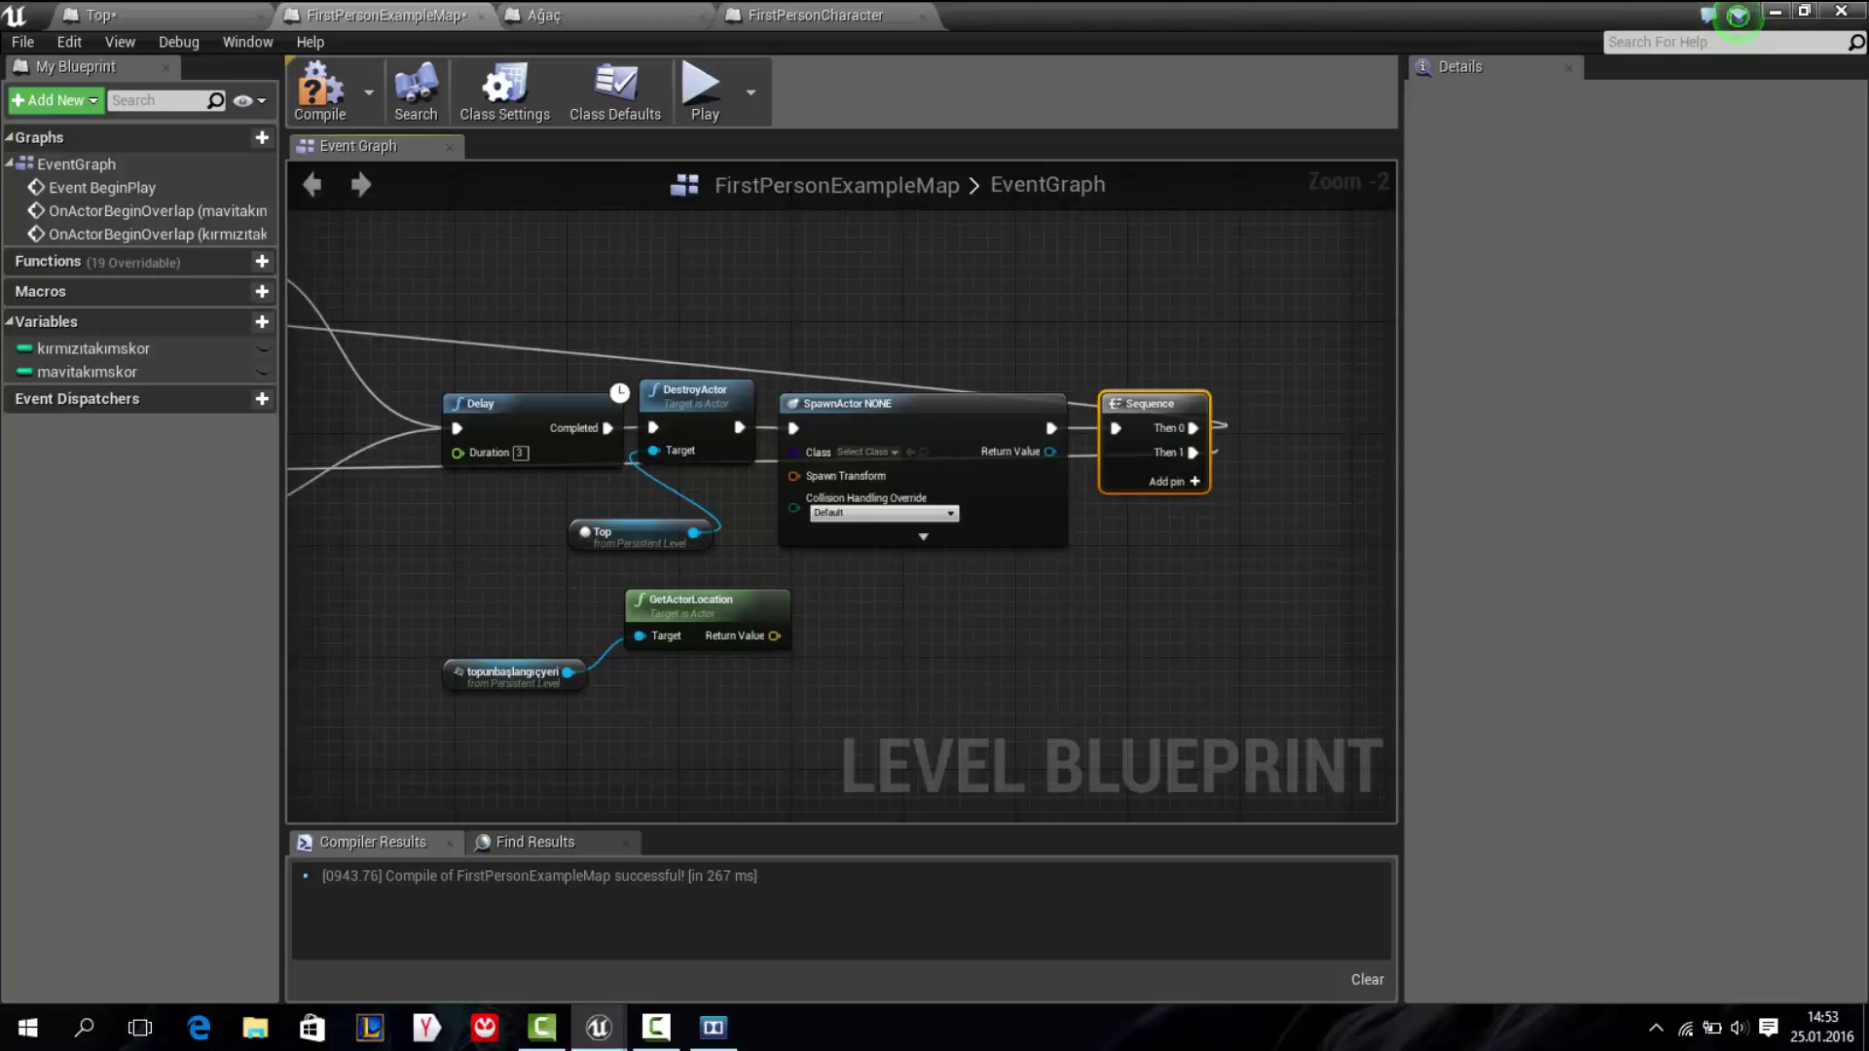
right_drag(513, 647, 591, 582)
drag(594, 611, 604, 599)
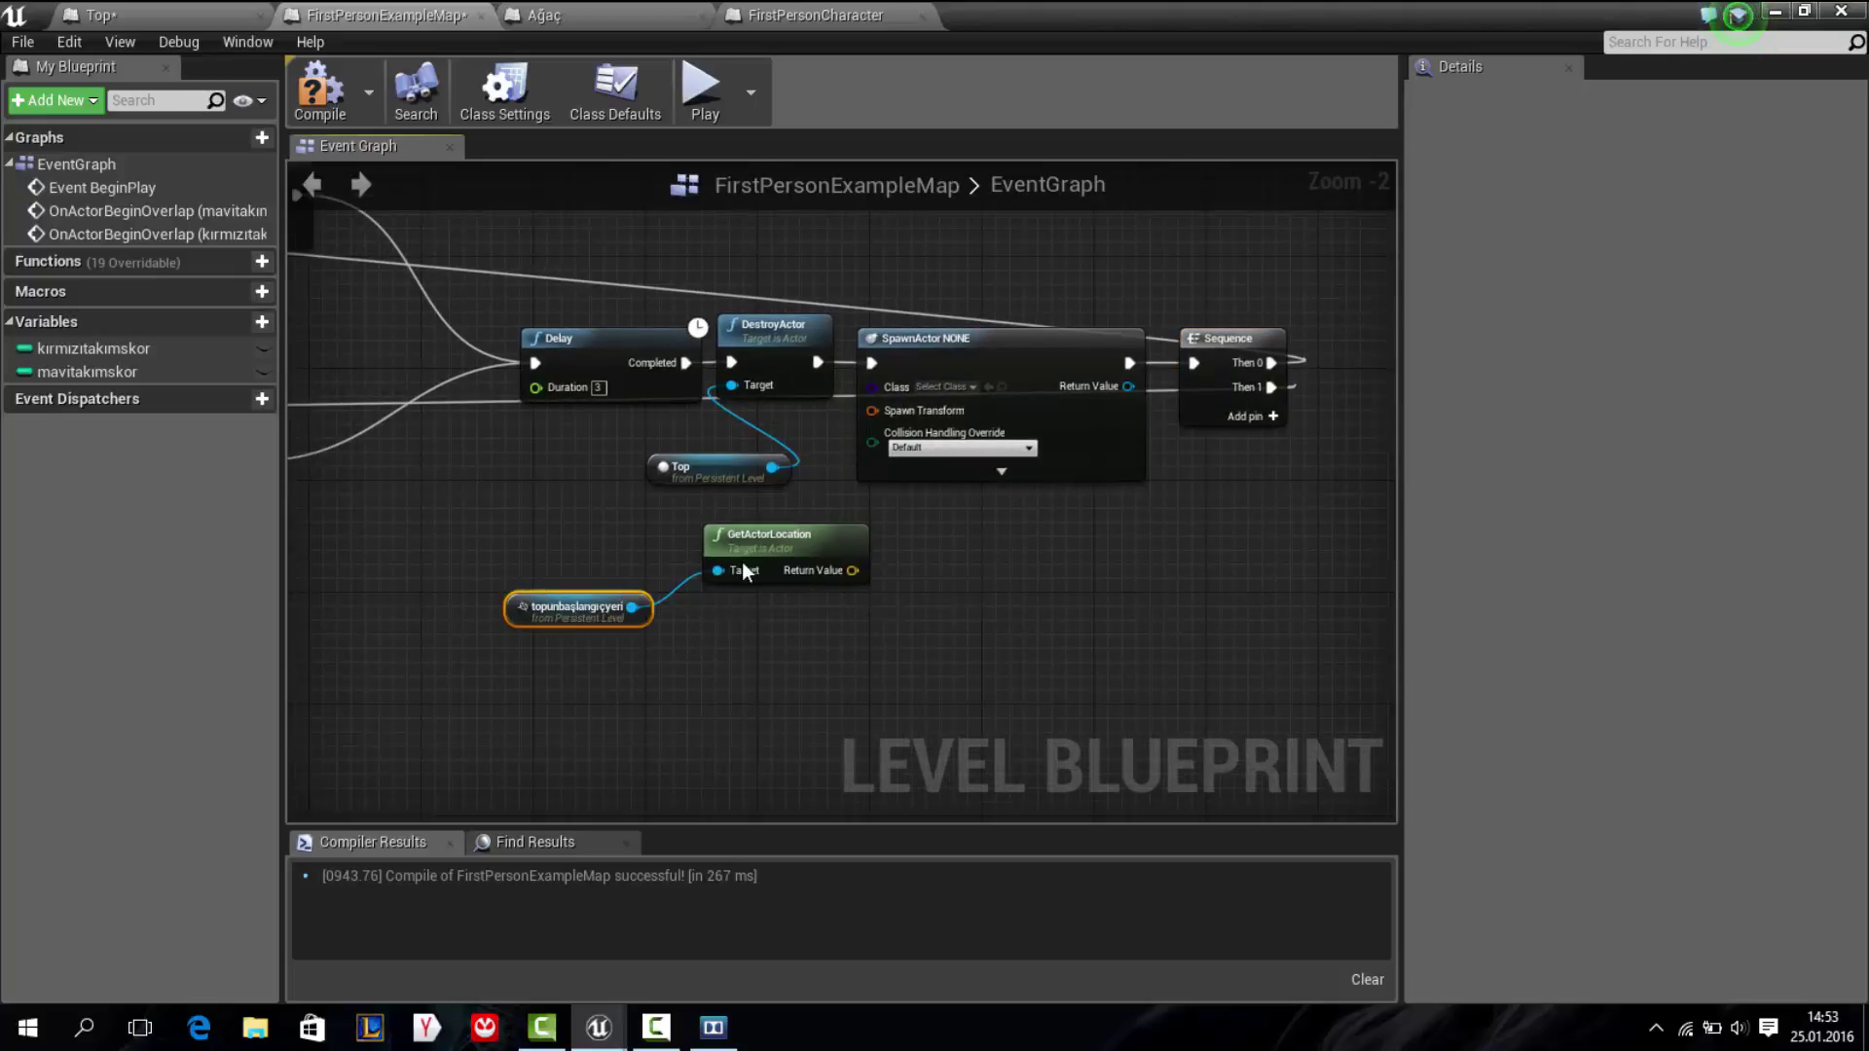
key(ctrl+z)
Select the topunbaşlangıçyeri start target point in the level, then return to the Level Blueprint
click(1777, 11)
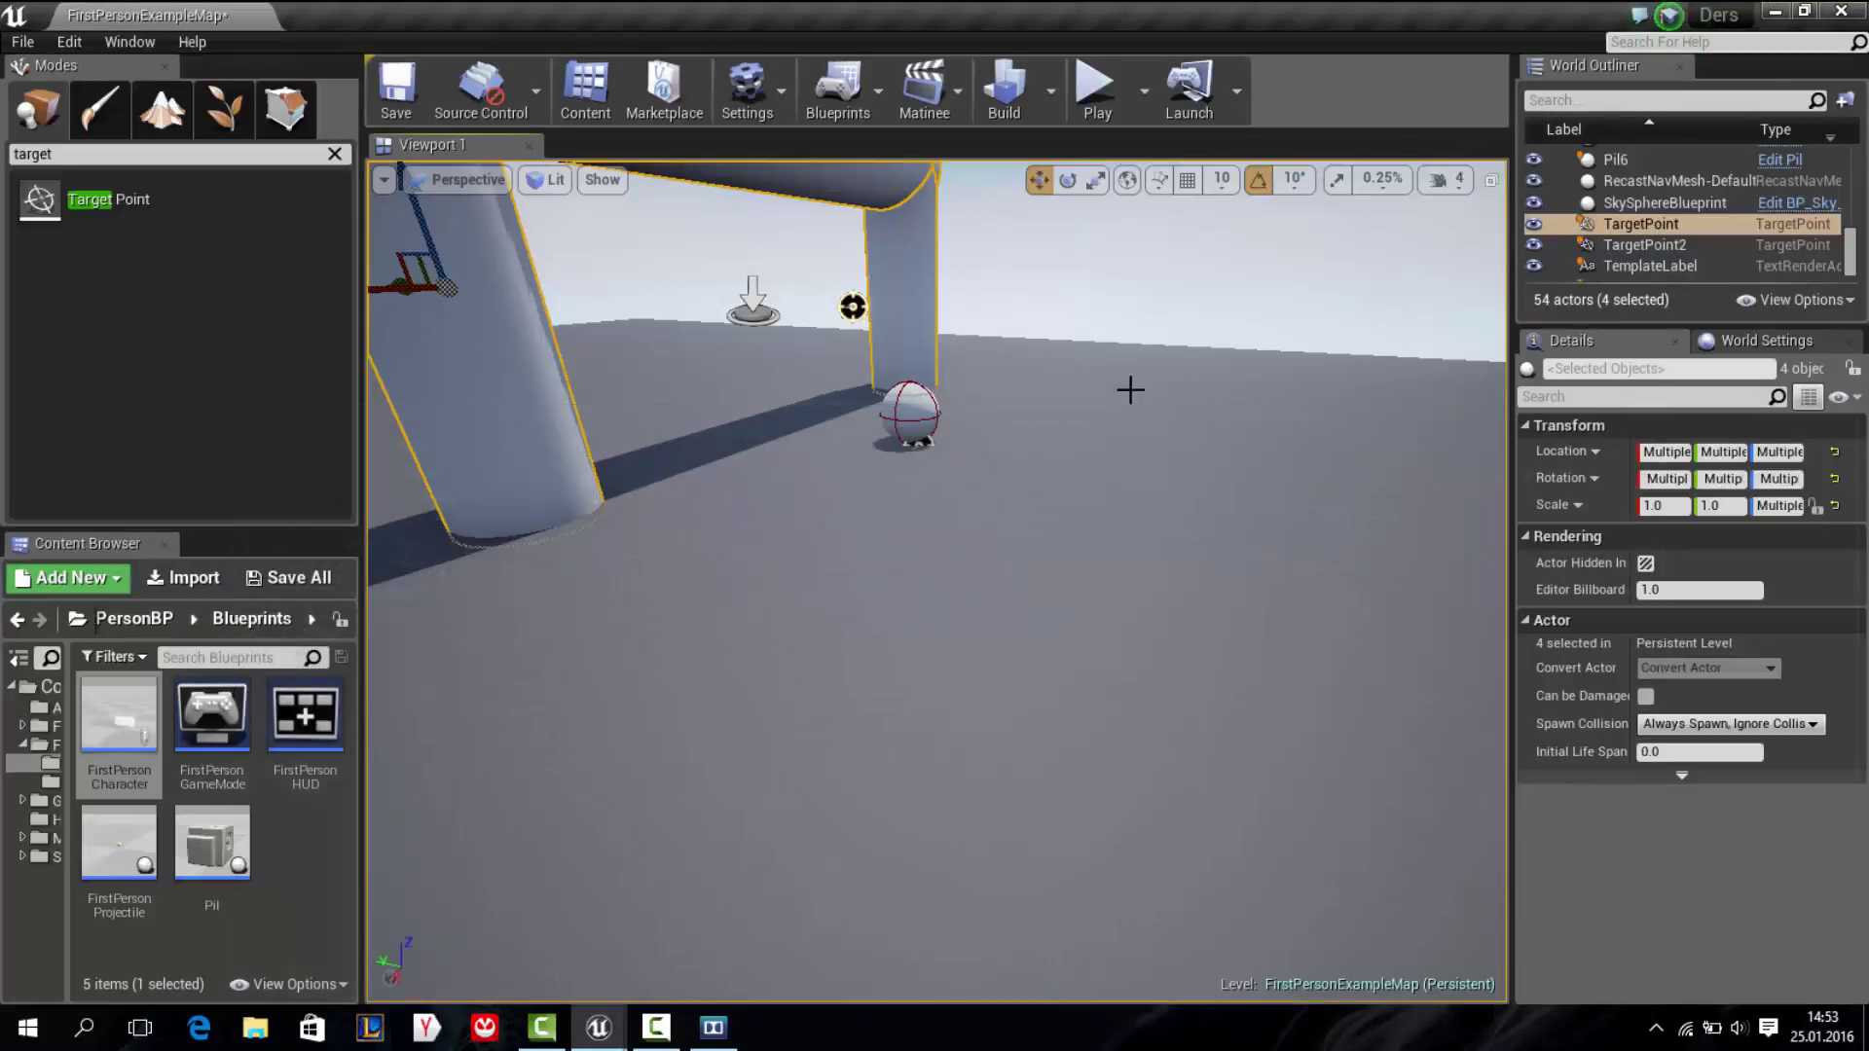
click(927, 442)
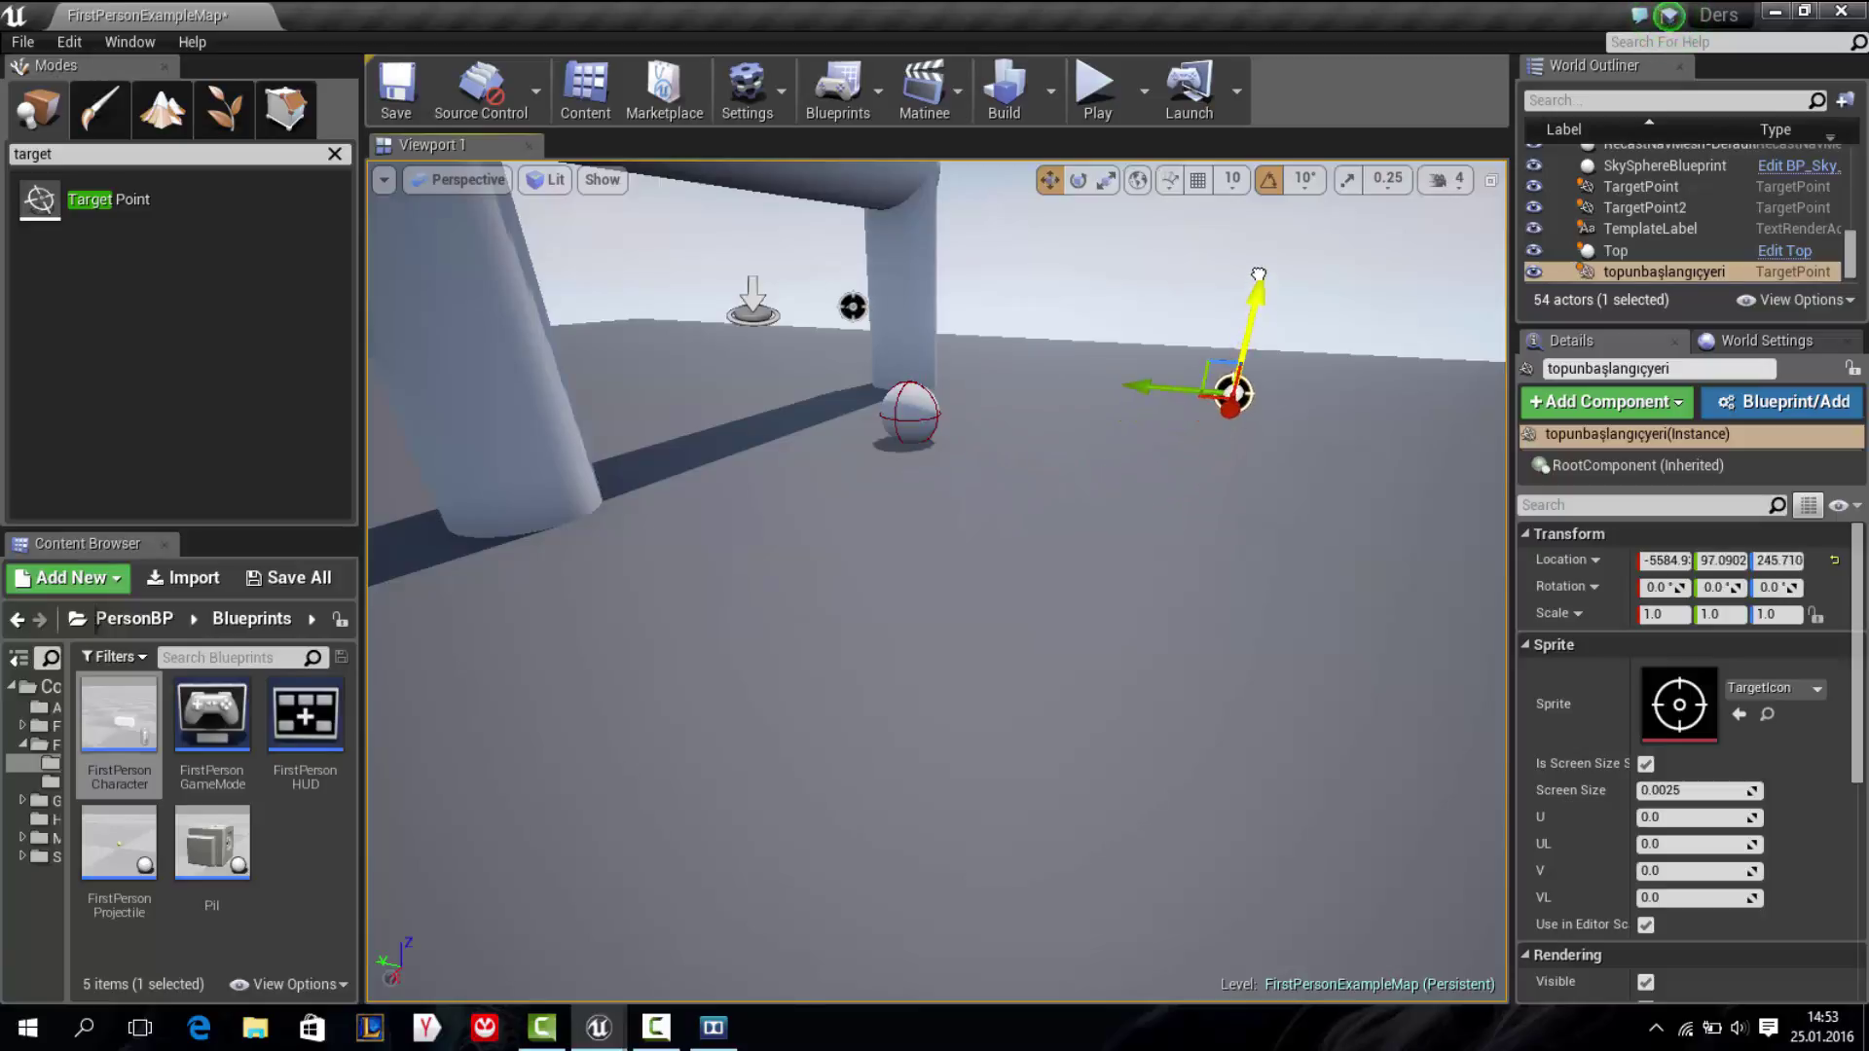
mouse_move(597, 1027)
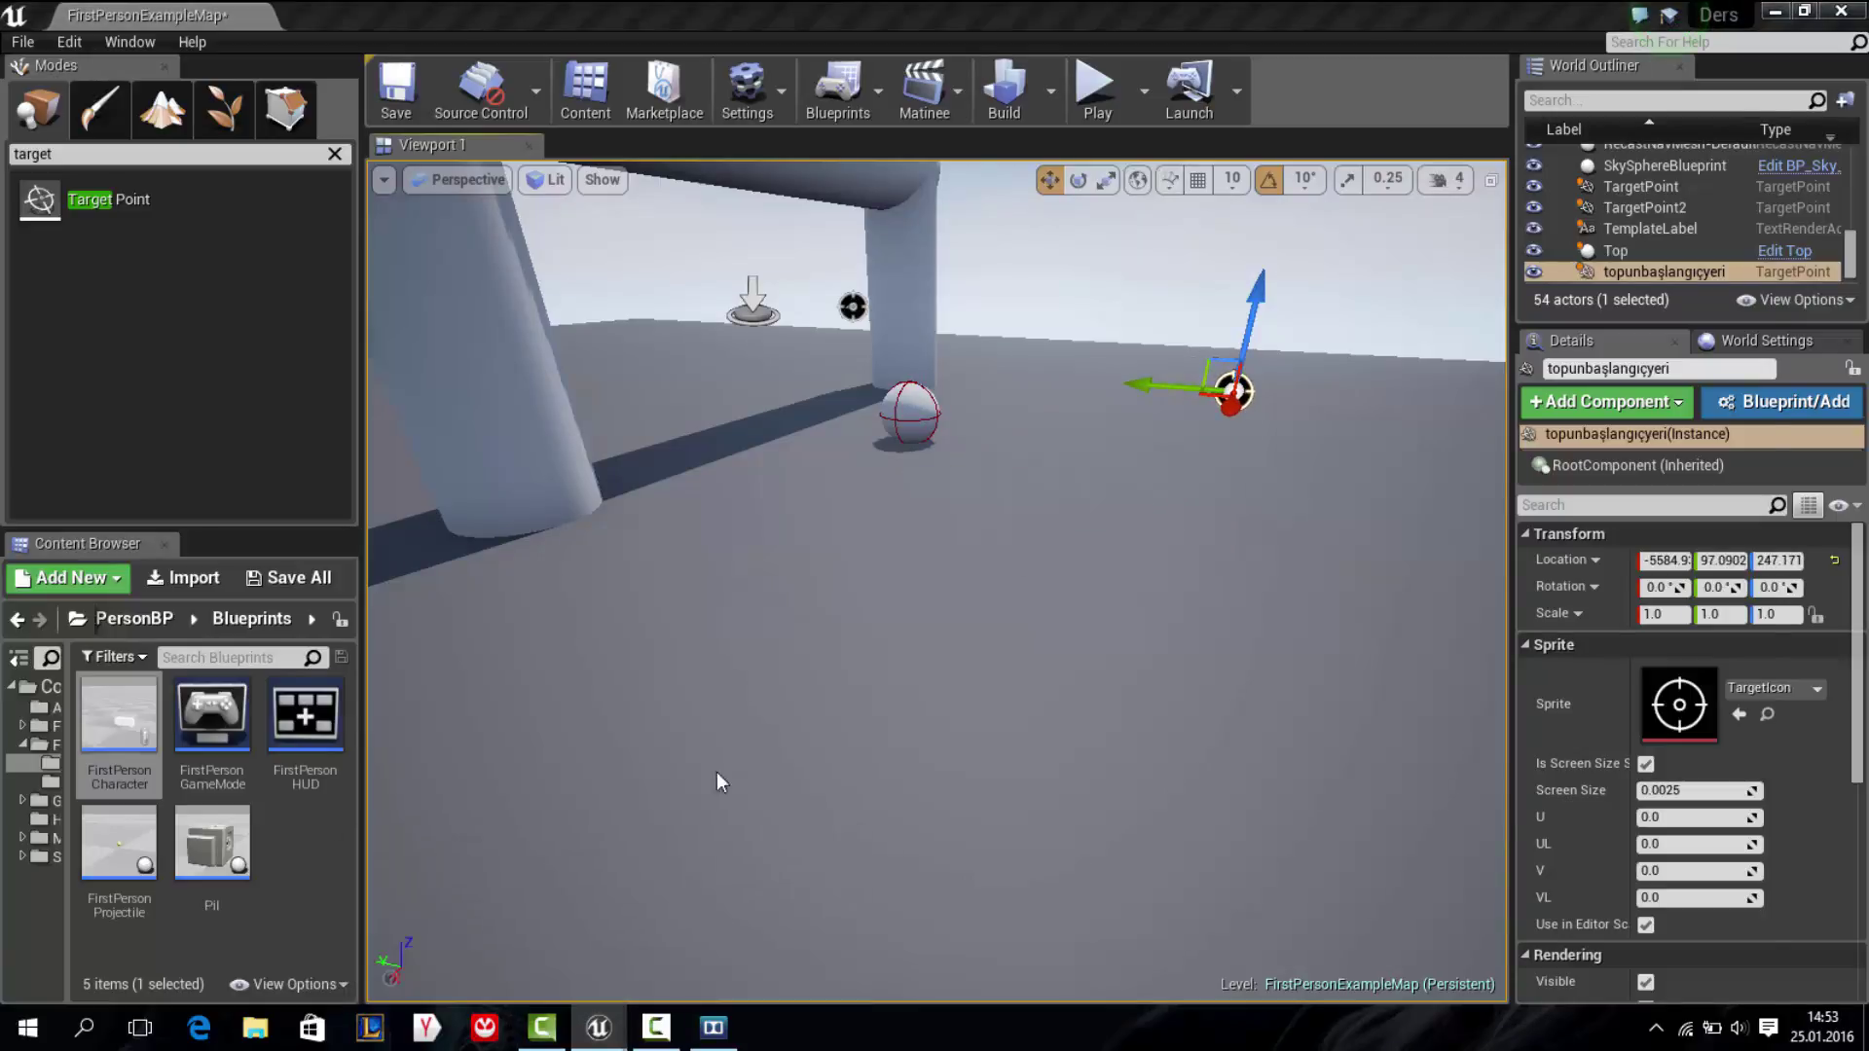
click(718, 775)
Feed topunbaşlangıçyeri's GetActorTransform into SpawnActor's Spawn Transform
drag(634, 619, 678, 596)
text(getac)
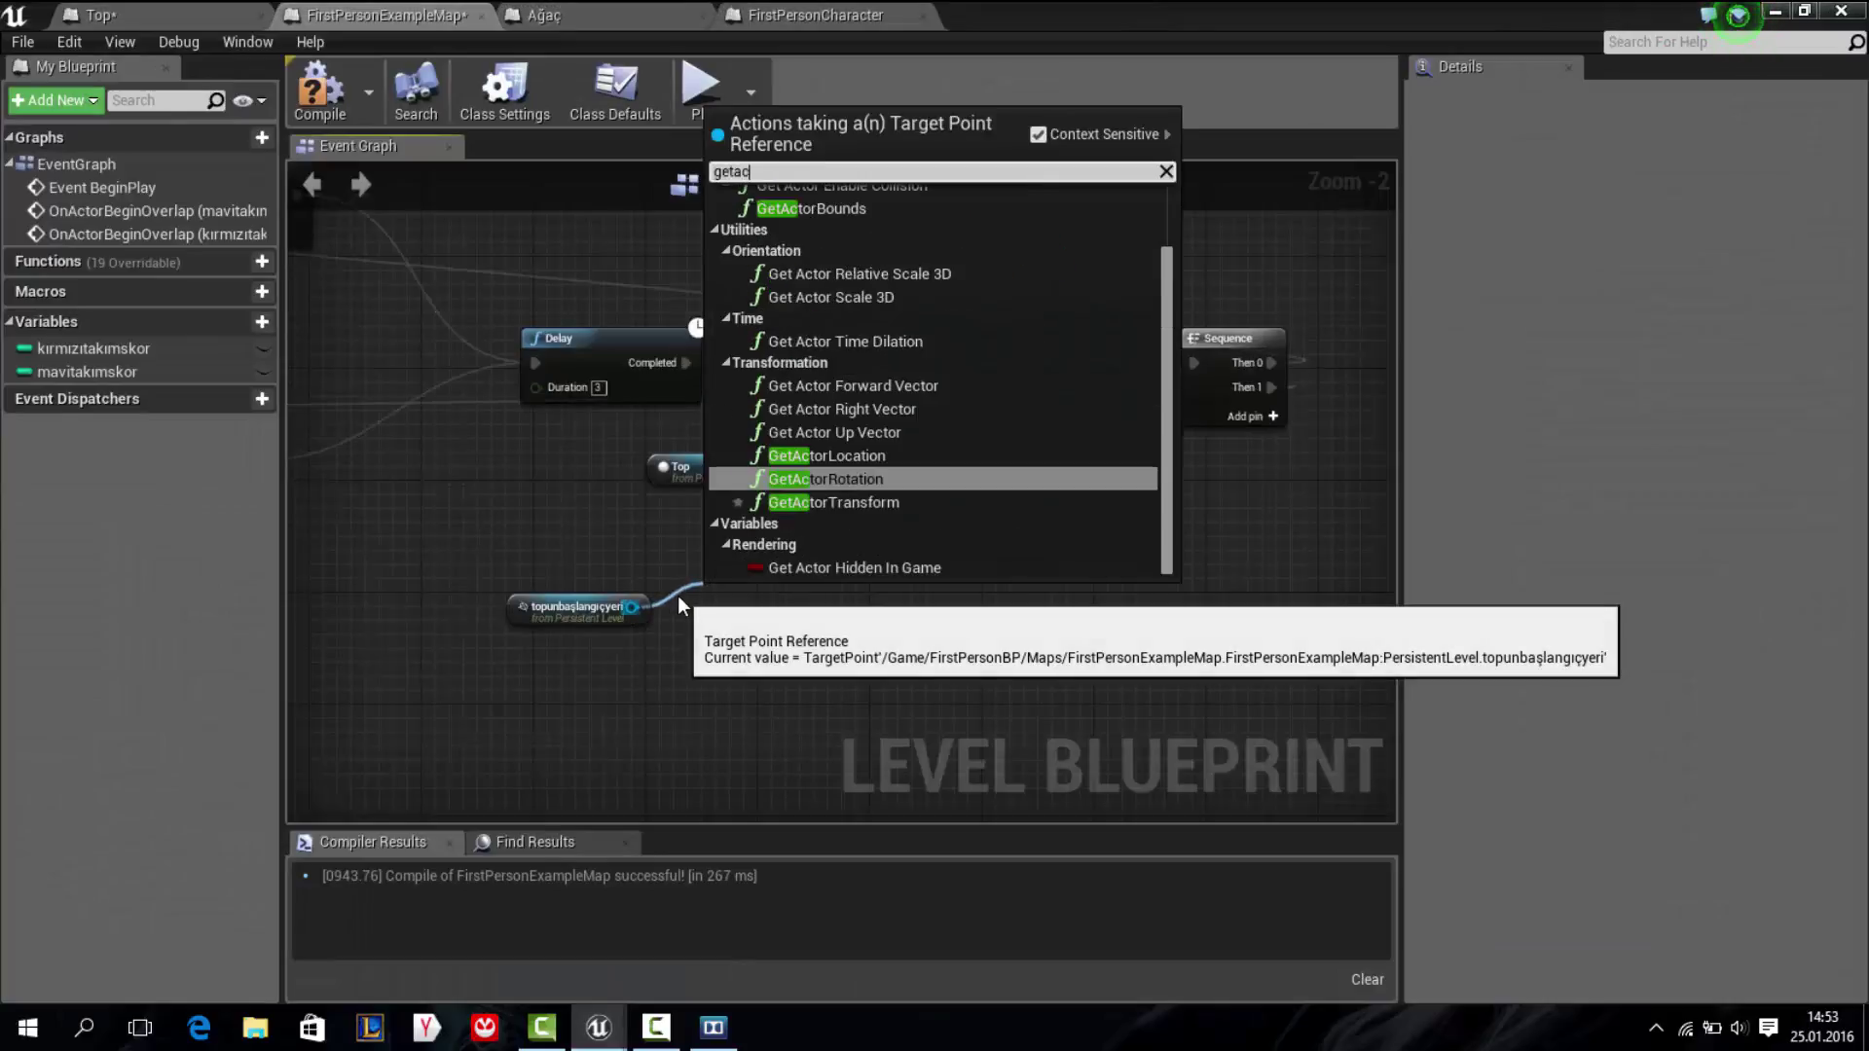
text(tortran)
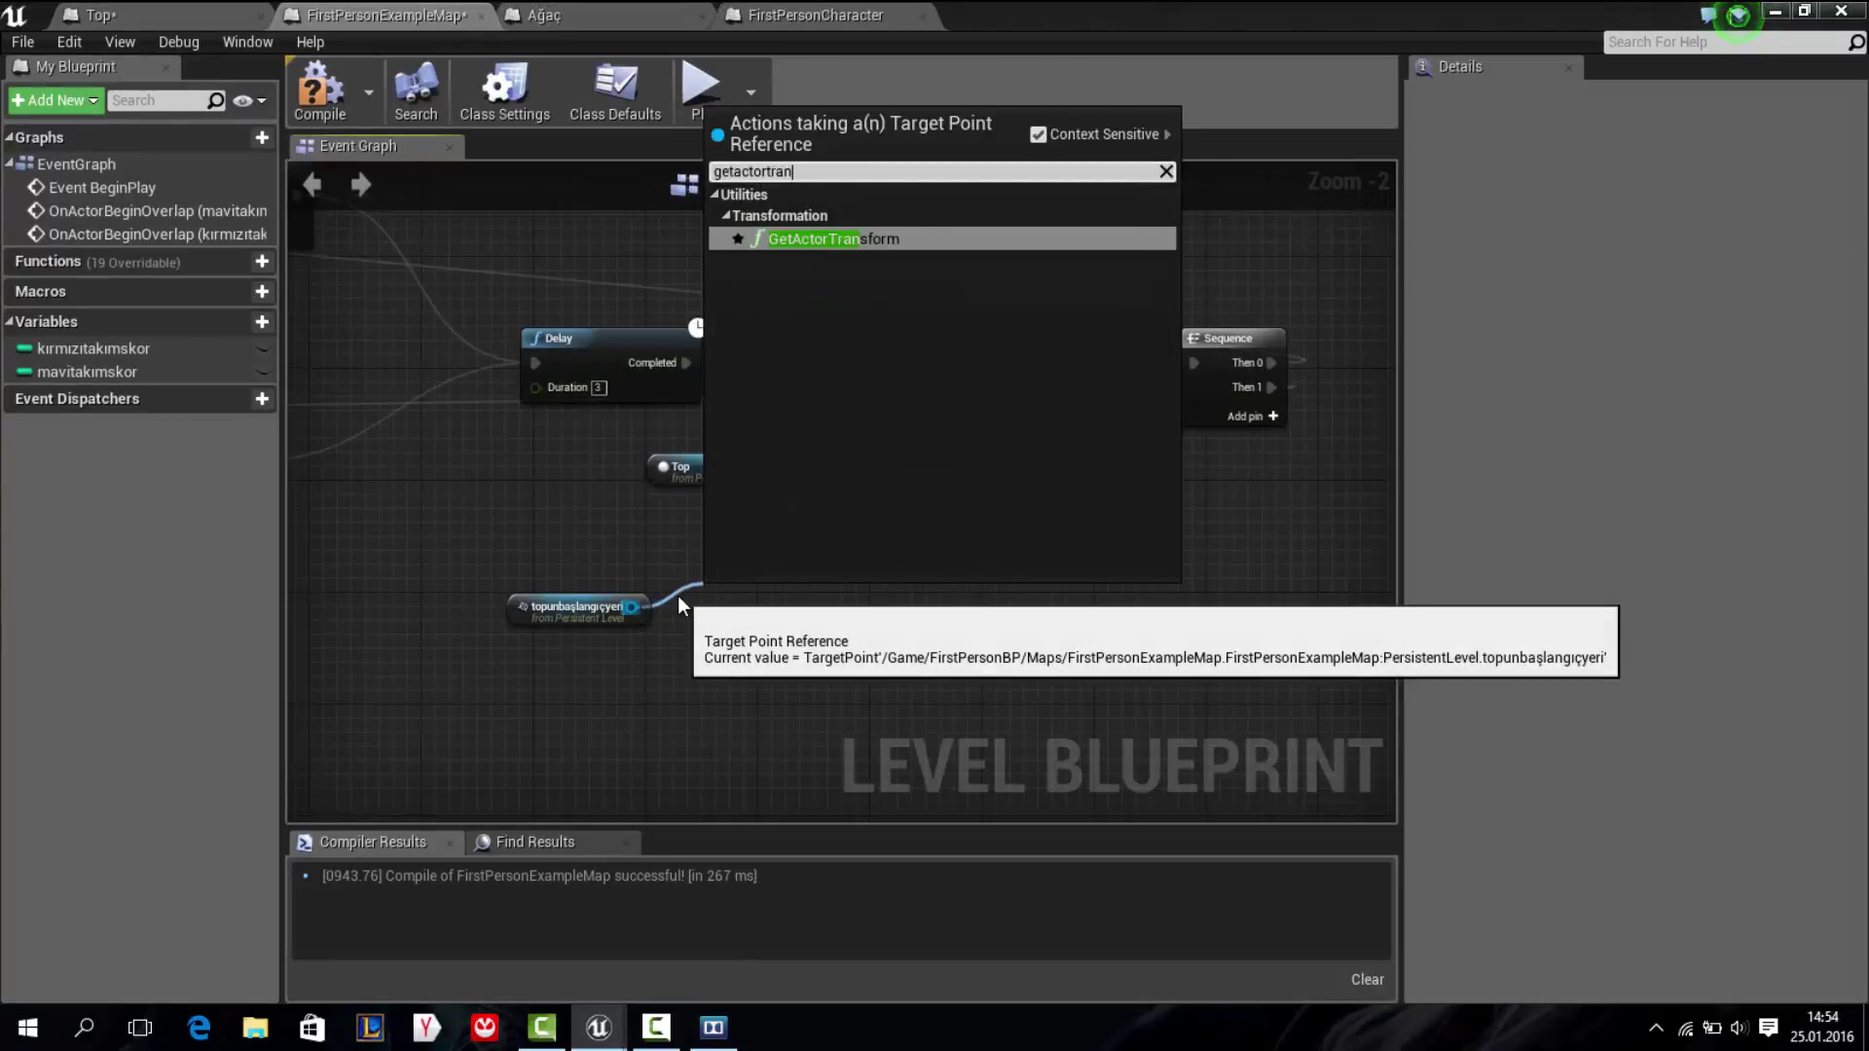
key(Return)
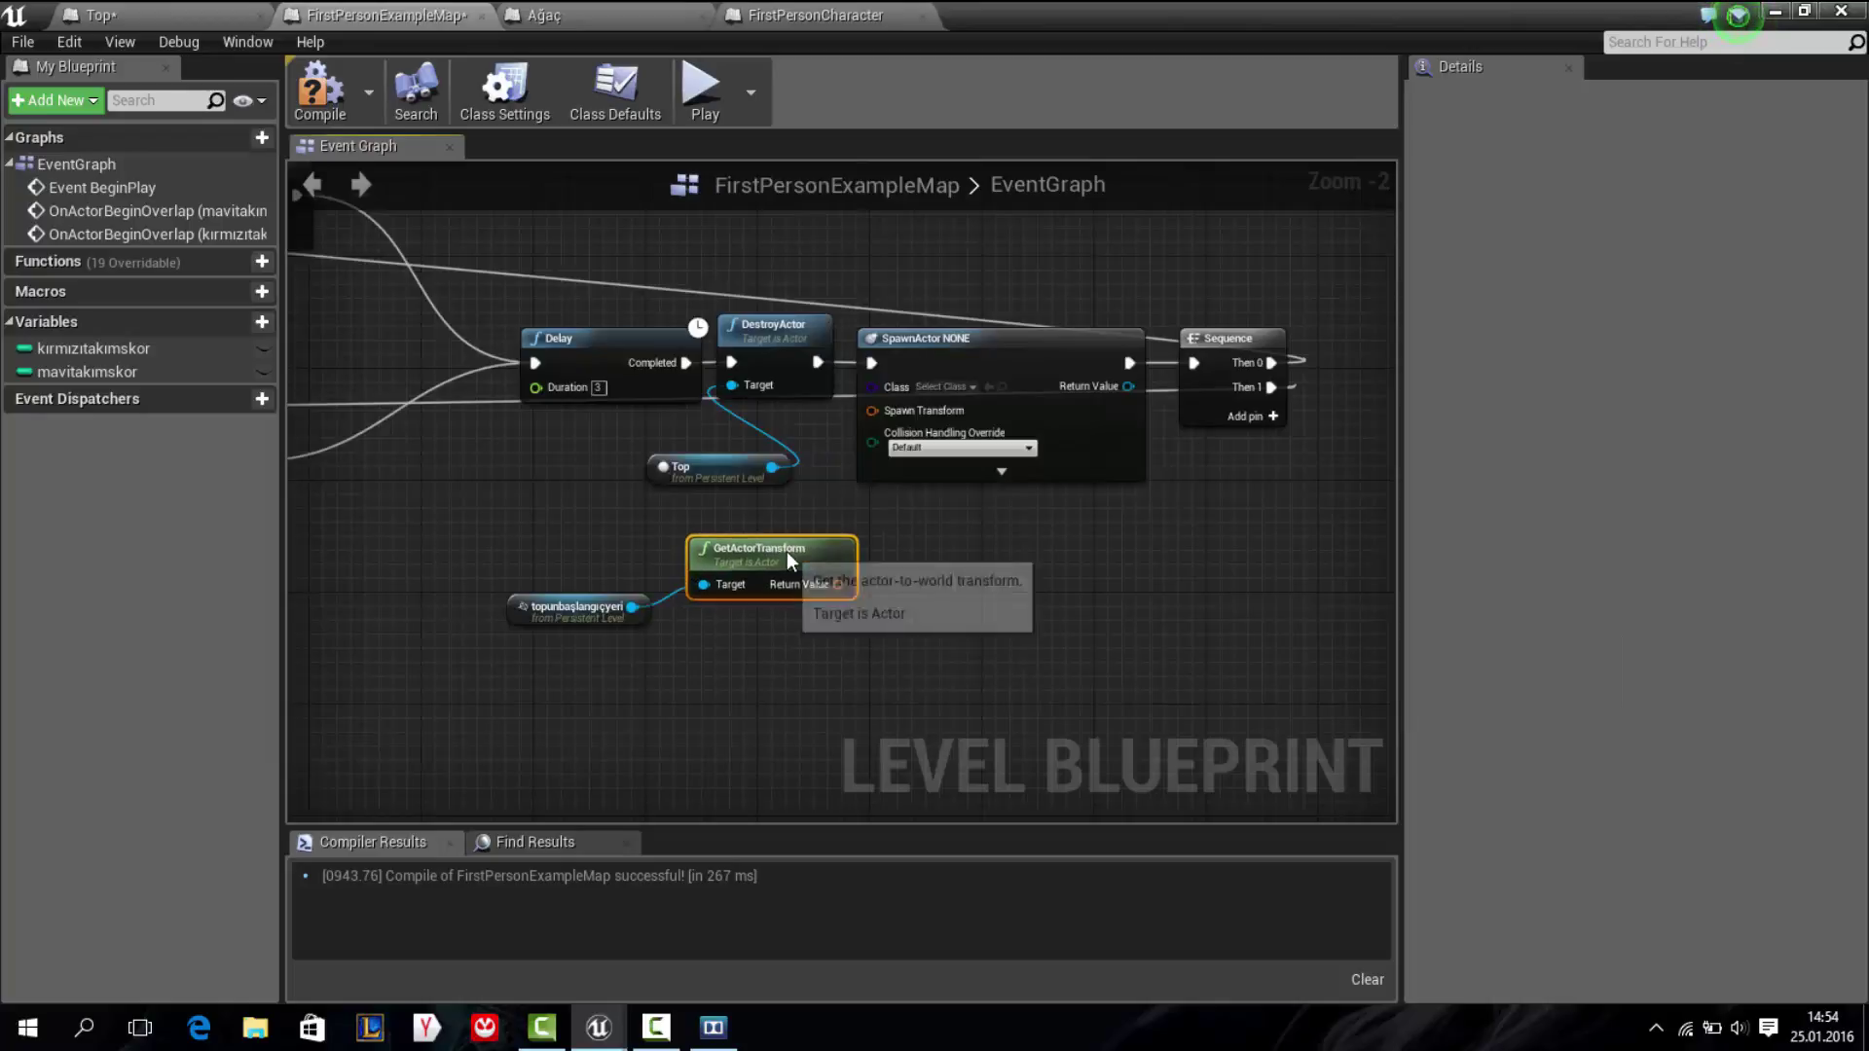
drag(838, 584, 842, 536)
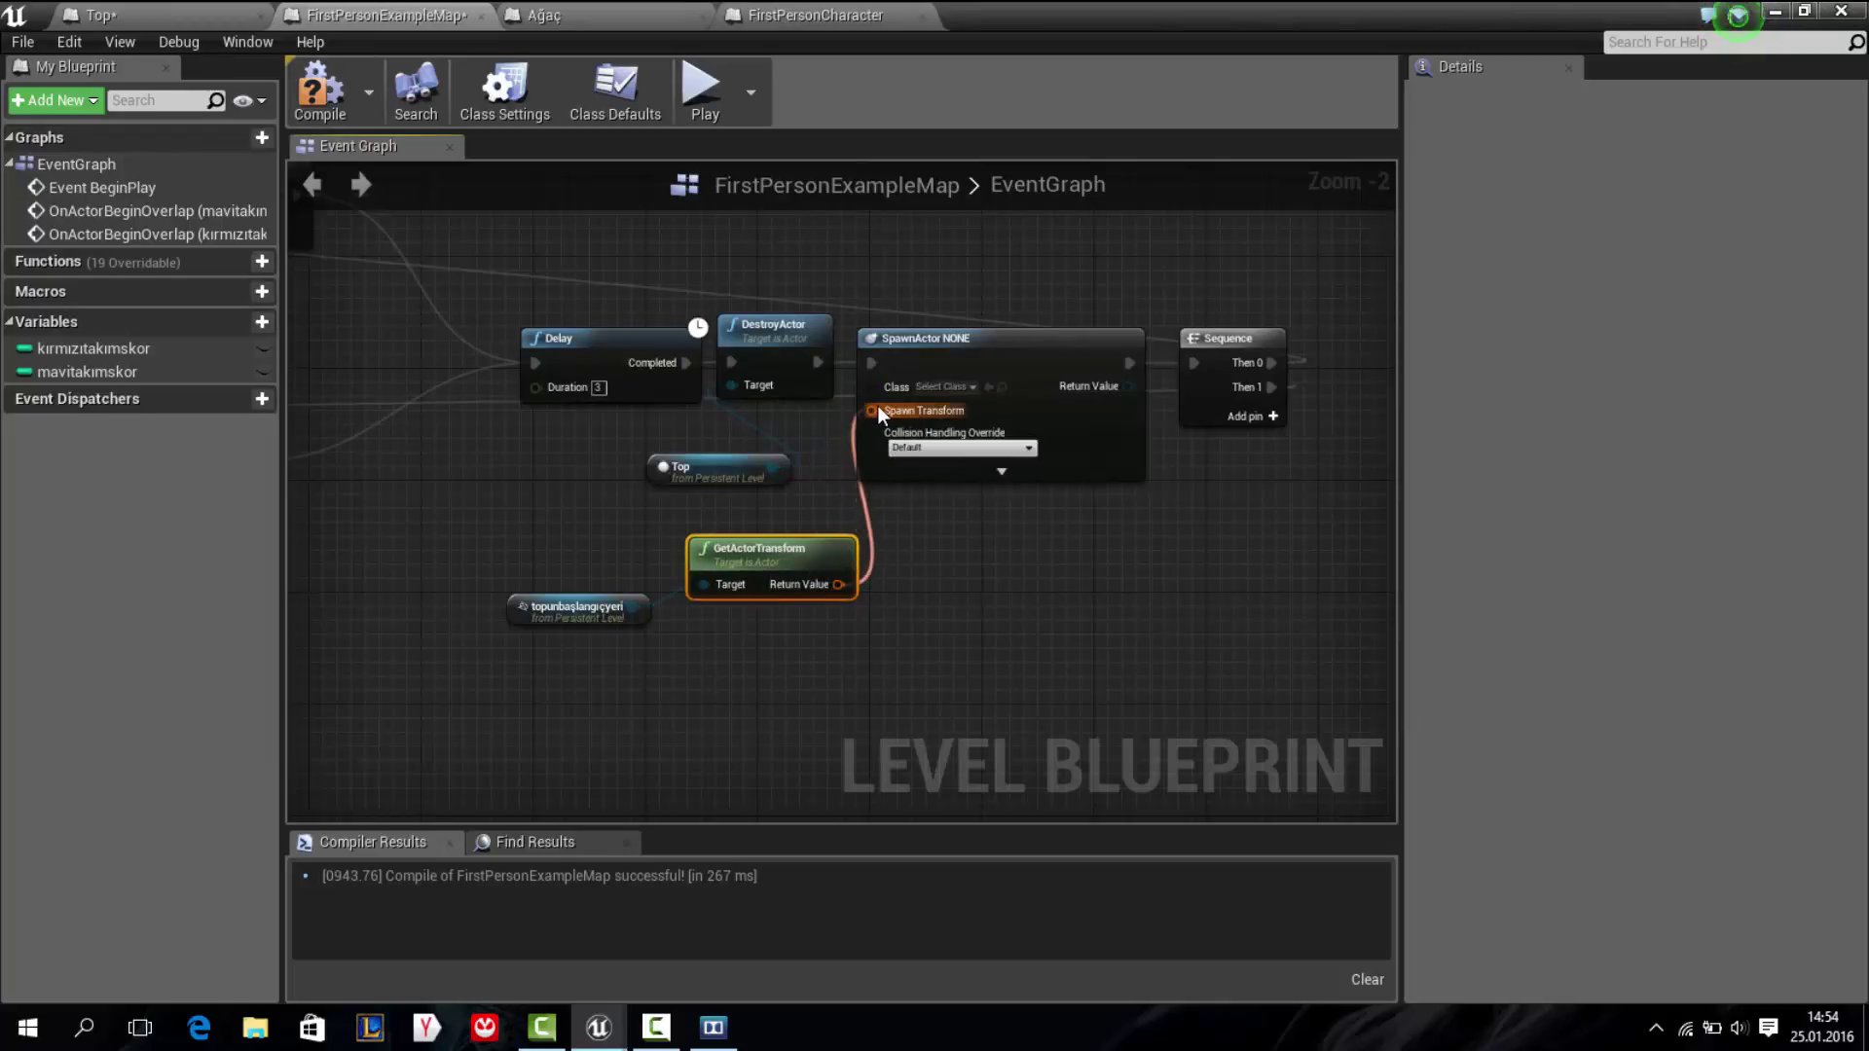
drag(867, 413, 878, 405)
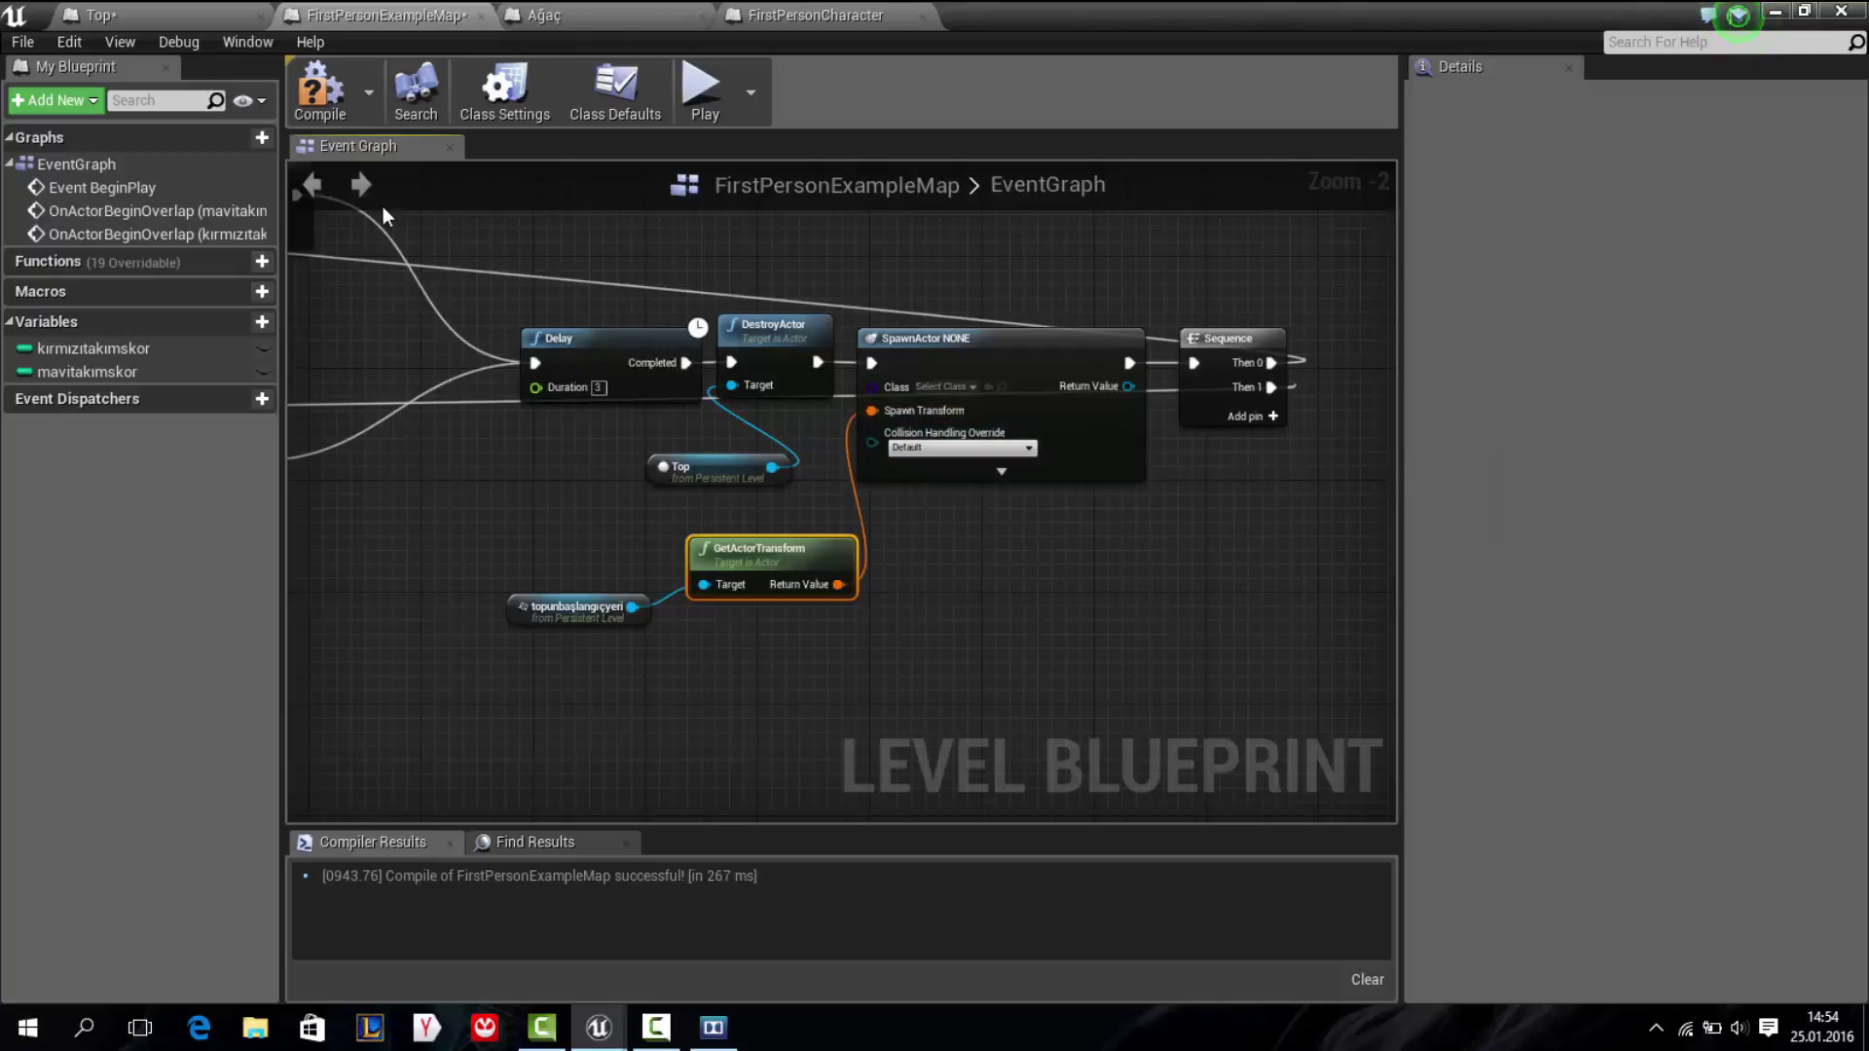
Set SpawnActor's Class to Top and compile the blueprint
click(942, 387)
text(top)
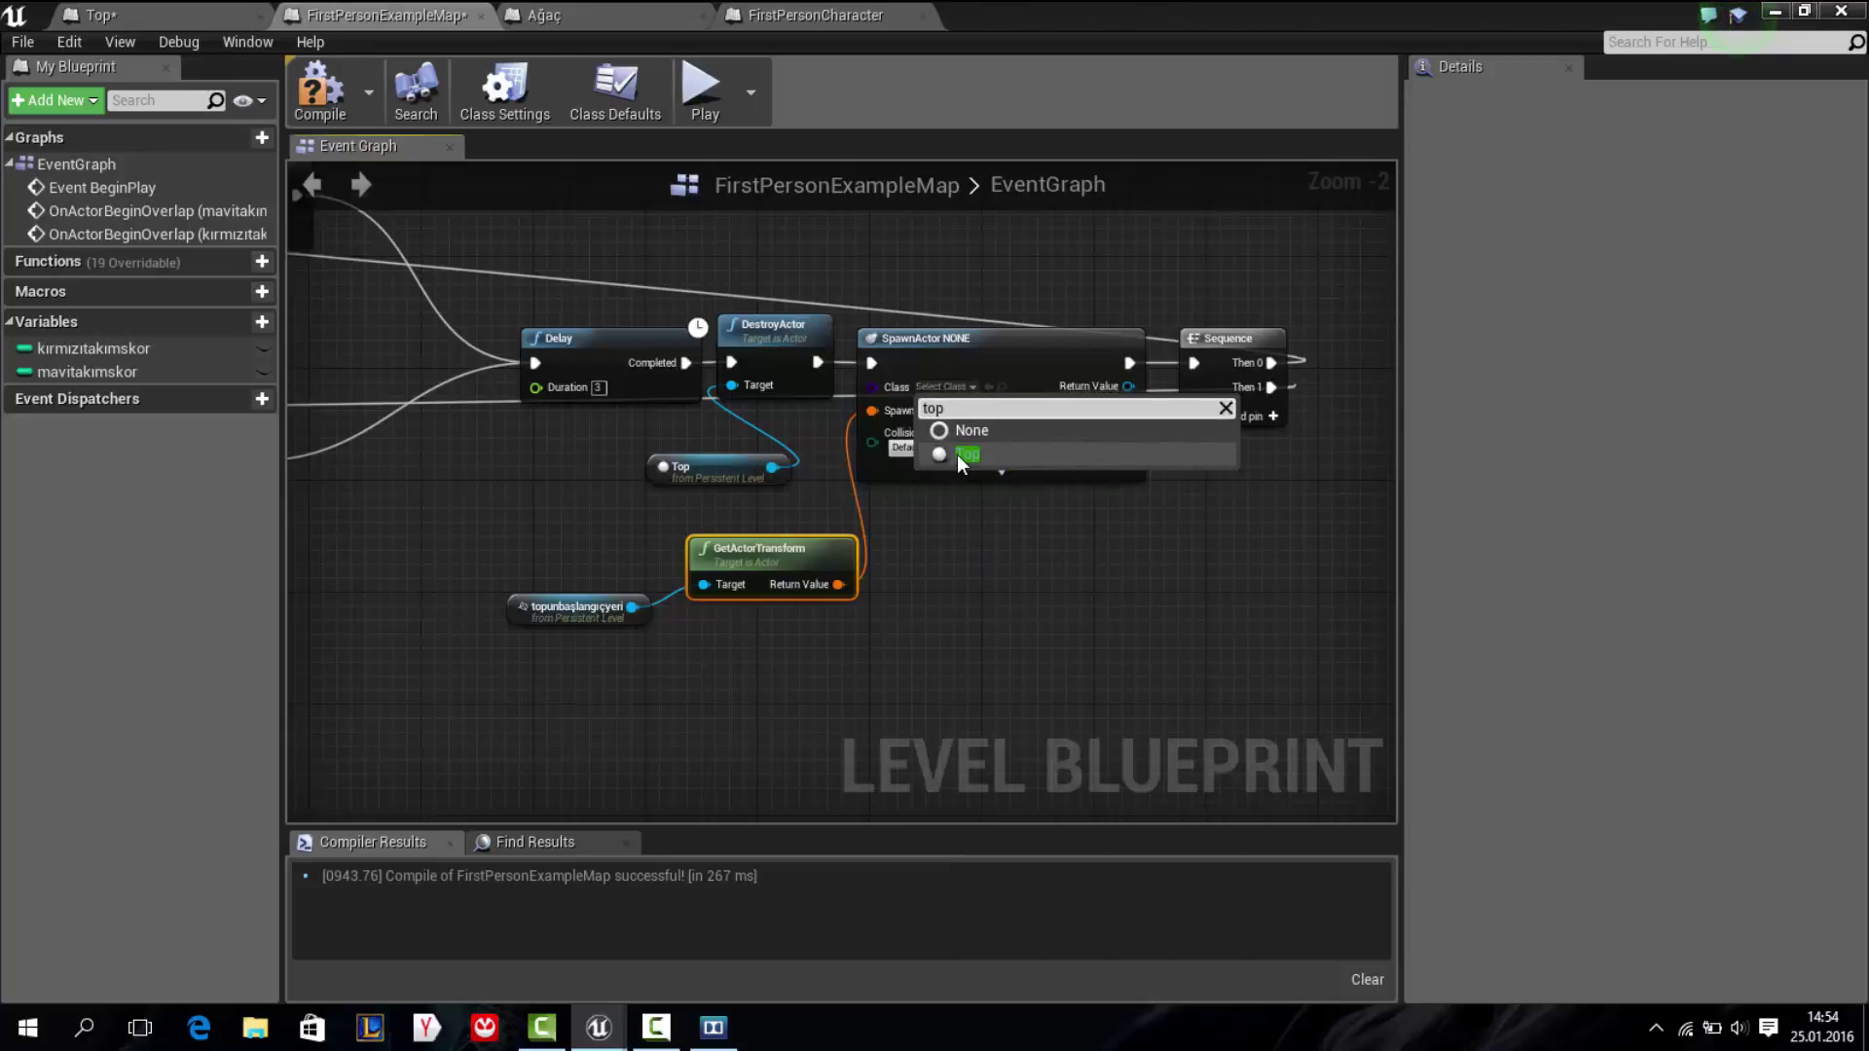
click(965, 454)
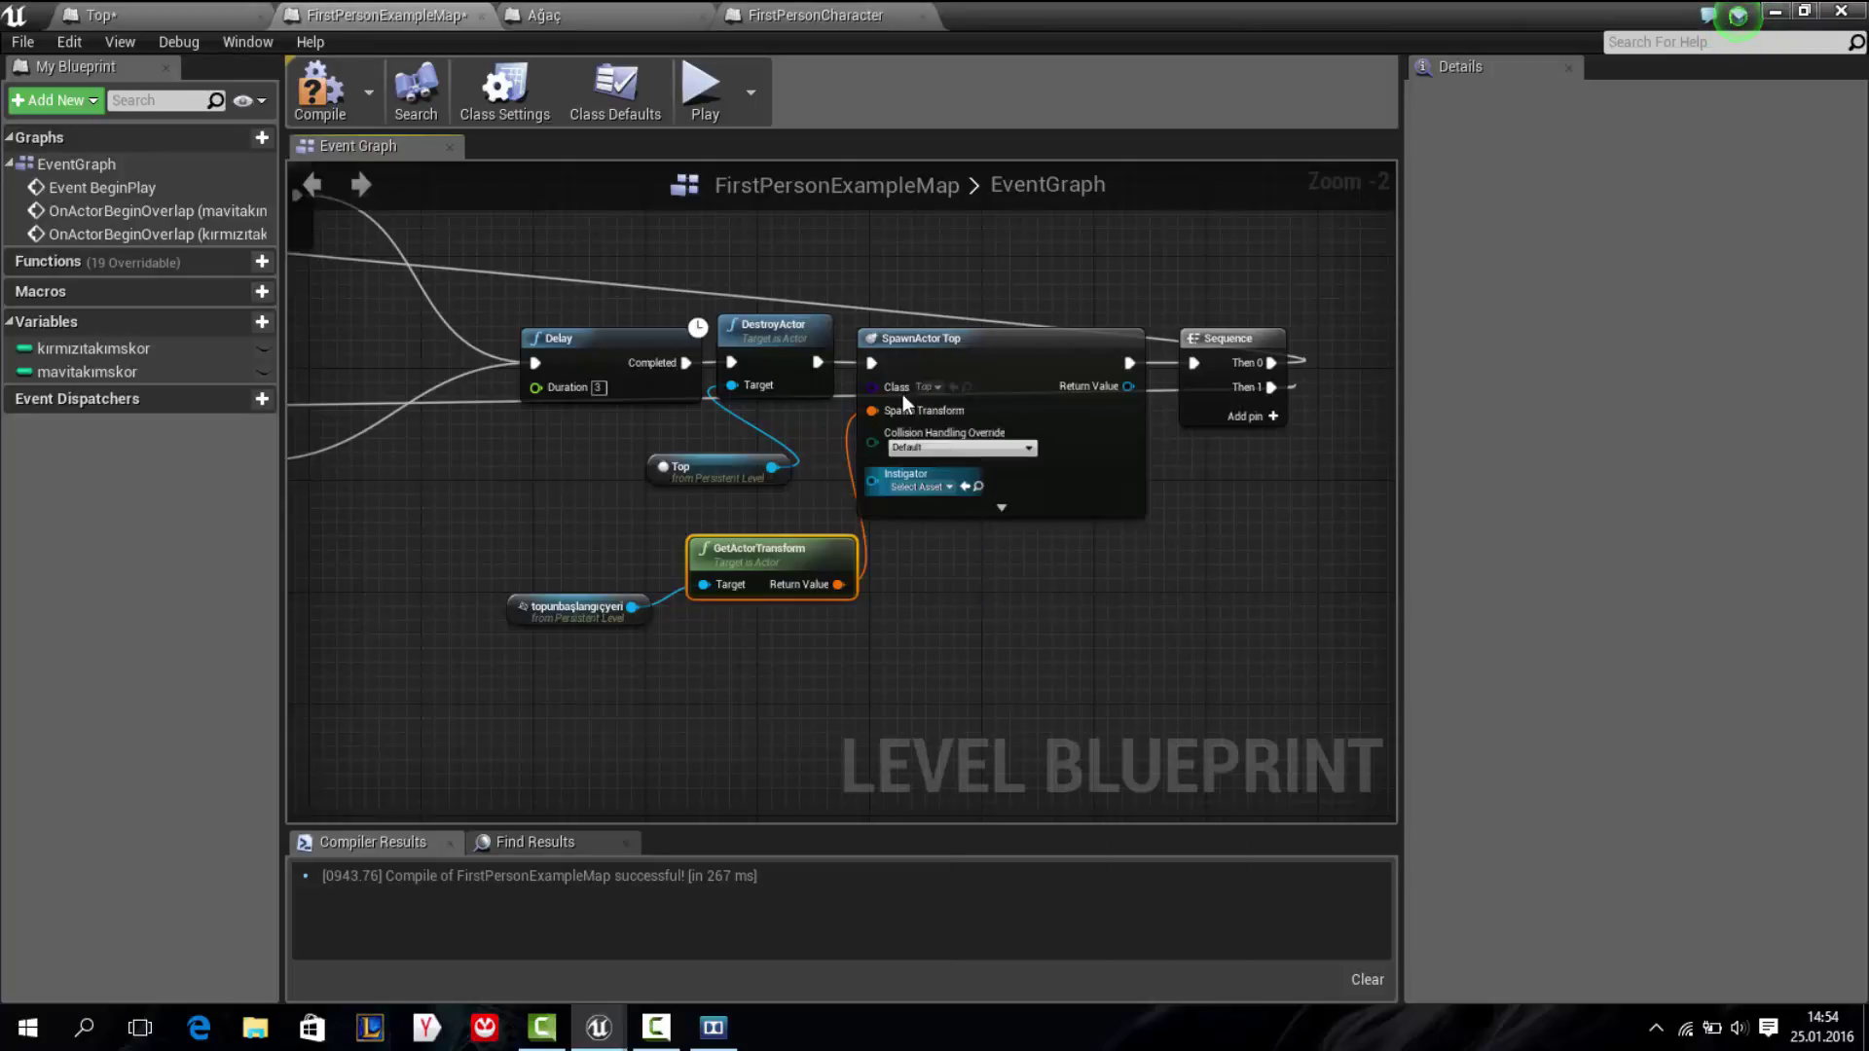
click(340, 101)
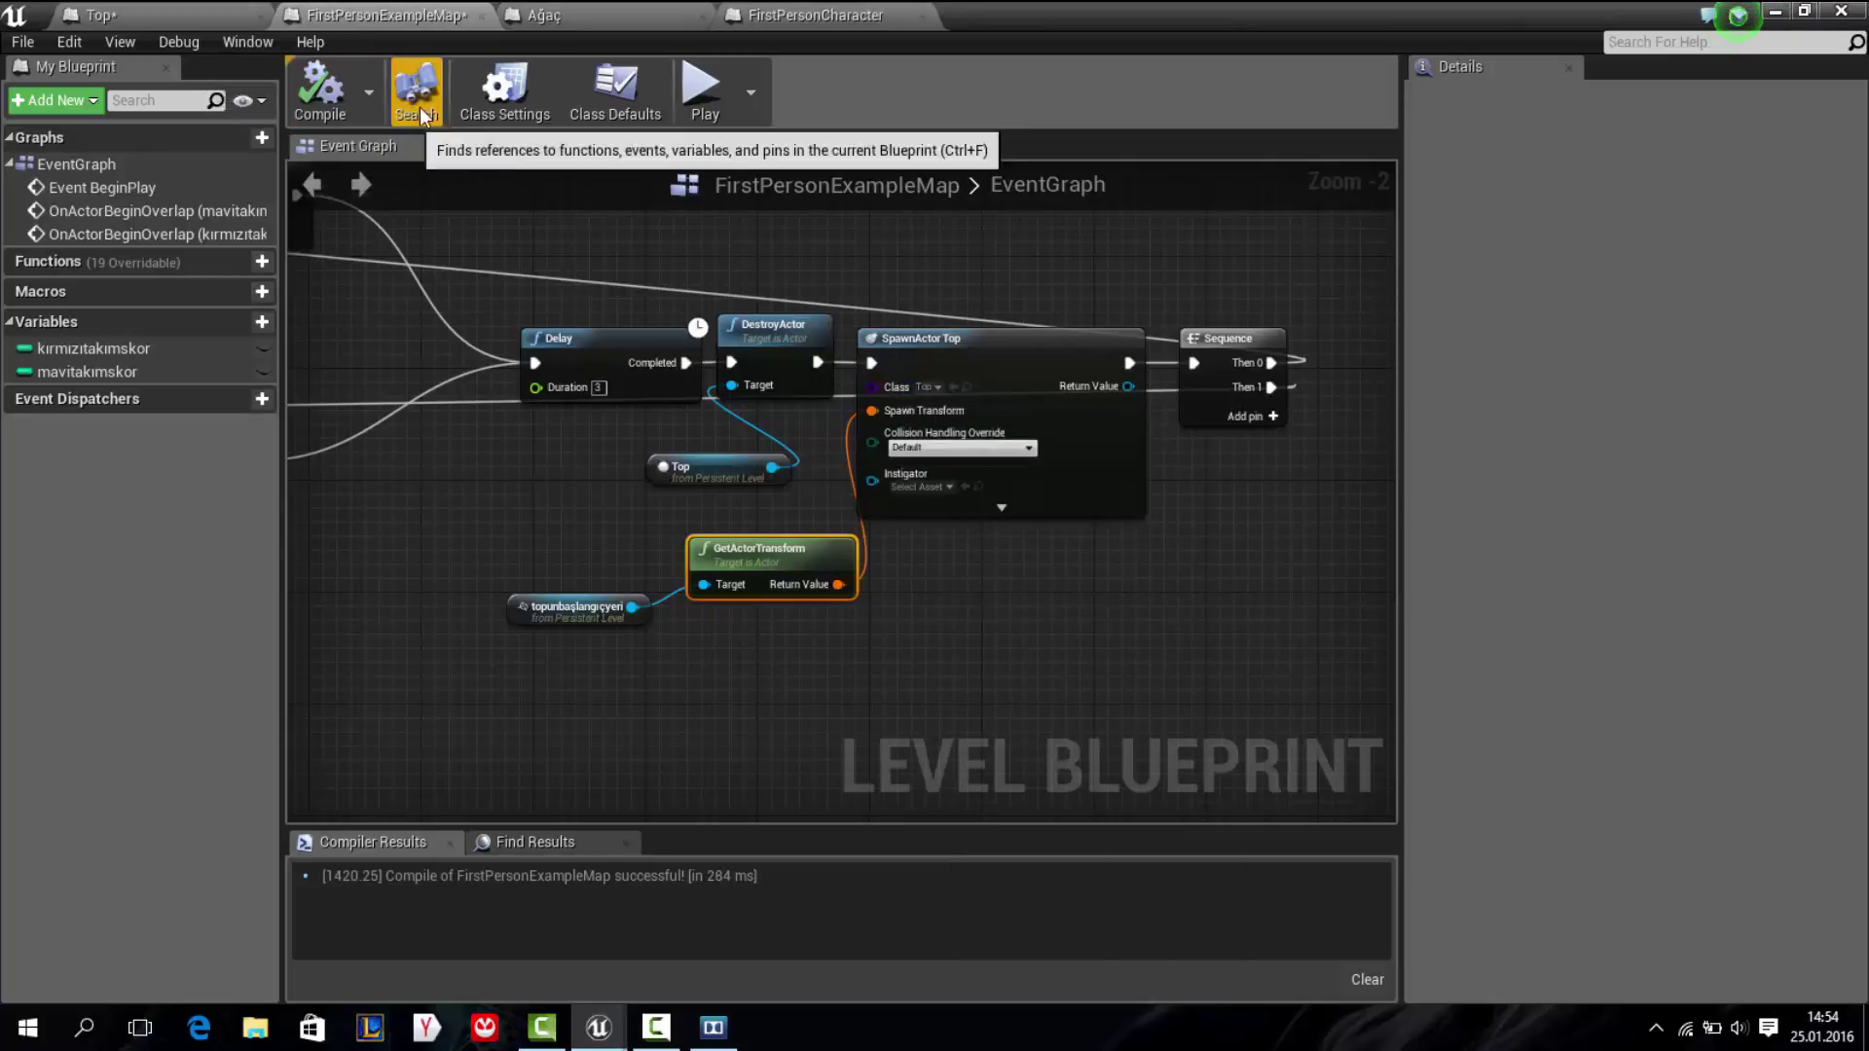
click(416, 89)
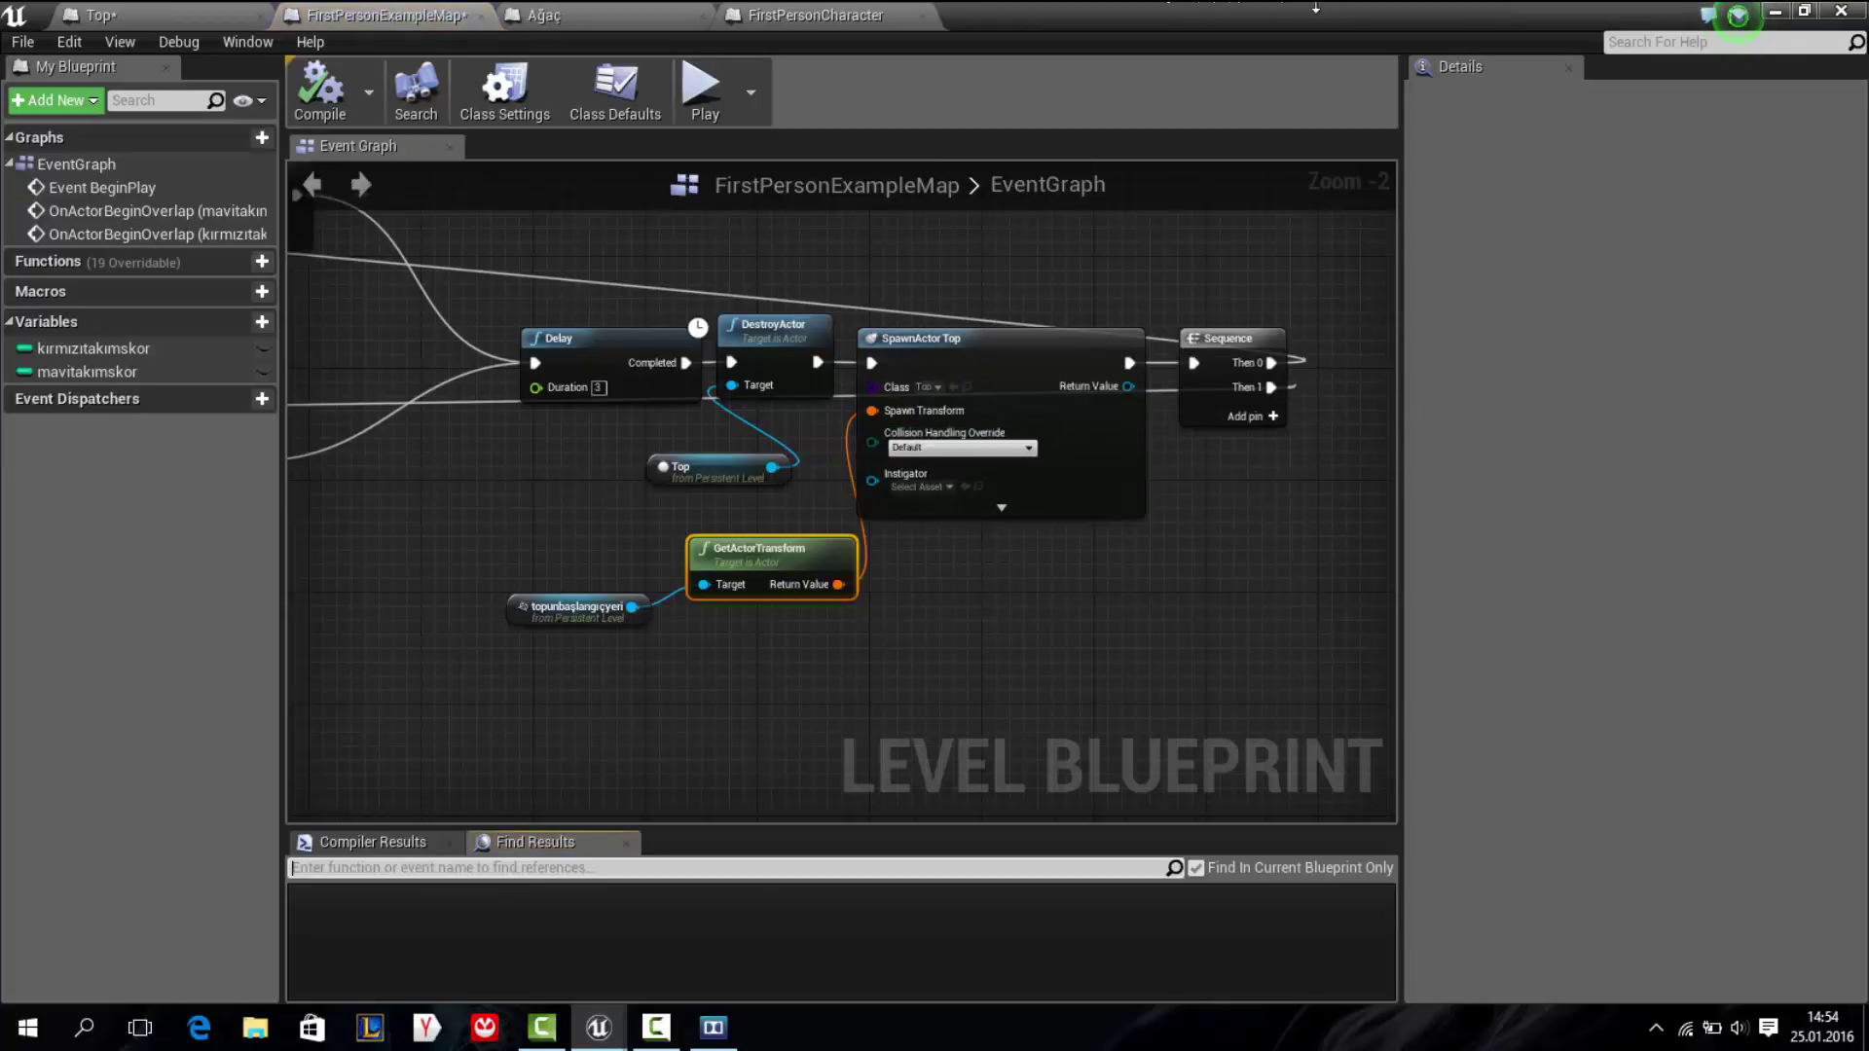
Play the level and walk with W and S to push the ball toward the left goal arch
click(1781, 12)
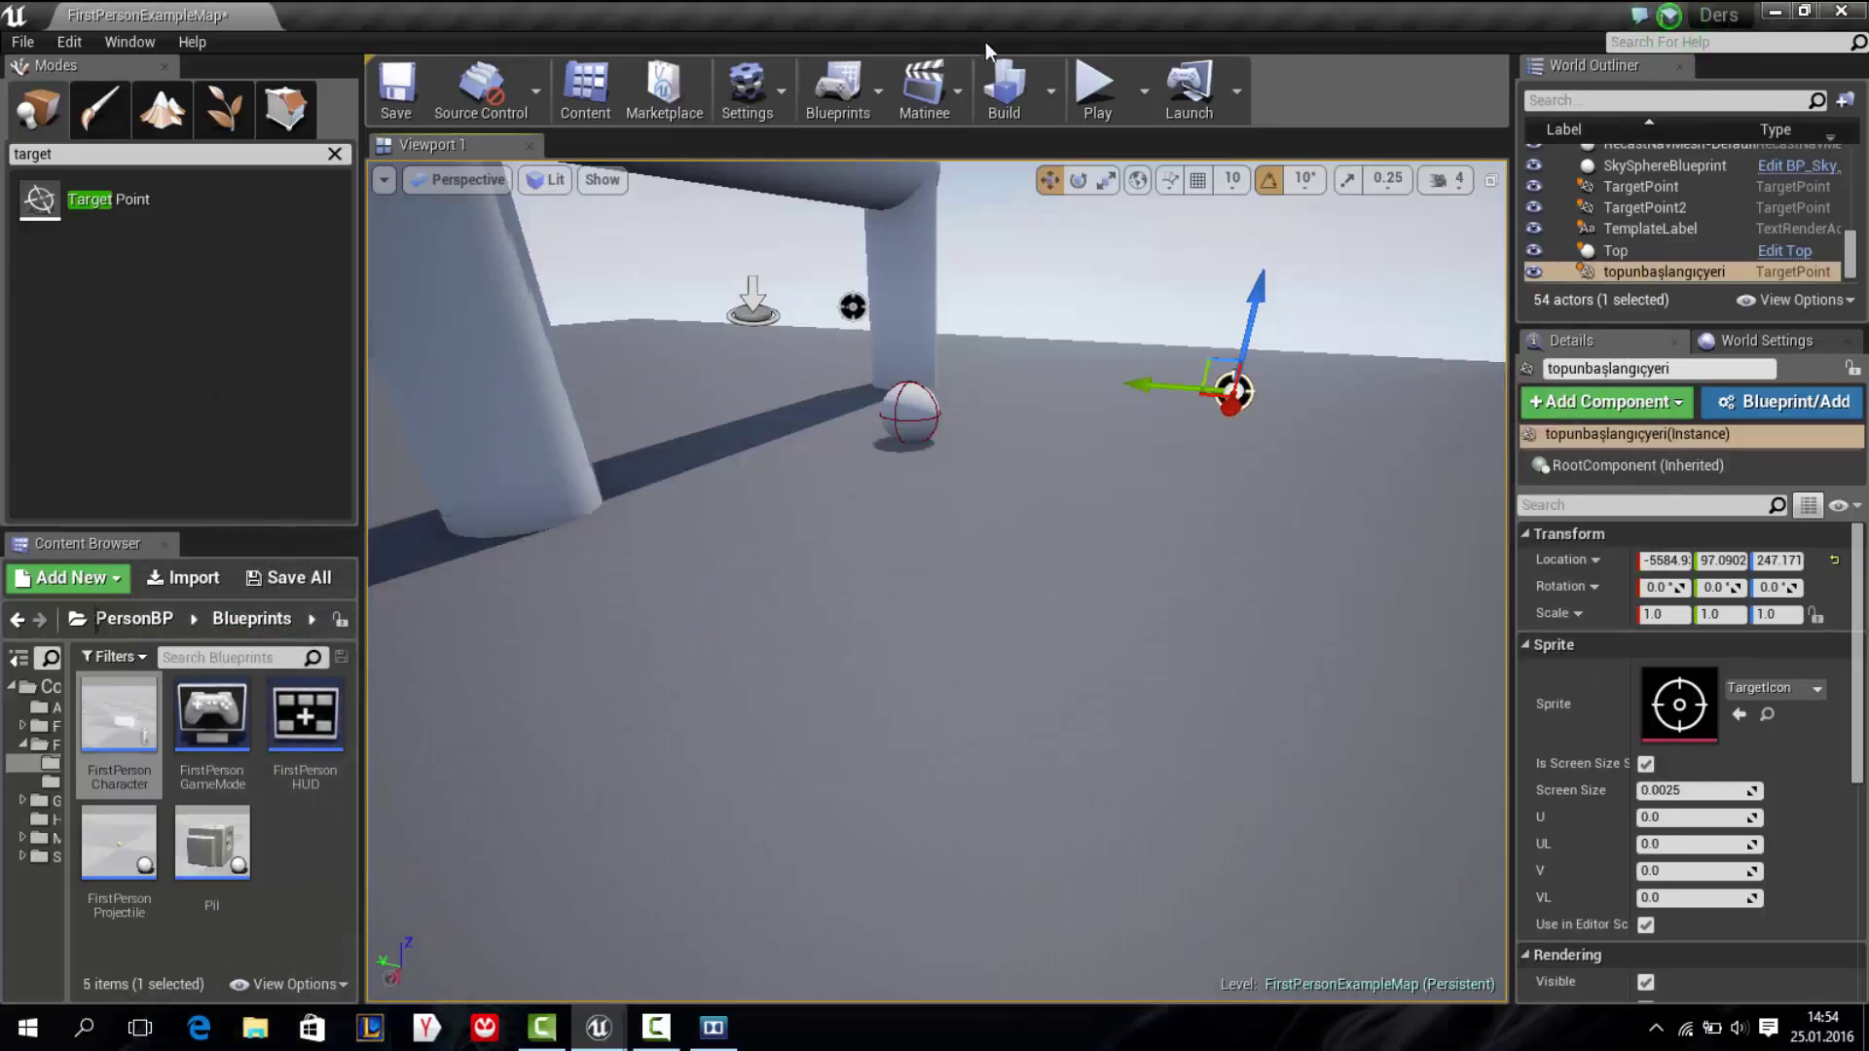
click(1093, 80)
key(w)
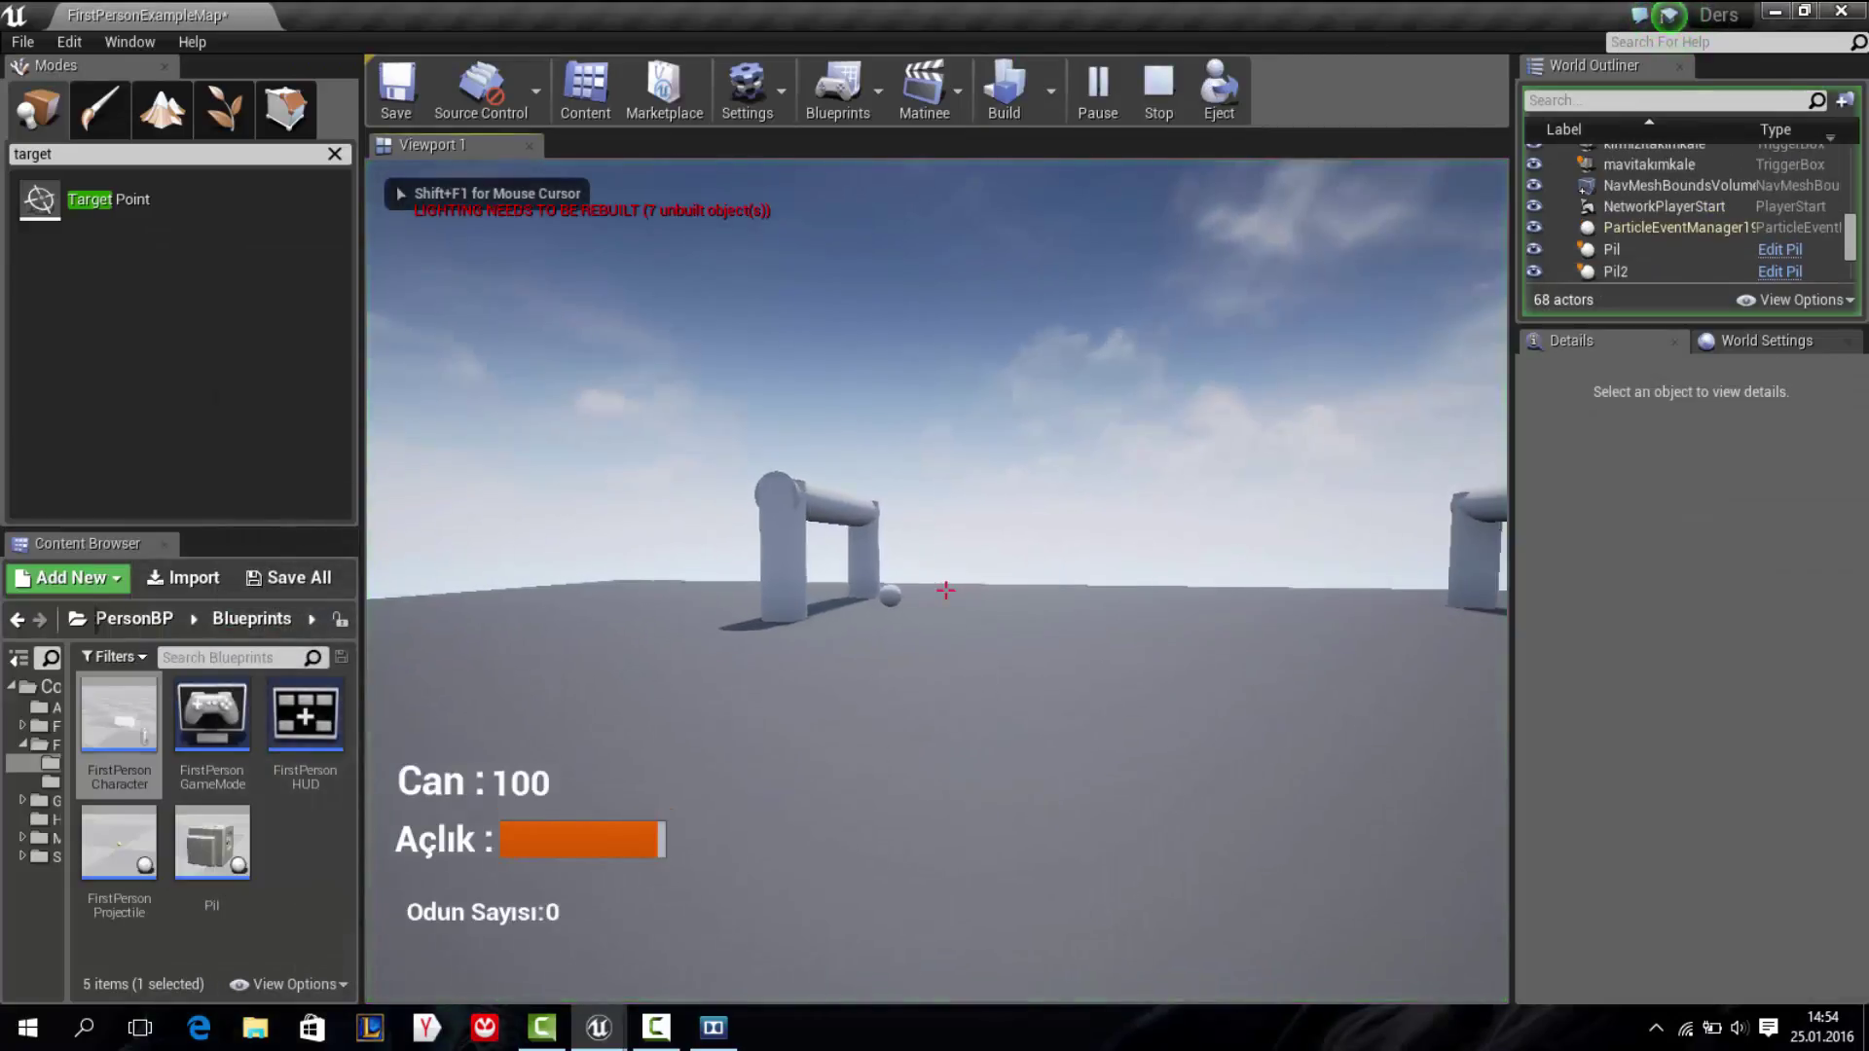
key(w)
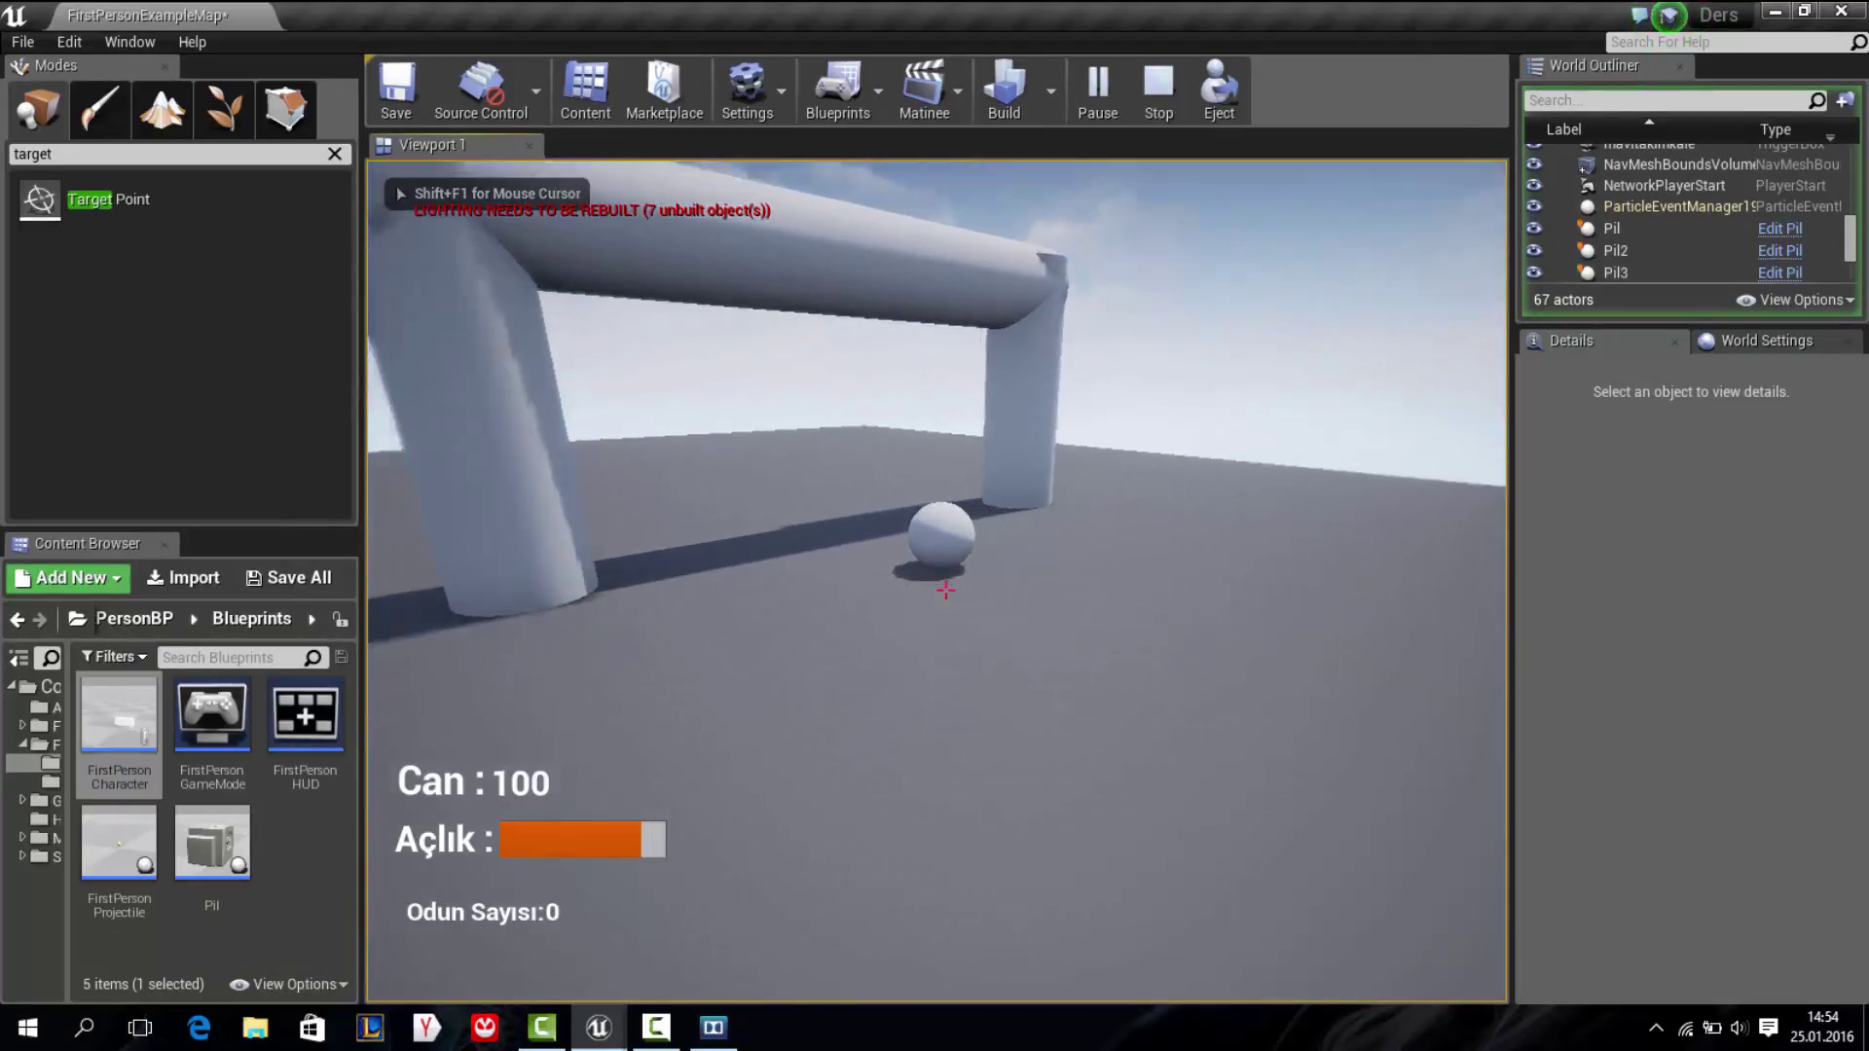
key(s)
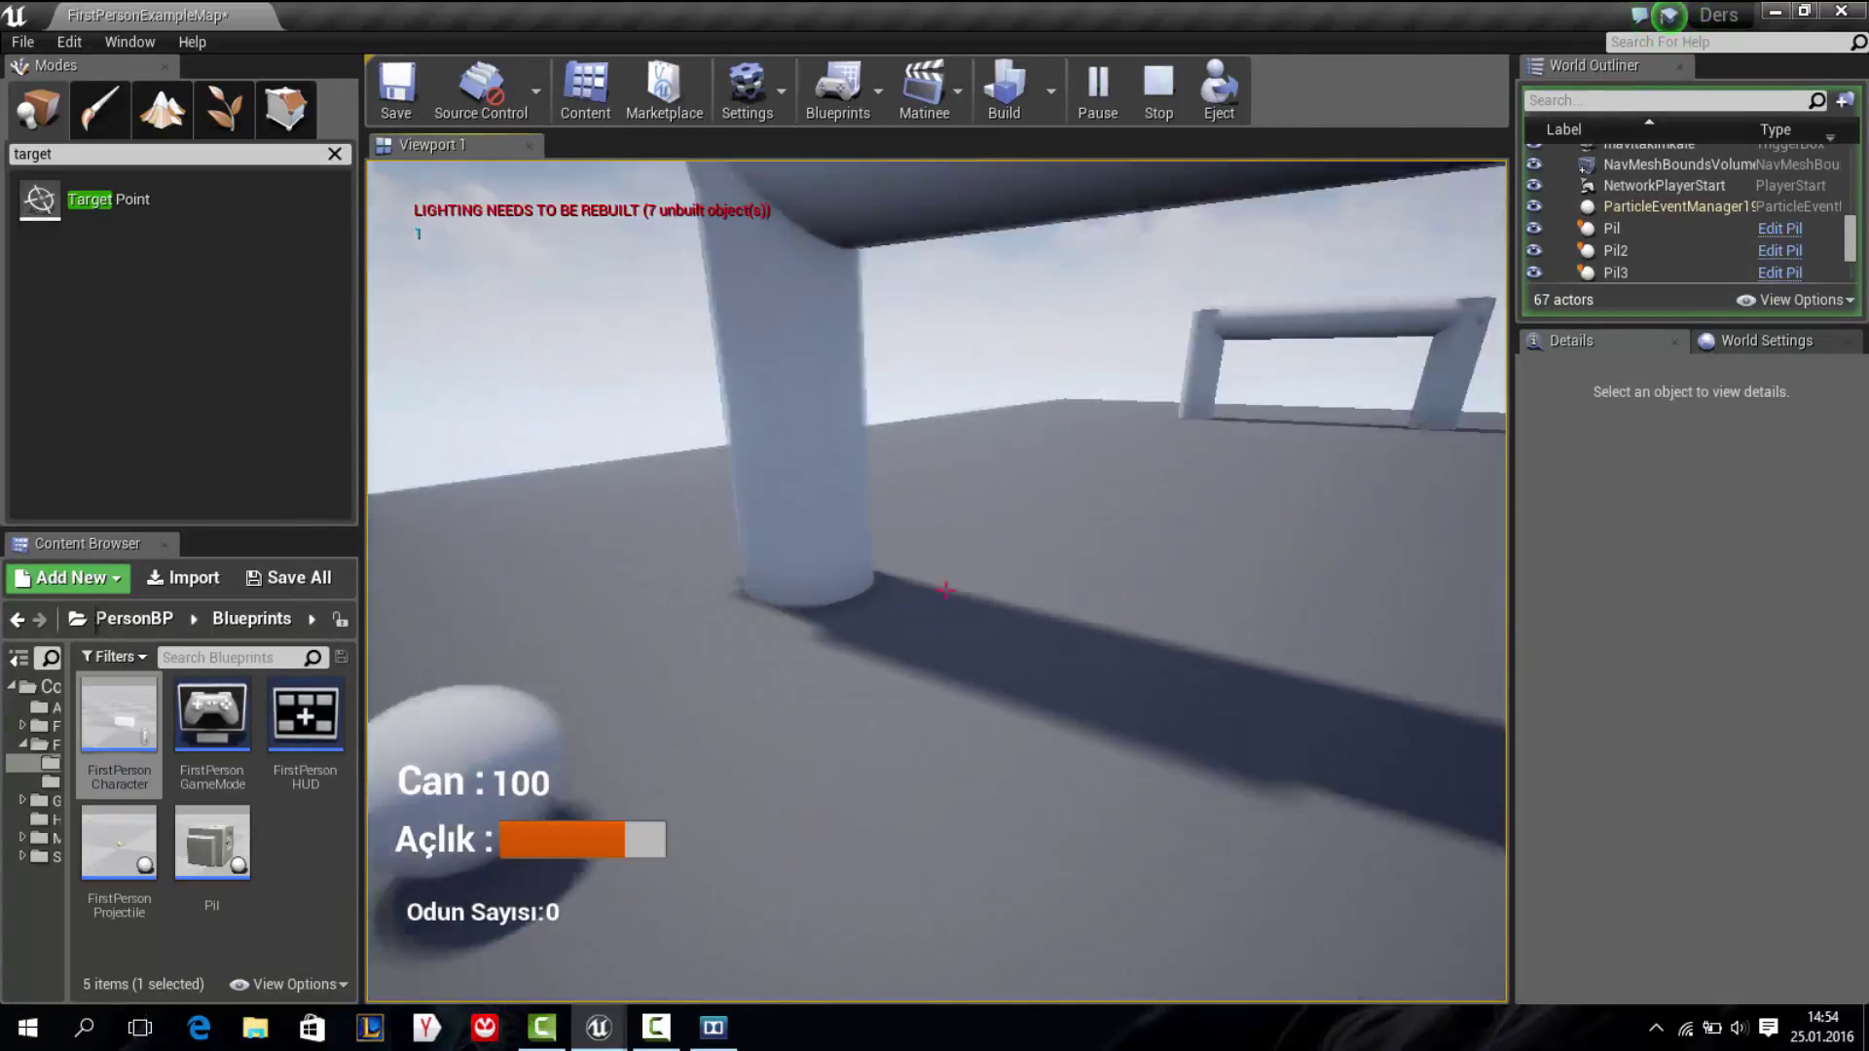
key(w)
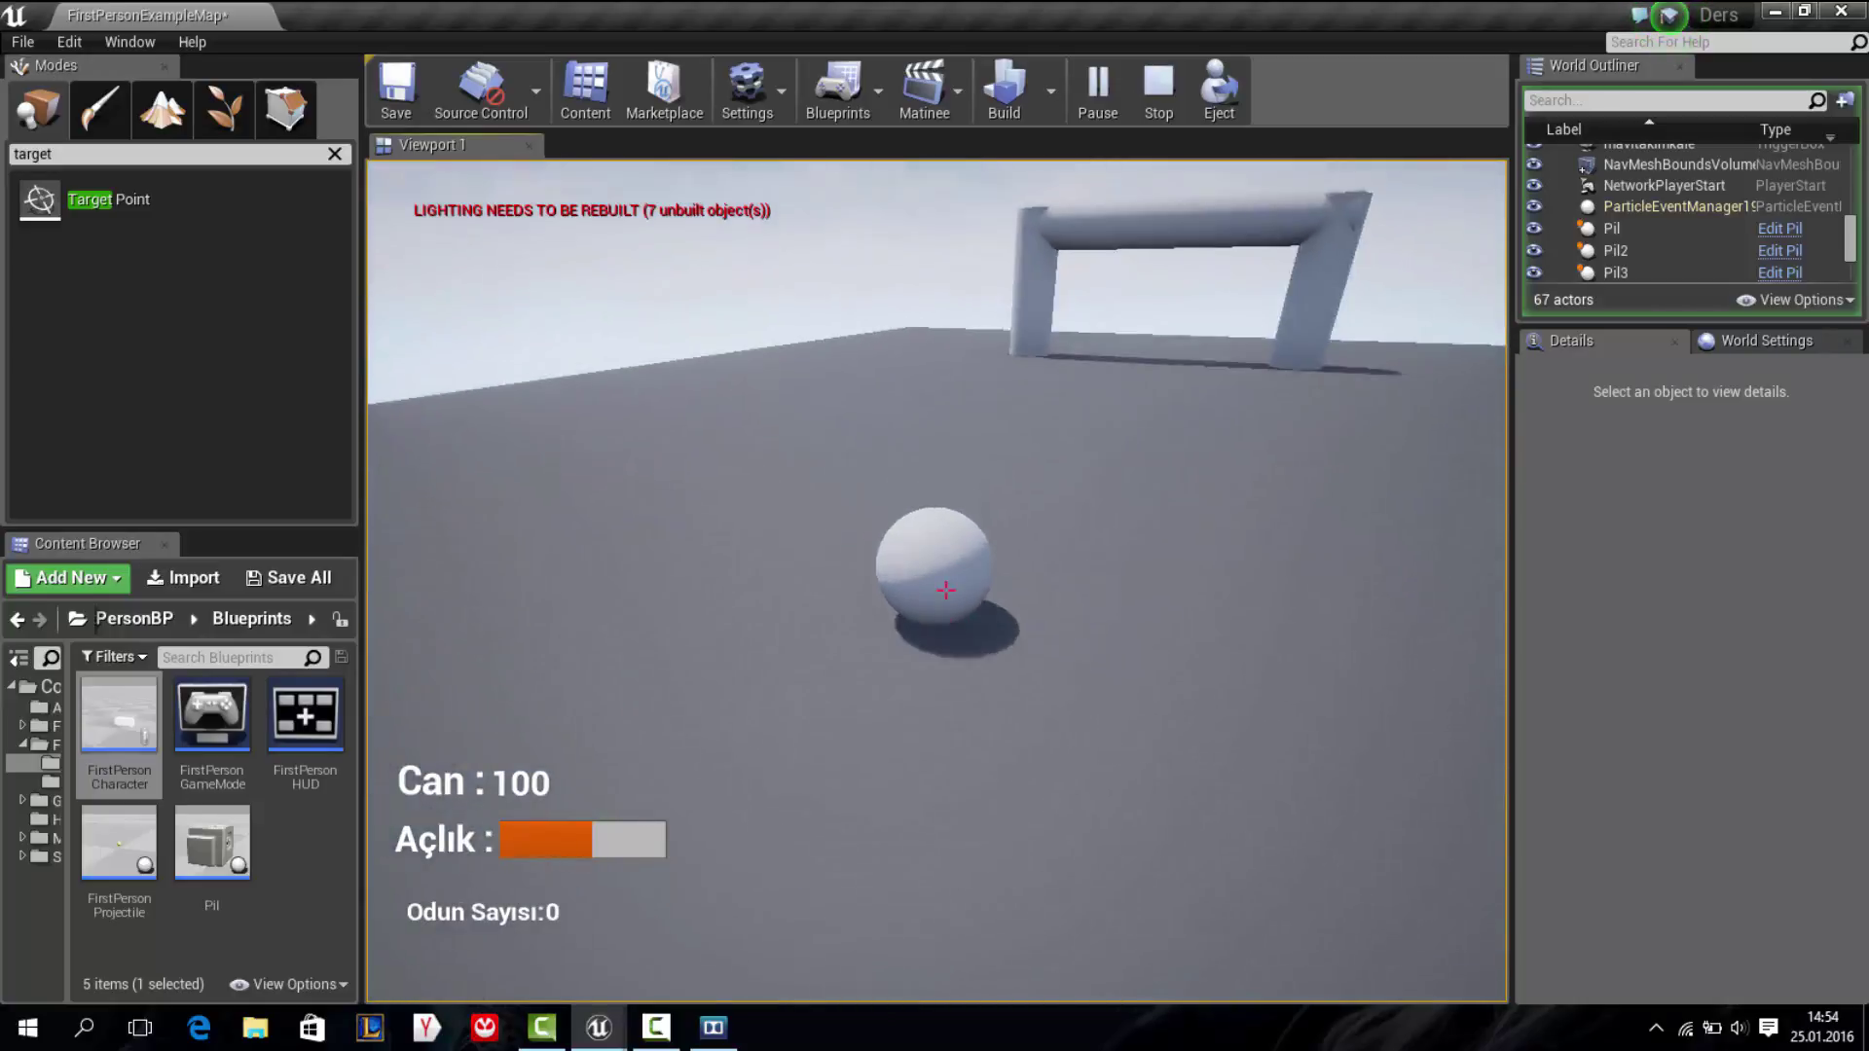
key(w)
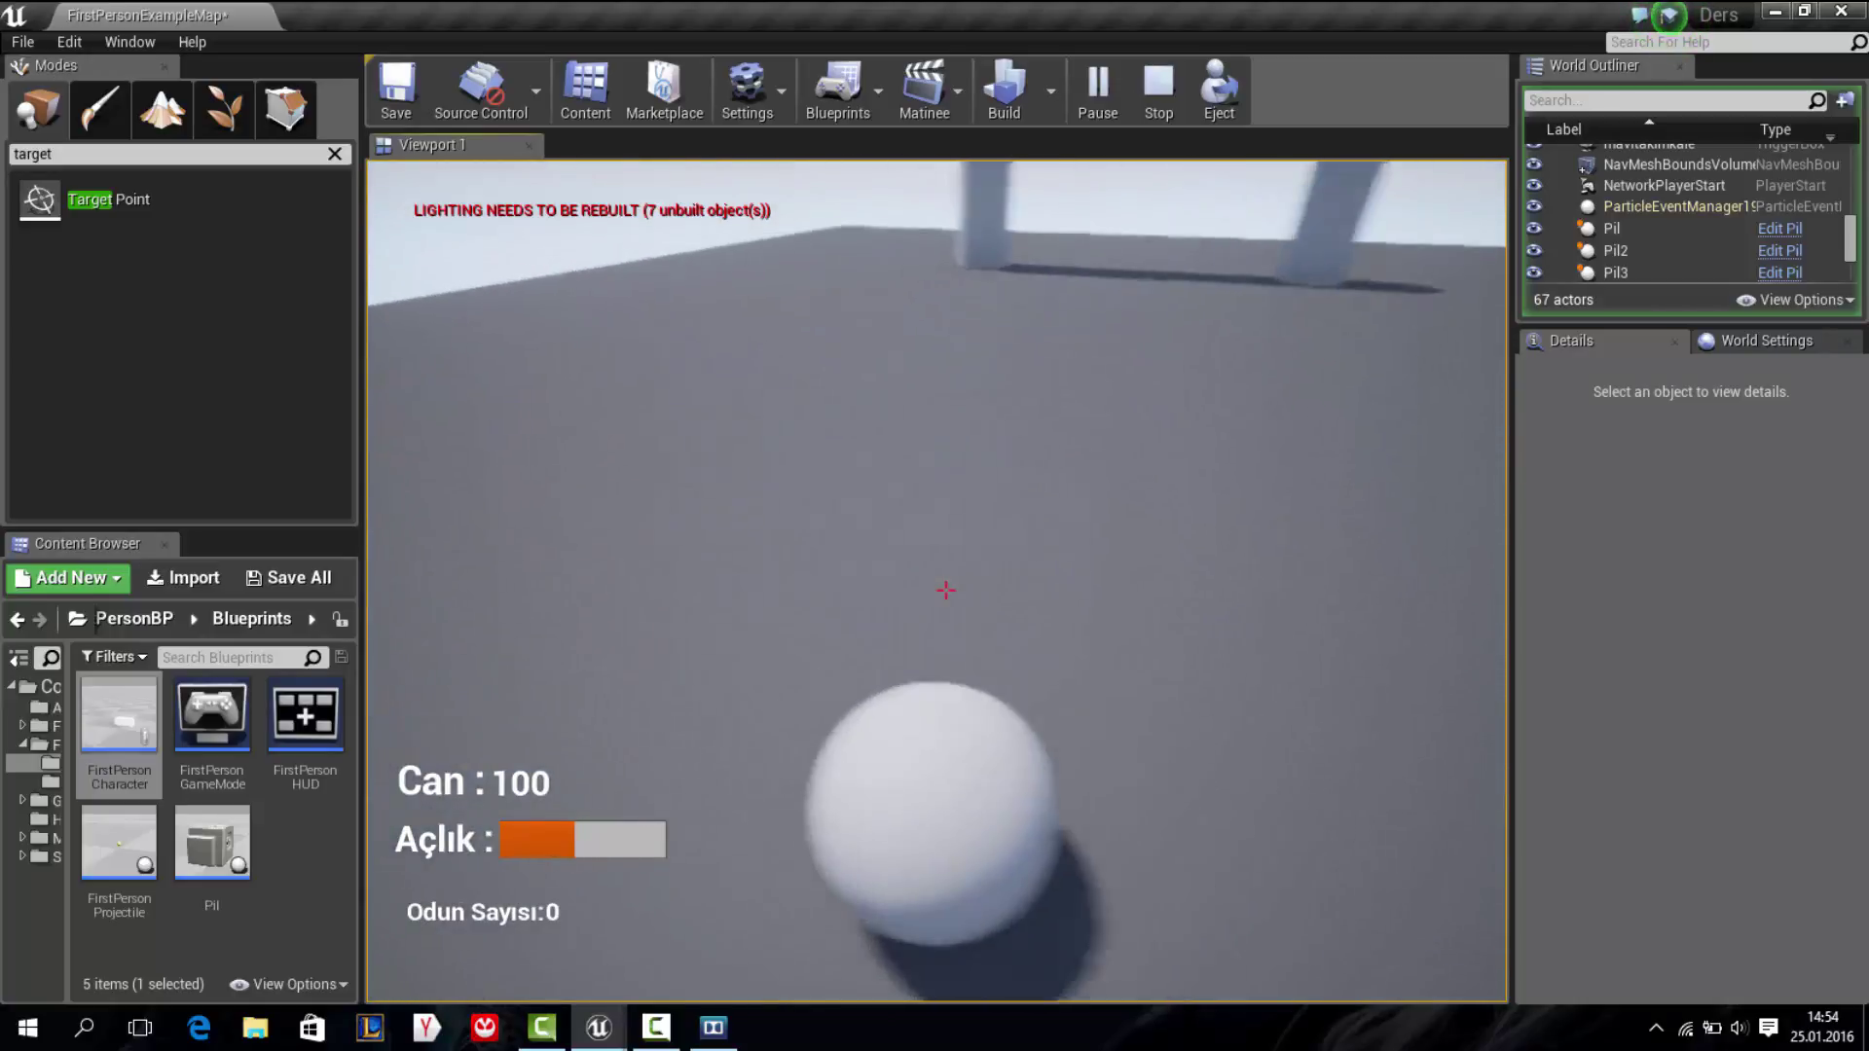
key(s)
key(w)
key(w)
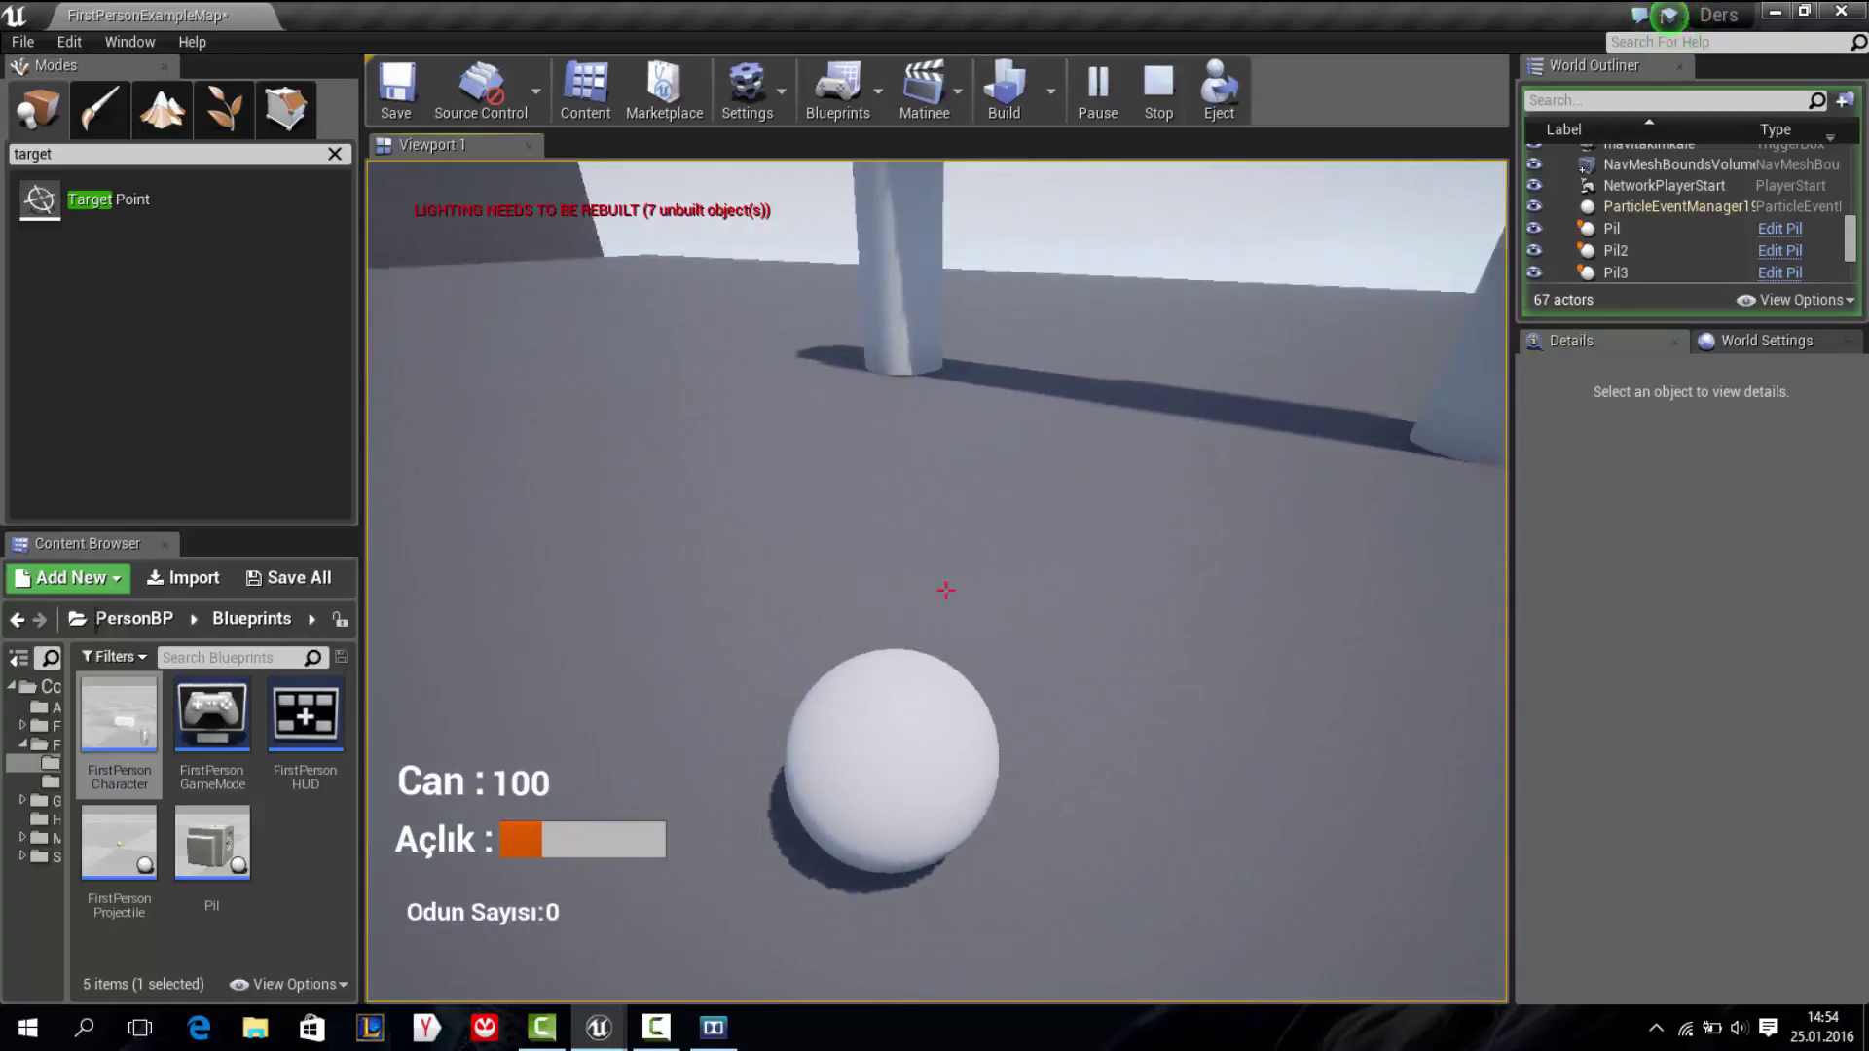
Walk back and forth with W and S, nudging the ball near the goal arch
key(s)
key(w)
key(s)
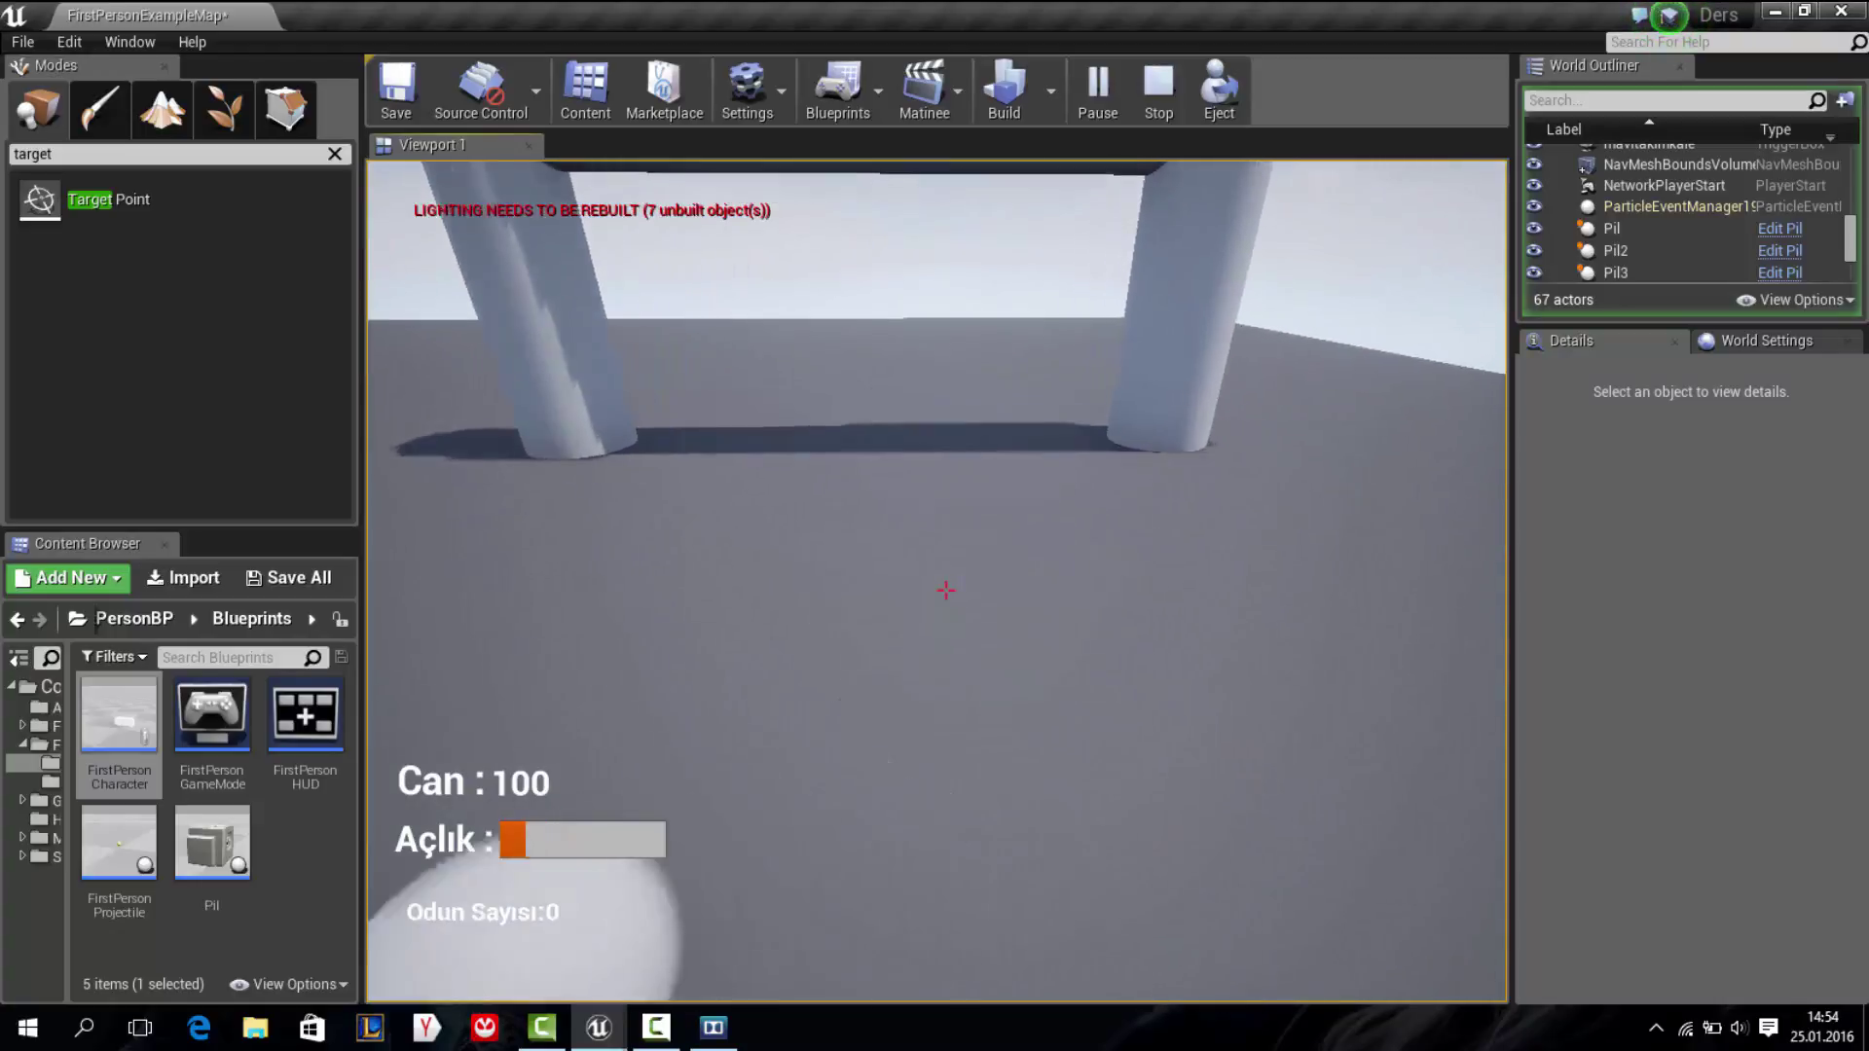
key(w)
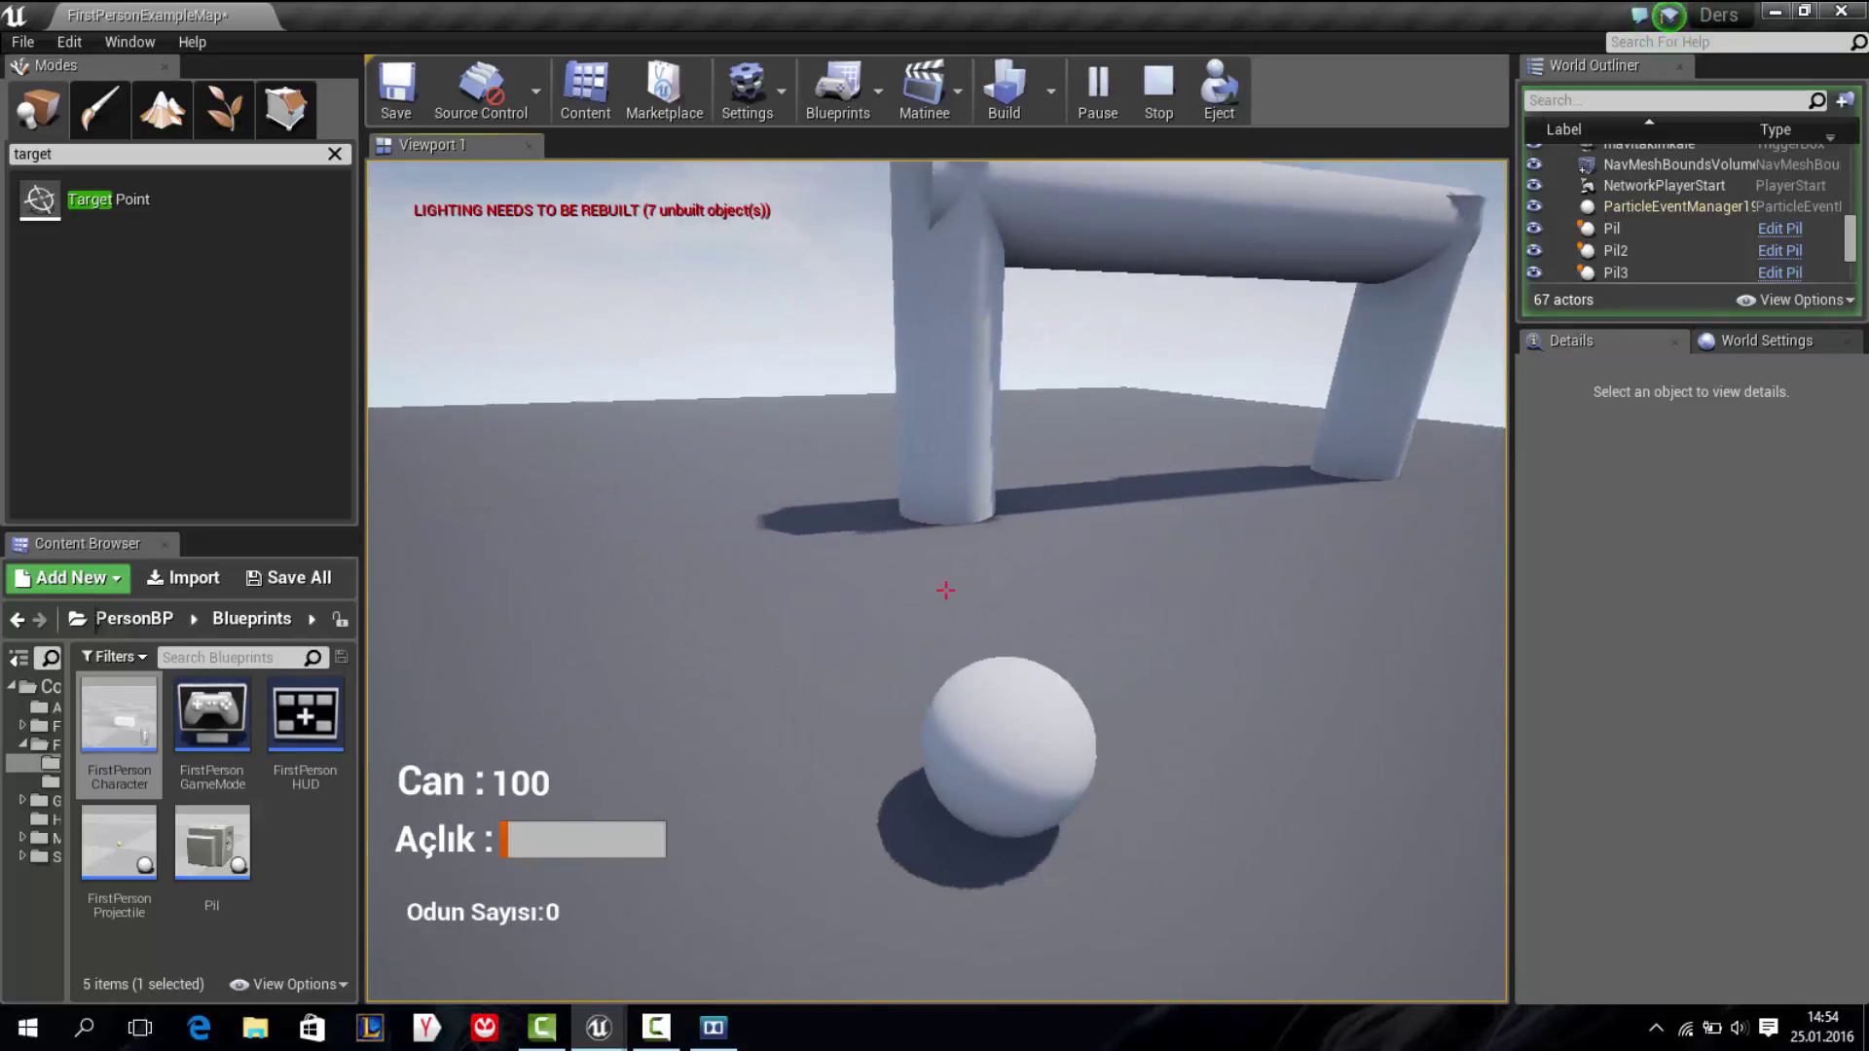
key(s)
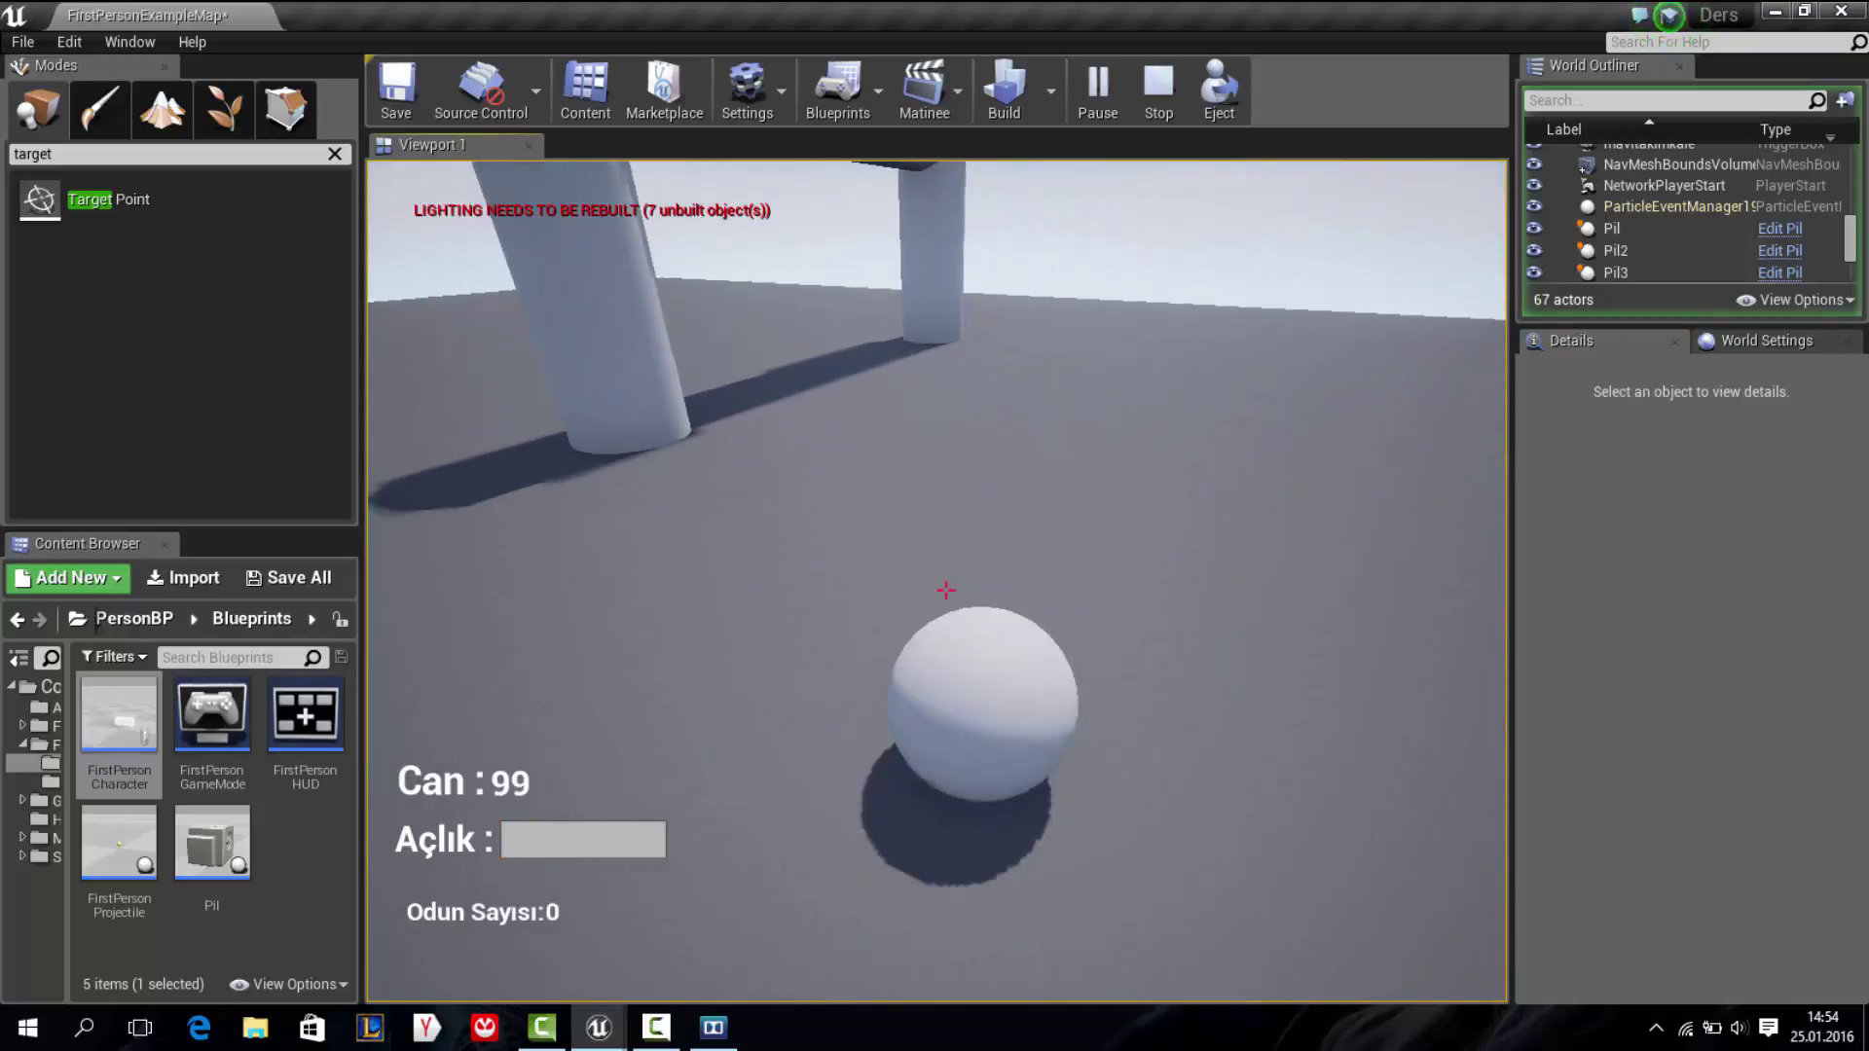
key(w)
key(s)
key(w)
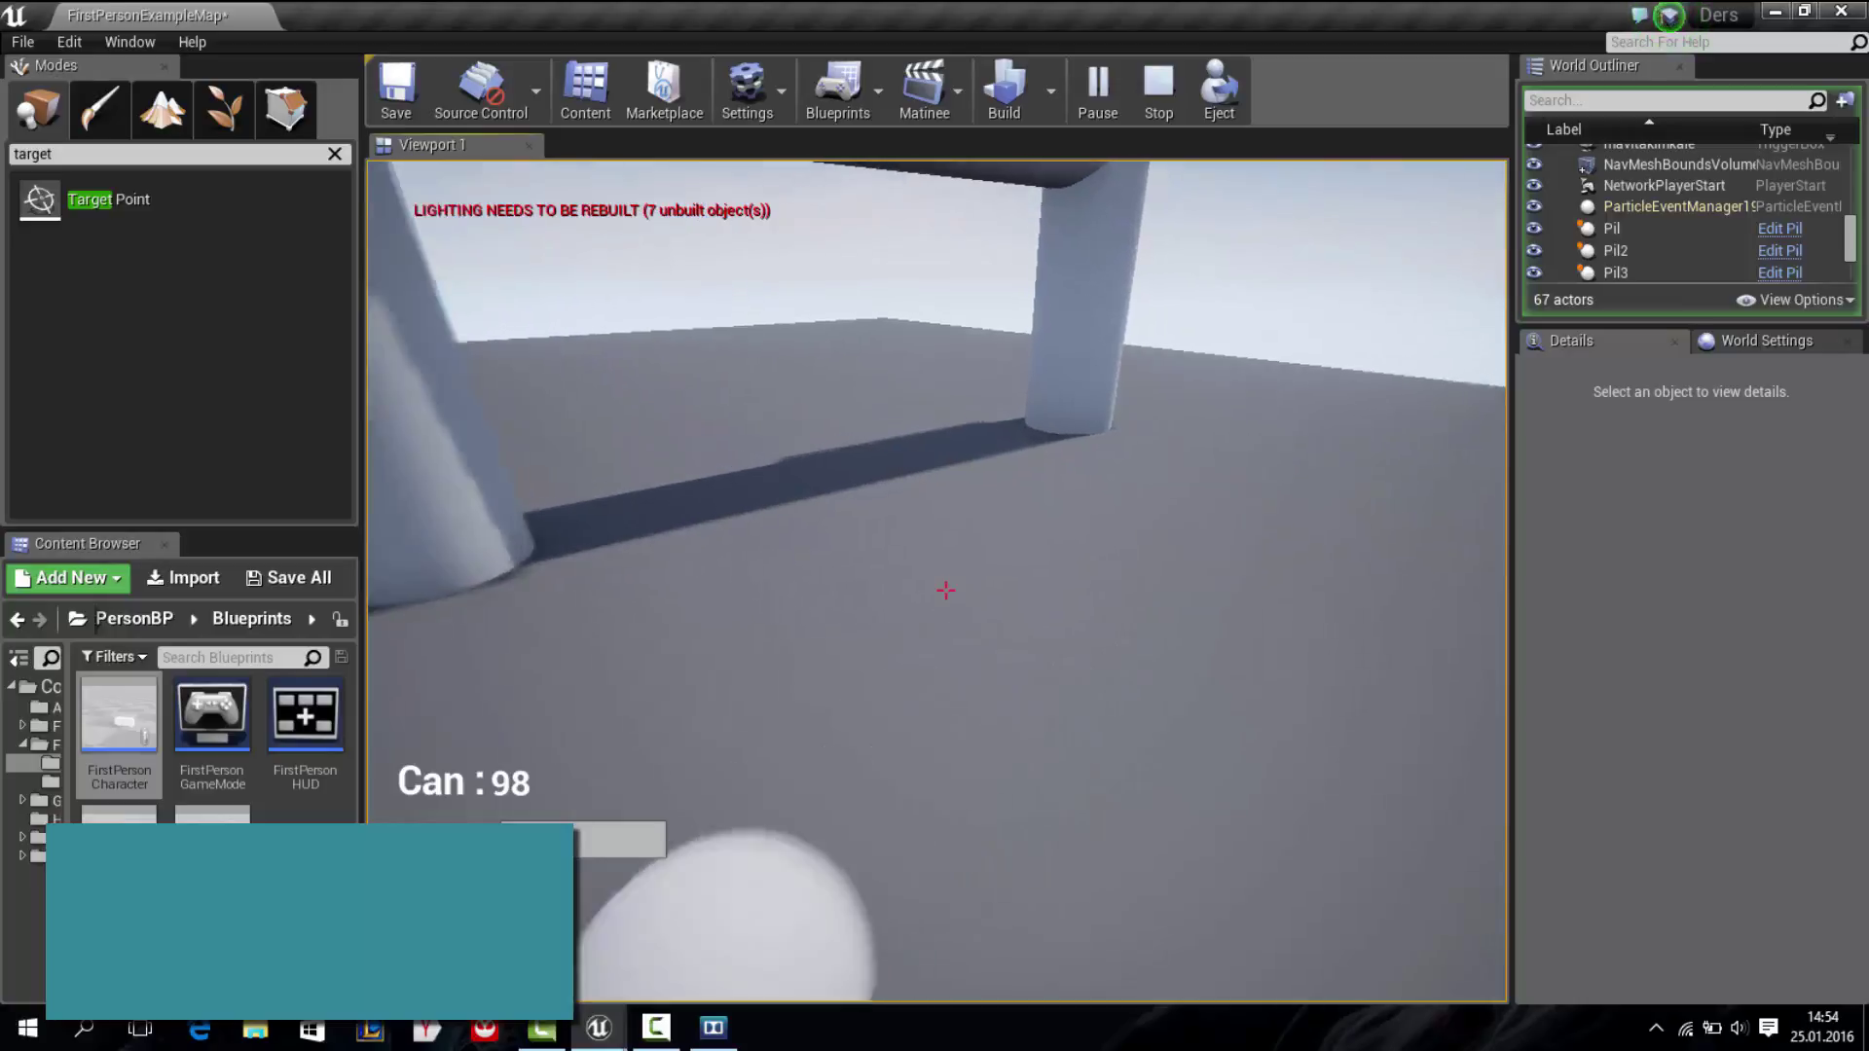
key(s)
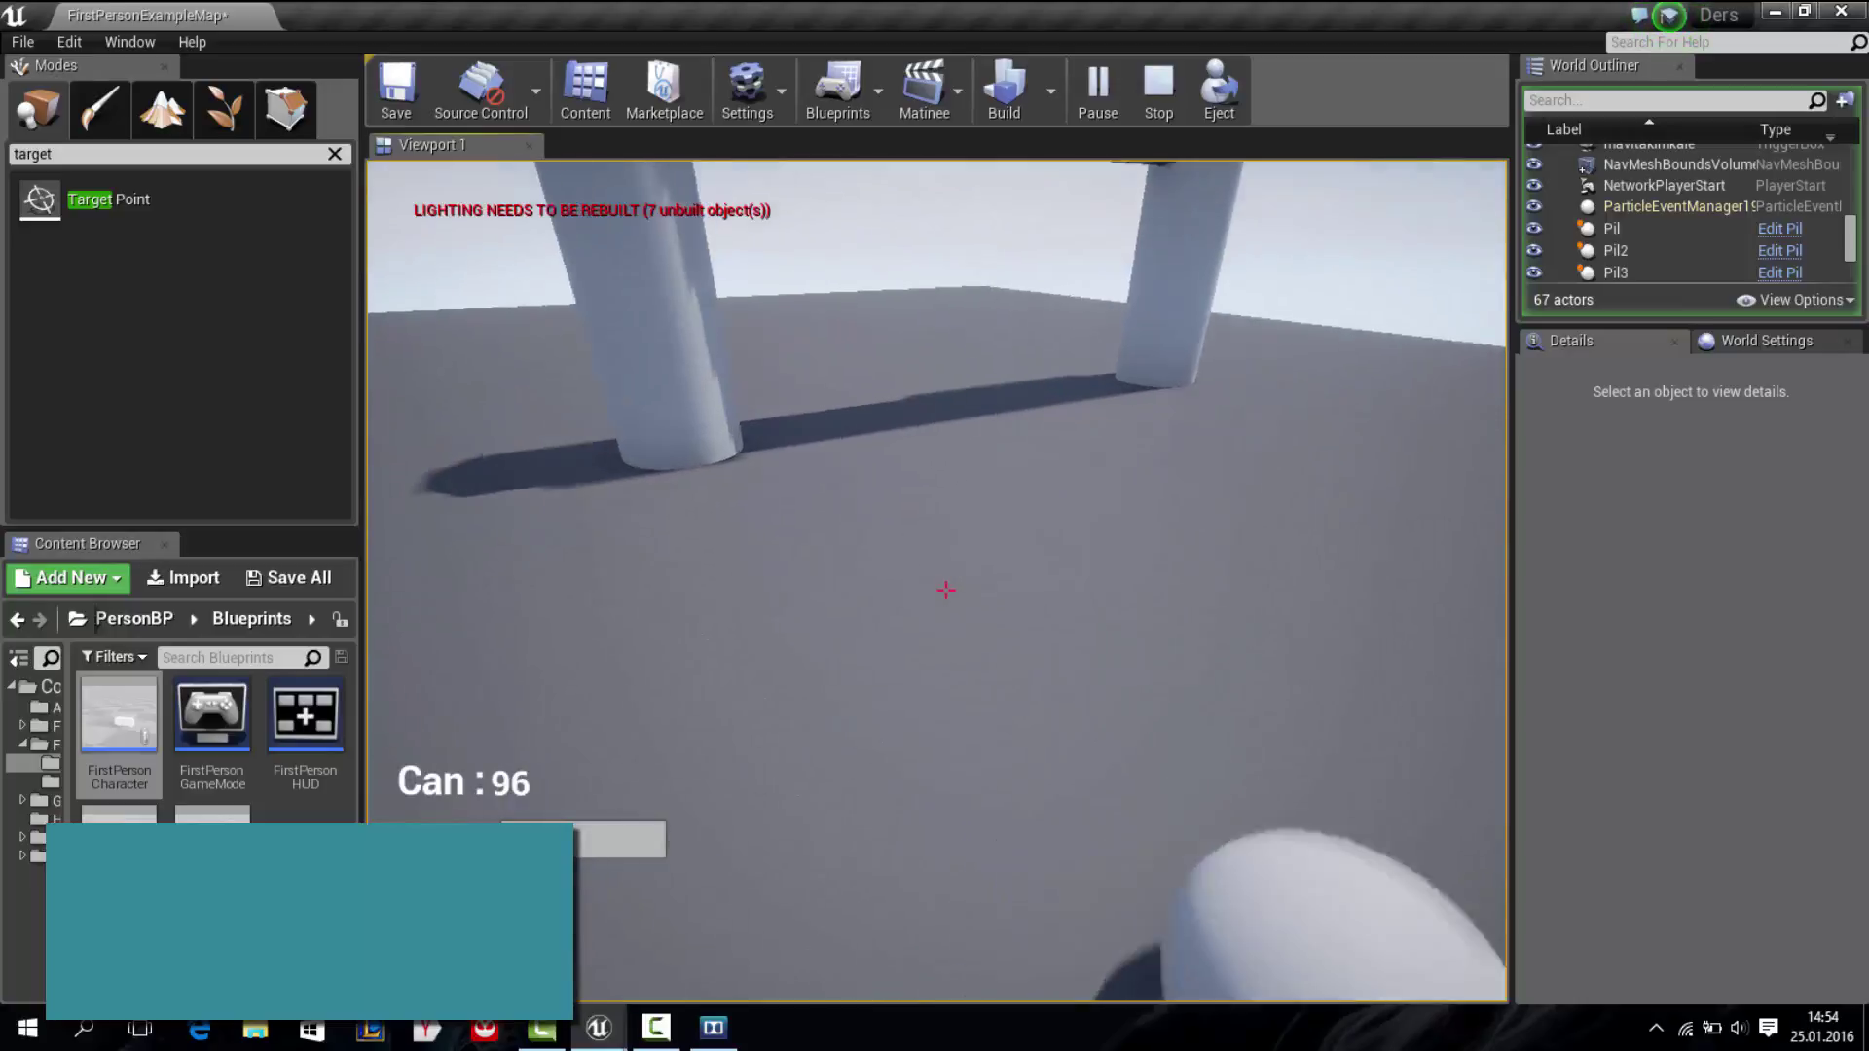
key(w)
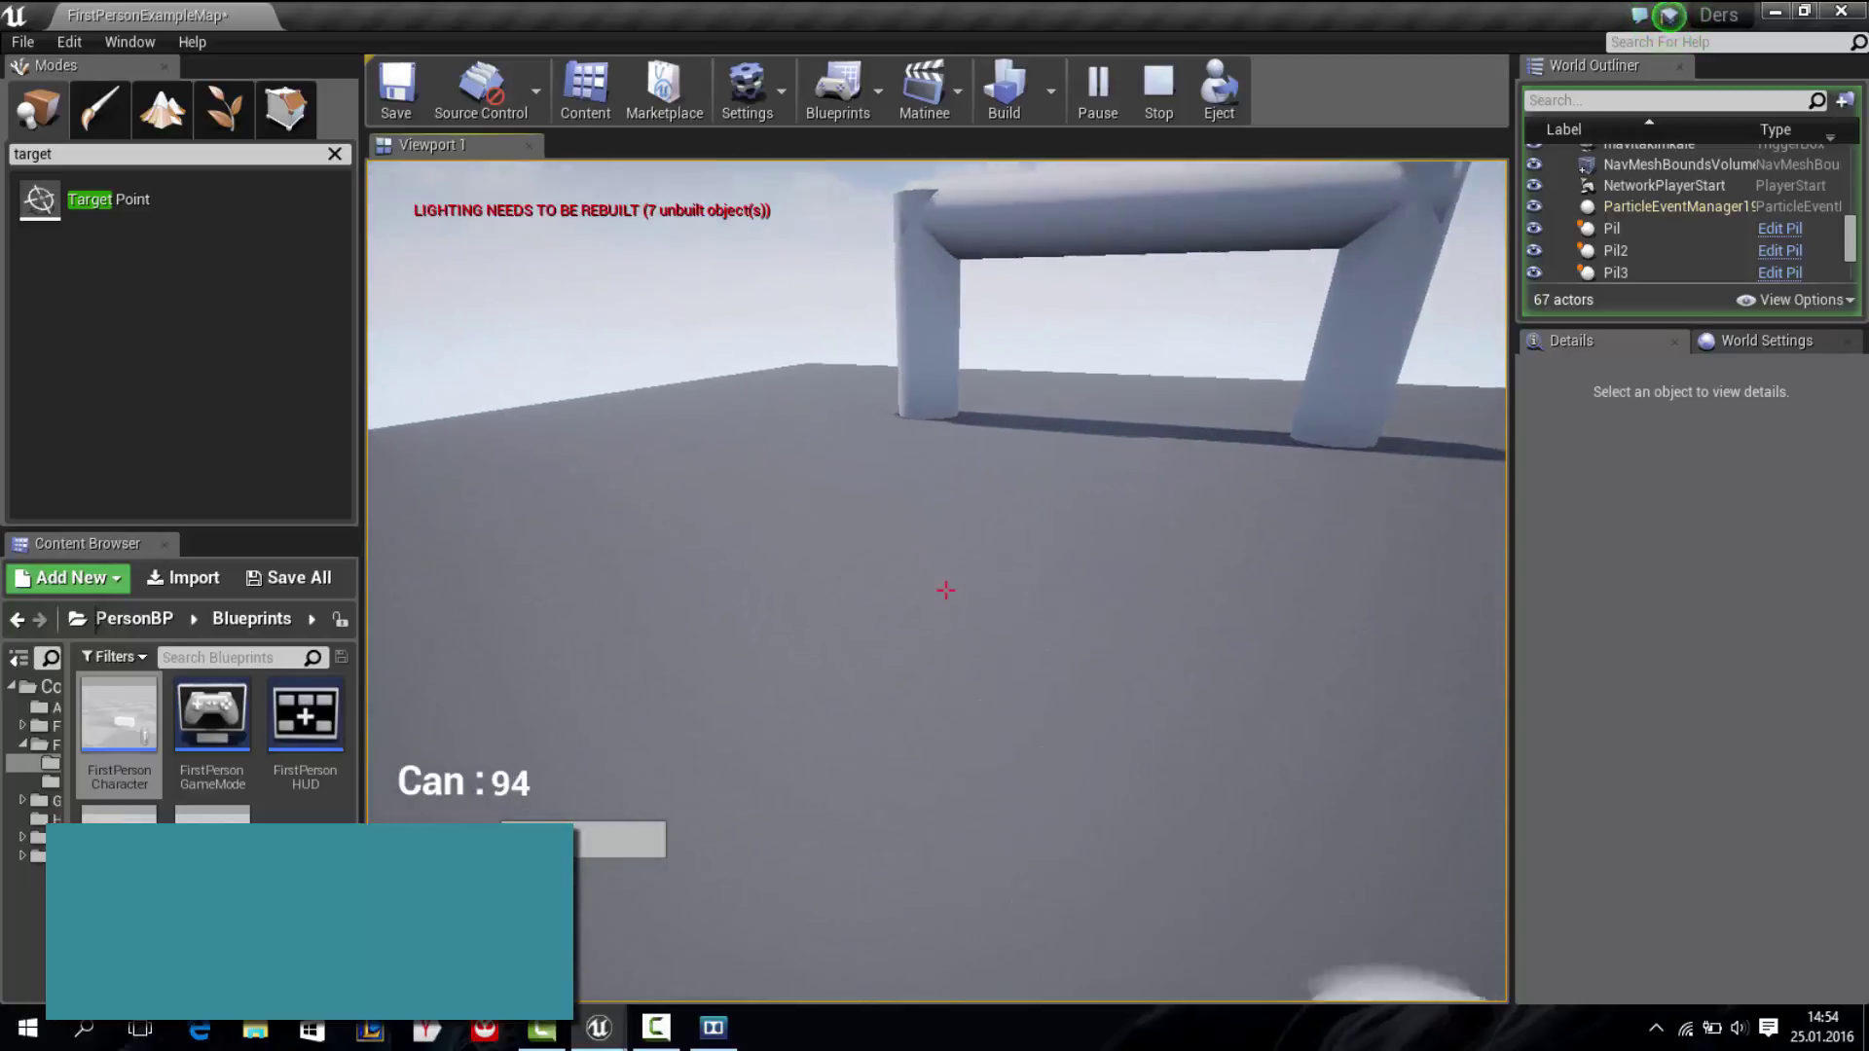
key(w)
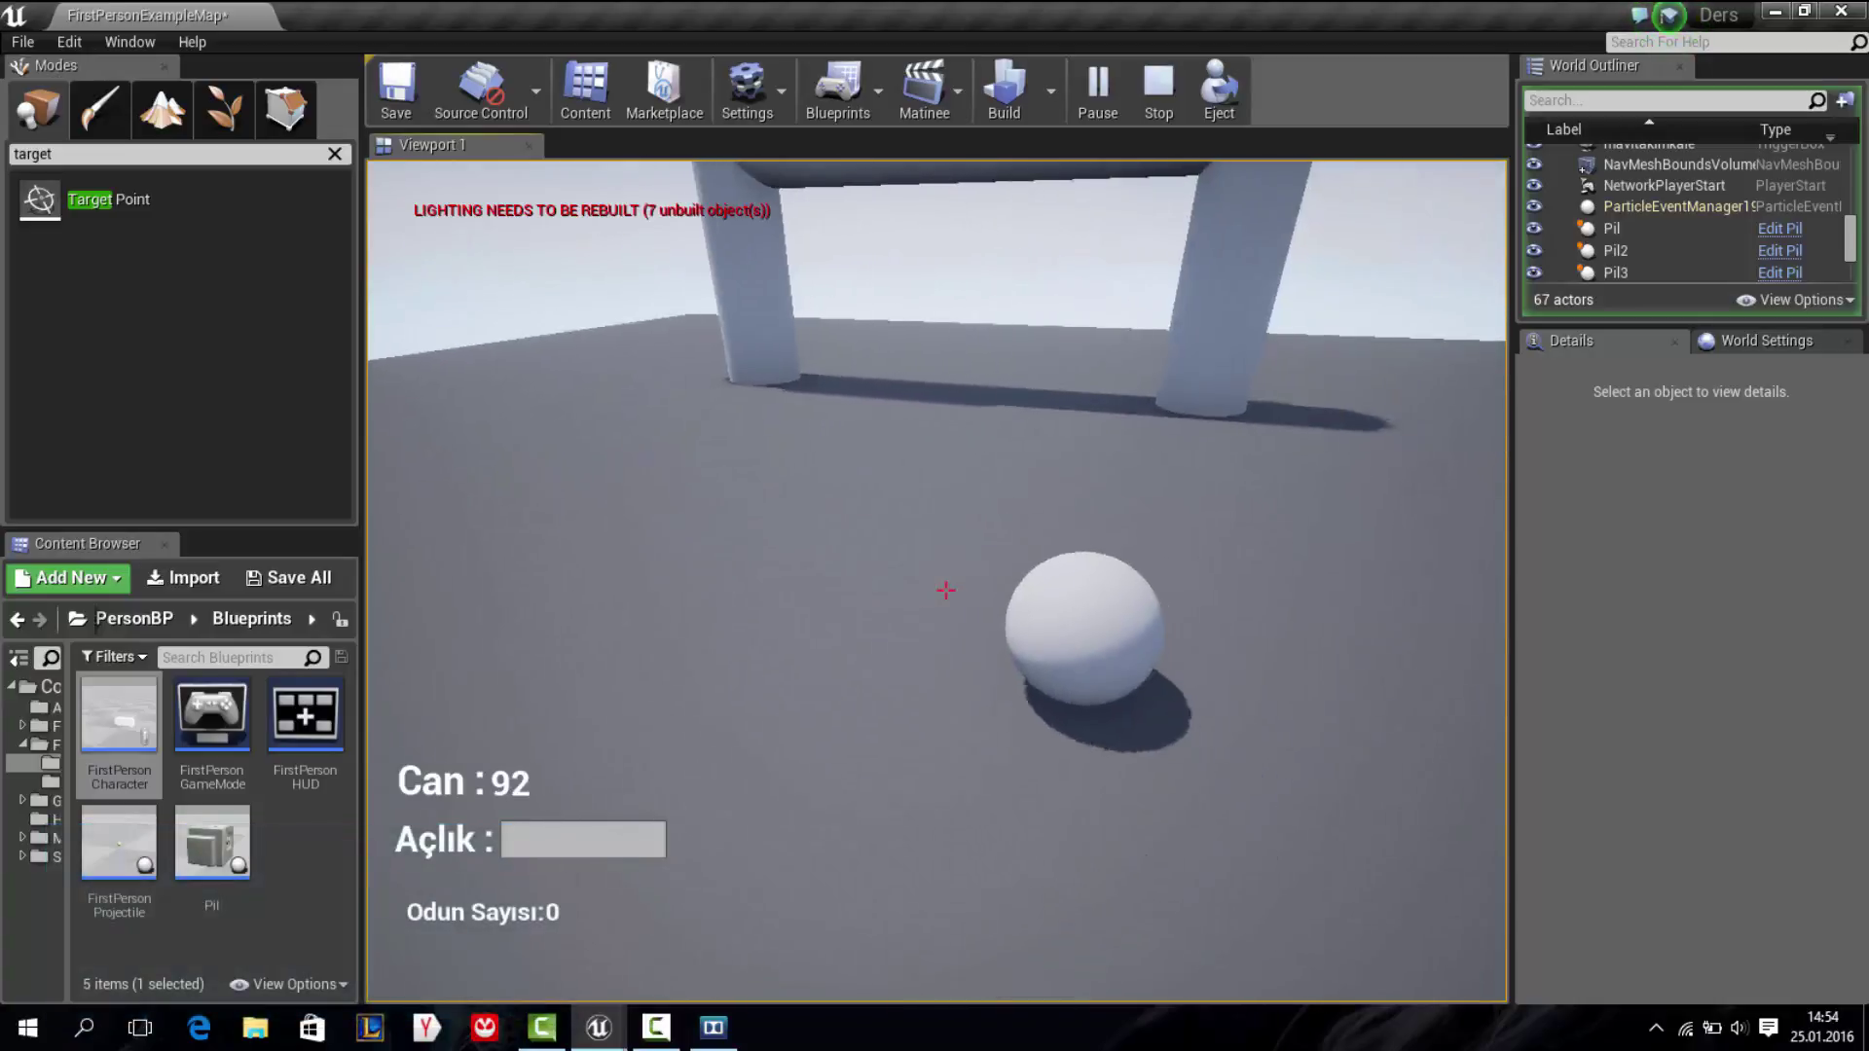
key(s)
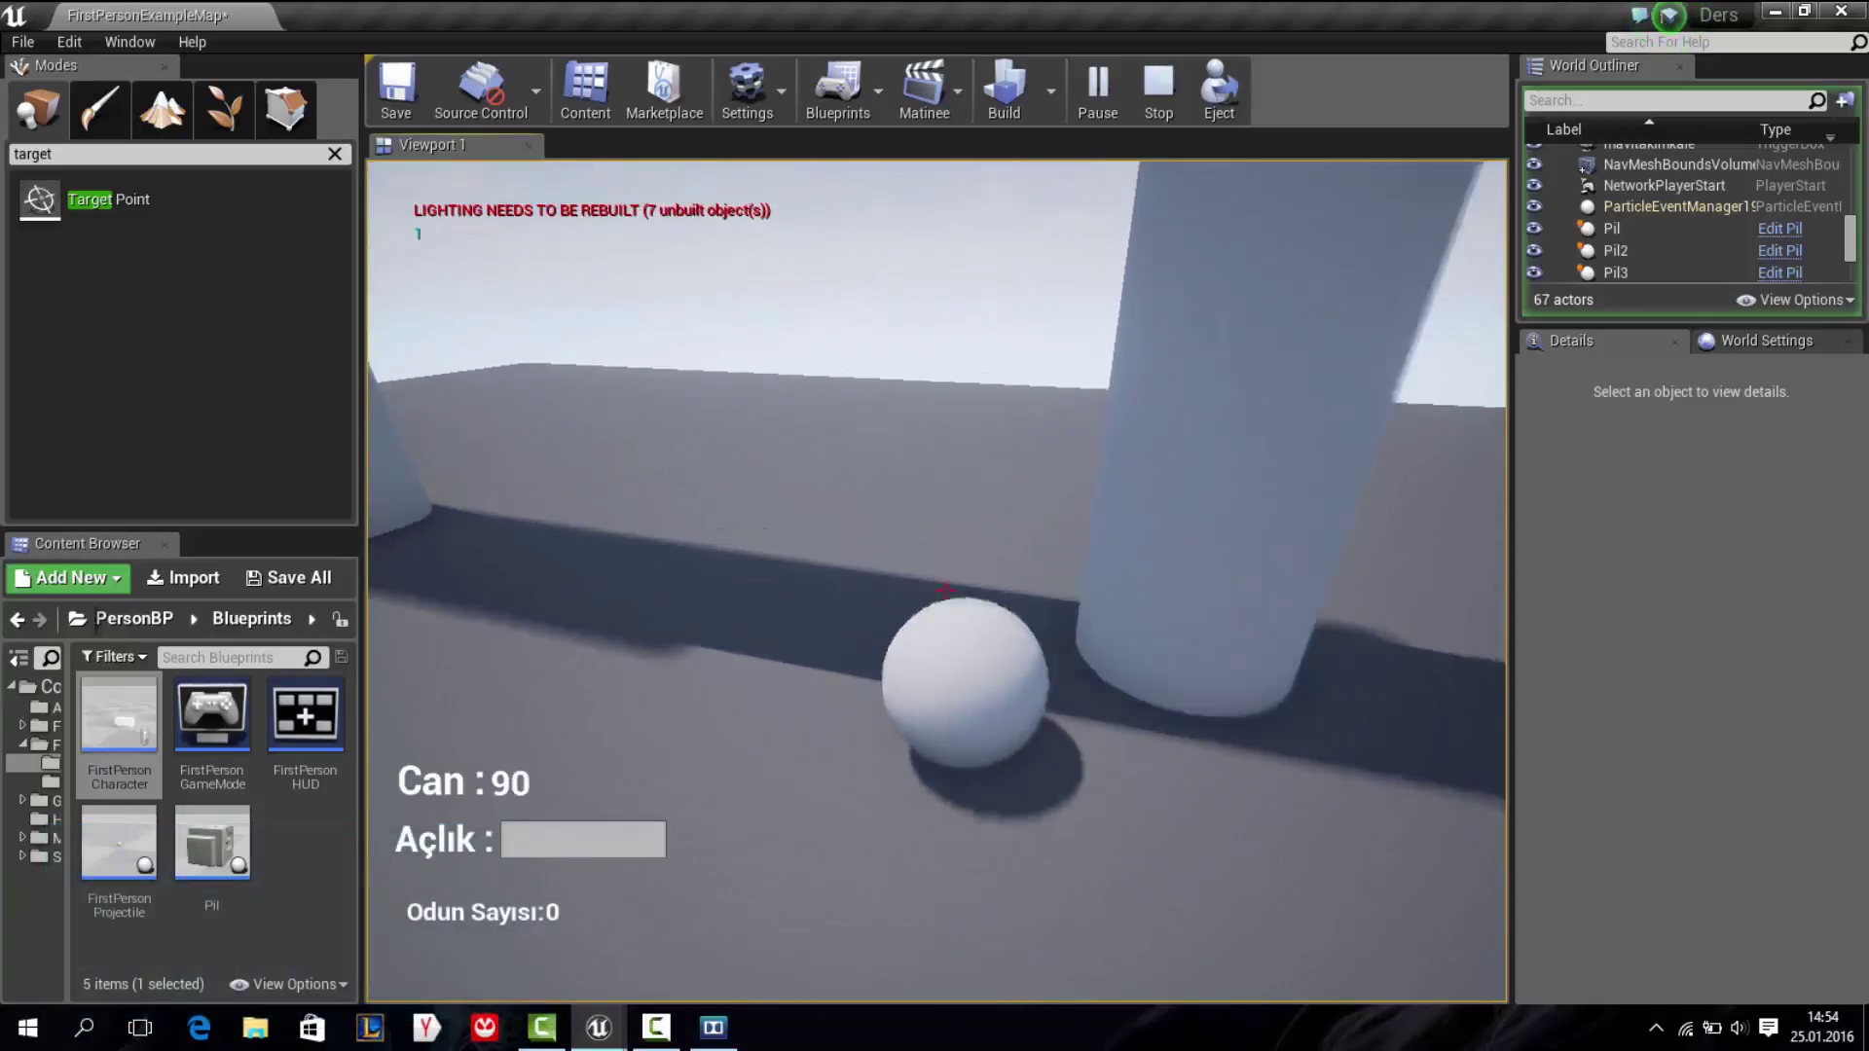
Push the ball through the arch and fire a projectile at it to score another goal
key(w)
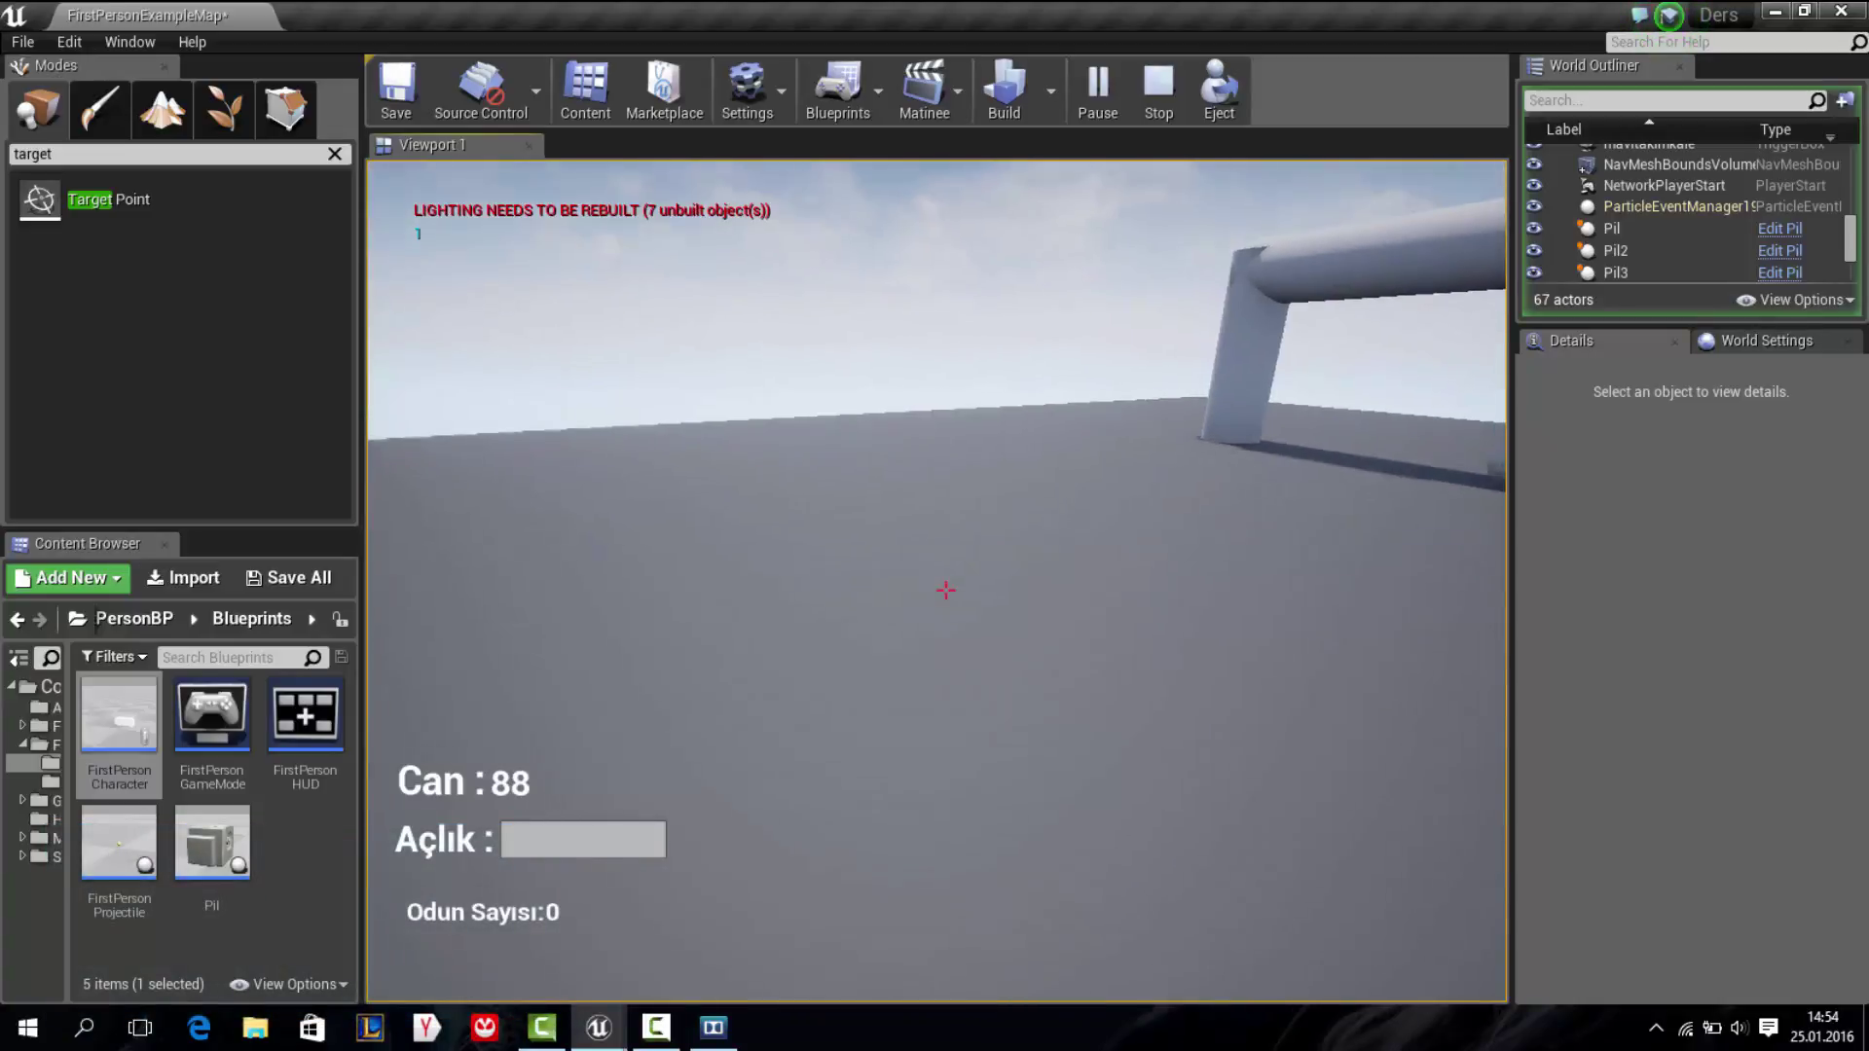
key(s)
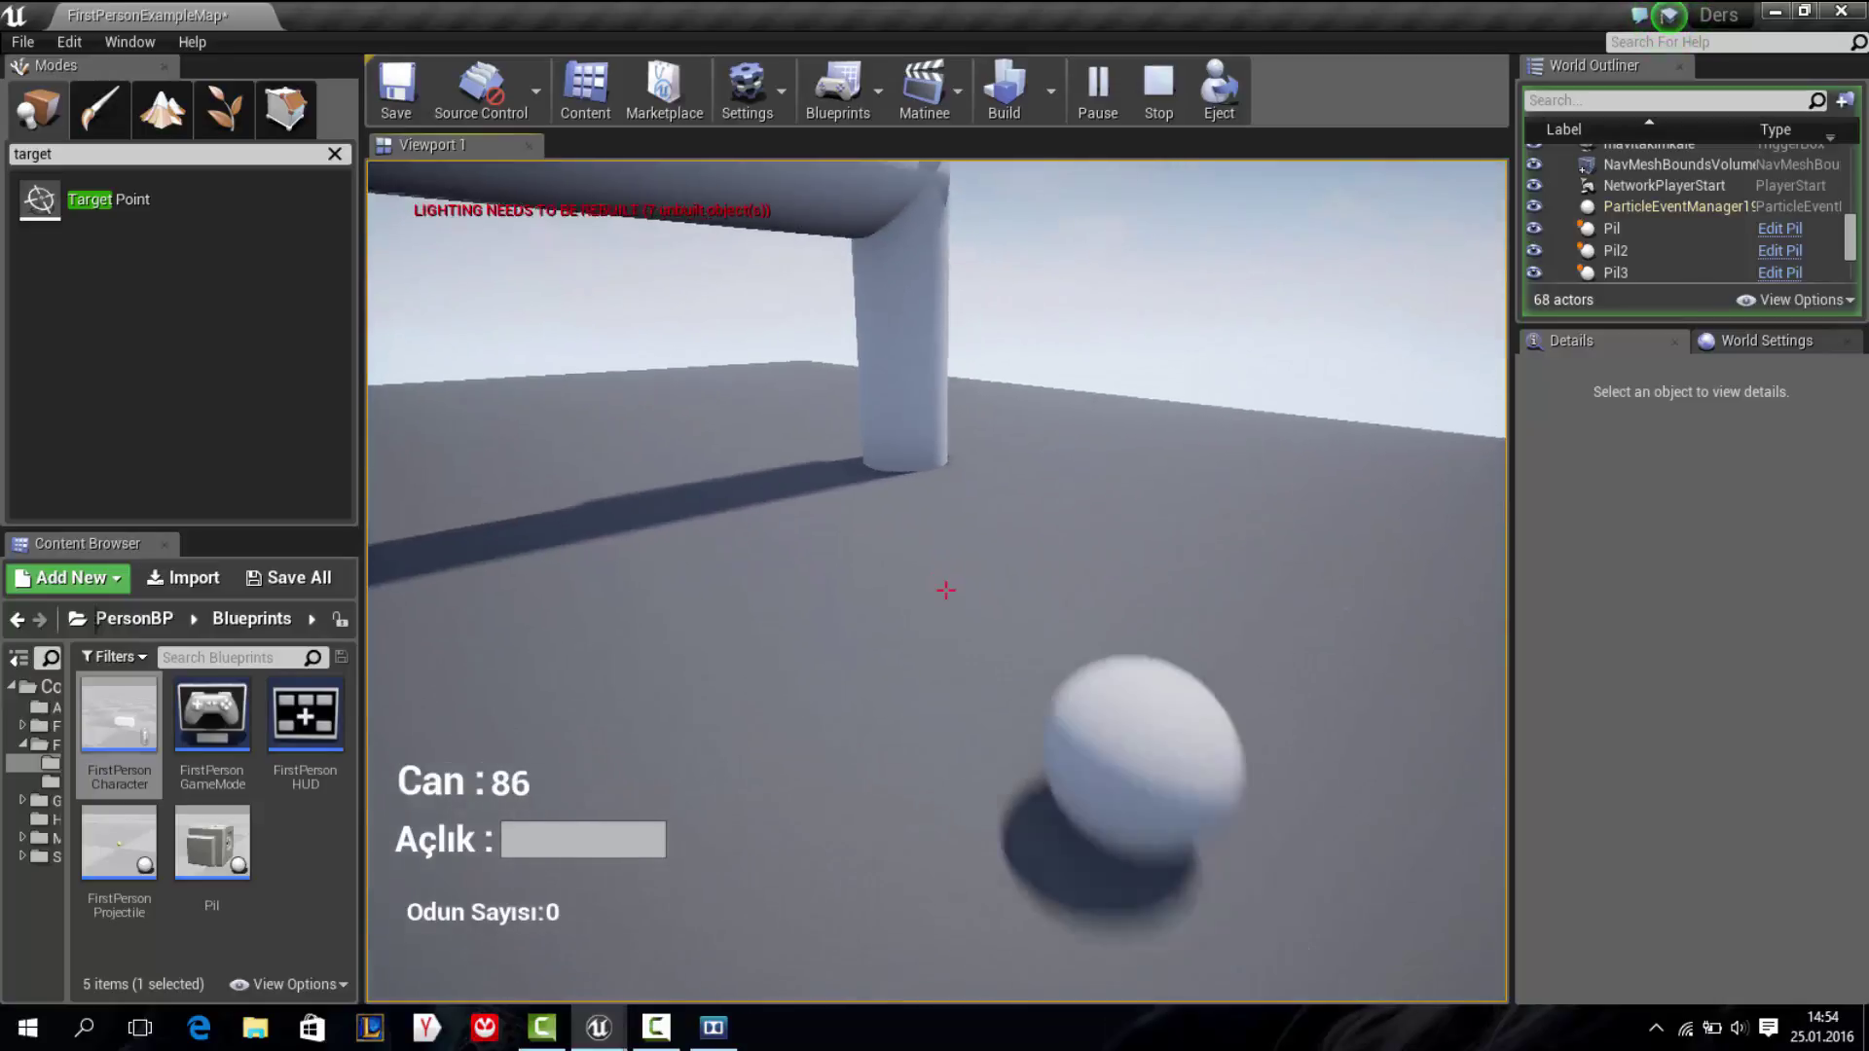
key(w)
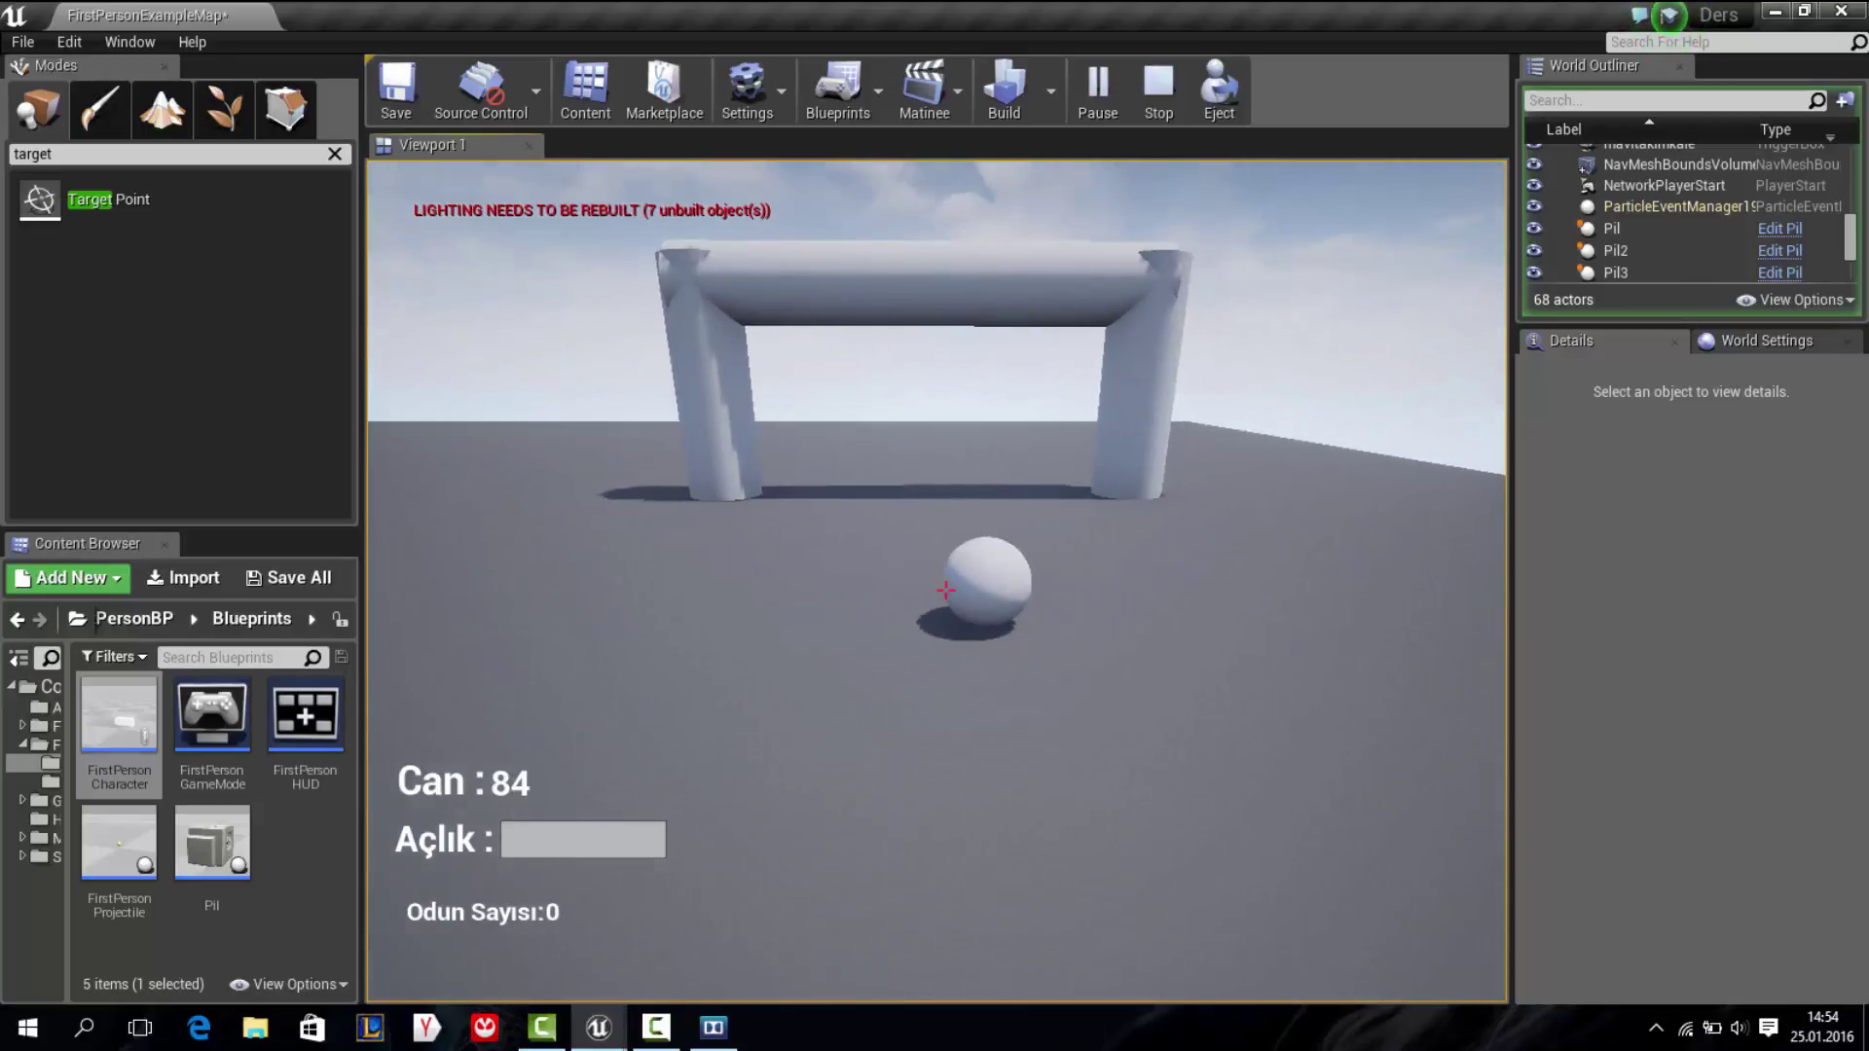
key(w)
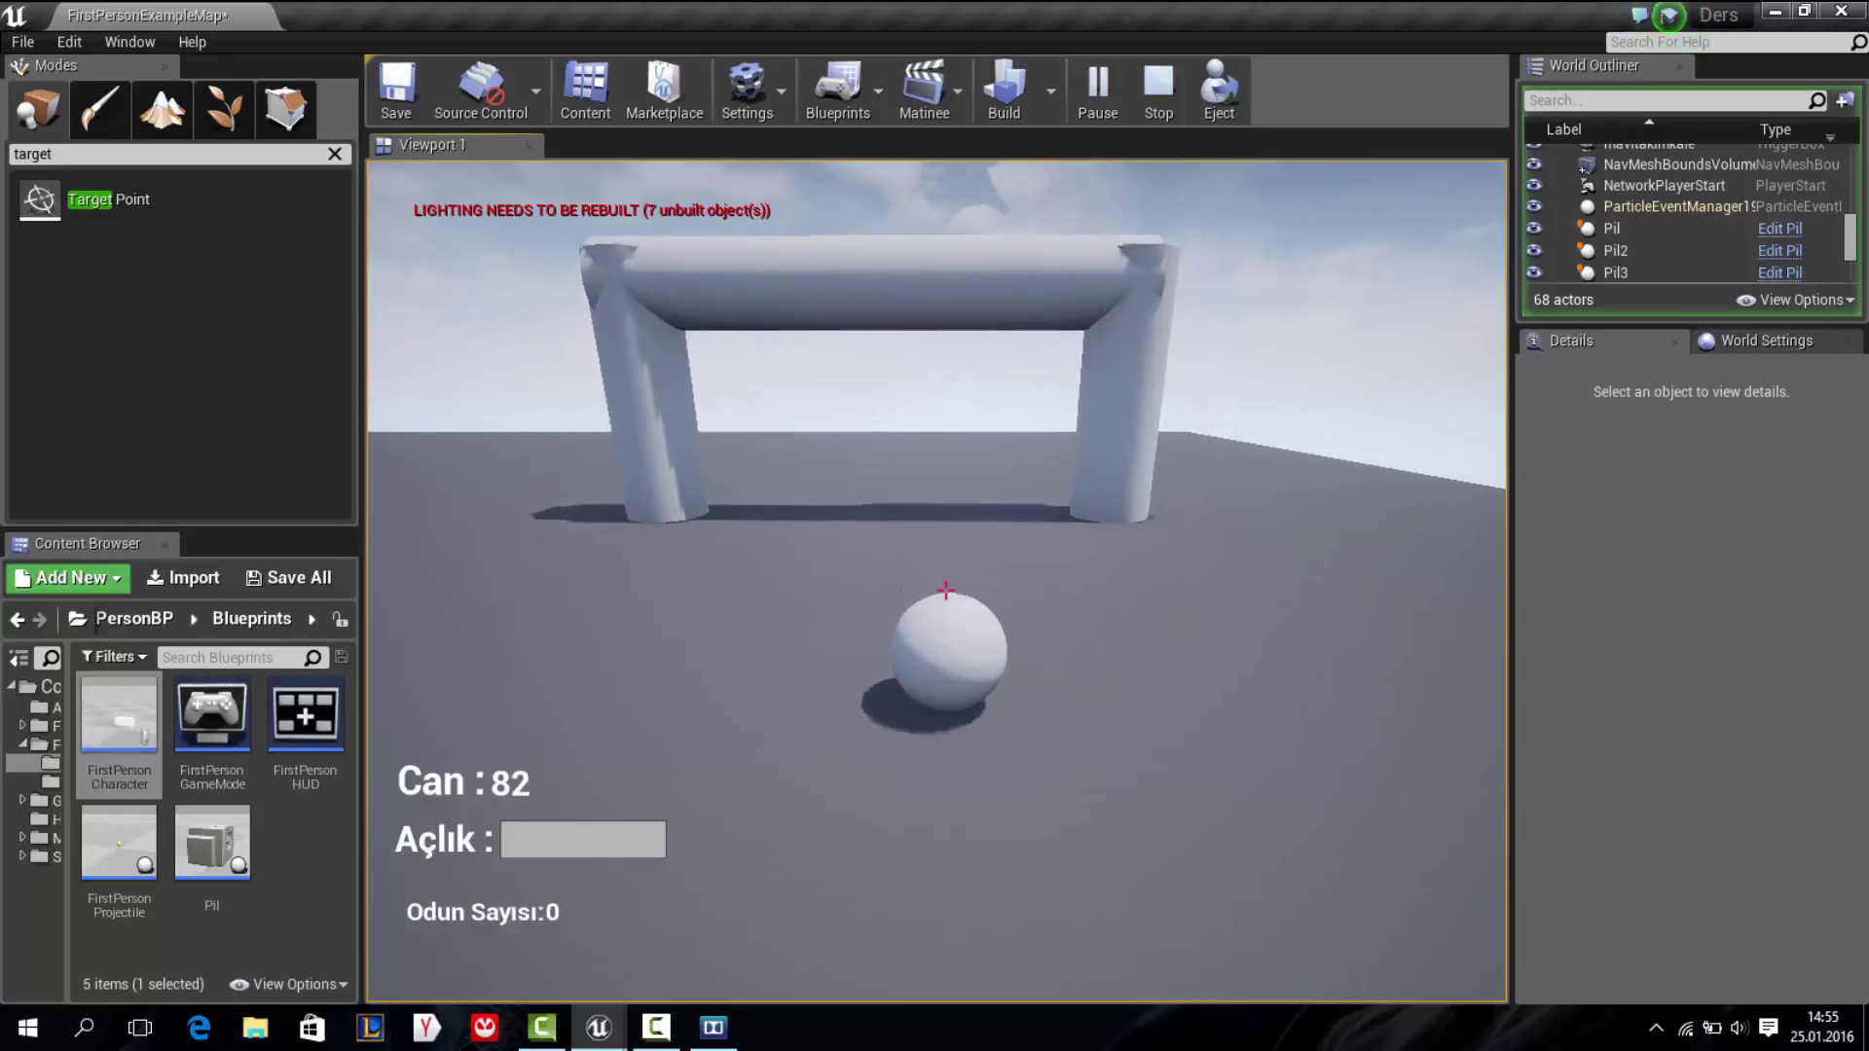
key(s)
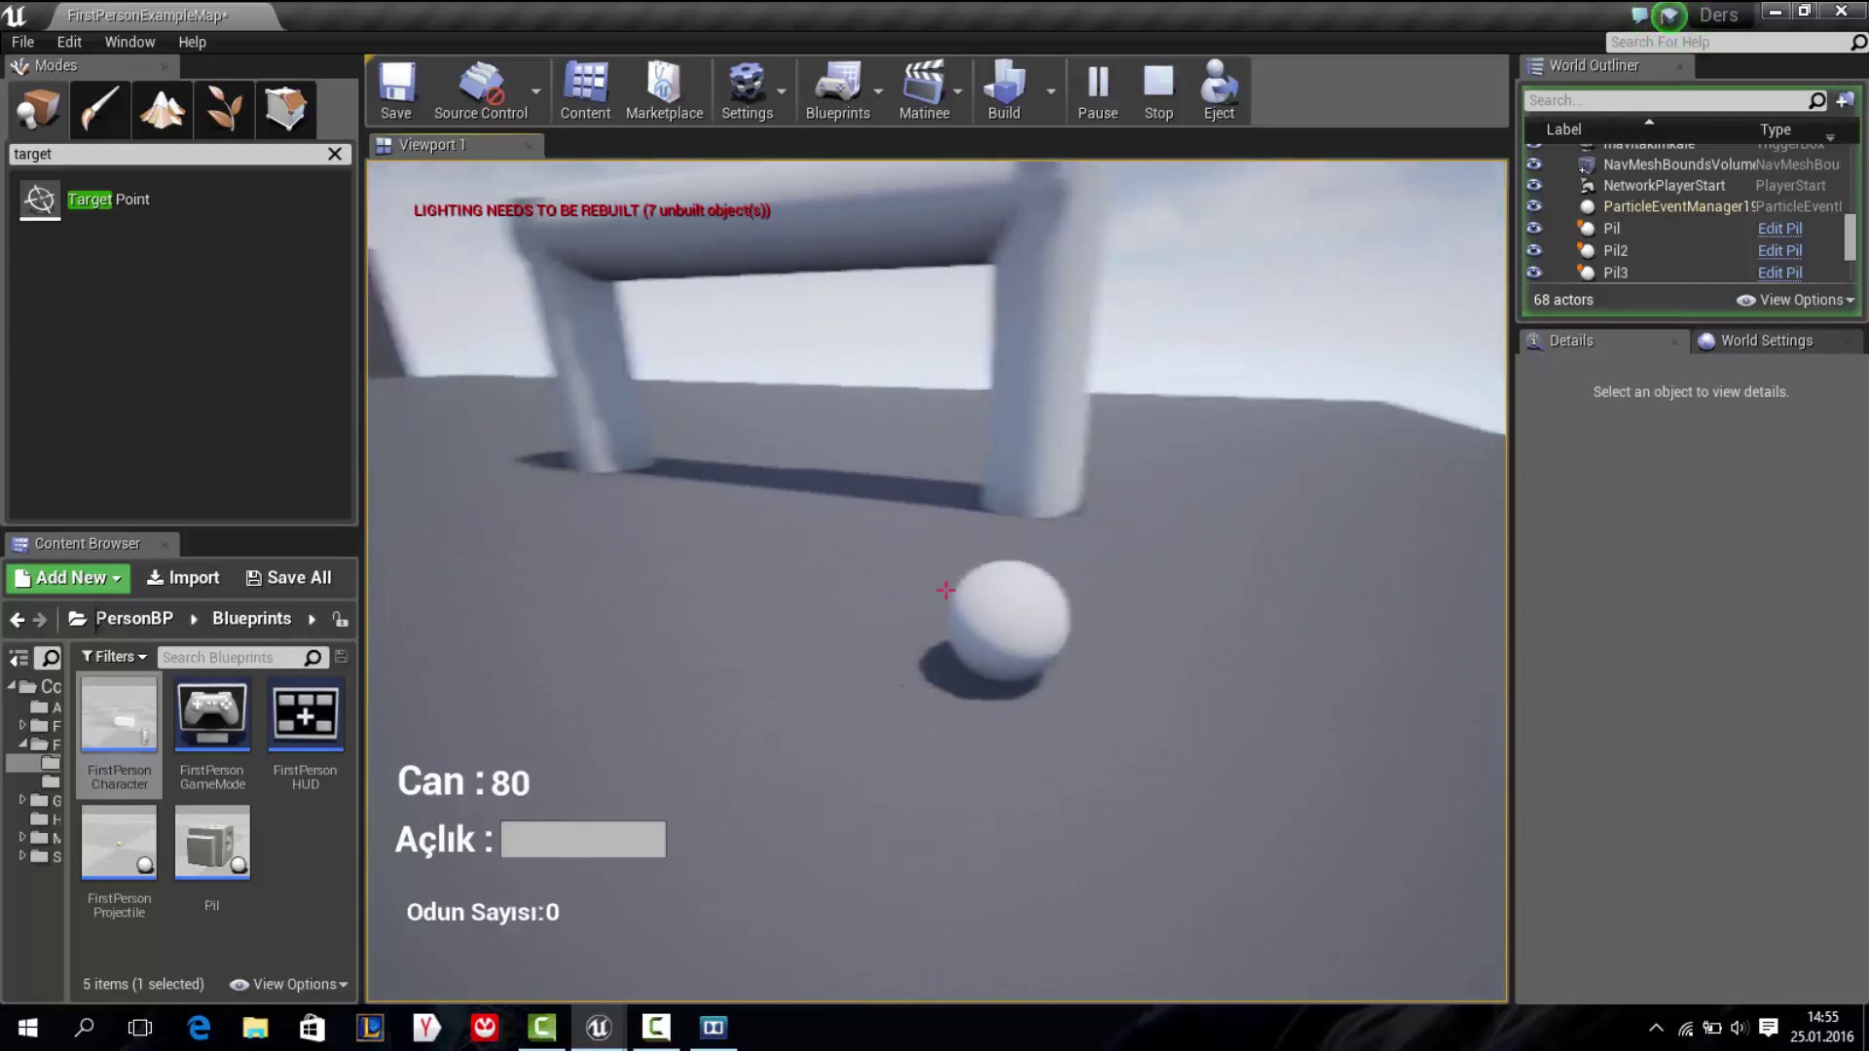
key(s)
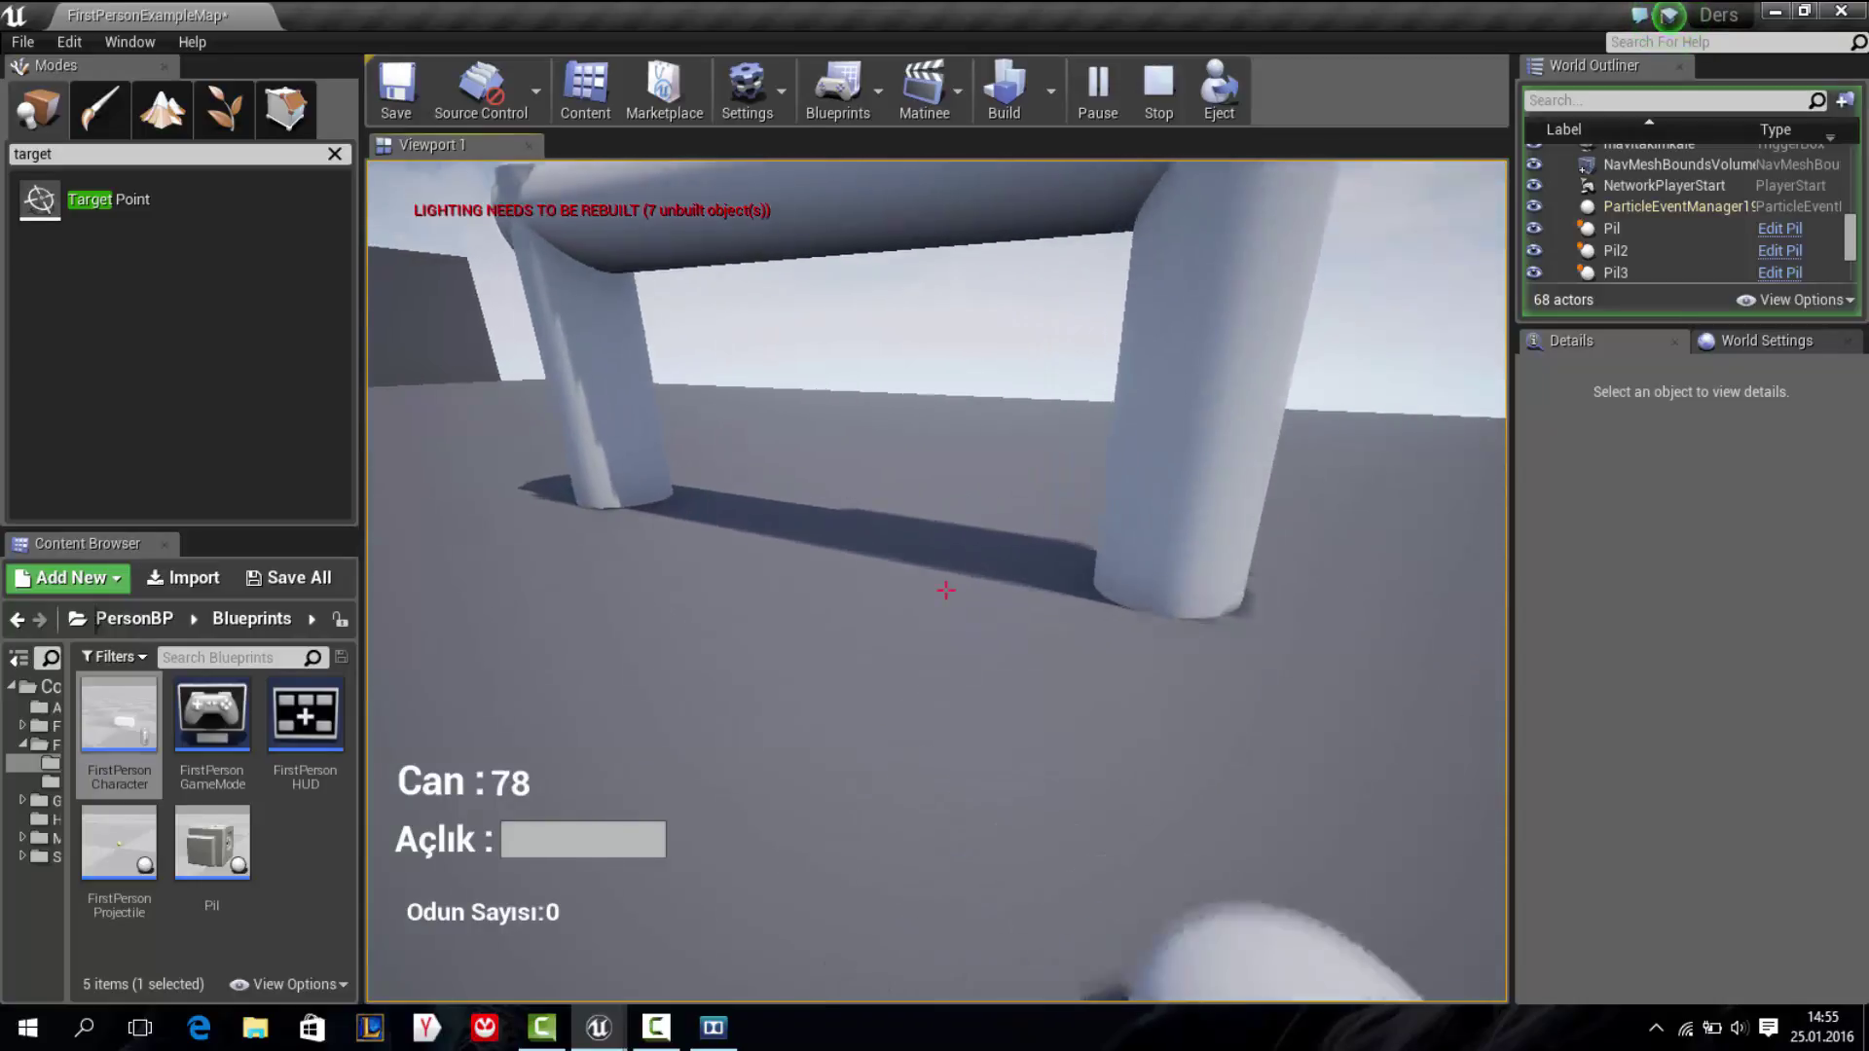
key(w)
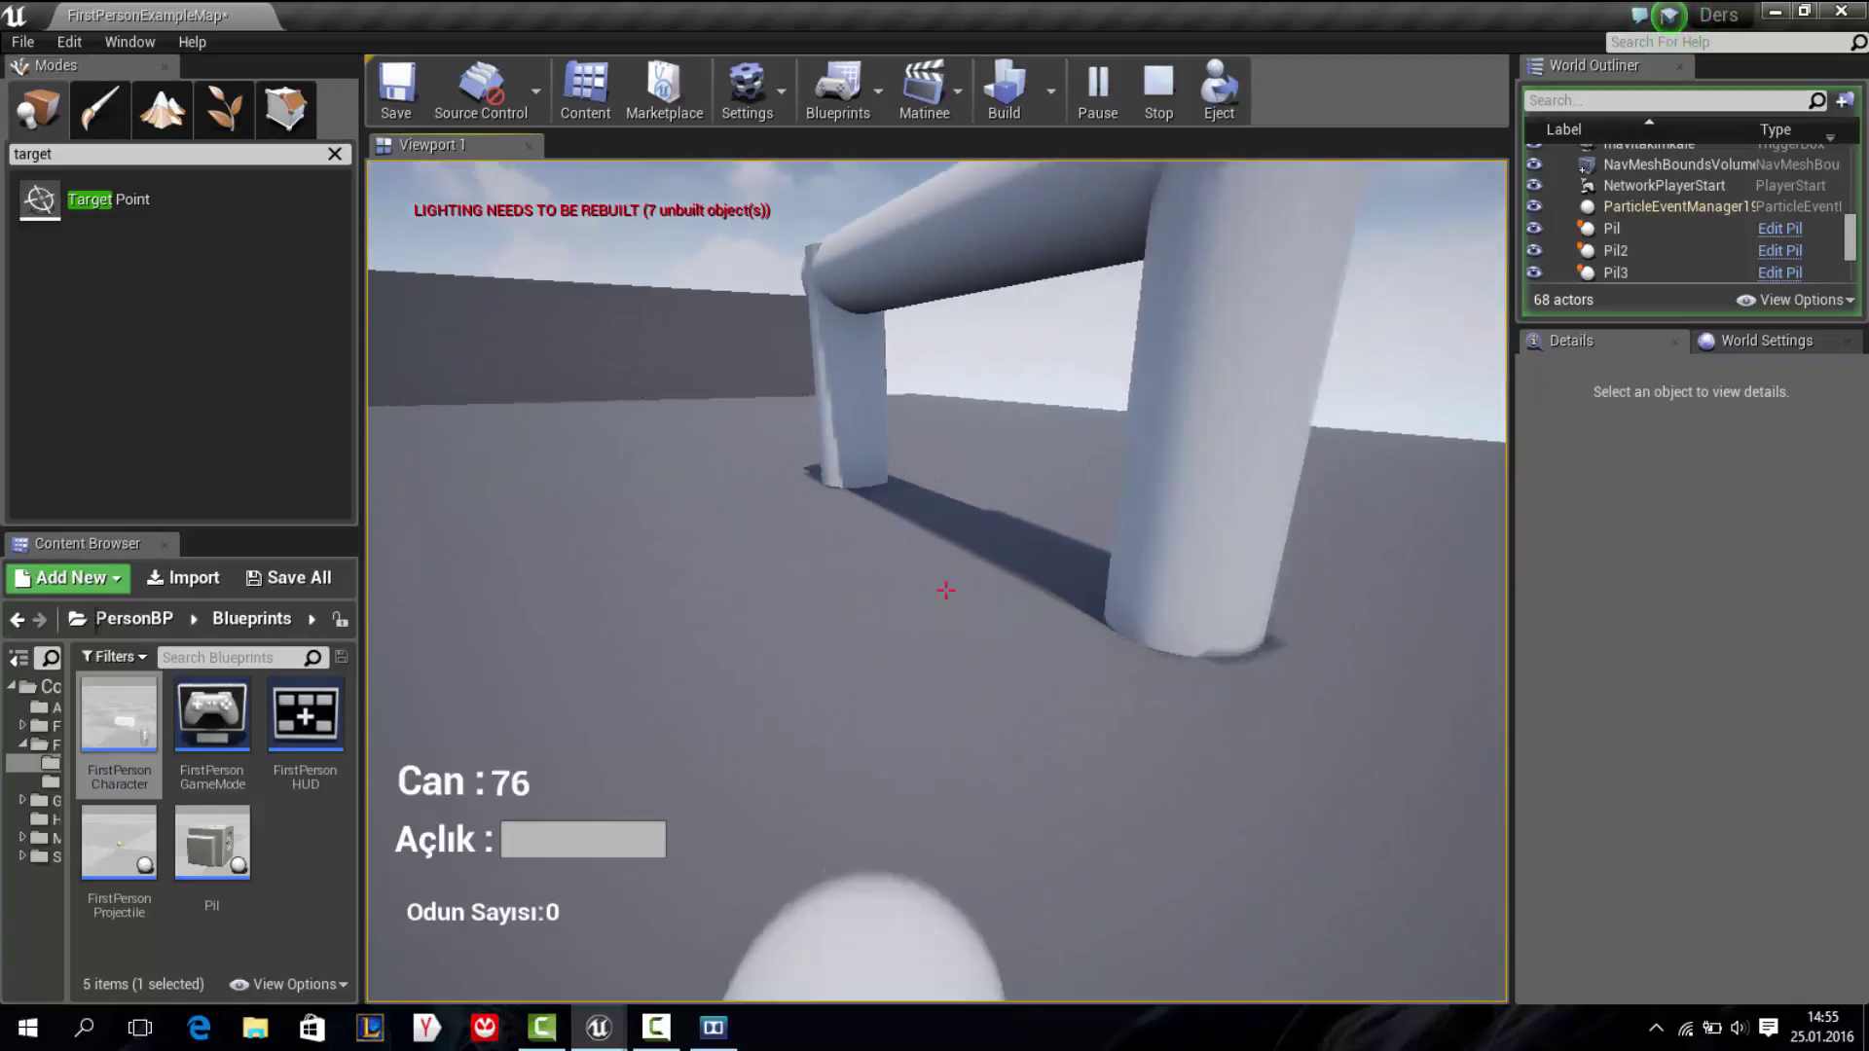
key(s)
key(s)
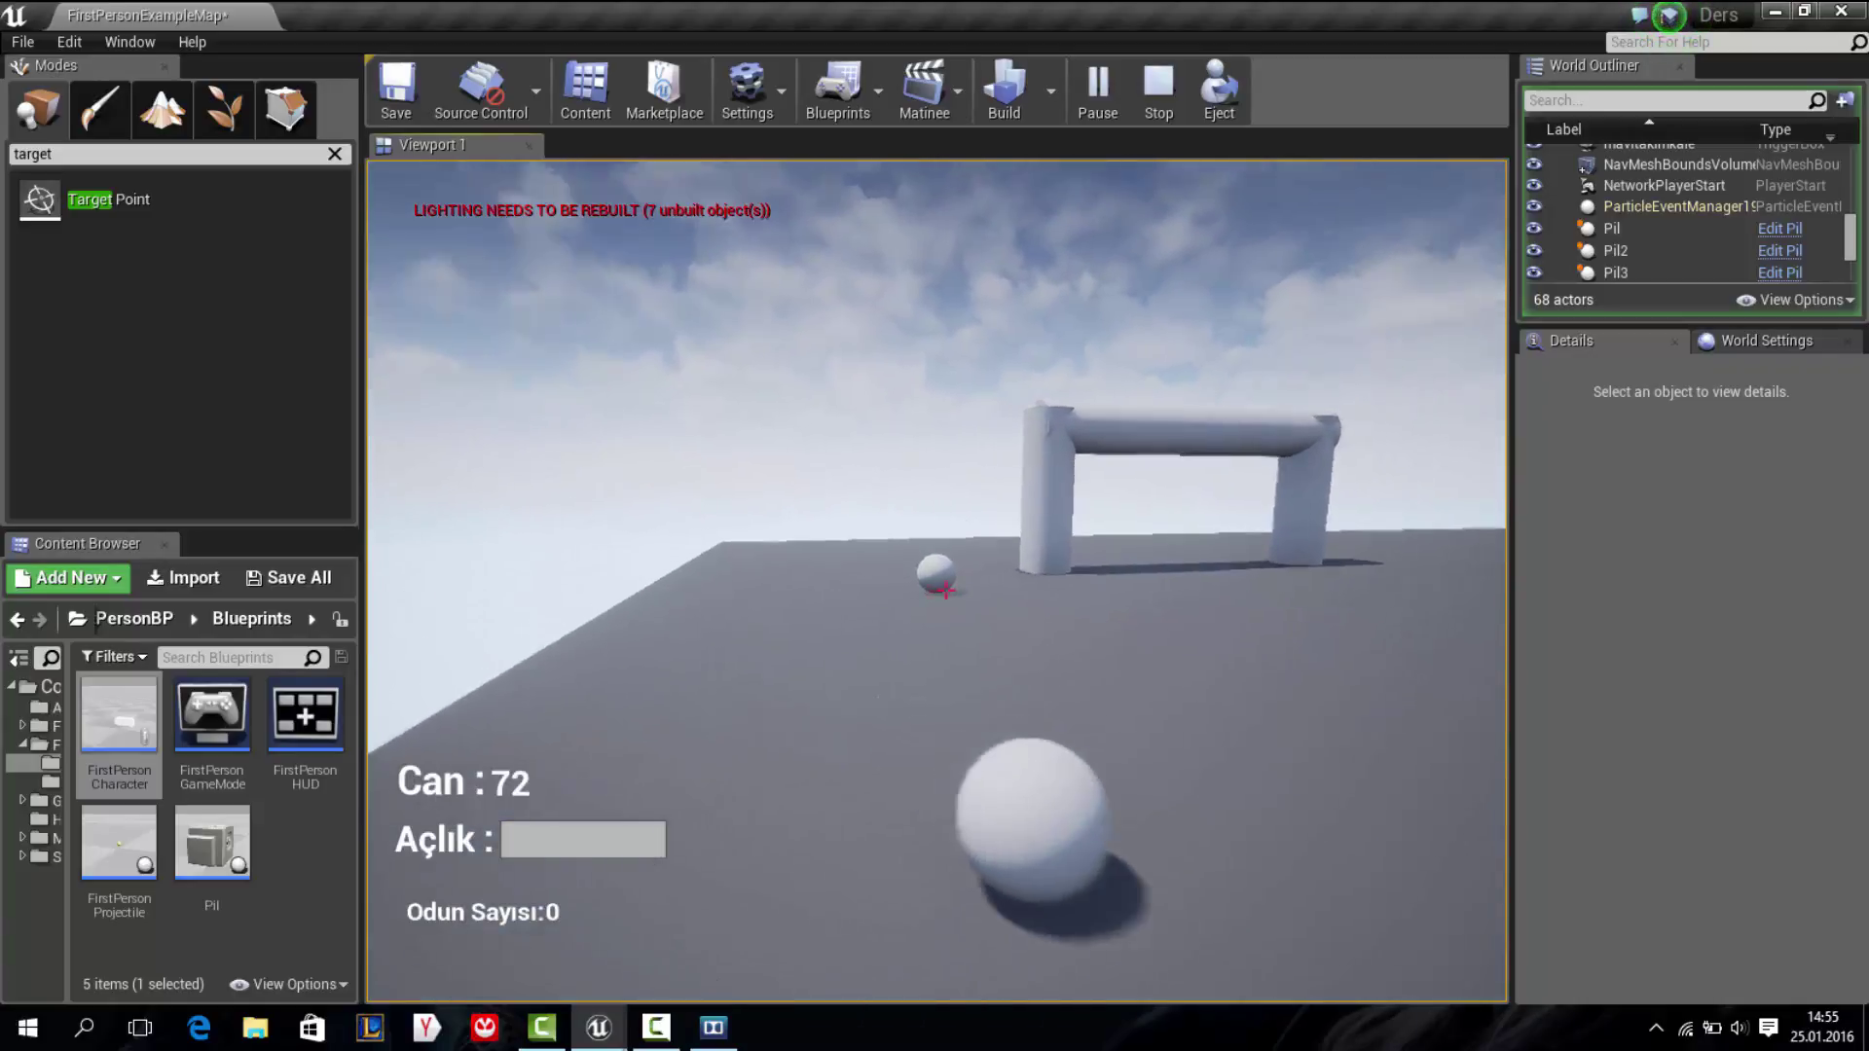
key(w)
click(946, 590)
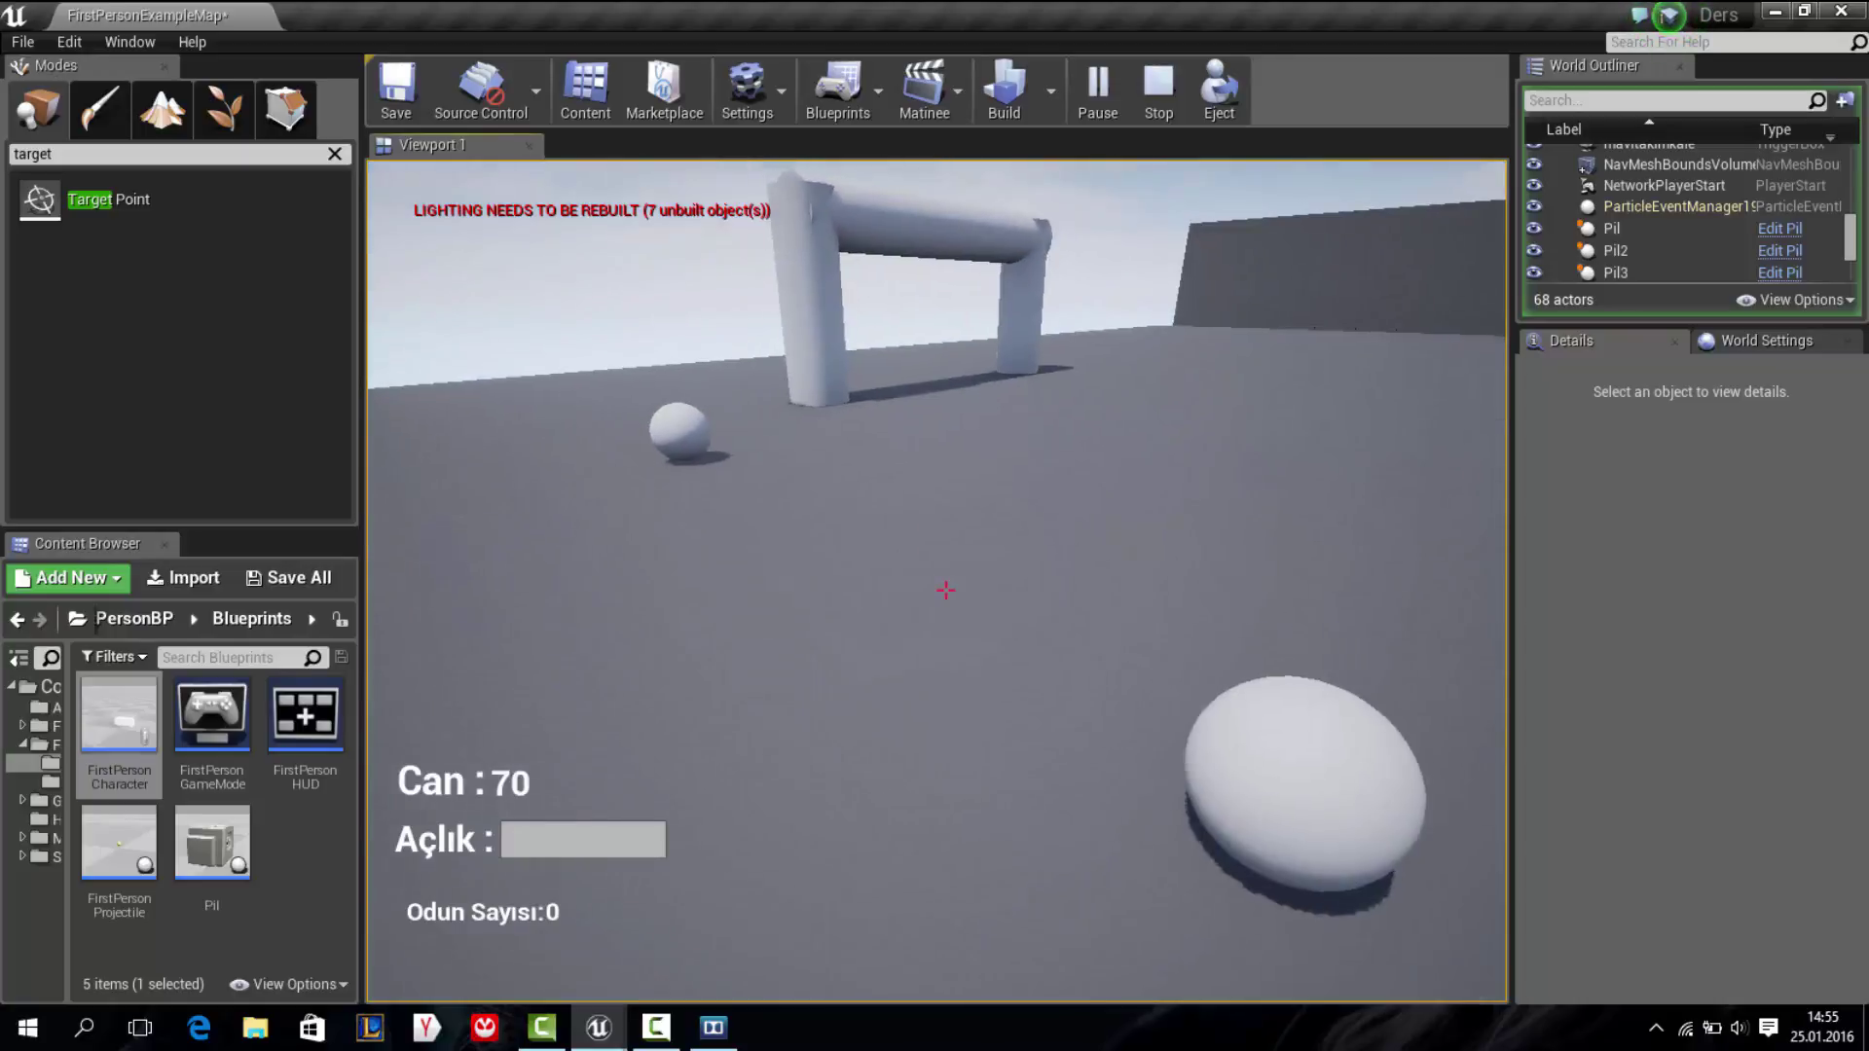
key(w)
key(w)
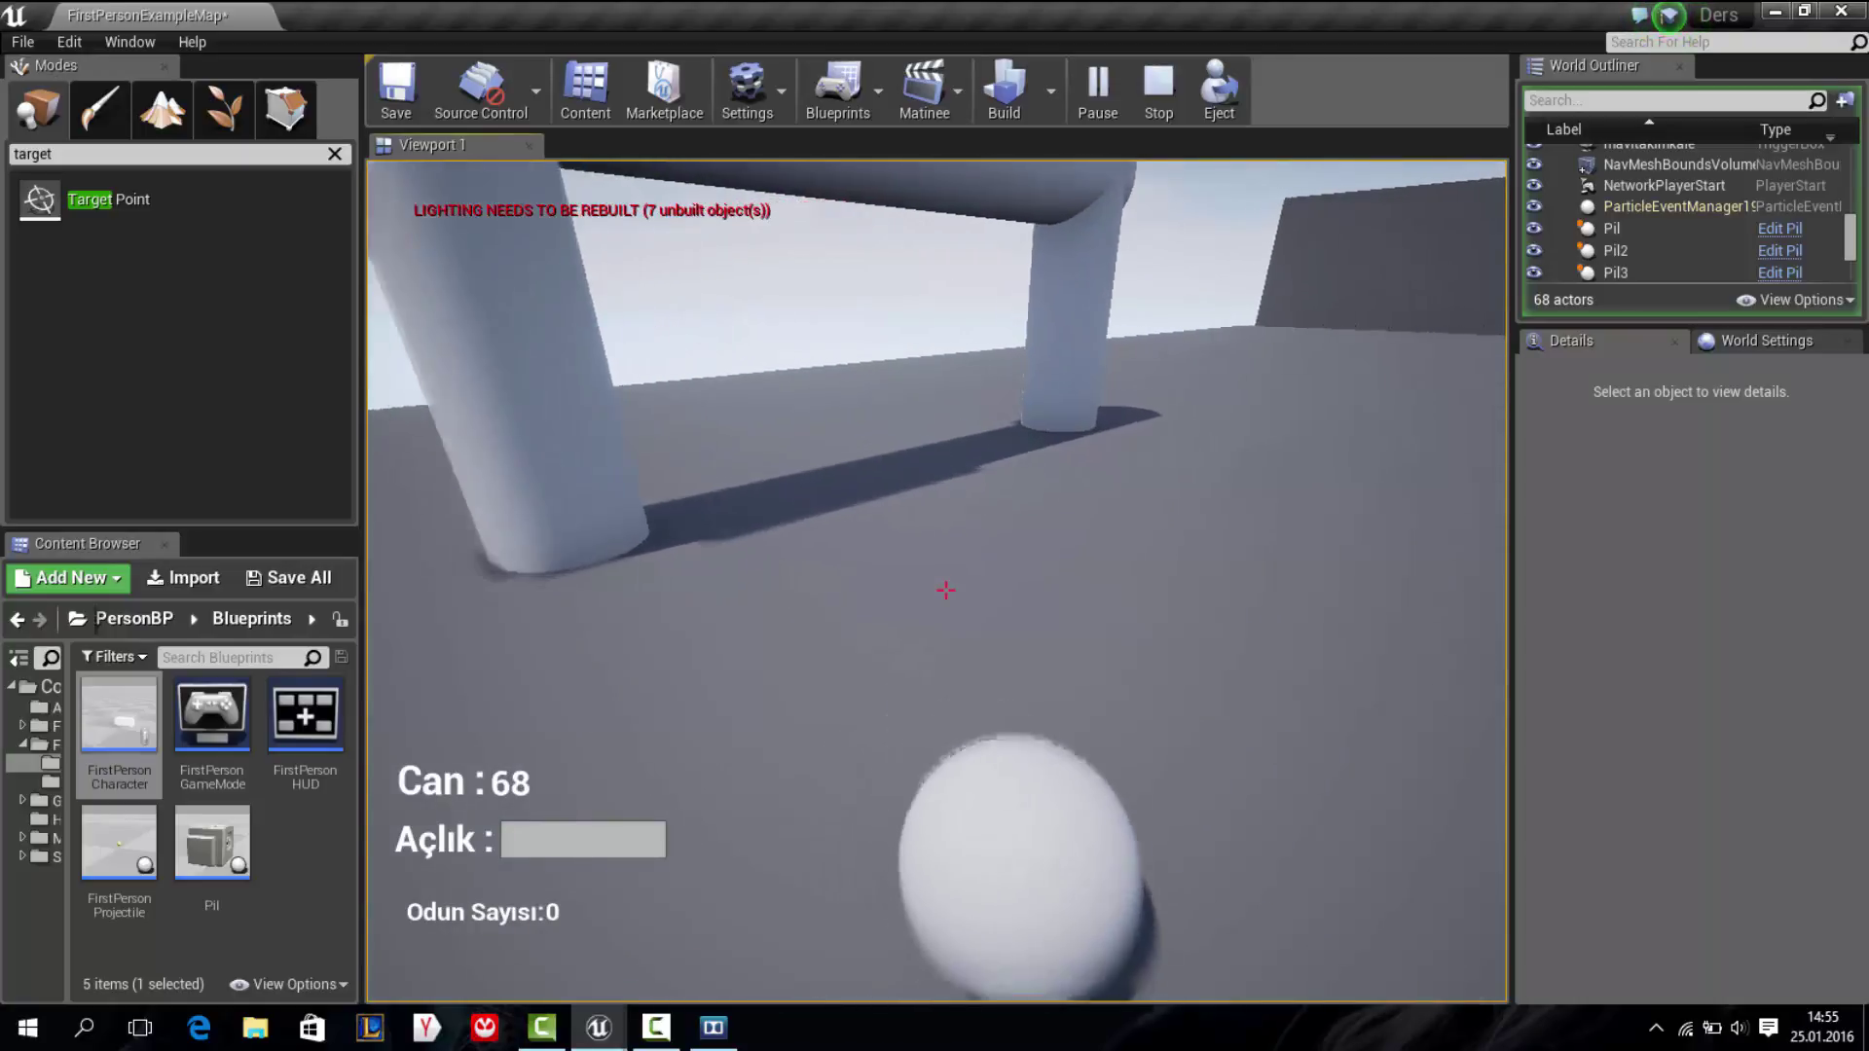
key(w)
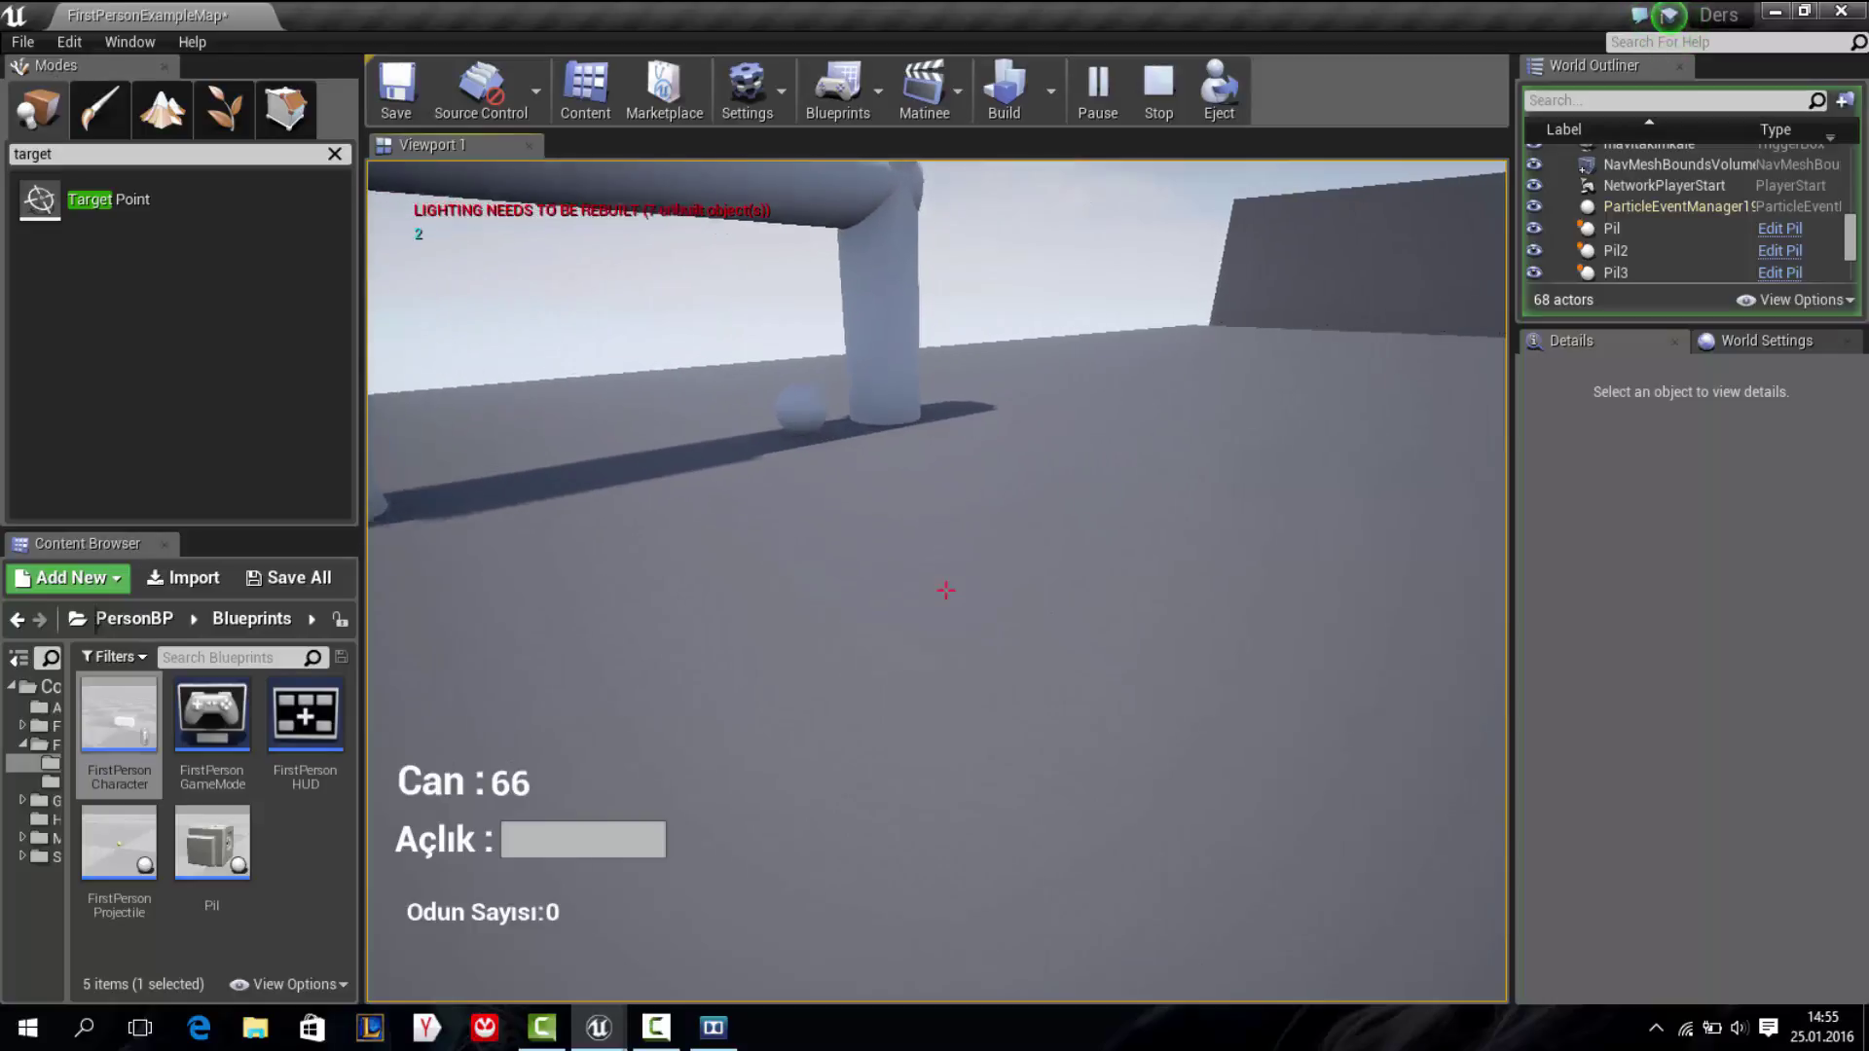